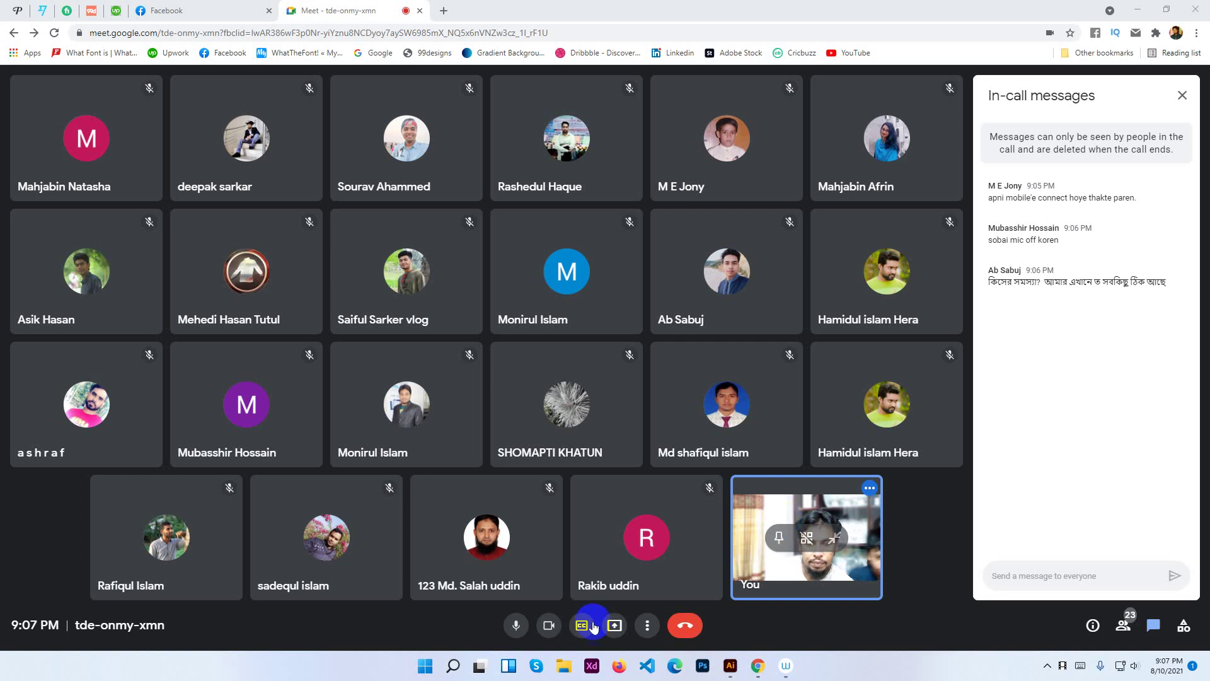
Present the Untitled-7 Illustrator window to the Google Meet call and hide the sharing bar.
left_click(615, 625)
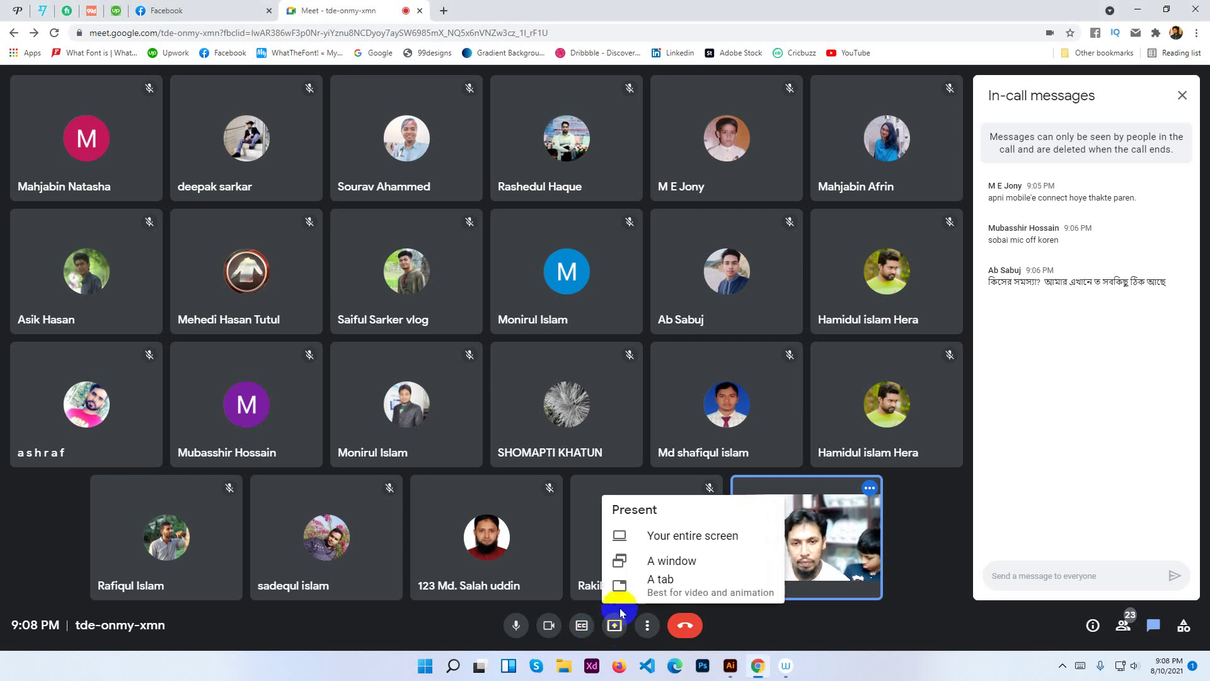
left_click(661, 556)
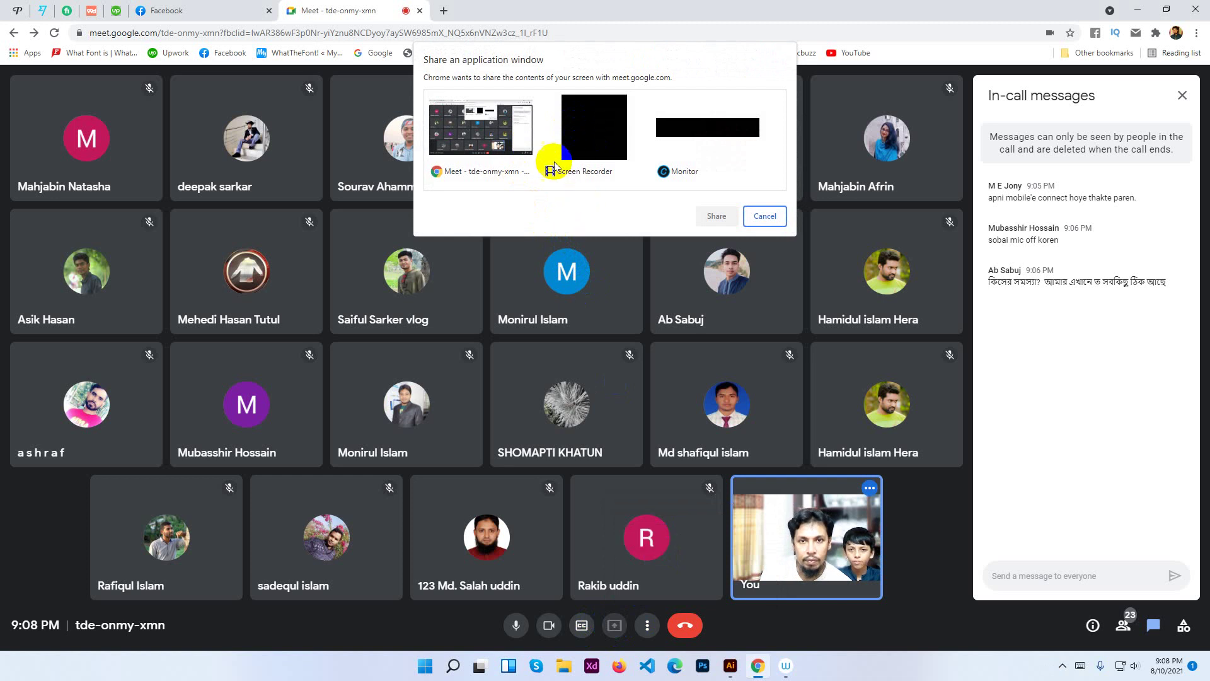
left_click(731, 666)
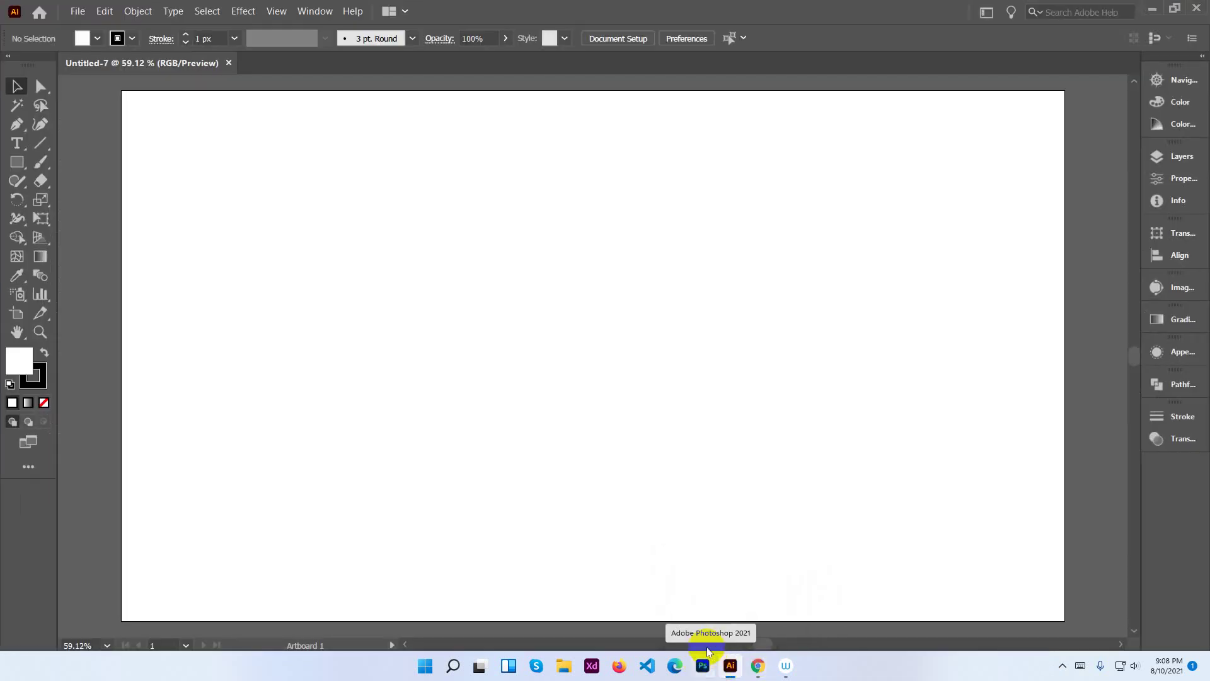
left_click(759, 665)
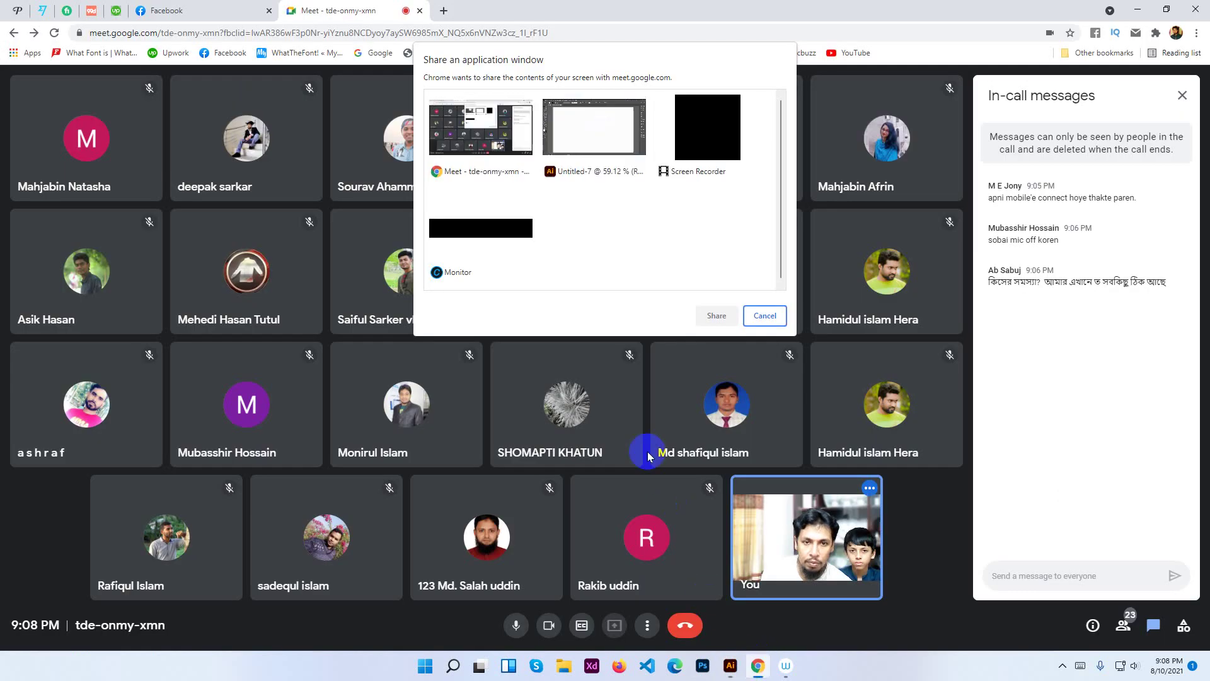
left_click(616, 172)
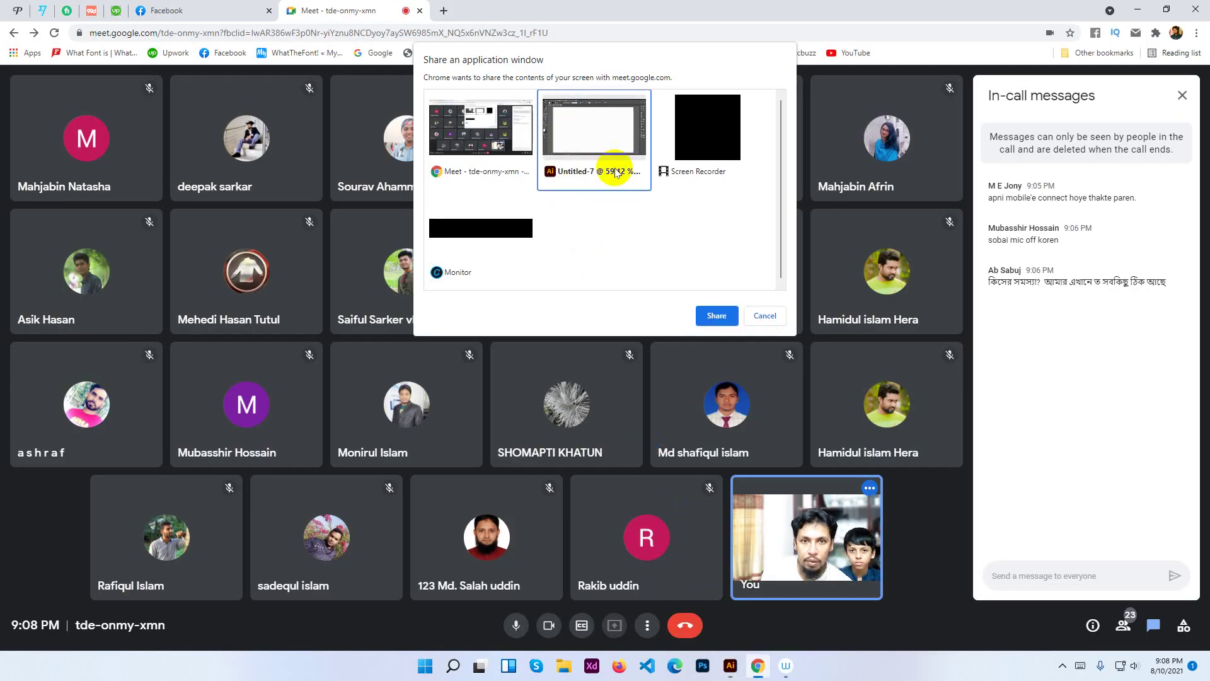
left_click(716, 315)
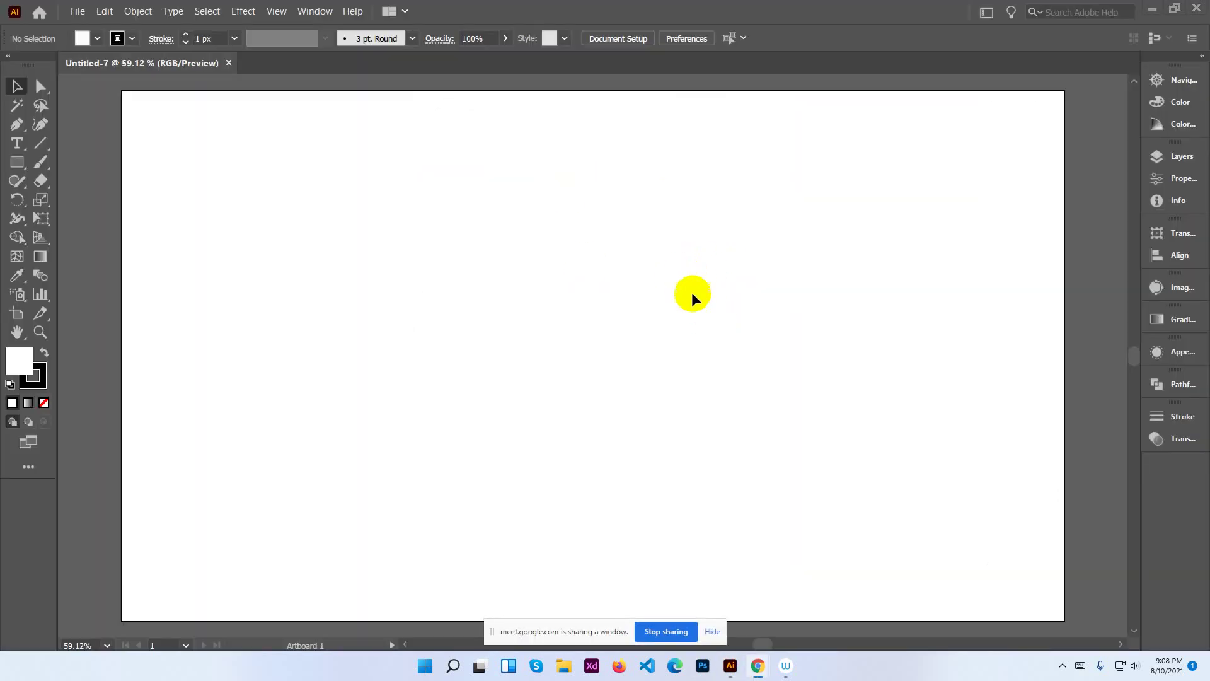
left_click(711, 631)
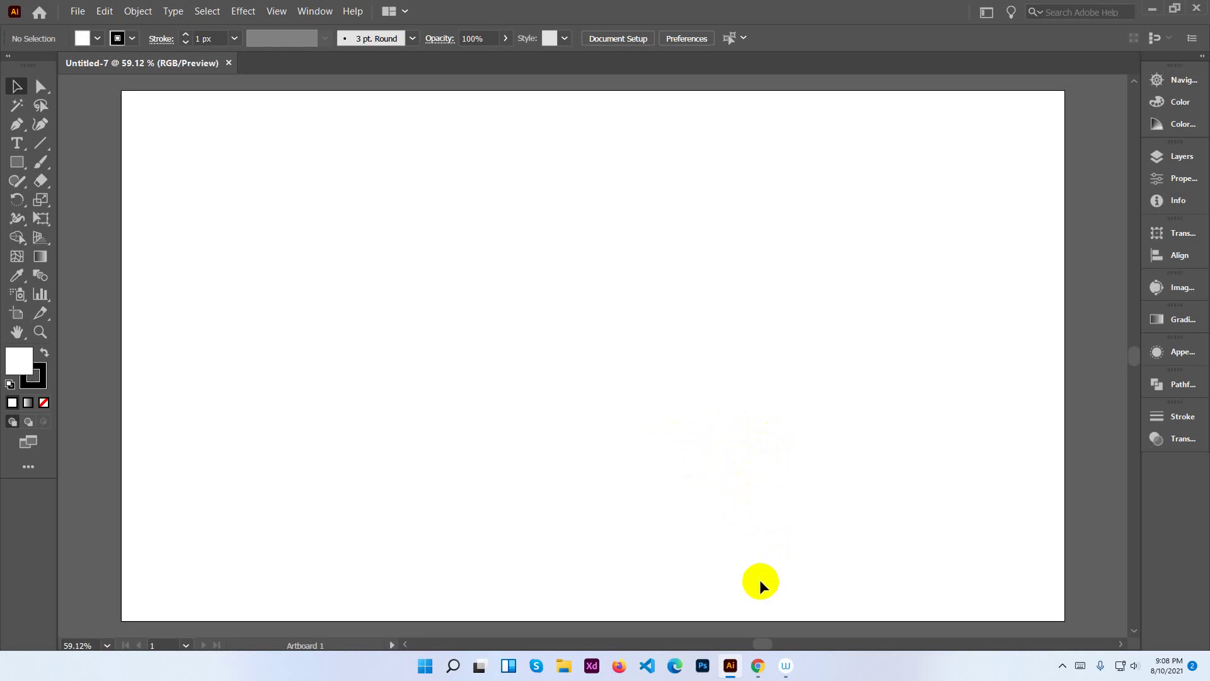
mouse_move(758, 666)
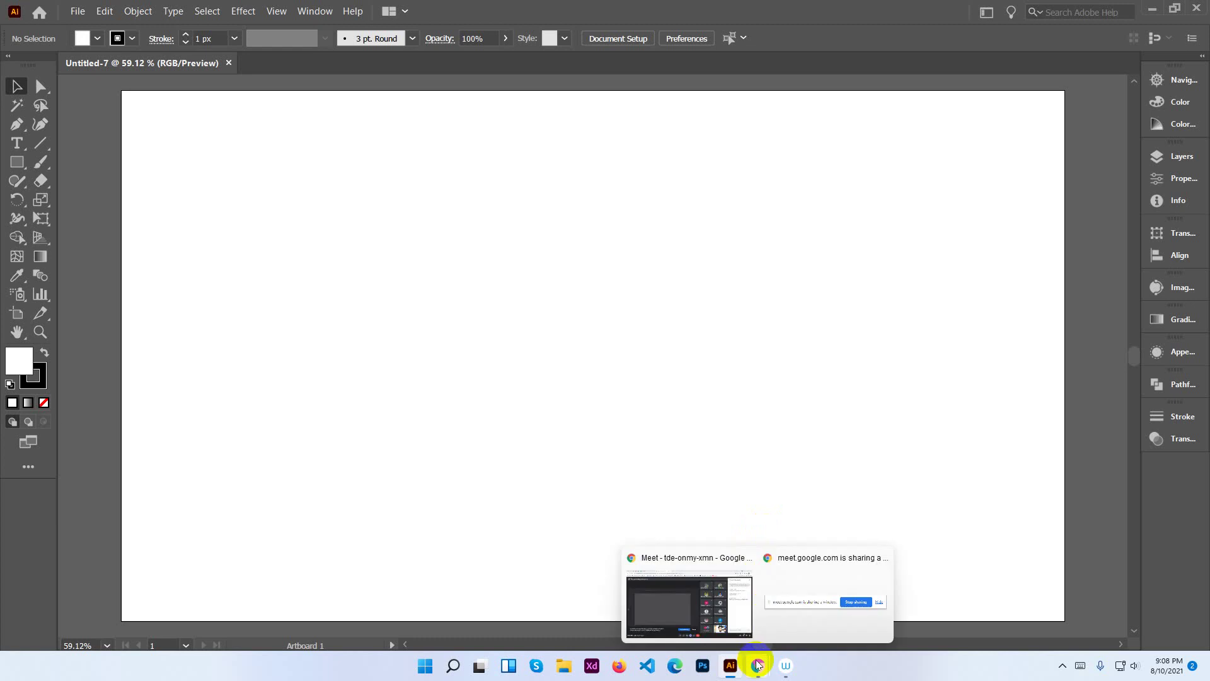
Turn off the Meet camera and return to the Untitled-7 Illustrator document.
left_click(687, 600)
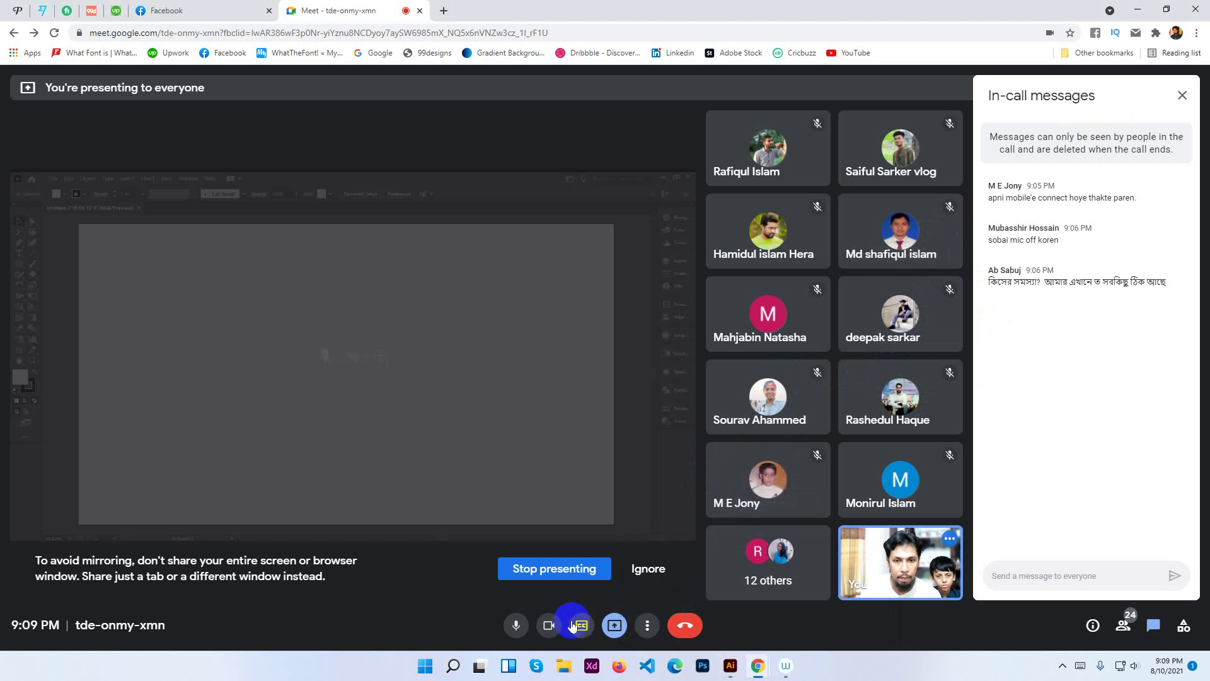
left_click(548, 626)
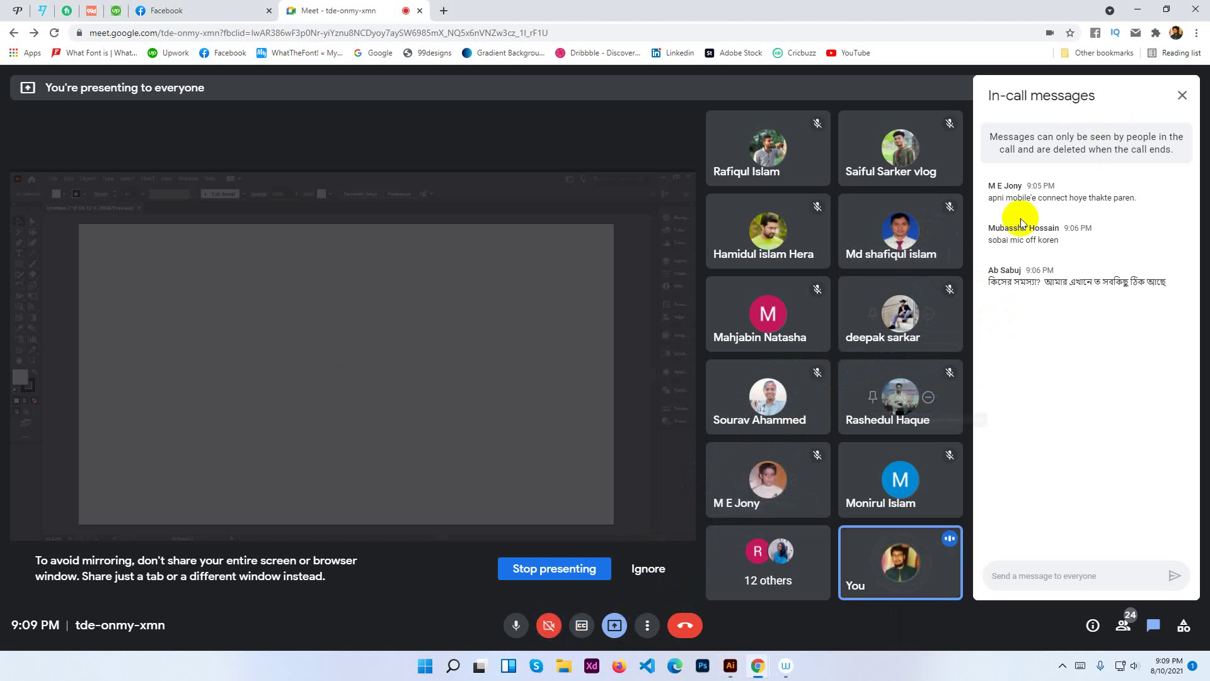
left_click(730, 666)
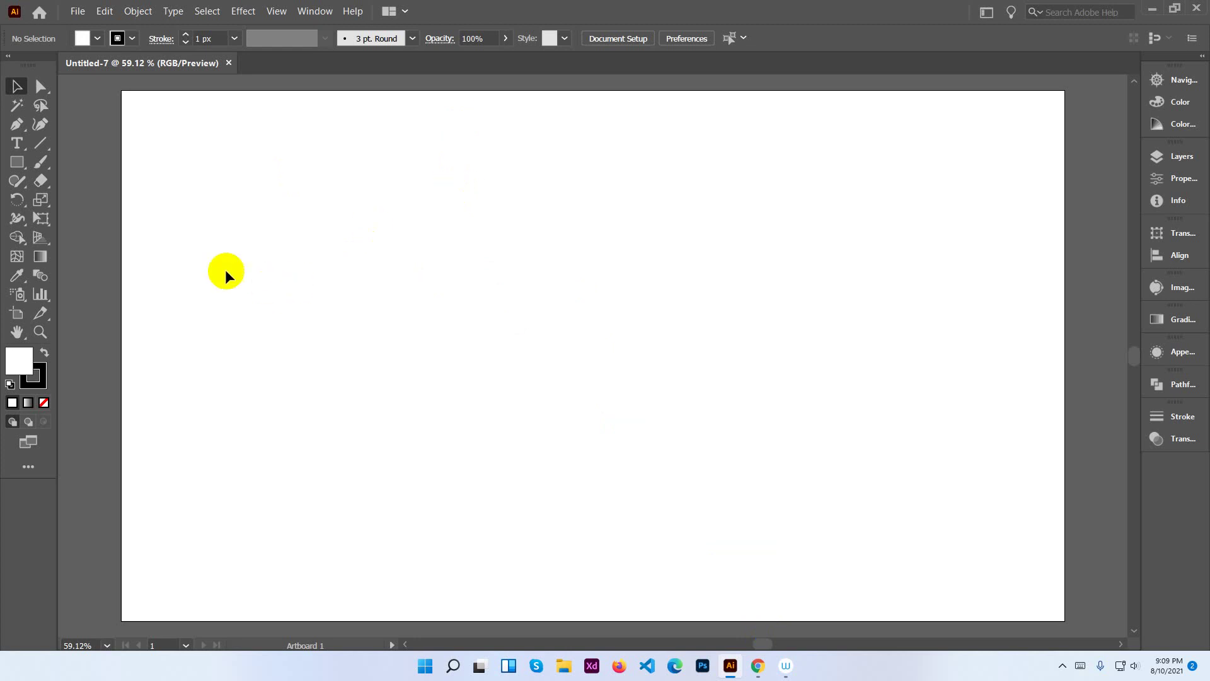
Place a new 'Passion' text object on the artboard with the Type tool.
left_click(17, 144)
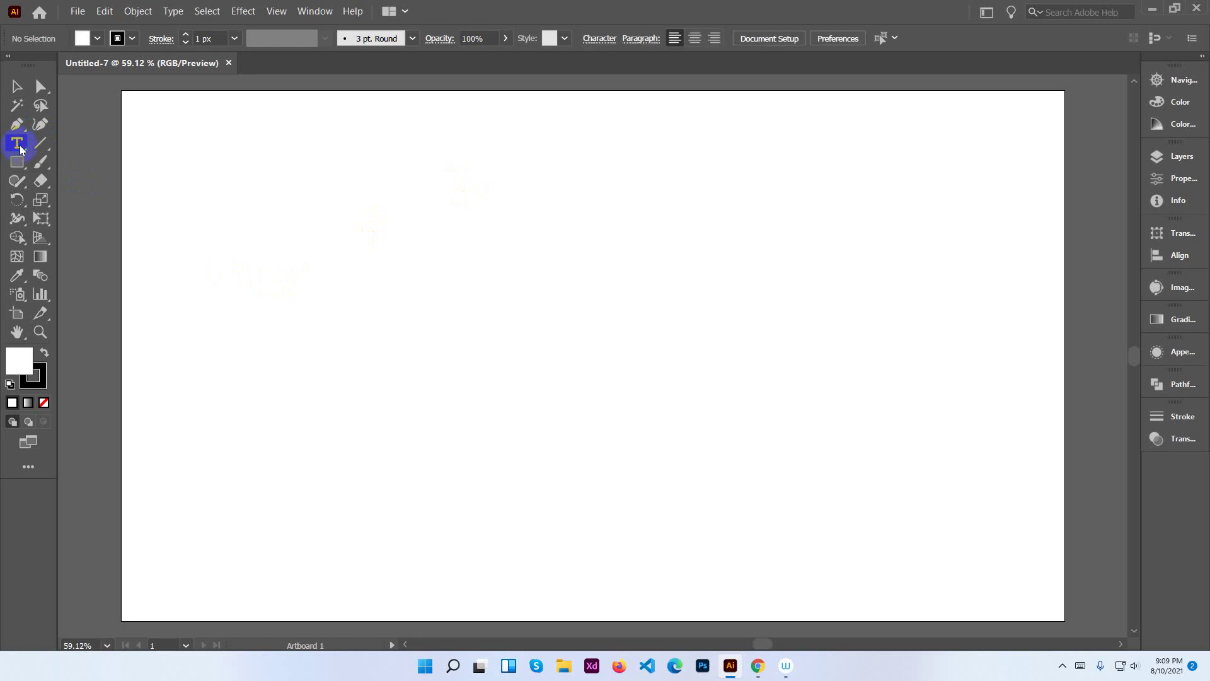
left_click(329, 353)
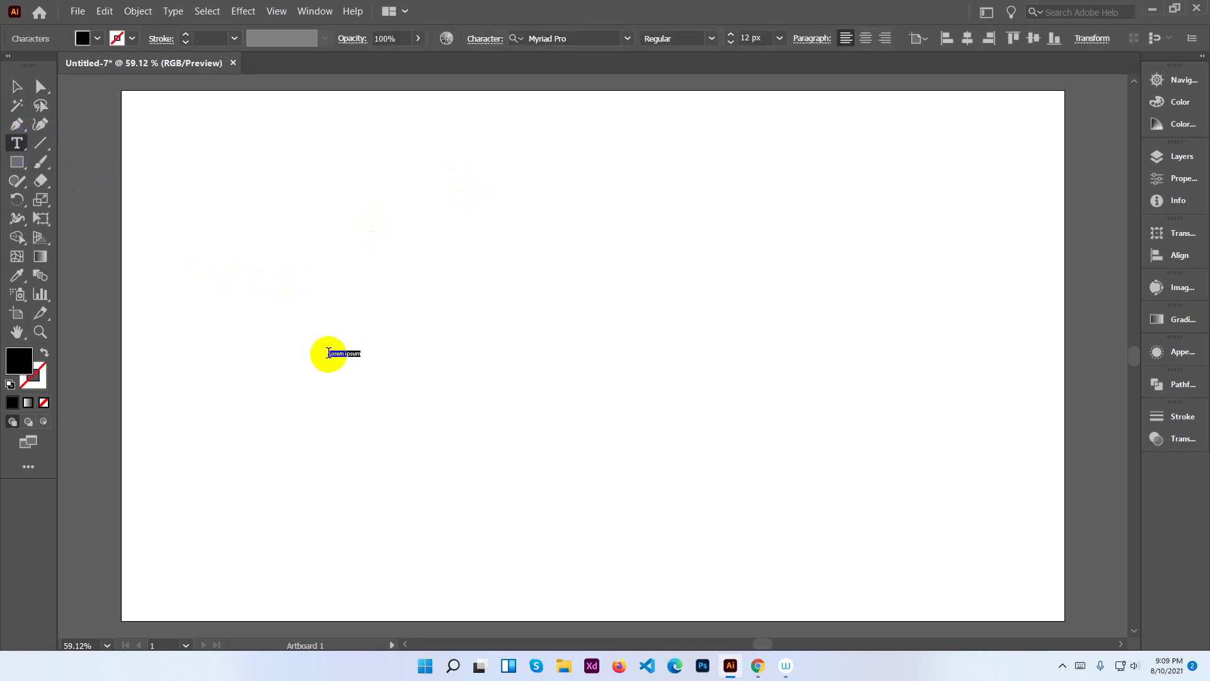
key("BackSpace")
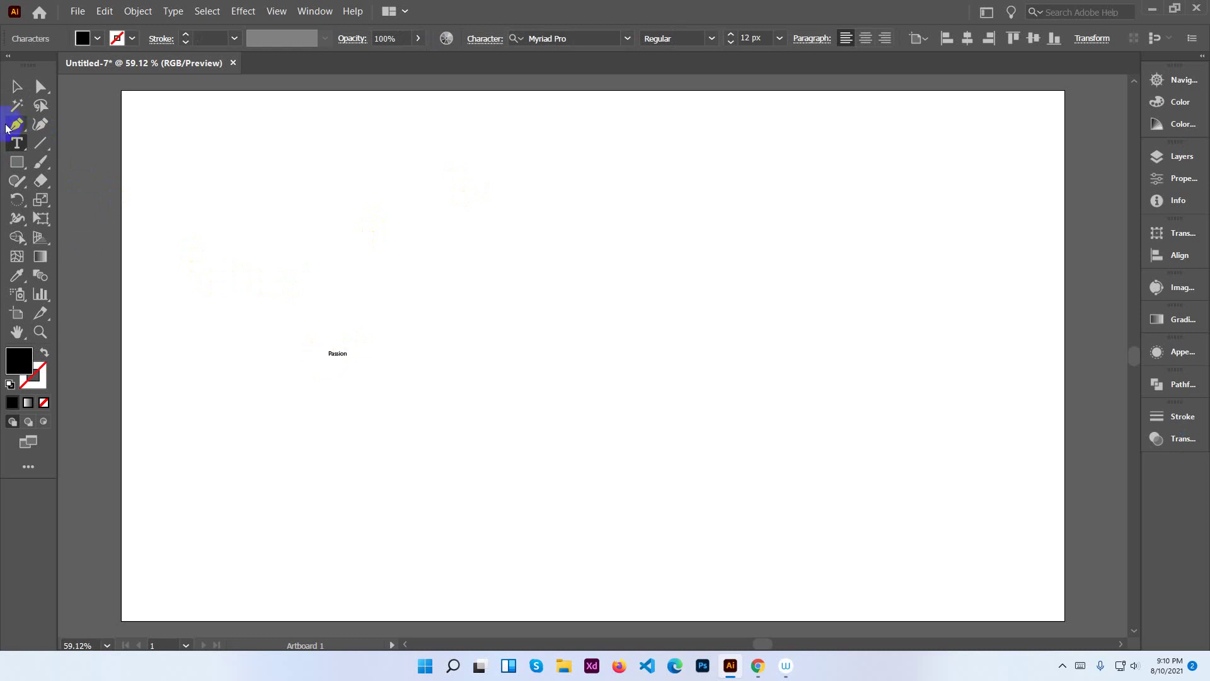
Scale the Passion text to about 245 px and move it to the left.
left_click(17, 86)
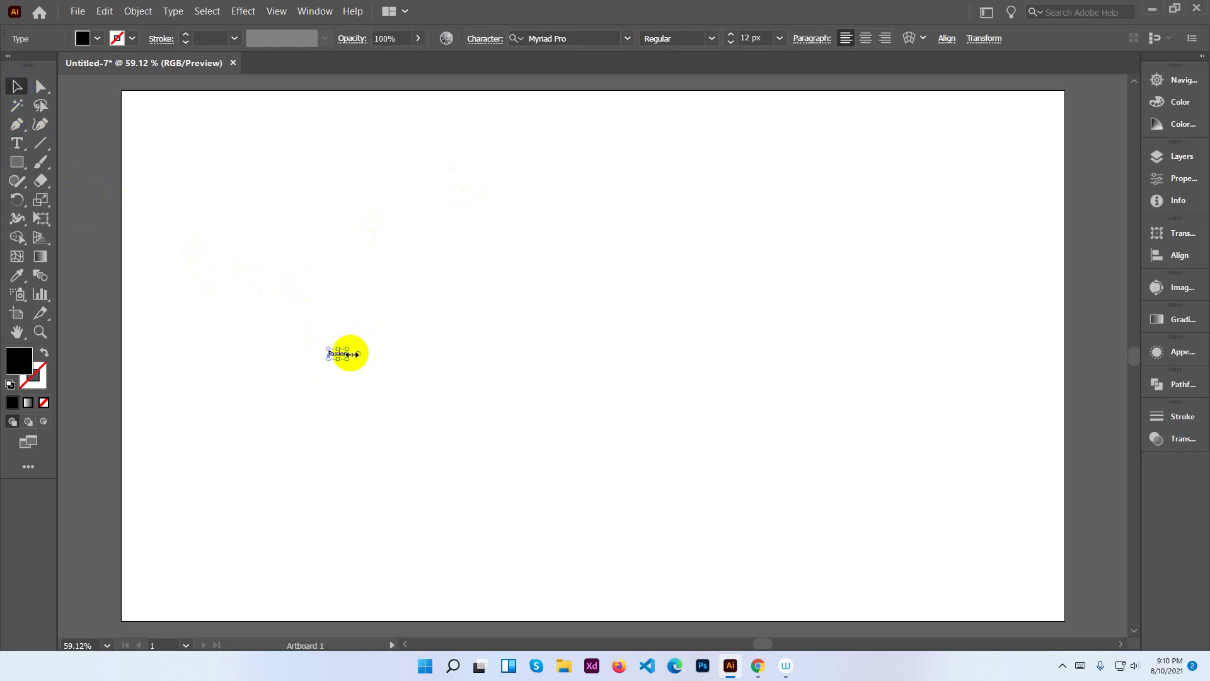
mouse_move(348, 354)
left_mouse_down()
mouse_move(862, 370)
mouse_move(673, 397)
left_mouse_up()
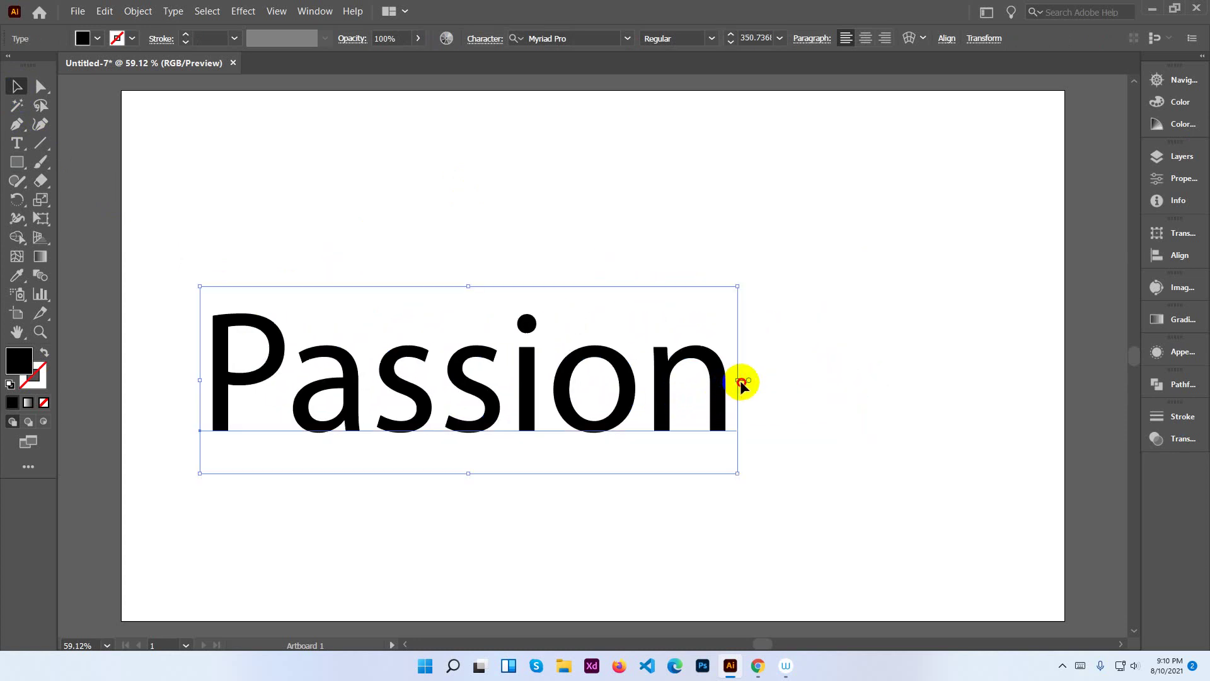
left_click_drag(745, 379, 504, 378)
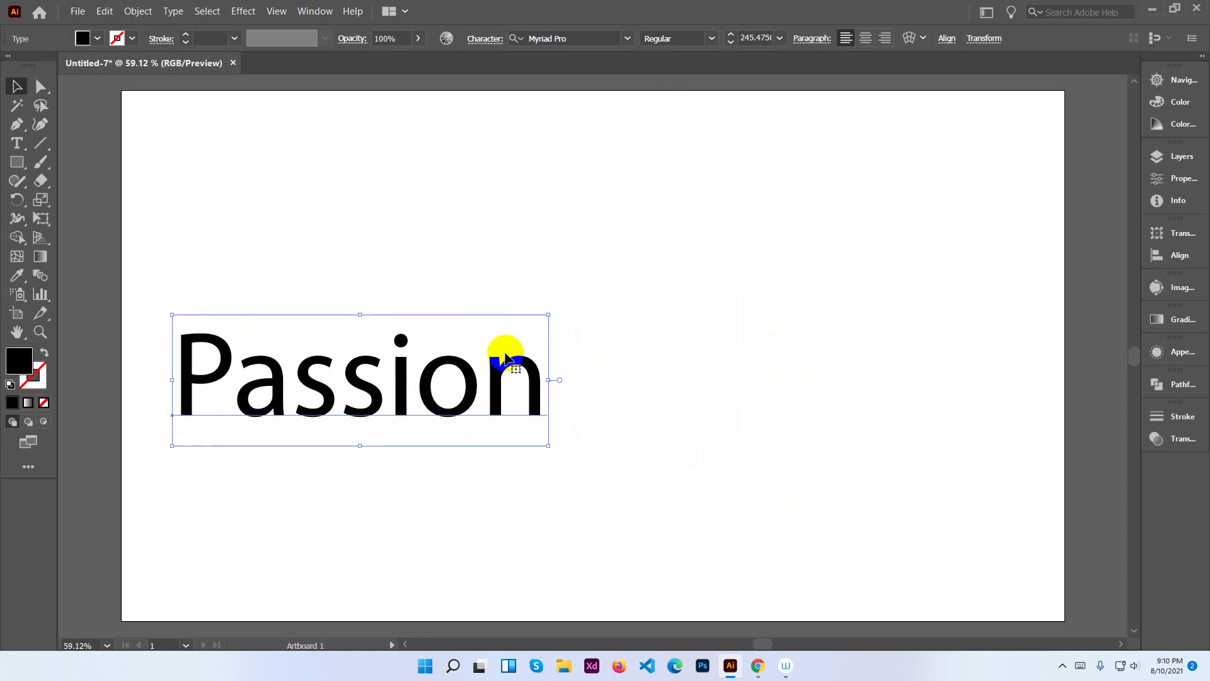
left_click_drag(506, 357, 470, 351)
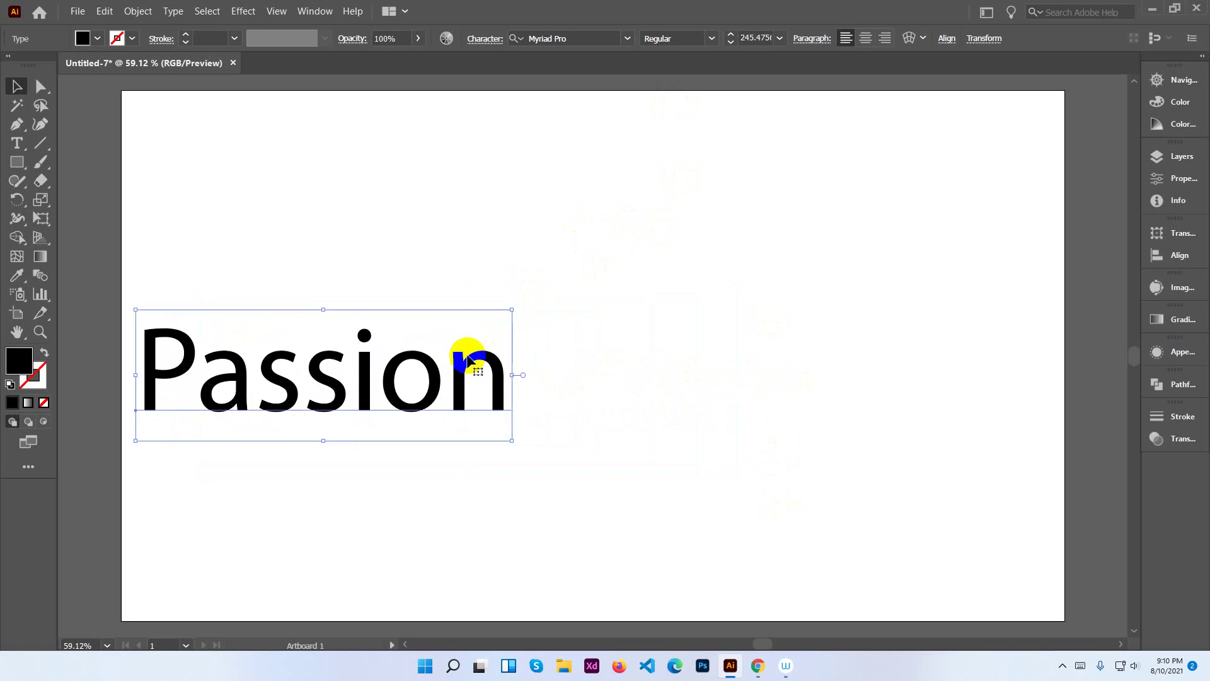
left_click(498, 364)
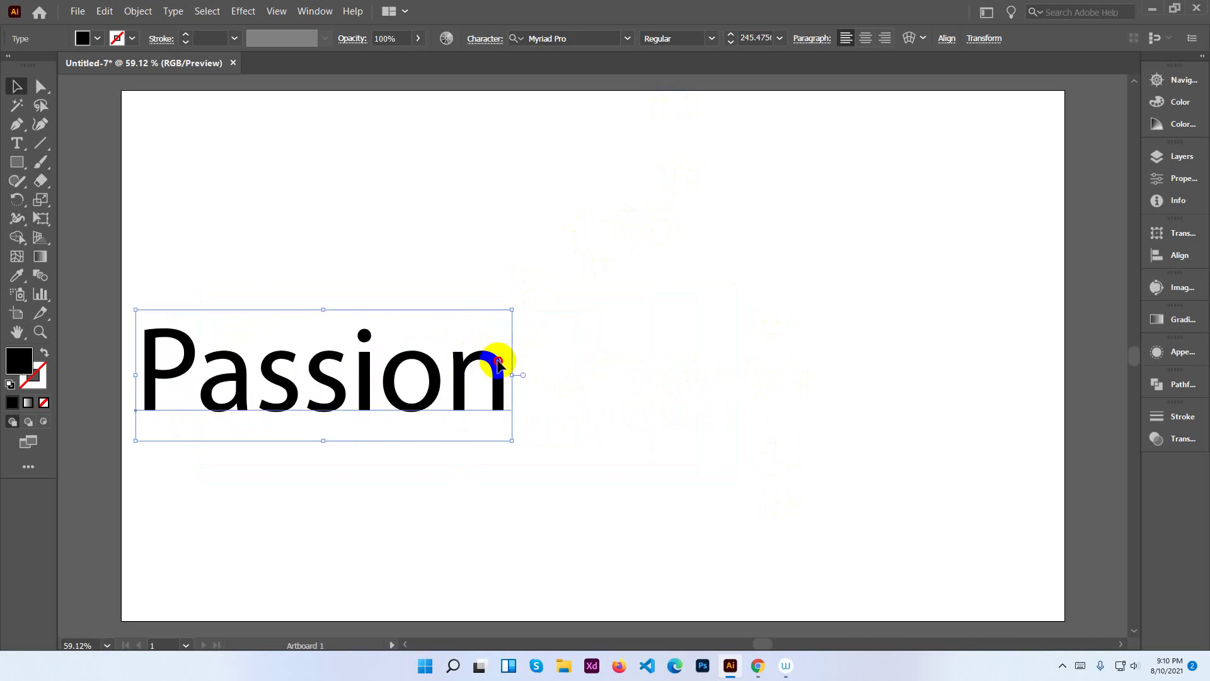
left_click_drag(498, 364, 502, 363)
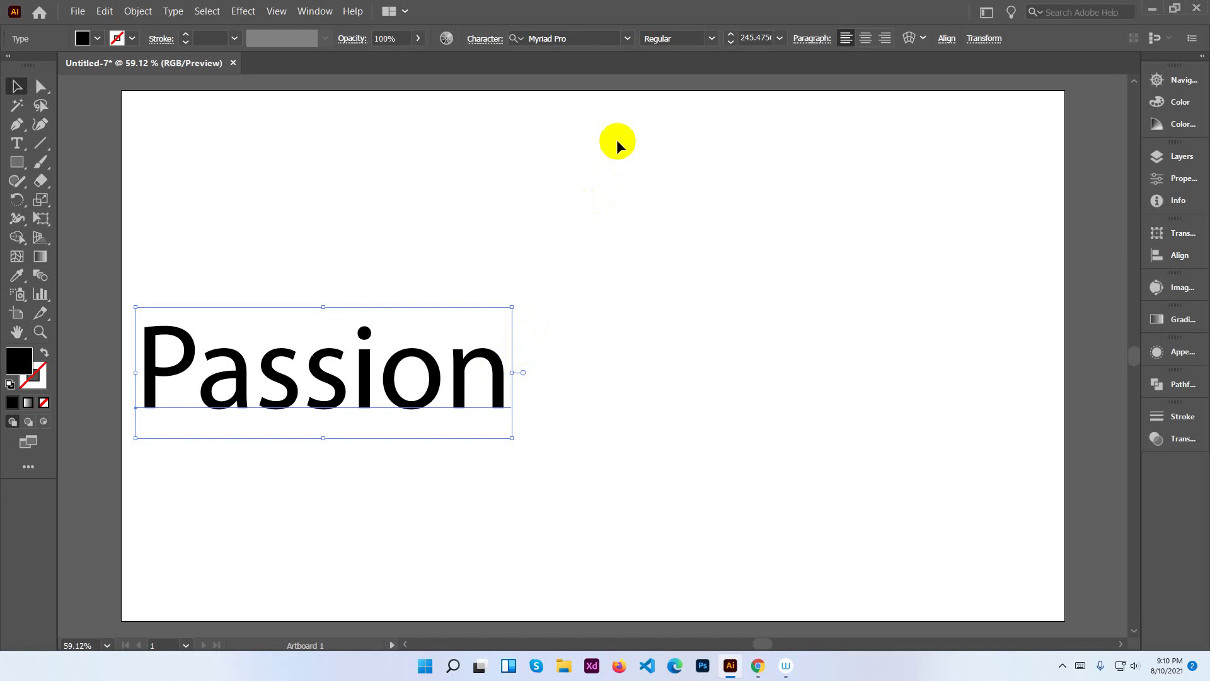
Set Passion in the Barrington script font and move it toward the centre.
left_click(627, 38)
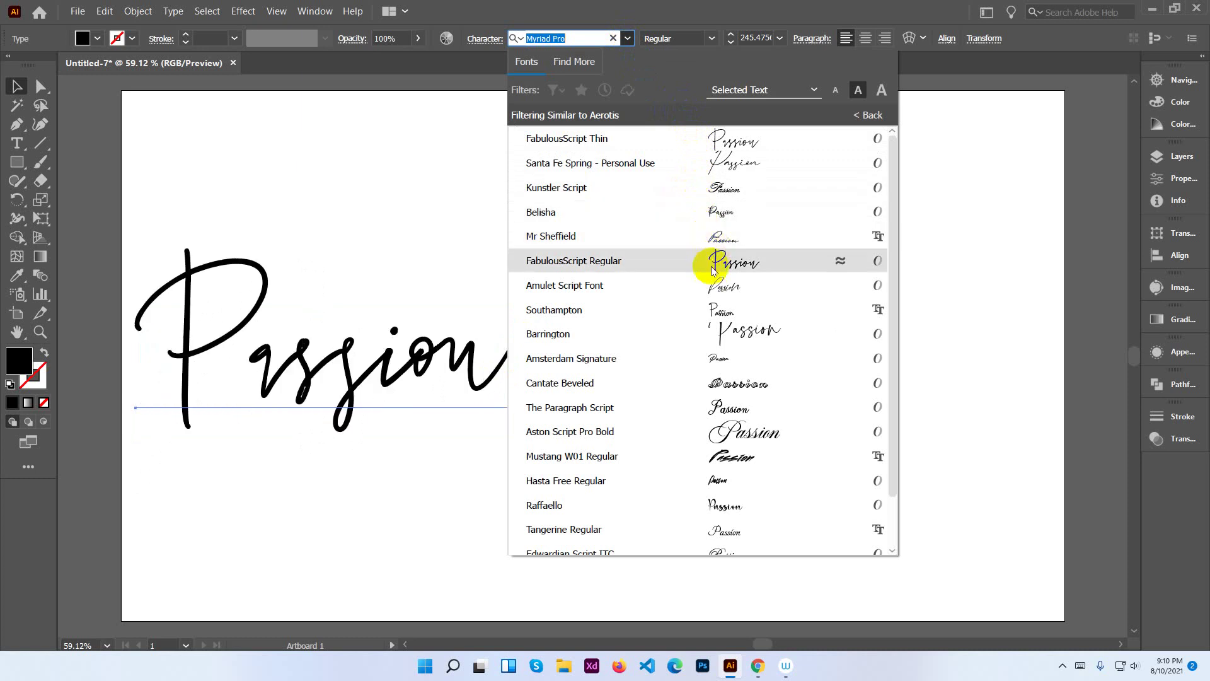
left_click(706, 332)
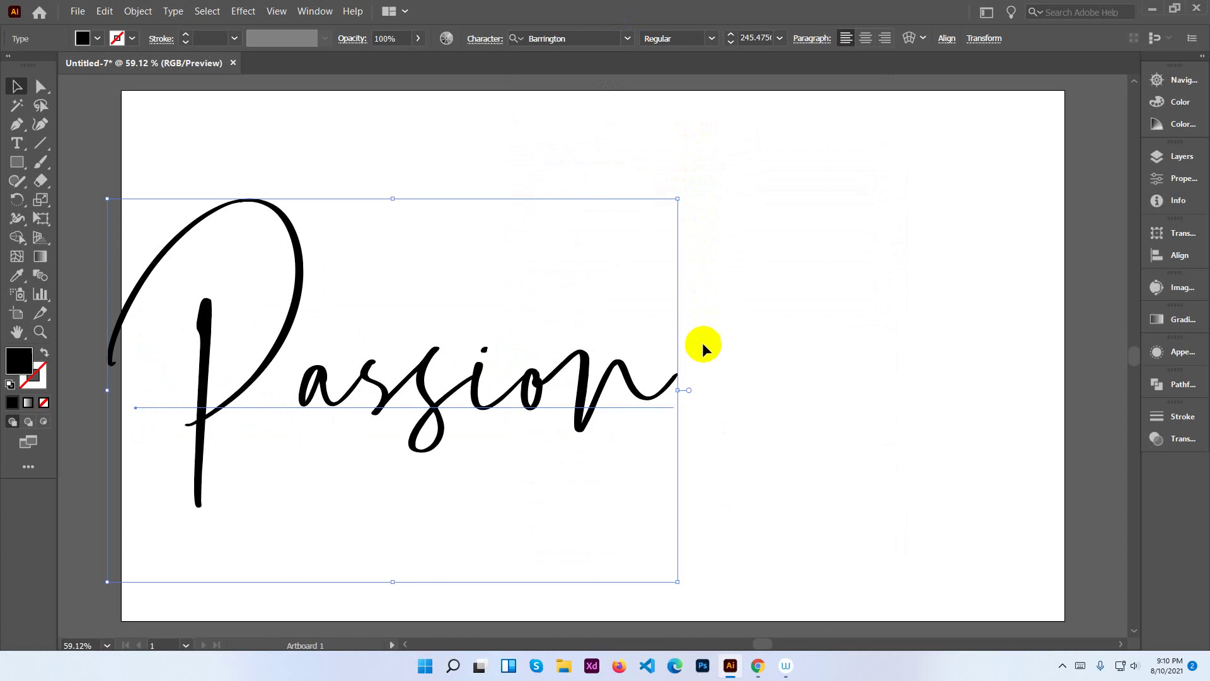
left_click_drag(645, 369, 904, 385)
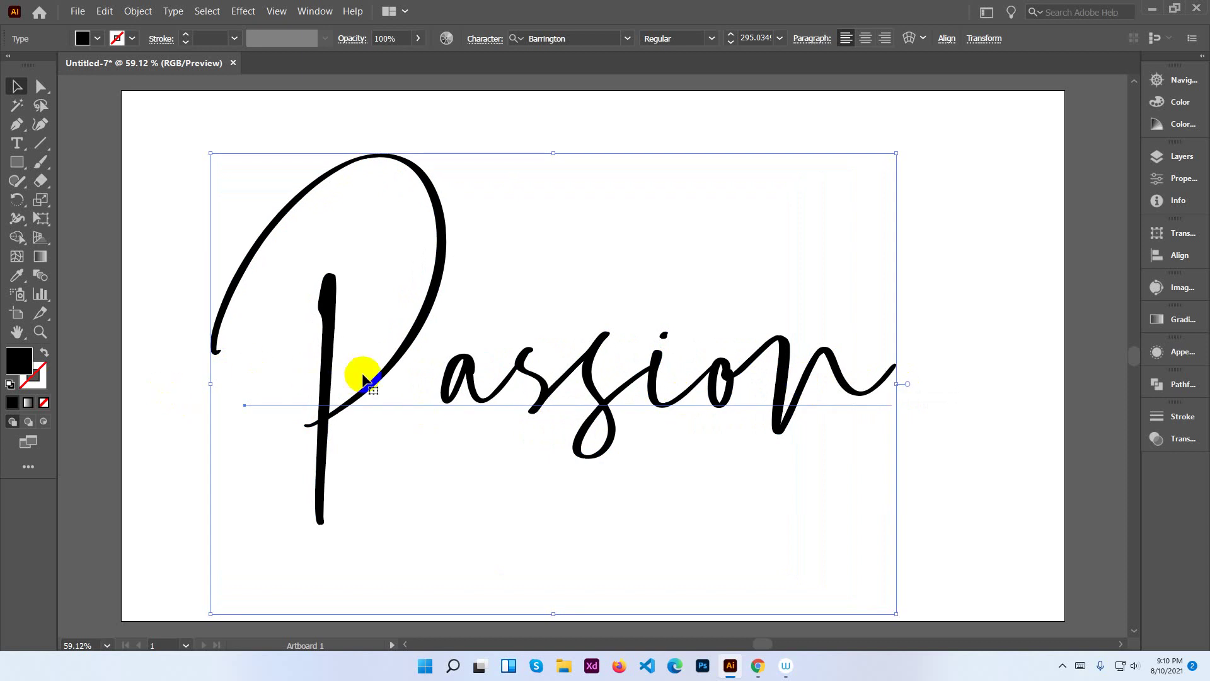
Kern the letters after the P two steps closer with Alt+Left.
double_click(423, 380)
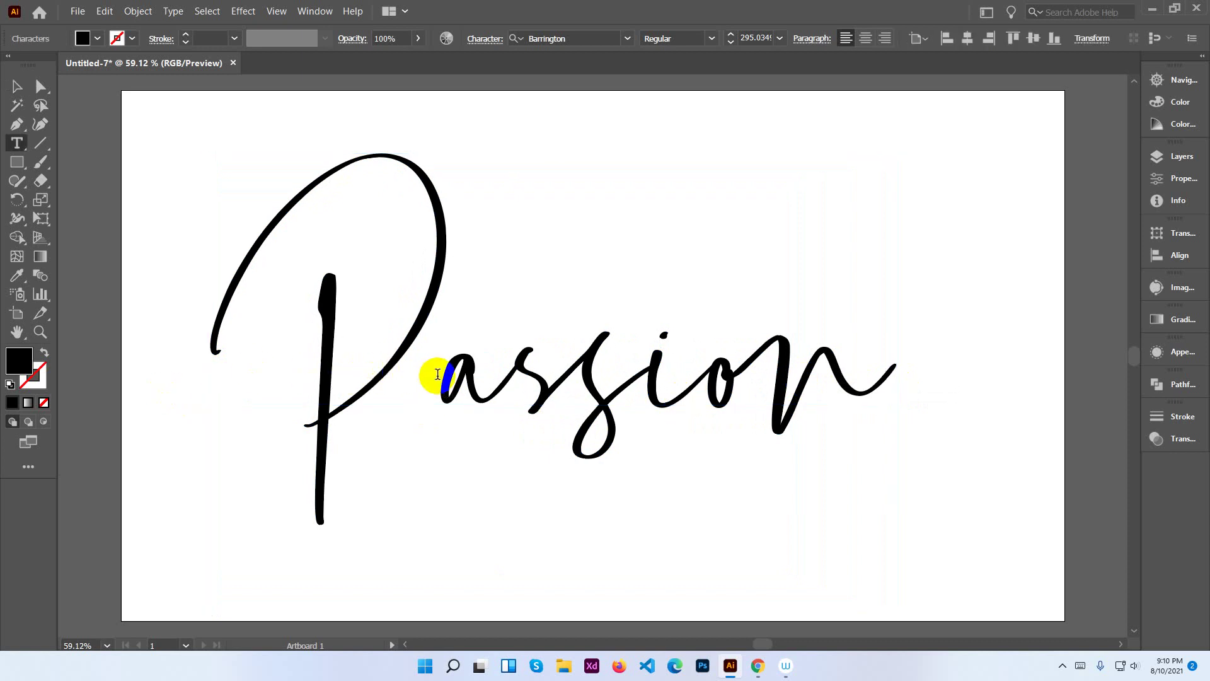
left_click_drag(427, 379, 441, 377)
key("alt+Left")
key("alt+Left")
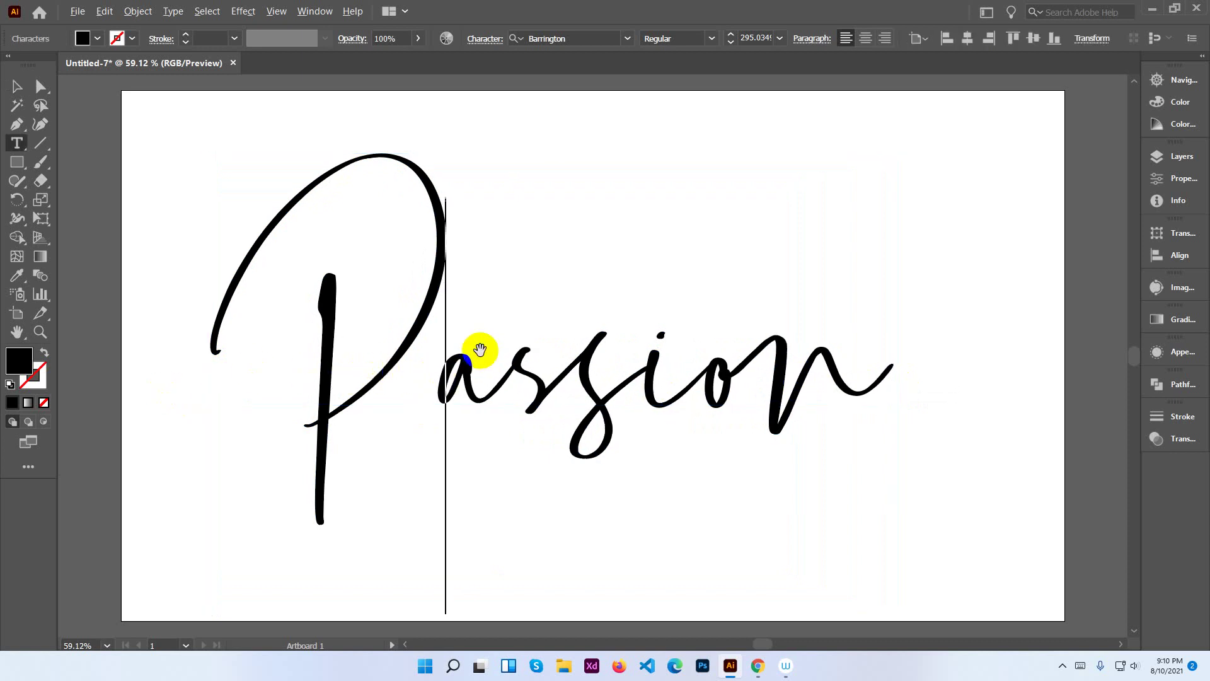
key("alt+Left")
key("alt+Left")
key("alt+Left")
key("alt+Left")
key("alt+Left")
key("alt+Left")
key("alt+Left")
key("alt+Left")
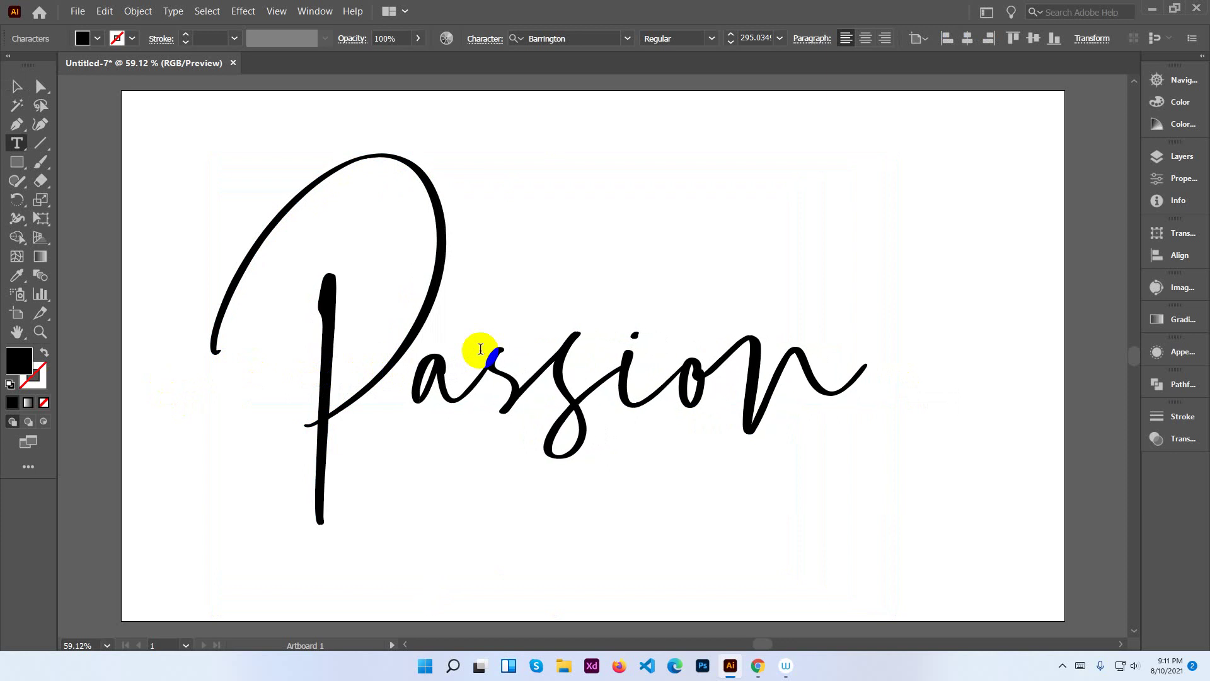
Convert the Passion text to outlines and ungroup it into separate letters.
left_click(16, 88)
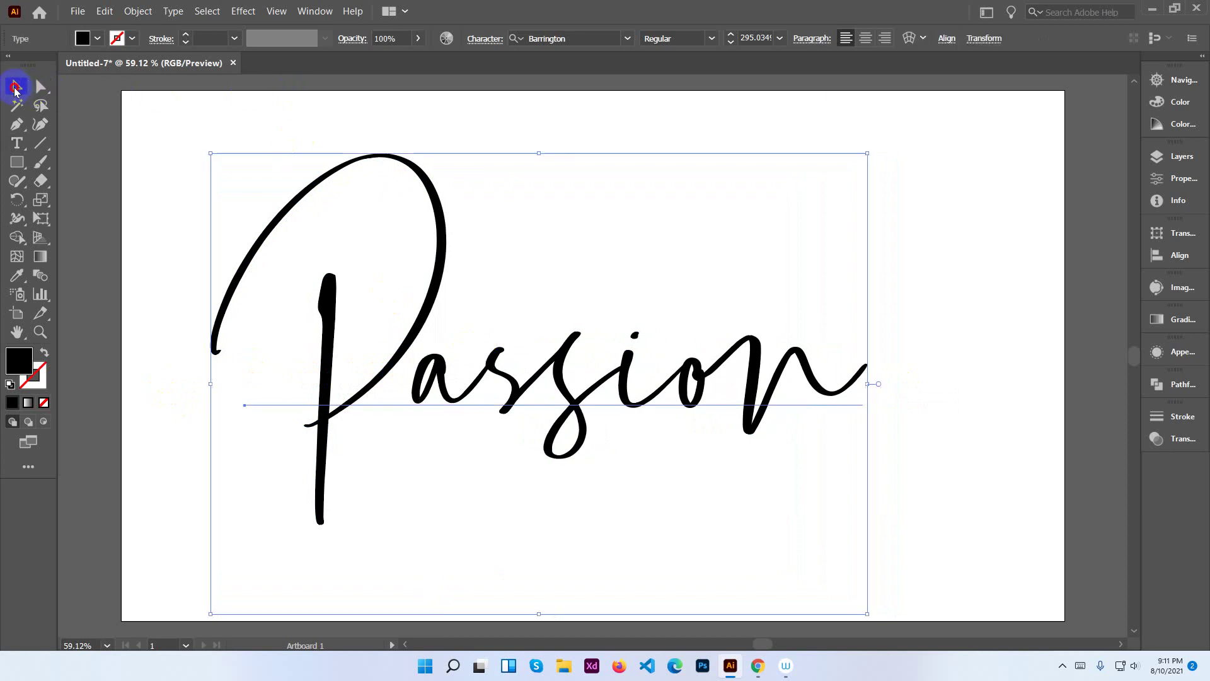
left_click(569, 360)
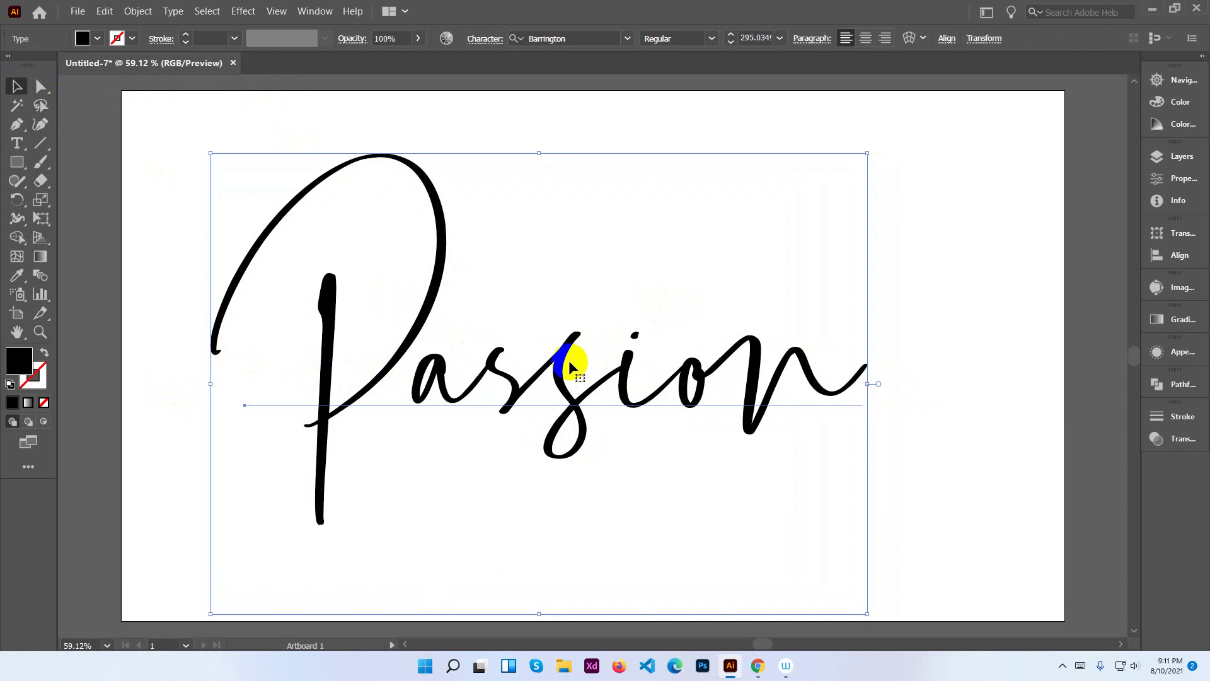
right_click(568, 360)
left_click(621, 469)
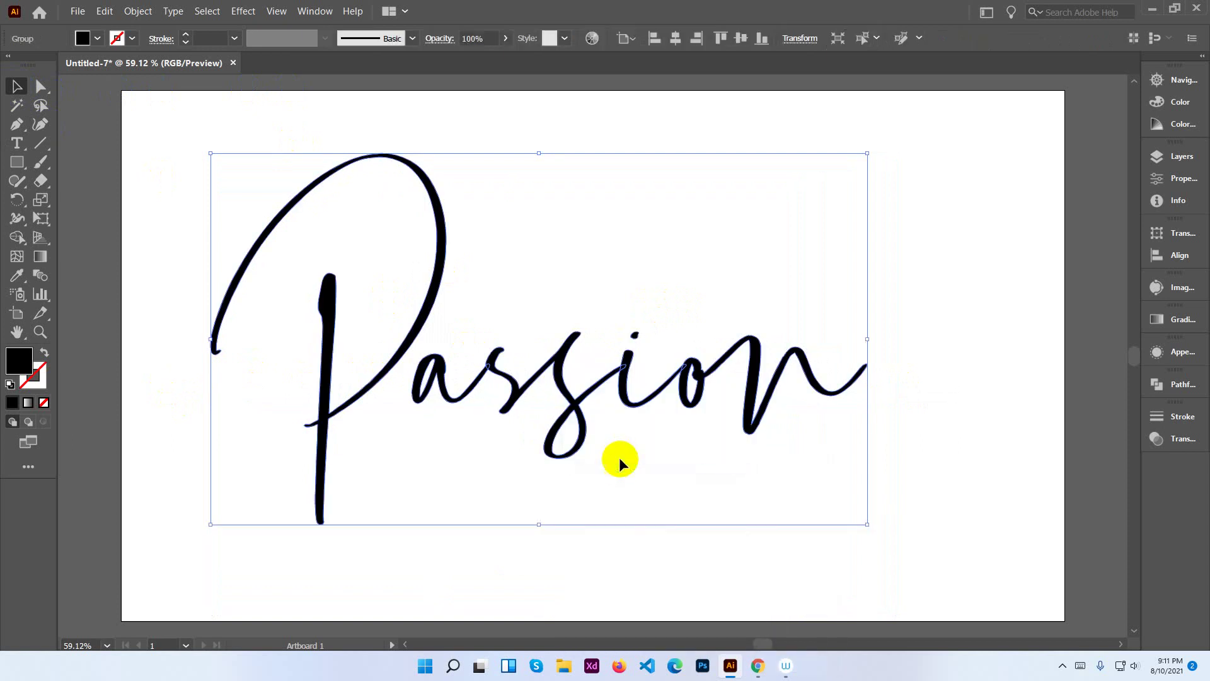
right_click(630, 391)
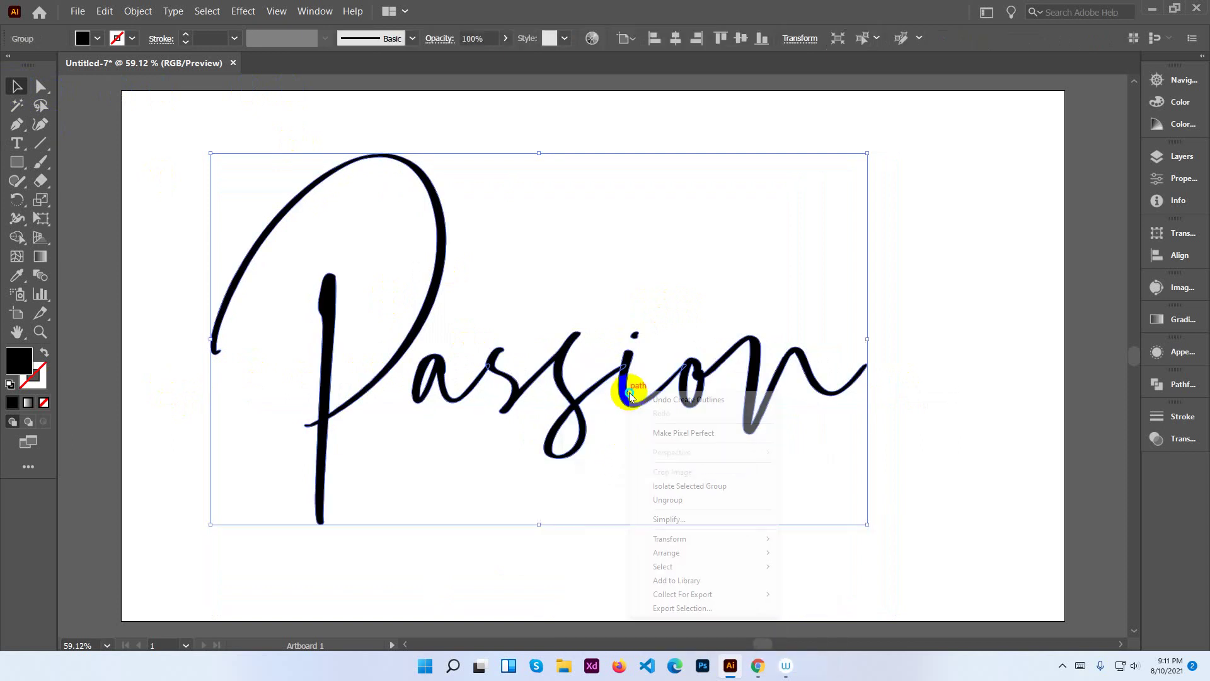
left_click(677, 500)
Enlarge the 'assion' letters and move them down about 30 px.
mouse_move(871, 453)
left_mouse_down()
mouse_move(471, 374)
mouse_move(434, 351)
left_mouse_up()
mouse_move(507, 388)
left_mouse_down()
mouse_move(462, 441)
mouse_move(526, 422)
left_mouse_up()
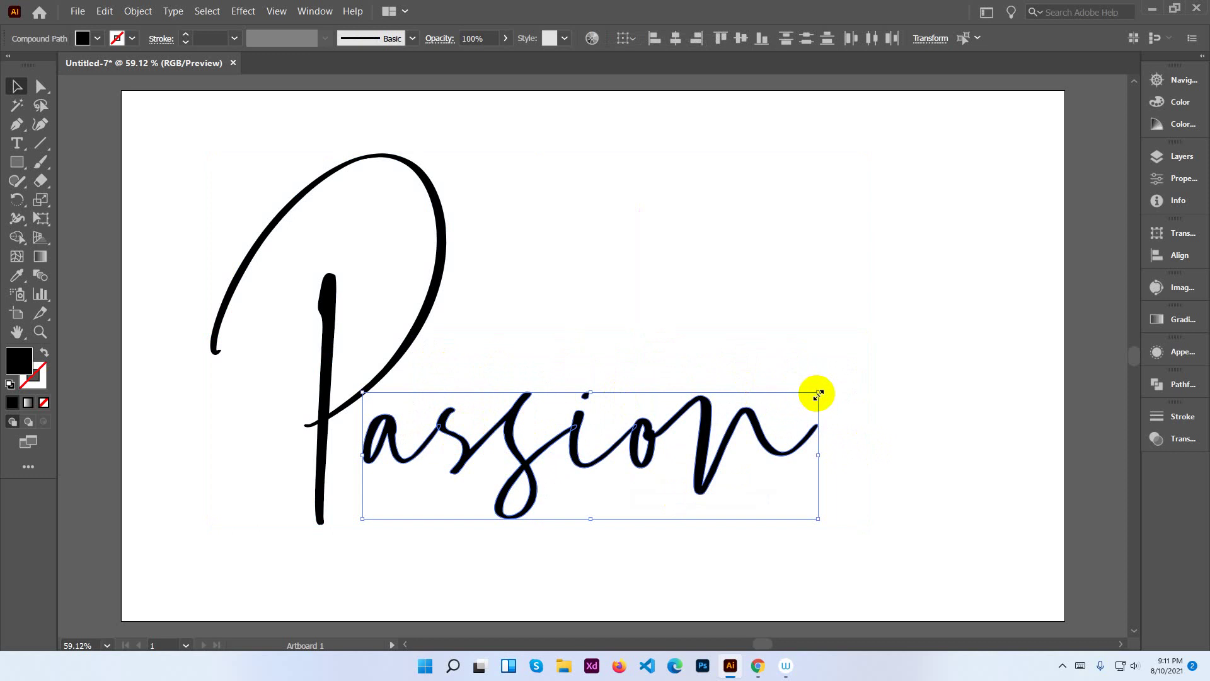
left_click_drag(818, 392, 920, 339)
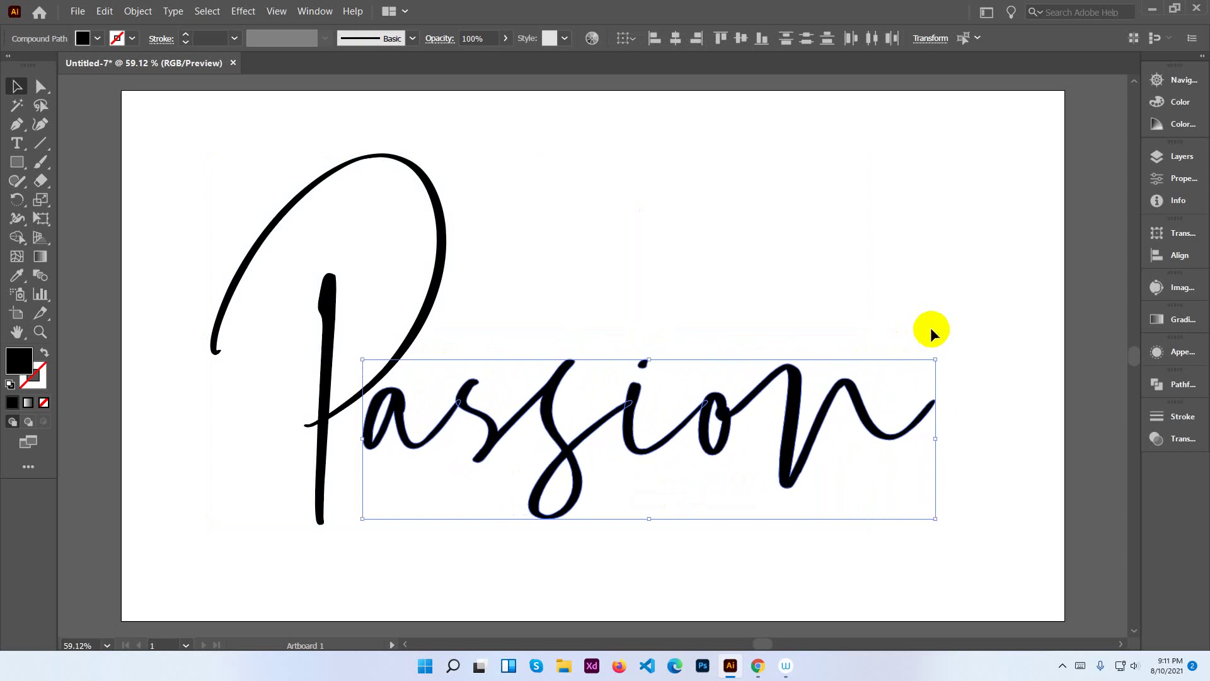
left_click_drag(785, 413, 782, 441)
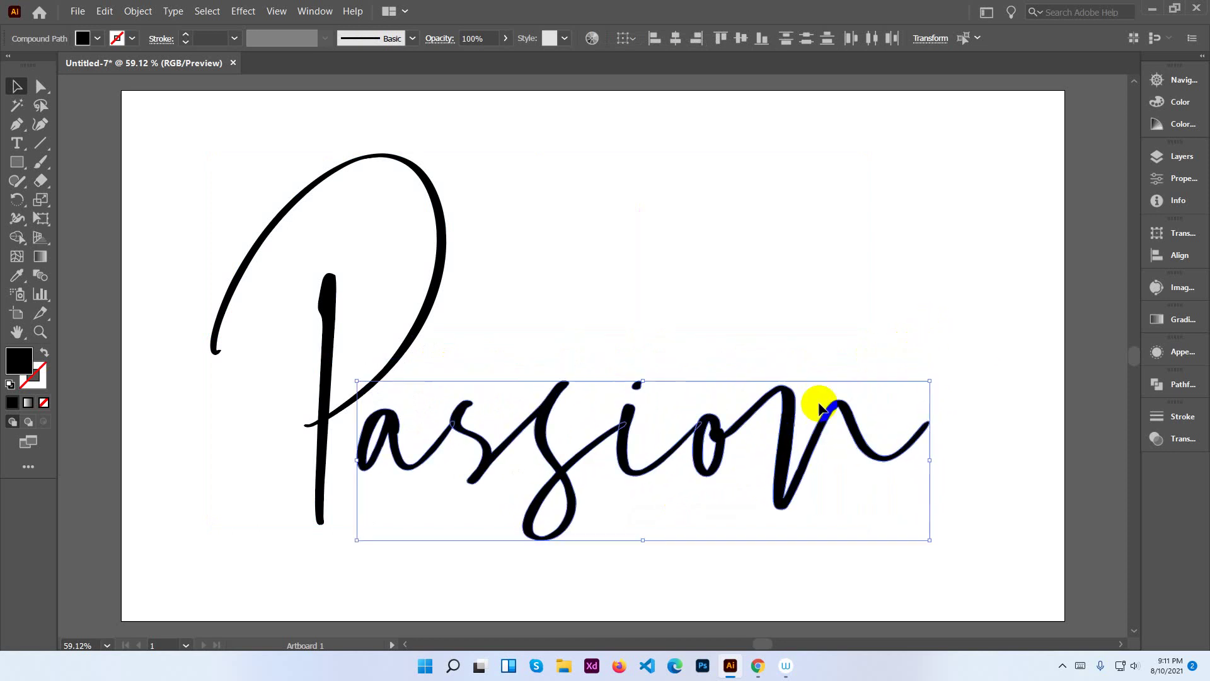
left_click(852, 334)
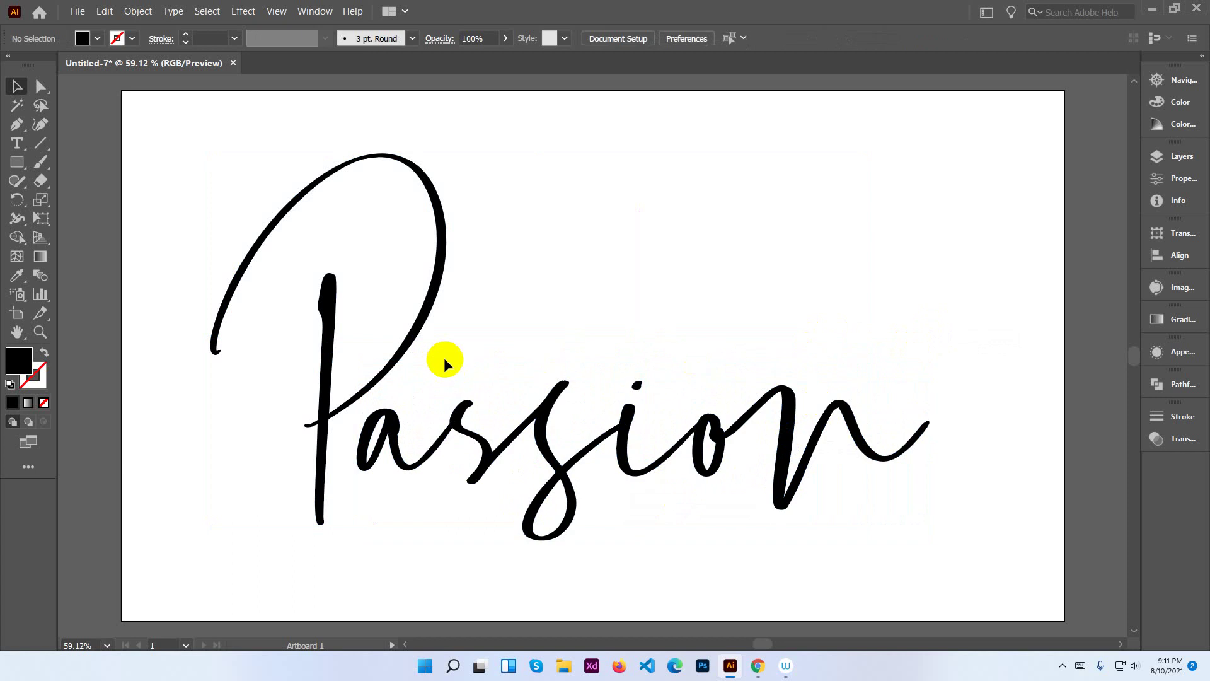
Nudge the P slightly left, then check the whole lettering by marquee-selecting it.
left_click(383, 382)
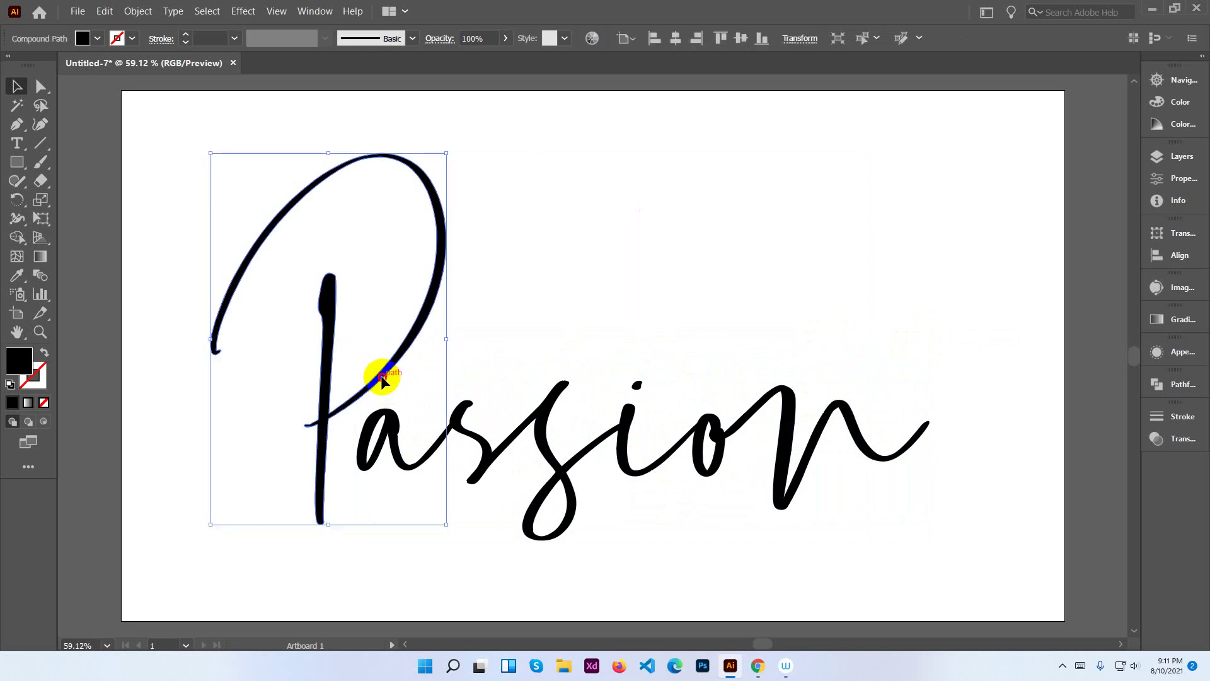
left_click_drag(382, 381, 380, 381)
left_click(401, 559)
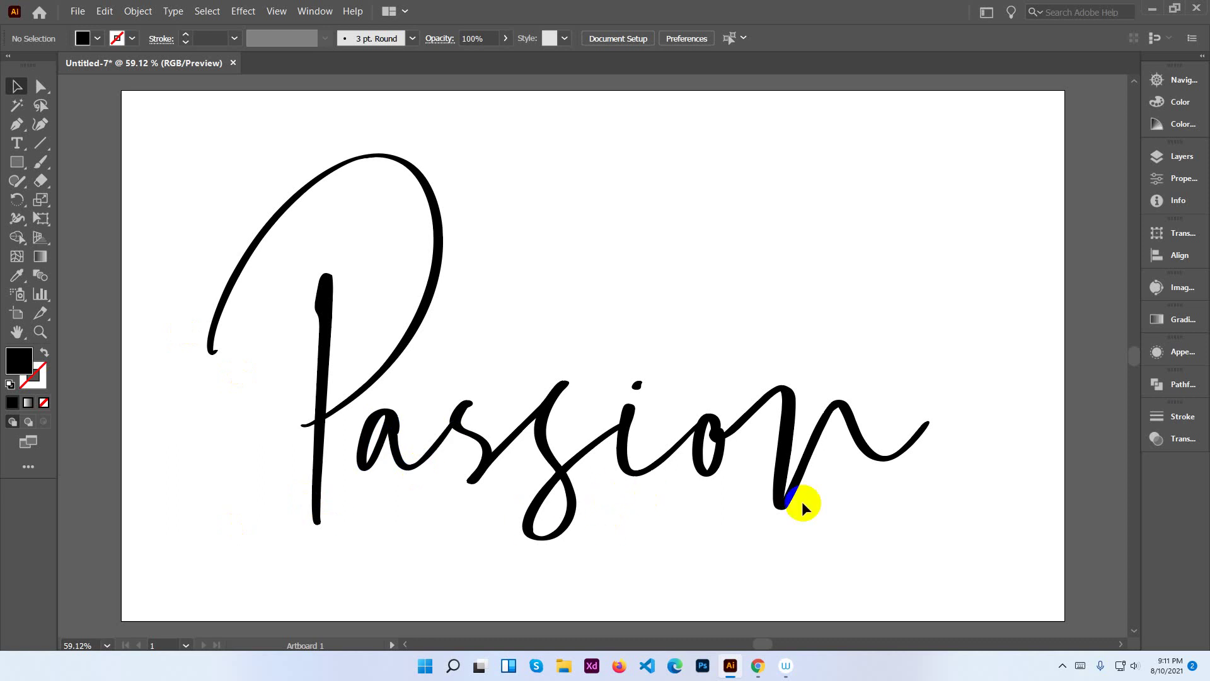
left_click_drag(870, 504, 278, 180)
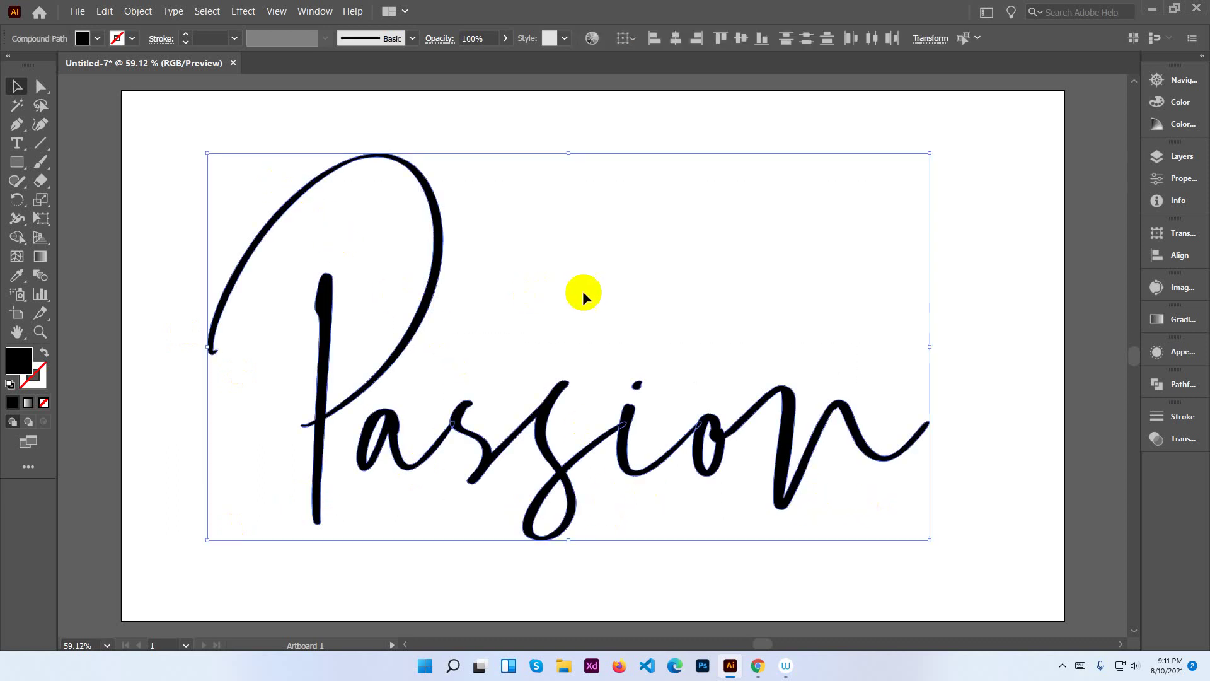
left_click(575, 290)
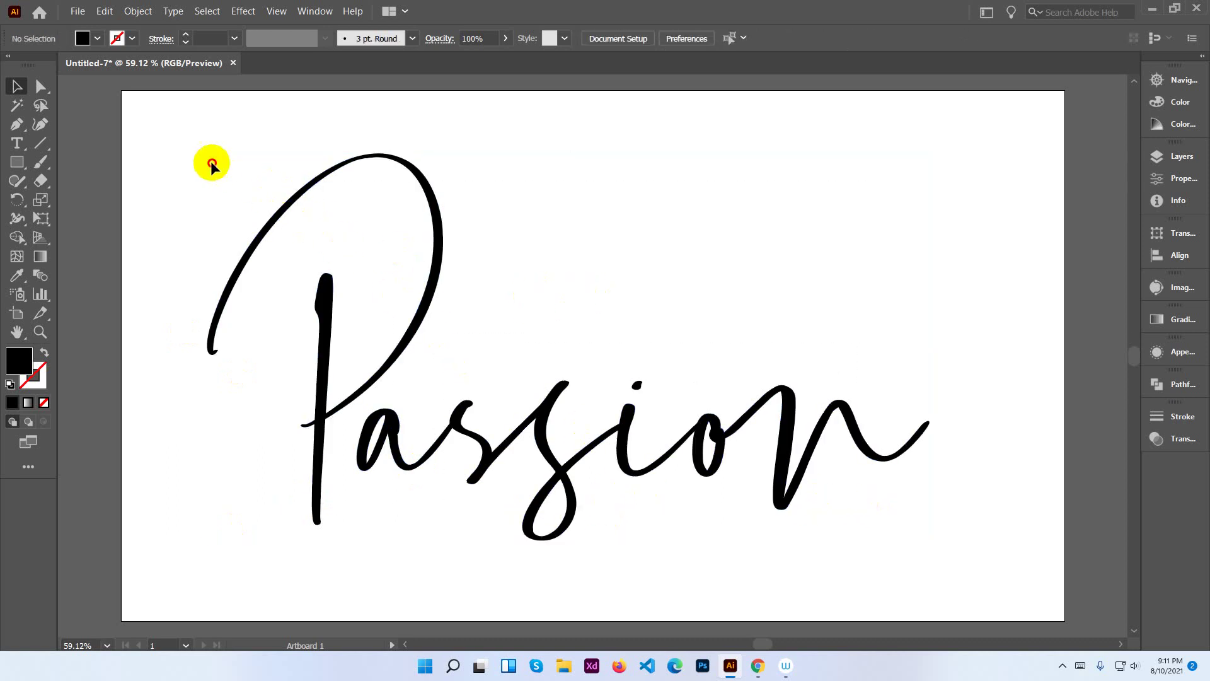
left_click_drag(211, 162, 911, 497)
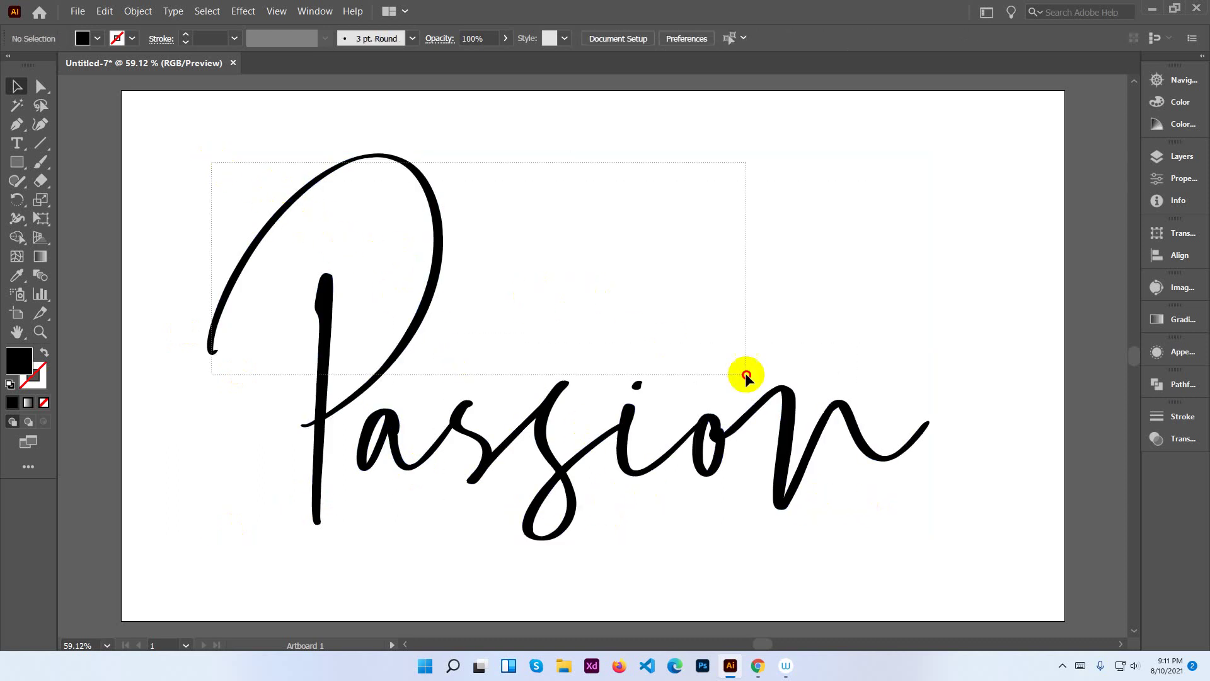
left_click(890, 494)
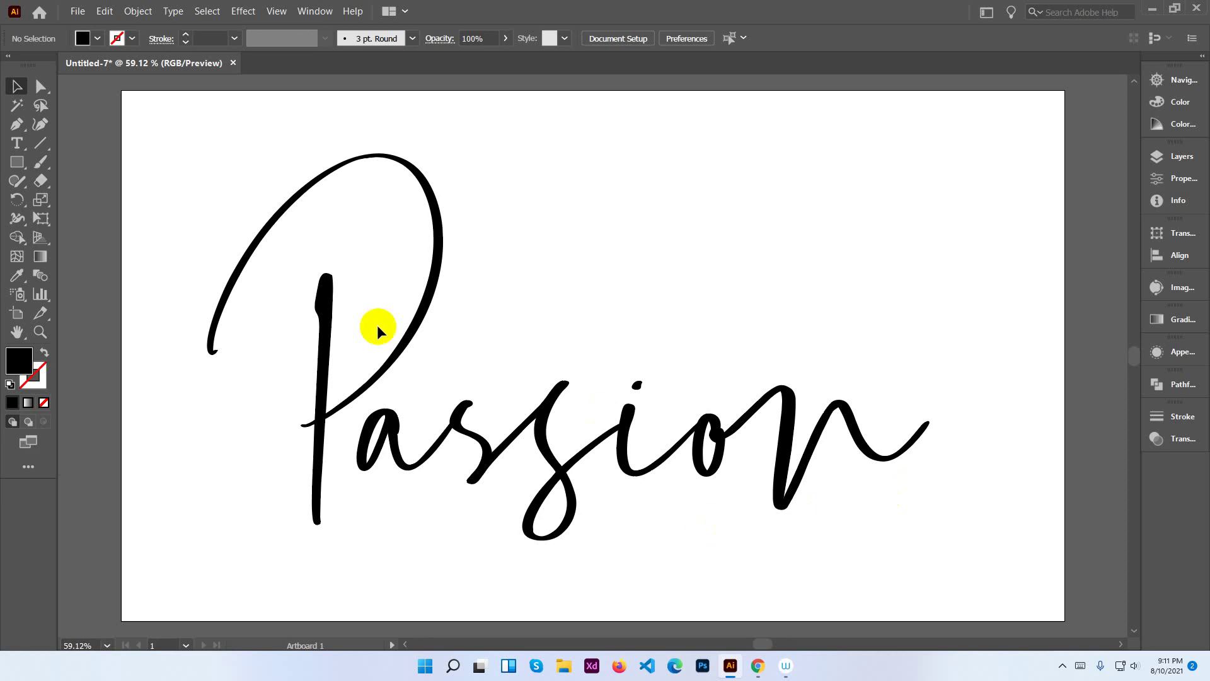
Pen a straight path along the P stem from its top down to its foot.
left_click(17, 124)
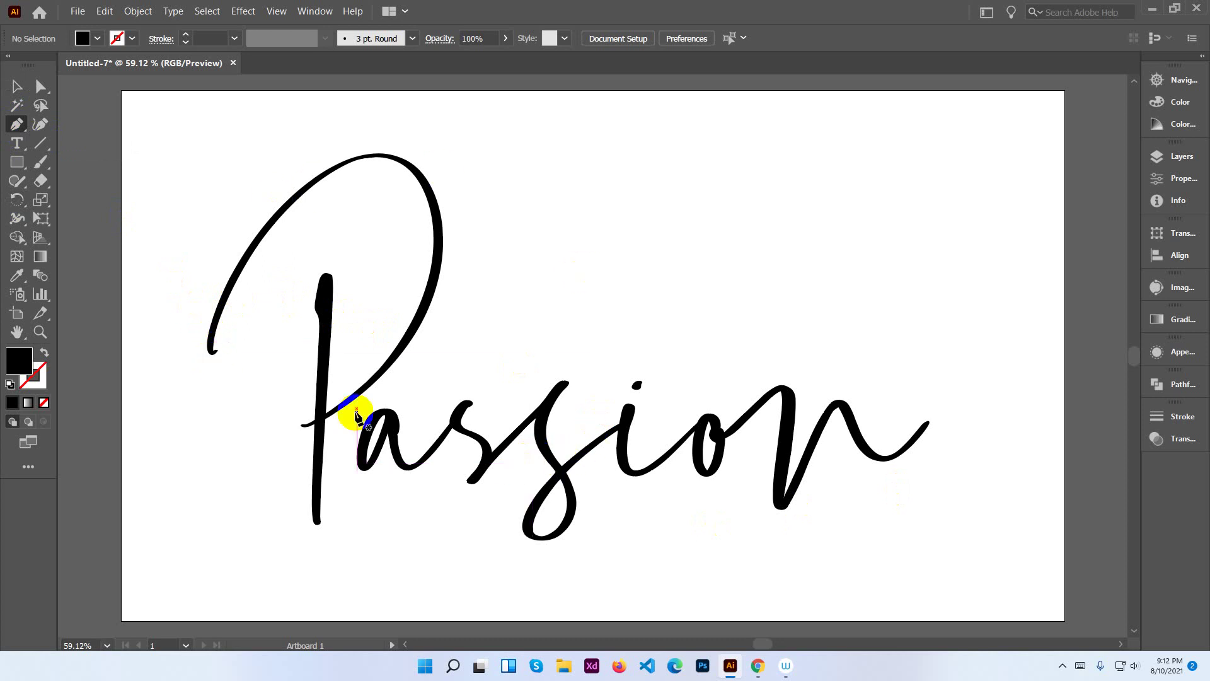
left_click(325, 280)
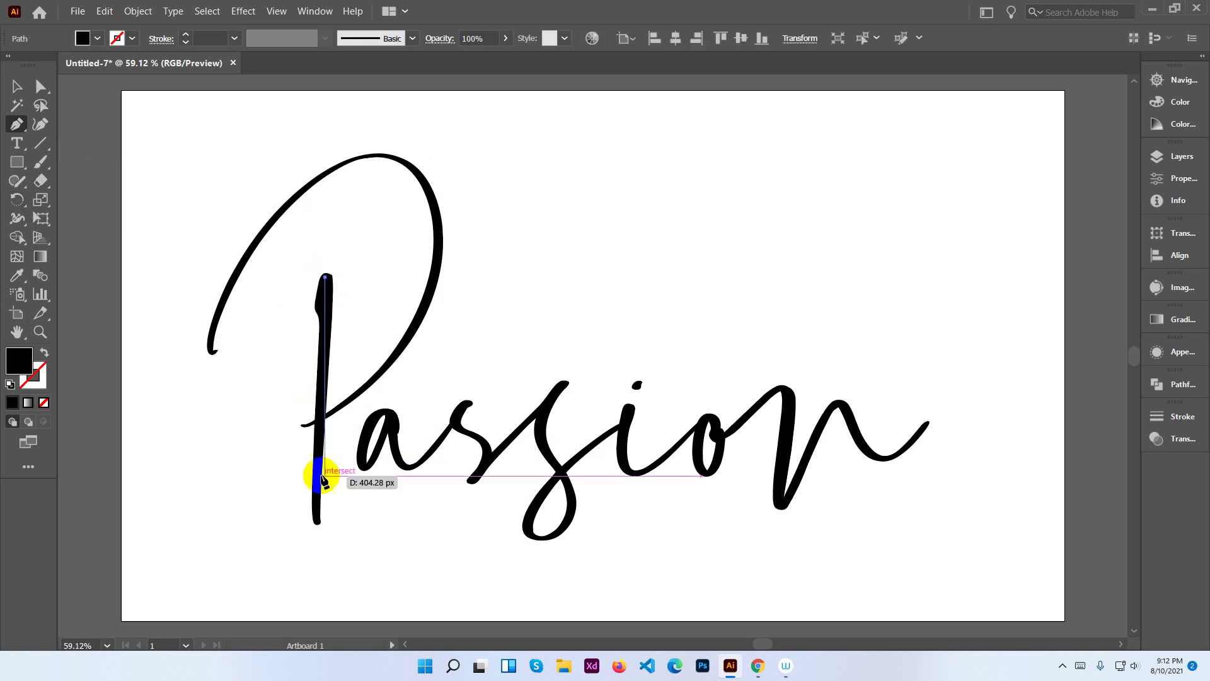
left_click(322, 511)
left_click_drag(323, 517, 318, 524)
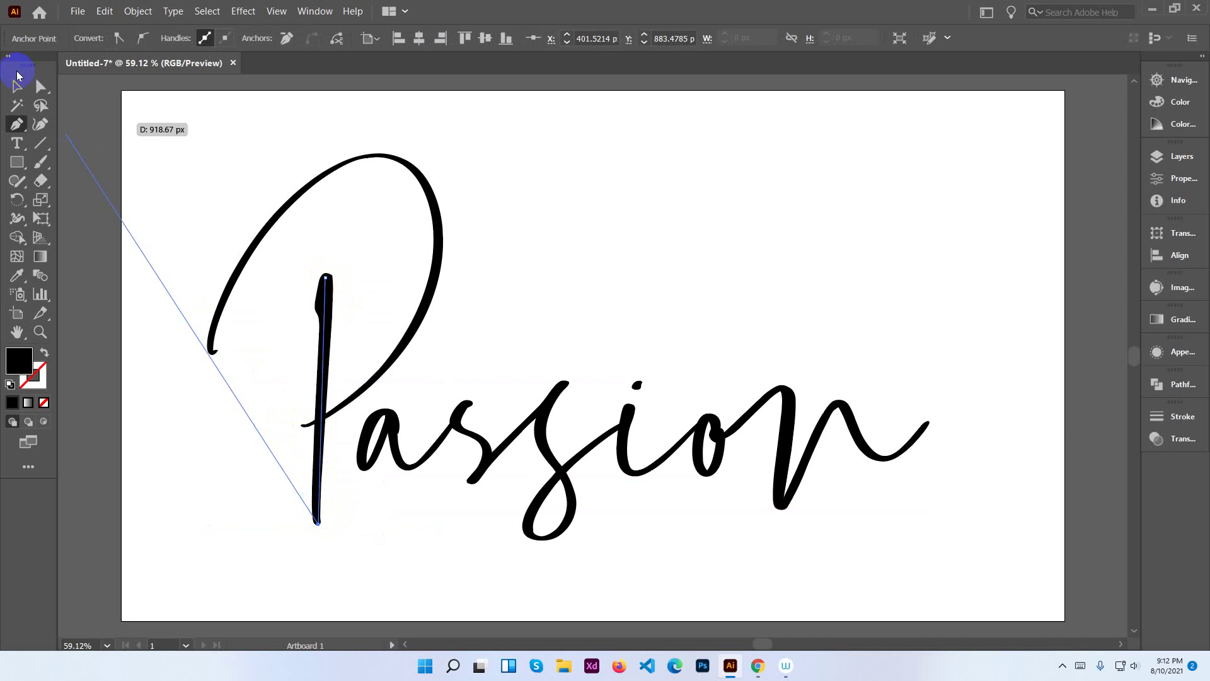
left_click(17, 86)
left_click(319, 278)
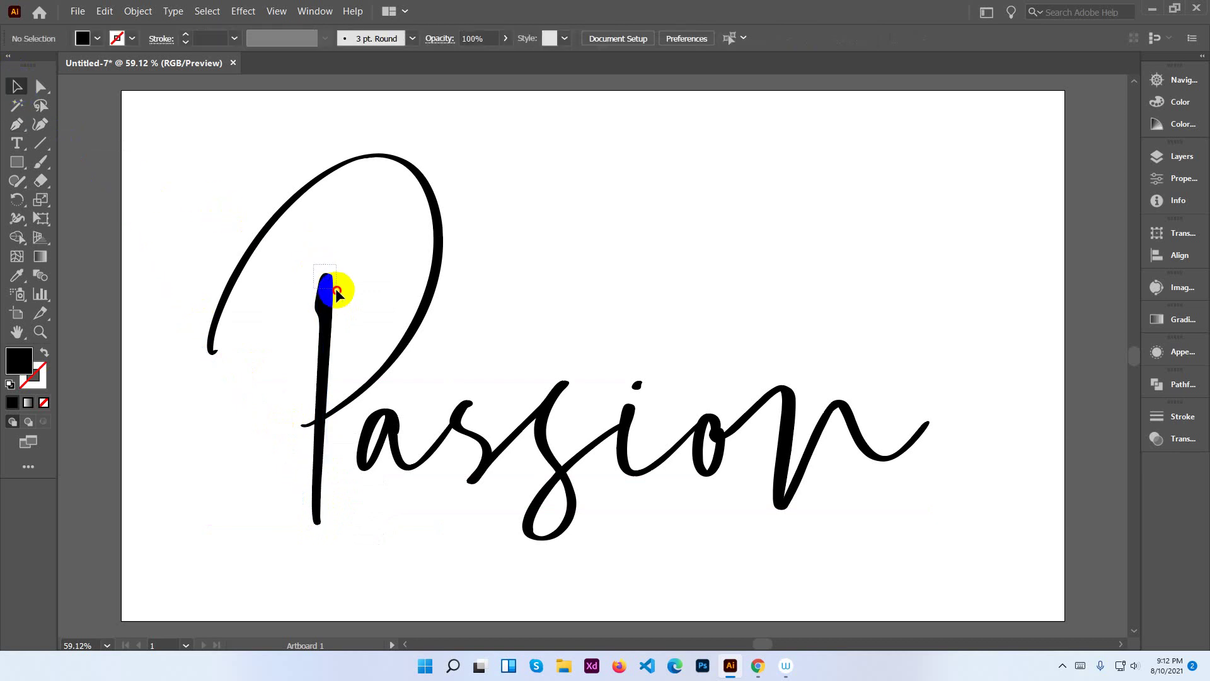
left_click(399, 300)
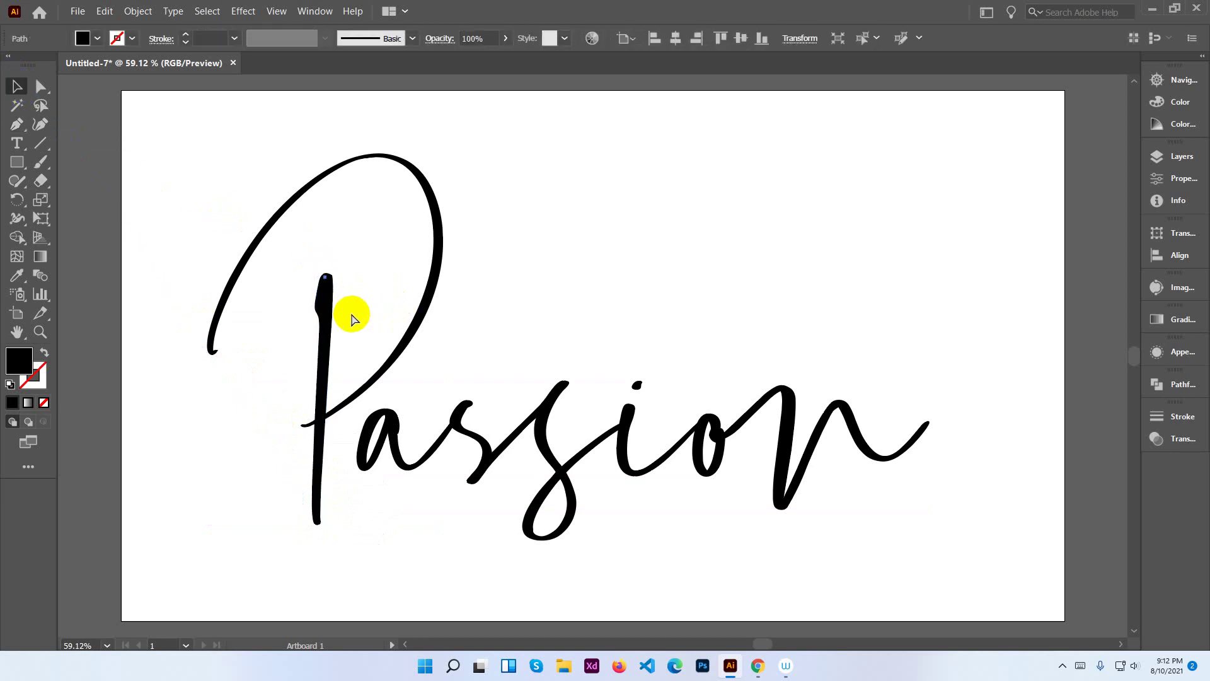
Unlock the P and a compound-path letters and show the Layers panel.
left_click(344, 312)
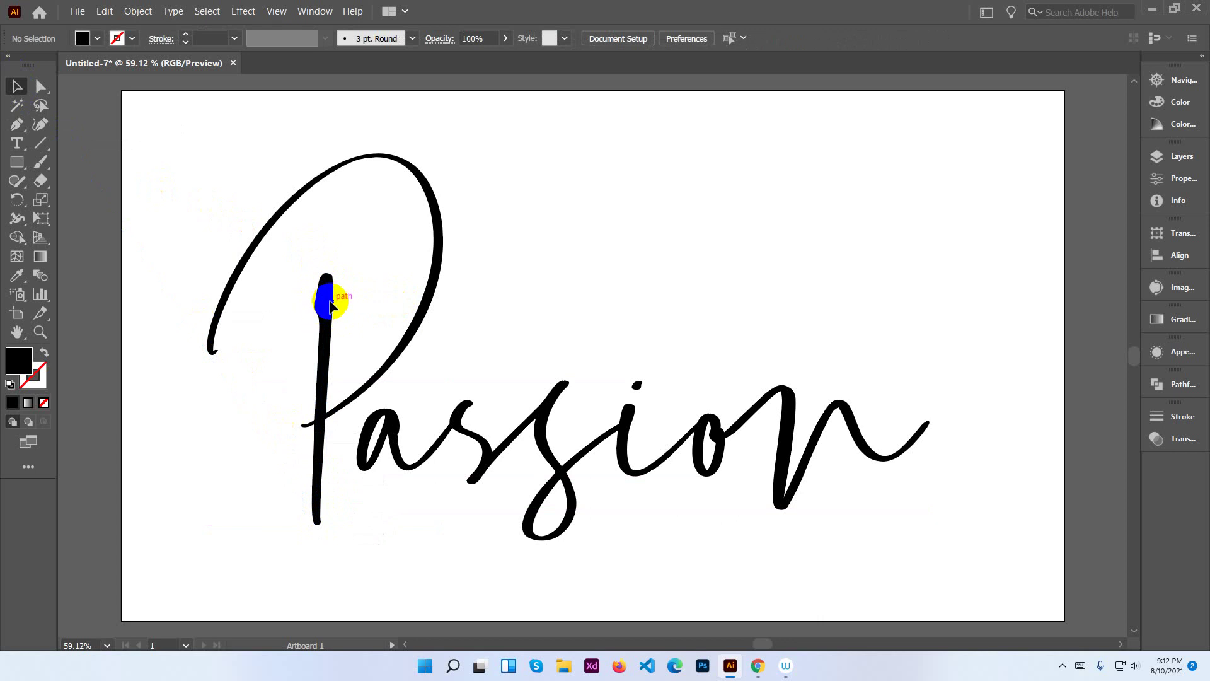
right_click(331, 306)
left_click(476, 307)
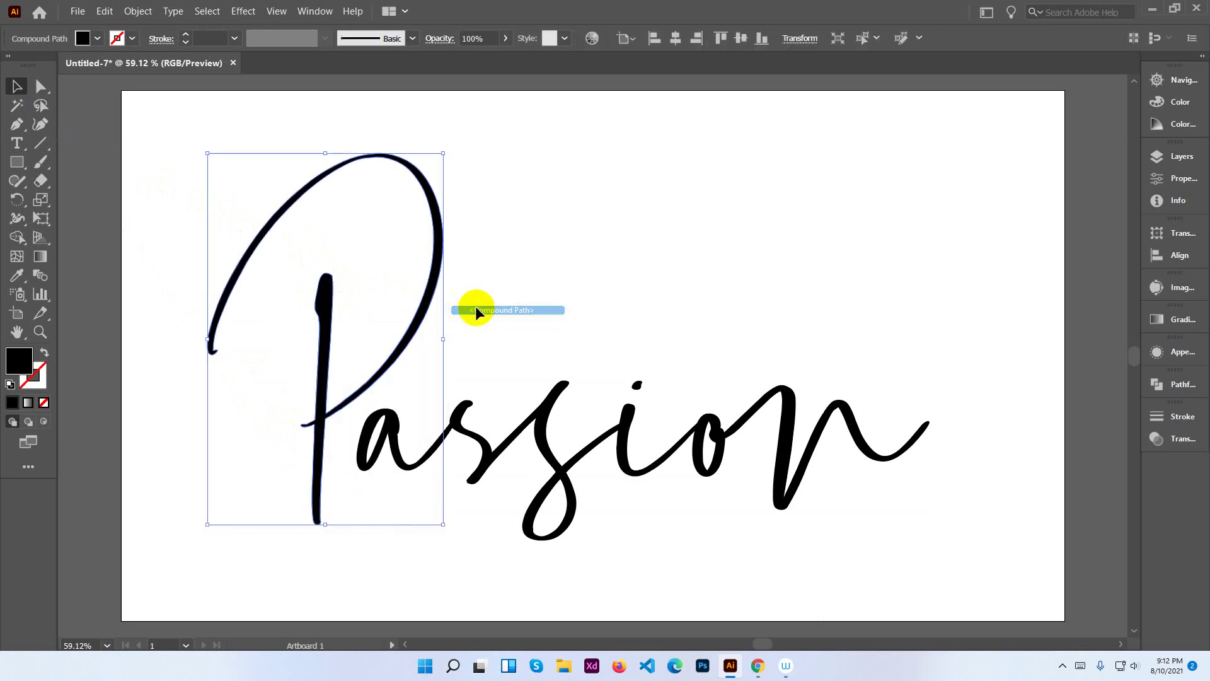
left_click(475, 285)
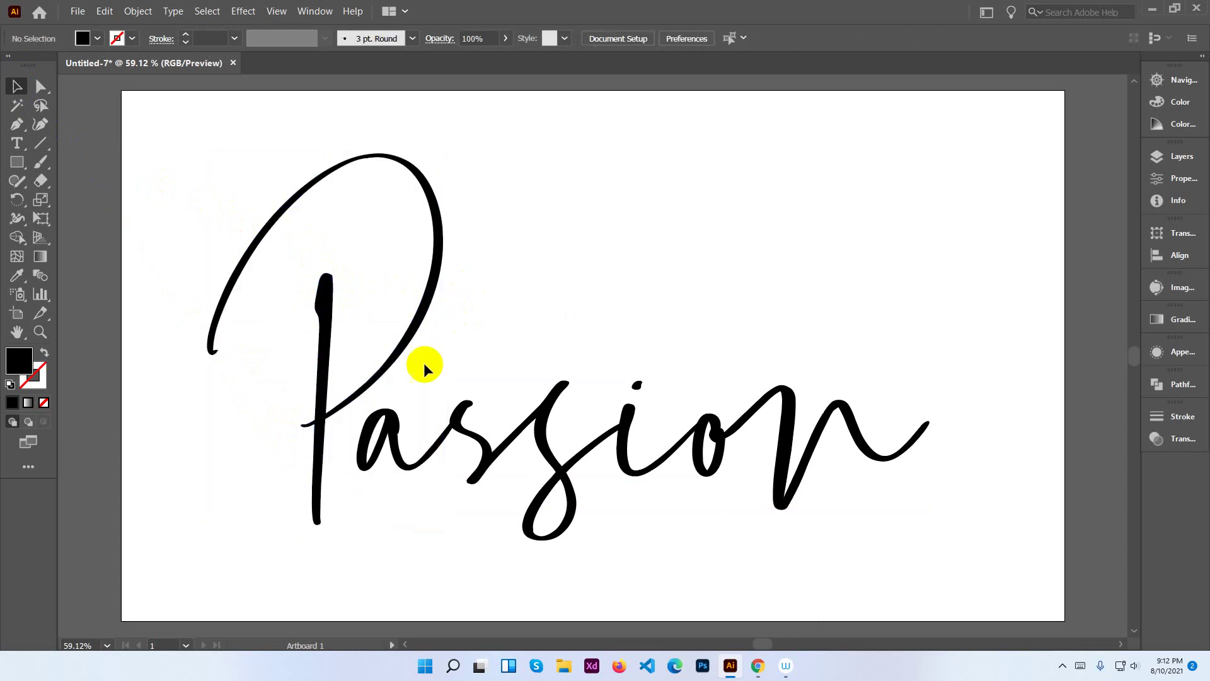
right_click(392, 419)
mouse_move(450, 181)
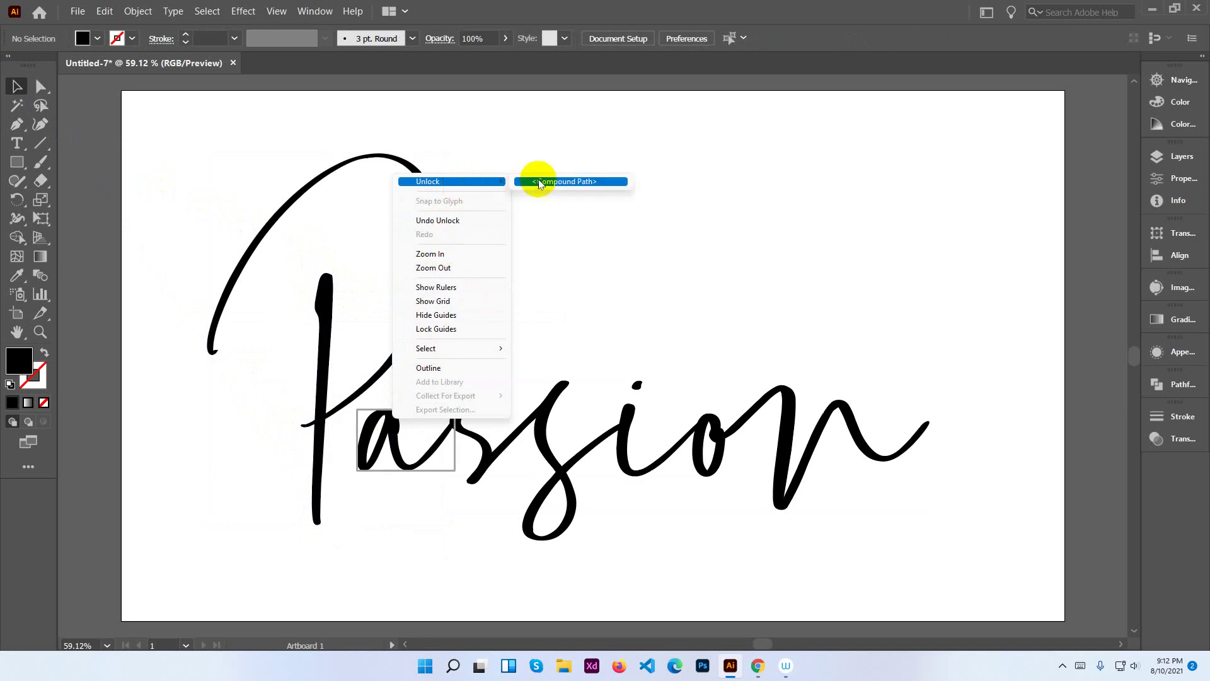
left_click(540, 182)
left_click(568, 255)
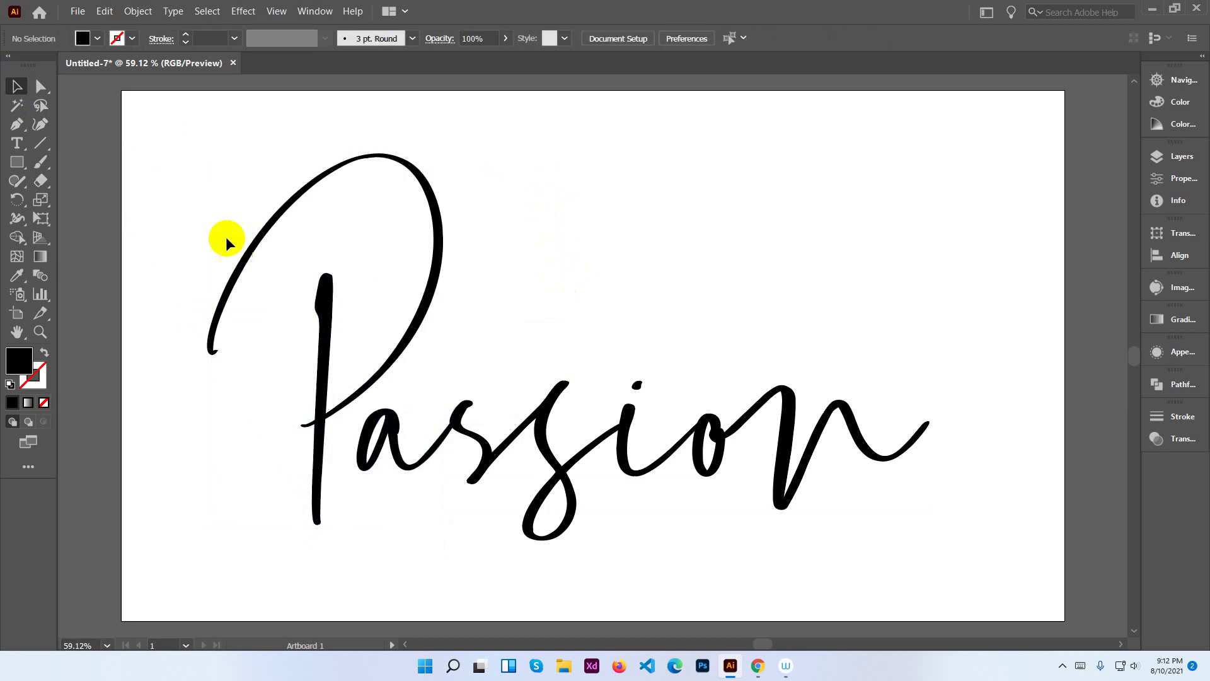
left_click_drag(227, 201, 717, 487)
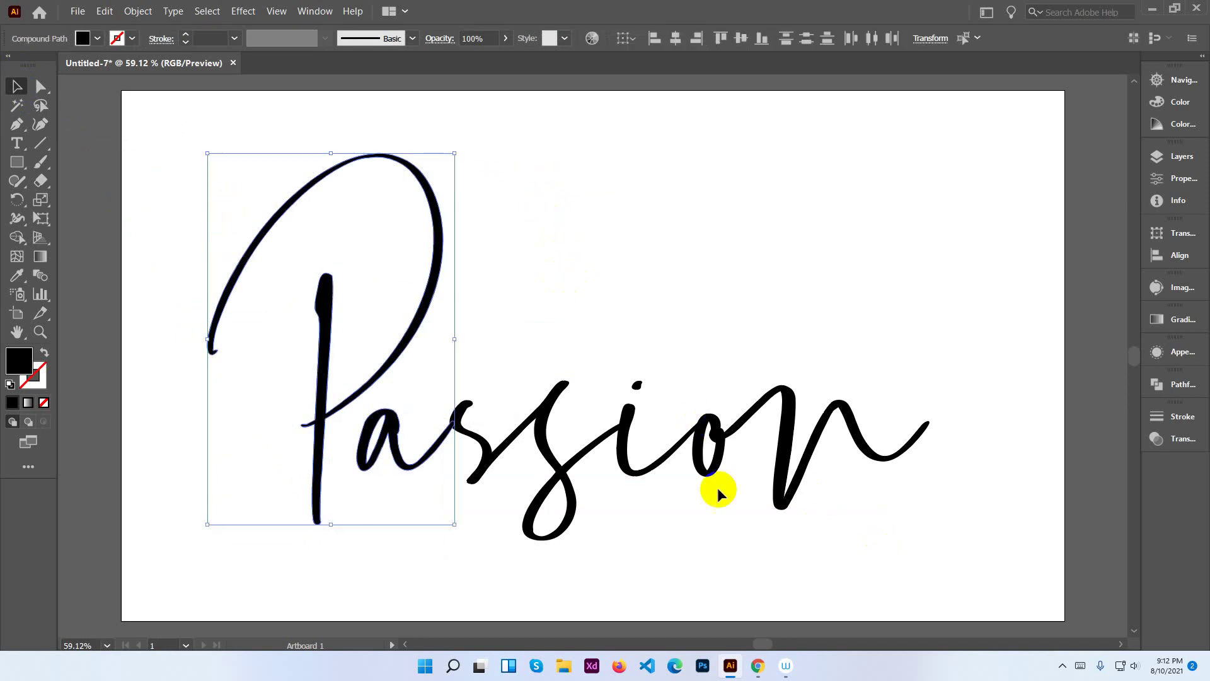
left_click(671, 467)
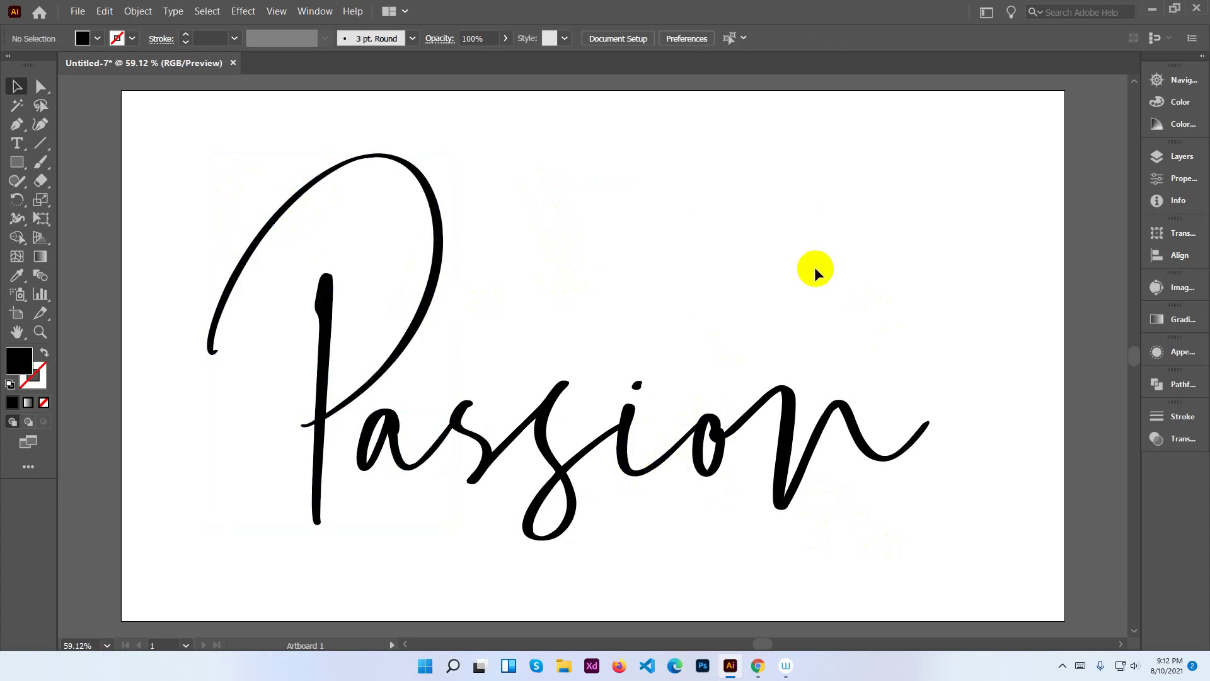
left_click(1163, 159)
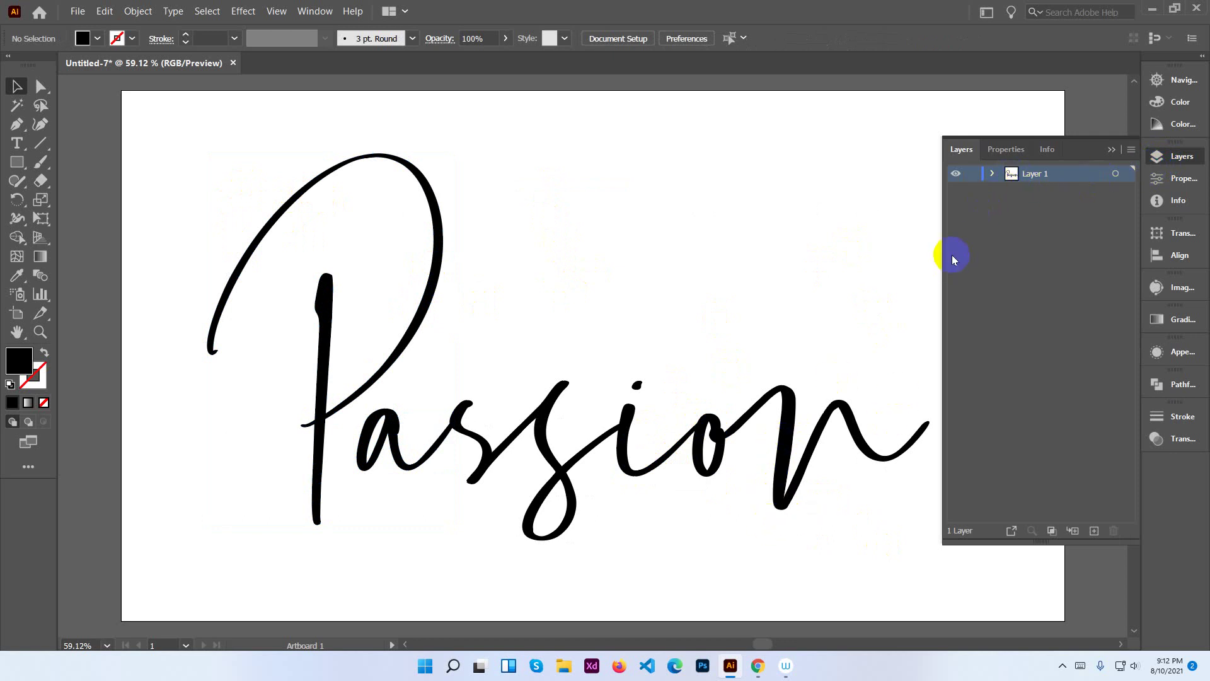
Expand Layer 1 and toggle the locks on its letter sublayers.
left_click(993, 174)
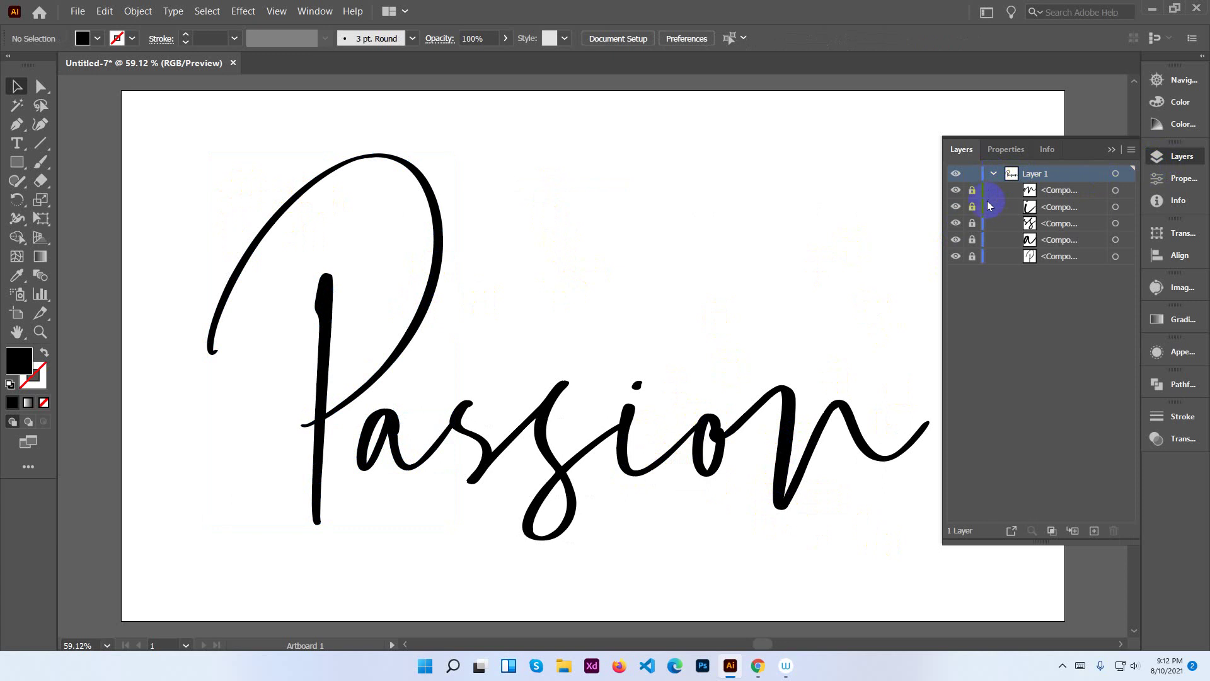
left_click(971, 189)
left_click(972, 223)
left_click(972, 256)
mouse_move(972, 191)
left_mouse_down()
mouse_move(976, 265)
mouse_move(954, 277)
left_mouse_up()
left_click(405, 338)
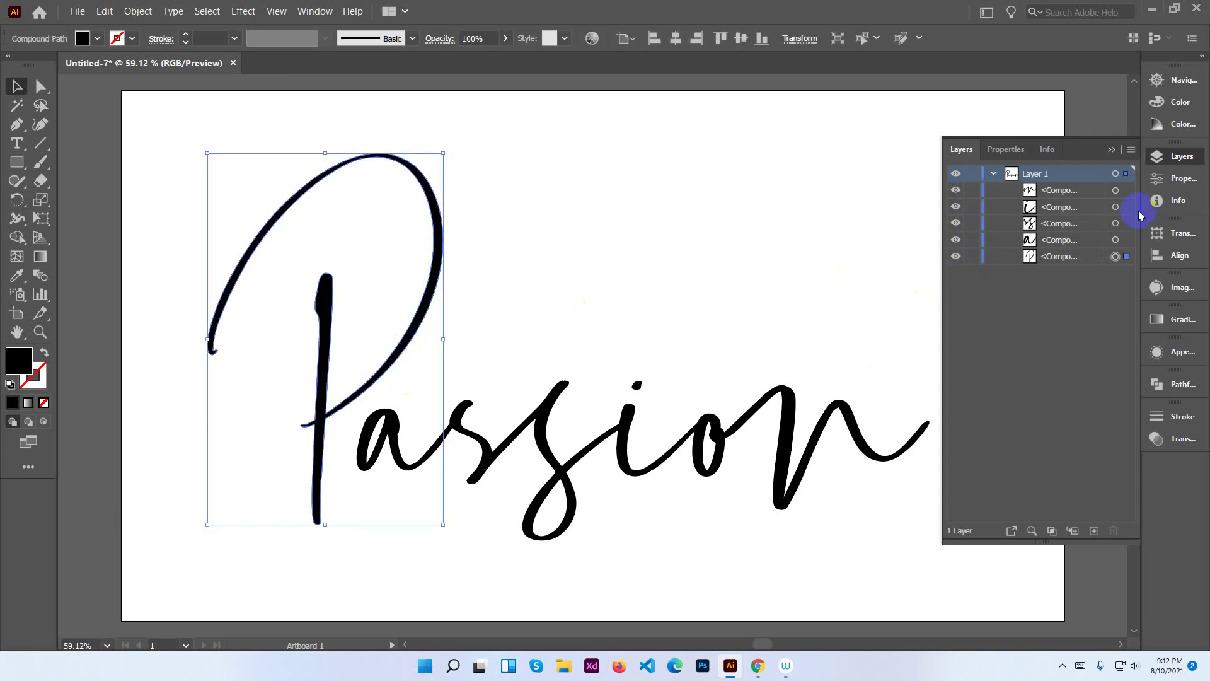
Lock all five traced letter sublayers in Layer 1.
left_click_drag(1127, 256, 1128, 263)
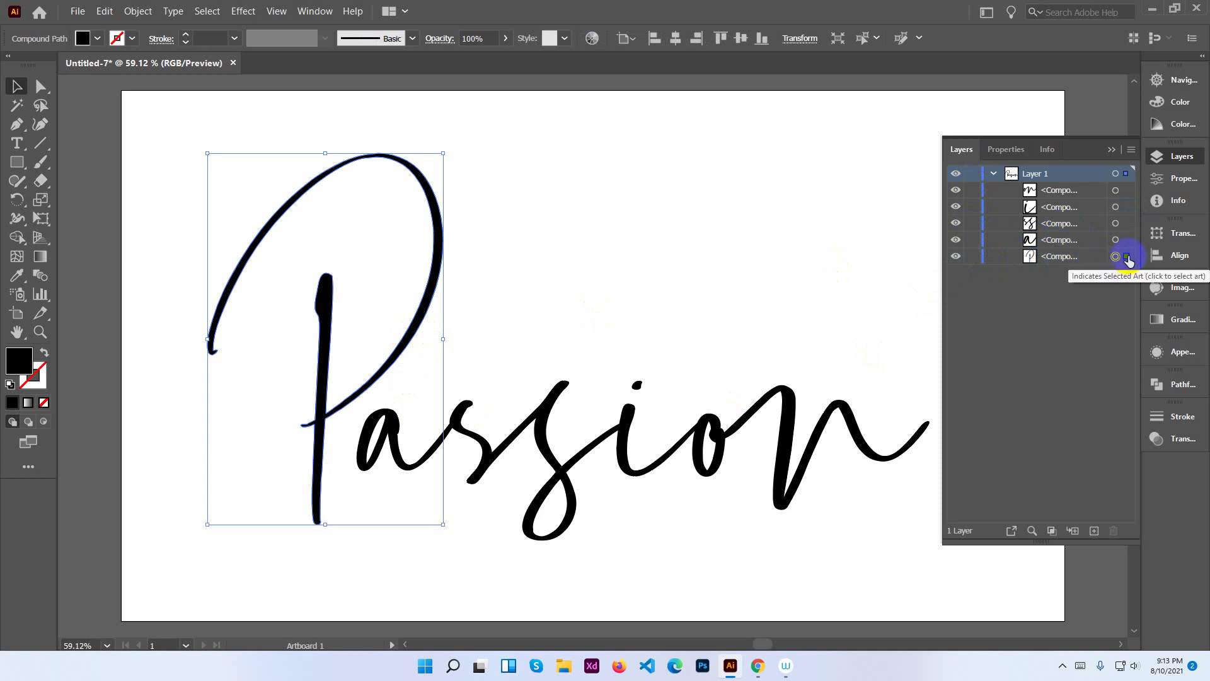
left_click_drag(1128, 262, 1037, 257)
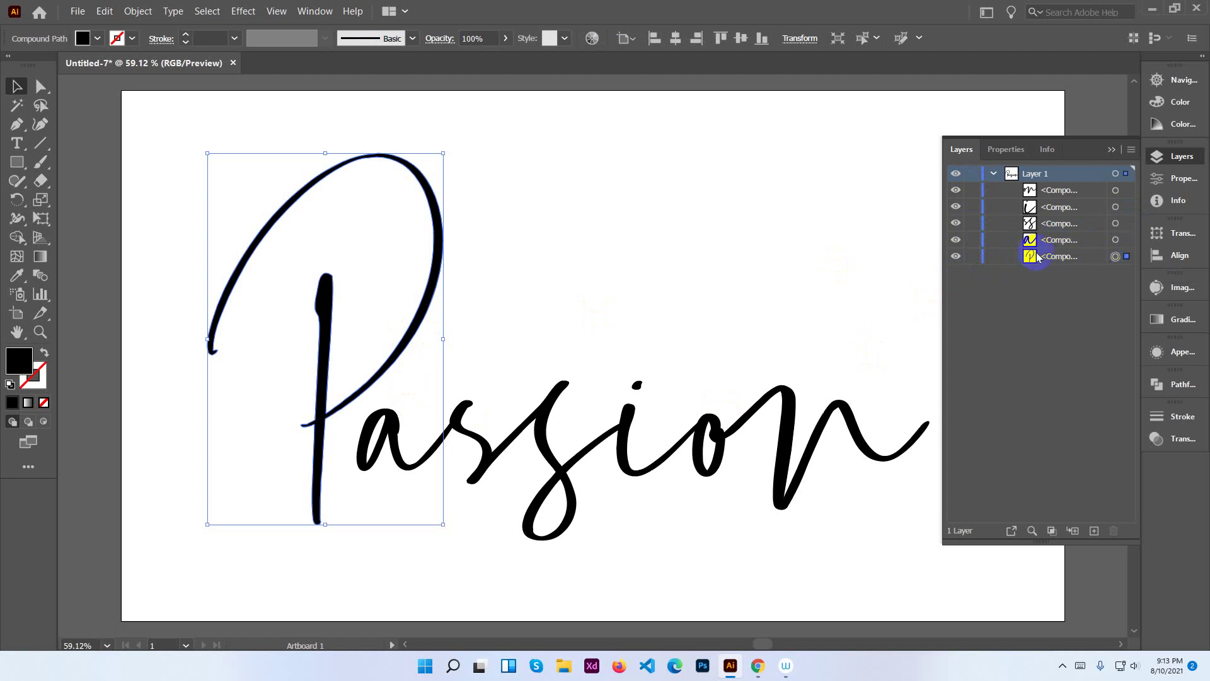
left_click(969, 257)
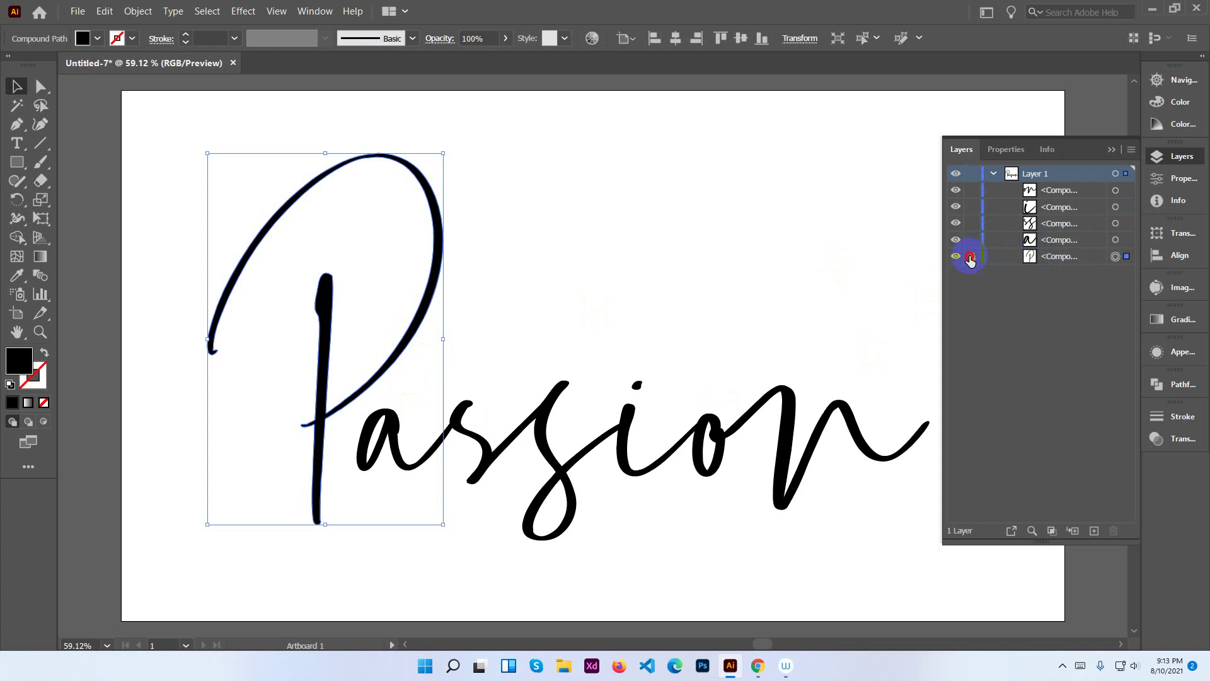
left_click_drag(445, 287, 424, 270)
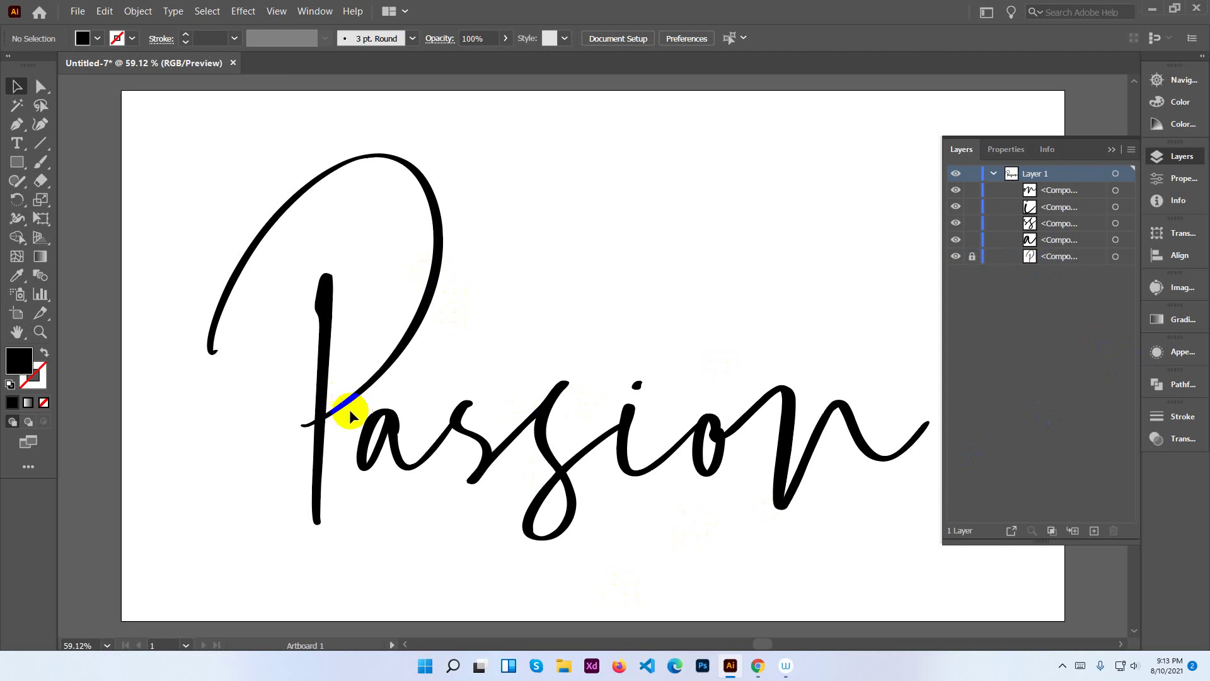
left_click_drag(972, 239, 970, 199)
left_click(902, 232)
left_click(16, 124)
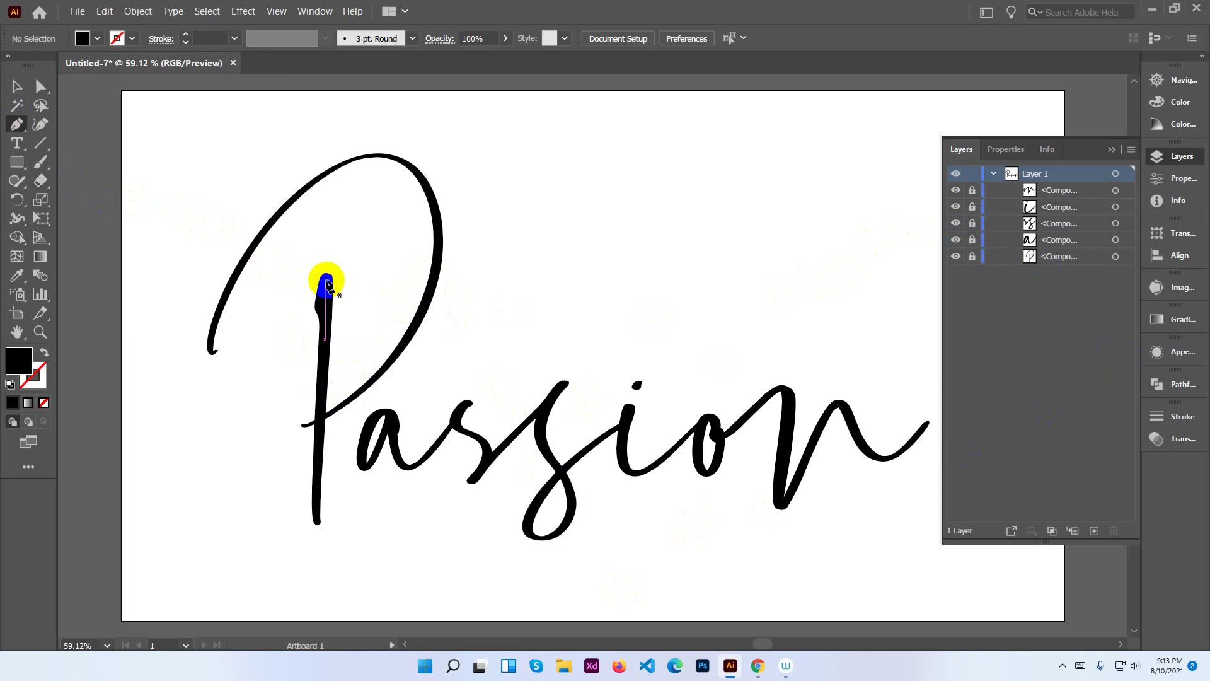
Pen a two-anchor path from the P stem's top to its foot, then select it.
left_click(325, 277)
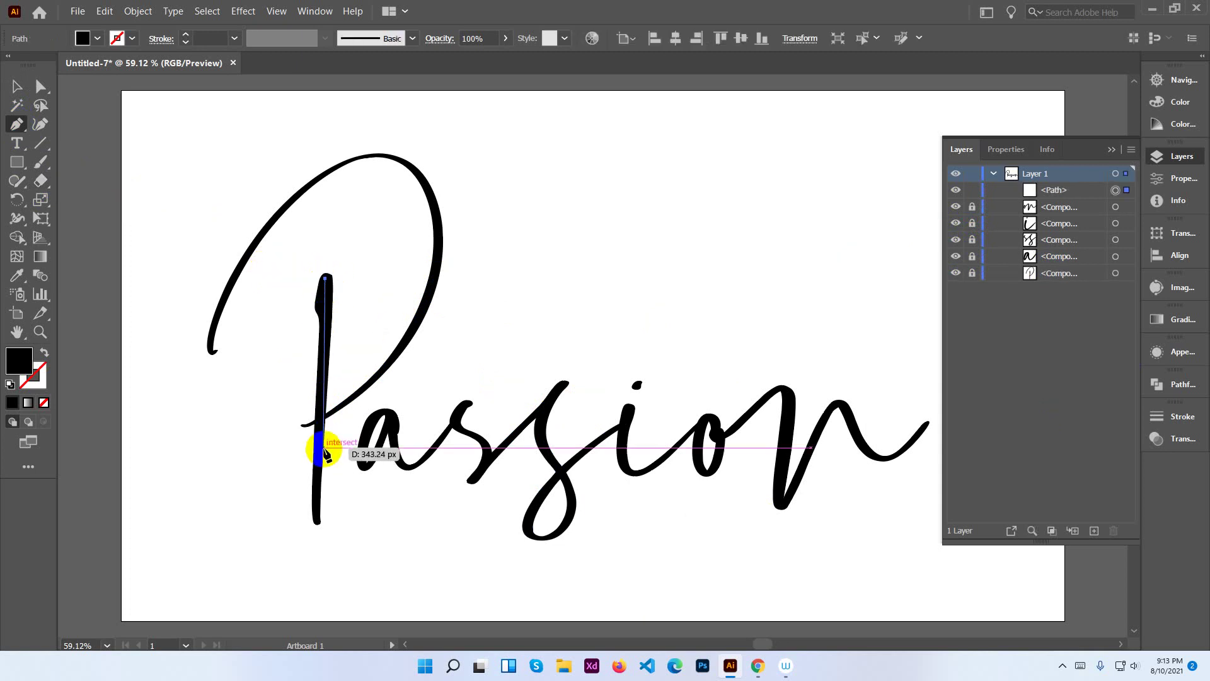
left_click(317, 520)
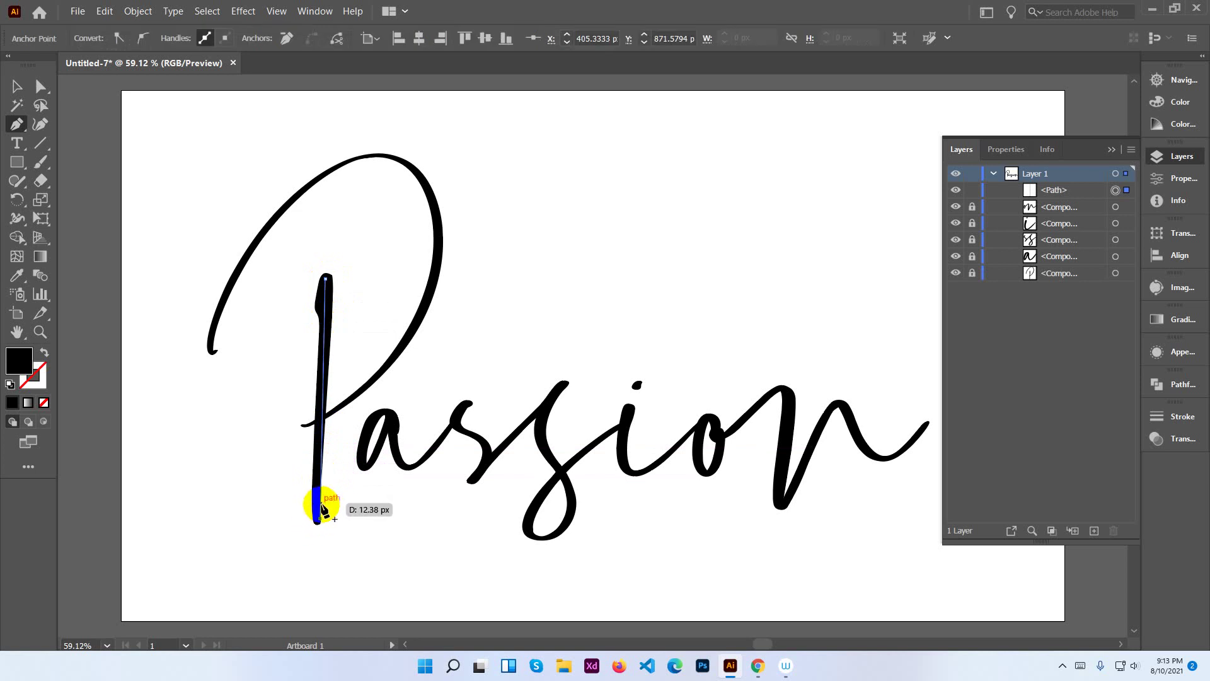
left_click_drag(318, 517, 316, 521)
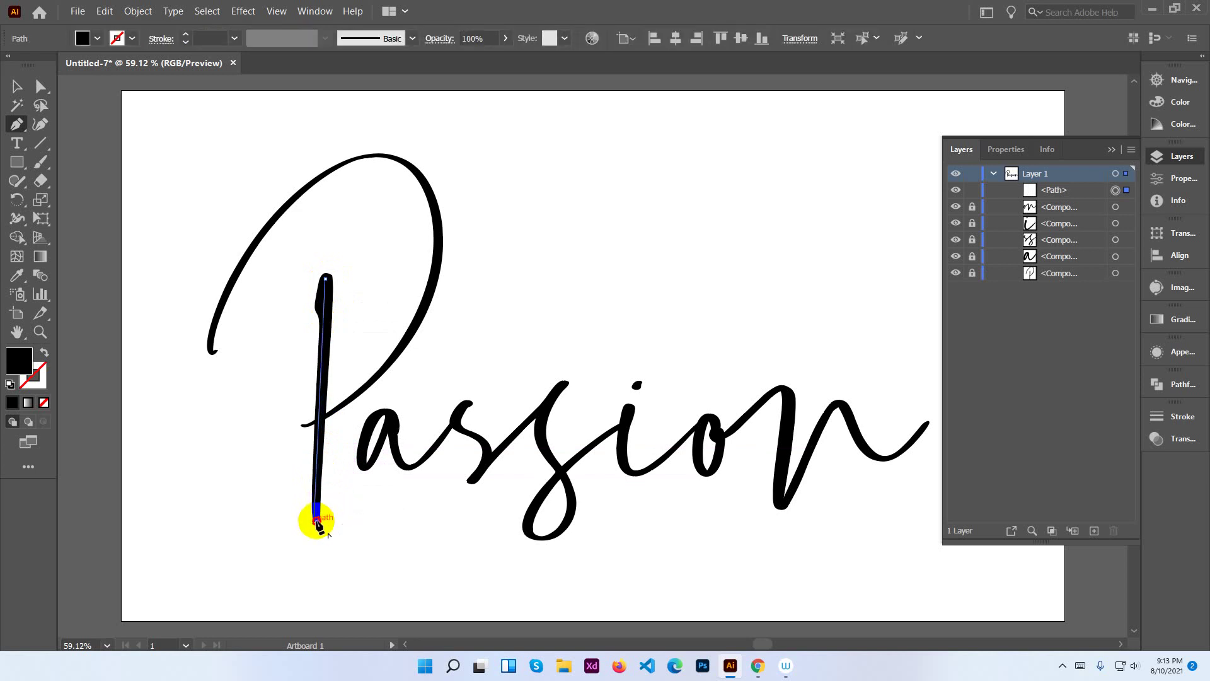
left_click(17, 86)
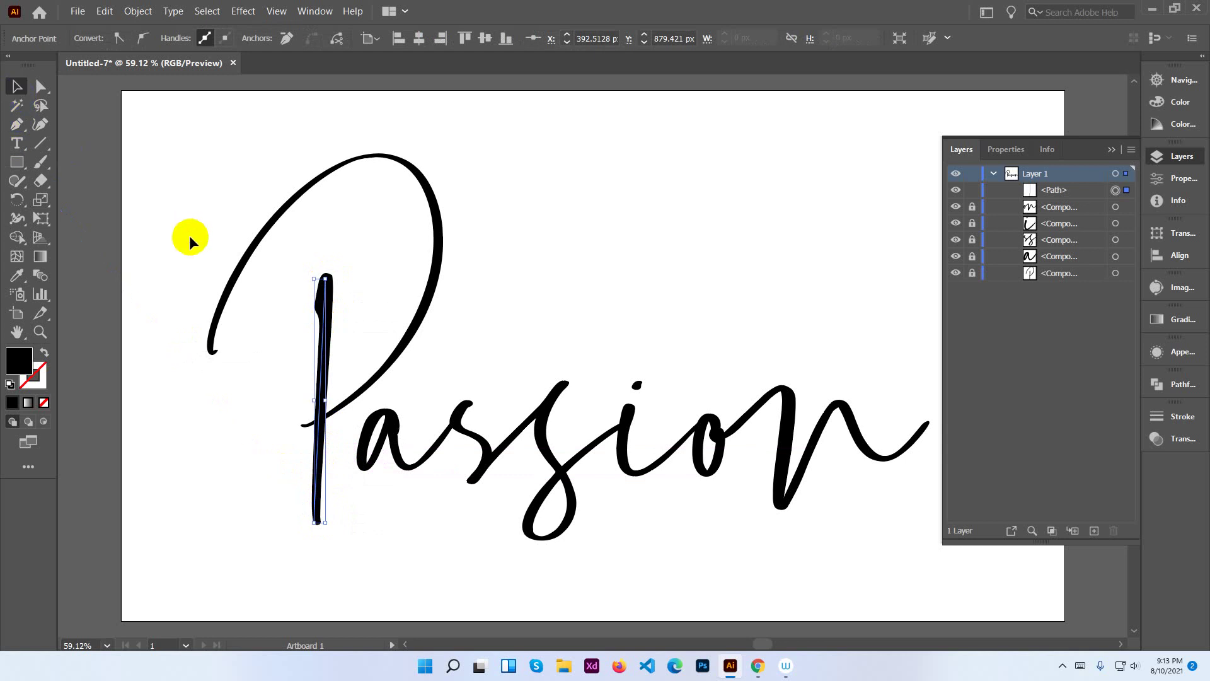
left_click(271, 268)
left_click(315, 292)
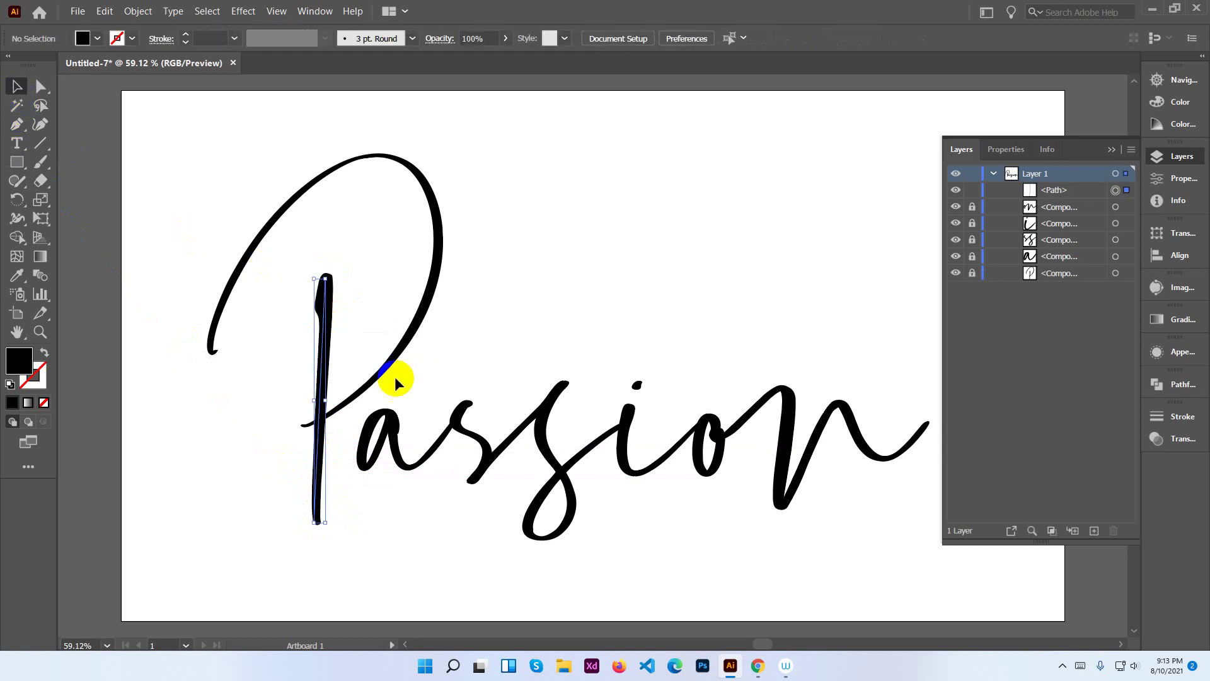
Swap the stem path to no fill with a red (R 255) stroke.
left_click(44, 402)
left_click(35, 377)
left_click(12, 403)
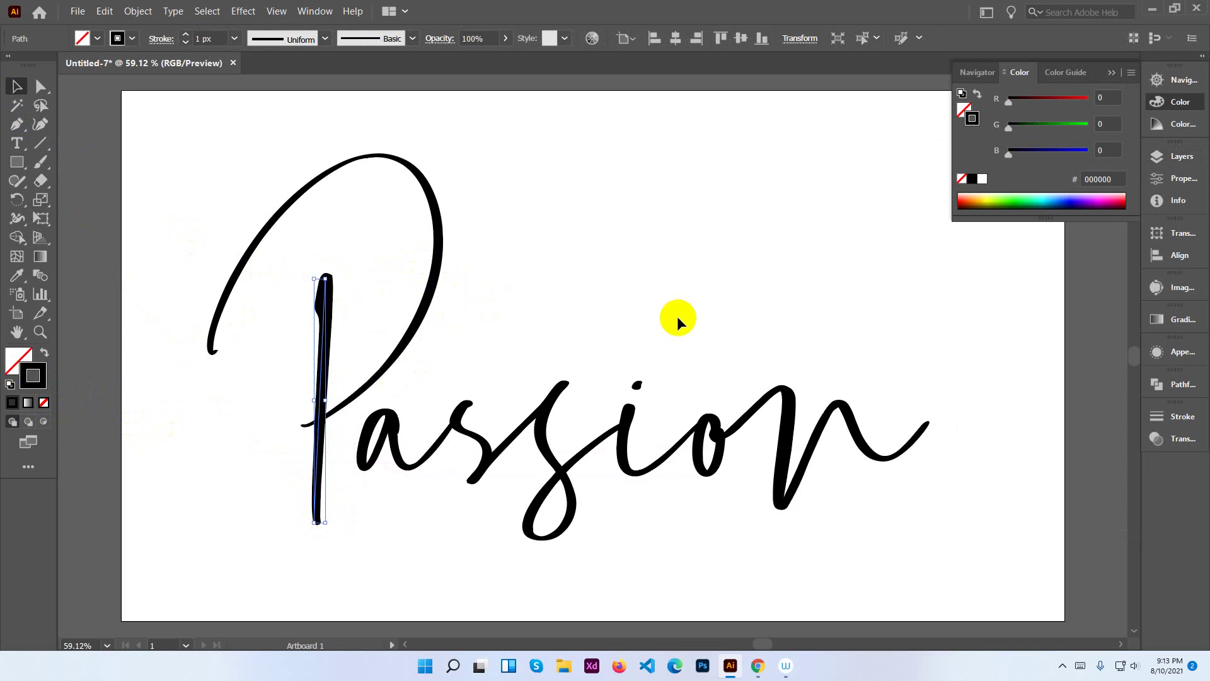
left_click_drag(1009, 101, 1090, 100)
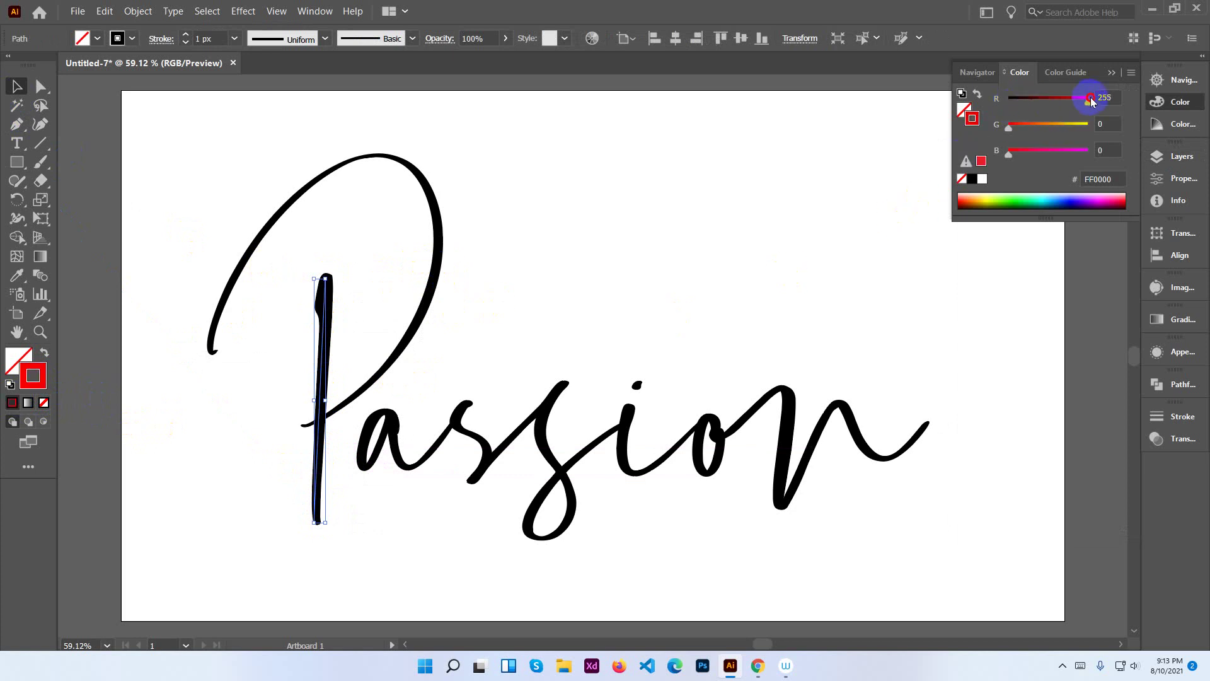
left_click(431, 343)
left_click(313, 322)
Raise the stem path's stroke weight to 30 px and reselect it.
left_click(221, 39)
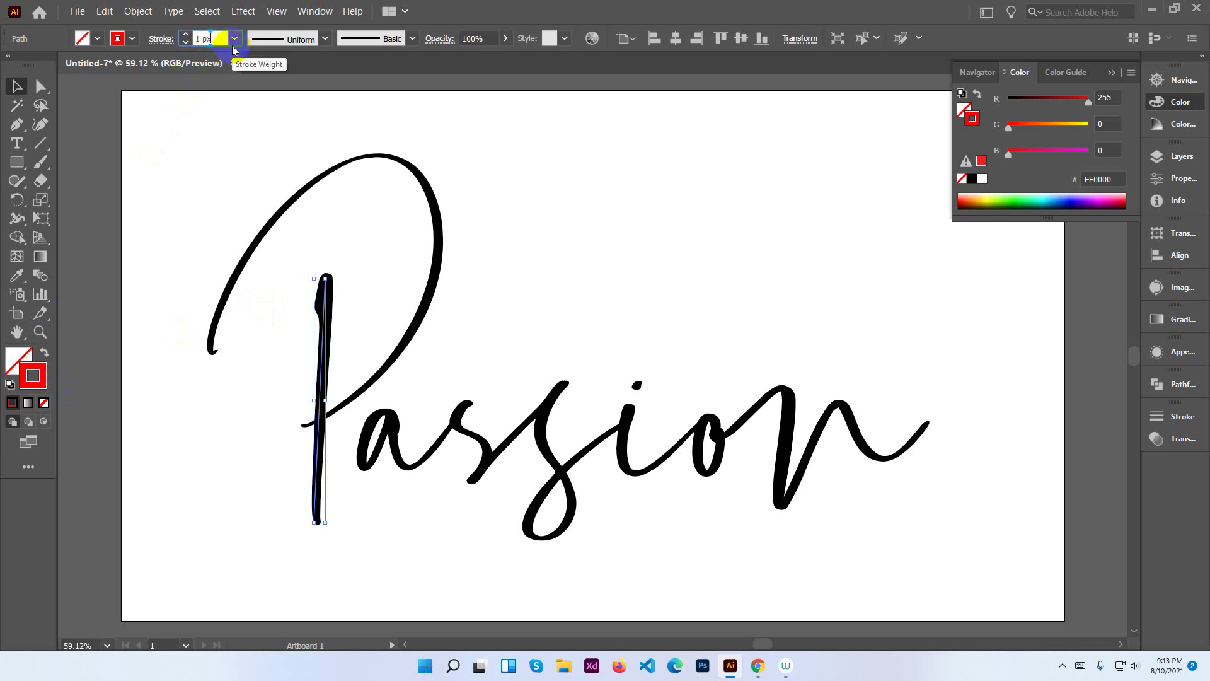
left_click(235, 39)
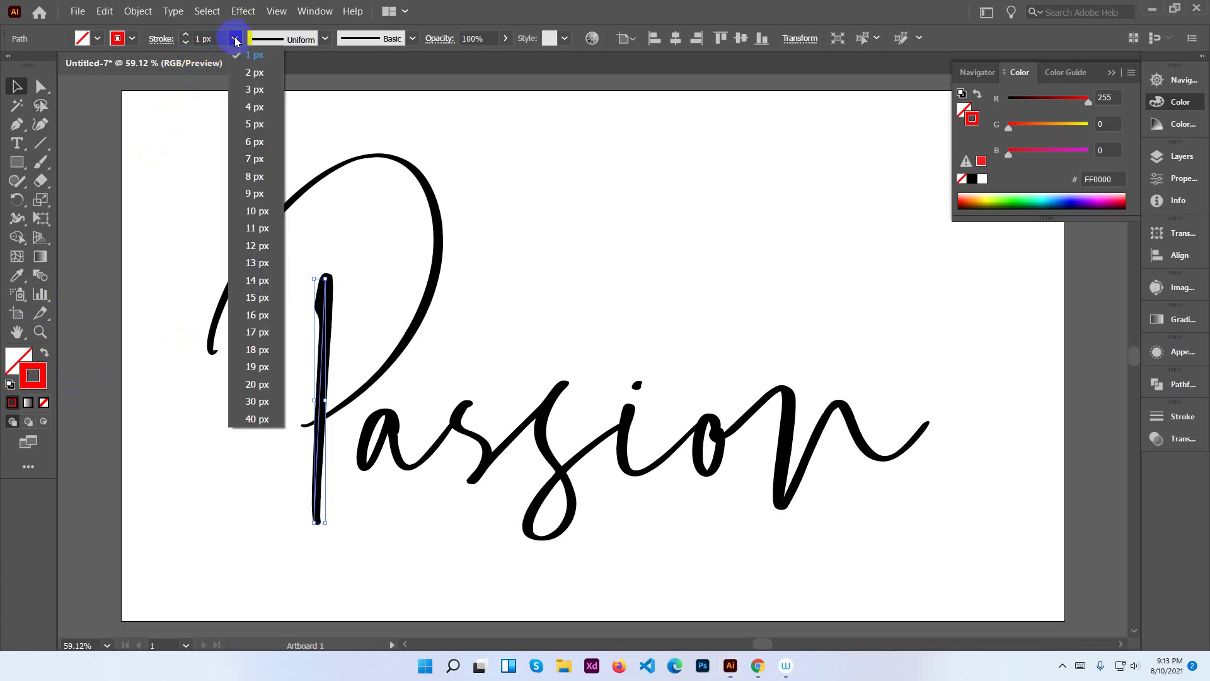
left_click(257, 246)
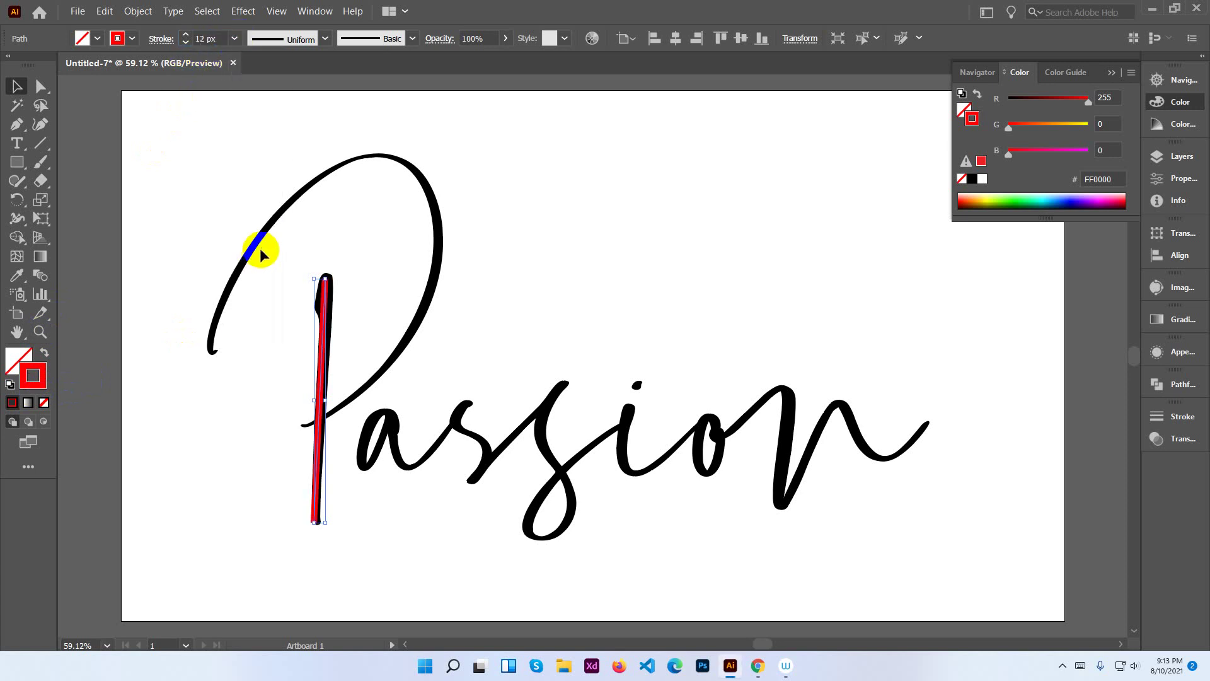
left_click(224, 39)
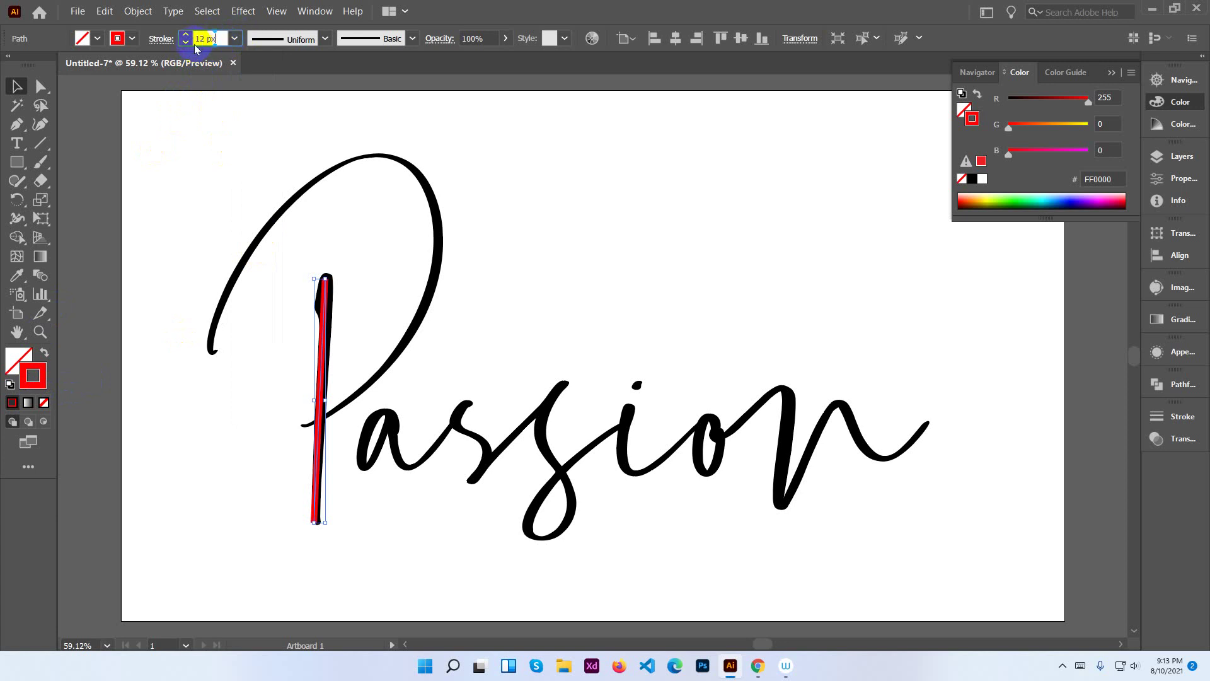
double_click(201, 39)
left_click(216, 38)
key("Up")
key("Up")
key("Up")
key("Up")
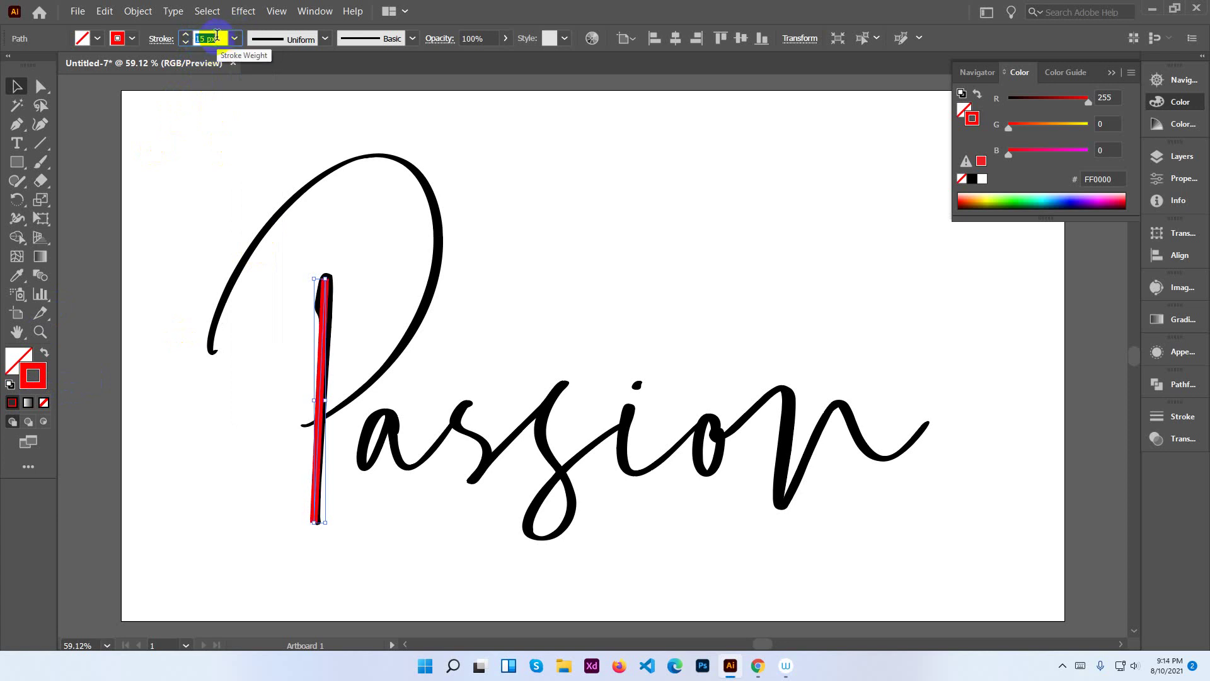
key("Up")
key("Up")
key("Up")
key("Up")
key("Up")
key("Up")
key("Up")
key("Up")
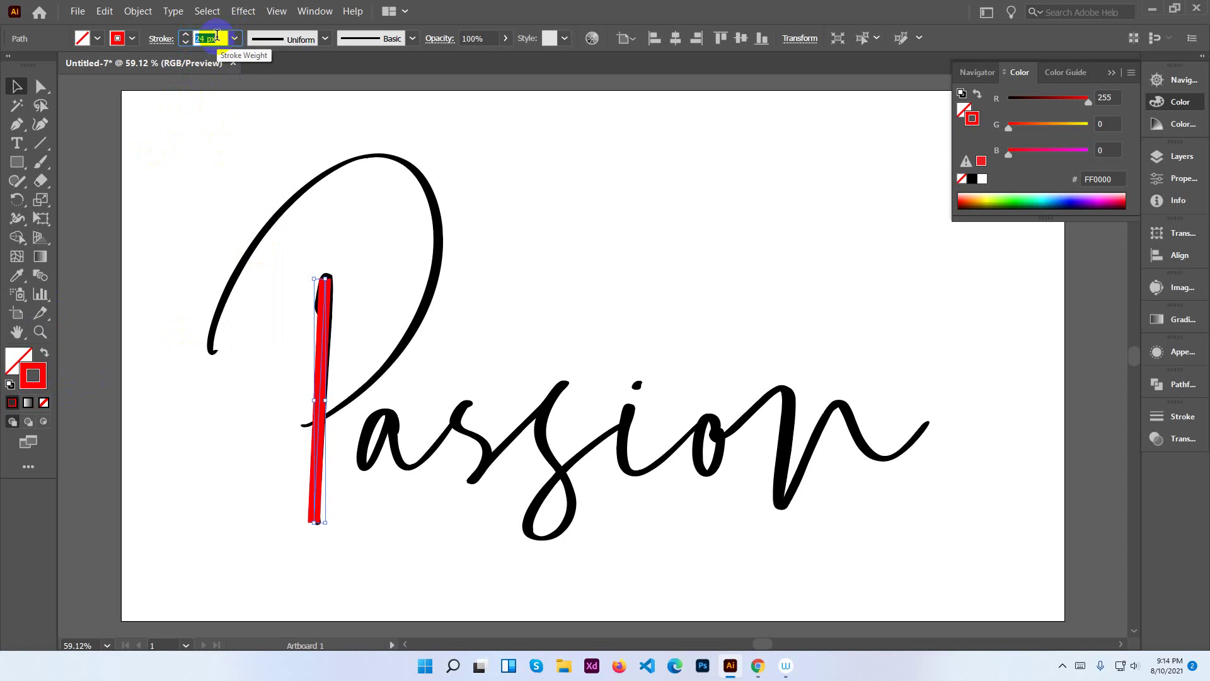
key("Up")
key("Up")
key("Up")
key("Up")
key("Up")
key("Up")
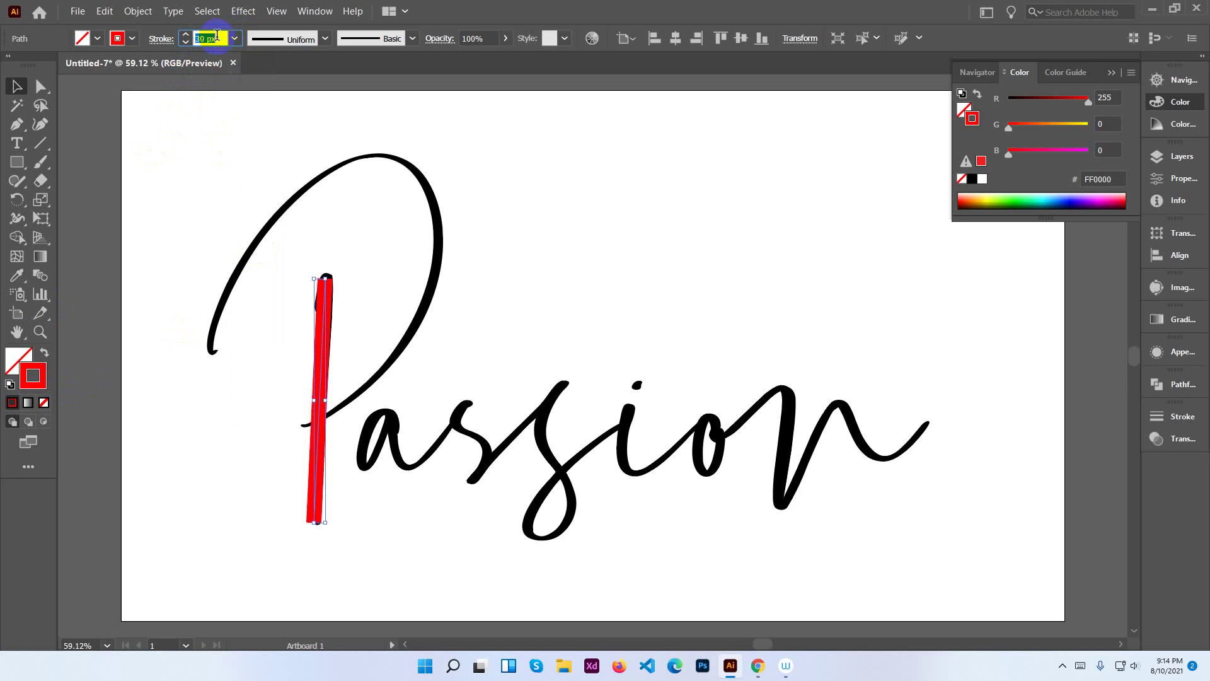
left_click(236, 169)
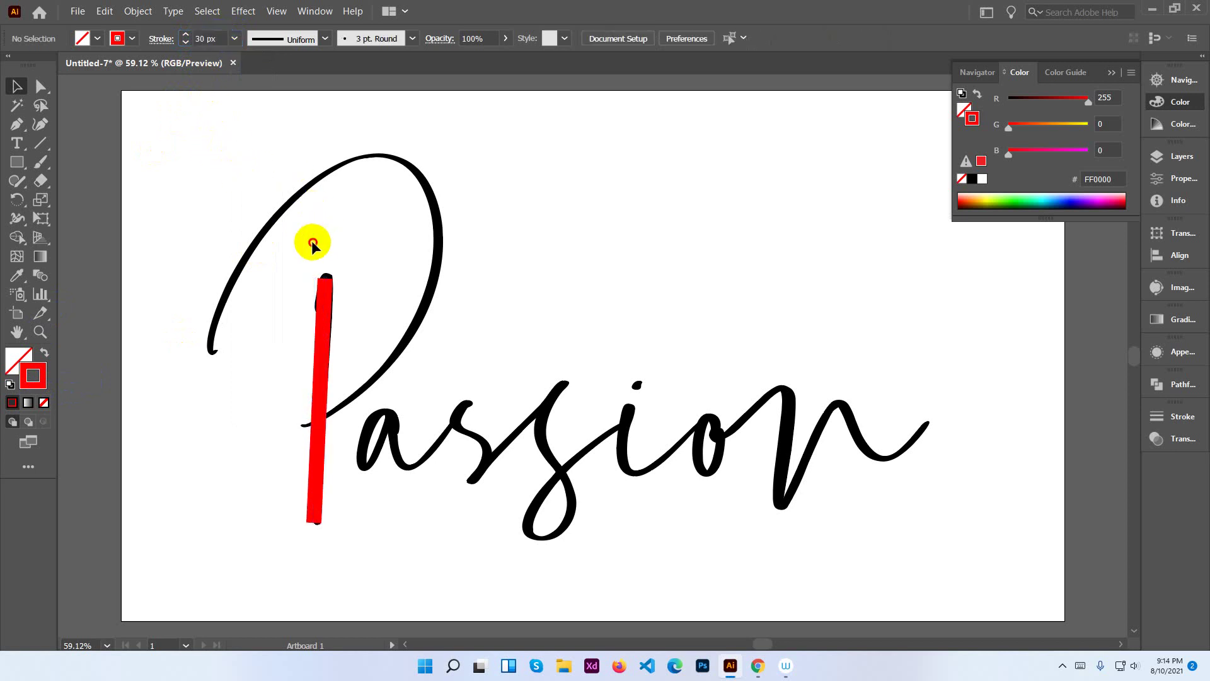
left_click_drag(312, 240, 362, 308)
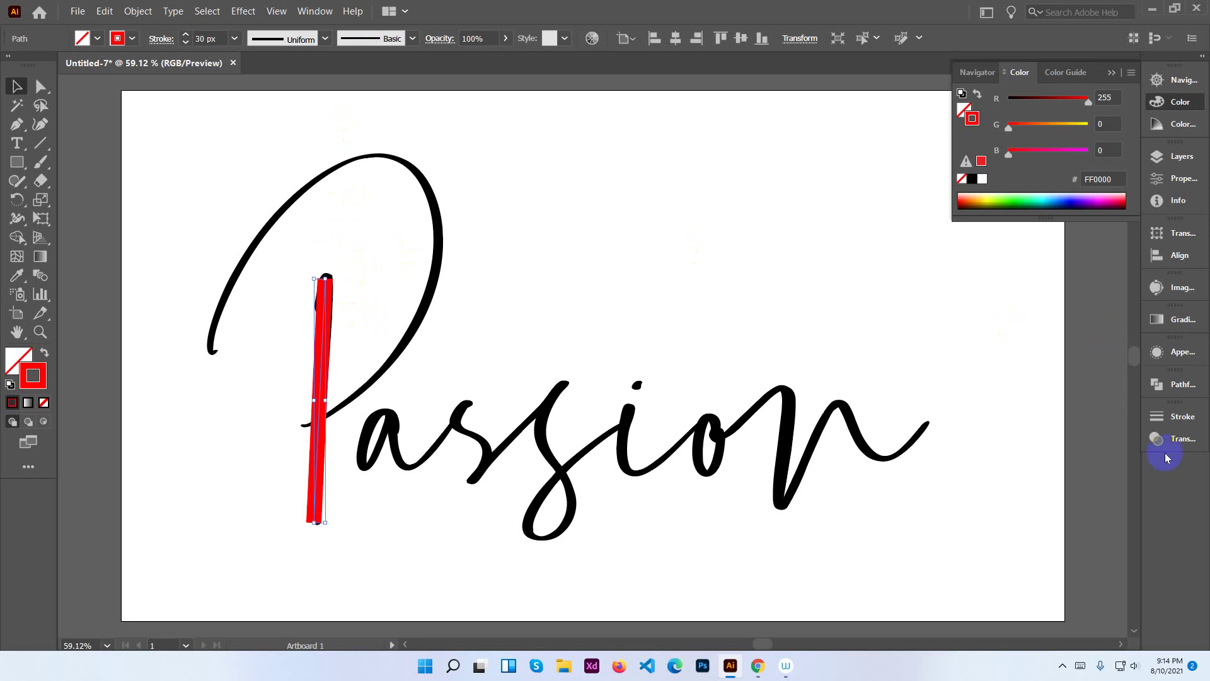
Try round caps and round joins on the red P stem stroke.
left_click(1176, 418)
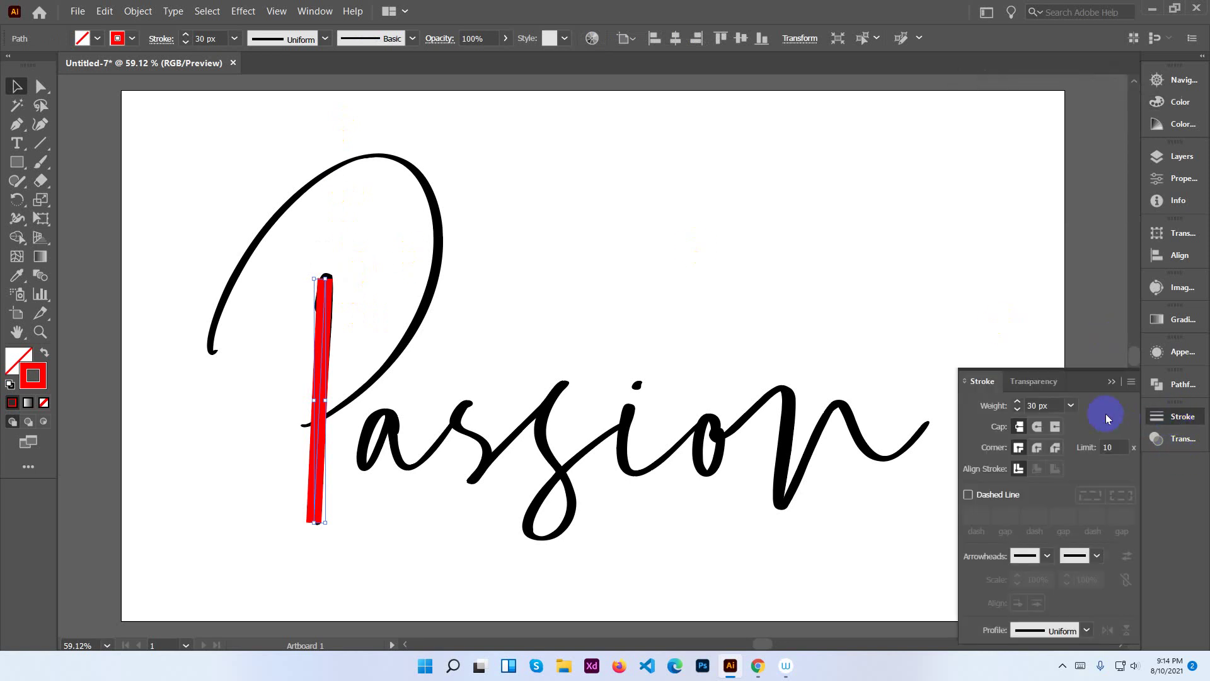
left_click(1047, 405)
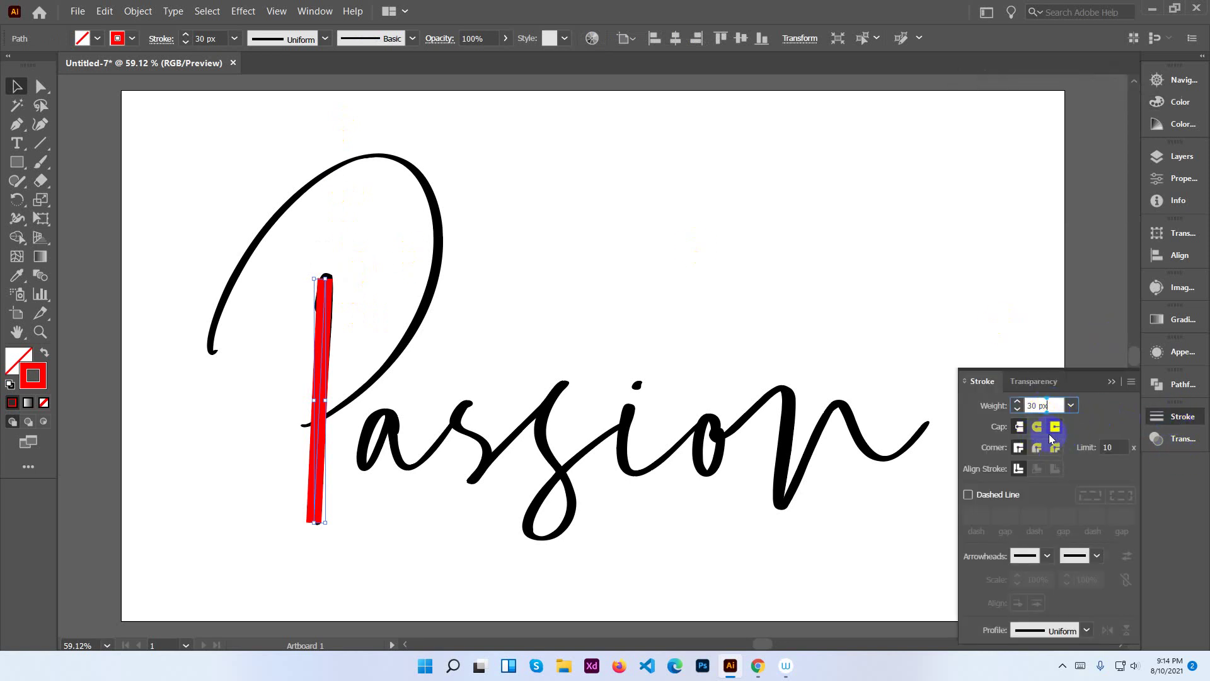
left_click(1039, 413)
left_click(1036, 427)
left_click(1036, 447)
left_click(784, 297)
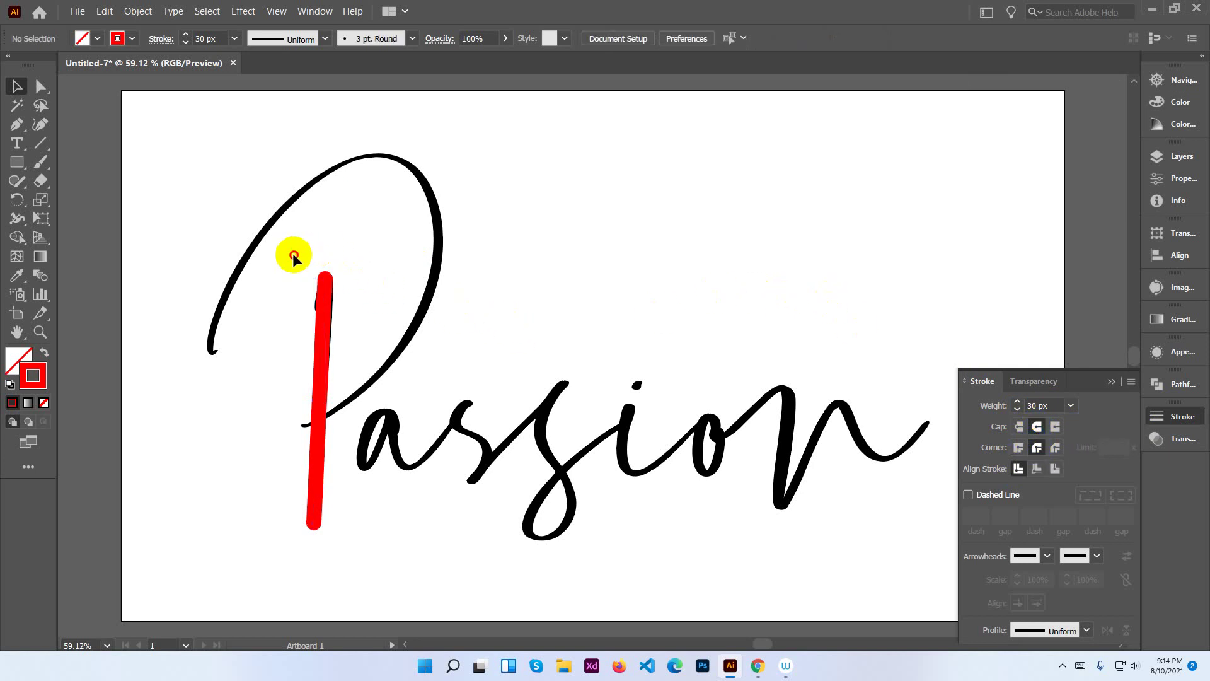
Reselect the red stem and set its ends back to flat butt caps.
left_click_drag(292, 255, 345, 312)
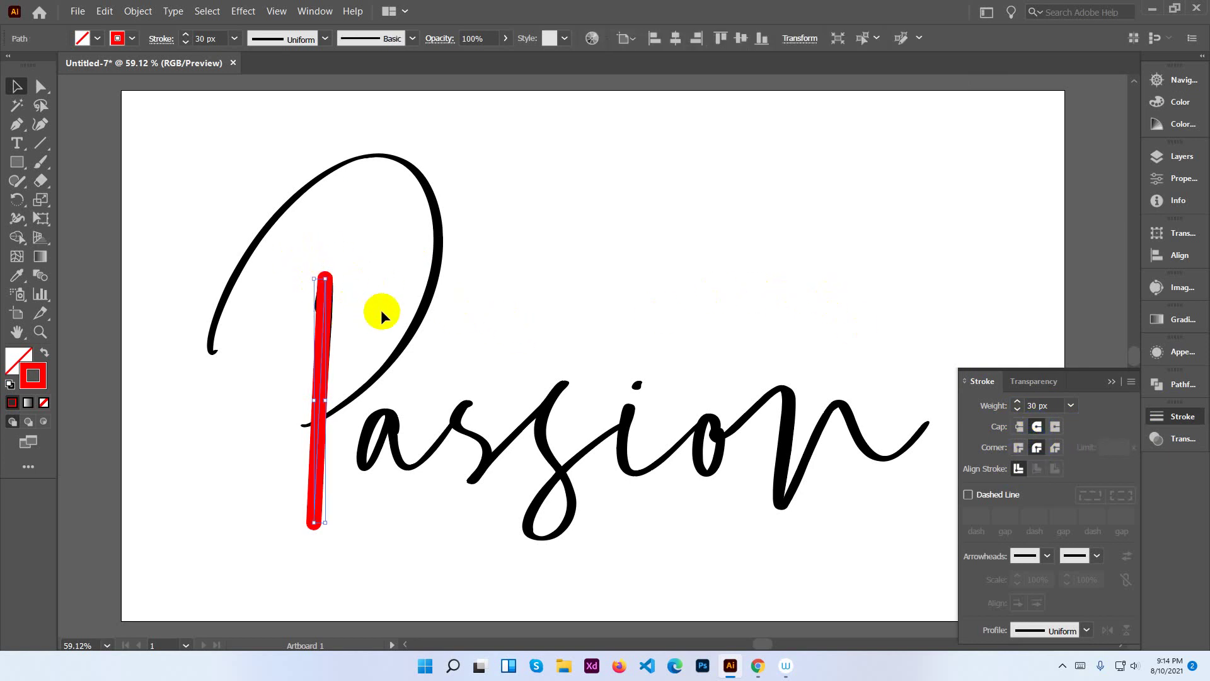
left_click(386, 312)
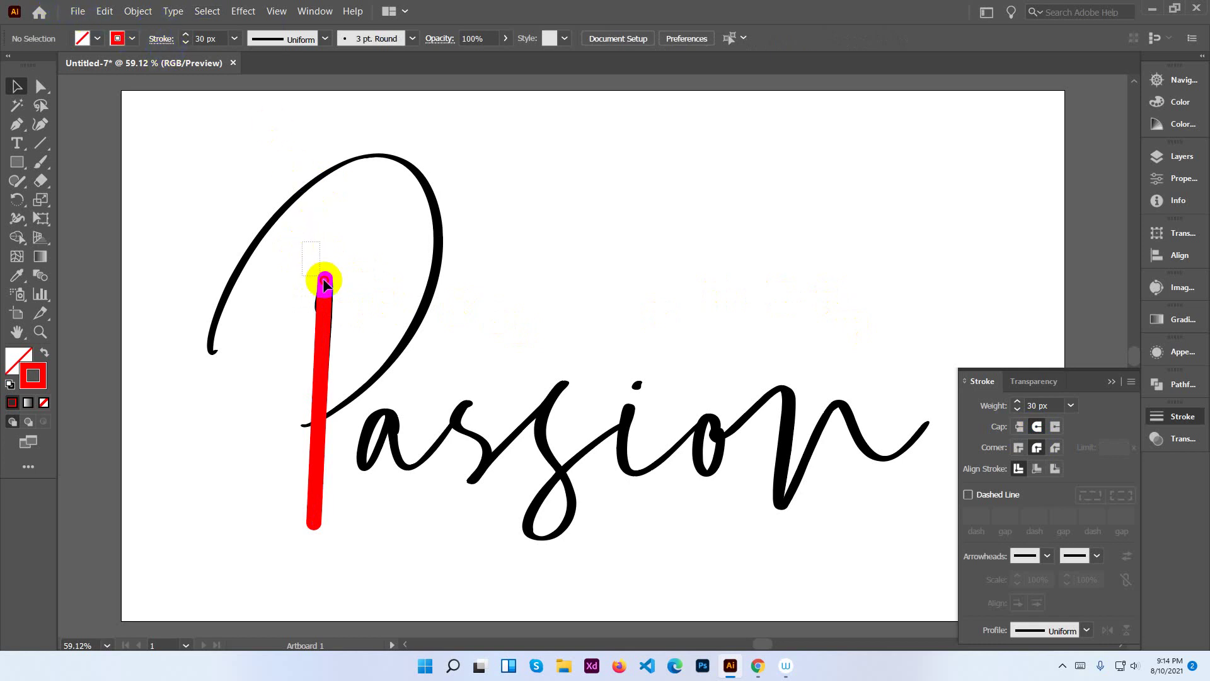
left_click_drag(347, 300, 347, 301)
left_click_drag(288, 254, 423, 475)
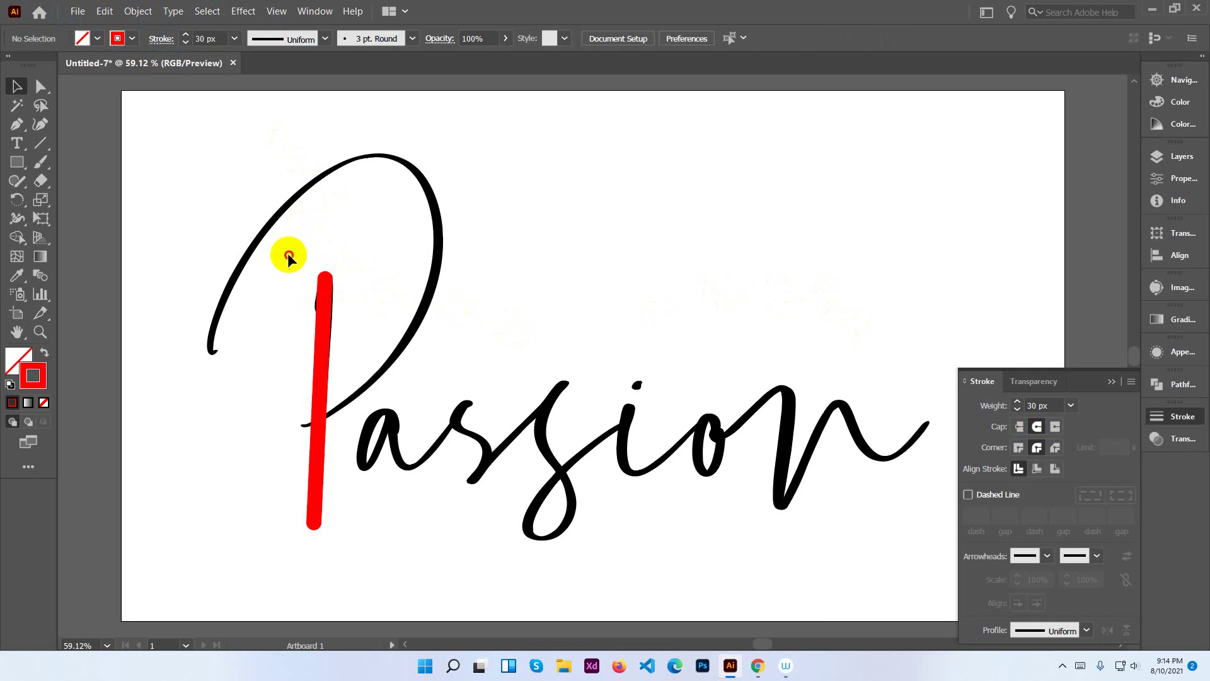
left_click_drag(433, 524, 433, 513)
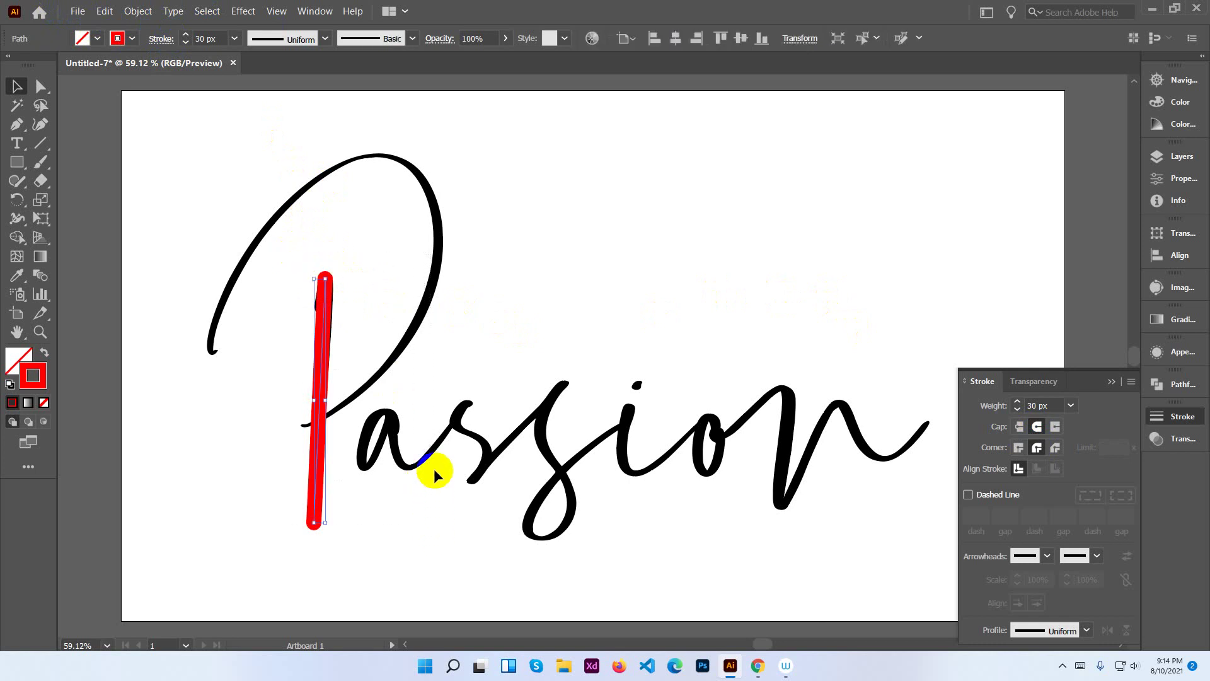
left_click(1011, 434)
left_click(518, 344)
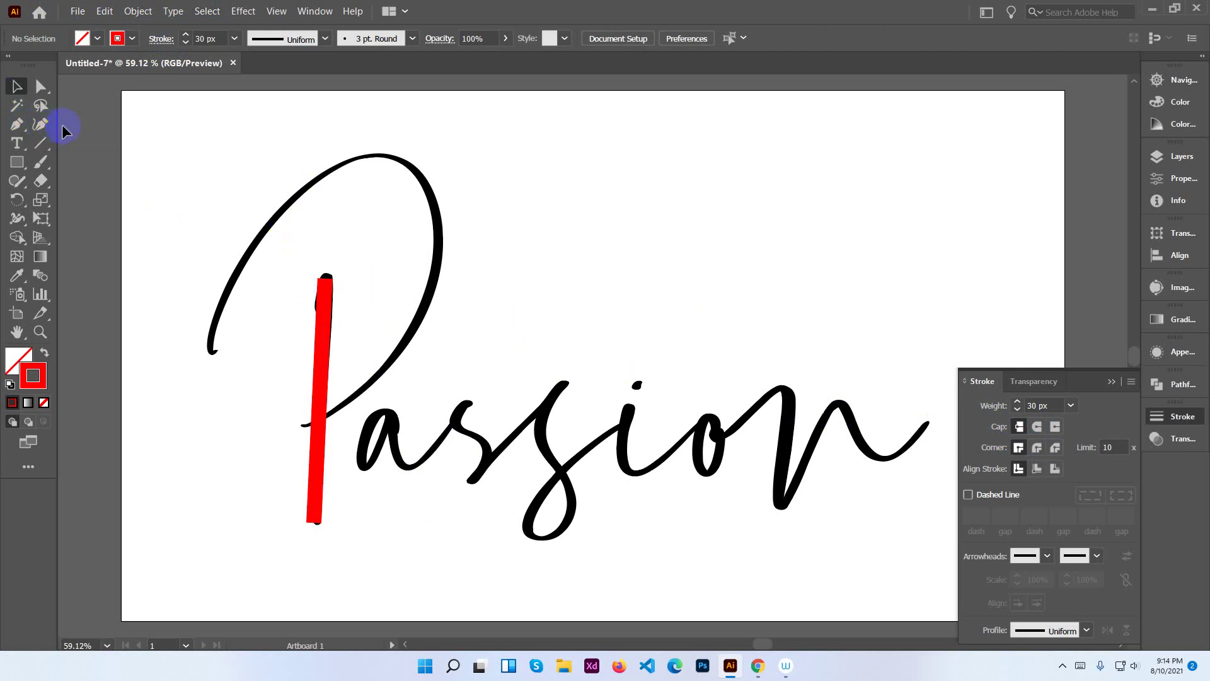
left_click(114, 149)
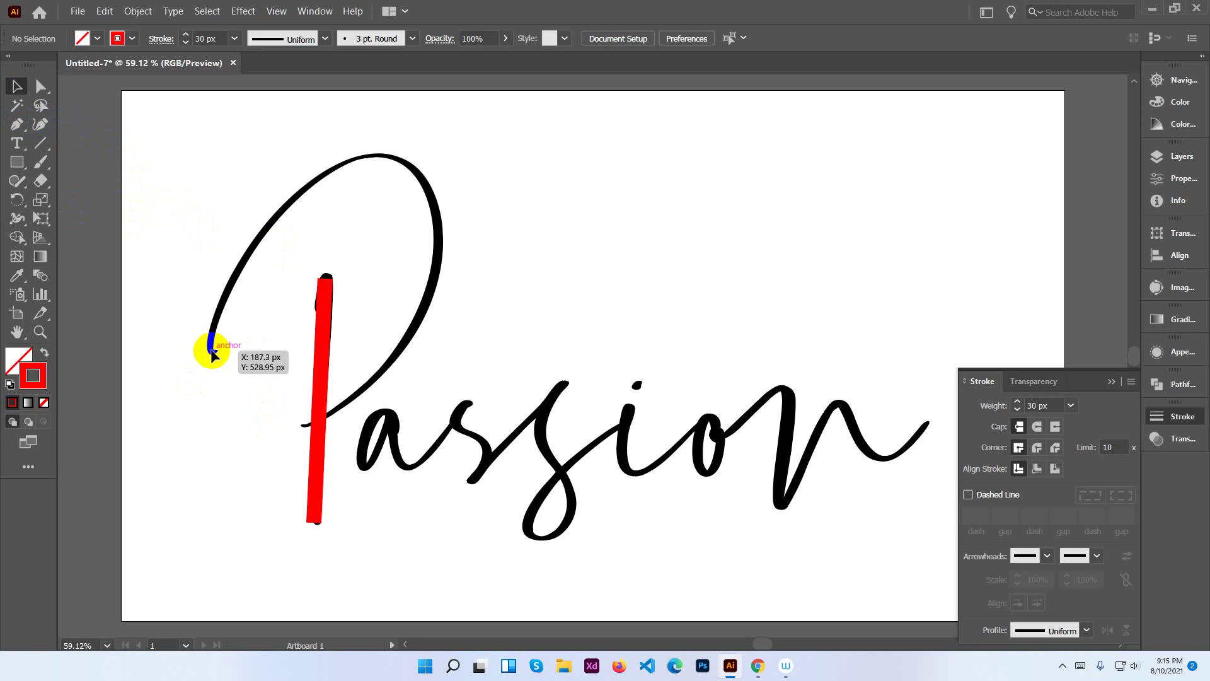
Draw a curved red Pen path from the P's left tail around the bowl to the stem.
left_click(22, 124)
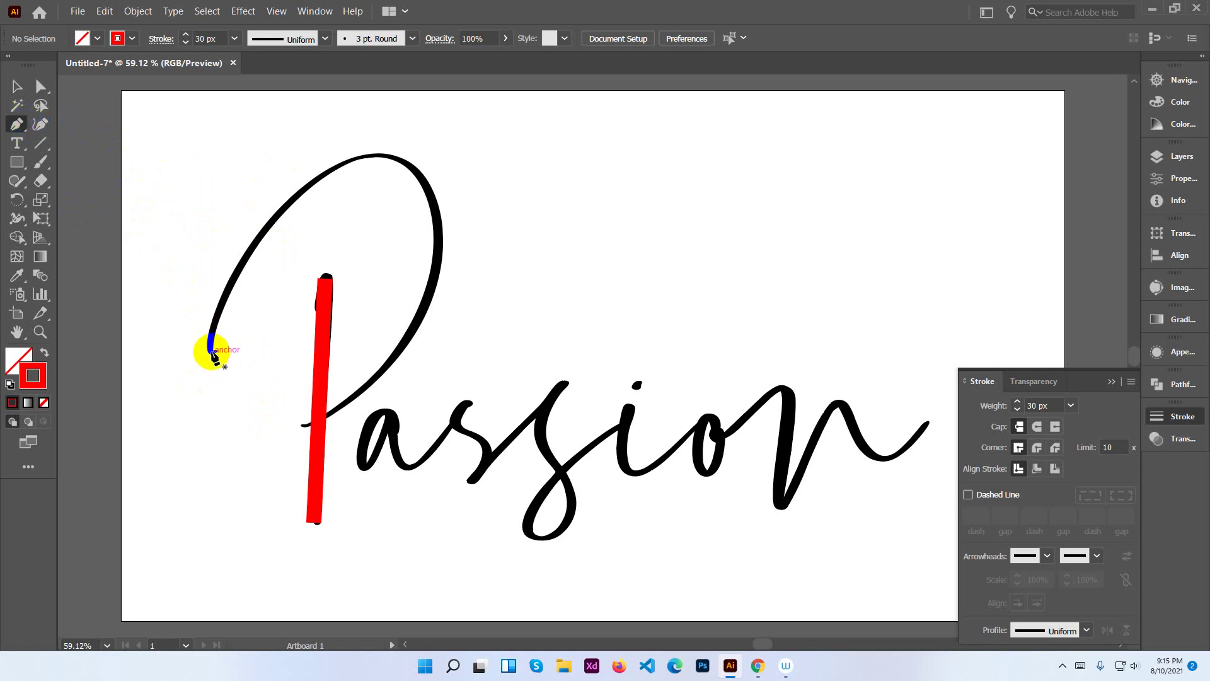
mouse_move(210, 353)
left_mouse_down()
mouse_move(290, 200)
mouse_move(359, 128)
left_mouse_up()
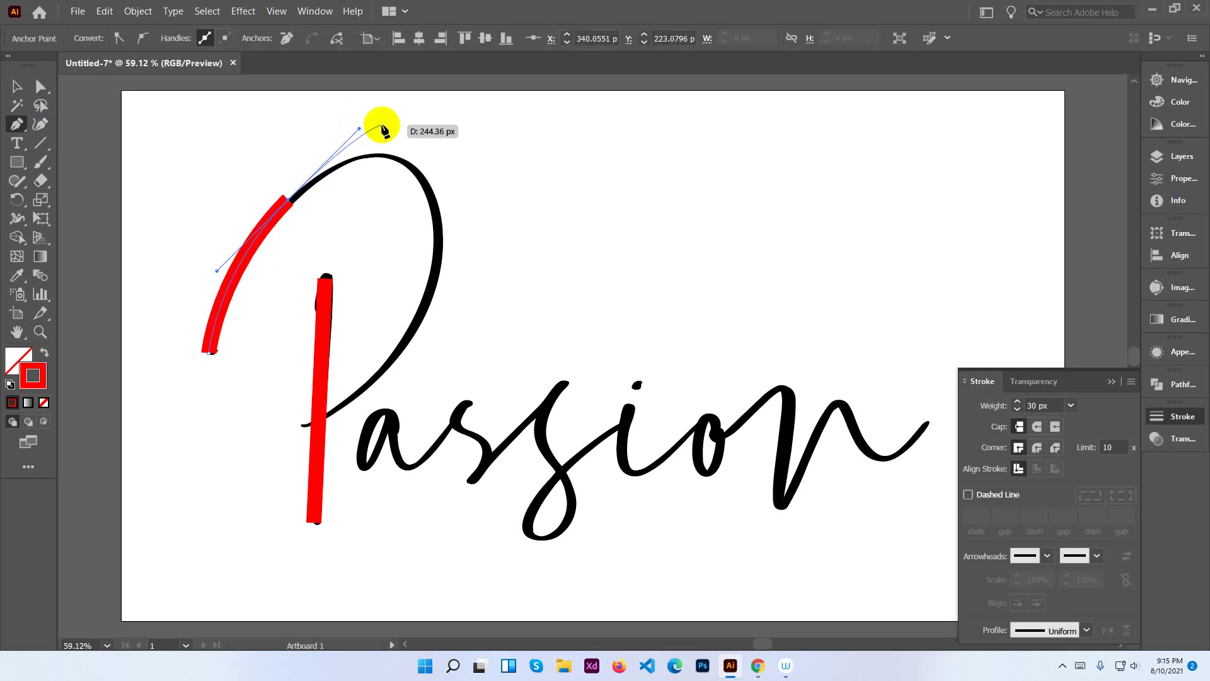
left_click(438, 225)
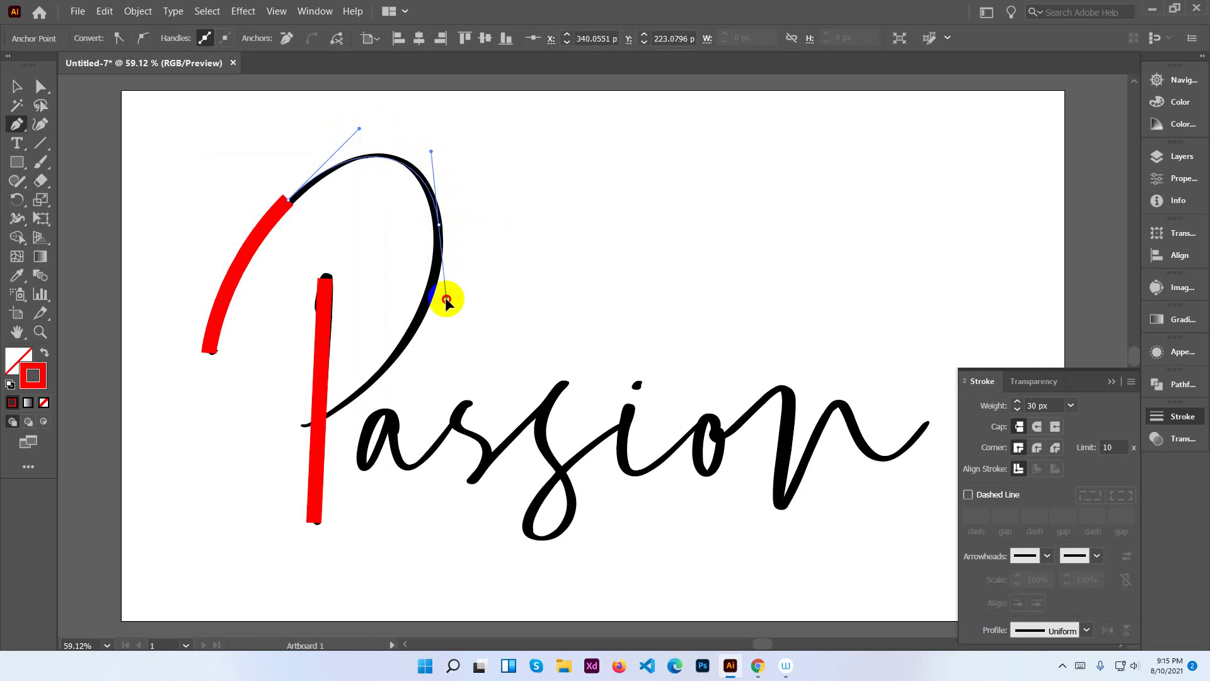
left_click_drag(446, 287, 445, 299)
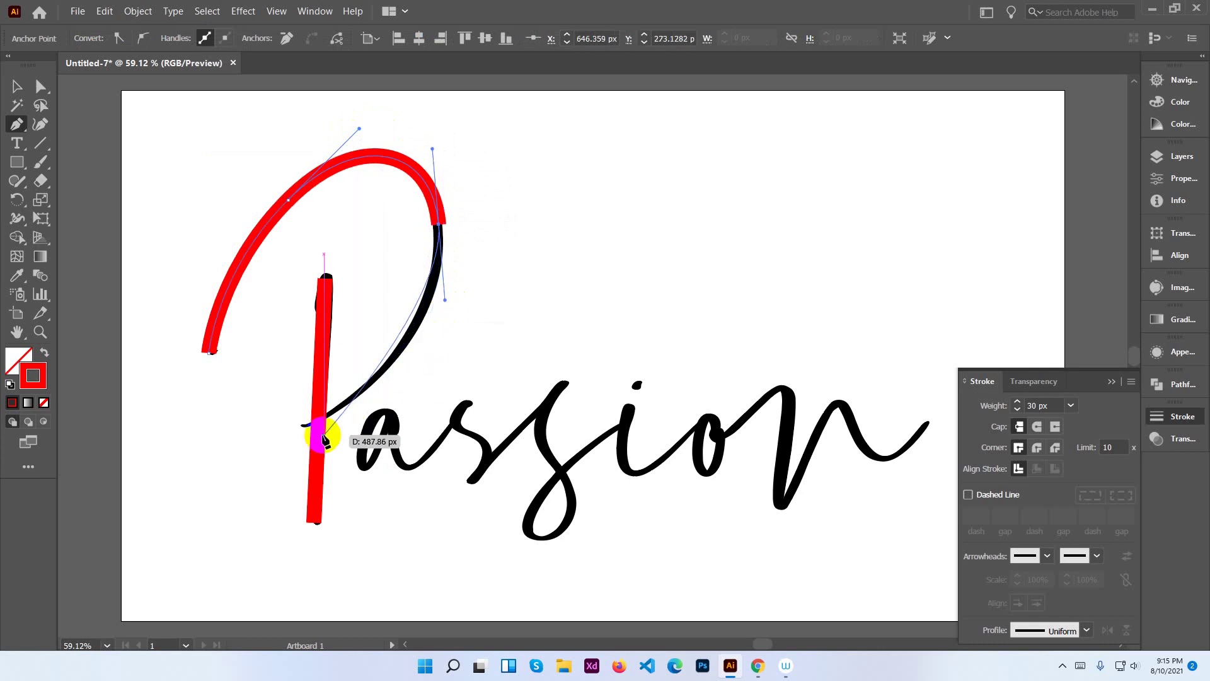
left_click(304, 429)
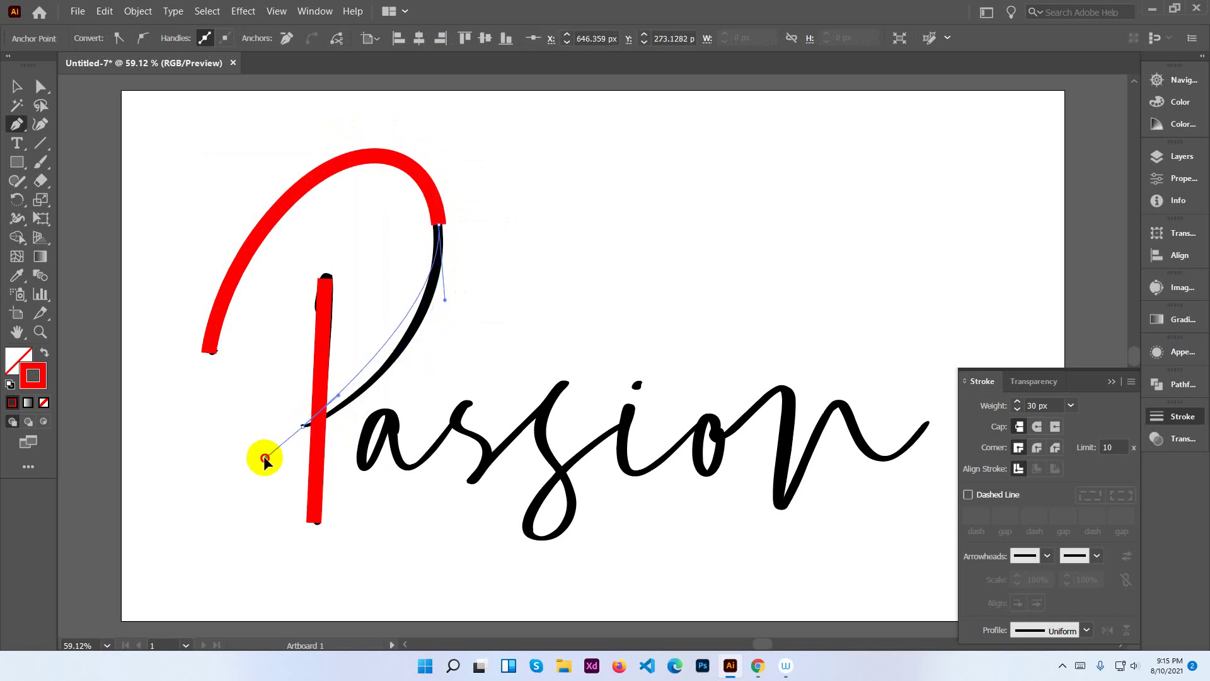
left_click_drag(265, 460, 216, 462)
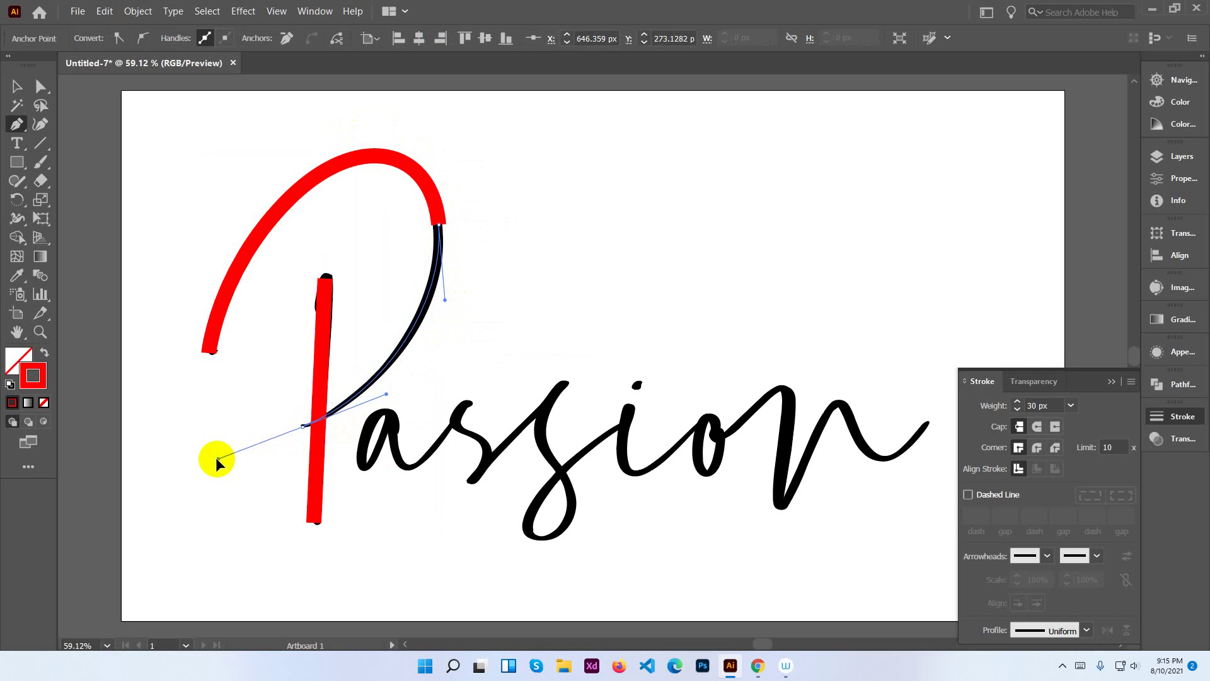
left_click(40, 85)
left_click(134, 156)
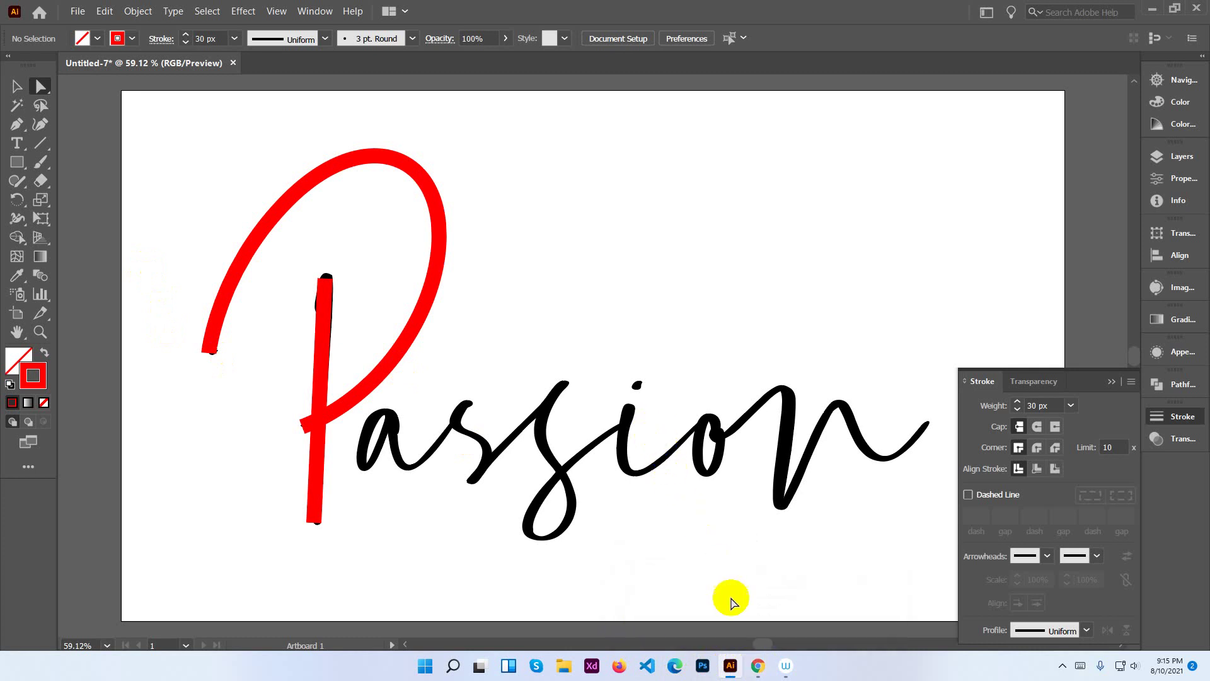
mouse_move(758, 666)
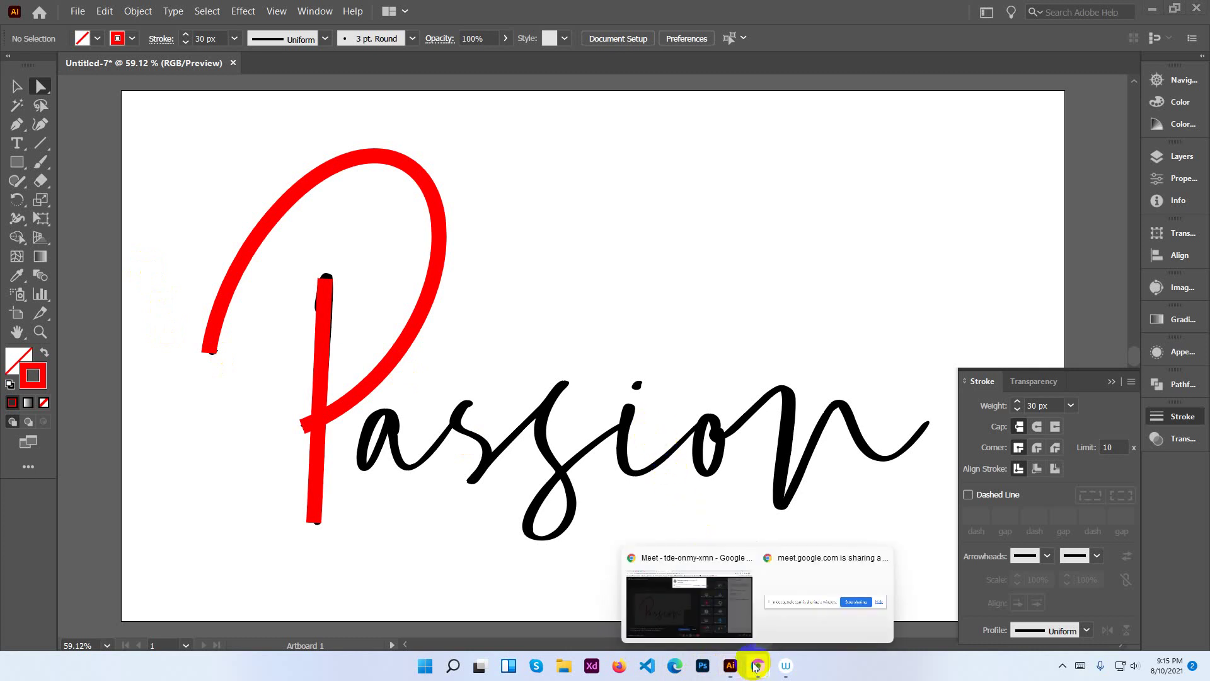
Admit the waiting participant in Google Meet, then minimize Chrome back to Illustrator.
left_click(716, 621)
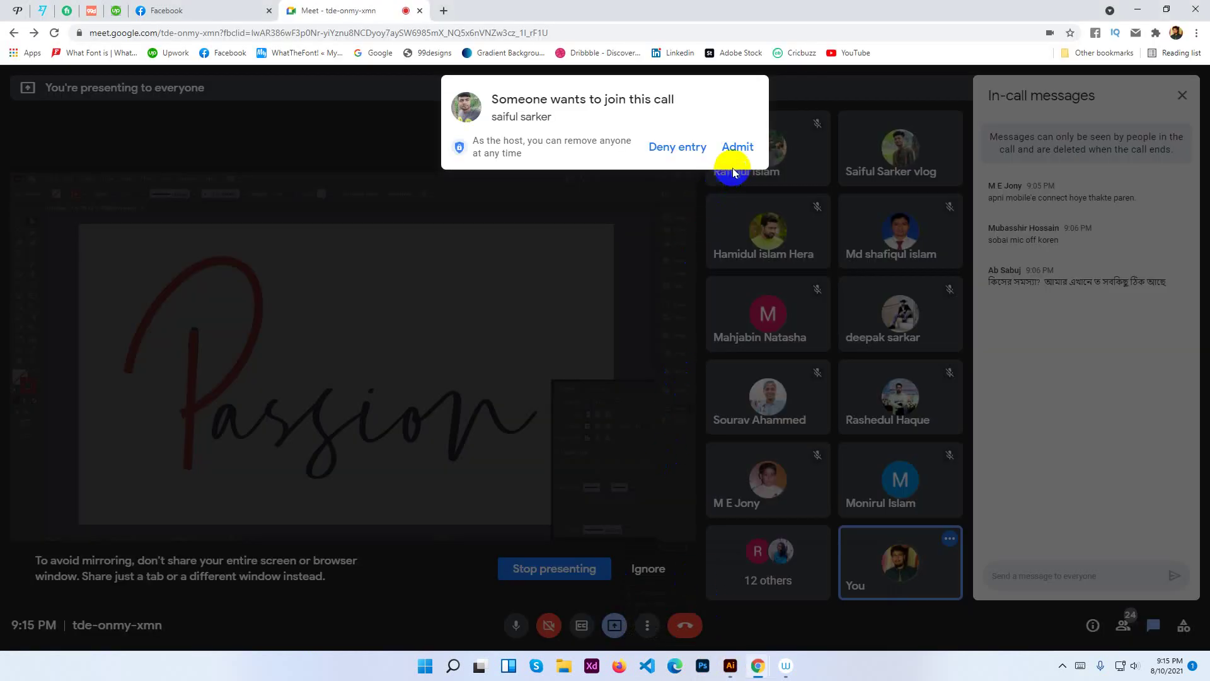
left_click(733, 148)
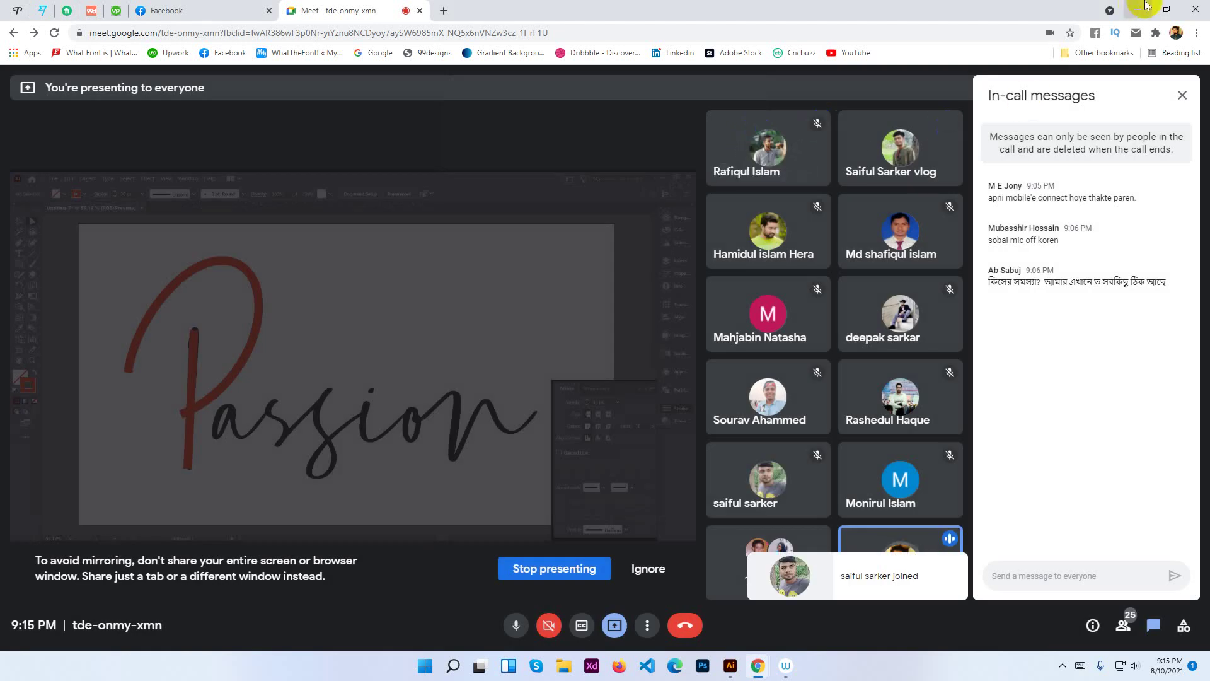
left_click(1138, 8)
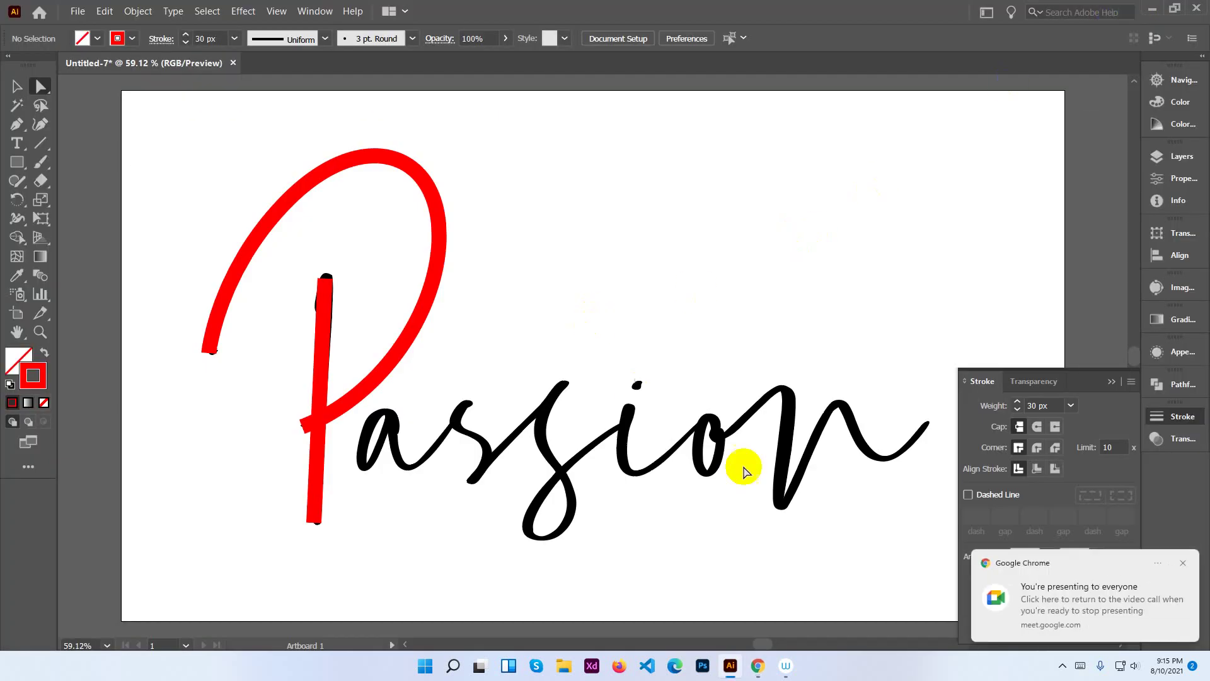
Zoom in on the 'a' and trace its oval loop with a red Pen stroke.
left_click(1183, 563)
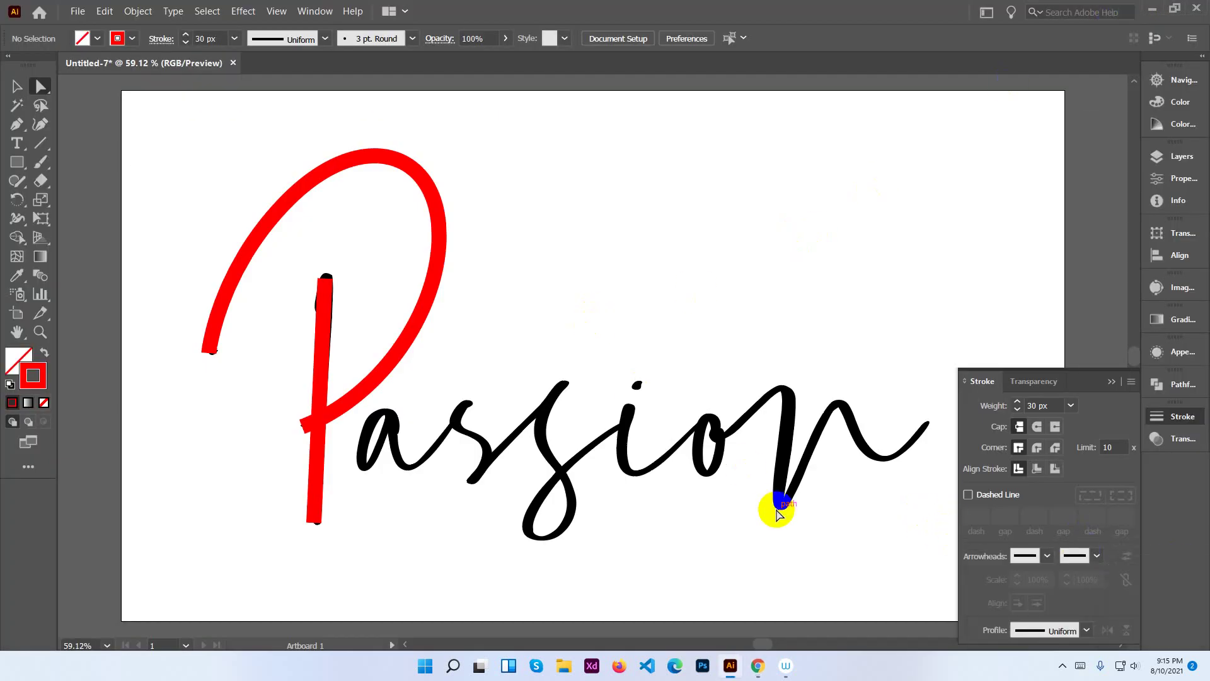
left_click(18, 124)
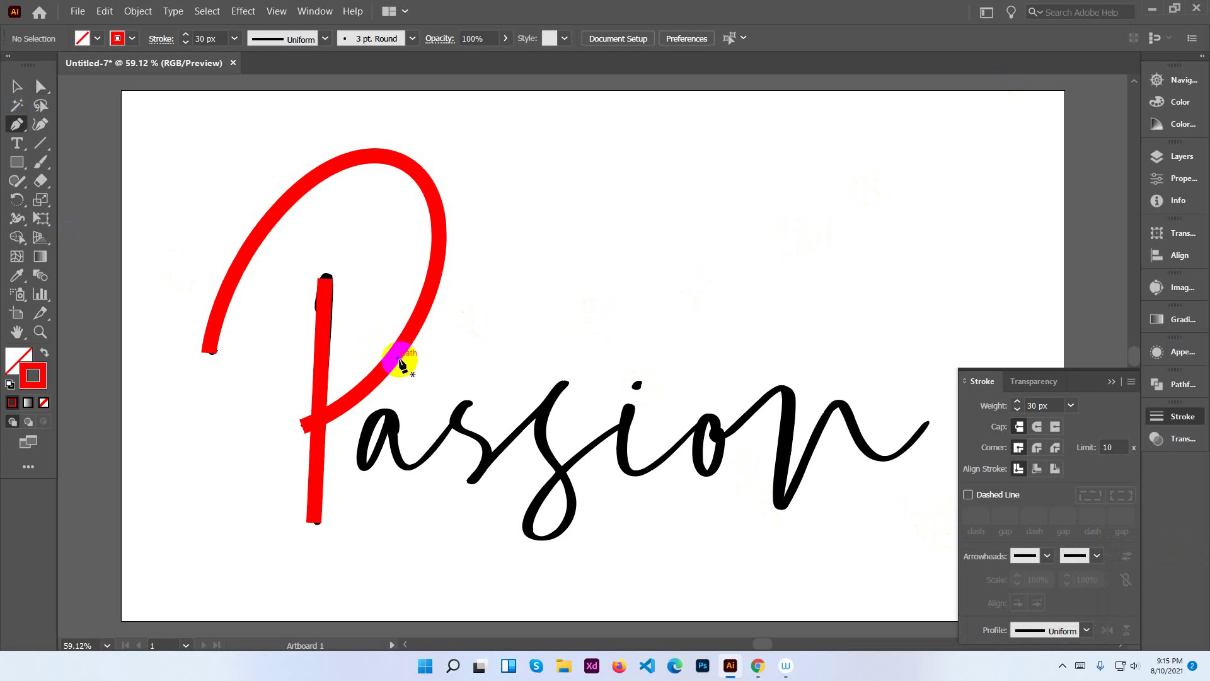
scroll(400, 360, "down", 3)
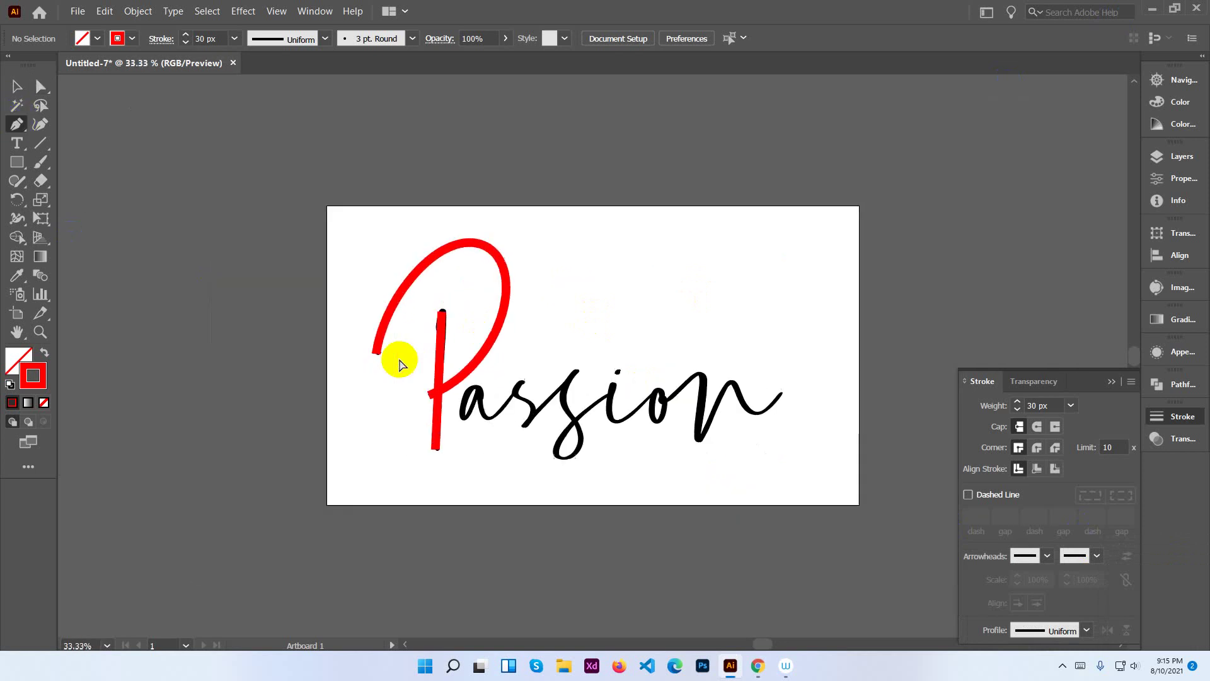
scroll(400, 361, "up", 5)
mouse_move(393, 361)
left_mouse_down()
mouse_move(535, 319)
mouse_move(627, 225)
left_mouse_up()
left_click_drag(549, 365, 646, 273)
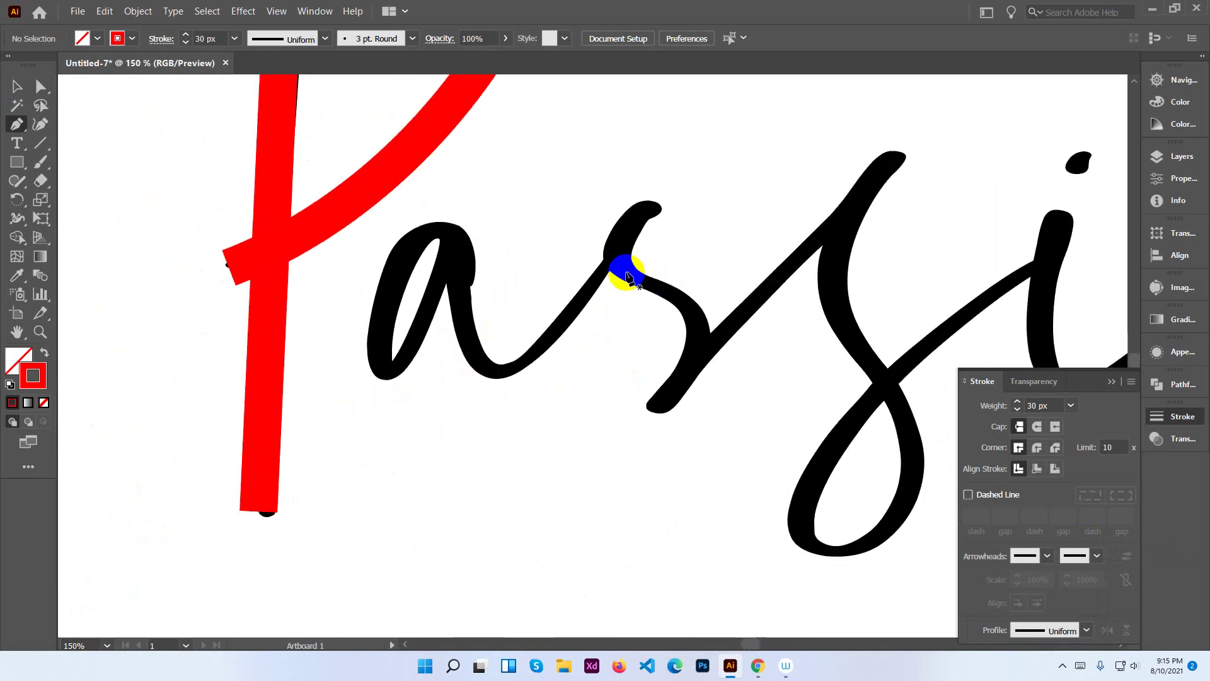
key("ctrl+equal")
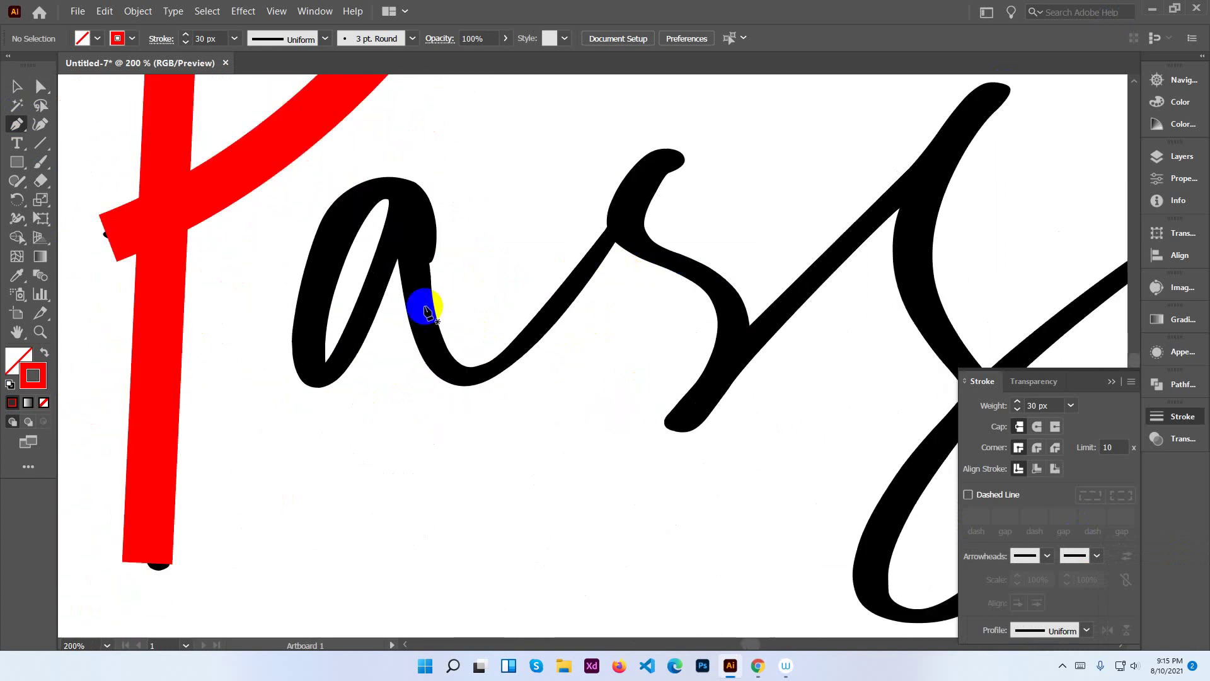
left_click(412, 207)
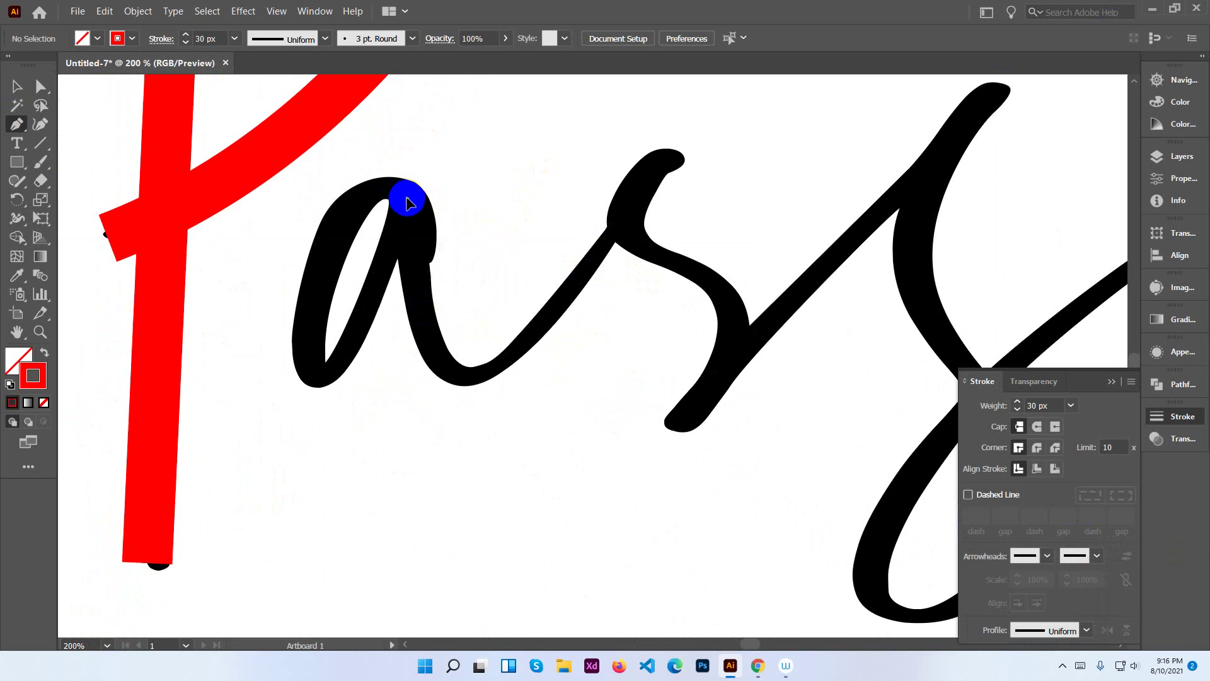
mouse_move(321, 255)
left_mouse_down()
mouse_move(281, 366)
mouse_move(353, 344)
mouse_move(409, 203)
mouse_move(393, 177)
left_mouse_up()
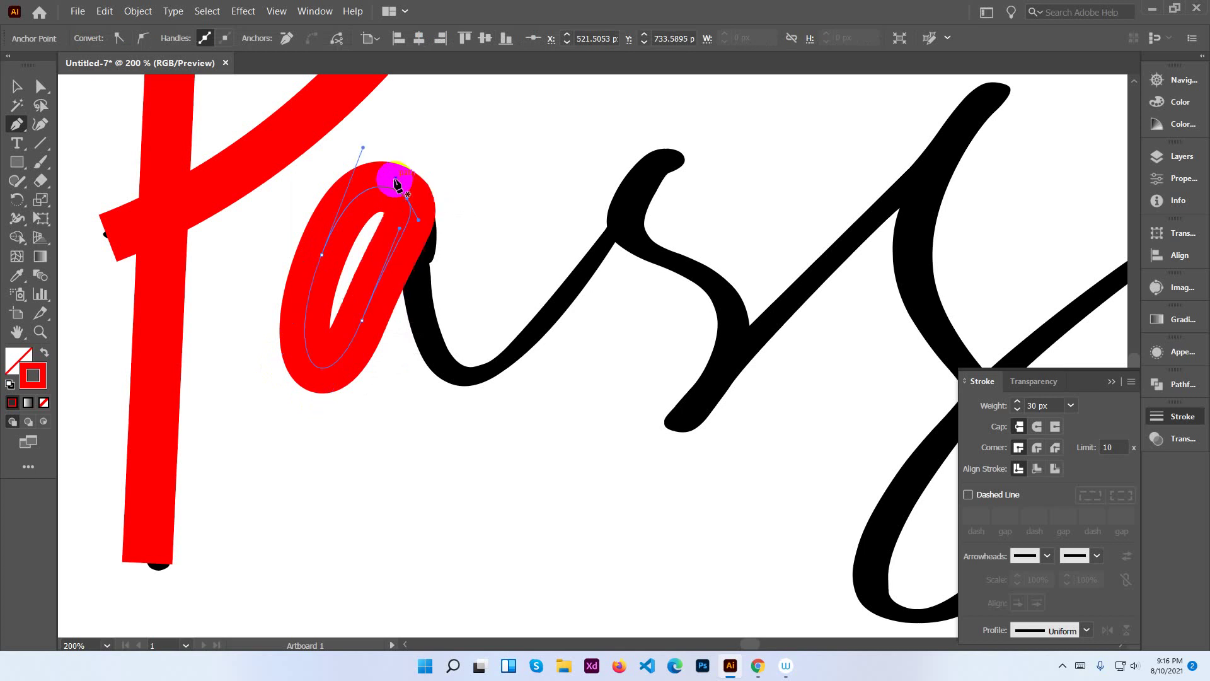
Select the red P and a strokes and lower their weight from 30 px to 20 px.
left_click(16, 87)
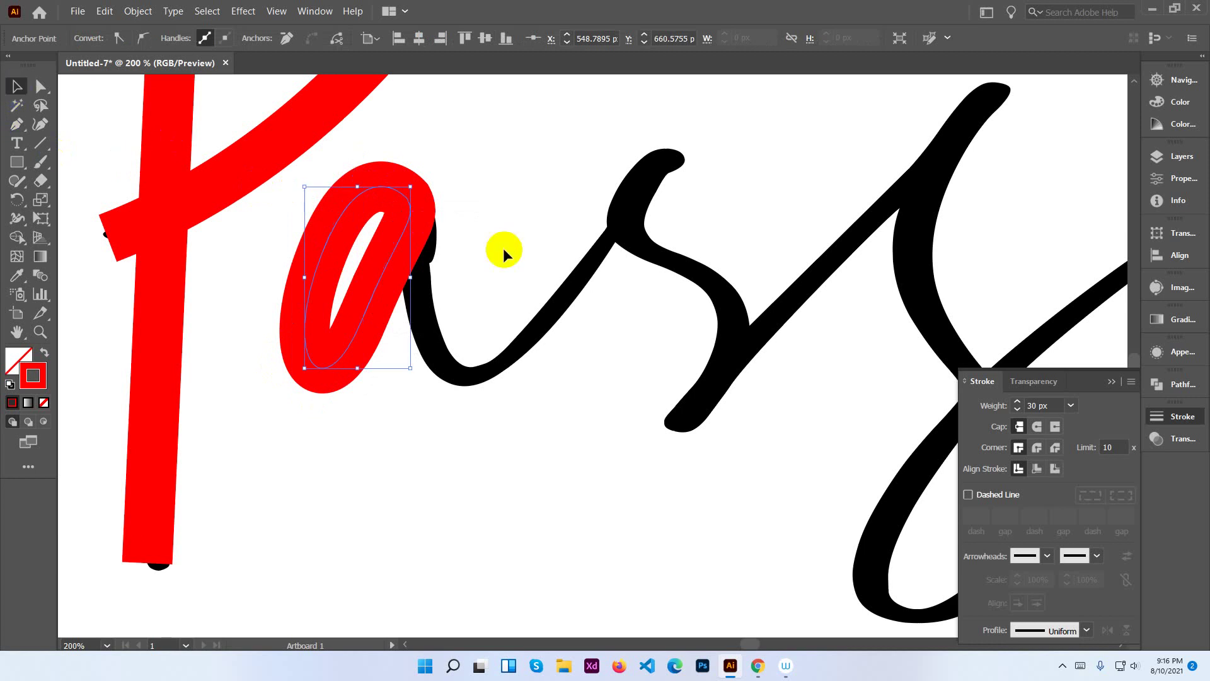
left_click(460, 275)
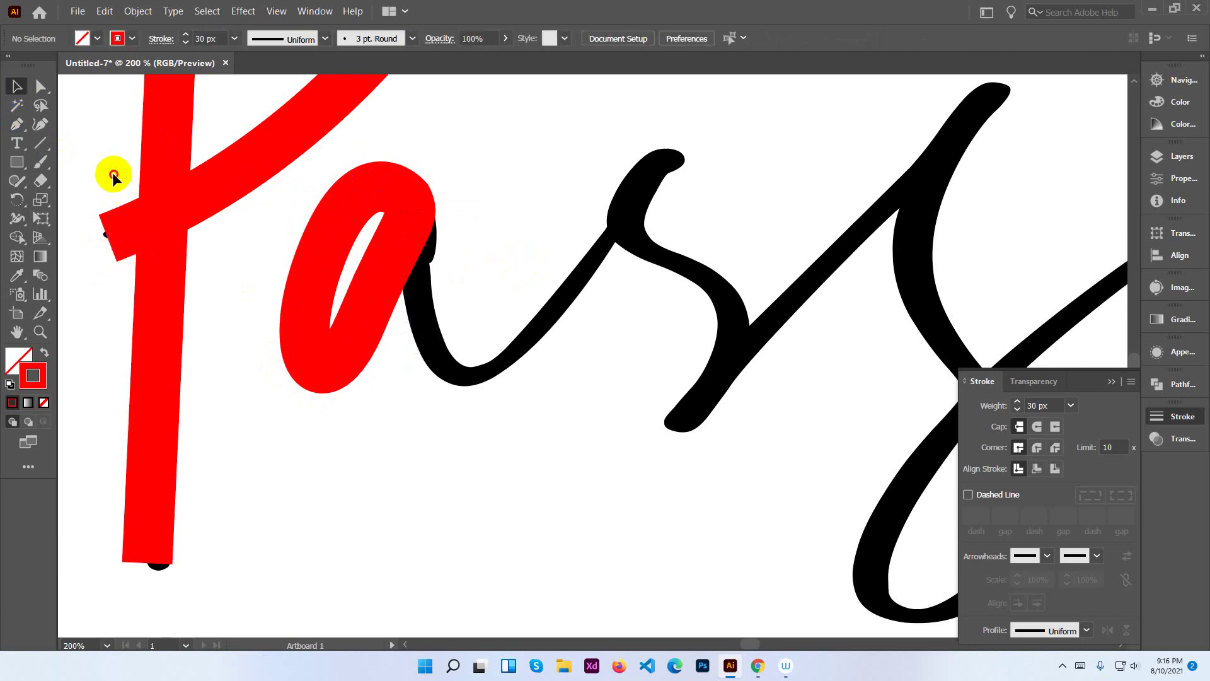
left_click_drag(113, 175, 500, 359)
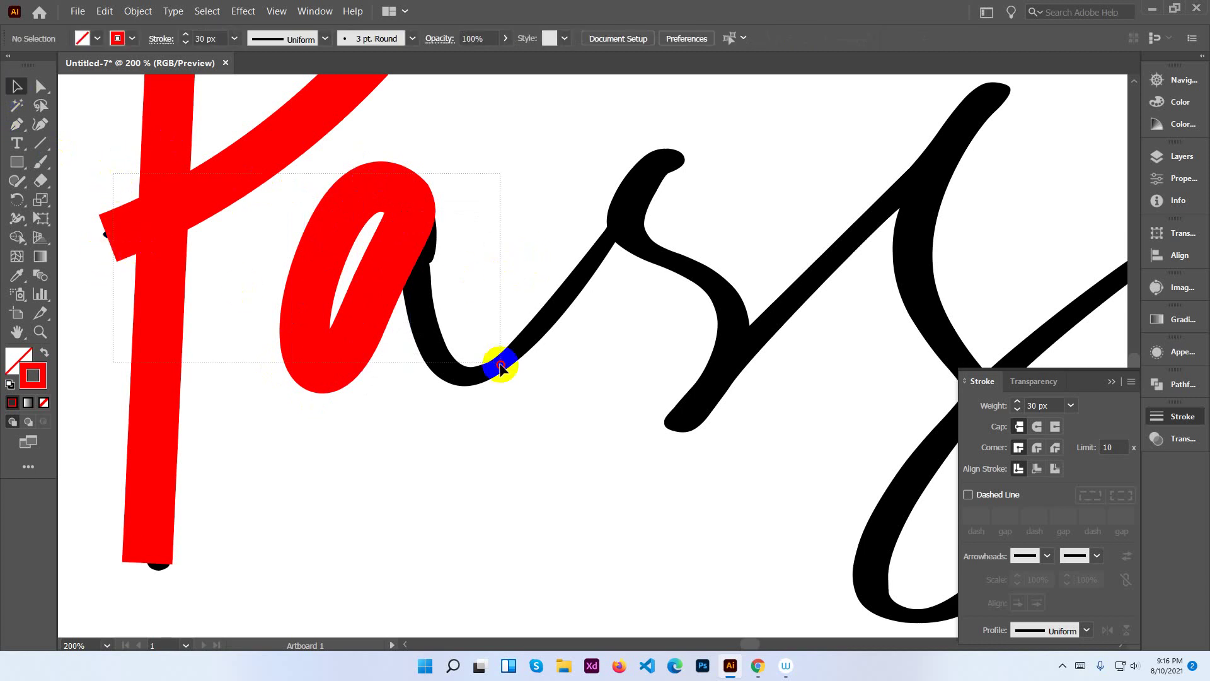
left_click(208, 39)
scroll(208, 39, "up", 2)
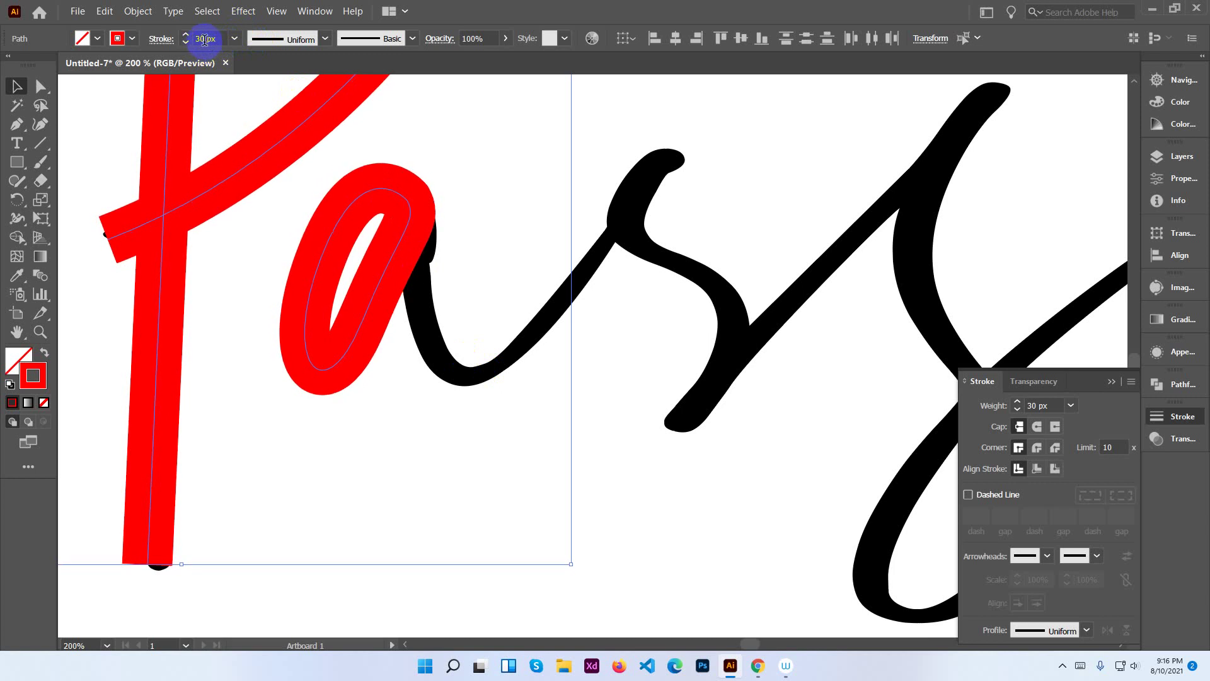
scroll(205, 39, "down", 3)
scroll(211, 35, "down", 3)
scroll(213, 32, "down", 3)
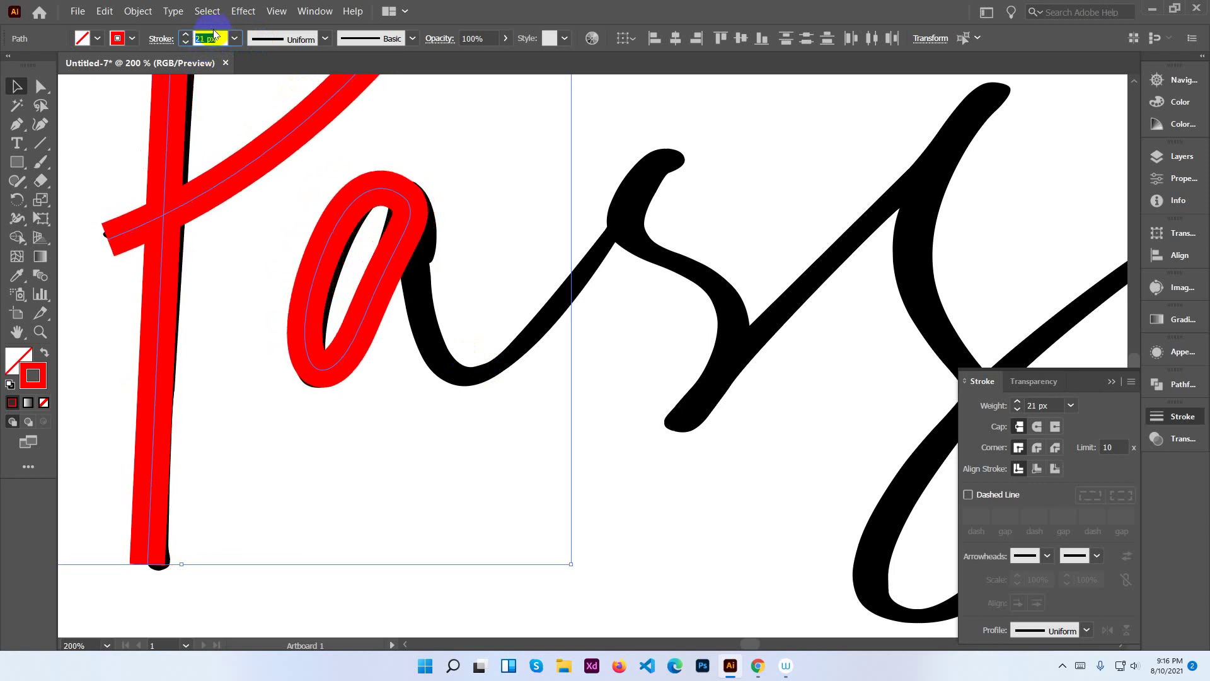
scroll(218, 35, "down", 1)
left_click(467, 199)
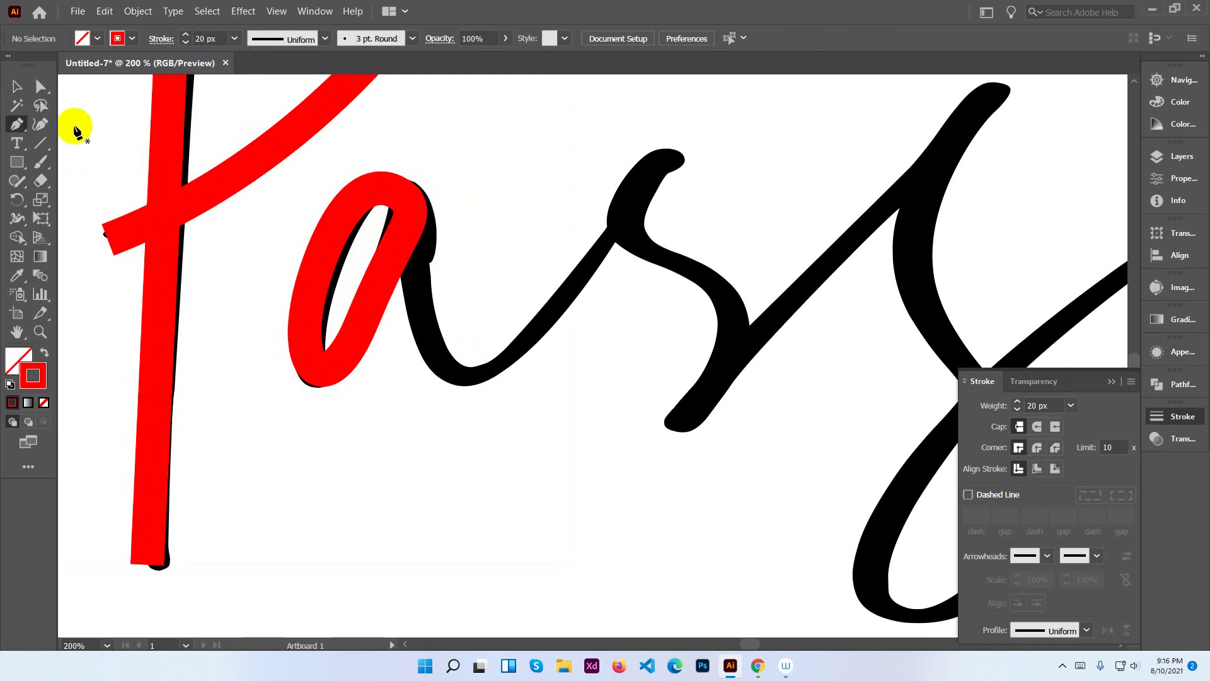
Continue the red 20 px Pen stroke down the 'a' and through the first 's' curves.
left_click_drag(443, 201, 408, 213)
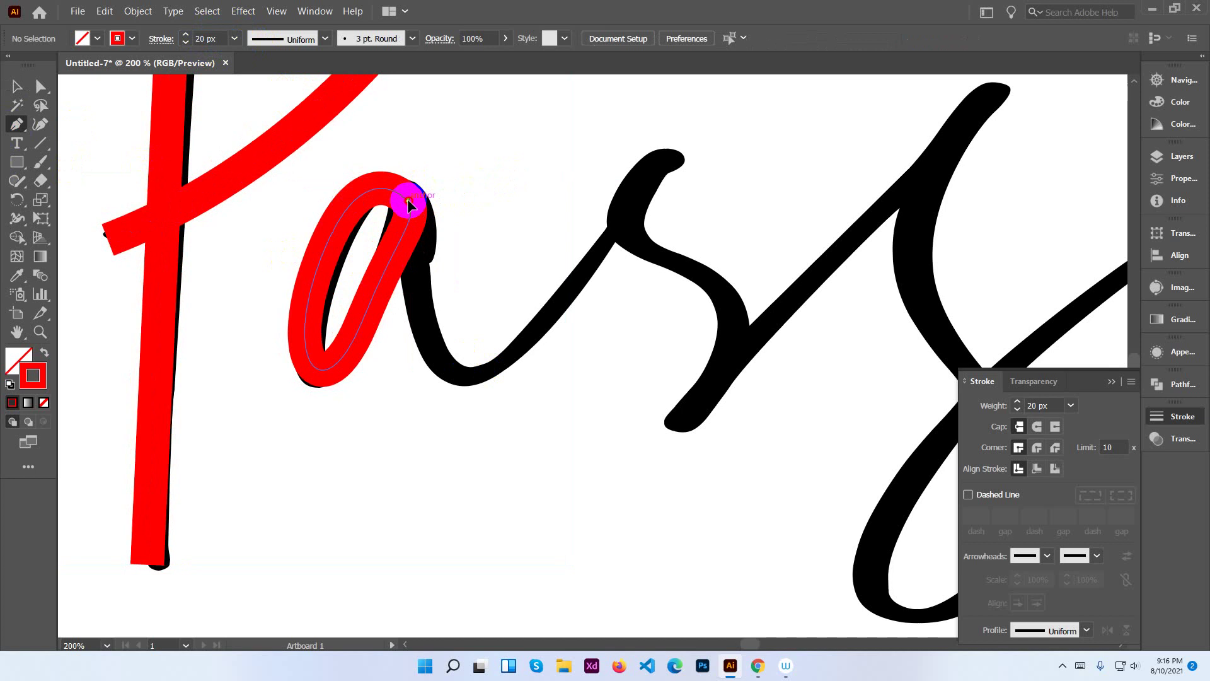
left_click(420, 263)
left_click(420, 299)
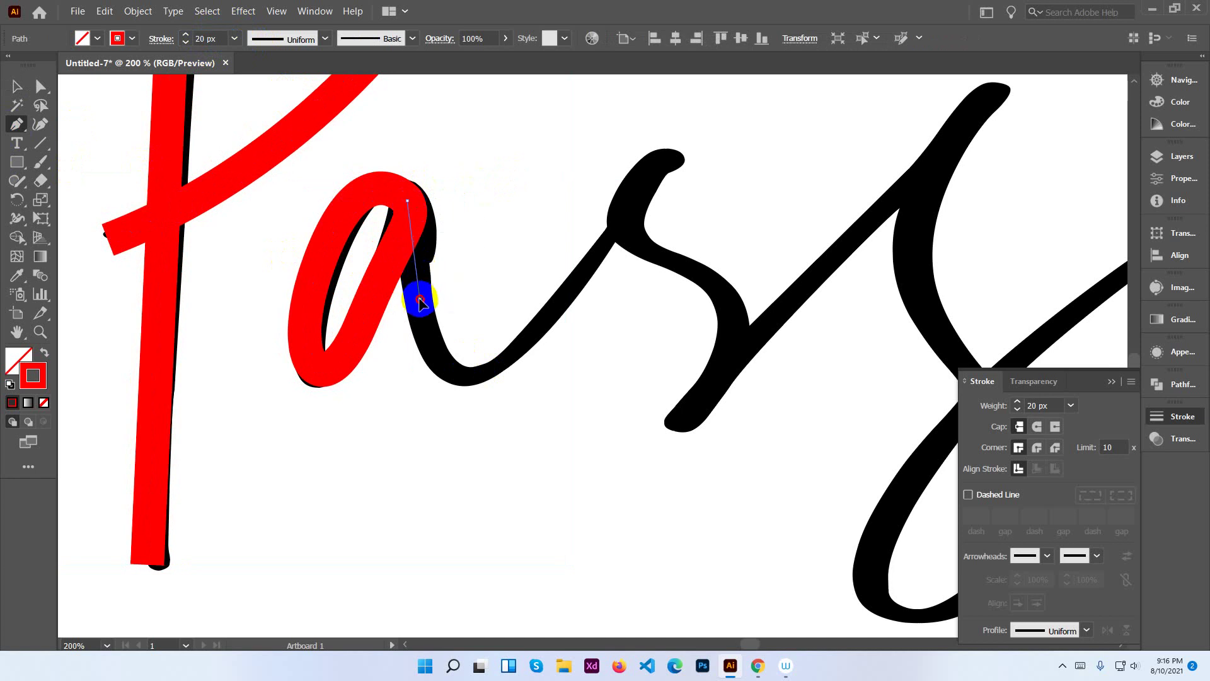
left_click(421, 349)
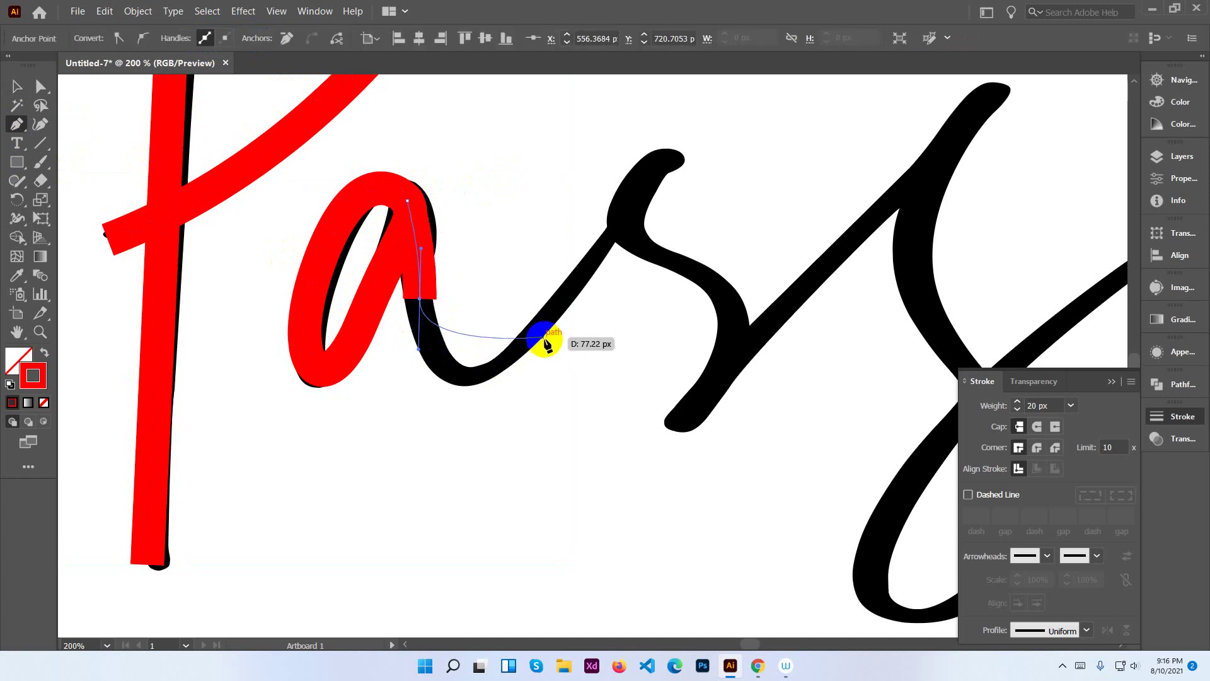
left_click_drag(545, 321, 638, 217)
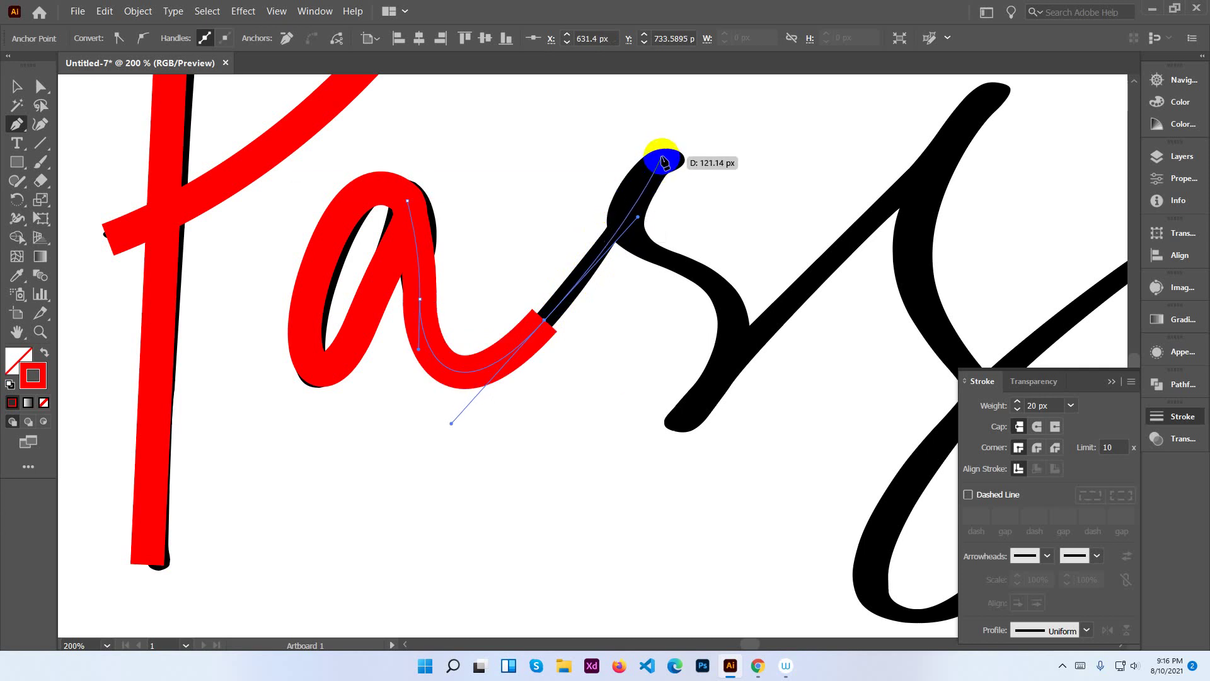
left_click_drag(661, 157, 637, 142)
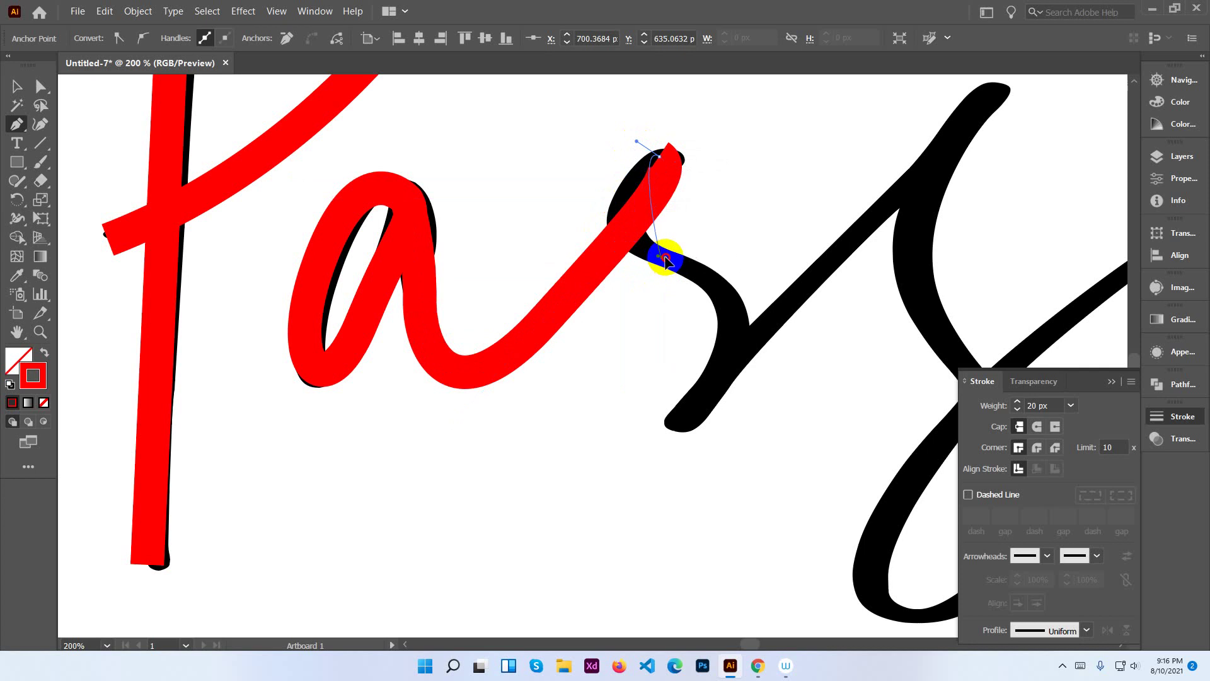
left_click_drag(663, 258, 734, 296)
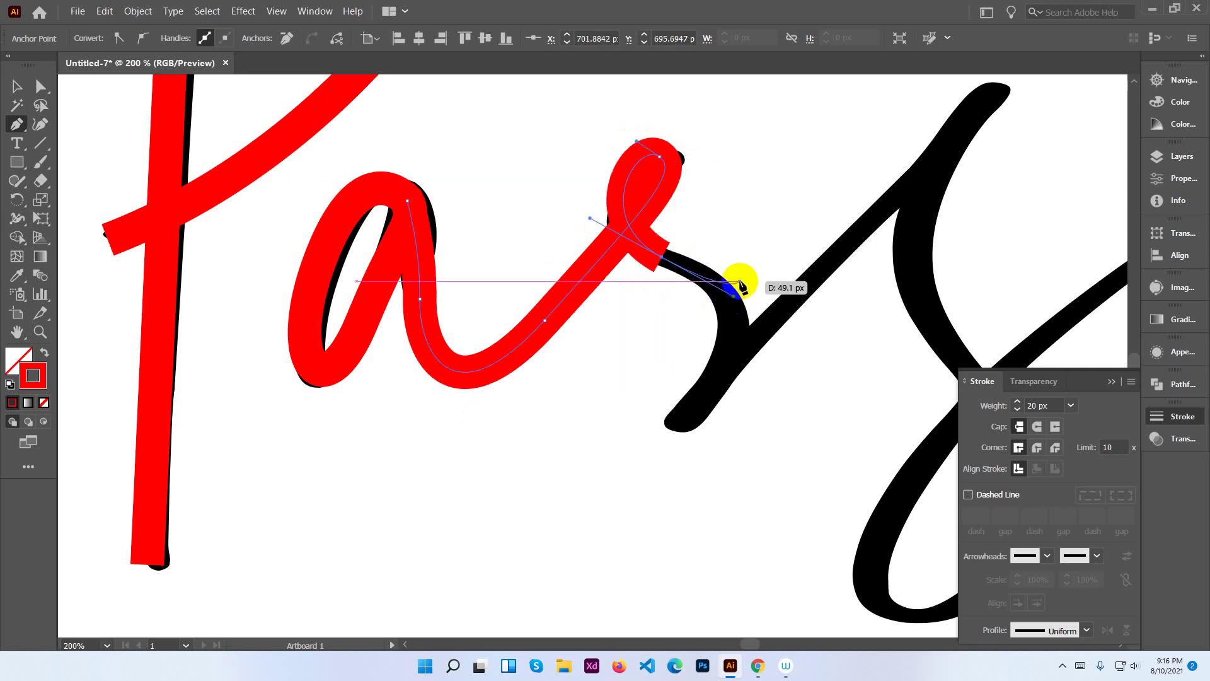
left_click_drag(657, 477, 683, 421)
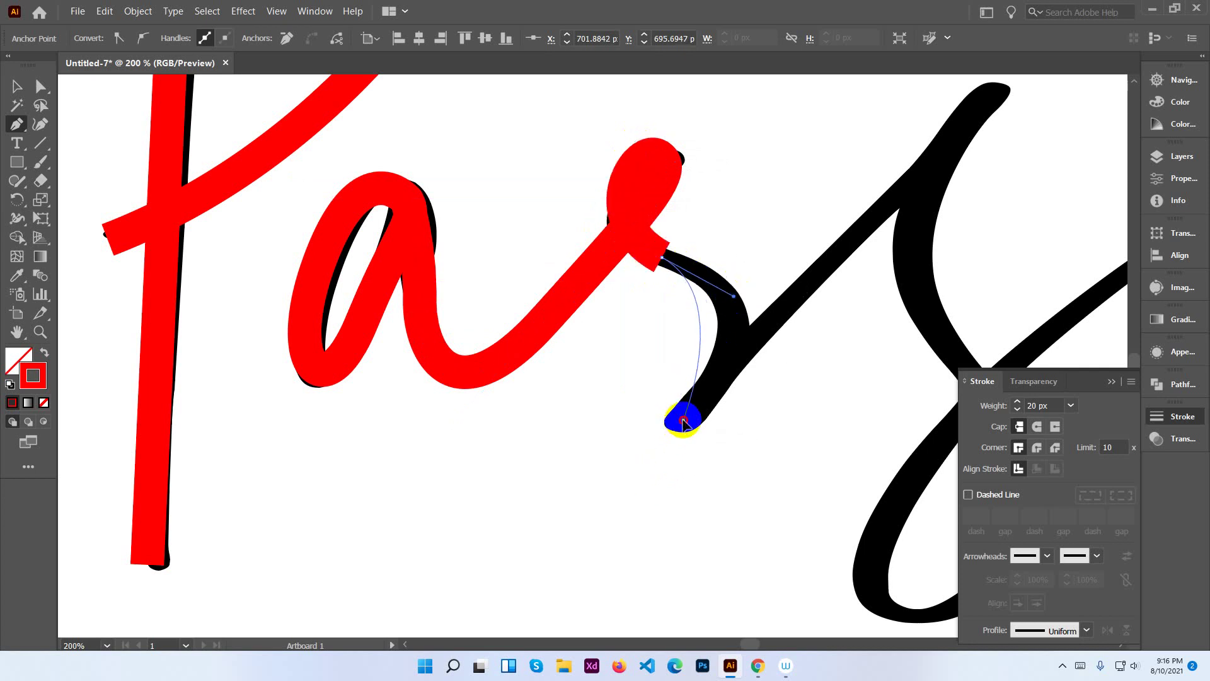
left_click_drag(608, 483, 610, 482)
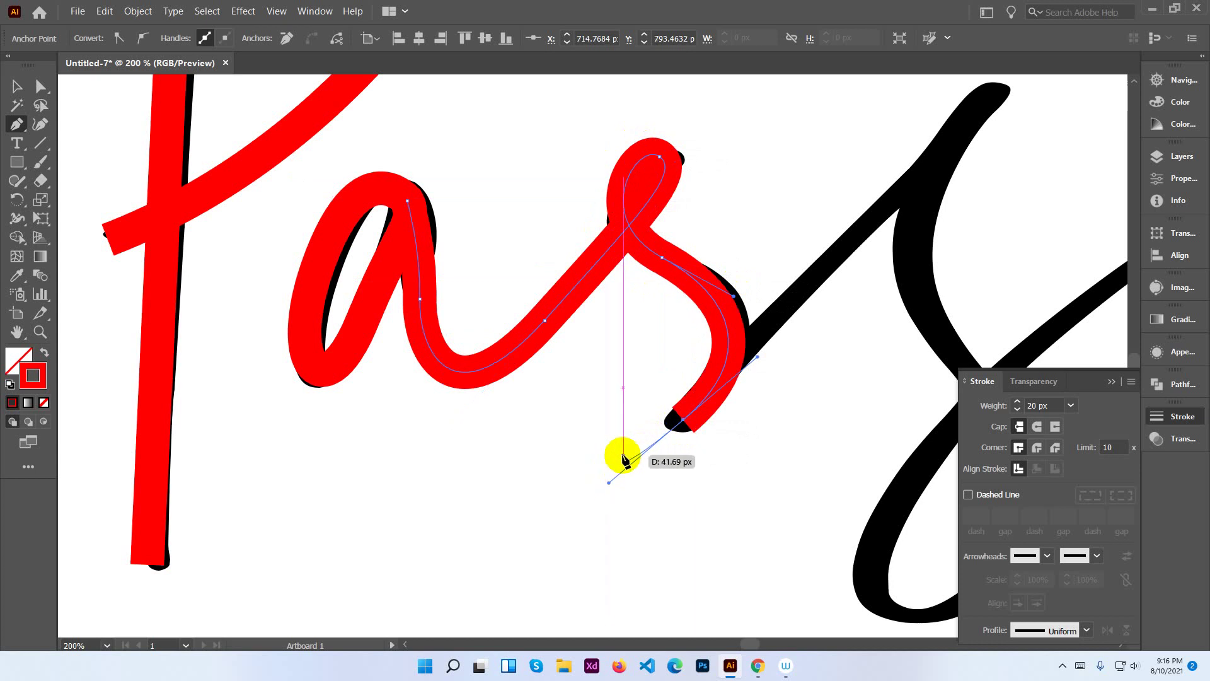
left_click_drag(696, 439, 684, 426)
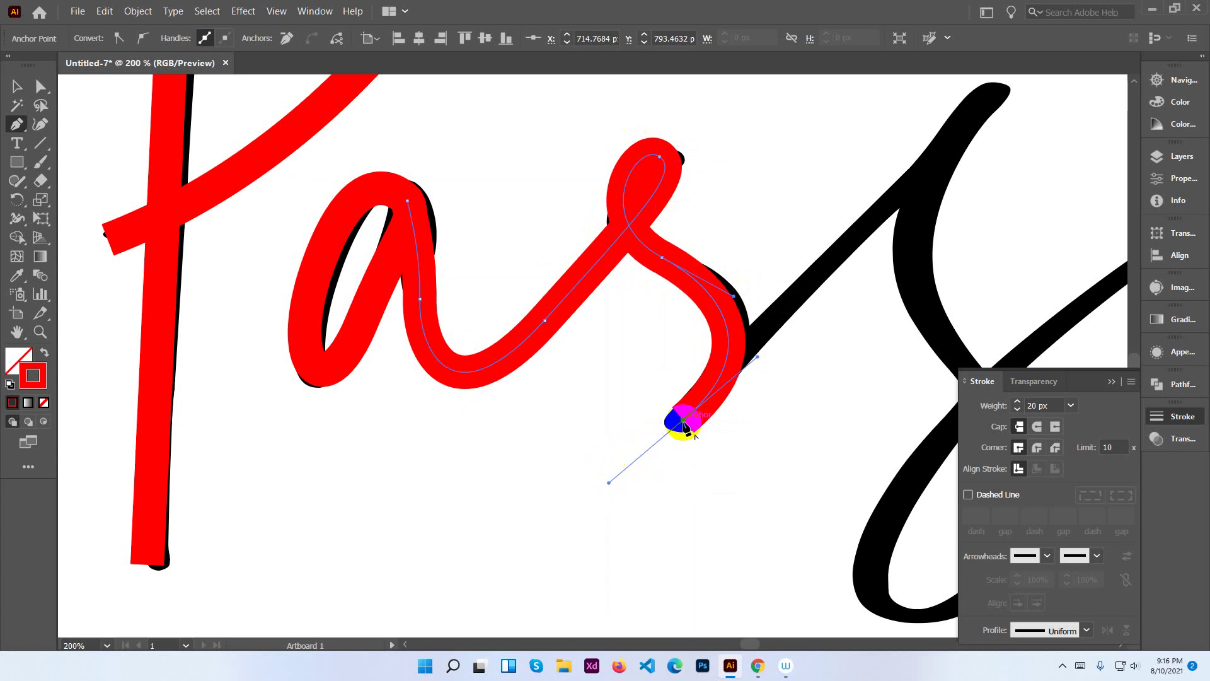
left_click_drag(811, 324, 397, 500)
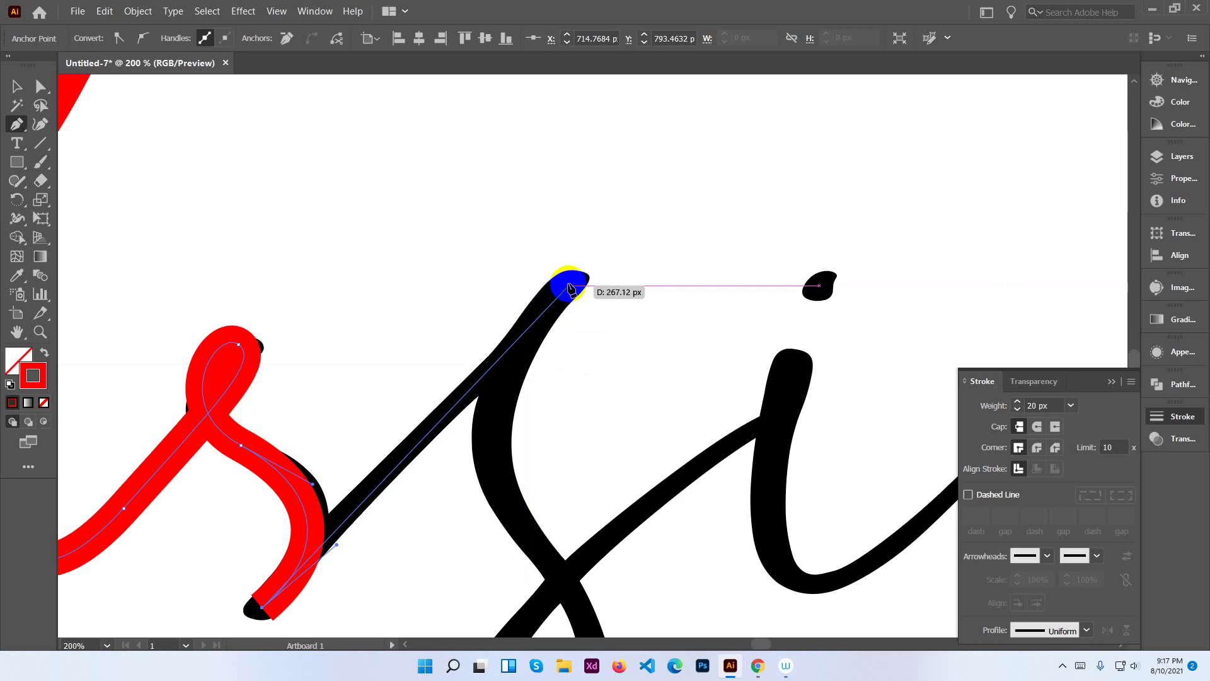
Trace the second 's' and its loop, extending the stroke up to the top of the 'i'.
left_click_drag(563, 284, 643, 167)
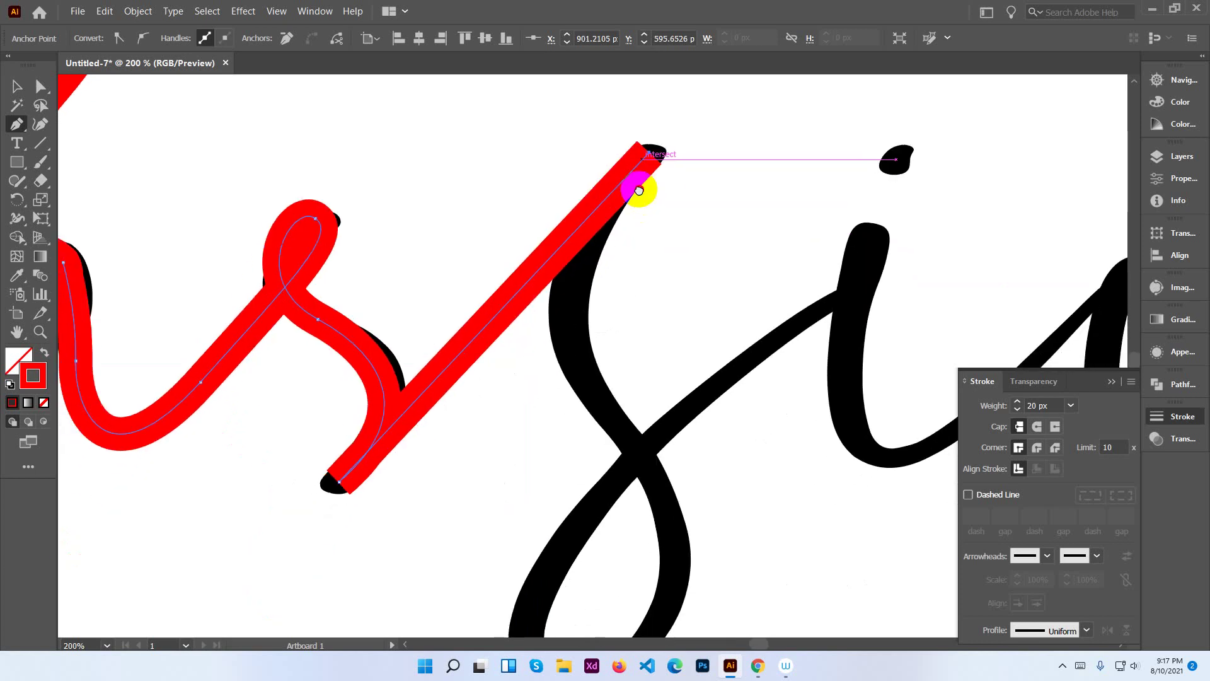
left_click_drag(591, 386, 646, 504)
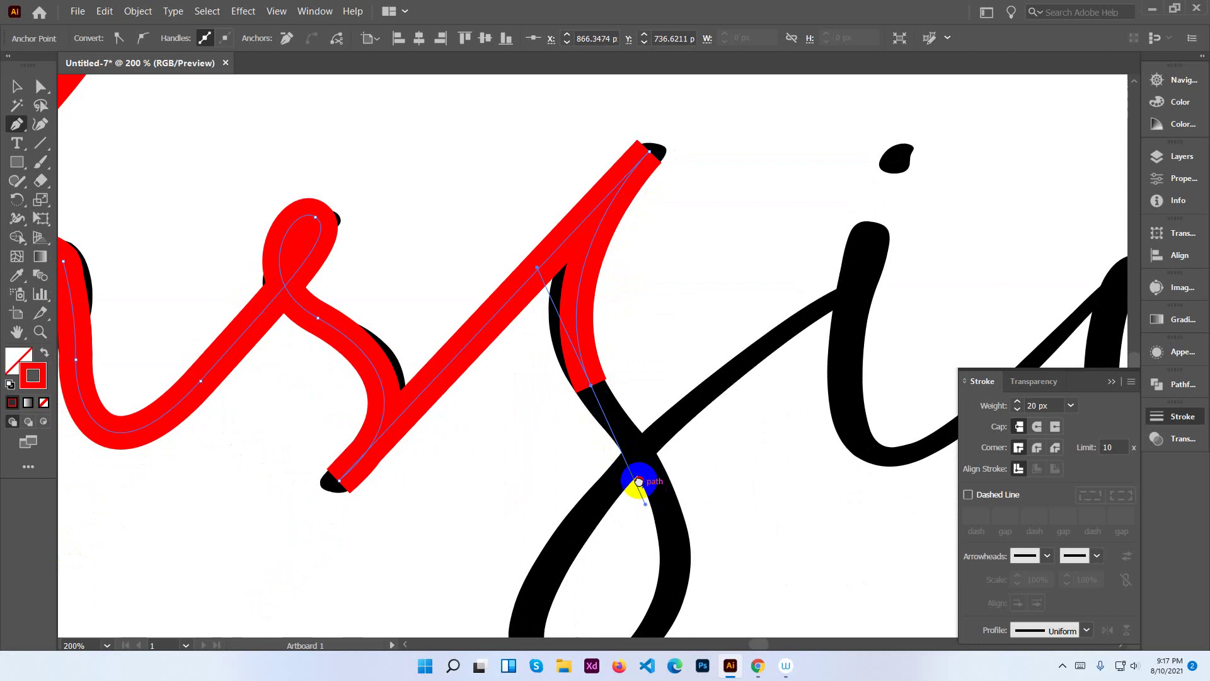
scroll(636, 482, "down", 5)
left_click_drag(653, 424, 638, 463)
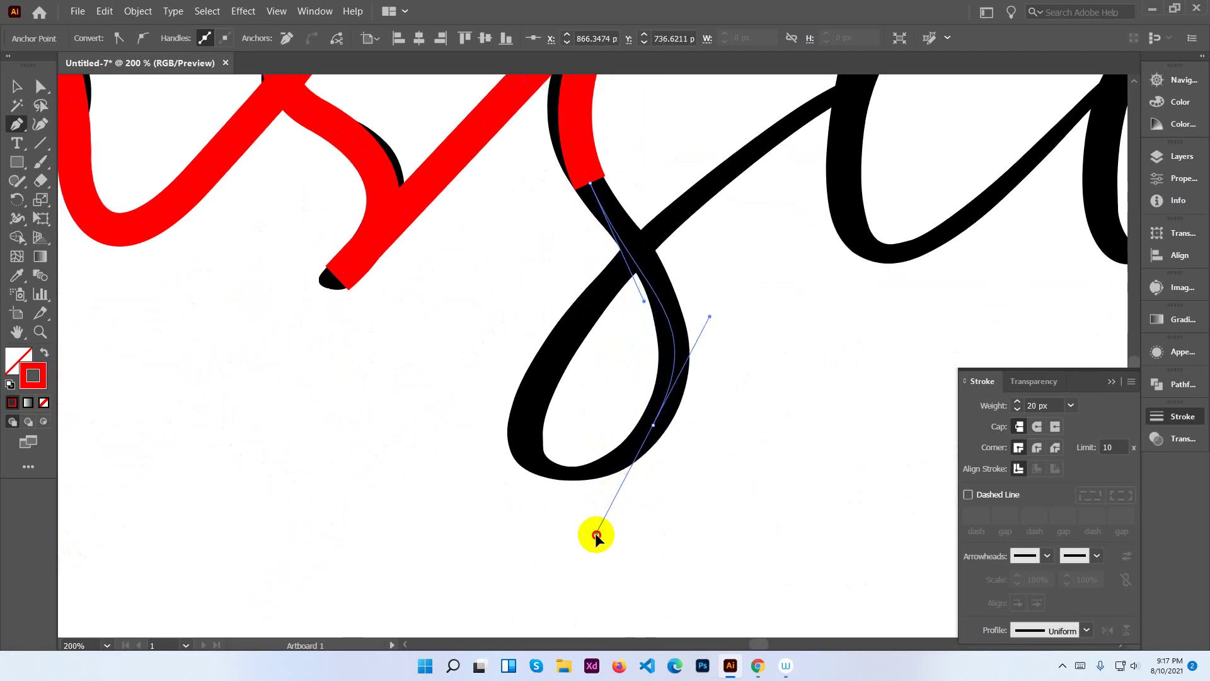
mouse_move(529, 373)
left_mouse_down()
mouse_move(560, 349)
mouse_move(640, 232)
left_mouse_up()
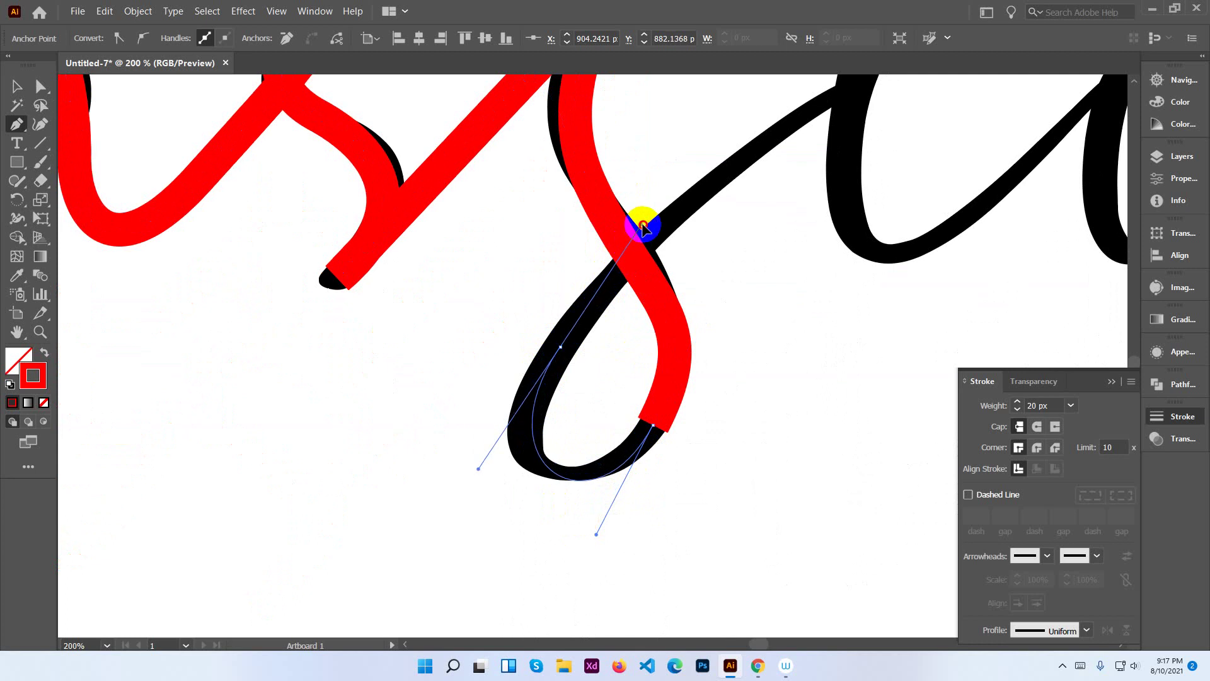
left_click_drag(640, 232, 643, 224)
left_click_drag(654, 279, 432, 378)
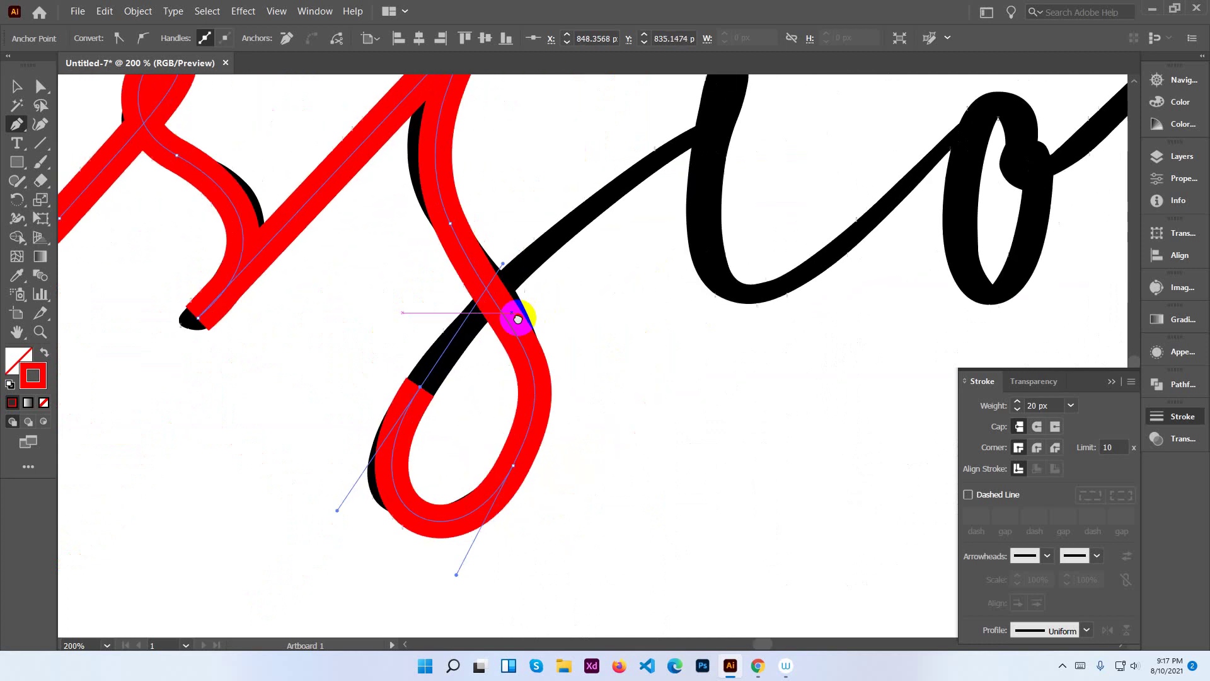
mouse_move(527, 262)
left_mouse_down()
mouse_move(482, 301)
mouse_move(459, 297)
left_mouse_up()
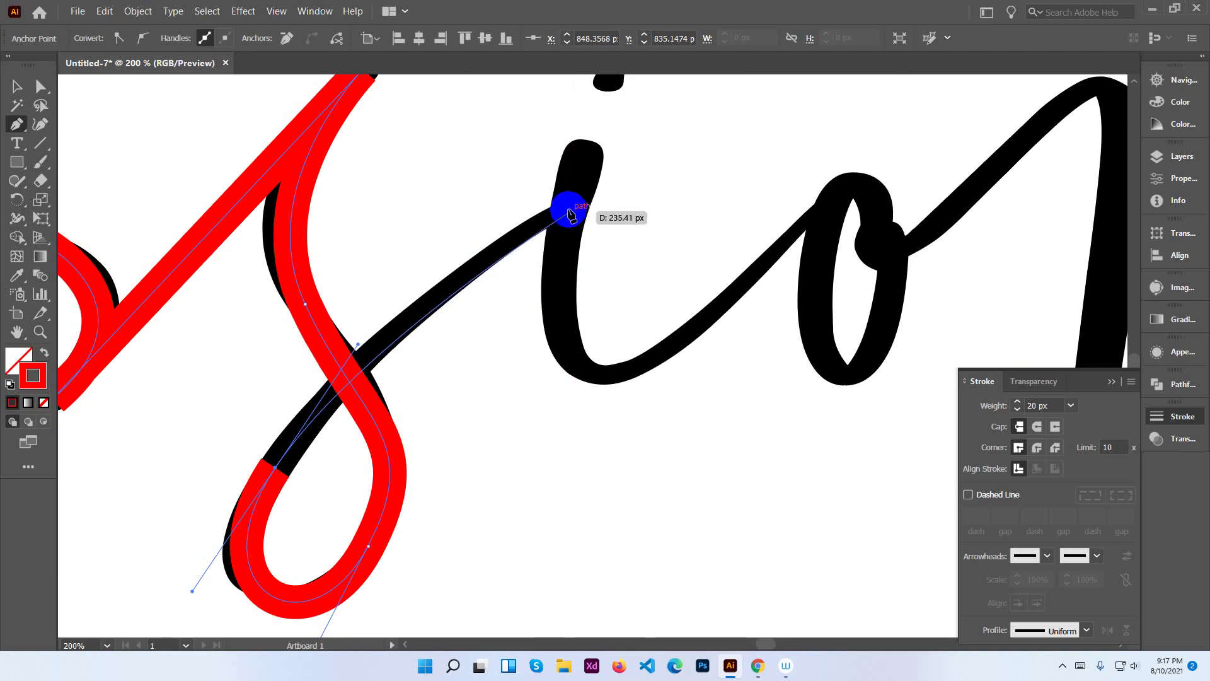
left_click_drag(568, 215, 628, 181)
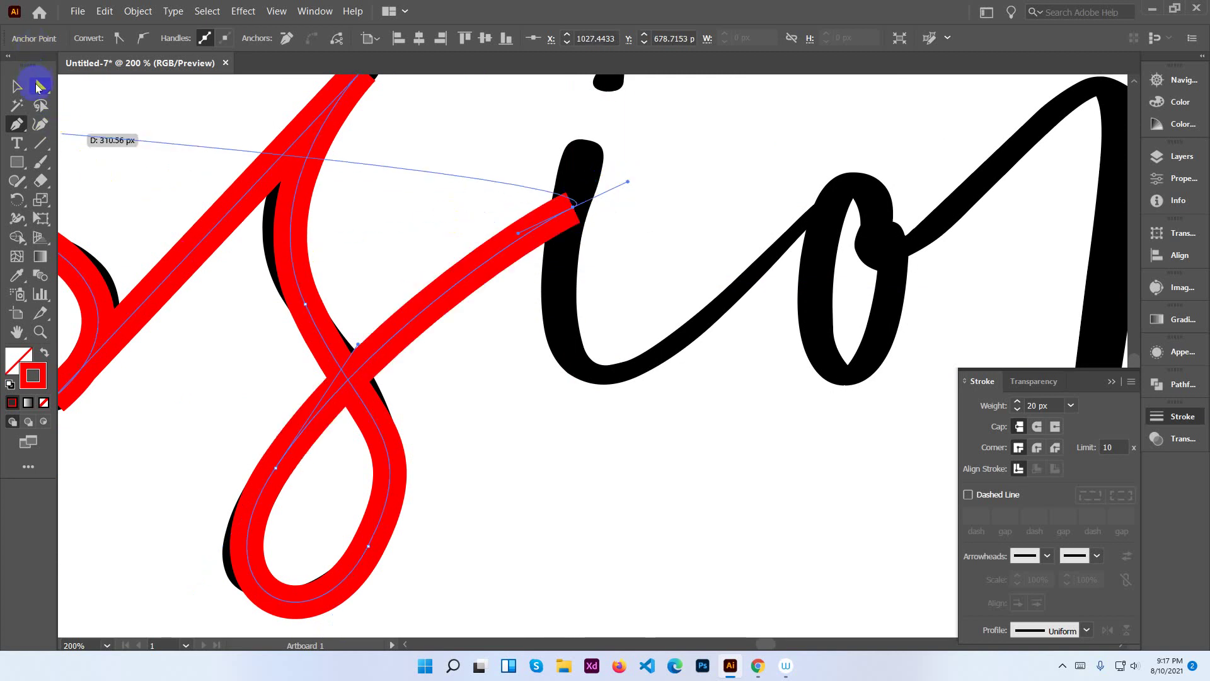
Reshape the lower segment of the s loop with Direct Selection to follow the black letter.
left_click(39, 86)
left_click(351, 351)
left_click(353, 386)
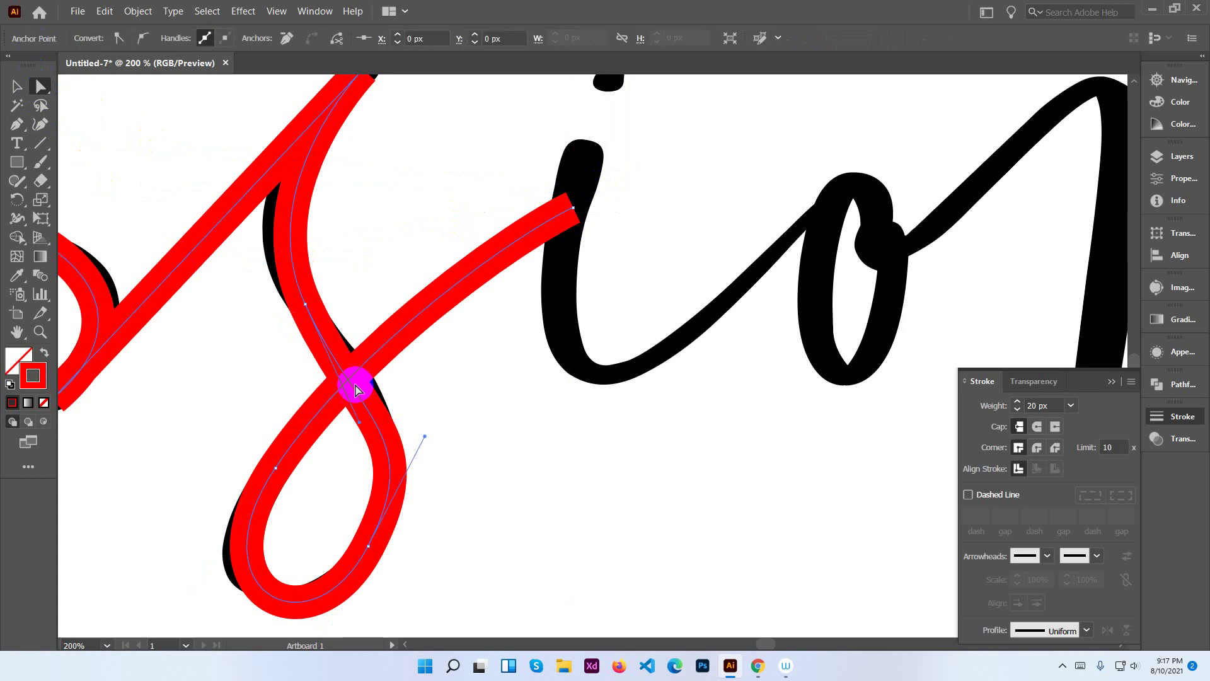
left_click(388, 428)
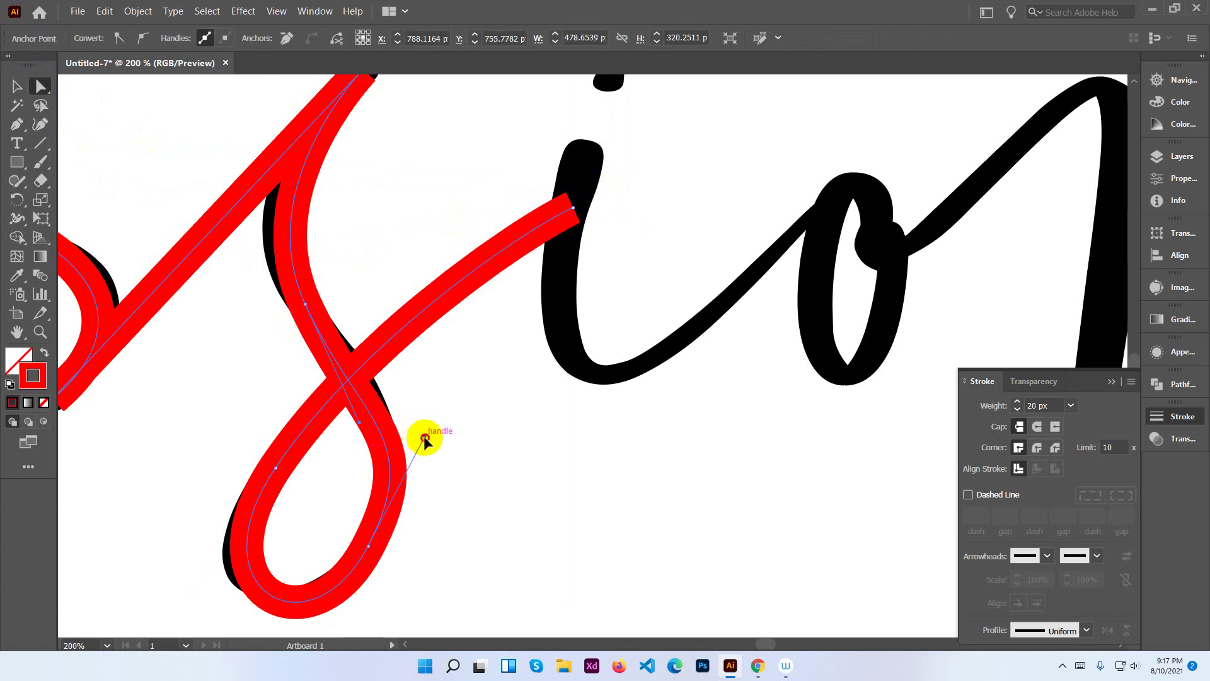
left_click_drag(424, 438, 412, 442)
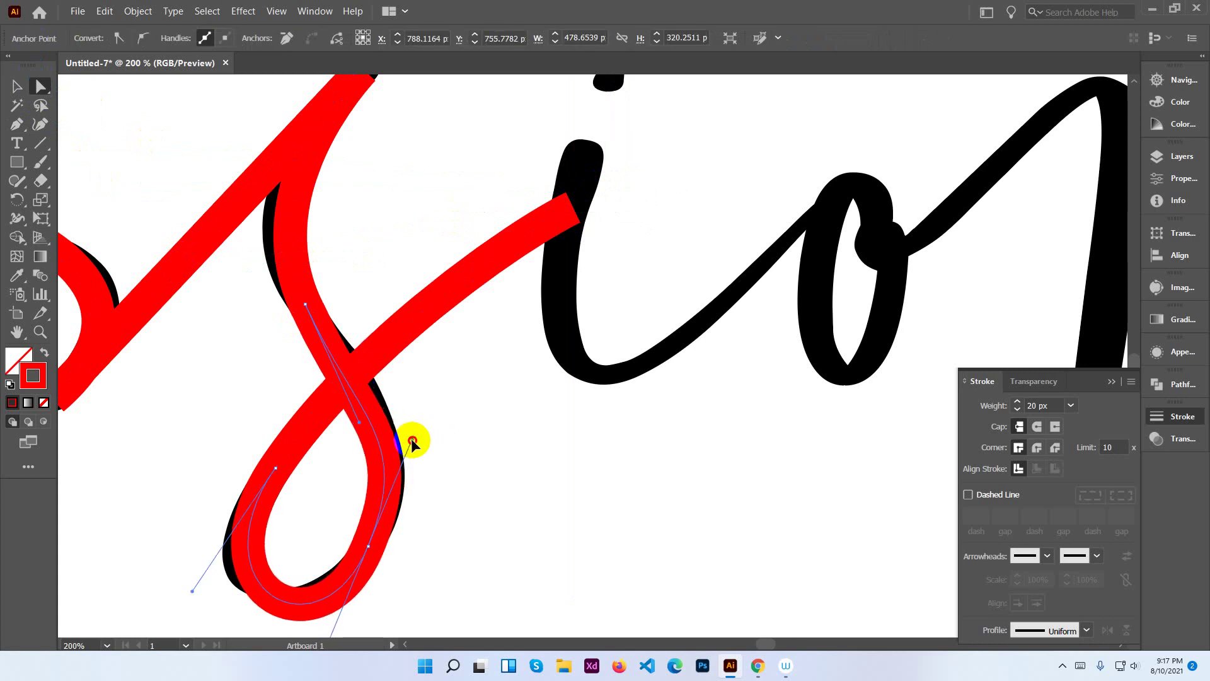
left_click(417, 446)
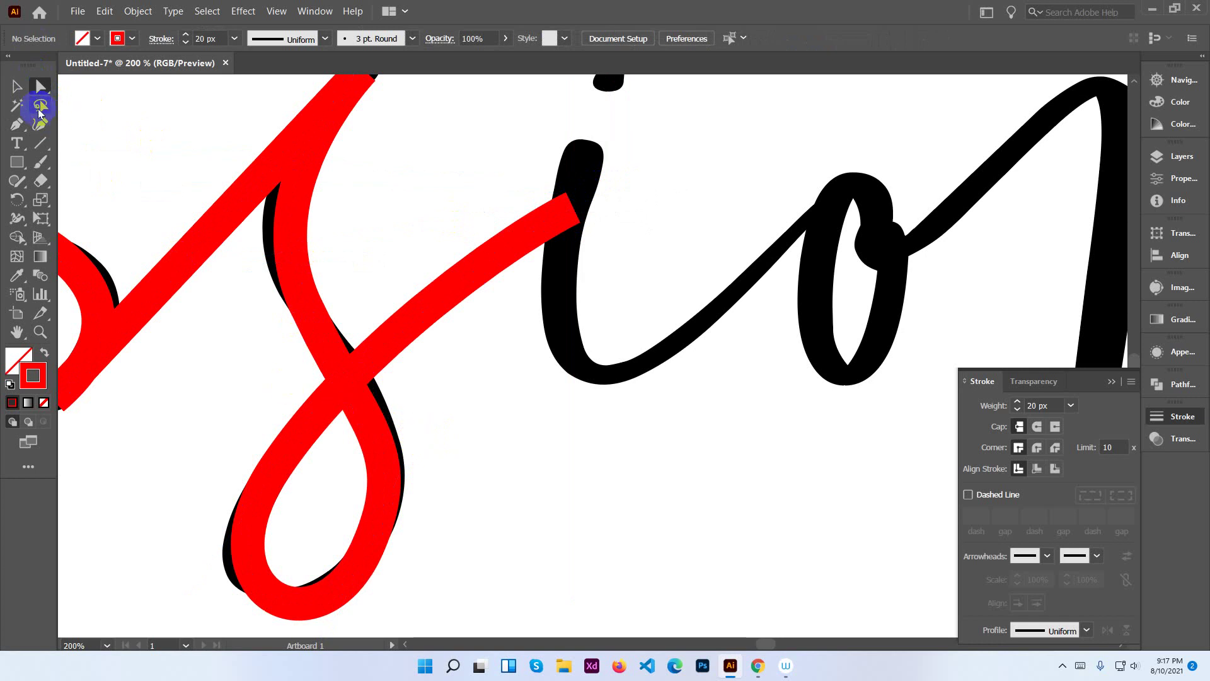
Resume the red path down the i stem and along its base toward the 'o'.
left_click(581, 166)
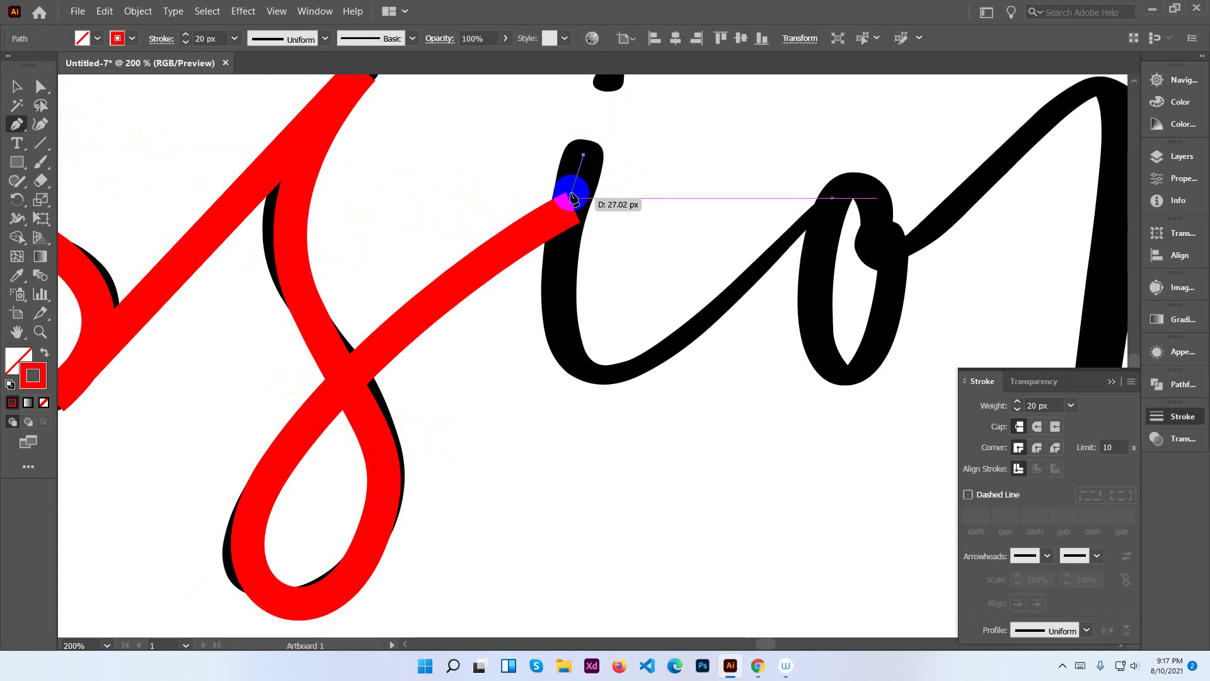
left_click(561, 294)
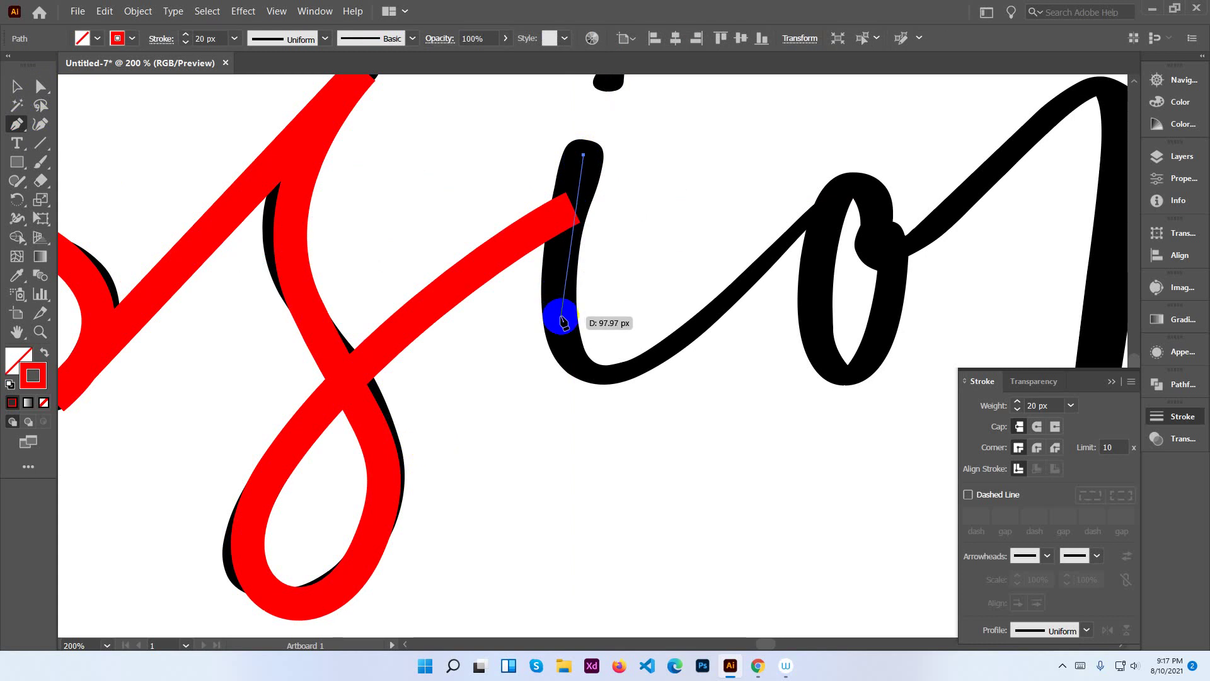
left_click_drag(561, 316, 566, 395)
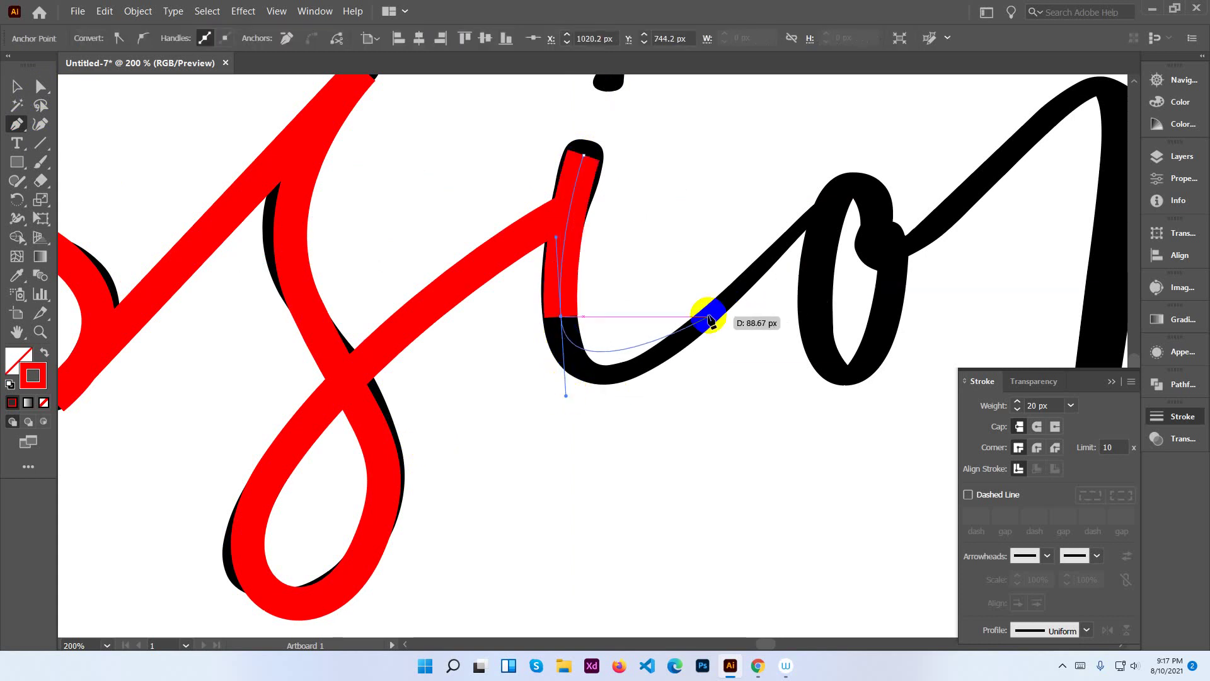
left_click_drag(710, 315, 782, 251)
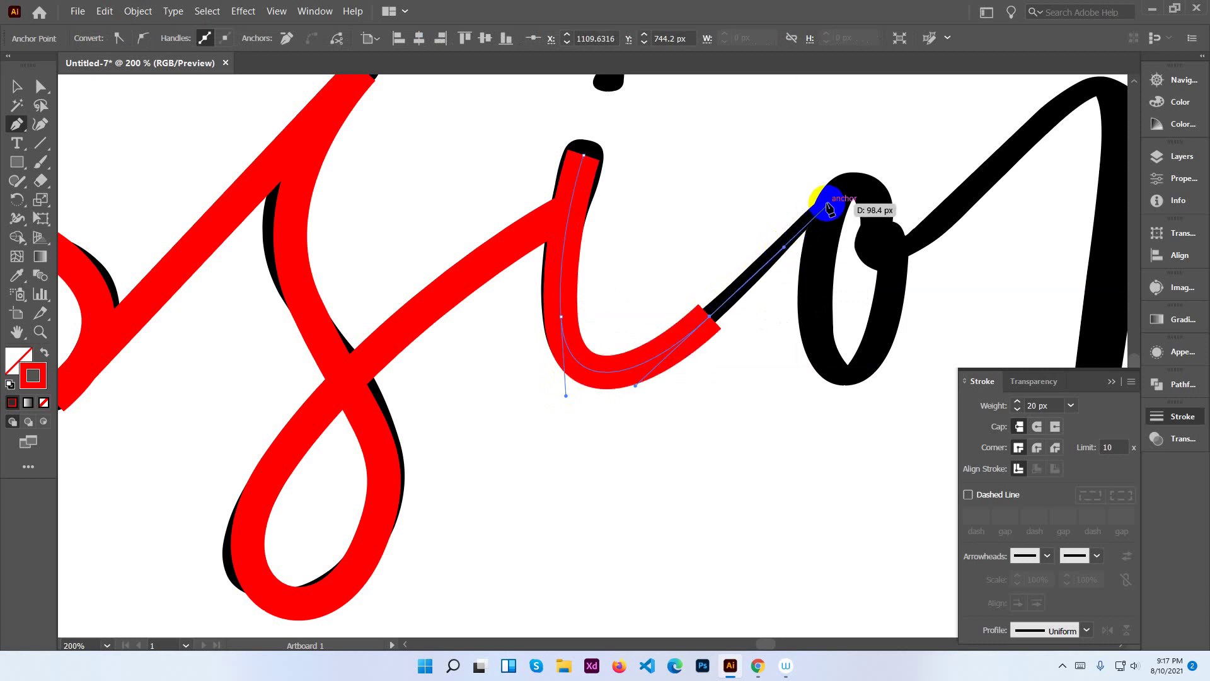
left_click(822, 211)
left_click_drag(796, 229, 492, 309)
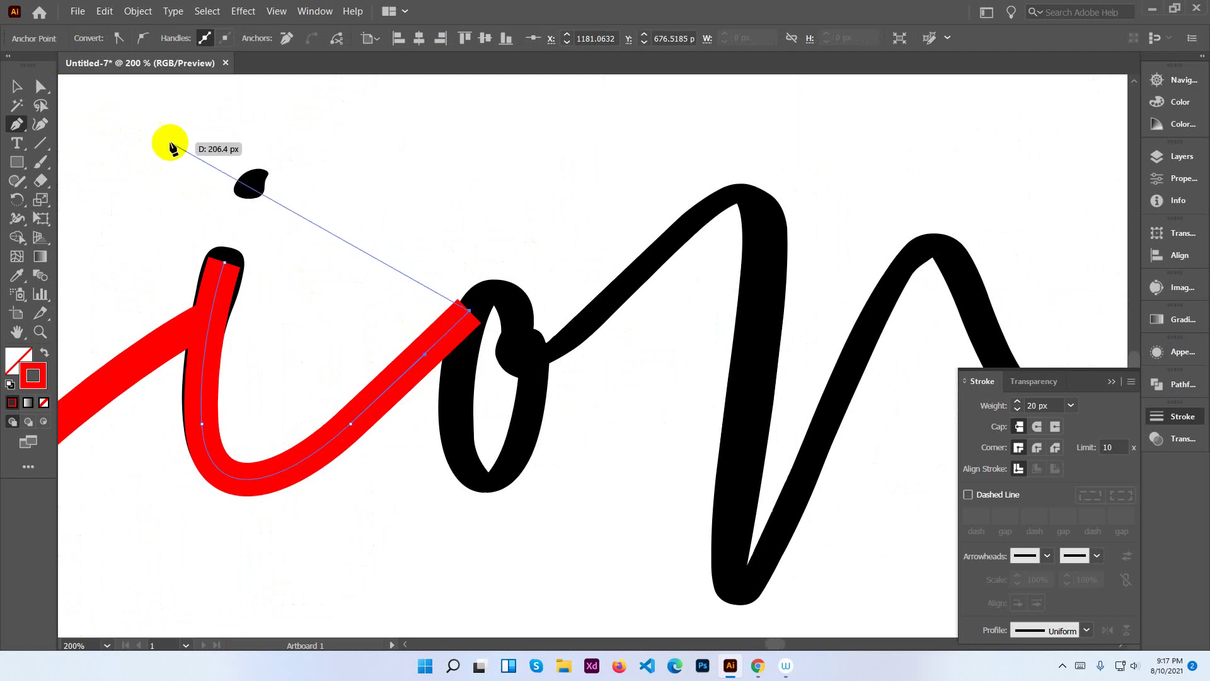
Draw a curve over the top of the 'o', join it to the red path, and close the bowl.
left_click(41, 86)
left_click(80, 107)
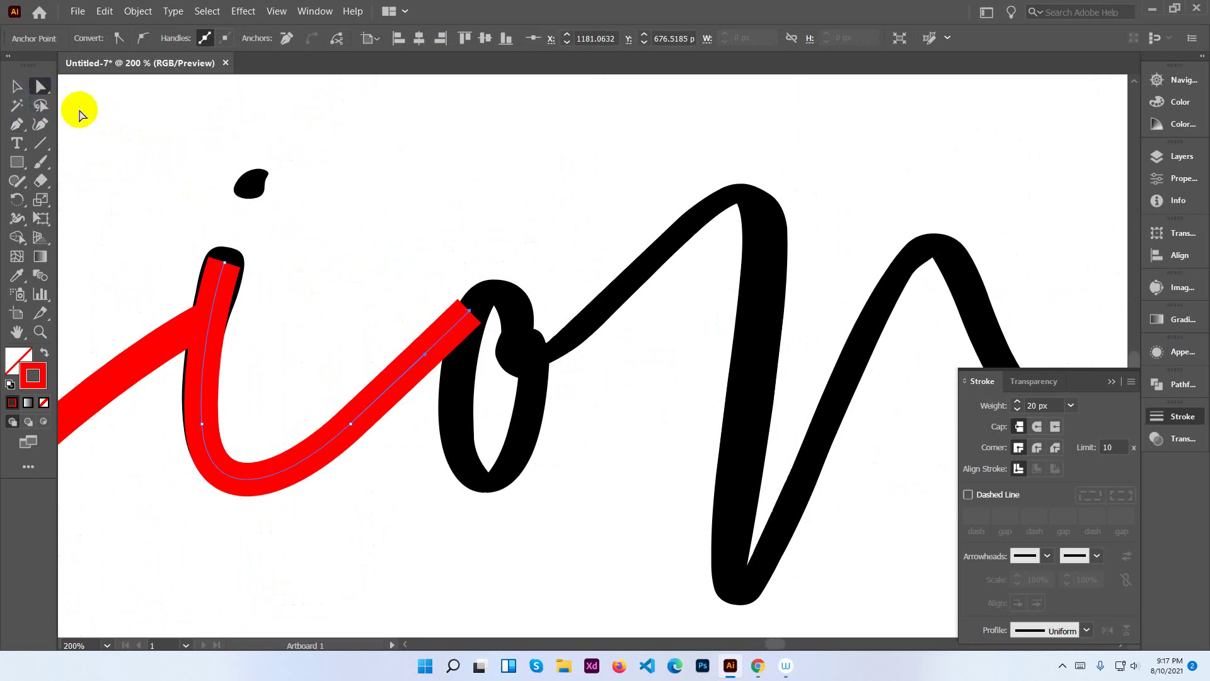
left_click(17, 125)
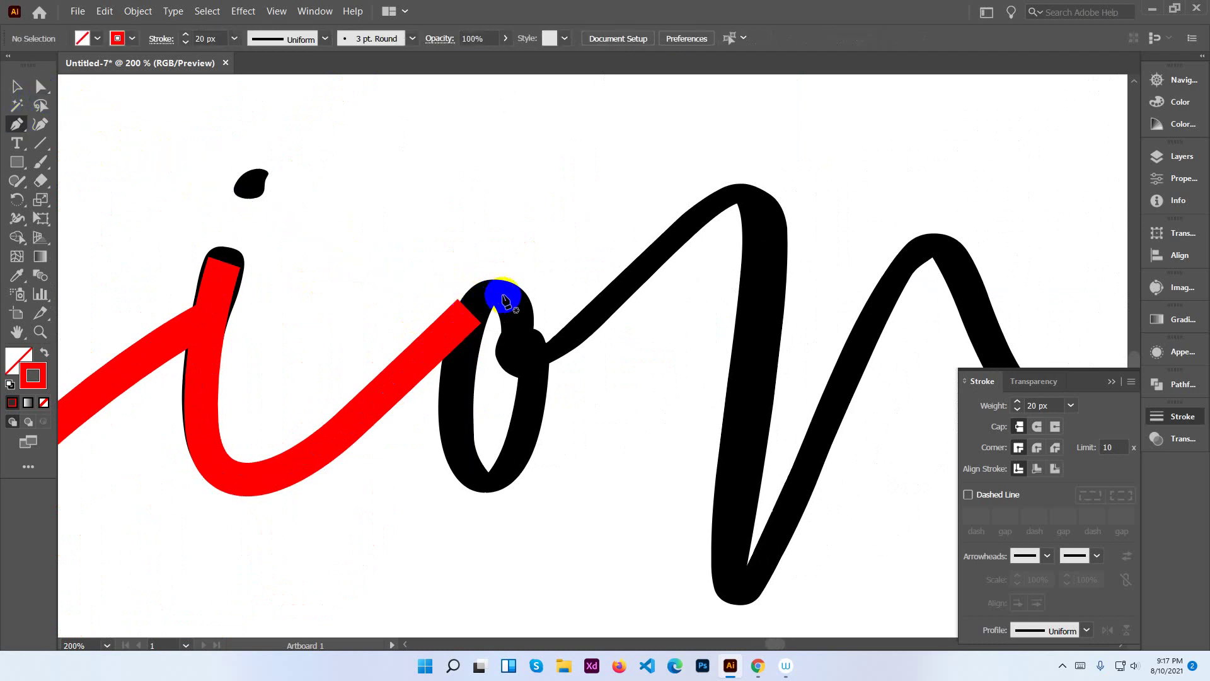
left_click_drag(519, 334, 480, 294)
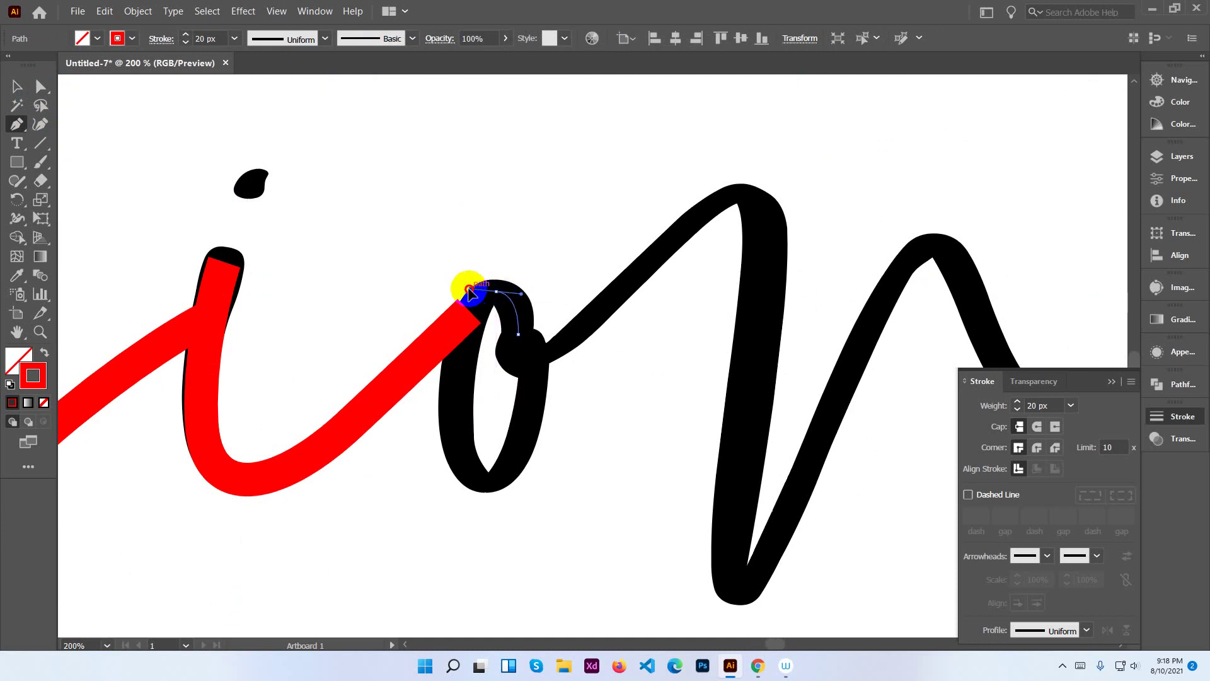
left_click(469, 291)
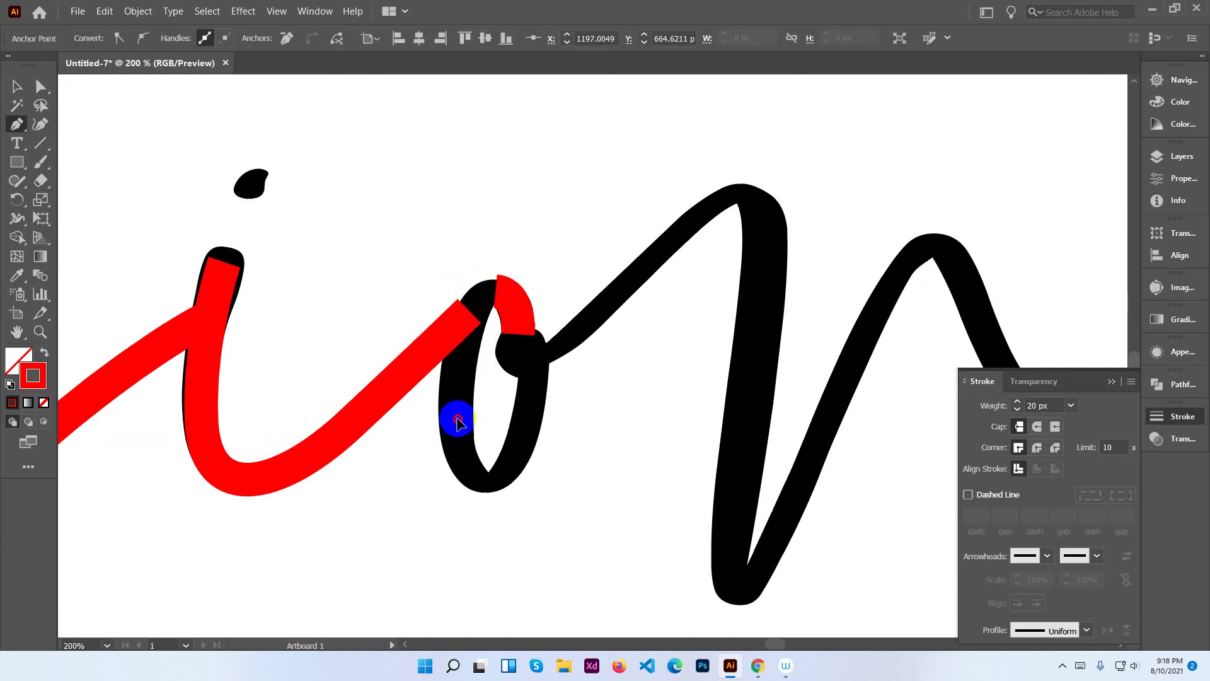
left_click_drag(458, 420, 459, 471)
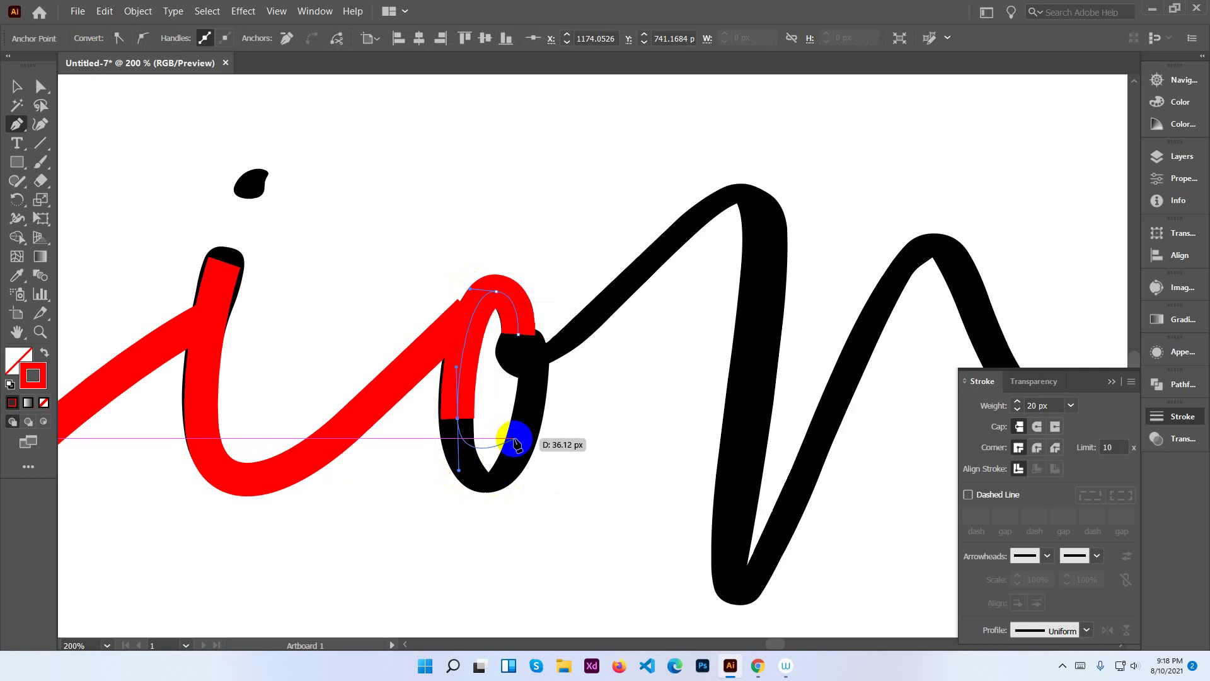
mouse_move(522, 430)
left_mouse_down()
mouse_move(545, 350)
mouse_move(523, 342)
mouse_move(583, 325)
mouse_move(637, 268)
left_mouse_up()
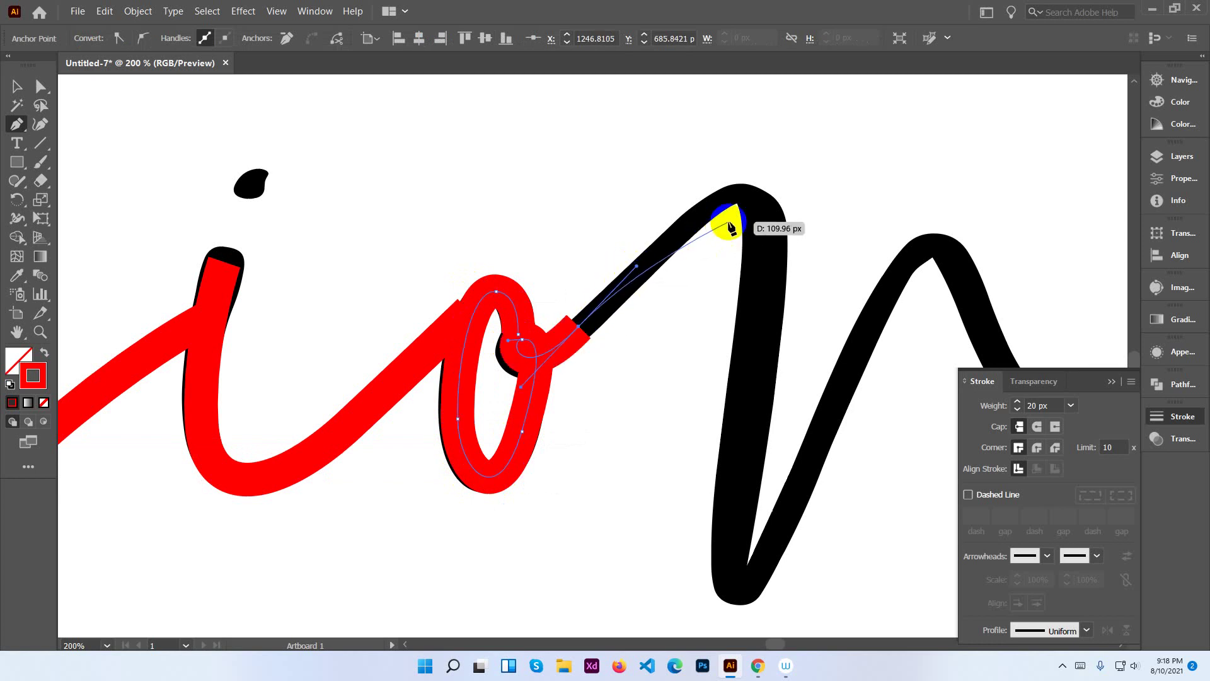
Trace the 'n' with the red stroke, over both peaks and out to its tail.
mouse_move(739, 191)
left_mouse_down()
mouse_move(752, 194)
mouse_move(753, 392)
mouse_move(730, 498)
mouse_move(744, 473)
mouse_move(501, 419)
left_mouse_up()
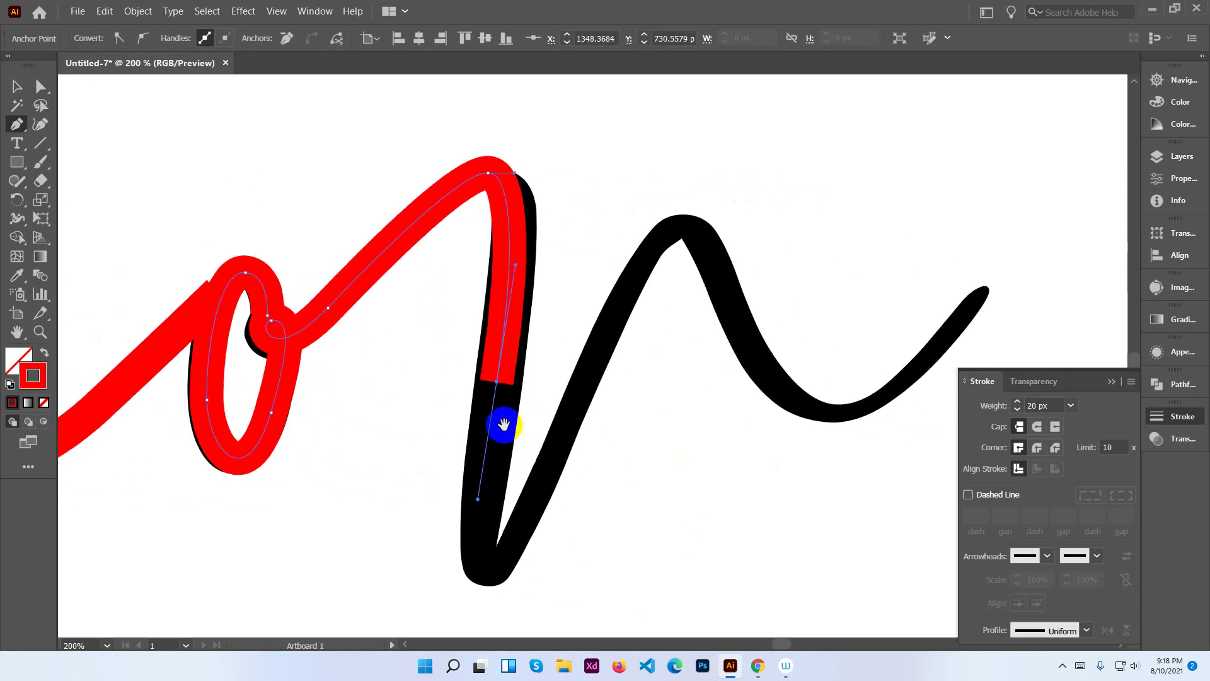
mouse_move(490, 579)
left_mouse_down()
mouse_move(494, 597)
mouse_move(568, 426)
left_mouse_up()
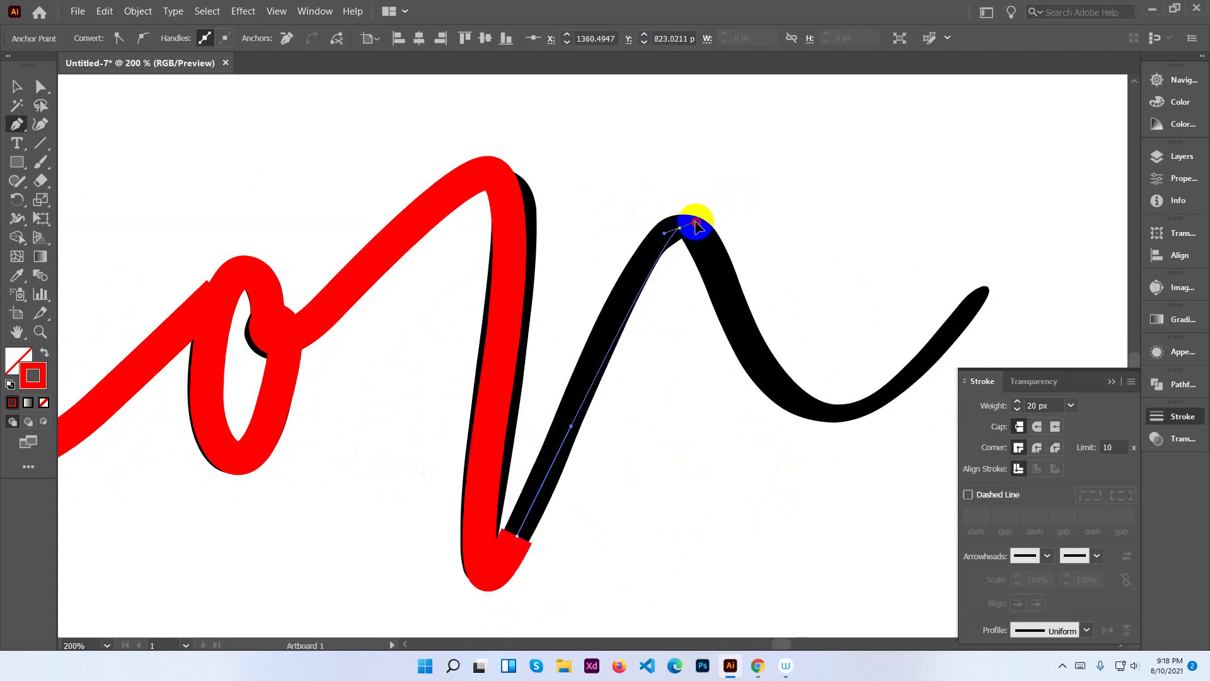
left_click_drag(681, 225, 720, 221)
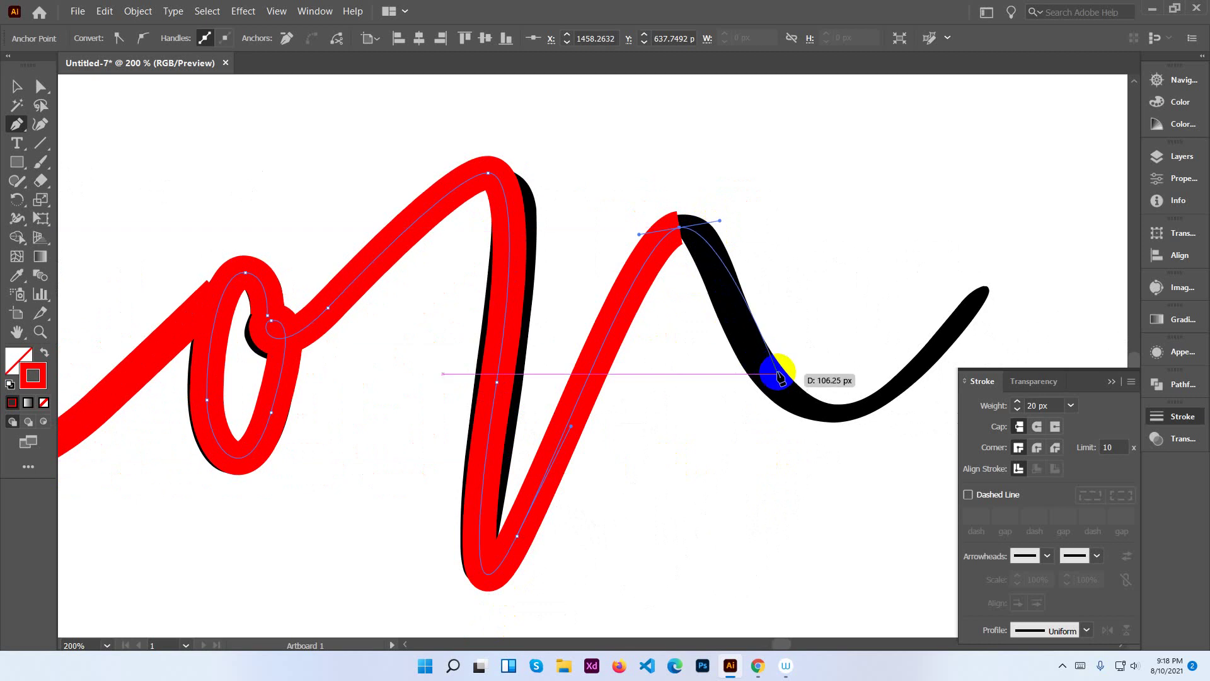
left_click_drag(786, 392, 843, 435)
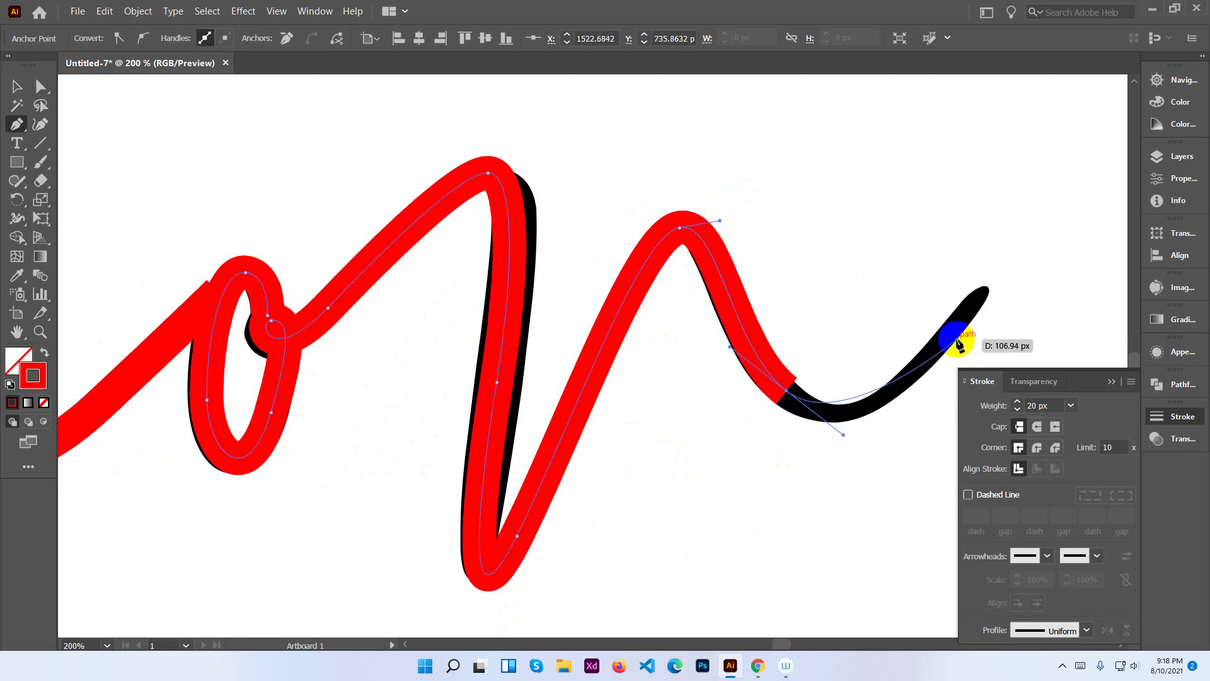
left_click_drag(981, 297, 1040, 203)
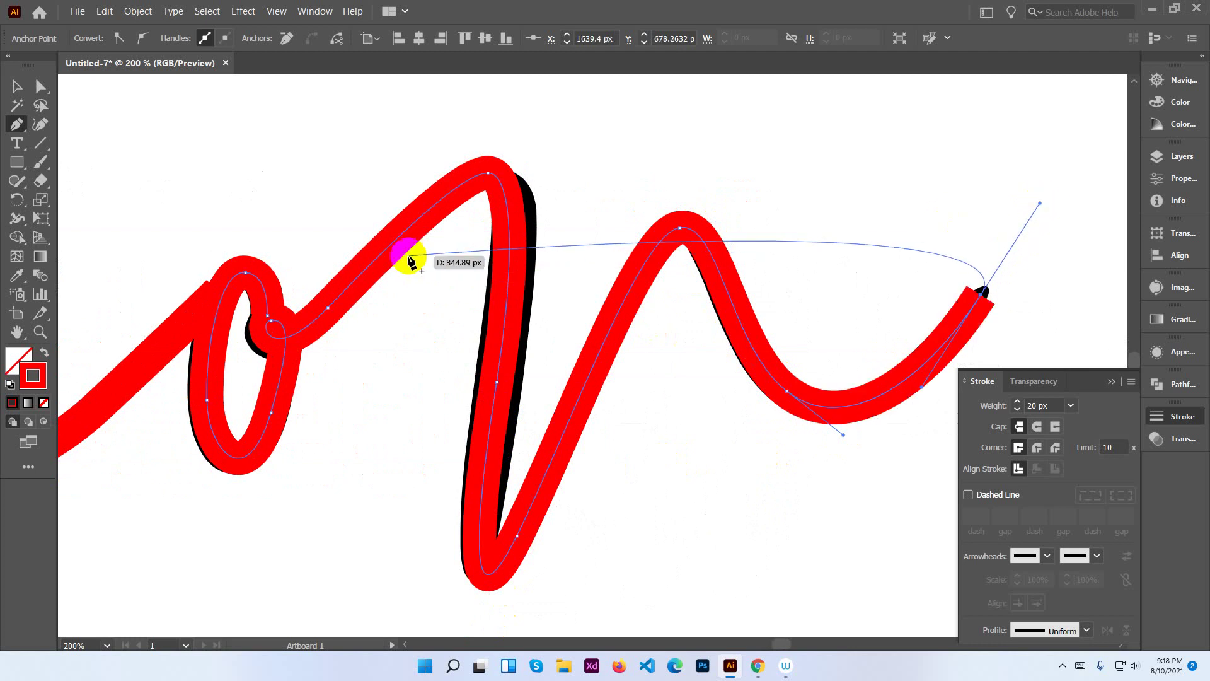
Drag an anchor with Direct Selection to reshape the o loop, then deselect.
left_click(43, 88)
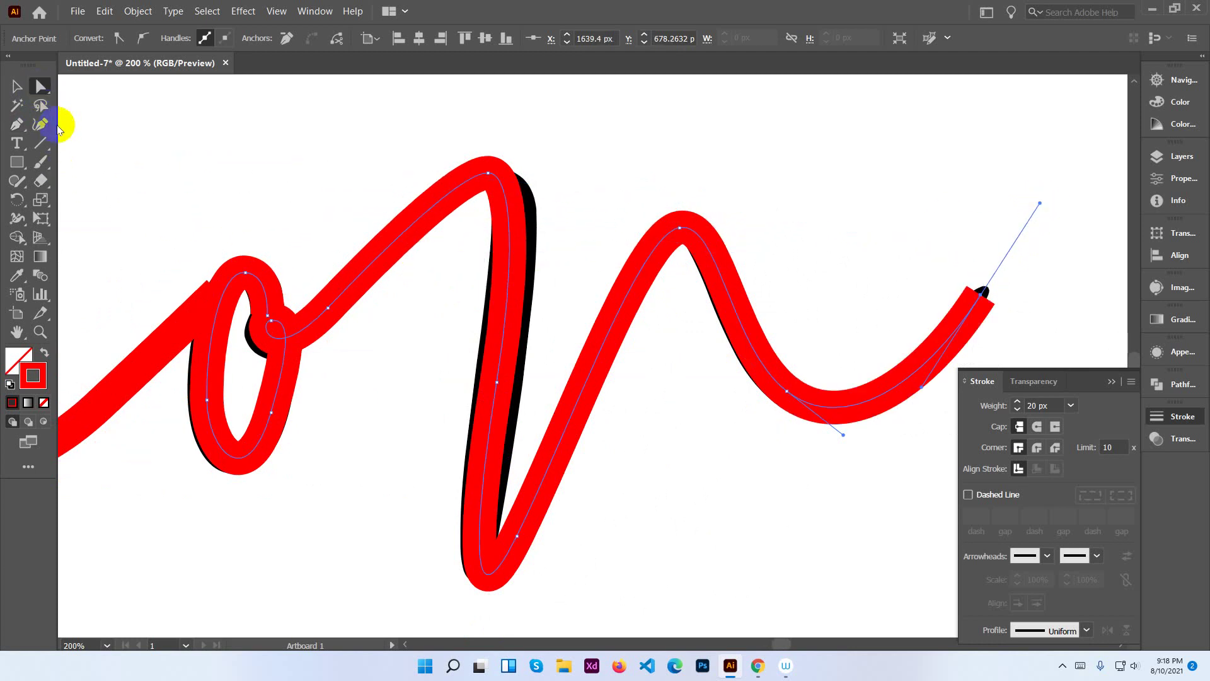
left_click(199, 287)
mouse_move(197, 315)
left_mouse_down()
mouse_move(224, 295)
mouse_move(271, 306)
left_mouse_up()
left_click(196, 249)
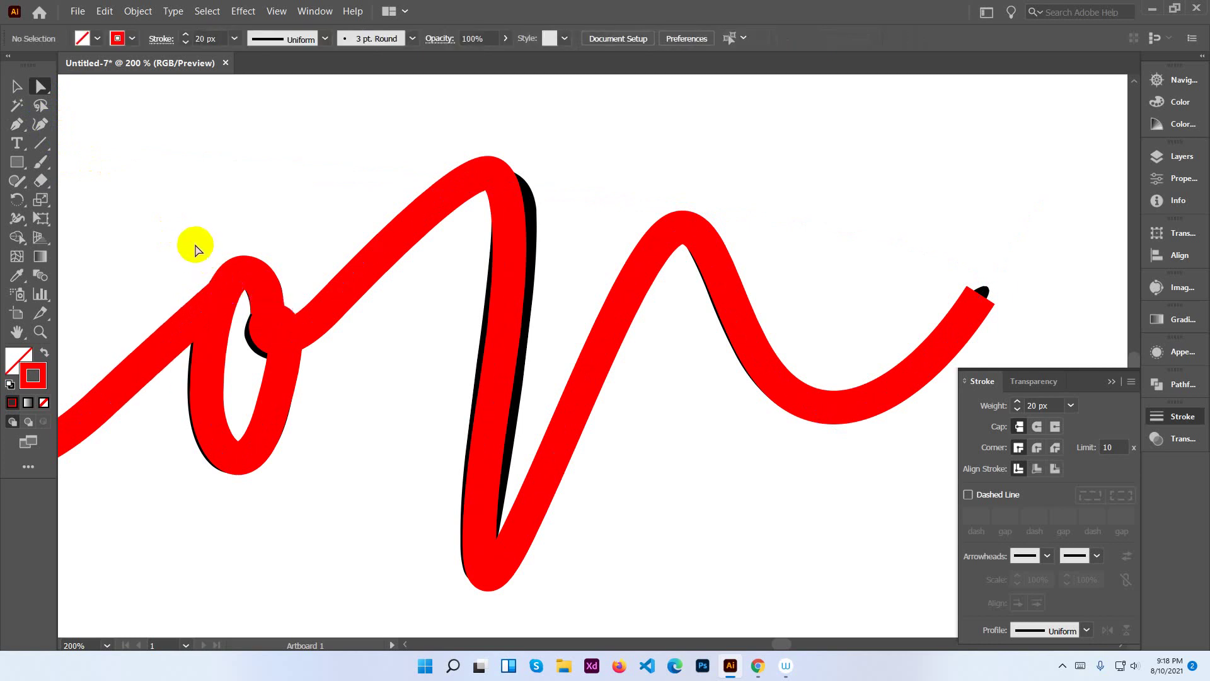
Hide the black compound-path letters in the Layers panel and zoom out to the full artboard.
key("ctrl+minus")
key("ctrl+minus")
key("ctrl+minus")
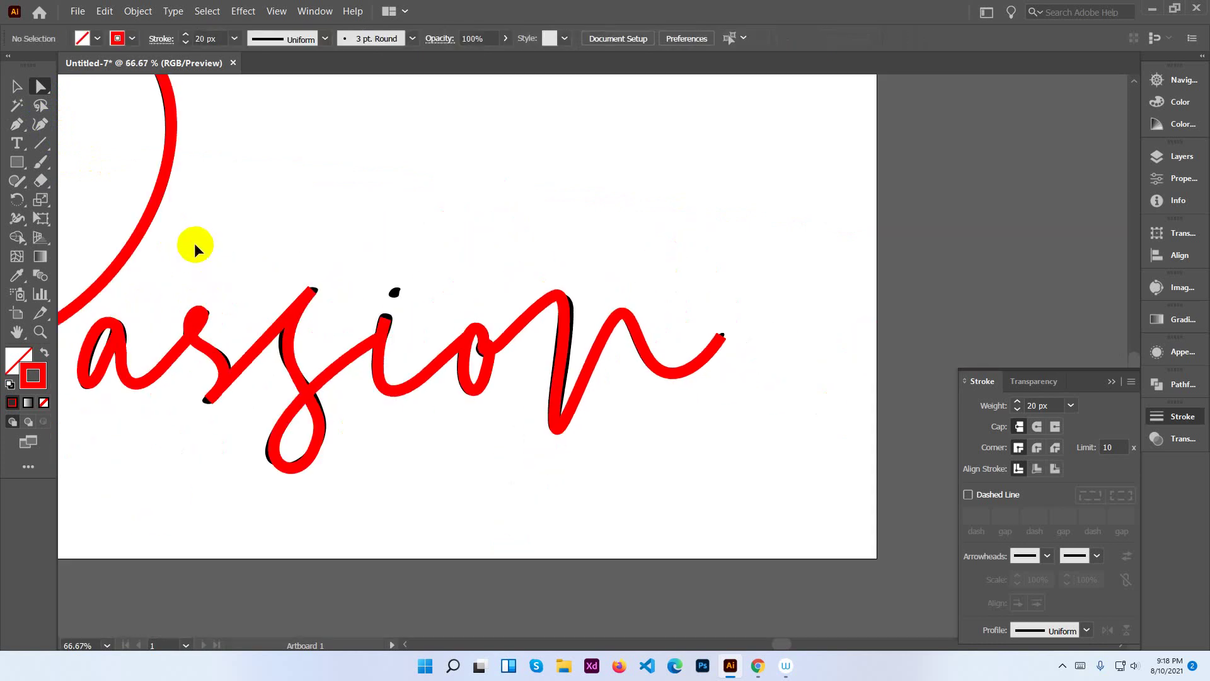
key("ctrl+plus")
key("ctrl+plus")
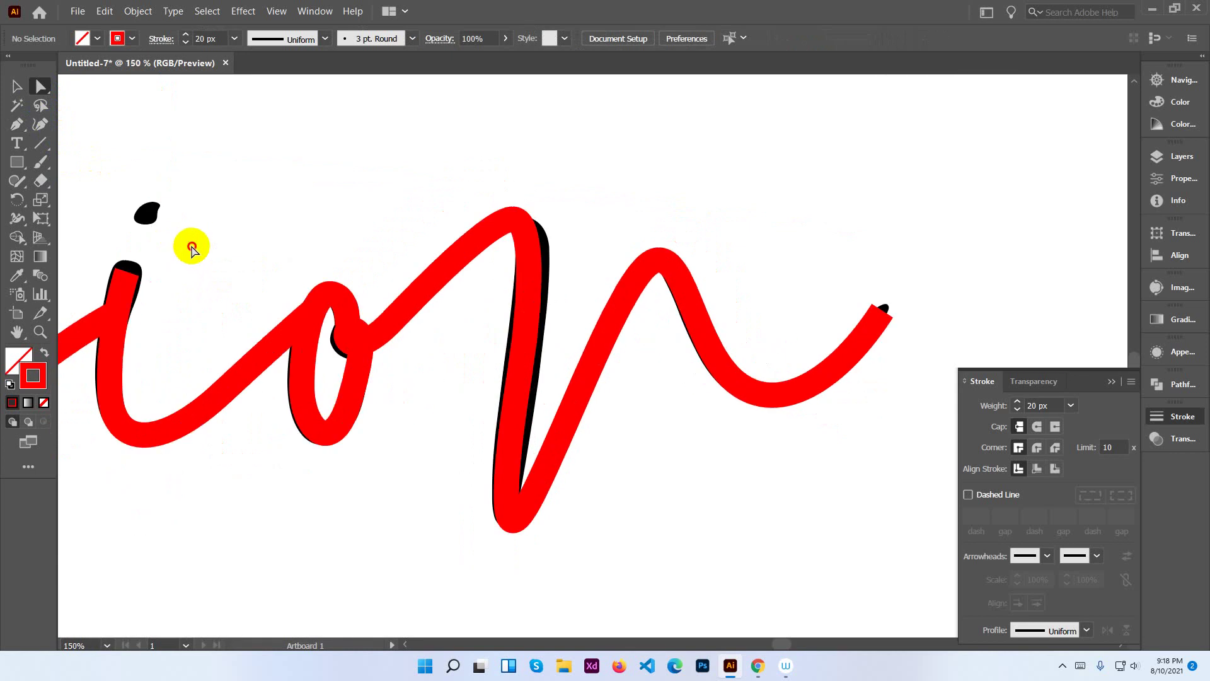
mouse_move(191, 247)
left_mouse_down()
mouse_move(400, 293)
mouse_move(363, 244)
left_mouse_up()
left_click_drag(231, 294, 548, 306)
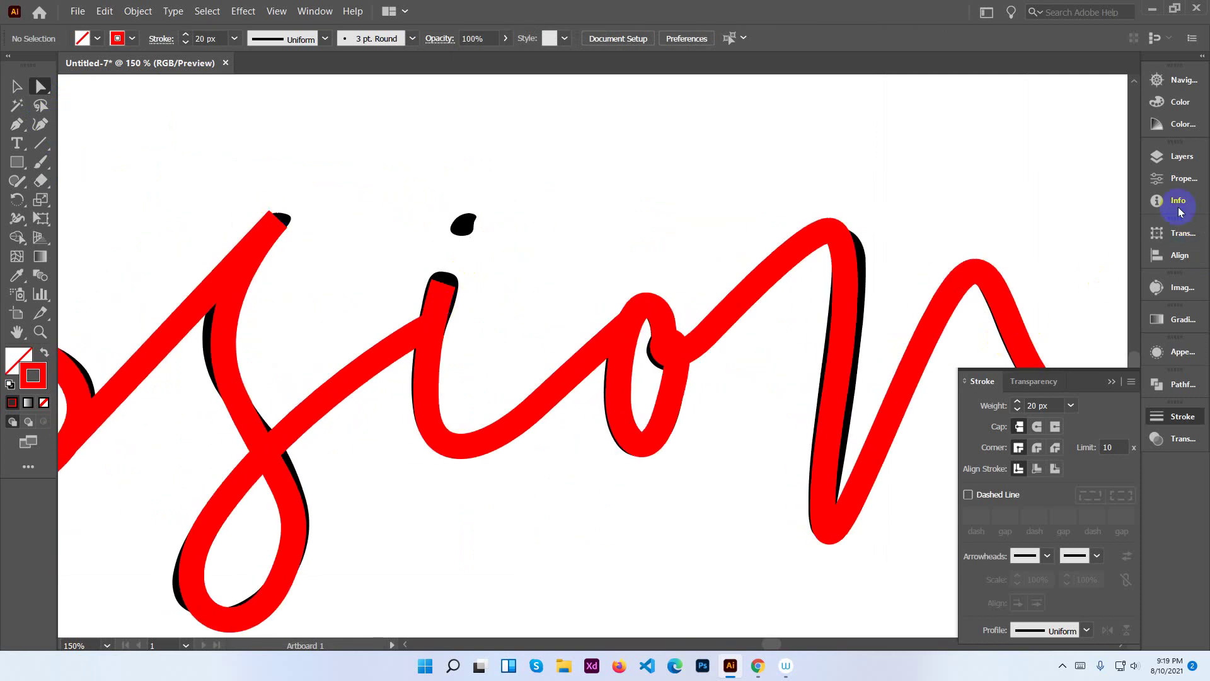
left_click(1183, 158)
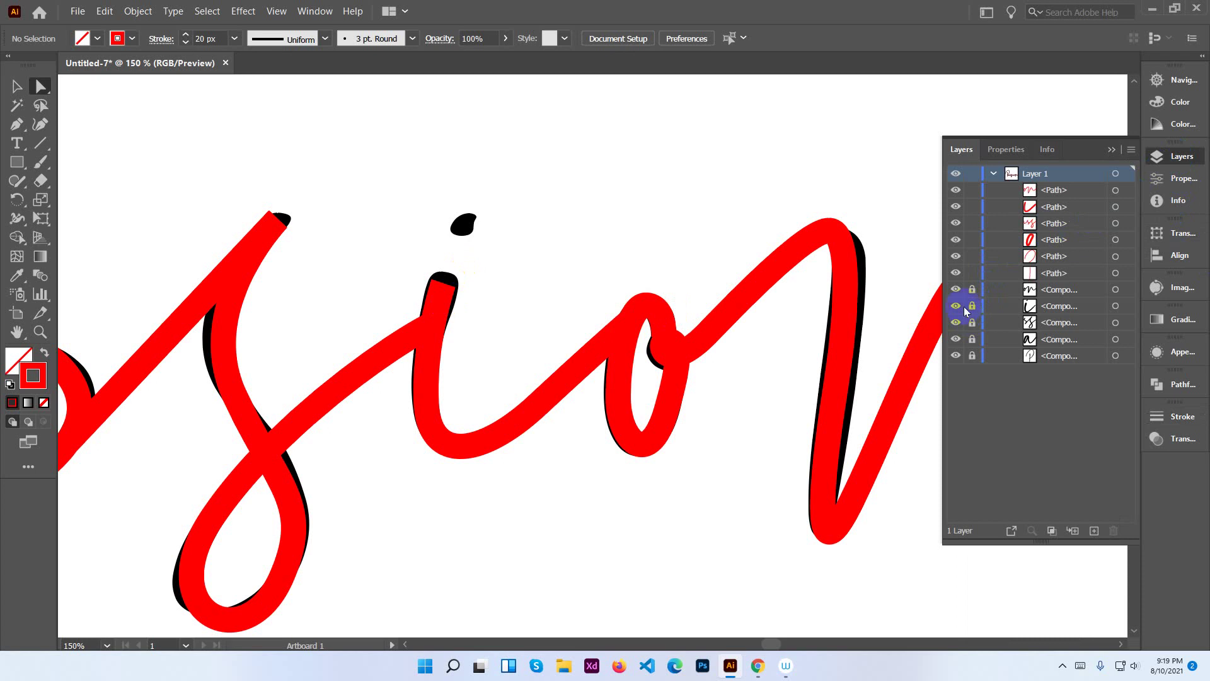
left_click_drag(956, 298, 958, 333)
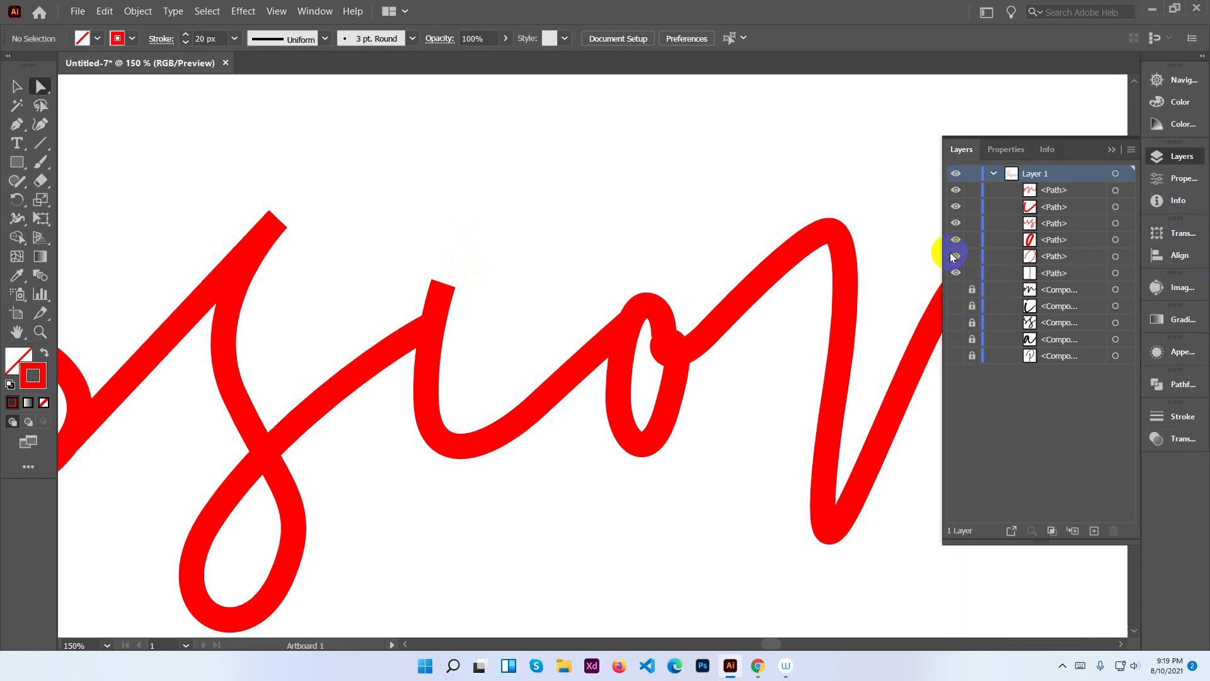
key("ctrl+minus")
key("ctrl+minus")
key("ctrl+minus")
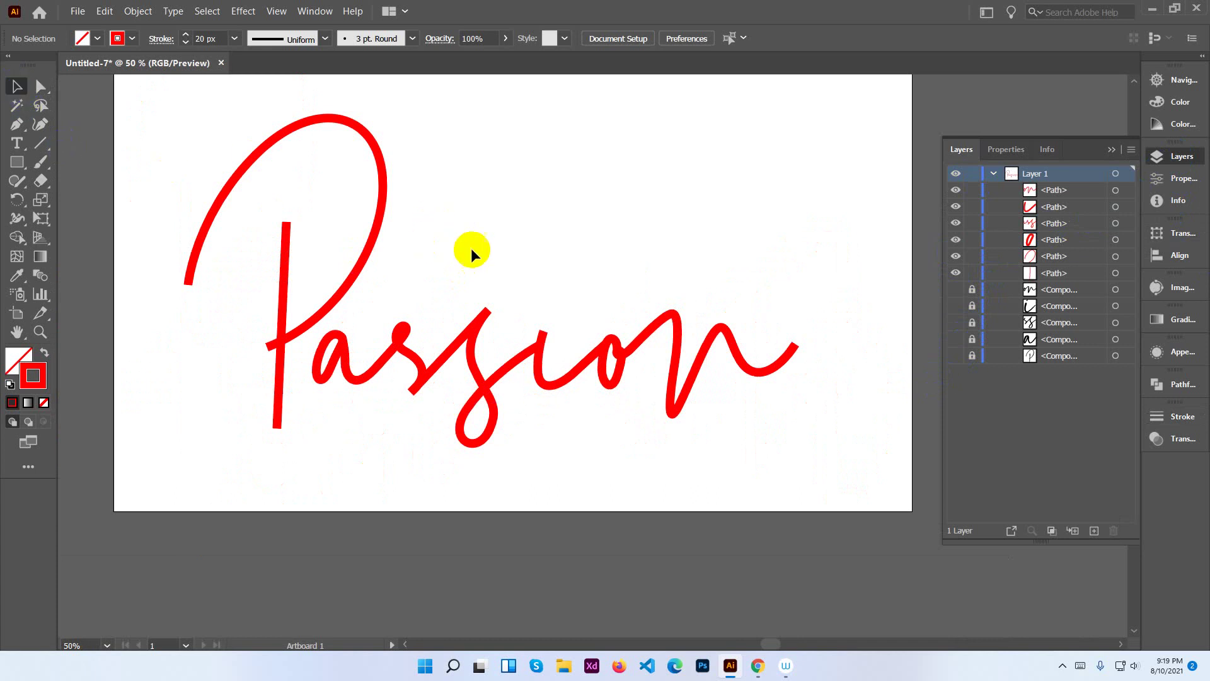
Group all the red Passion strokes and make the black lettering visible again.
left_click_drag(824, 433, 176, 202)
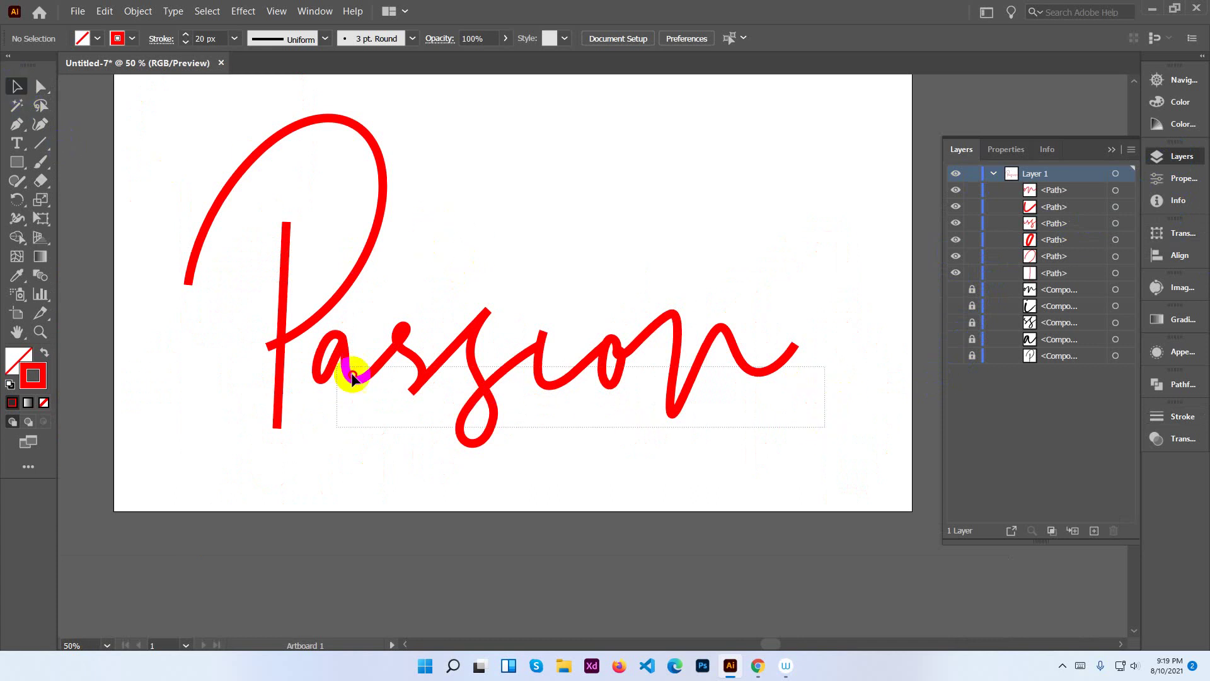
right_click(380, 235)
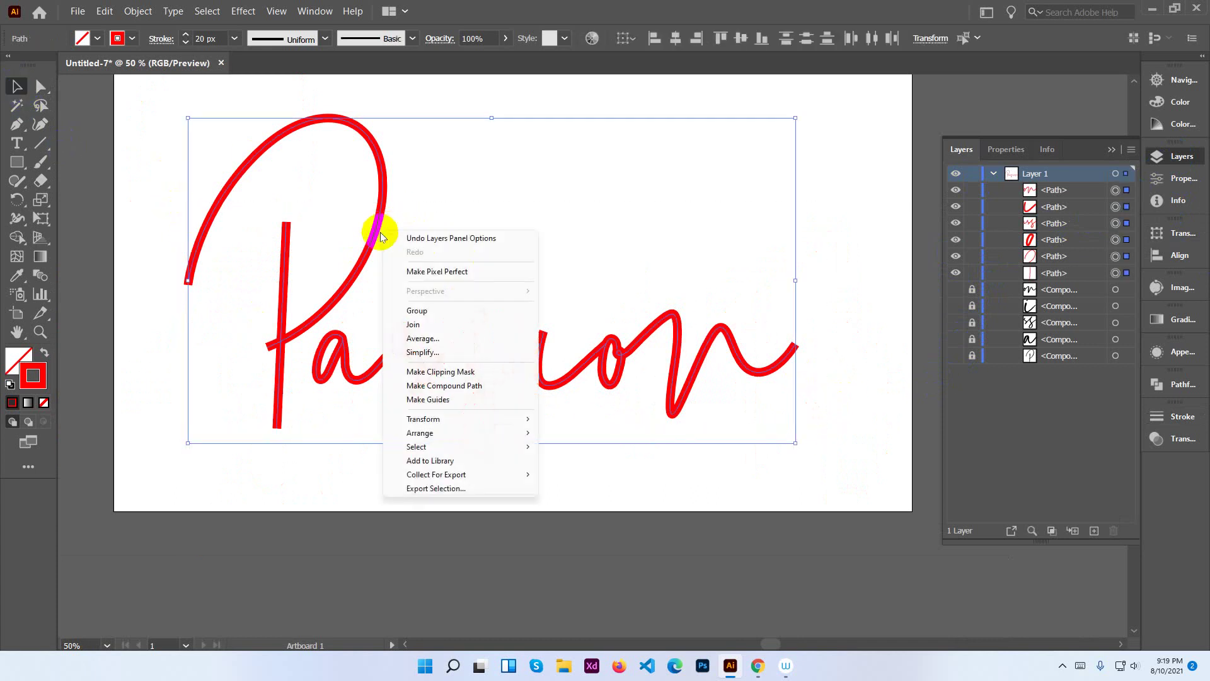
left_click(417, 310)
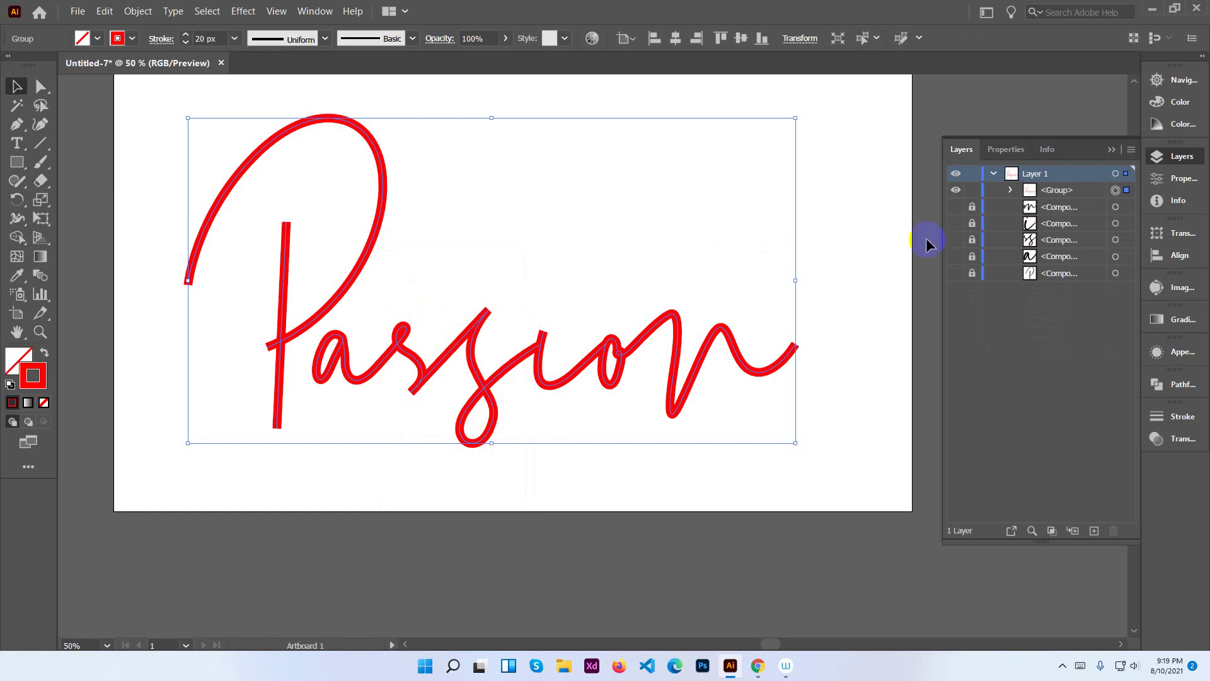
left_click_drag(961, 272, 969, 249)
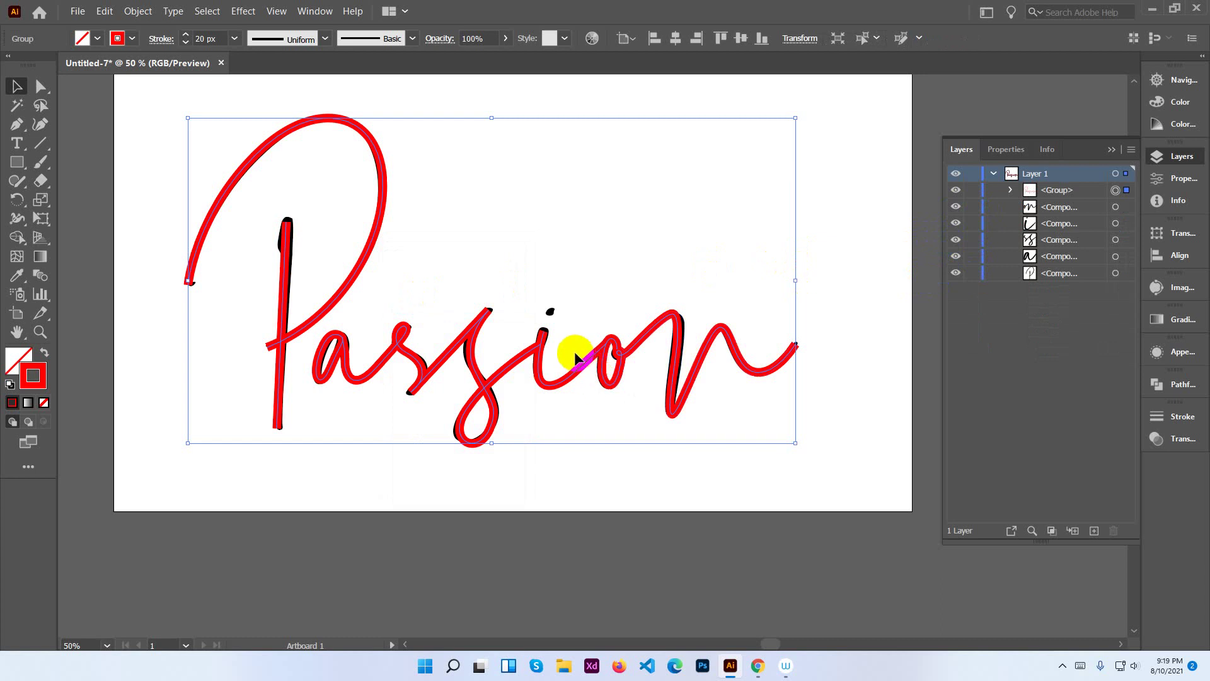
Move the red group up and right off the black lettering, then select both.
scroll(567, 327, "up", 3)
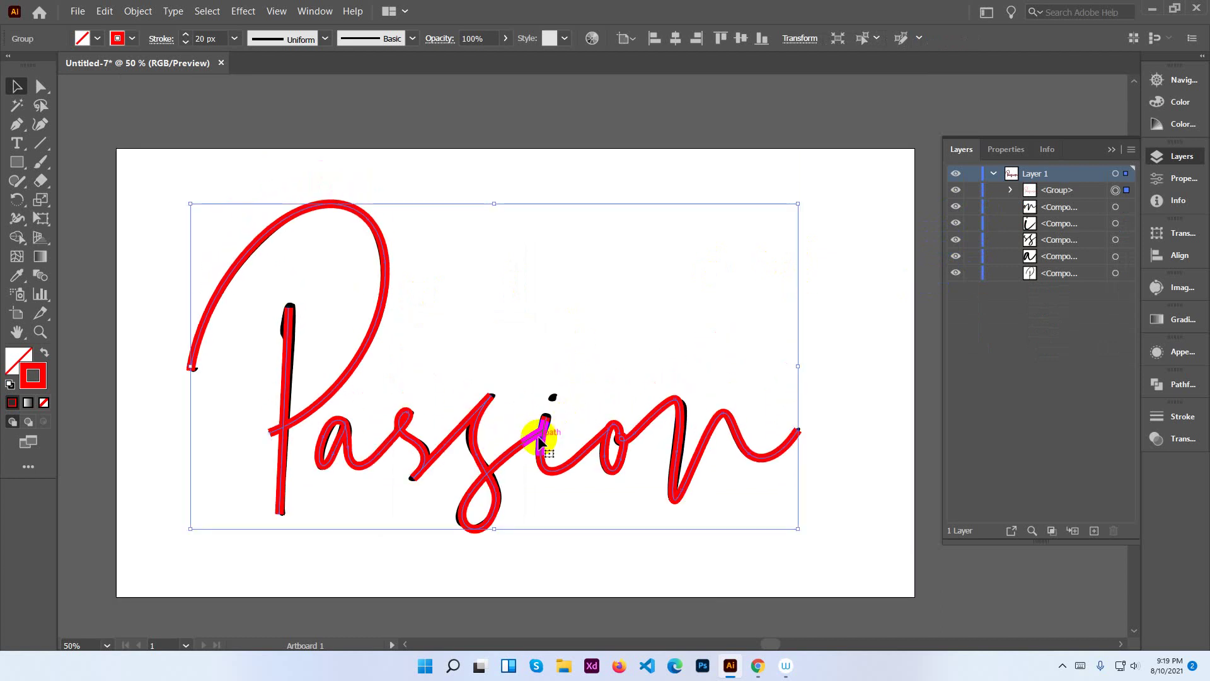
left_click_drag(539, 443, 553, 335)
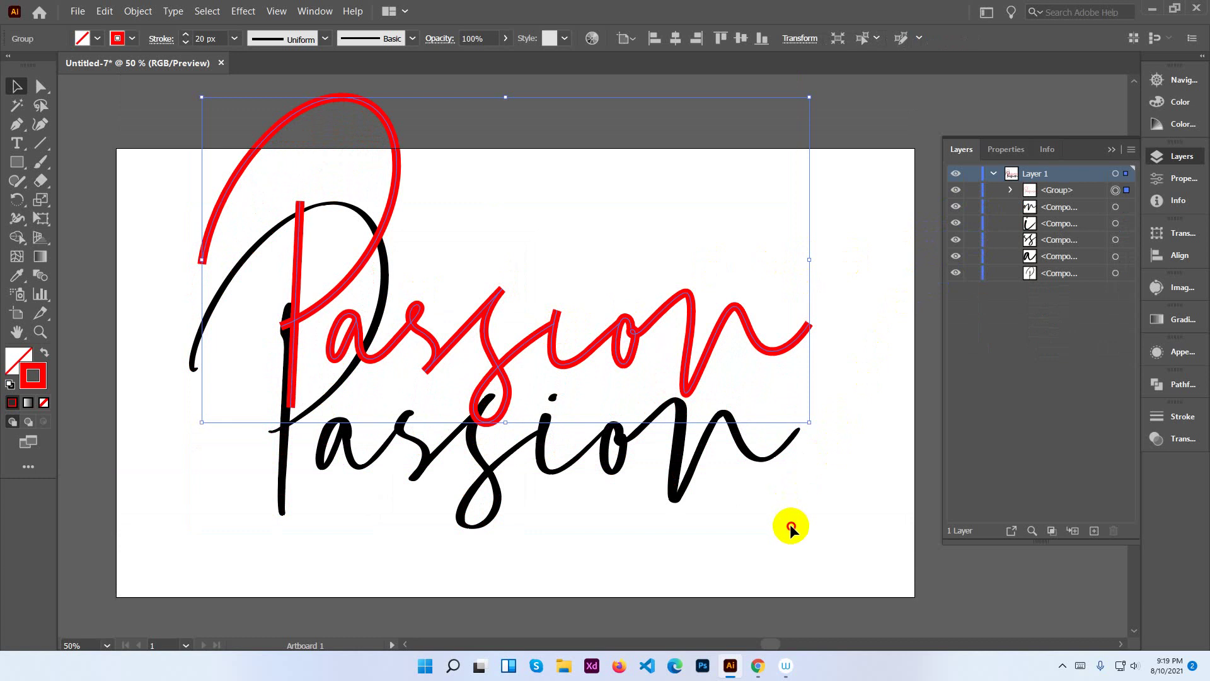
left_click_drag(391, 498, 262, 457)
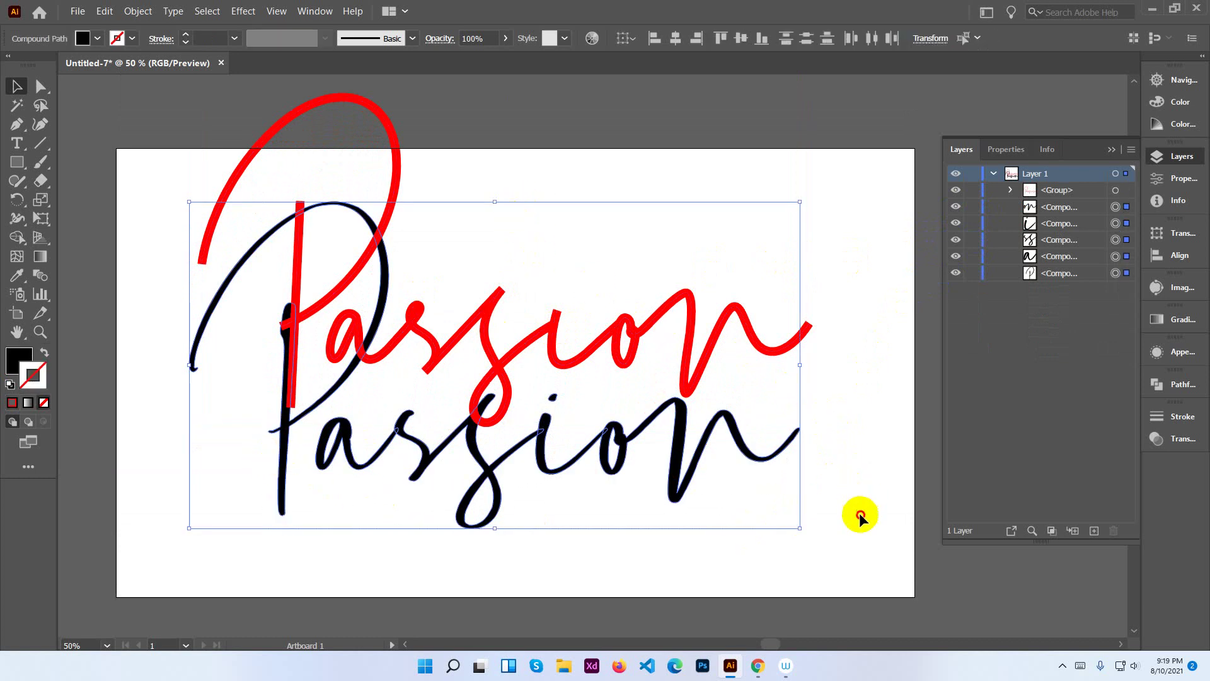
left_click(269, 153, "shift")
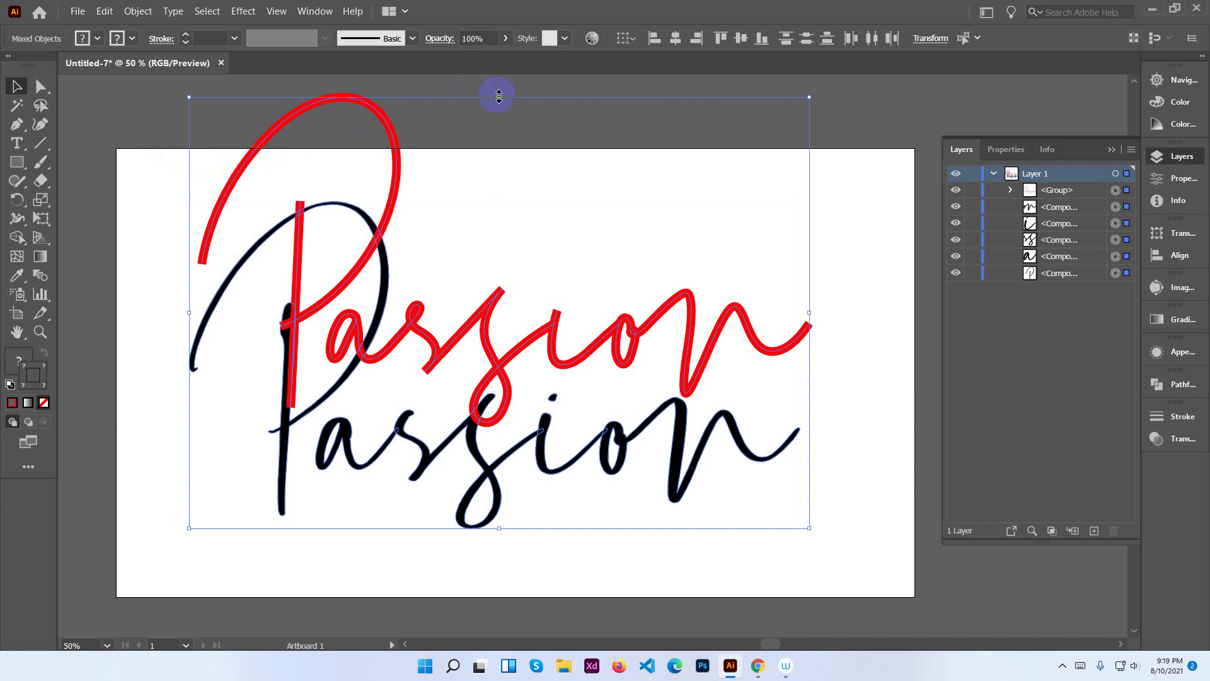
Scale both Passion words down and move the black Passion lower on the artboard.
left_click_drag(498, 97, 501, 254)
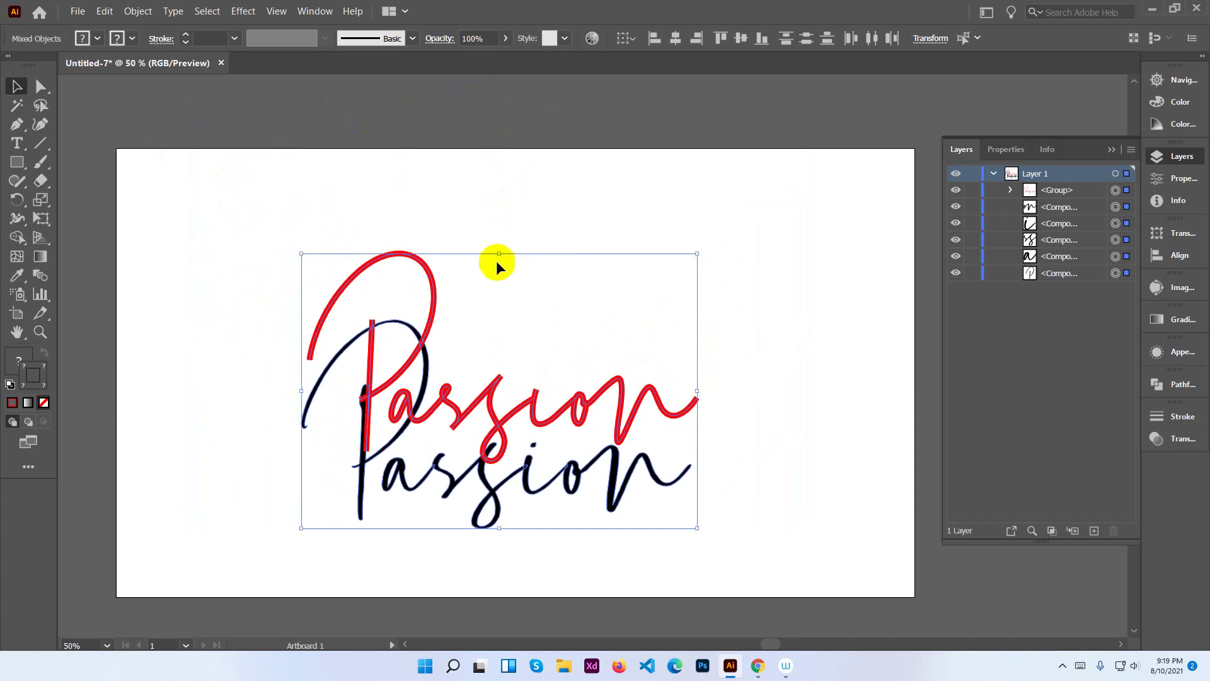
left_click(499, 327)
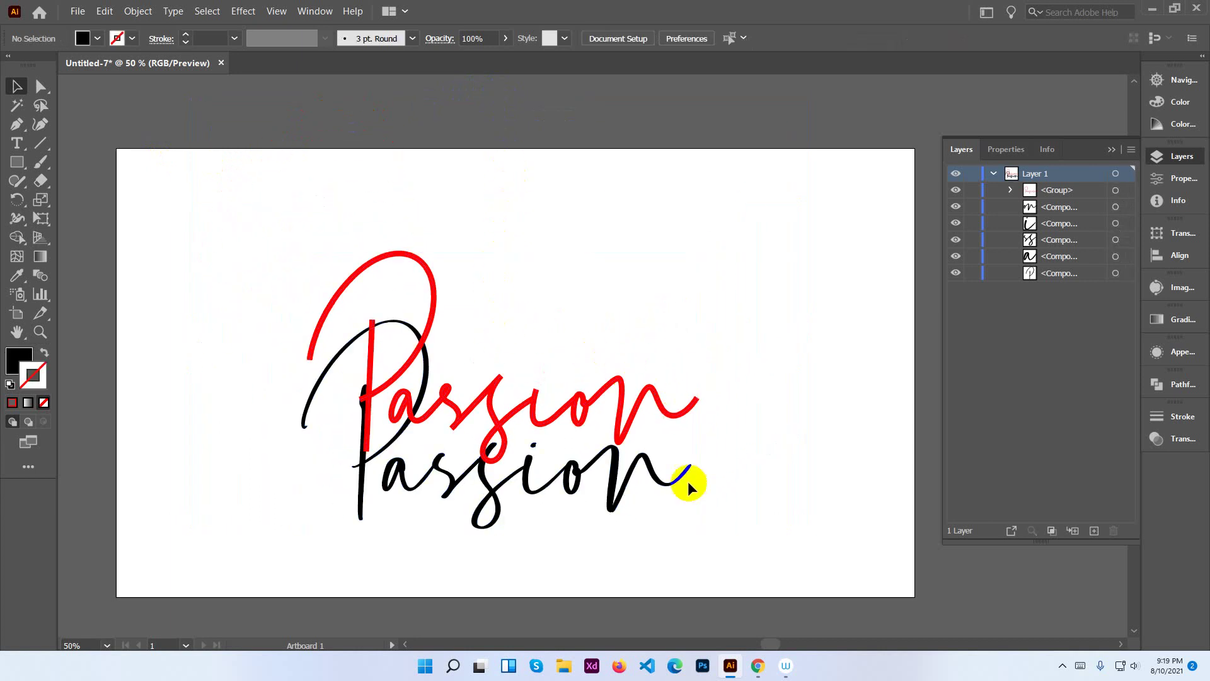
left_click_drag(715, 550, 331, 486)
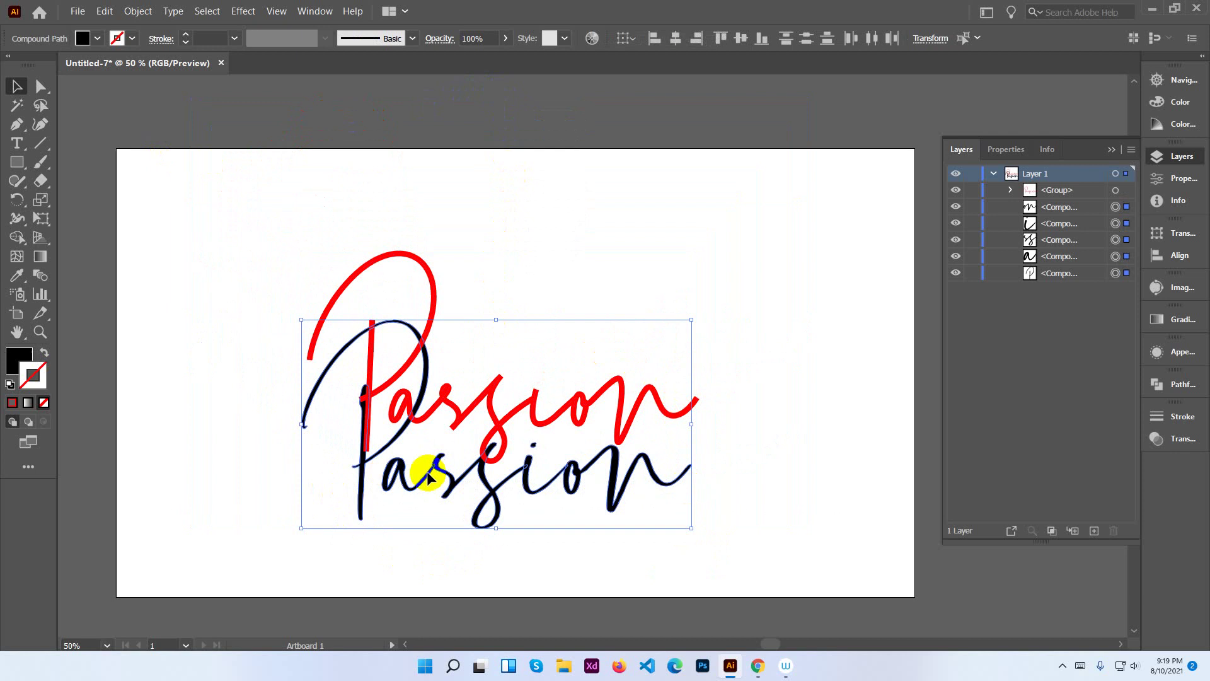
left_click_drag(445, 478, 435, 529)
Reselect the black Passion letter shapes and group them with Ctrl+G.
right_click(438, 528)
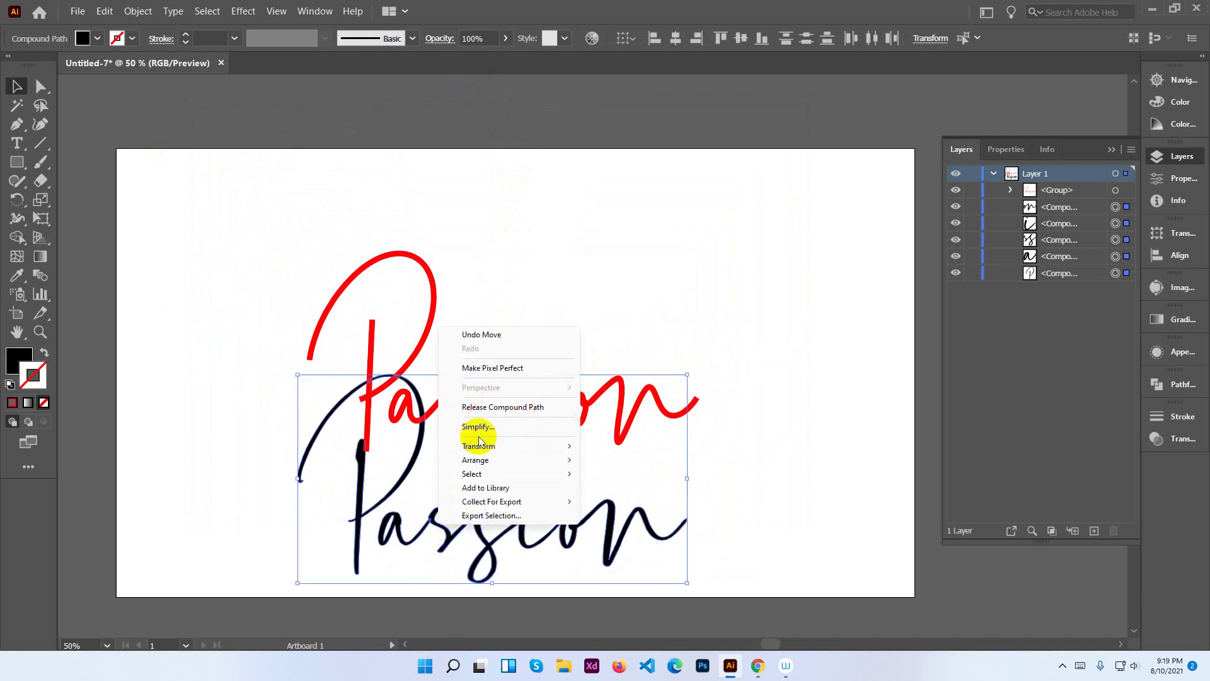
left_click(610, 329)
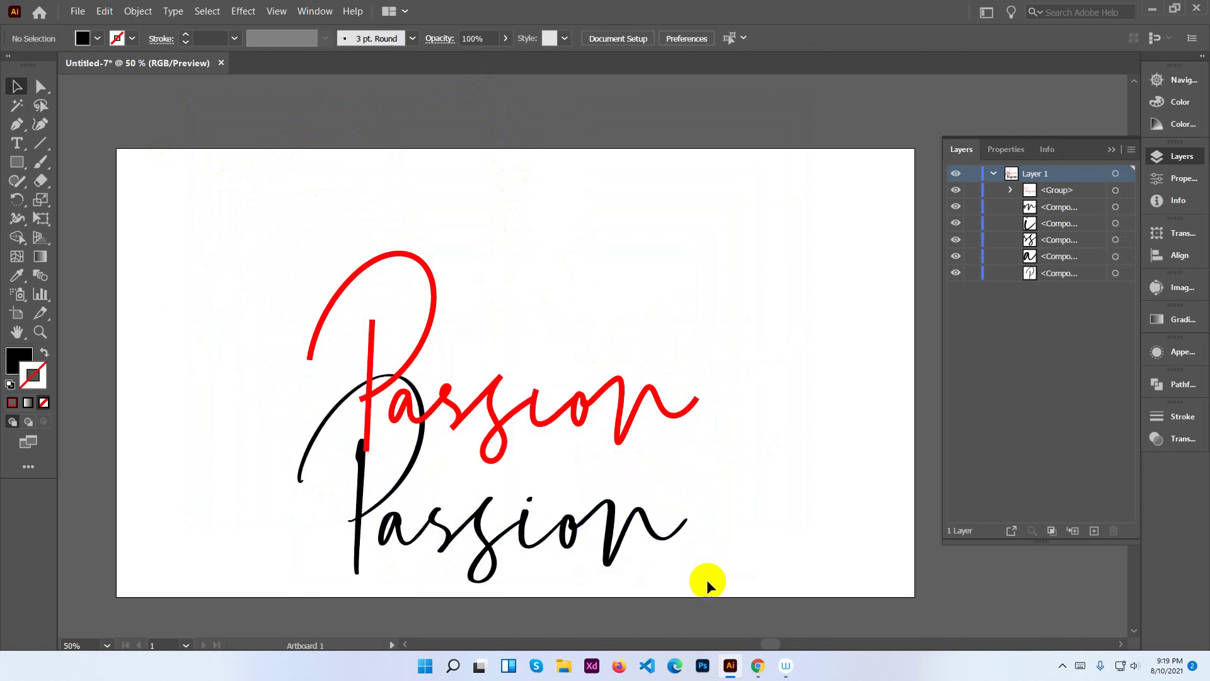
left_click_drag(706, 579, 444, 561)
left_click_drag(342, 511, 328, 498)
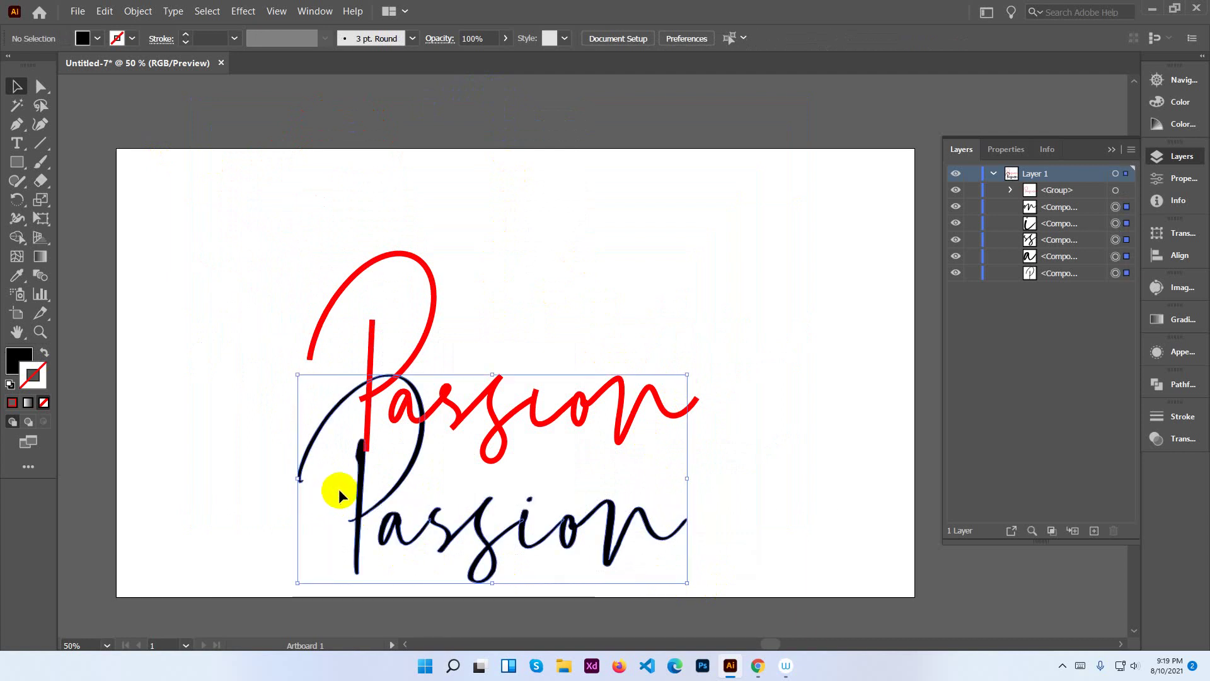
key("ctrl+g")
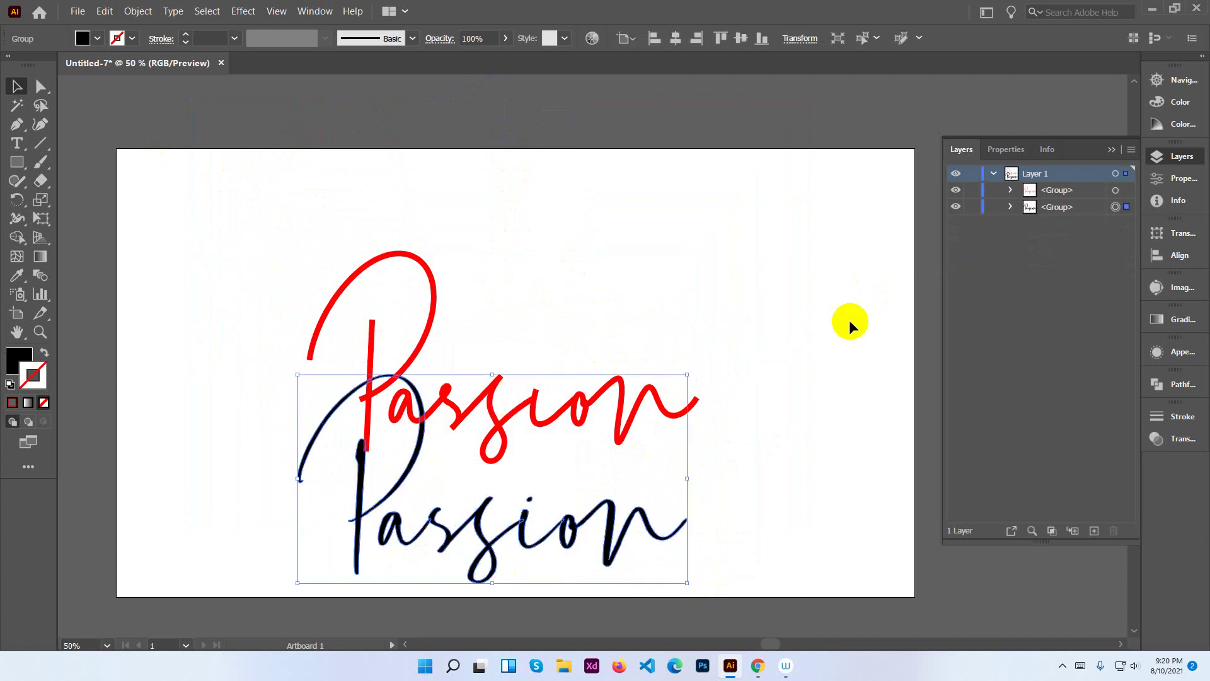
left_click(759, 373)
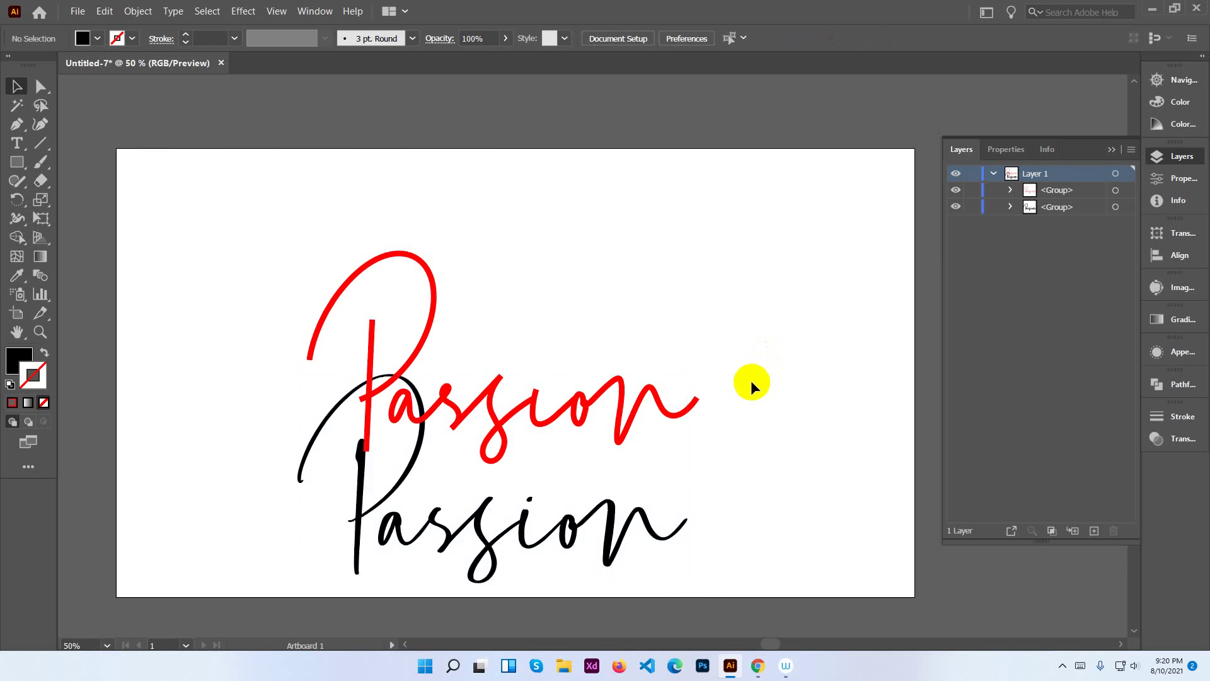
Move the red Passion group up and right, then fit the artboard in the window.
left_click_drag(715, 421, 429, 308)
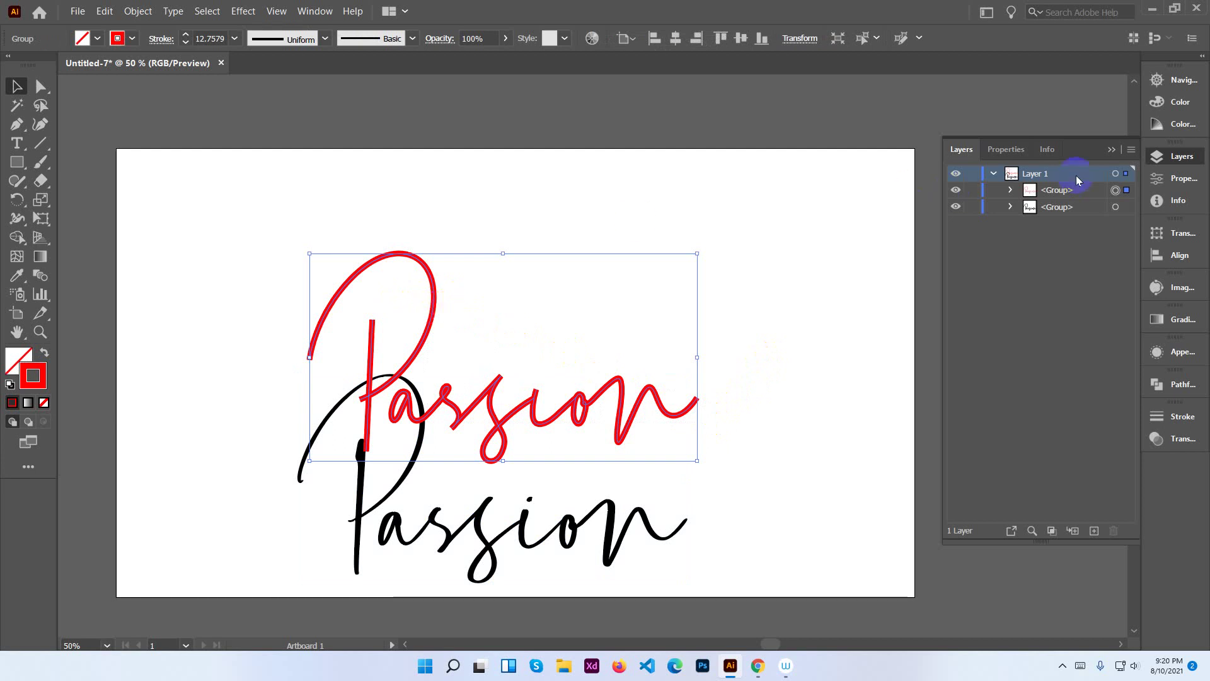
left_click_drag(532, 411, 609, 328)
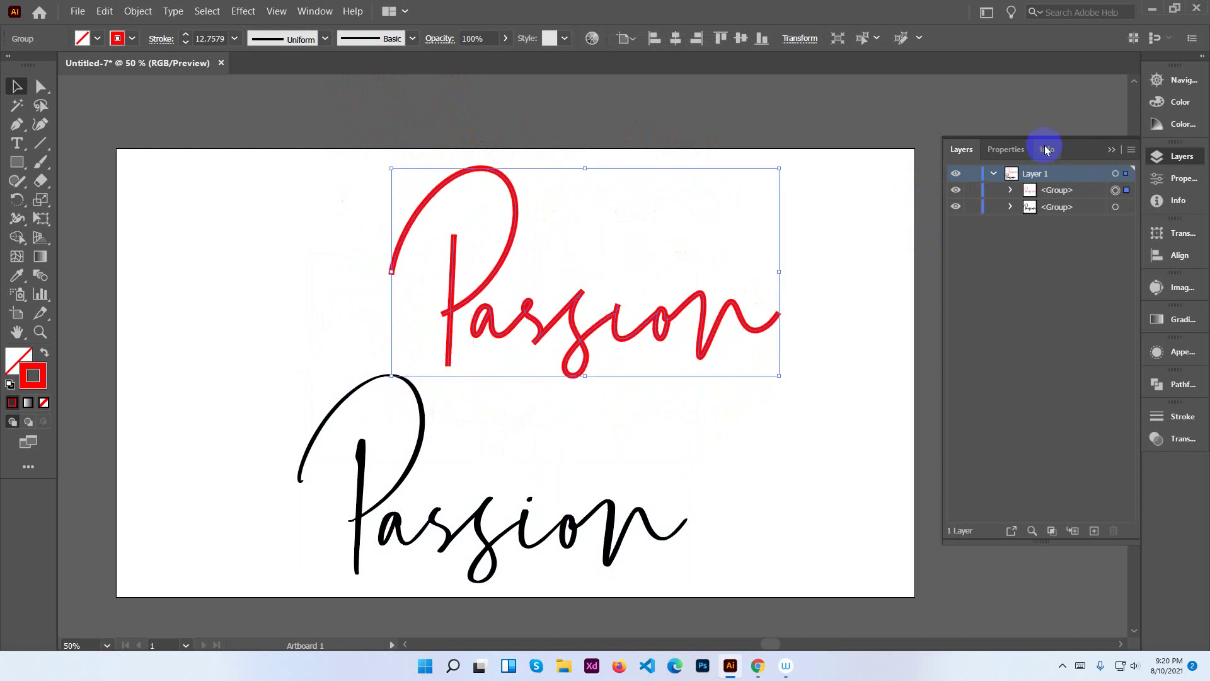
left_click(1110, 147)
key("ctrl+0")
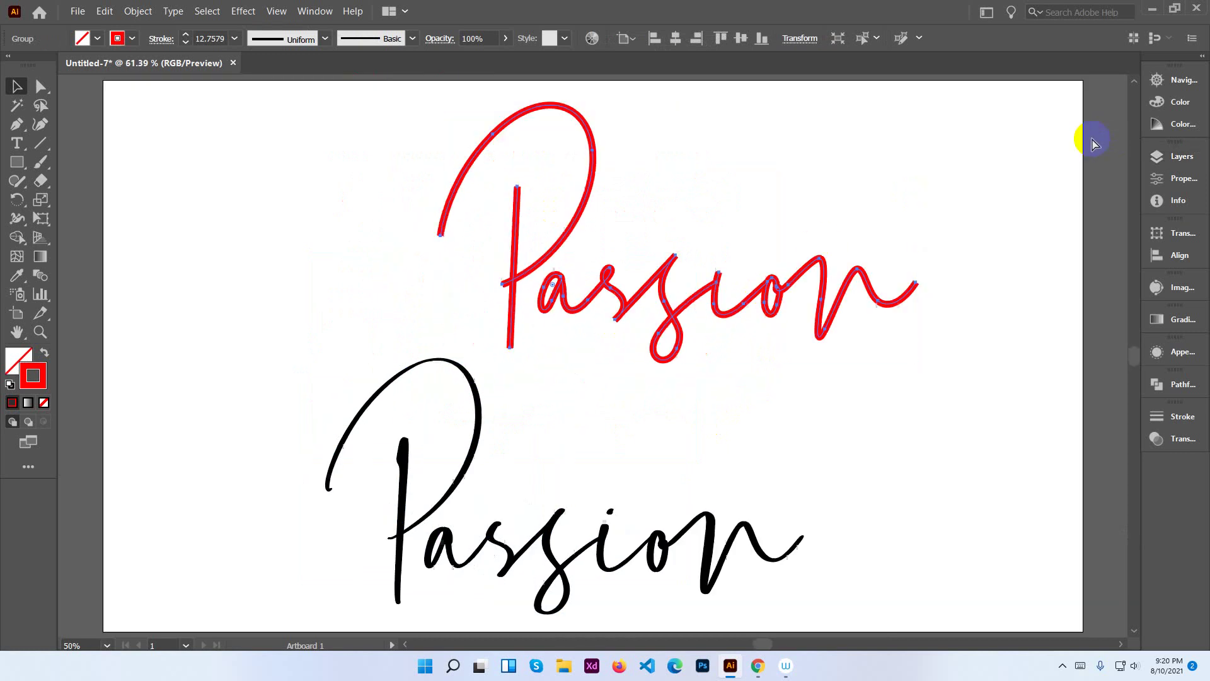
left_click(1007, 237)
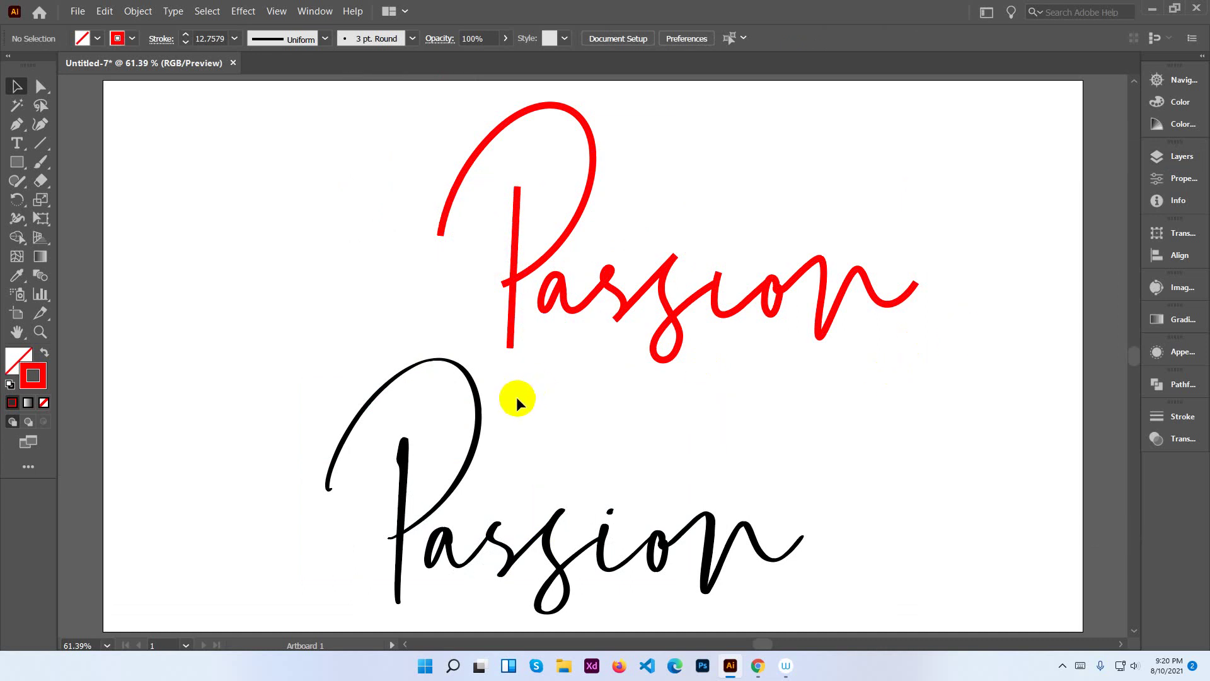
Shift the black Passion group left and up, then select the red lettering.
left_click(484, 436)
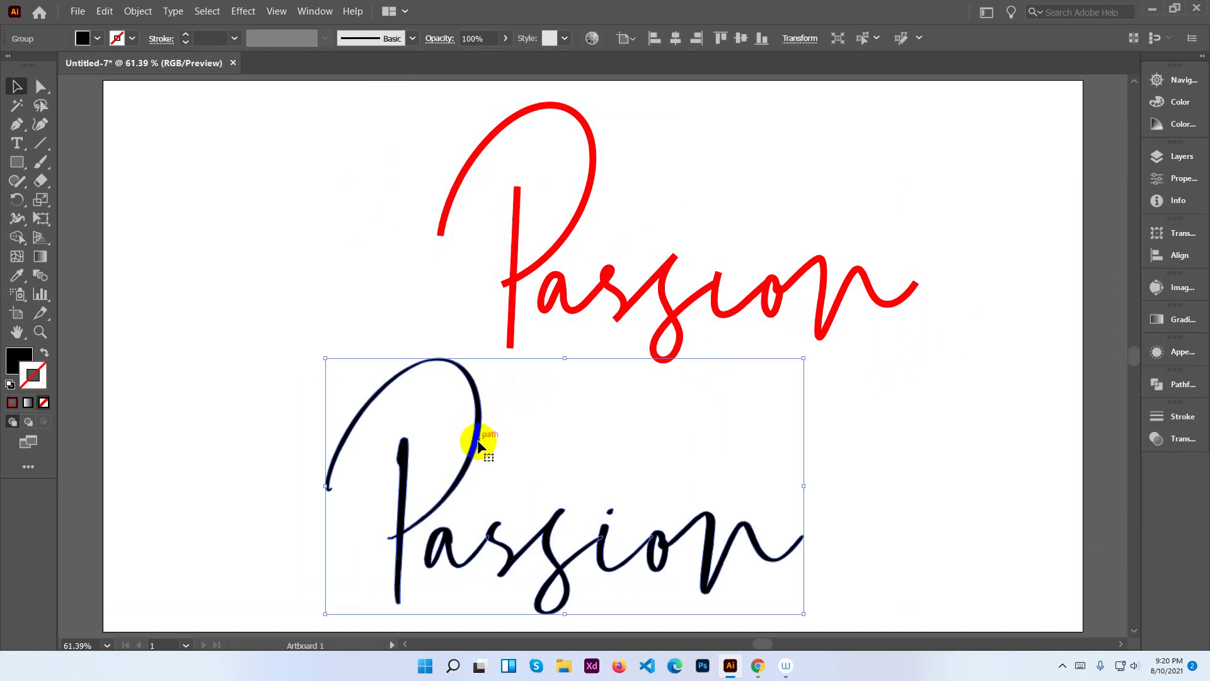
left_click_drag(478, 443, 371, 427)
left_click(622, 399)
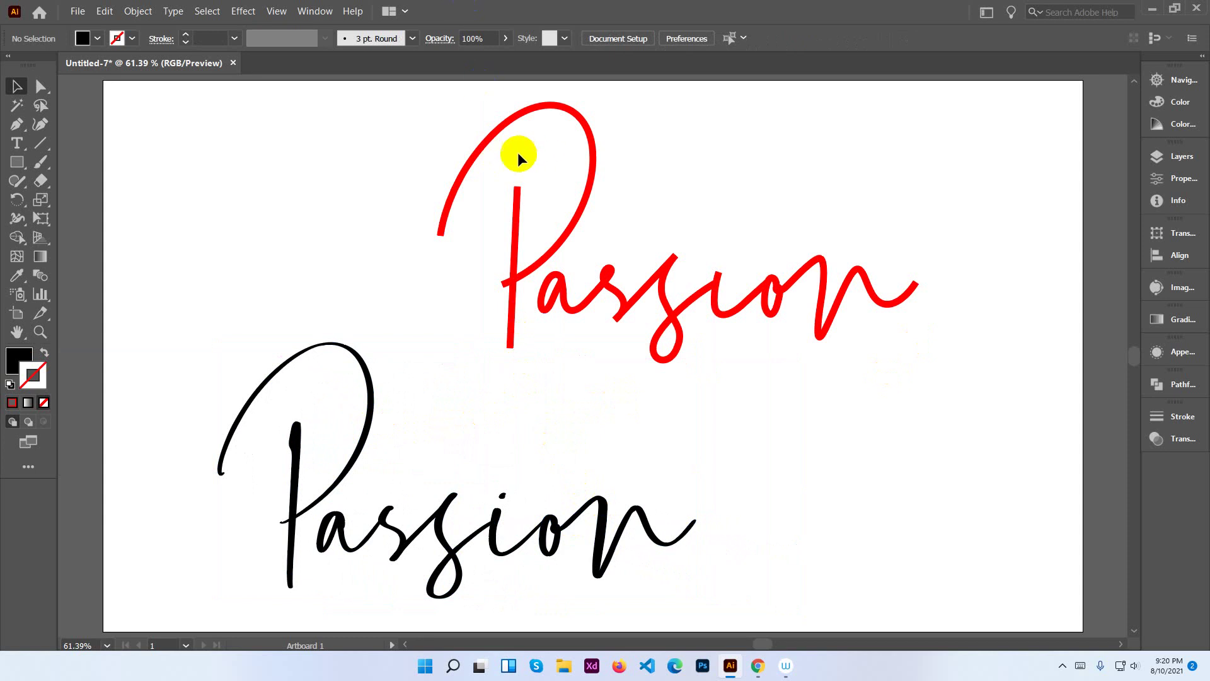
mouse_move(447, 145)
left_mouse_down()
mouse_move(786, 305)
mouse_move(886, 302)
left_mouse_up()
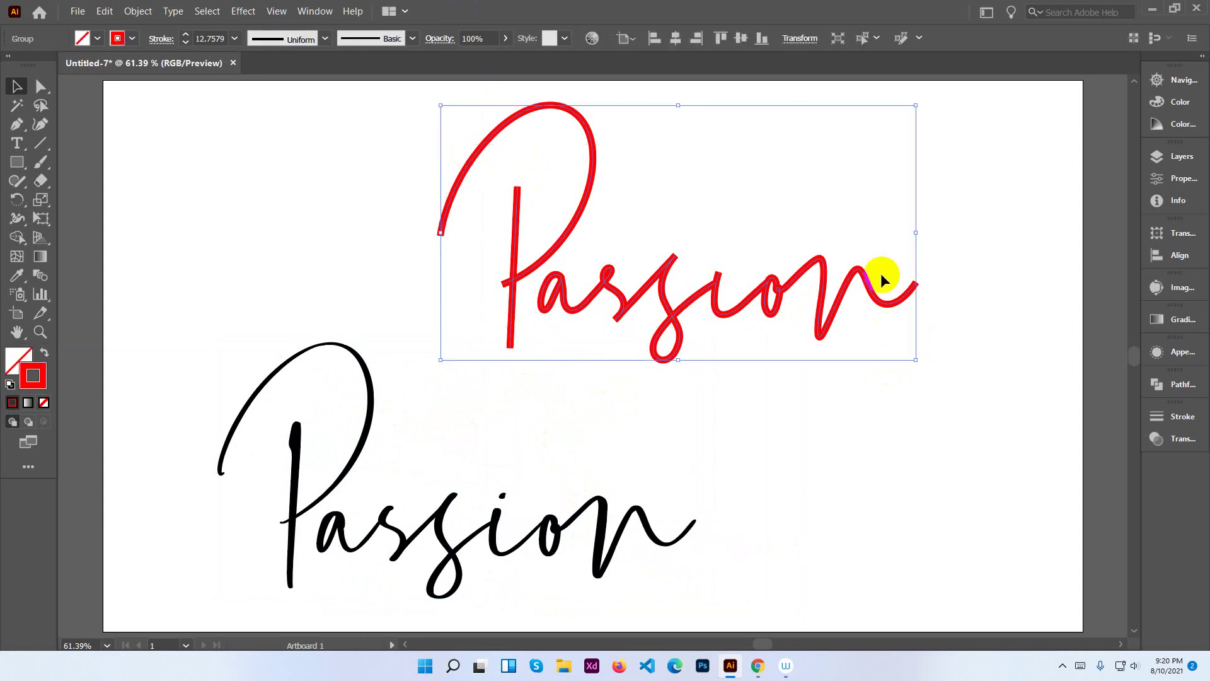
Set the upper Passion stroke colour to black (000000), then select the lower Passion group.
left_click(1175, 104)
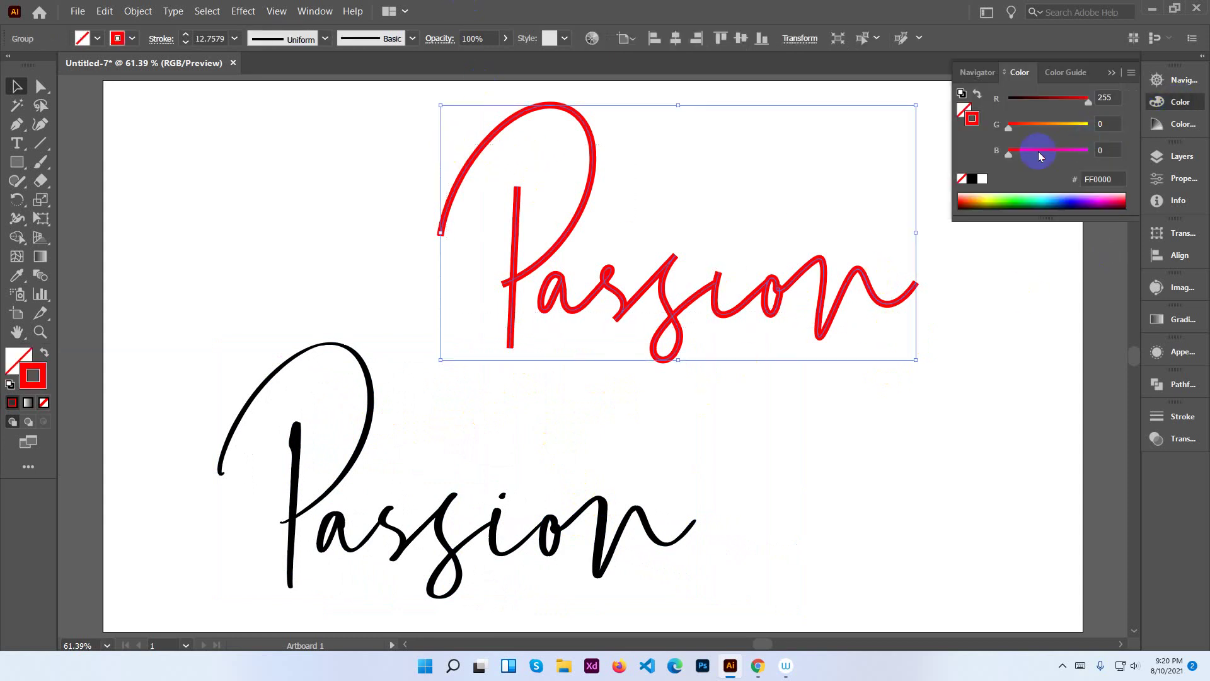
left_click(1011, 99)
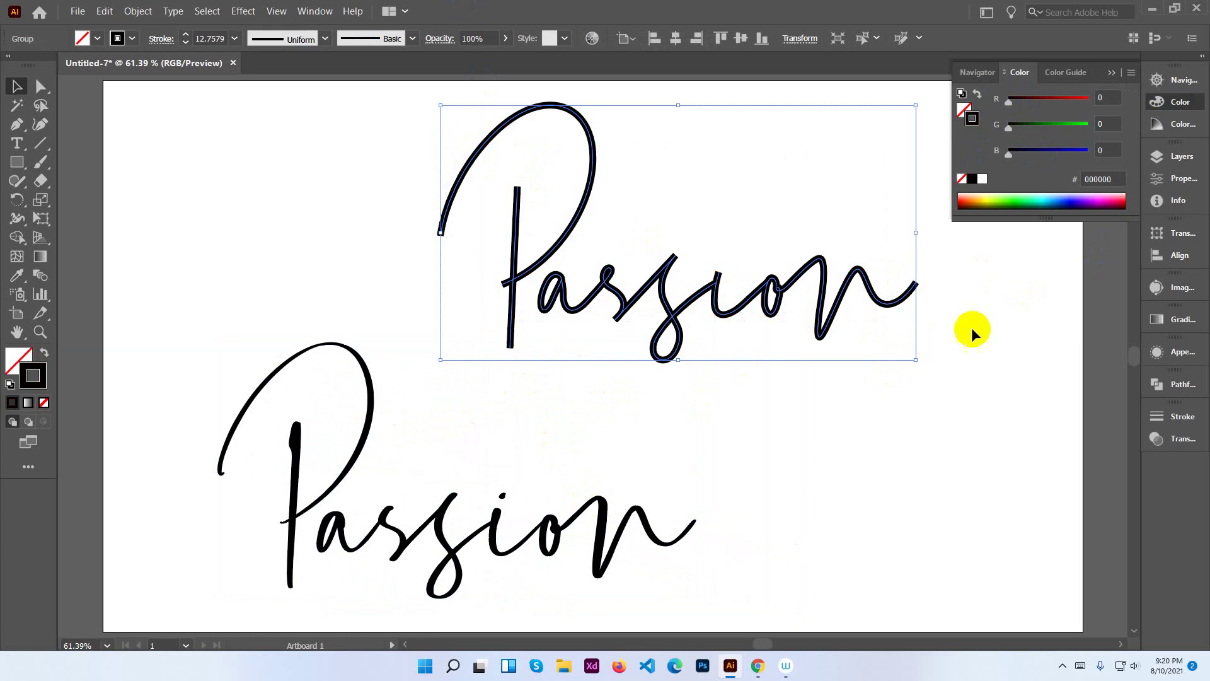
left_click(927, 411)
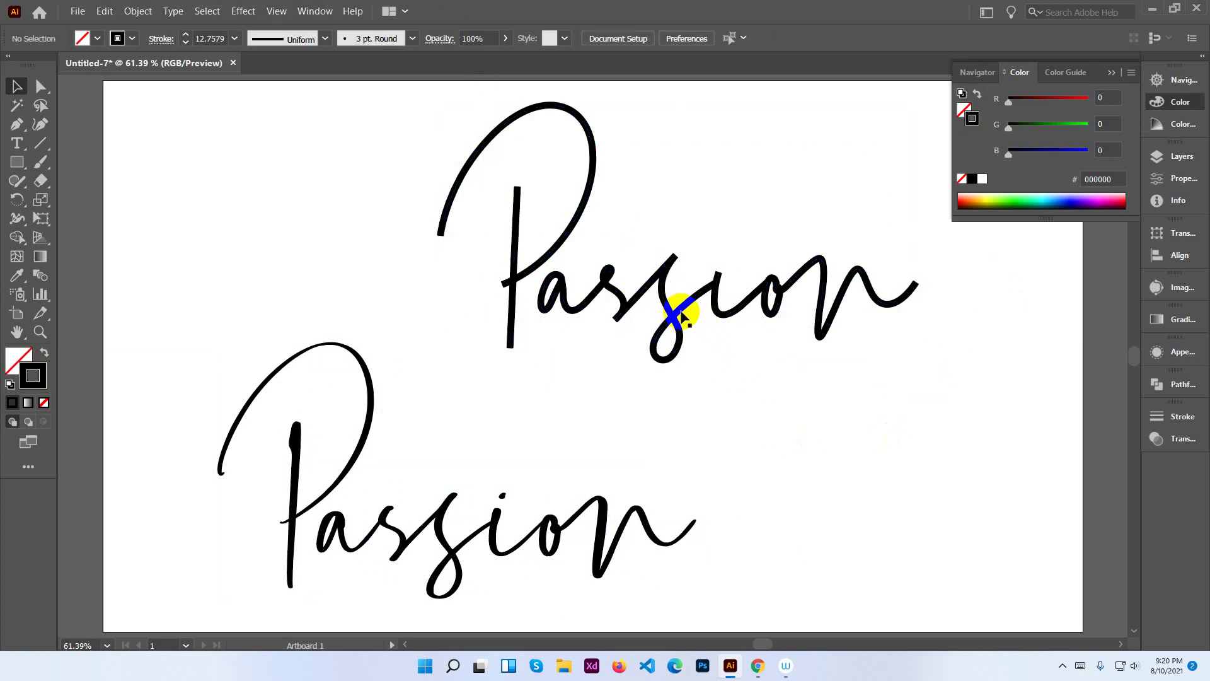
left_click(500, 512)
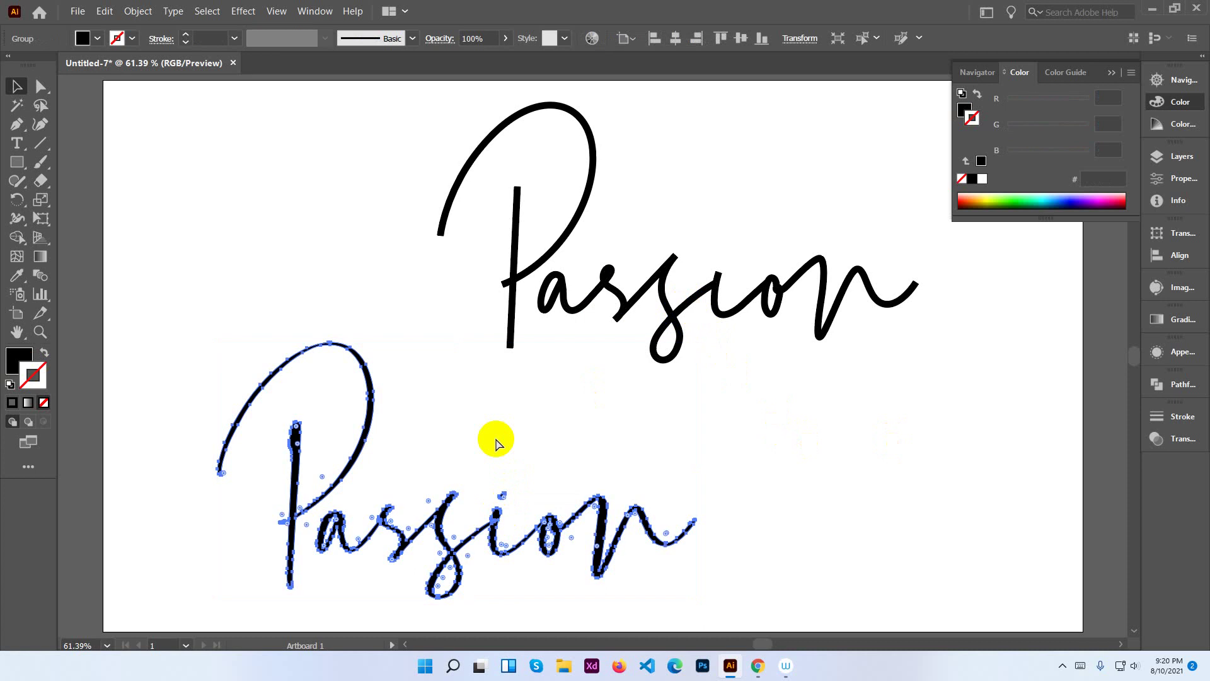
Zoom in and pan along the lower Passion lettering from the P through the final 'ion'.
scroll(496, 440, "up", 3)
scroll(496, 440, "up", 3)
mouse_move(497, 438)
left_mouse_down()
mouse_move(619, 251)
mouse_move(713, 297)
left_mouse_up()
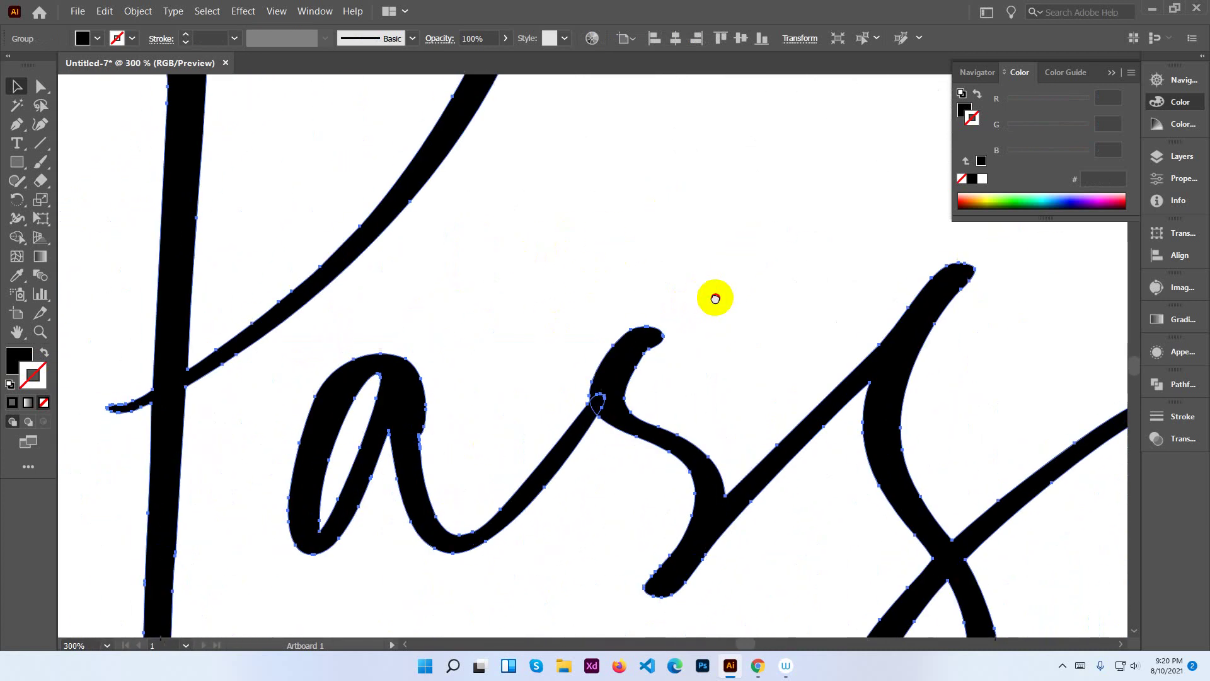
left_click(546, 263)
left_click_drag(508, 257, 493, 558)
mouse_move(613, 112)
left_mouse_down()
mouse_move(611, 422)
mouse_move(908, 330)
left_mouse_up()
left_click_drag(730, 464, 674, 377)
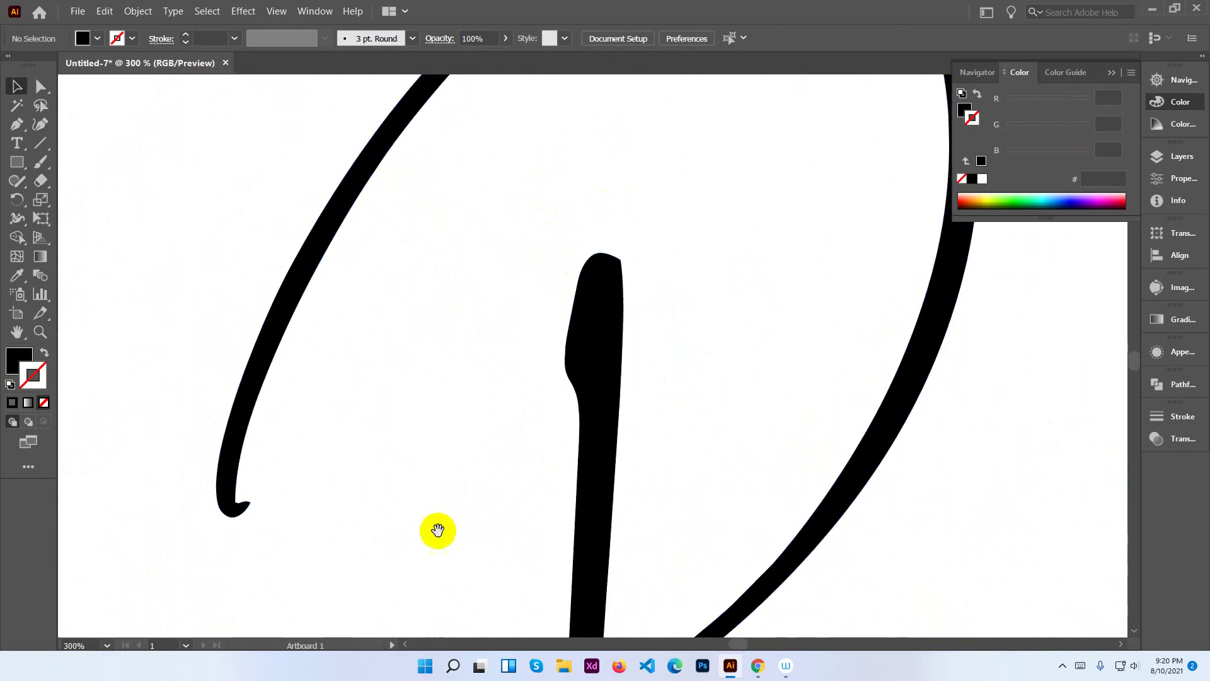
left_click_drag(511, 483, 462, 486)
left_click_drag(694, 366, 658, 380)
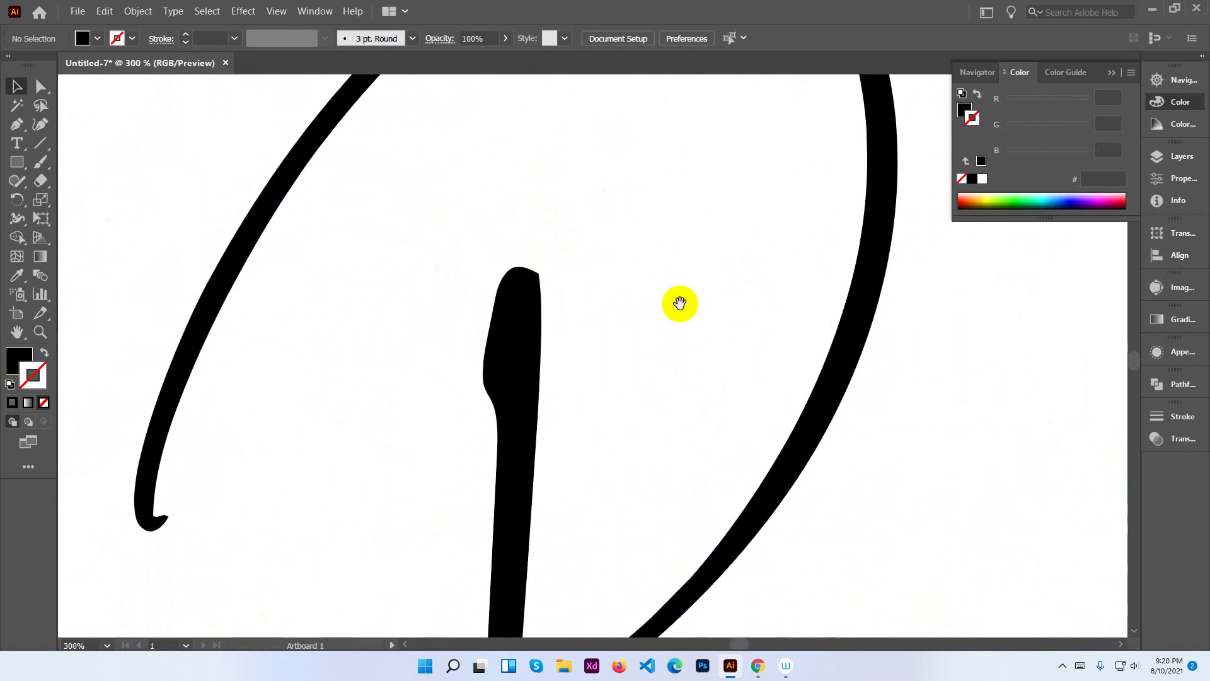
left_click_drag(708, 283, 472, 302)
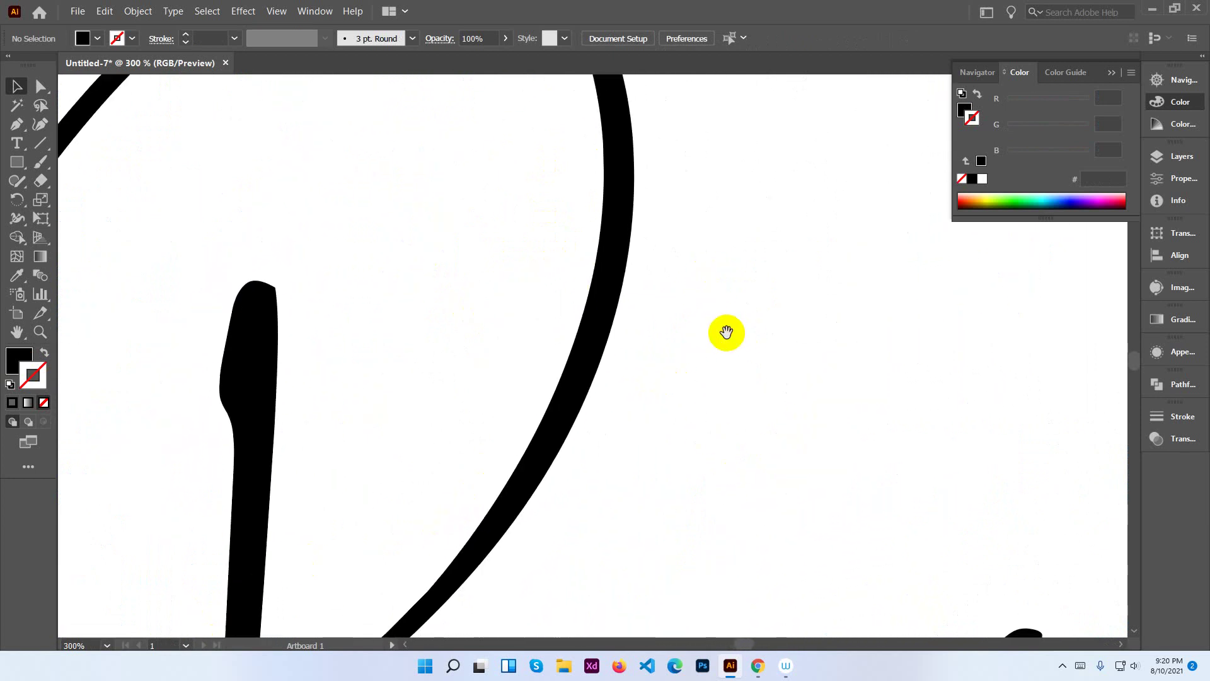
left_click_drag(765, 359, 459, 235)
left_click_drag(609, 359, 448, 216)
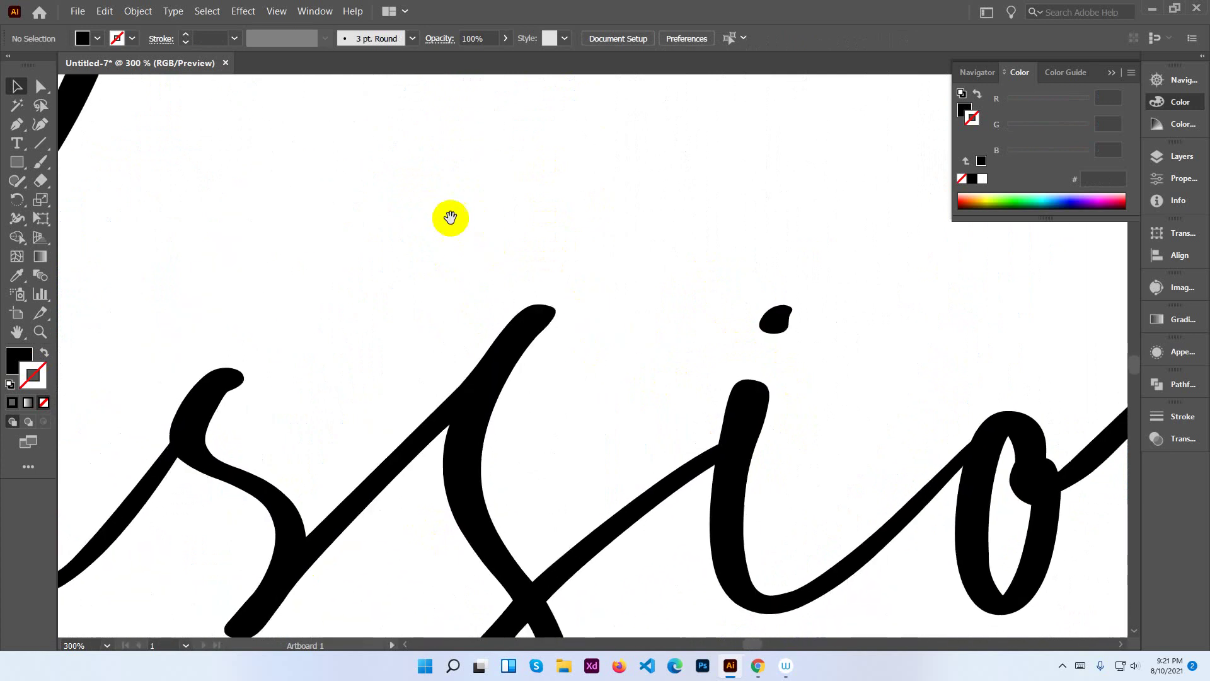
left_click_drag(478, 354, 440, 305)
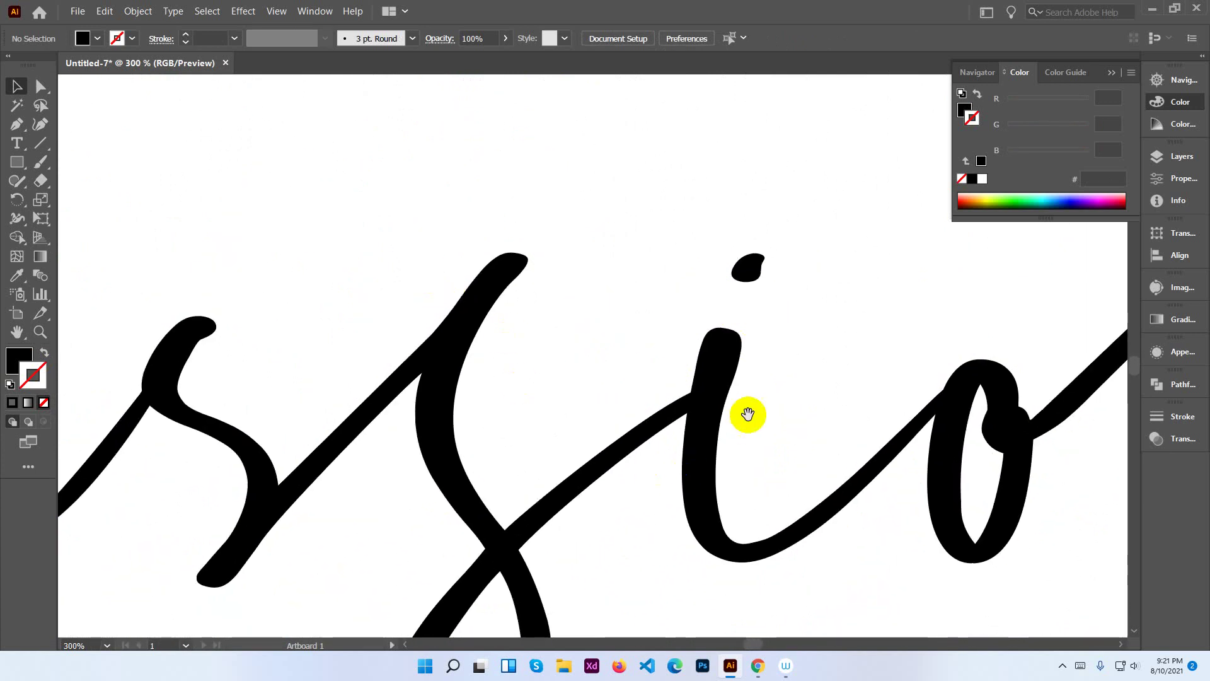
left_click_drag(887, 418, 560, 378)
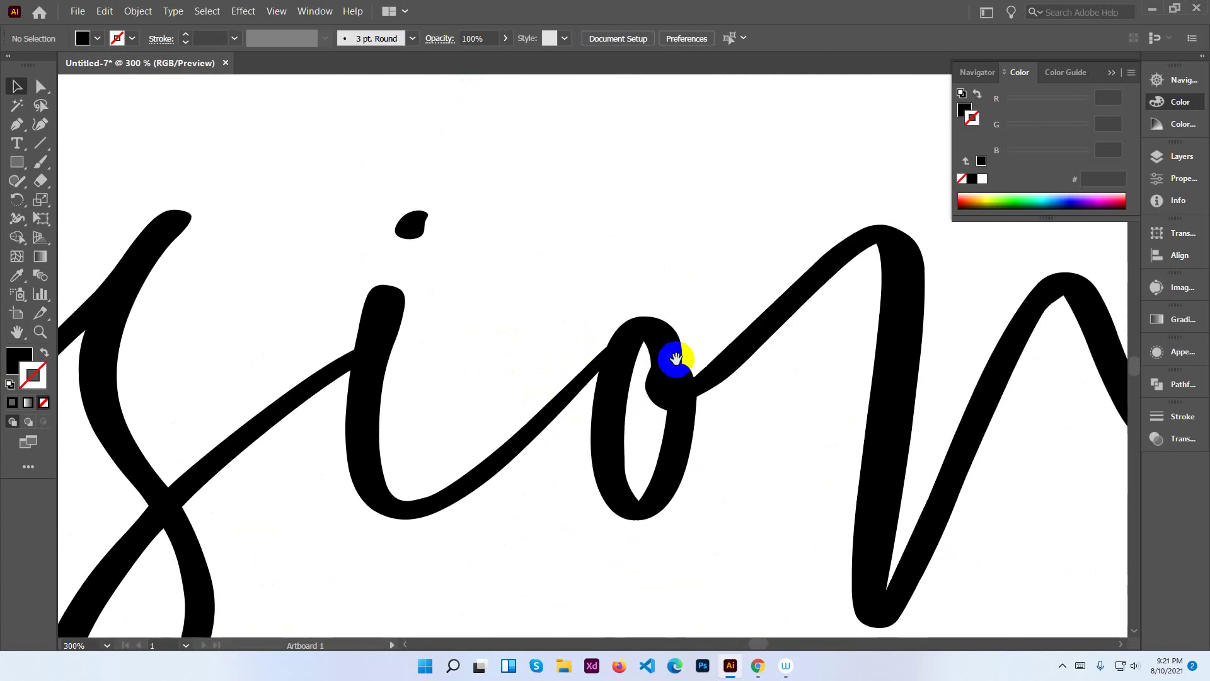
mouse_move(675, 351)
left_mouse_down()
mouse_move(477, 365)
mouse_move(596, 351)
left_mouse_up()
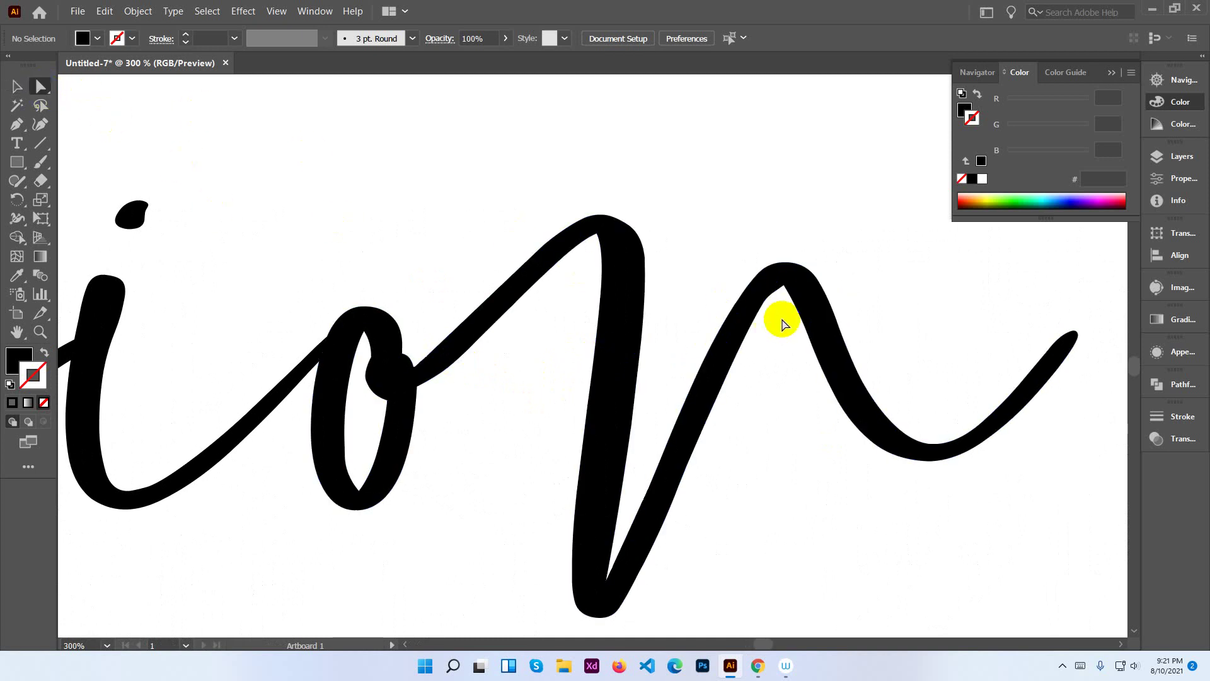
Bring the whole final n stroke into view and select its end.
left_click(784, 287)
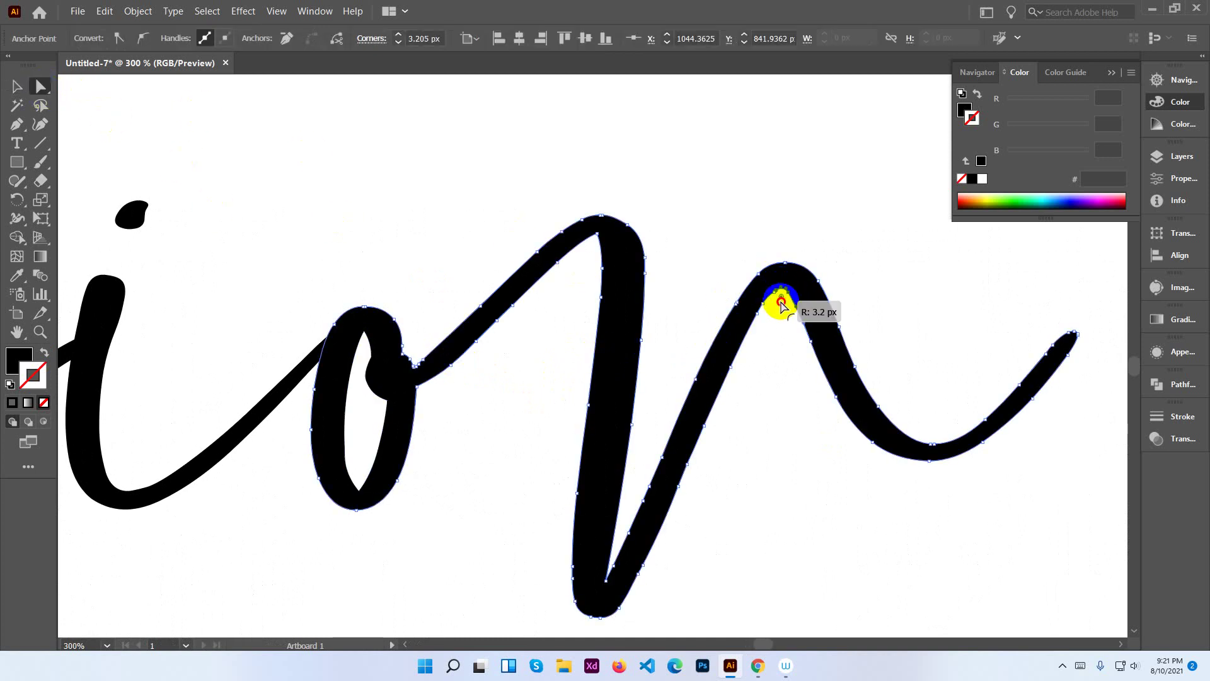
left_click(686, 589)
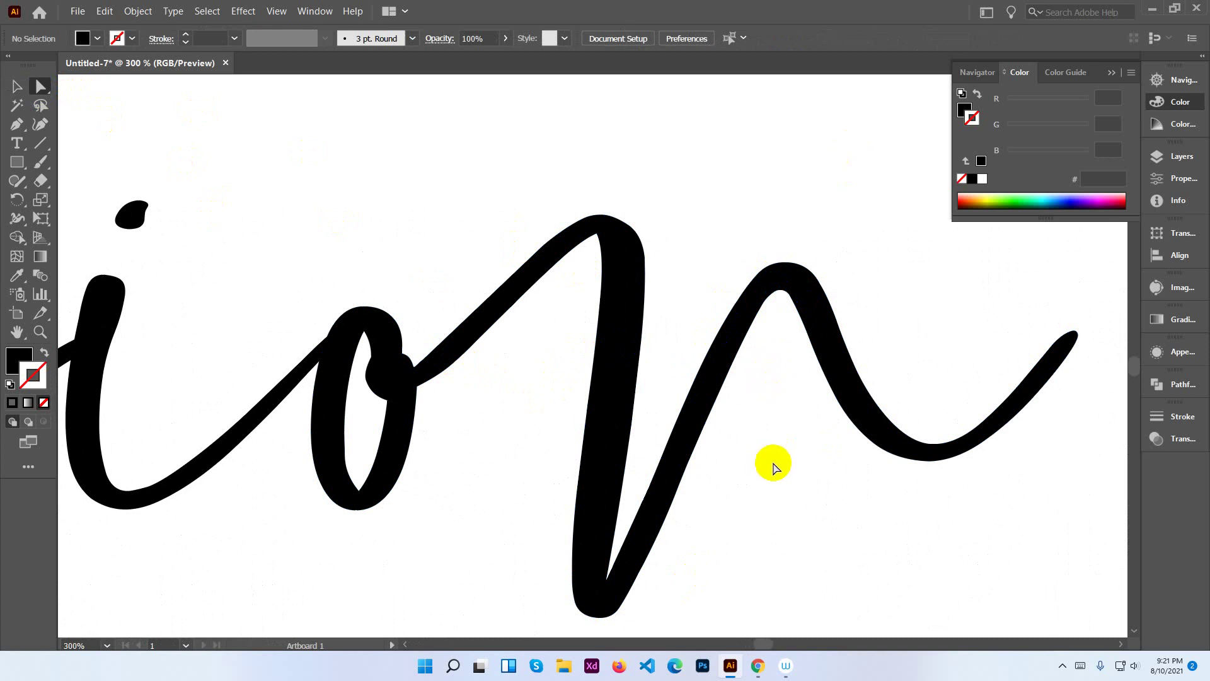
left_click_drag(816, 437, 487, 412)
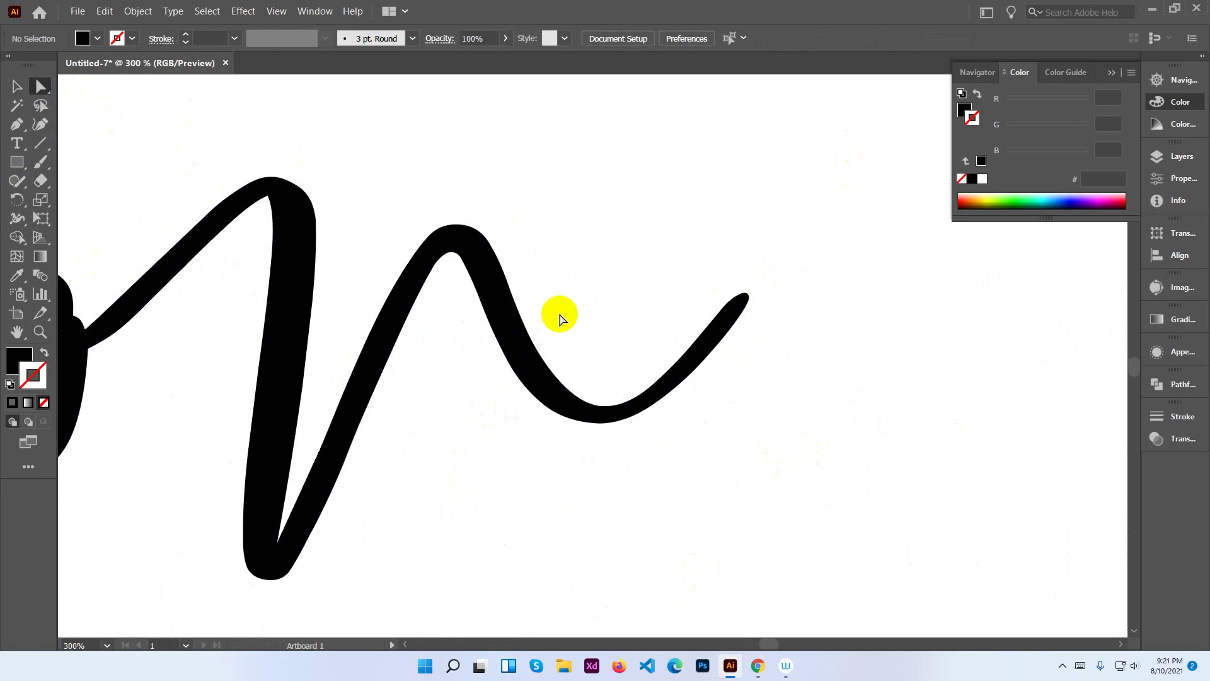
left_click(719, 310)
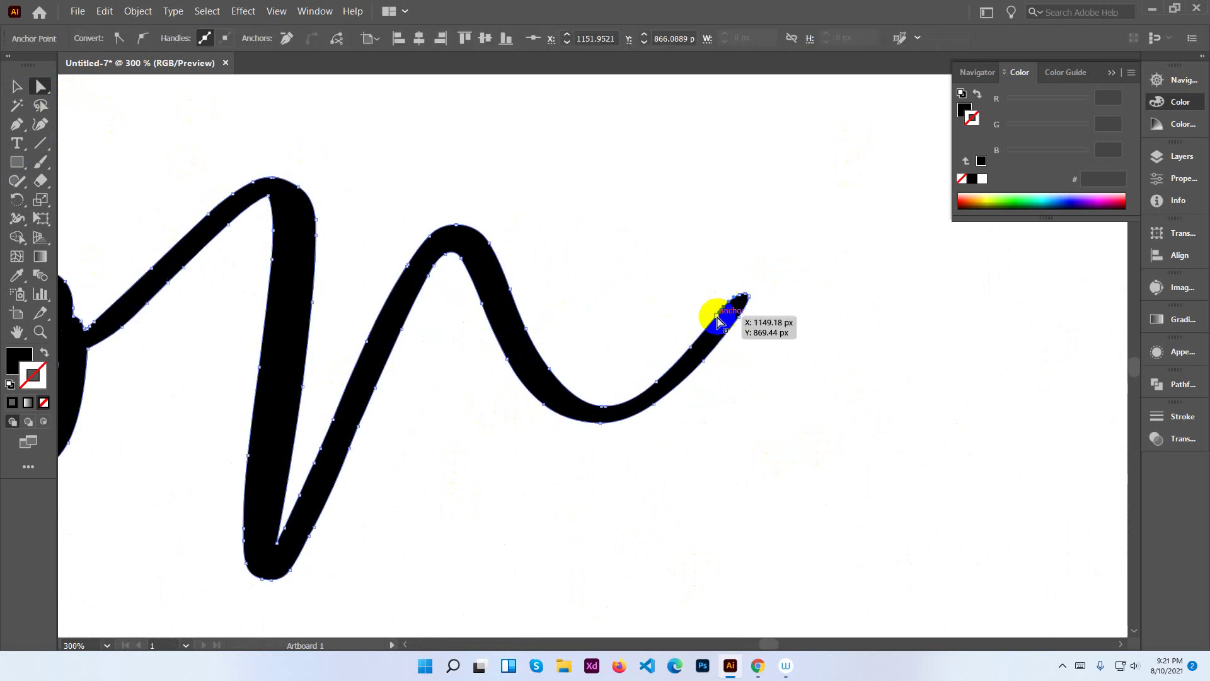
Simplify the lower Passion path so the n has about 26 anchor points.
right_click(717, 331)
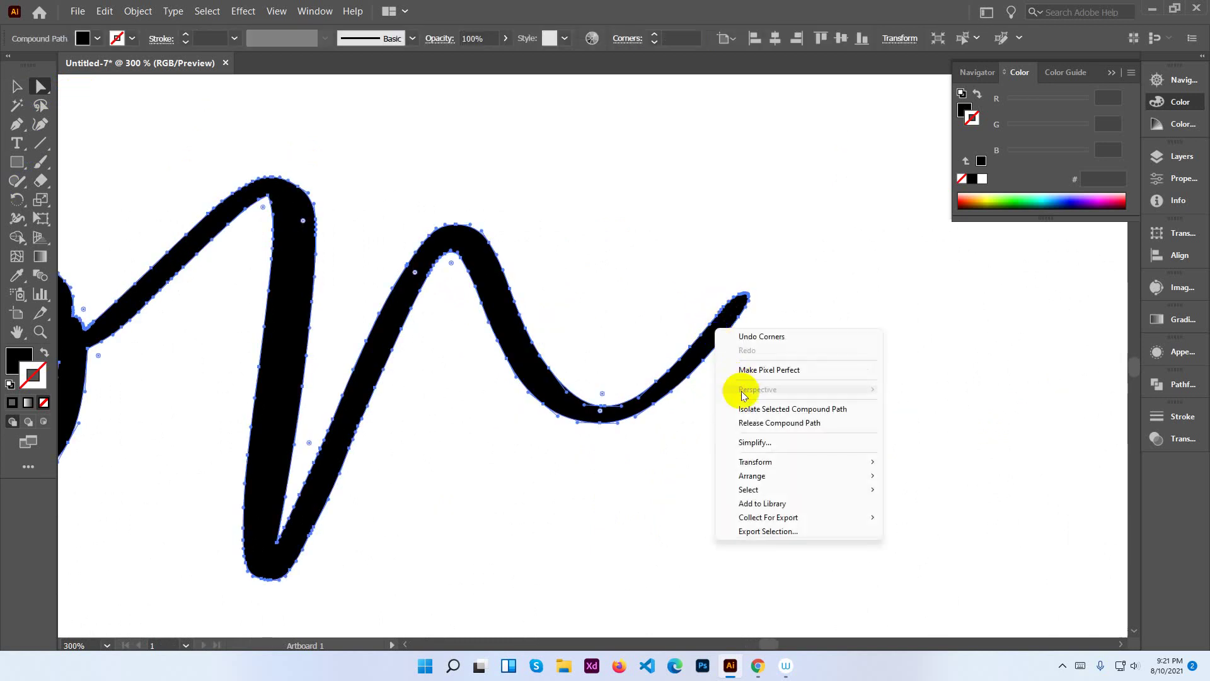
left_click(754, 443)
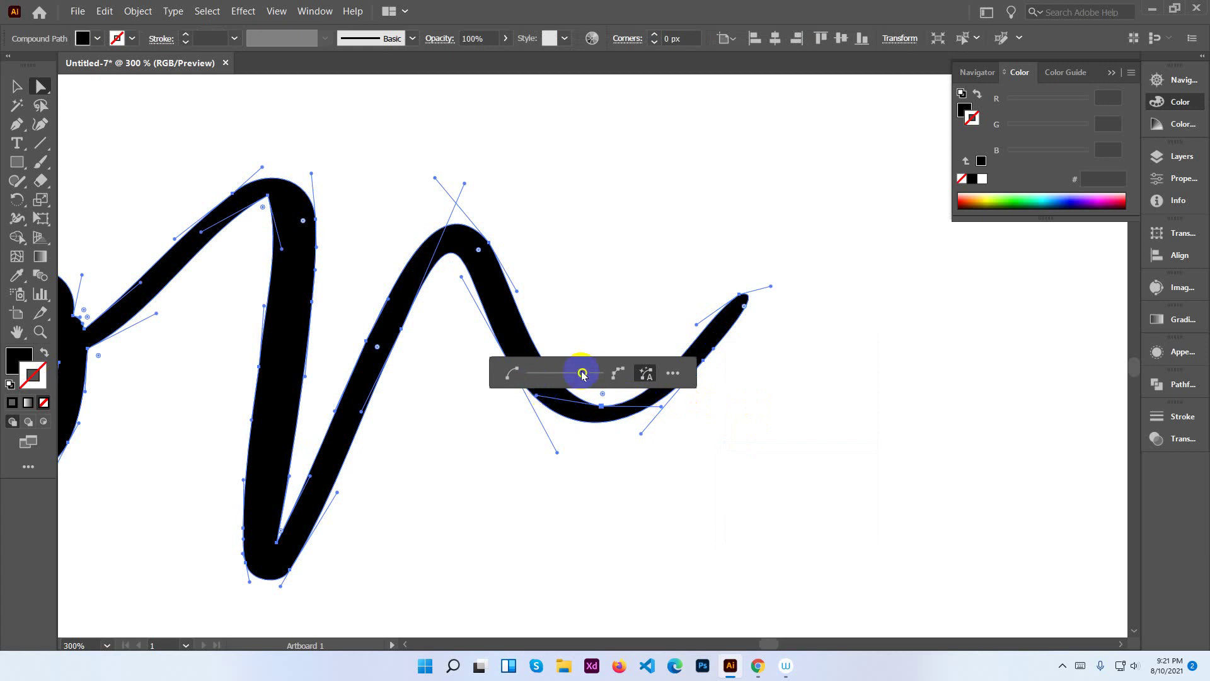
left_click_drag(541, 375, 522, 376)
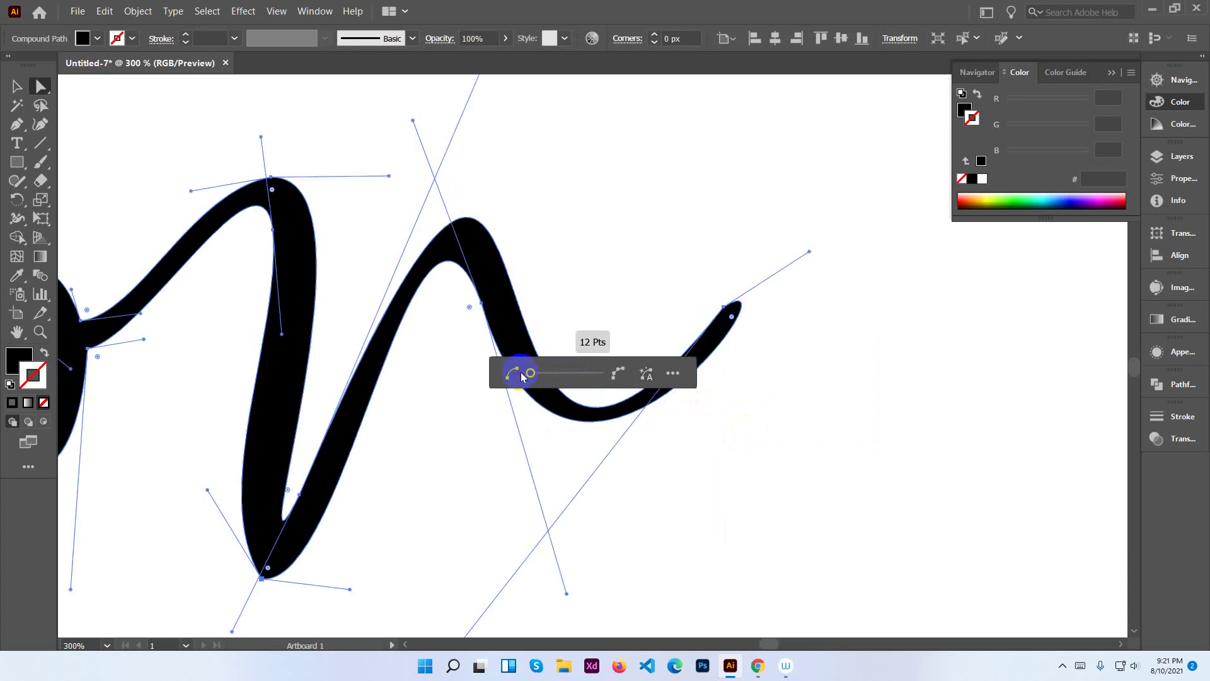
left_click(536, 371)
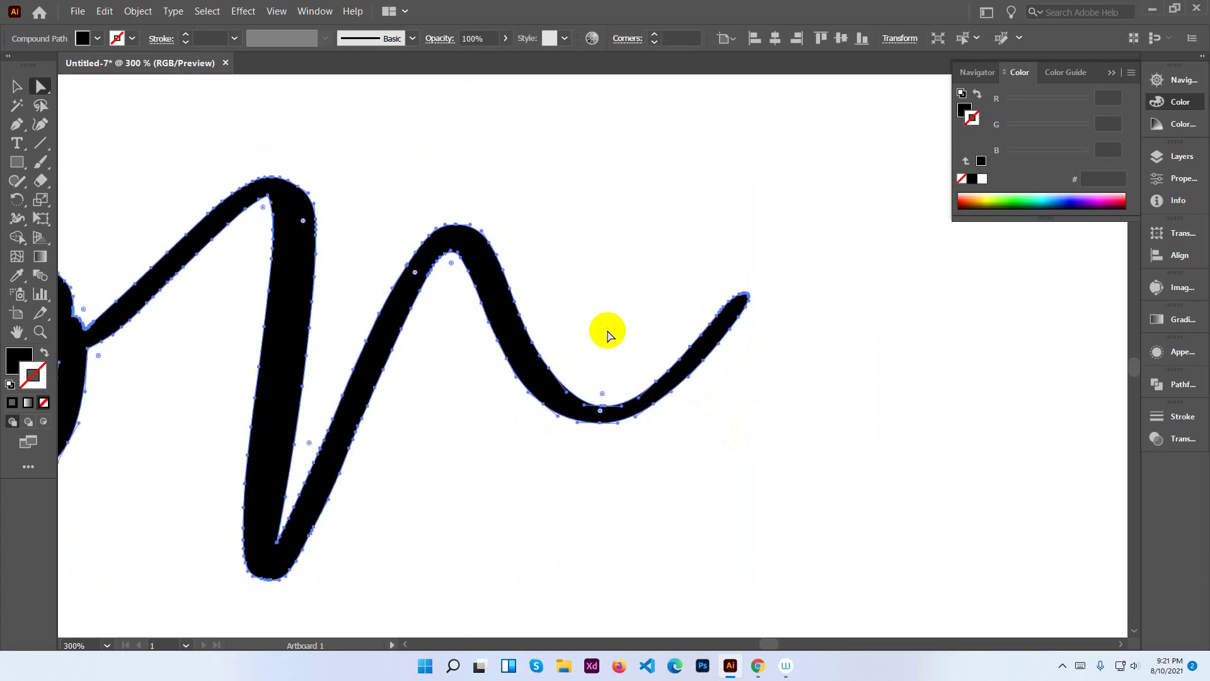
left_click(553, 367)
right_click(530, 377)
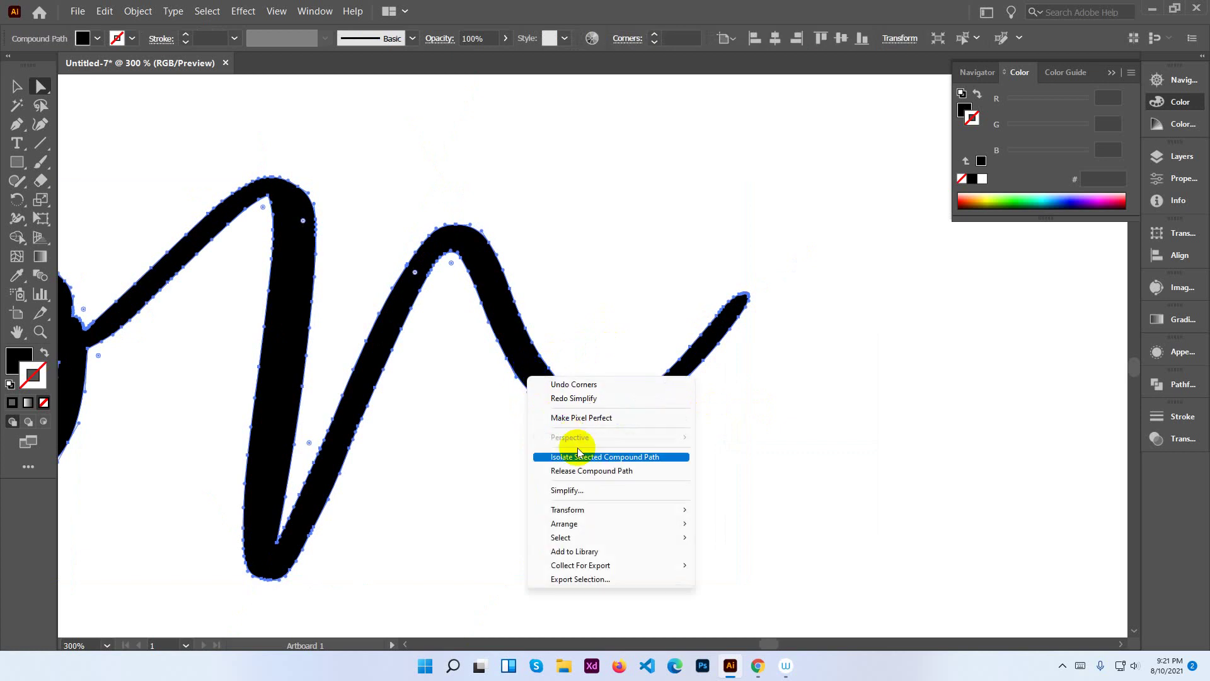
left_click(575, 491)
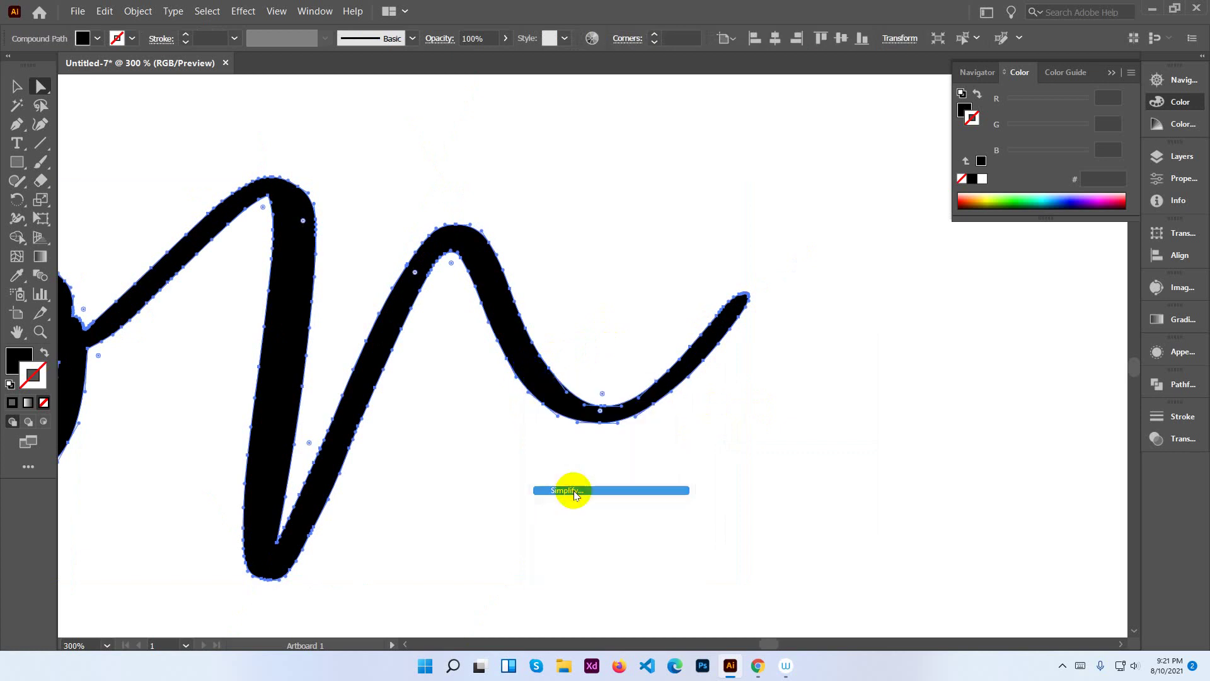
left_click(623, 253)
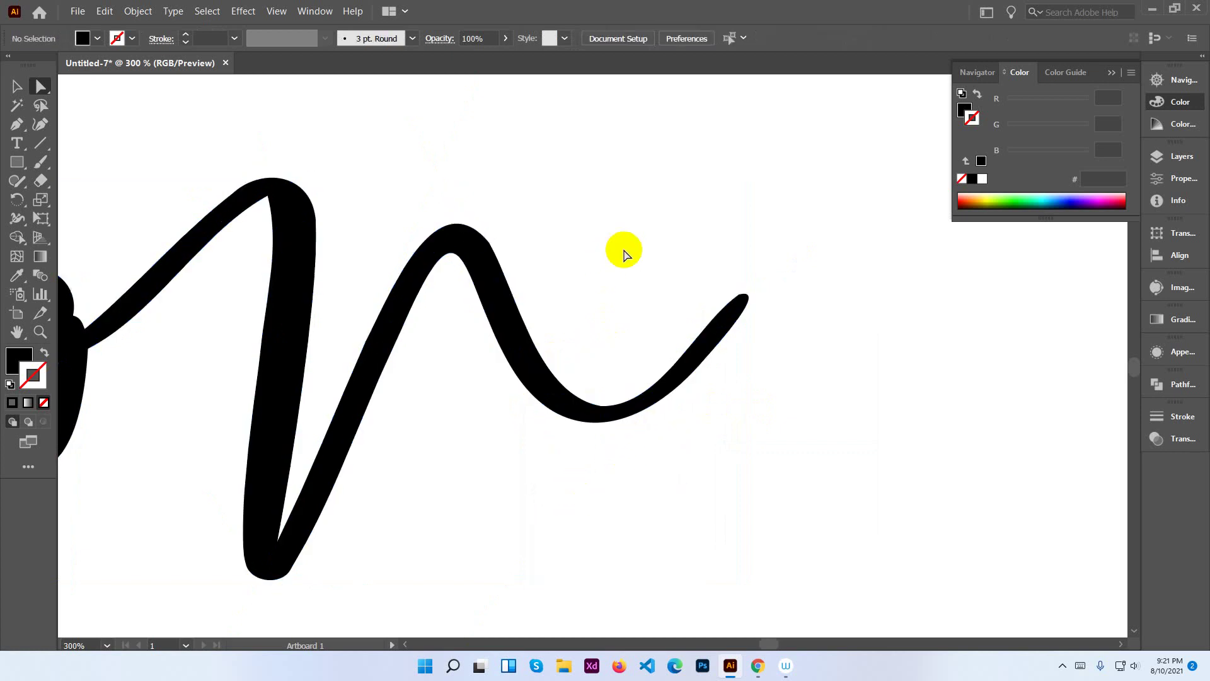
Drag the n's end anchor and lower curve outward into a rounded teardrop lobe.
left_click(697, 335)
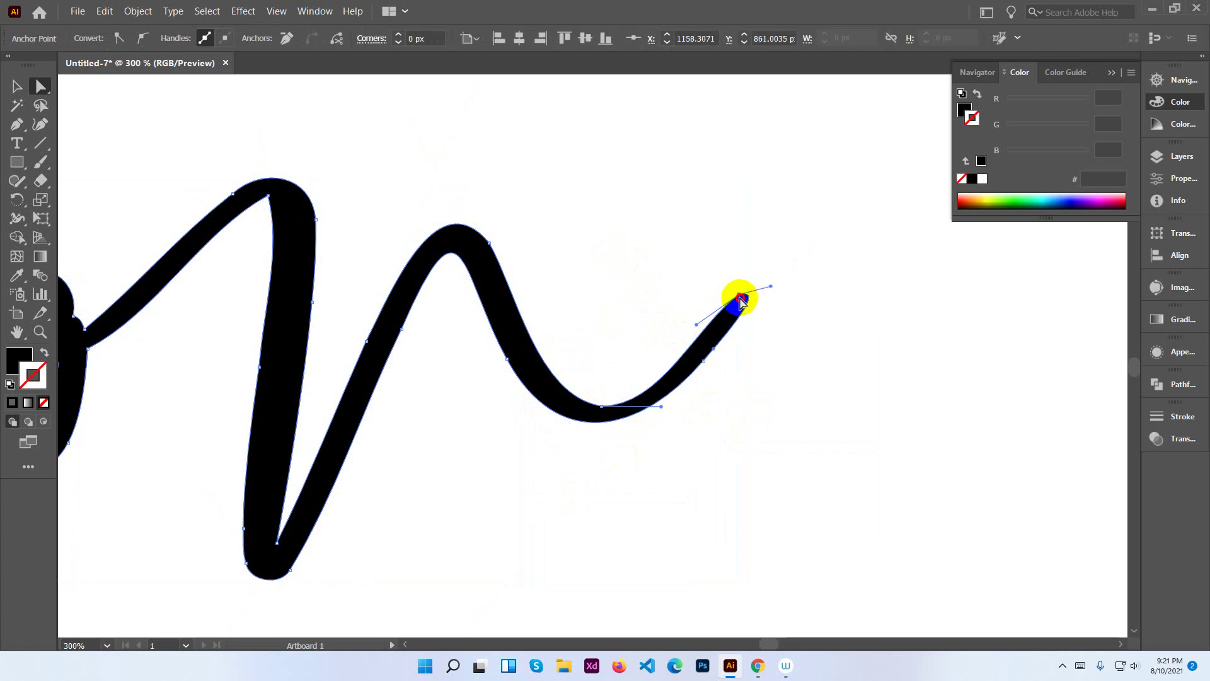
mouse_move(739, 291)
left_mouse_down()
mouse_move(706, 259)
mouse_move(736, 290)
left_mouse_up()
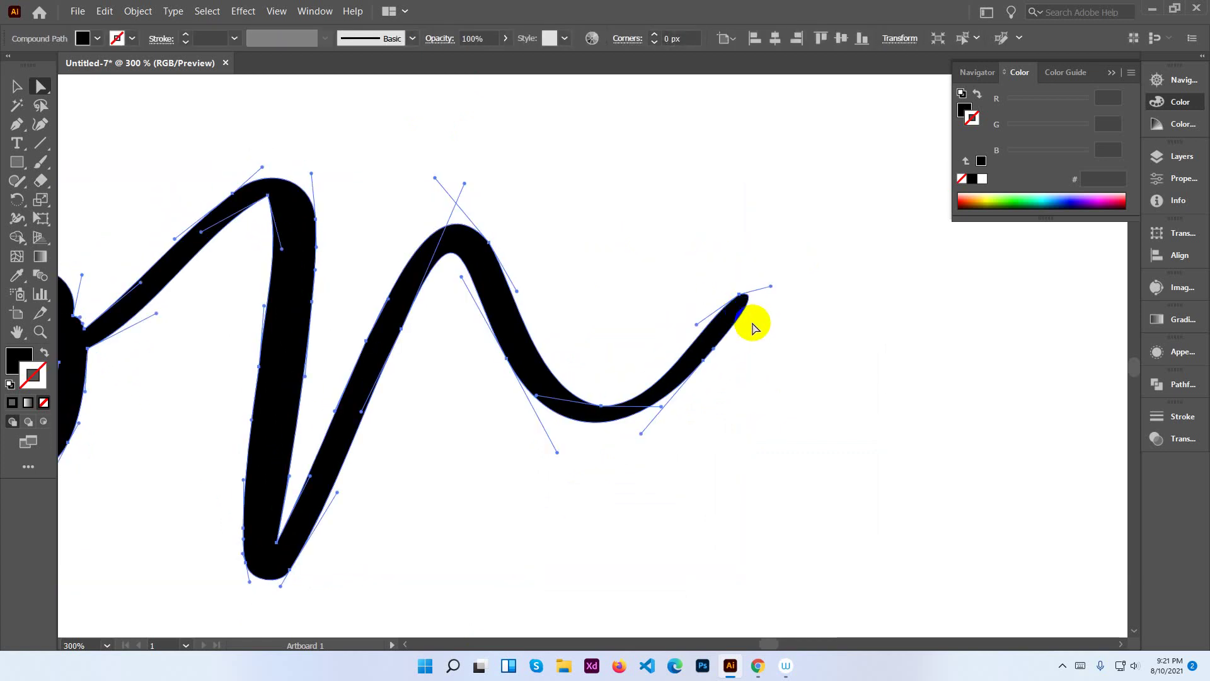
left_click(740, 297)
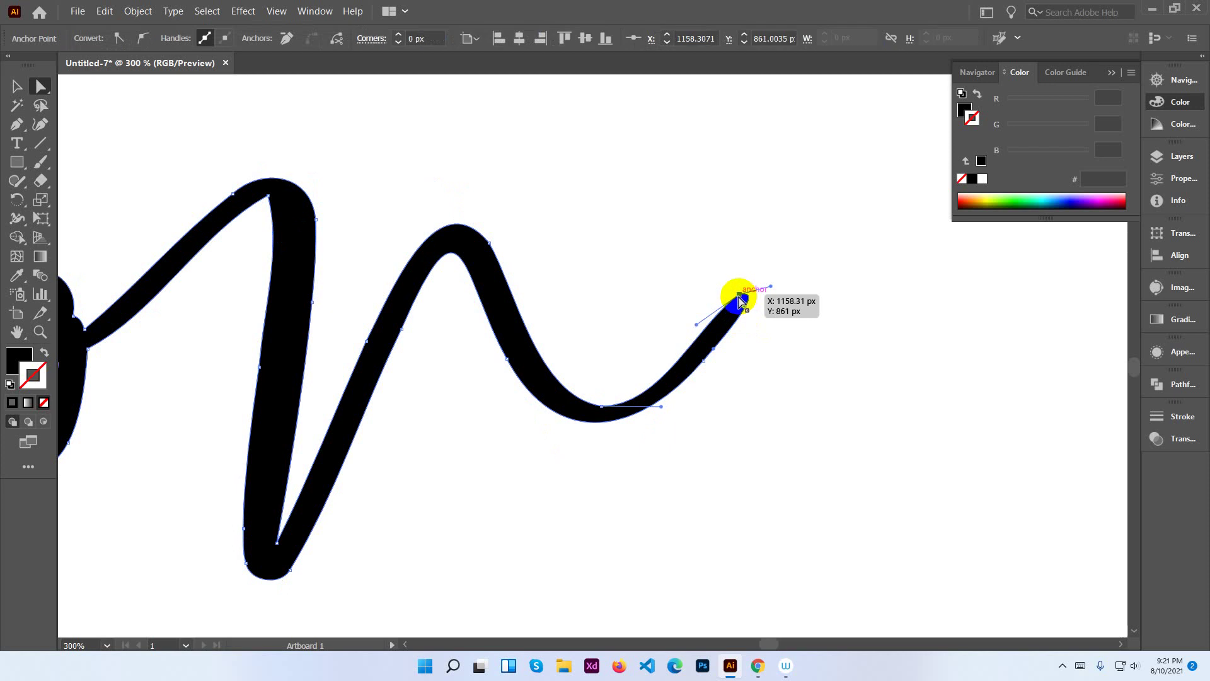
mouse_move(740, 297)
left_mouse_down()
mouse_move(662, 217)
mouse_move(788, 199)
left_mouse_up()
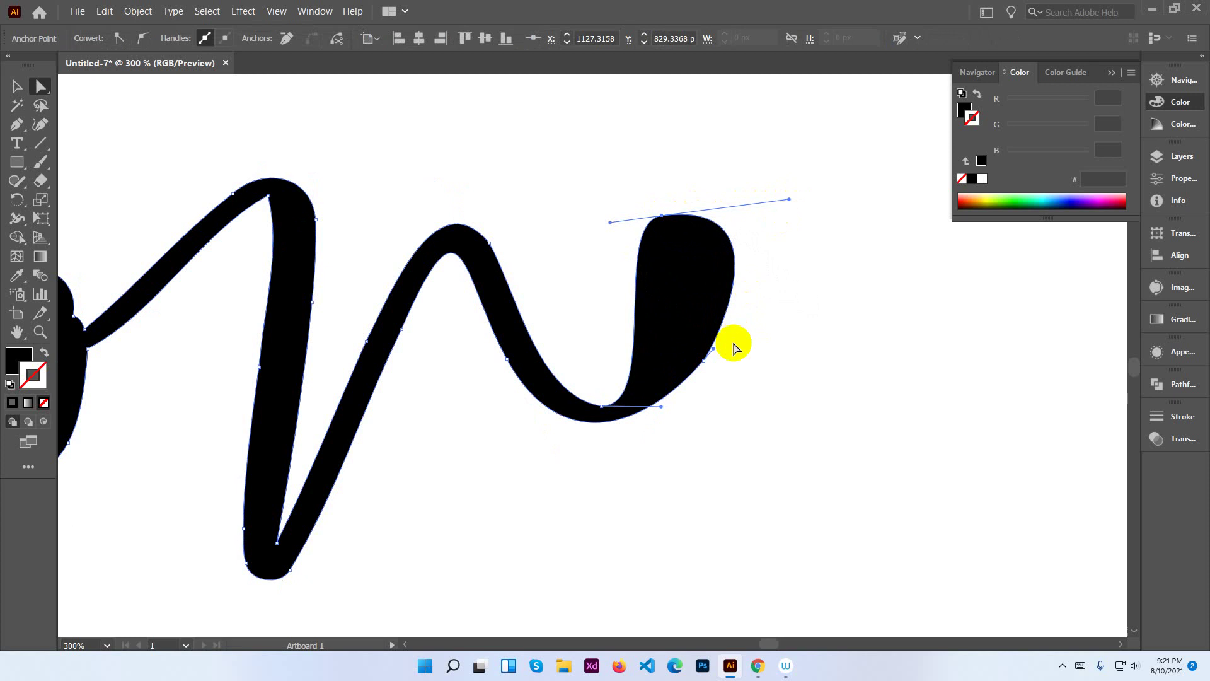
left_click_drag(709, 349, 736, 321)
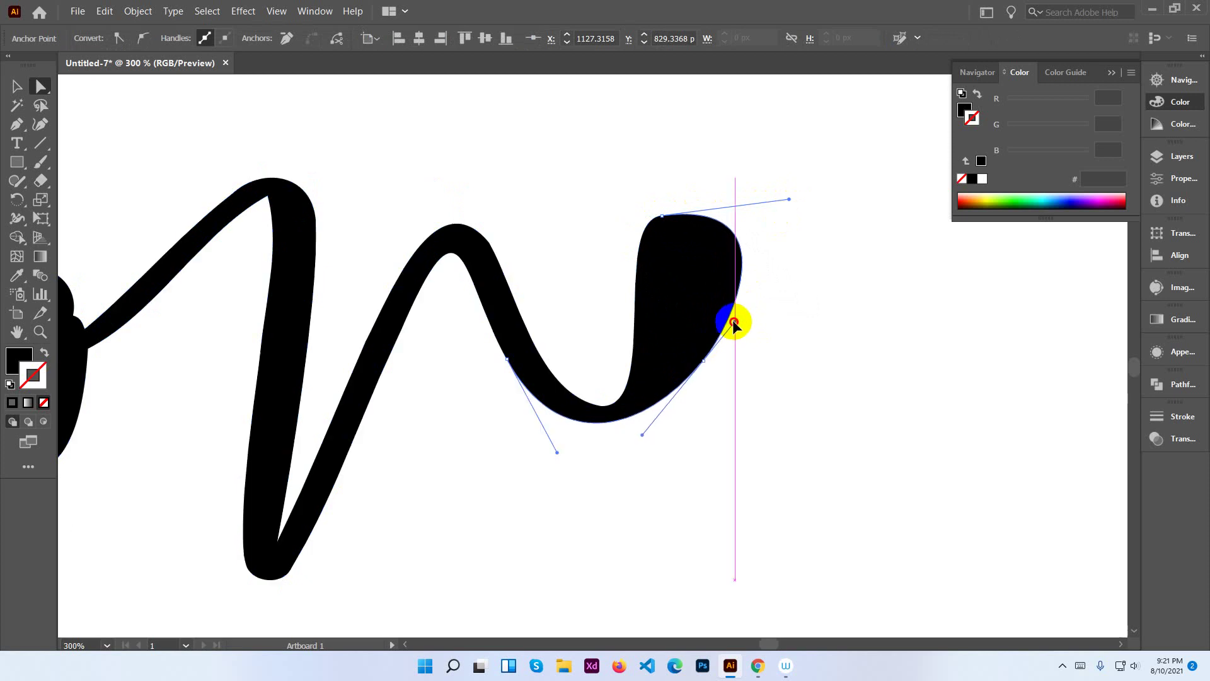
Deselect and reselect the n's end shape to preview the smoothed curve.
left_click(766, 351)
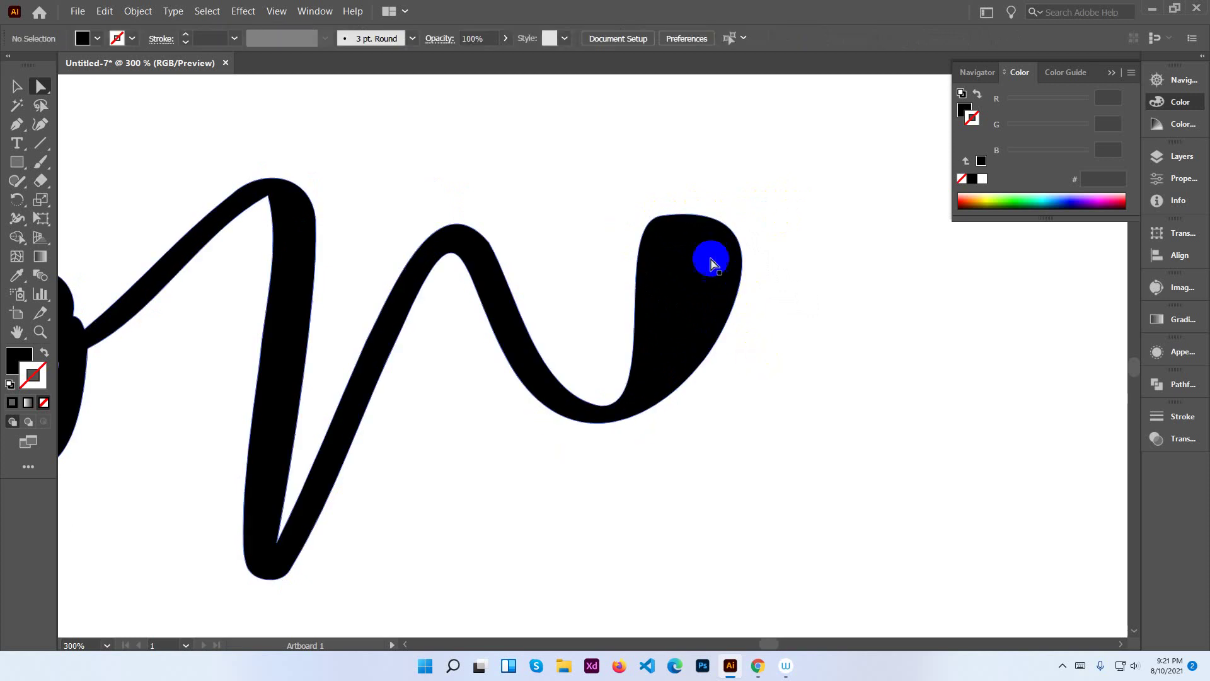
left_click(681, 227)
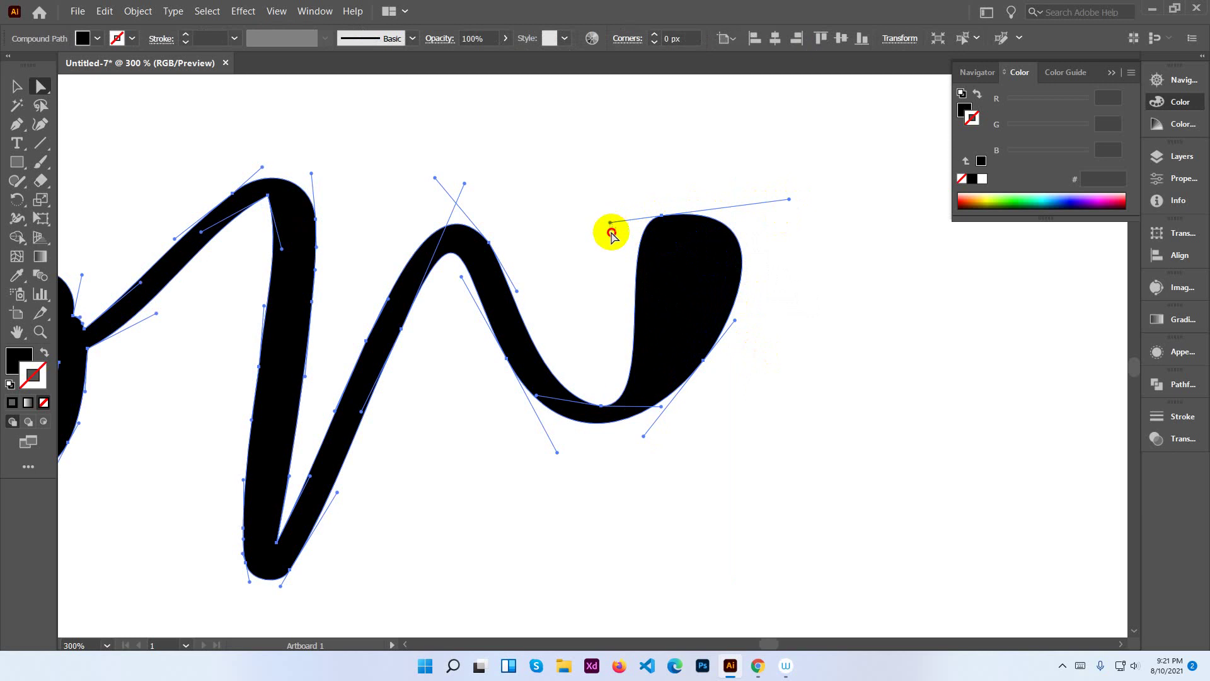
left_click(767, 233)
left_click(725, 238)
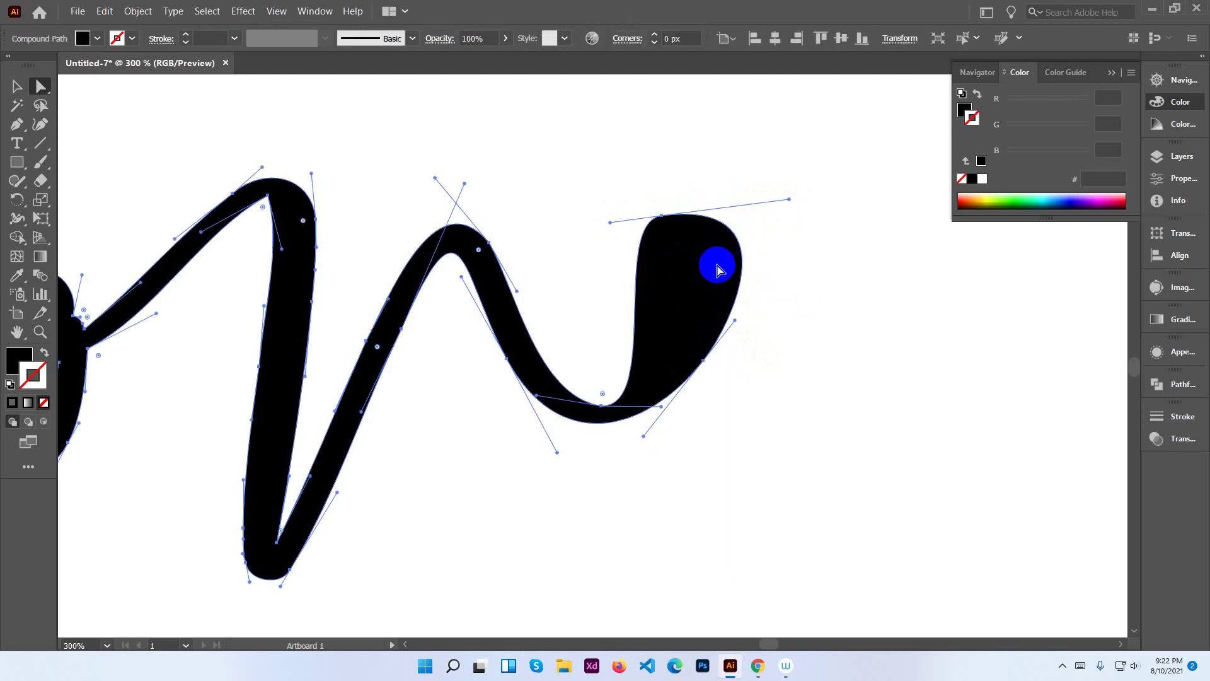
left_click(811, 320)
left_click(656, 346)
Zoom out and select all of the Passion lettering.
scroll(655, 345, "down", 3)
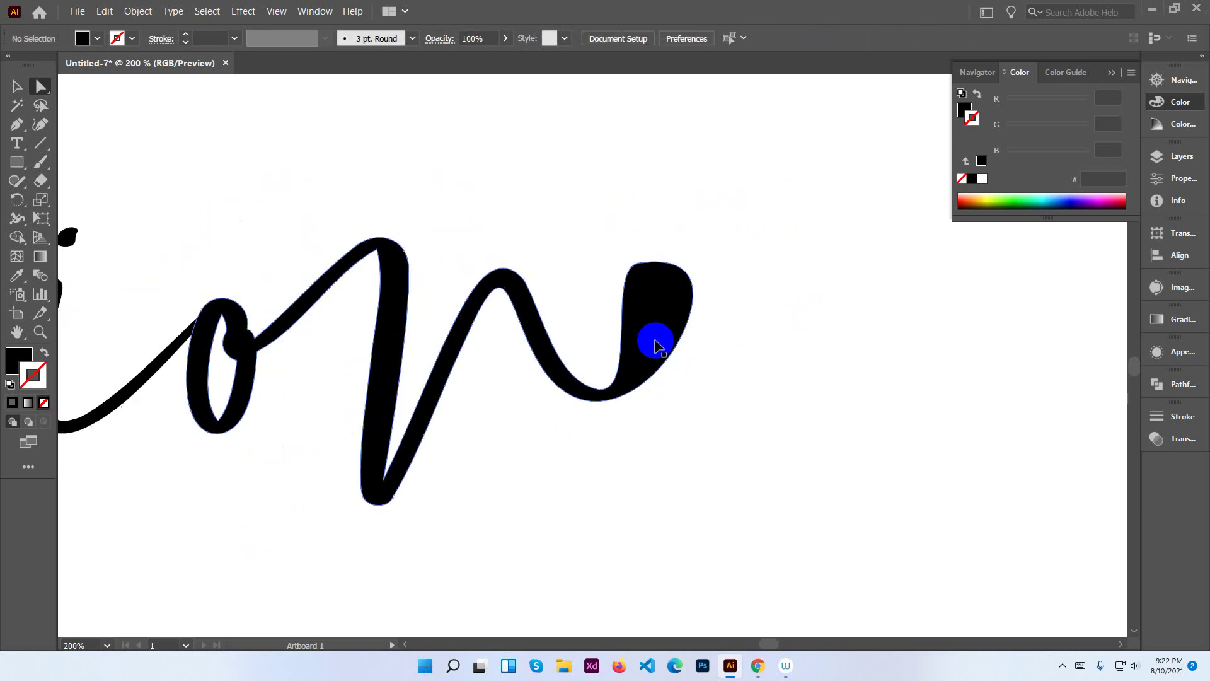
scroll(569, 404, "left", 4)
scroll(569, 404, "up", 1)
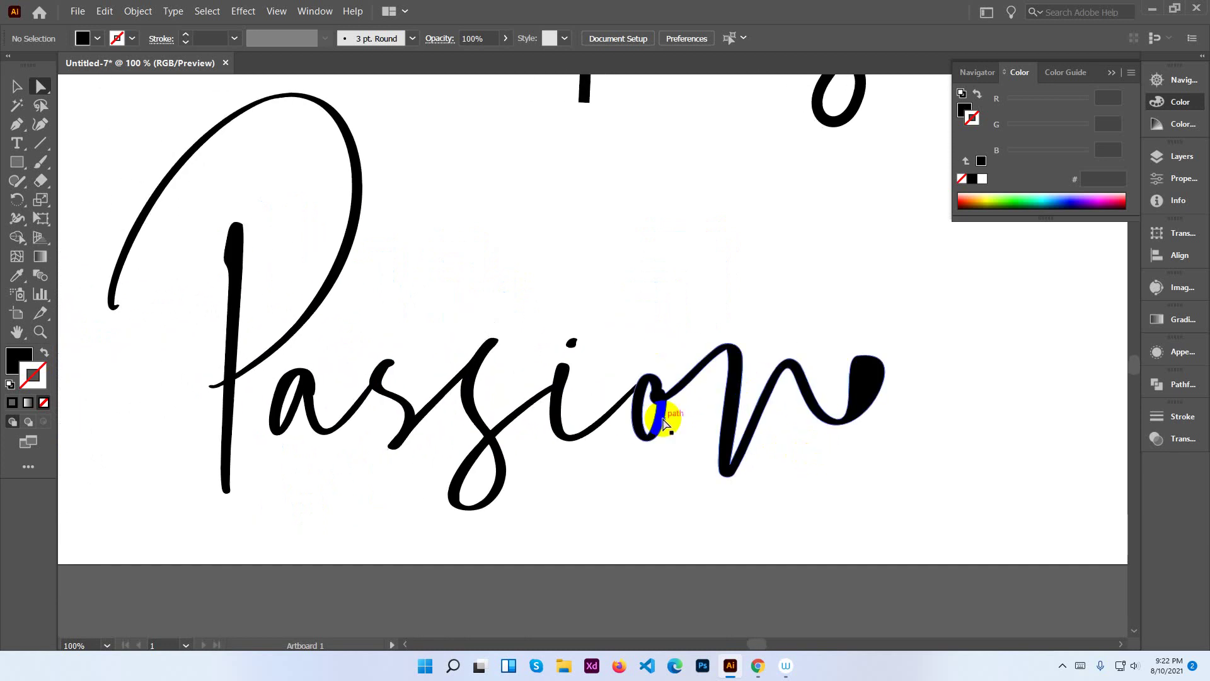
mouse_move(99, 135)
left_mouse_down()
mouse_move(946, 501)
mouse_move(911, 433)
left_mouse_up()
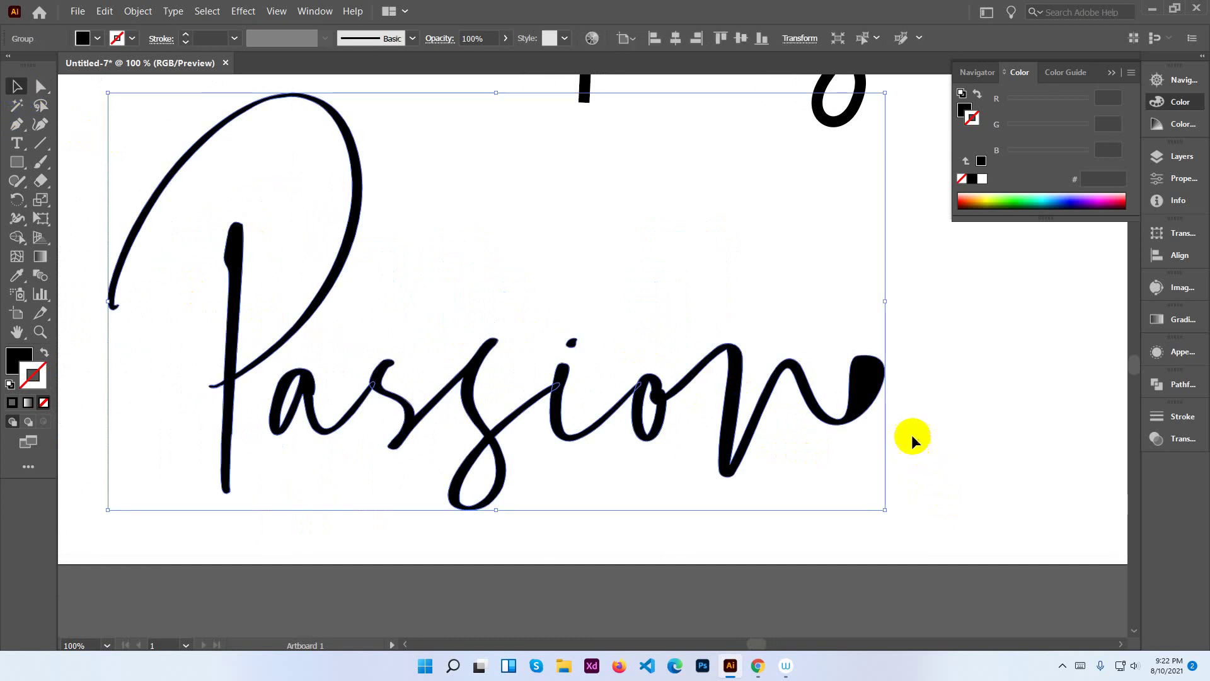
right_click(882, 388)
left_click(912, 350)
left_click(888, 375)
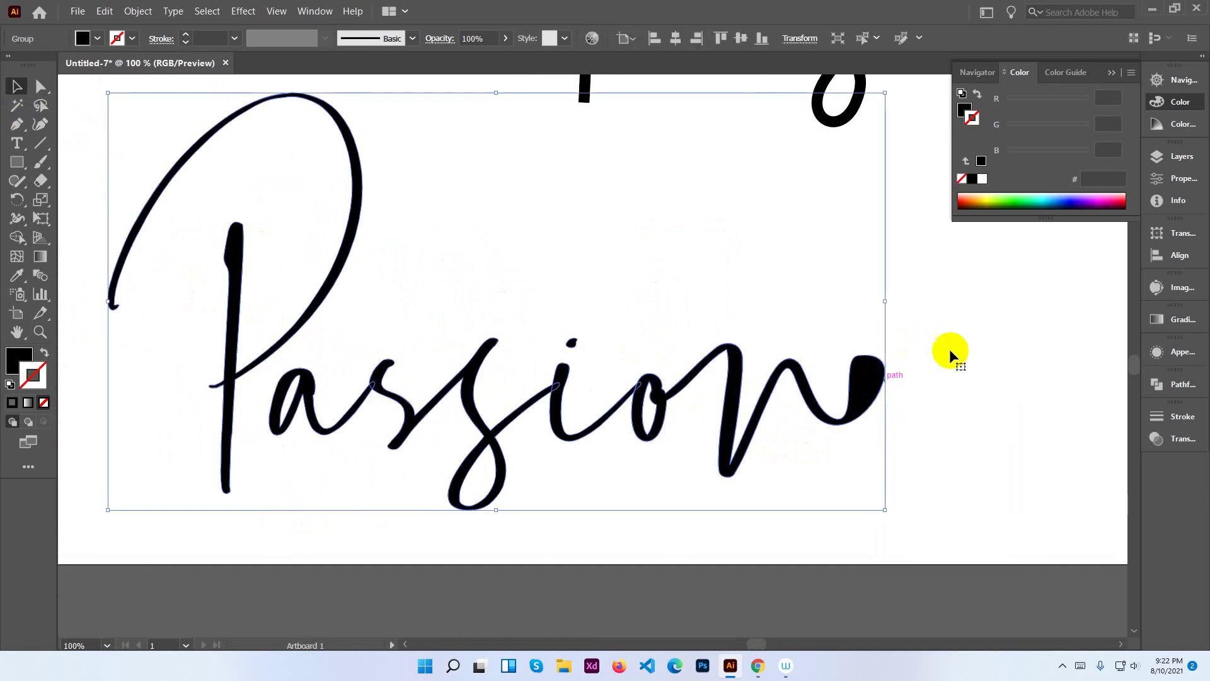
Hide the filled Passion group in Layers and select the monoline group, fitting the artboard.
left_click(1173, 157)
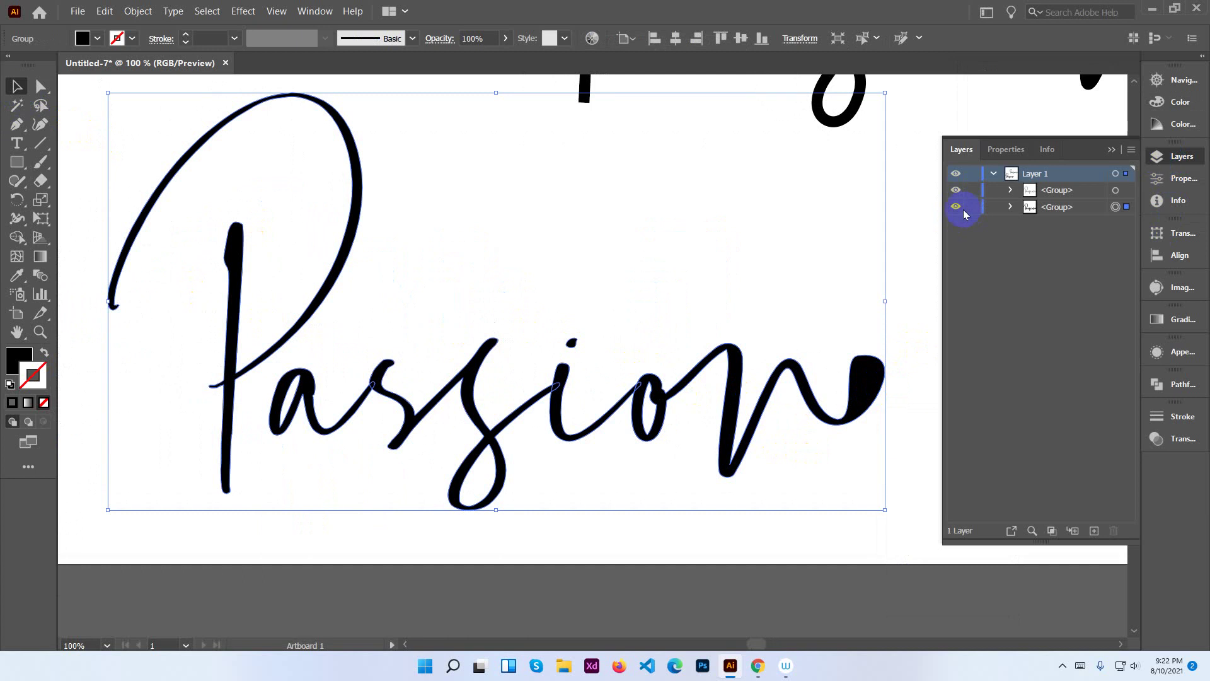
left_click(956, 208)
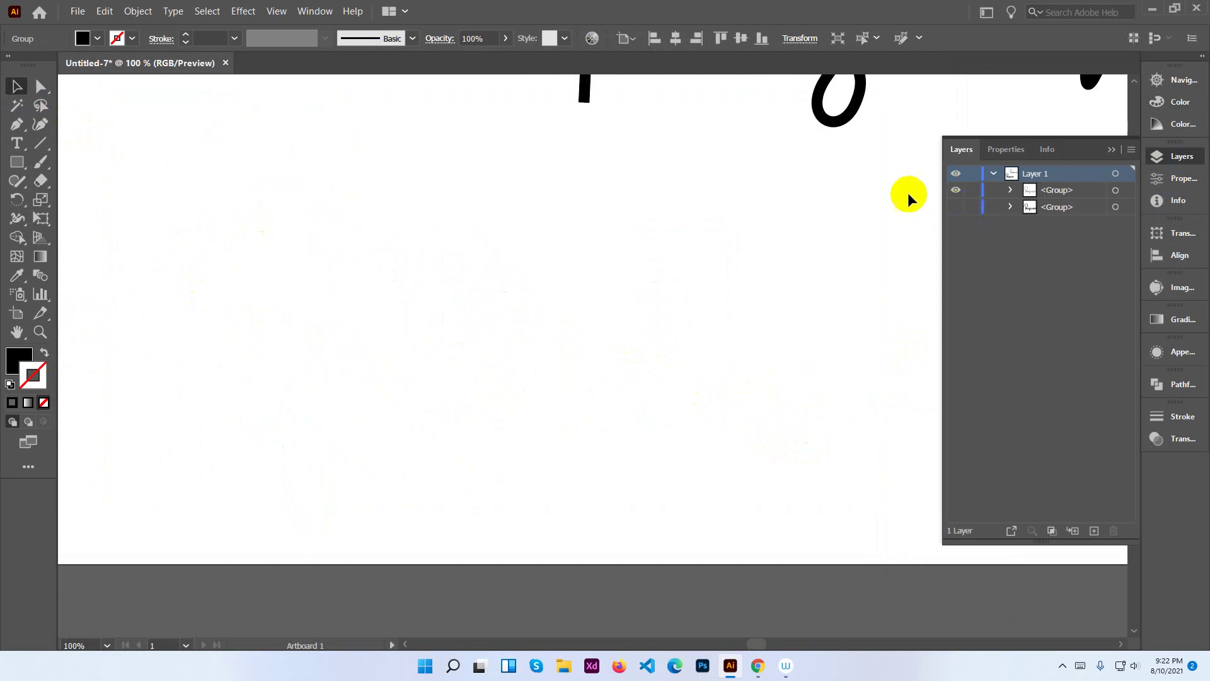
left_click(835, 127)
key("ctrl+0")
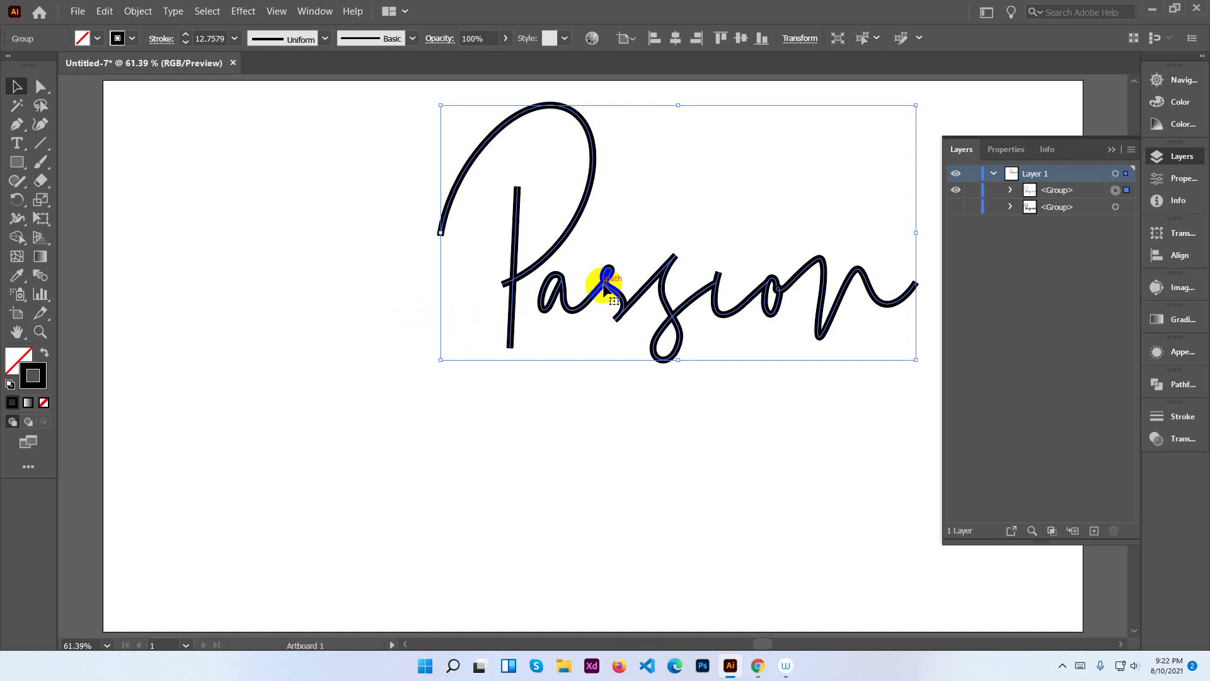
Move the monoline Passion to the lower left and scale it up wider and taller.
left_click_drag(604, 285, 465, 456)
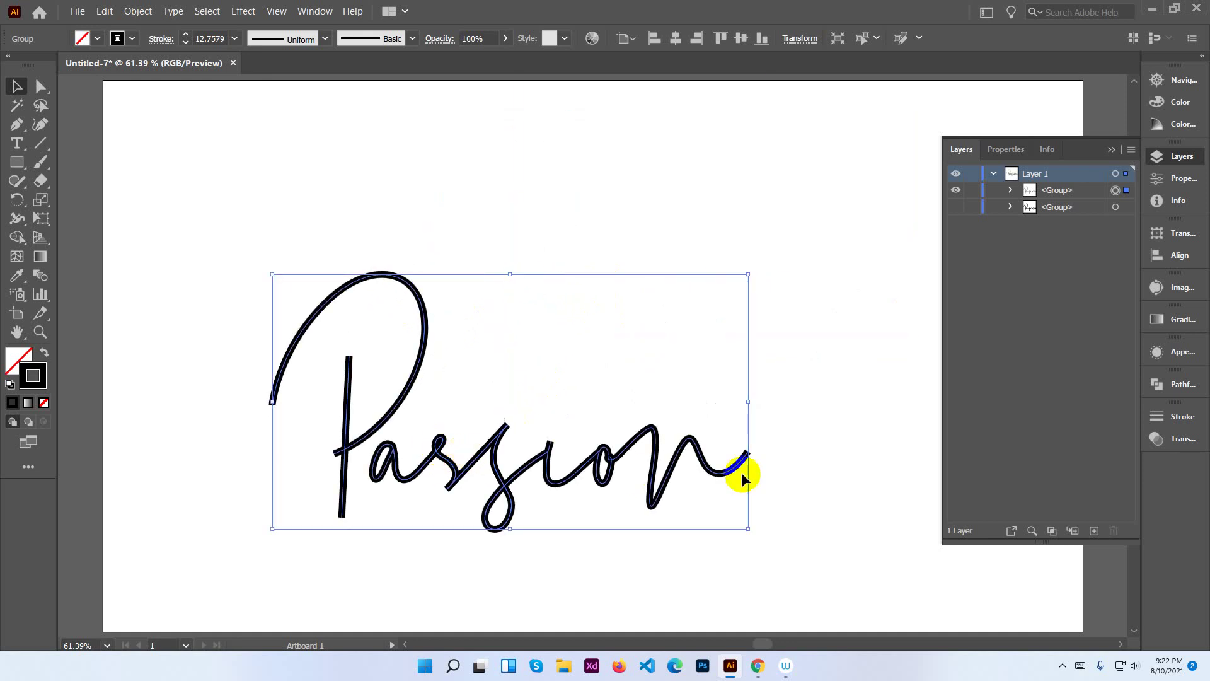
left_click_drag(749, 402, 907, 401)
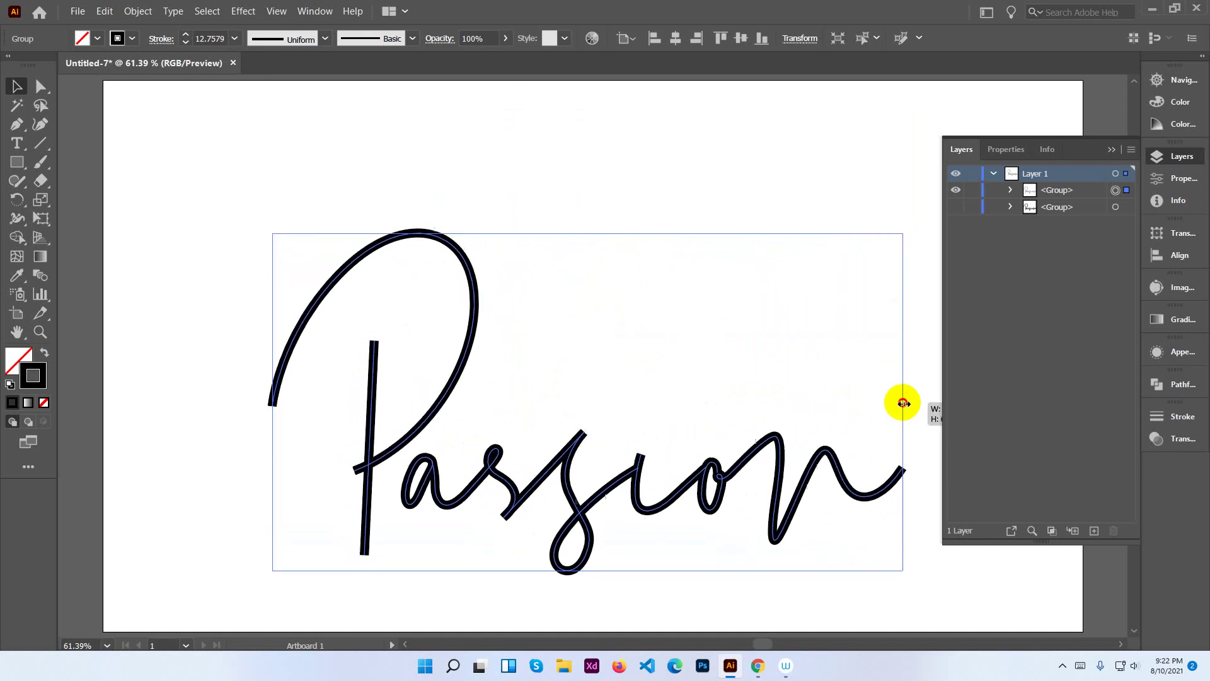
left_click(1112, 150)
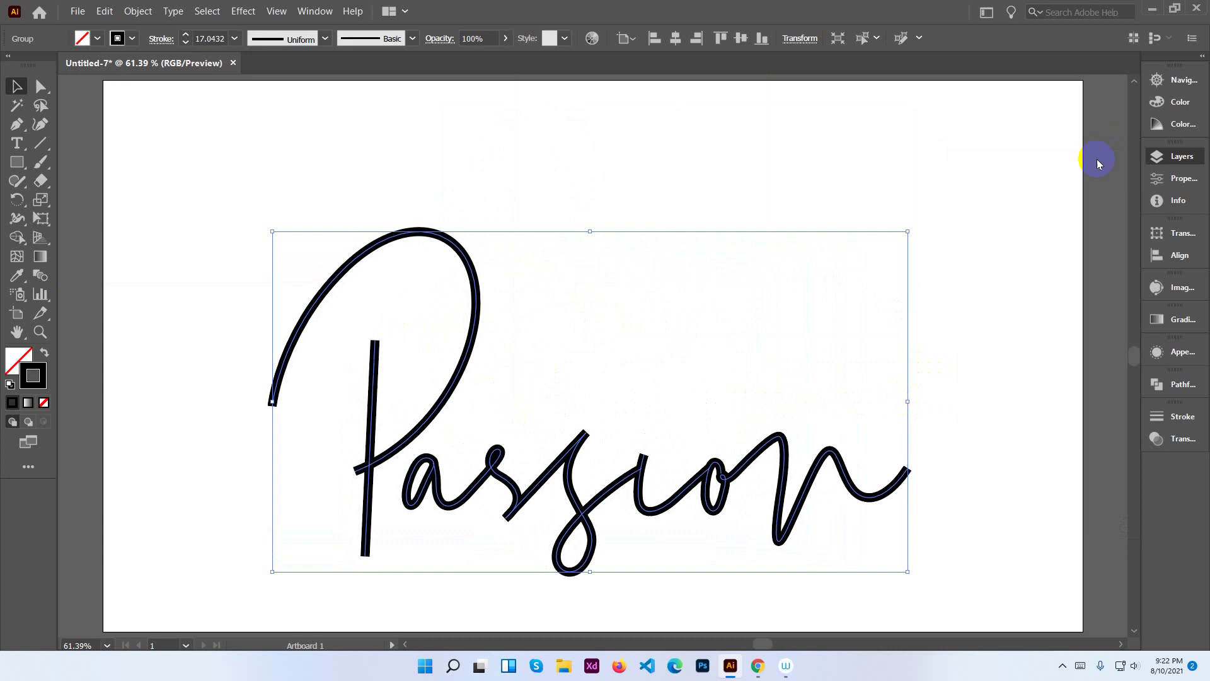
left_click_drag(582, 235, 590, 167)
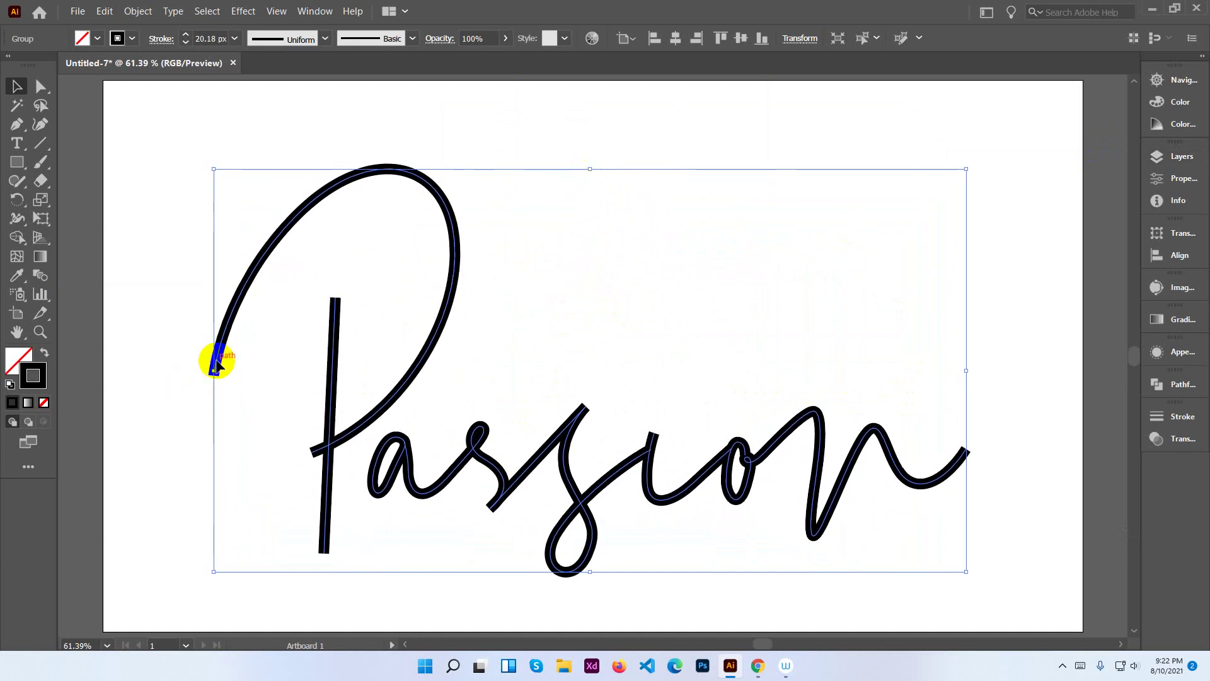
left_click_drag(215, 371, 190, 372)
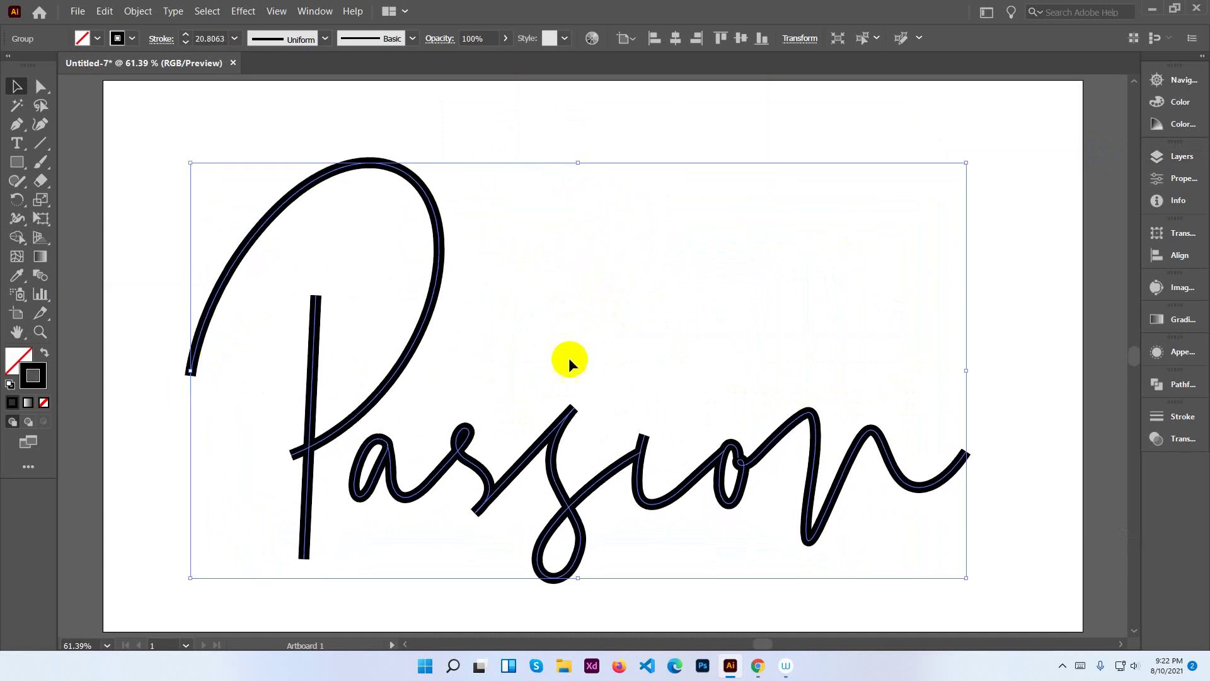
Give the lettering's stroke Round Join and Round Cap.
left_click(1183, 416)
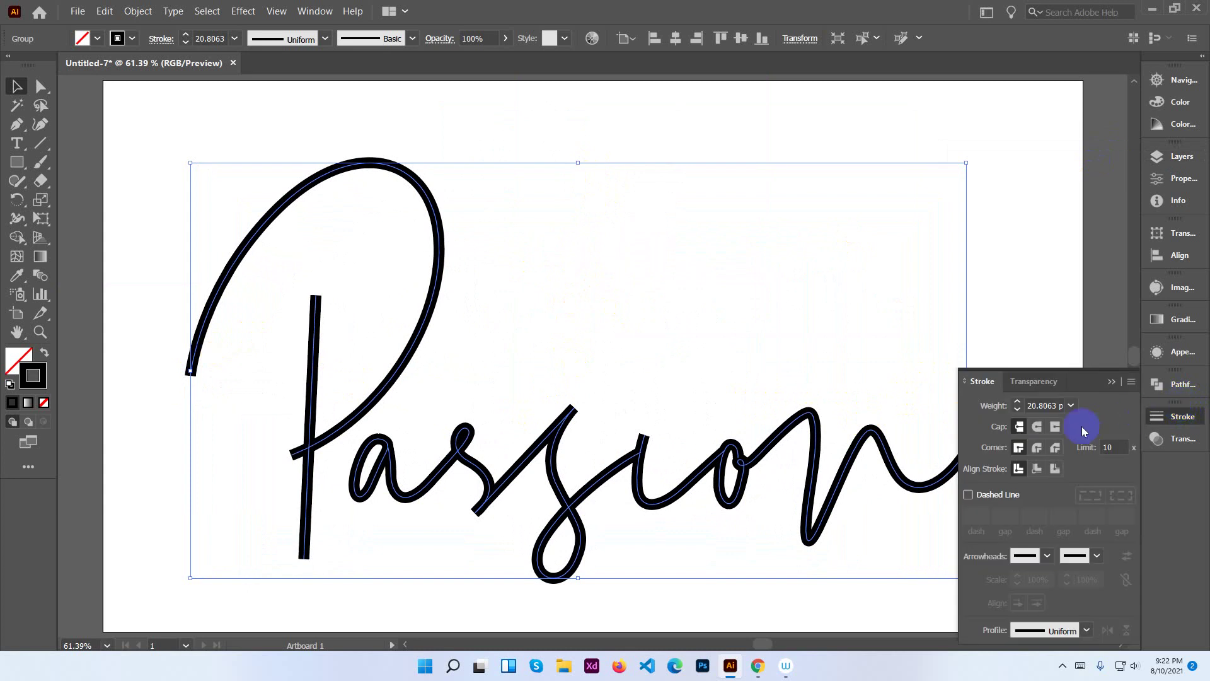
left_click(1037, 448)
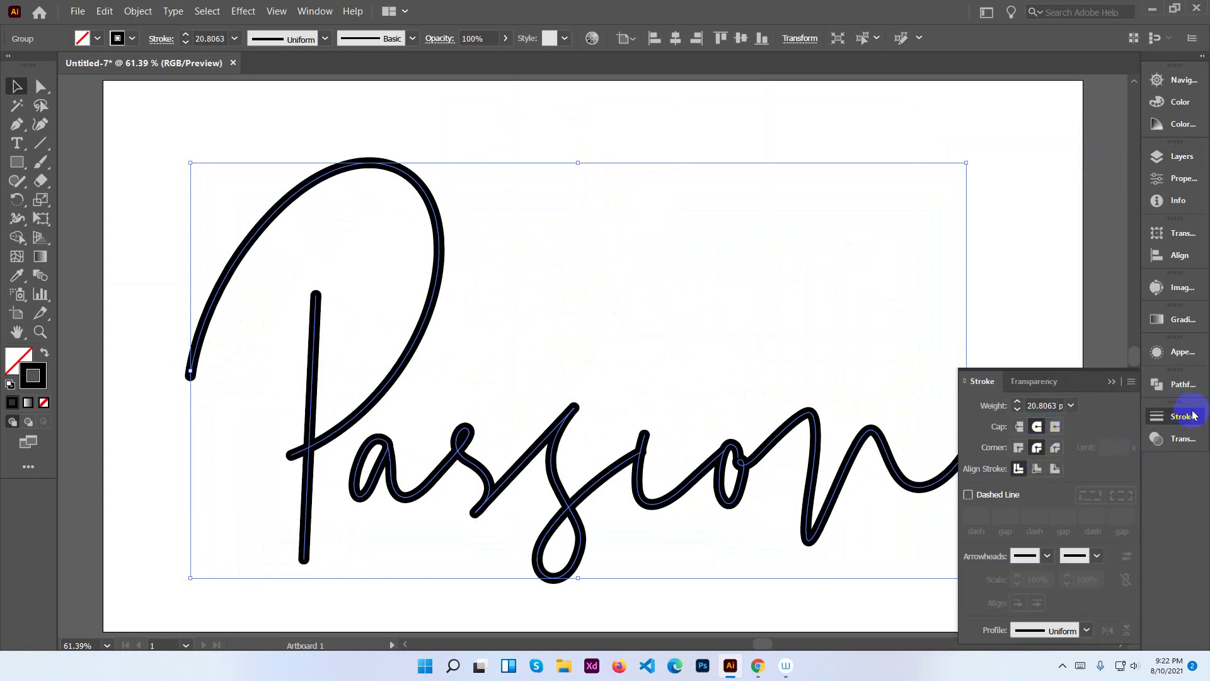
left_click(1032, 428)
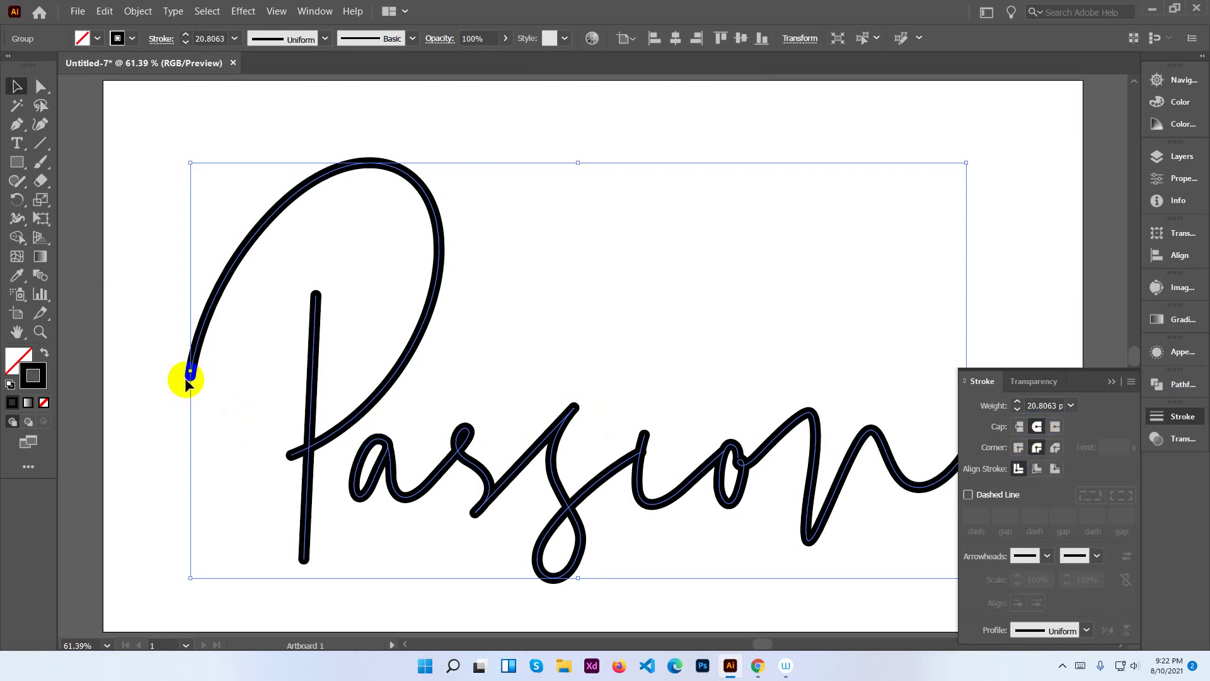
left_click(609, 79)
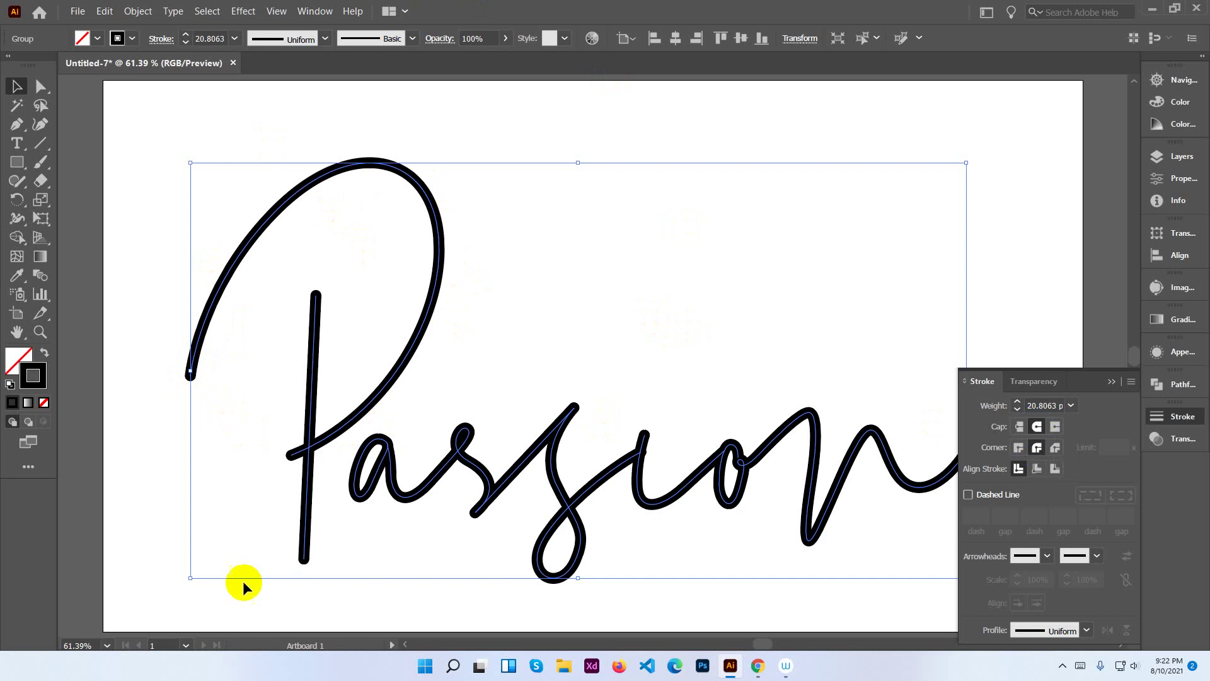
left_click(984, 442)
left_click(843, 287)
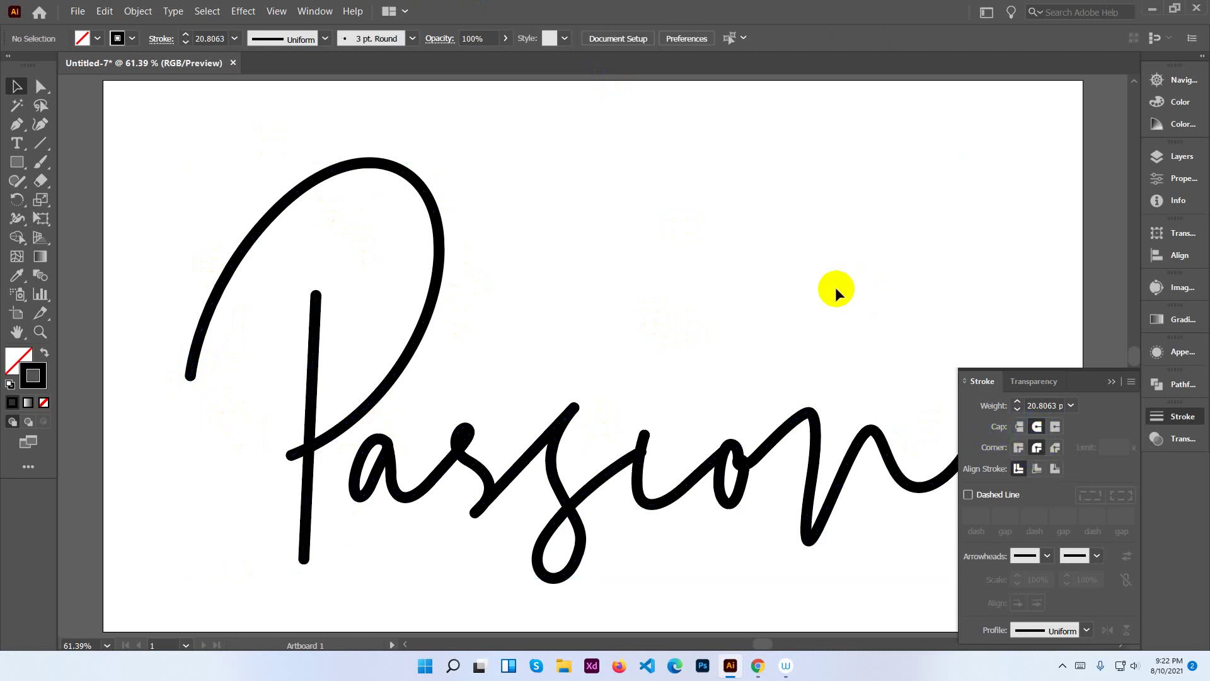
Draw a three-point test caret above the lettering with a Miter Join.
left_click(561, 218)
left_click(605, 157)
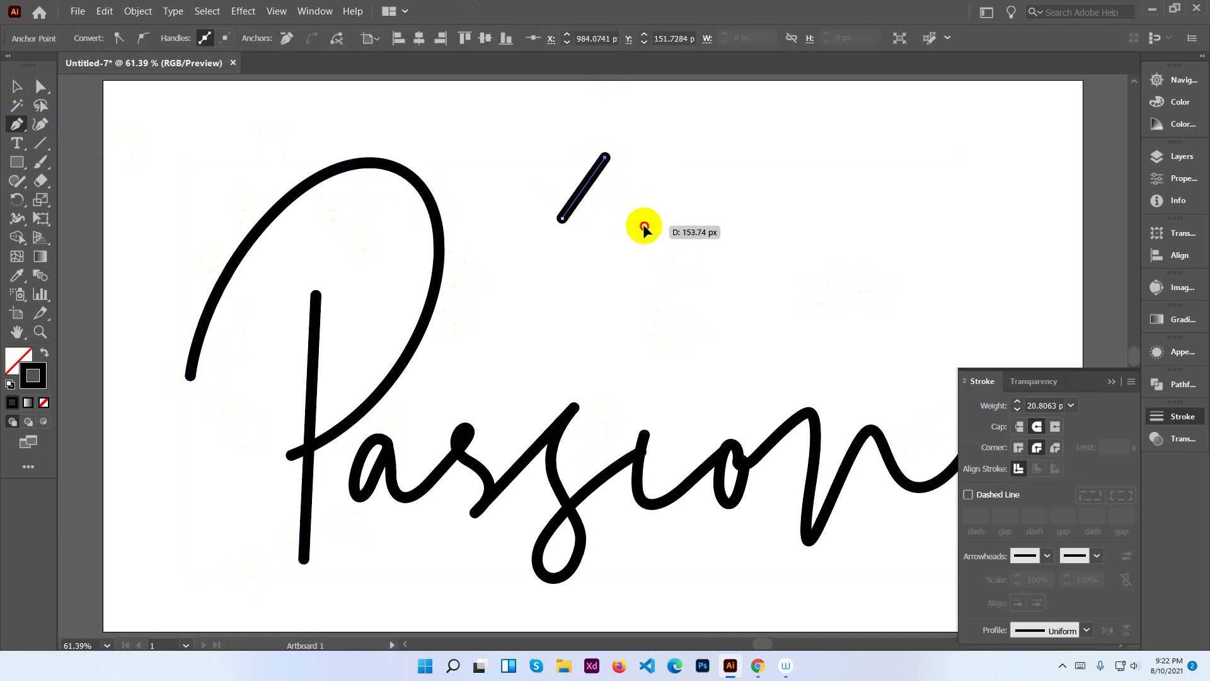
left_click(644, 225)
left_click(17, 86)
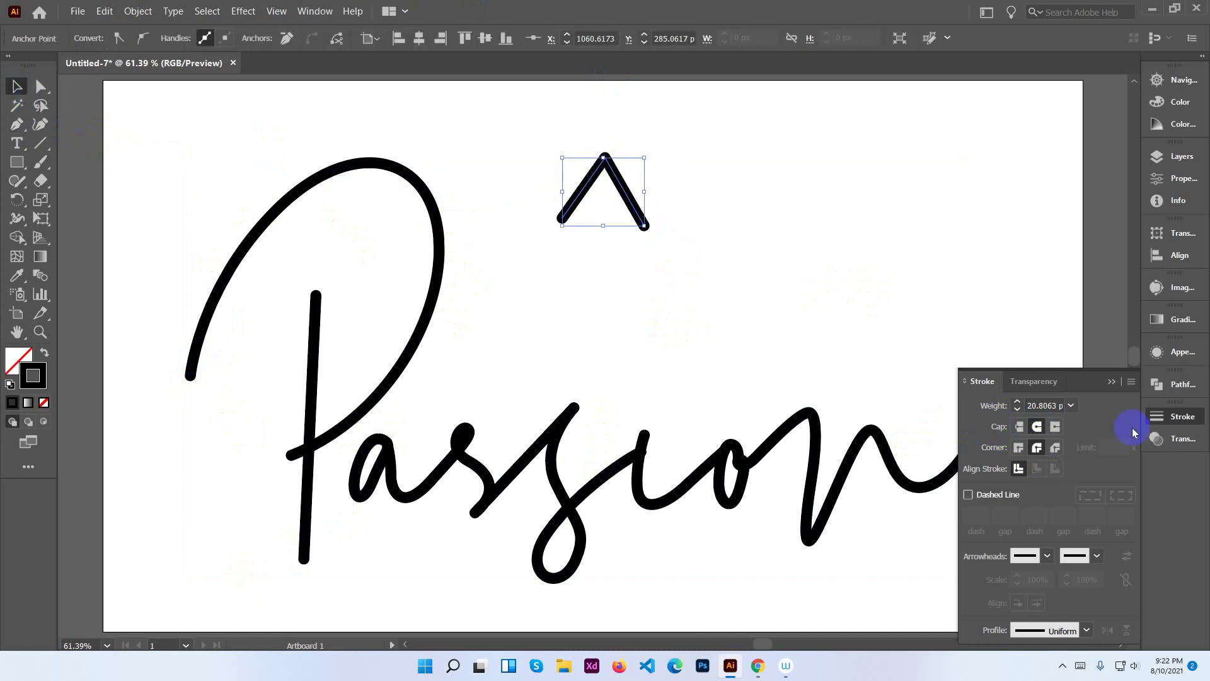
left_click(1019, 447)
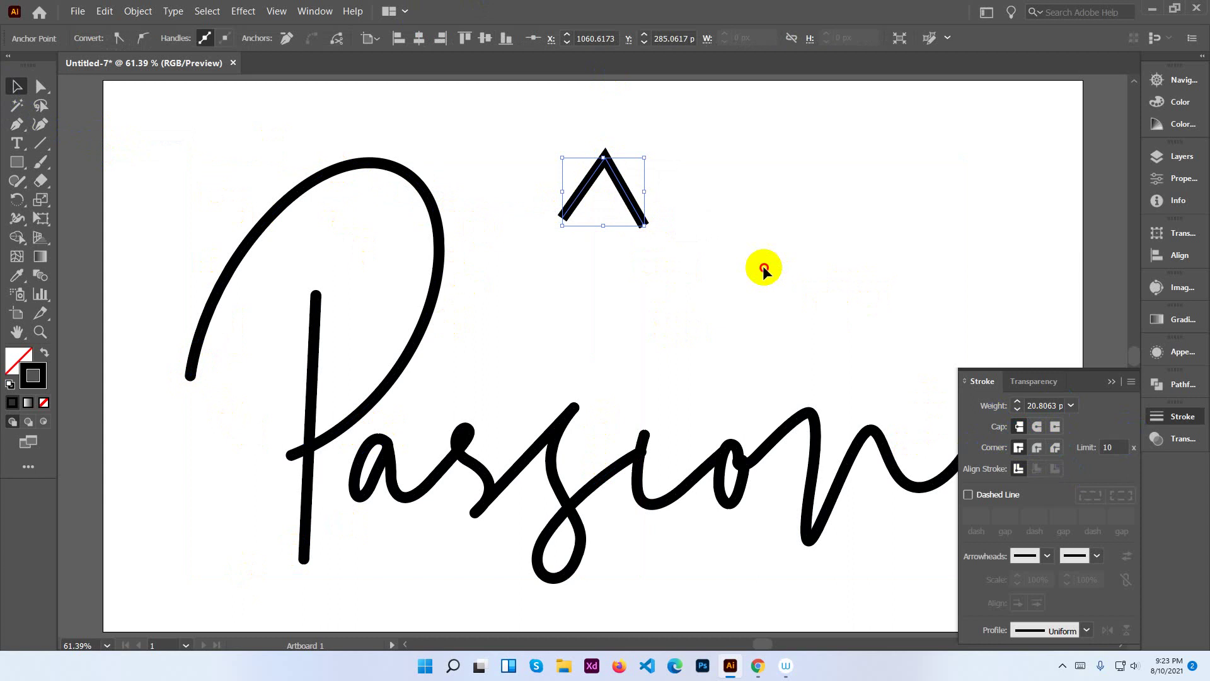
left_click(724, 252)
Round the caret's apex join and stroke caps, then delete the test caret.
left_click(43, 90)
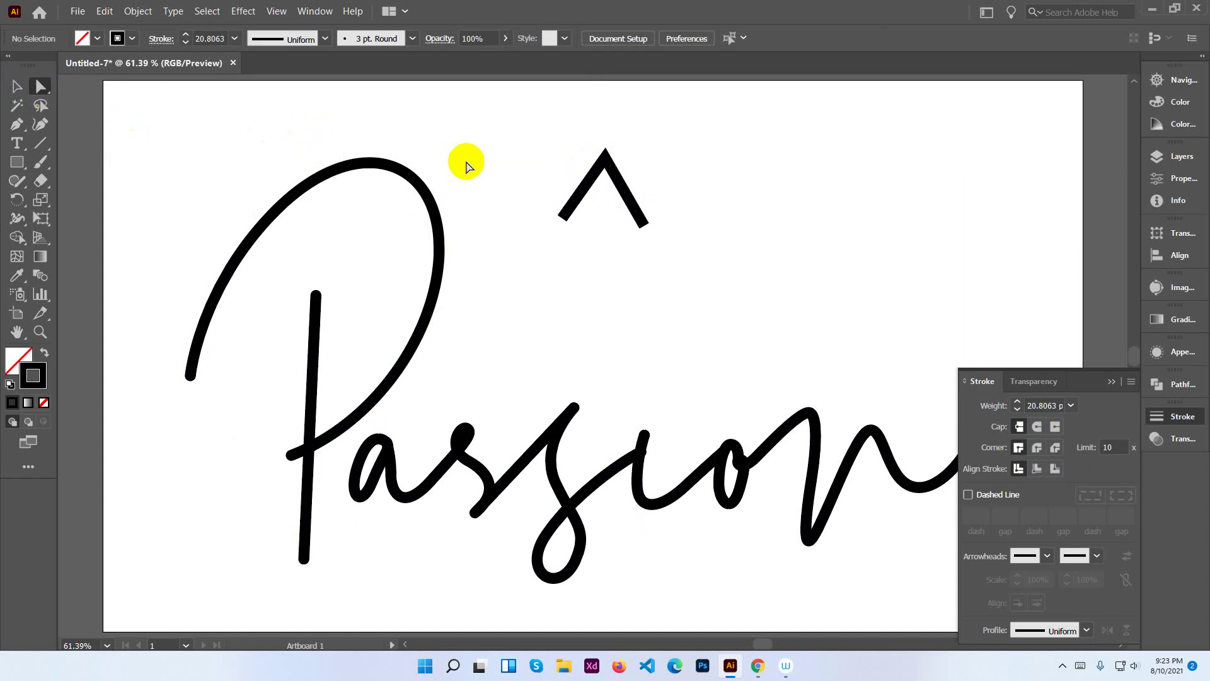
left_click_drag(552, 137, 673, 191)
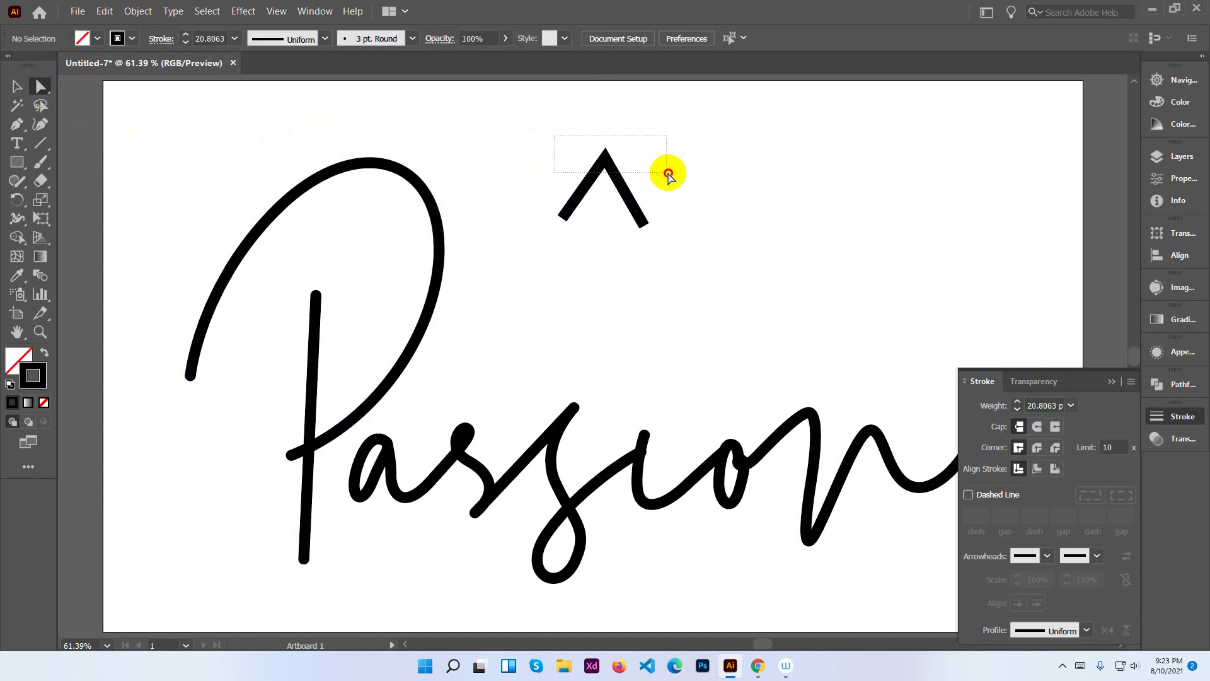
left_click(1037, 448)
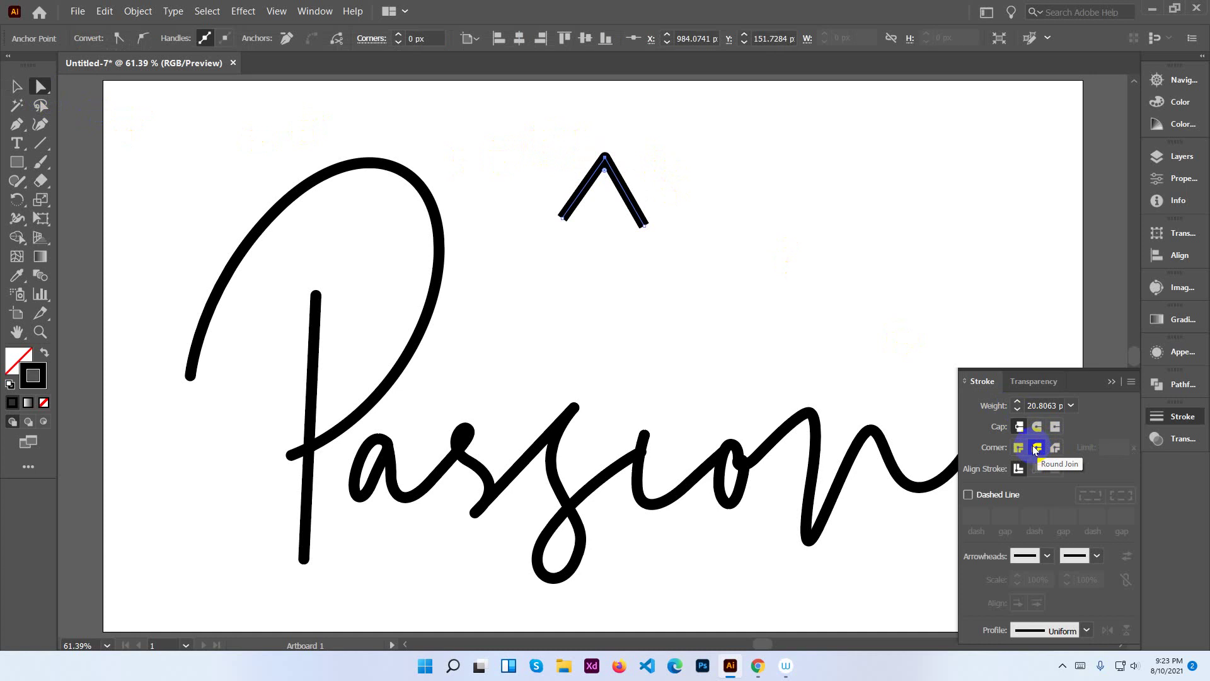
mouse_move(679, 250)
left_mouse_down()
mouse_move(590, 214)
mouse_move(521, 208)
left_mouse_up()
left_click(1038, 427)
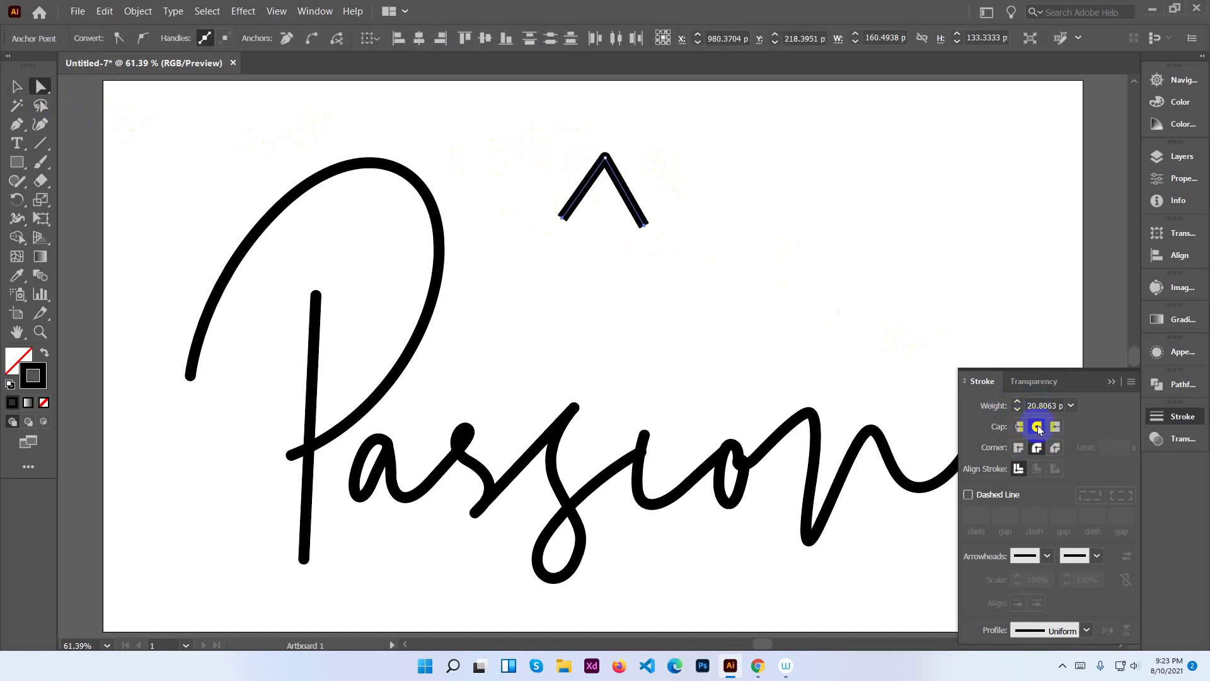
left_click(720, 303)
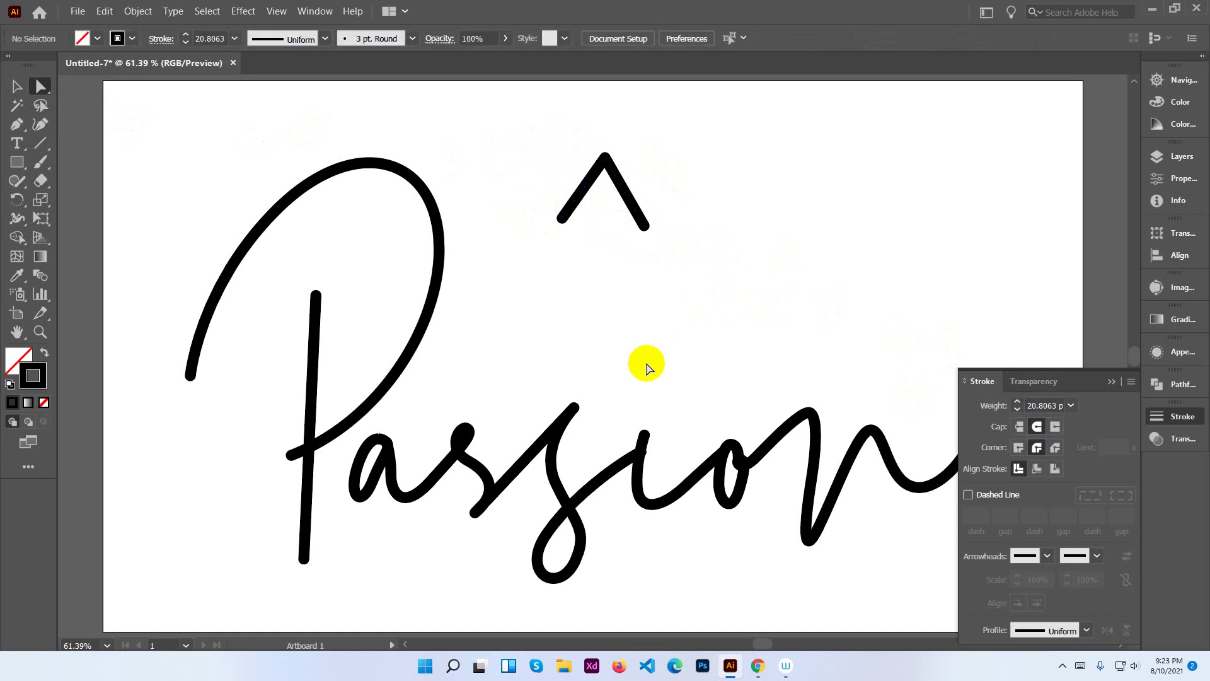
mouse_move(501, 114)
left_mouse_down()
mouse_move(582, 191)
mouse_move(731, 297)
left_mouse_up()
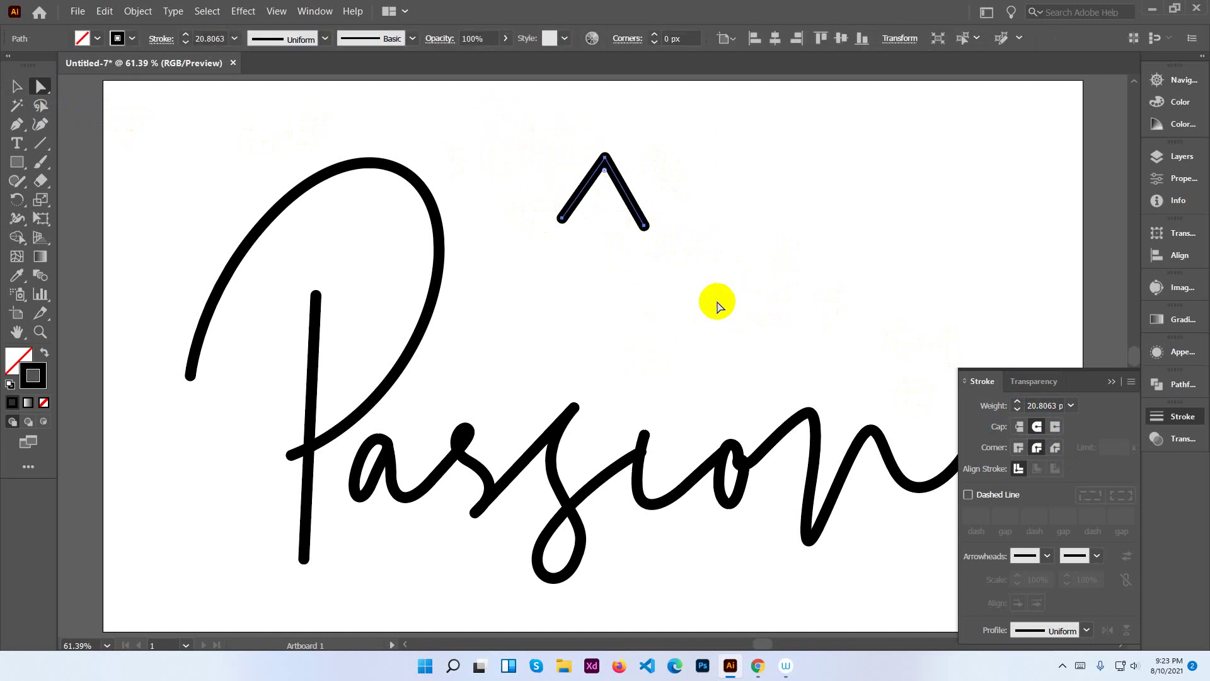
key("Delete")
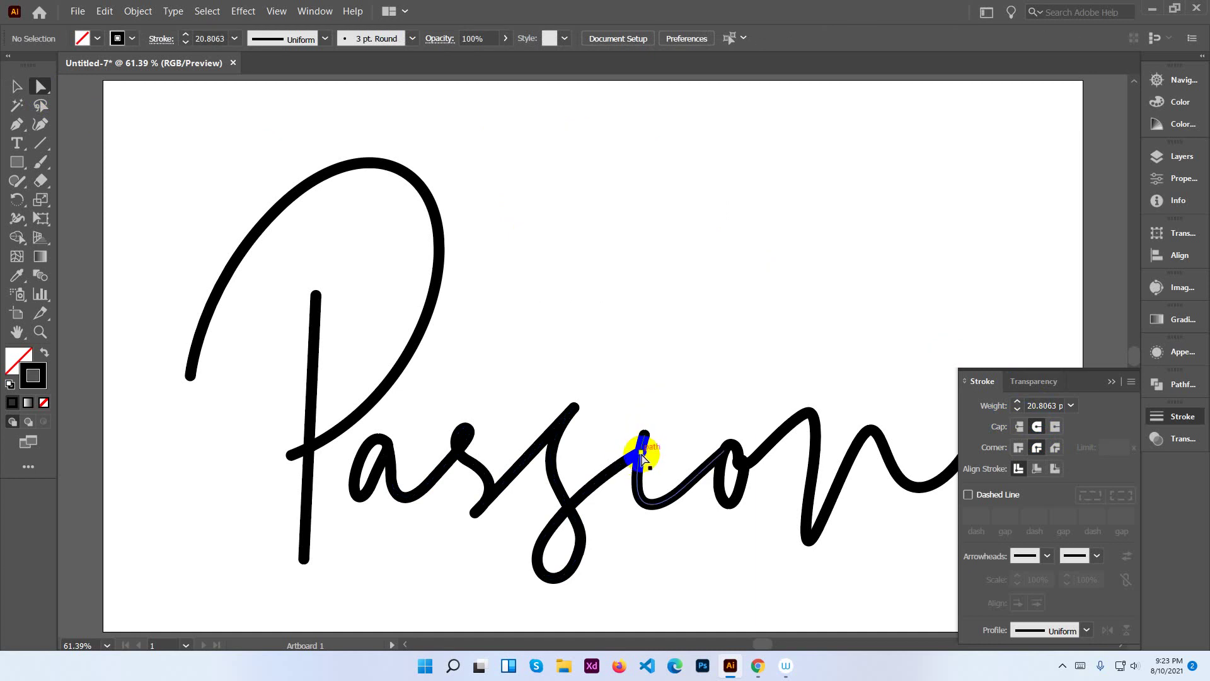
Select and zoom in on the s–i junction anchor, nudge it, then switch to Outline view.
left_click(641, 452)
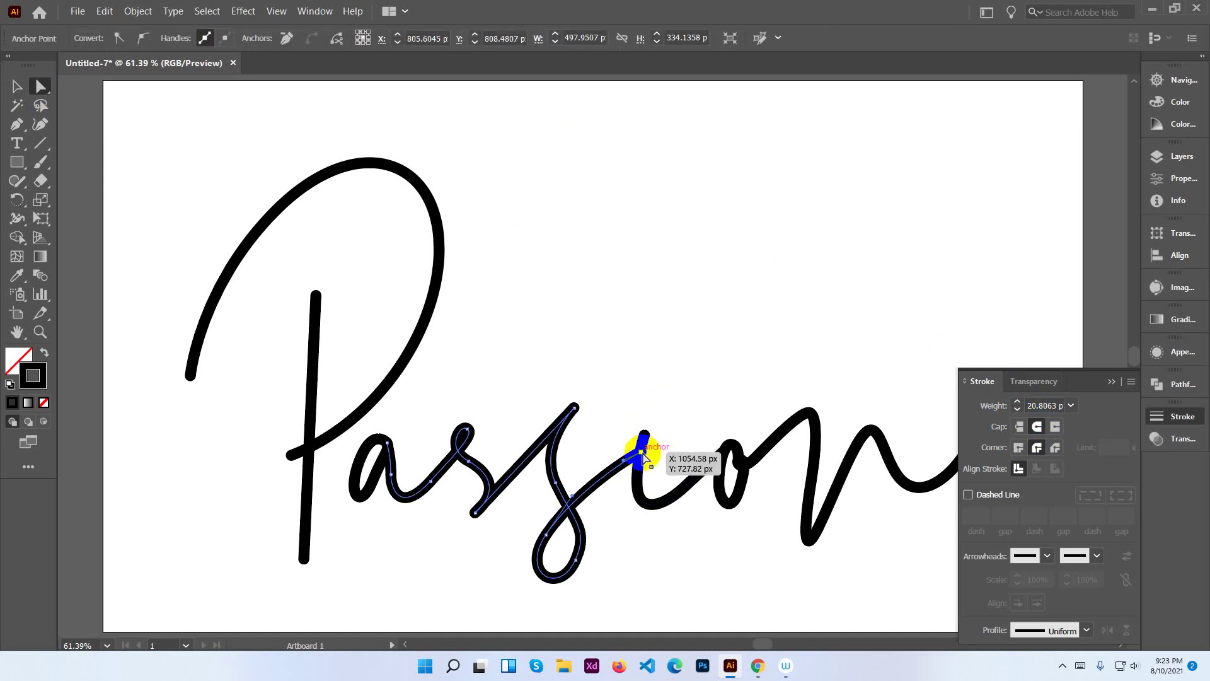
left_click(641, 452)
key("ctrl+=")
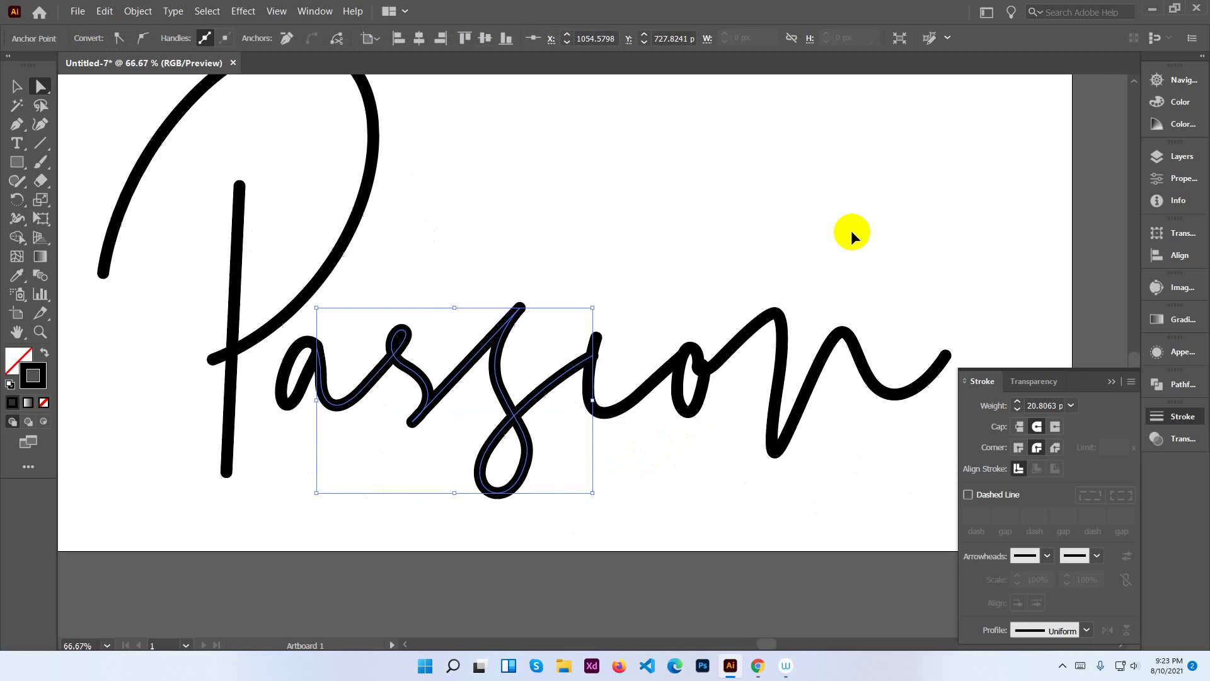
key("ctrl+=")
key("ctrl+=")
key("ctrl+=")
key("ctrl+=")
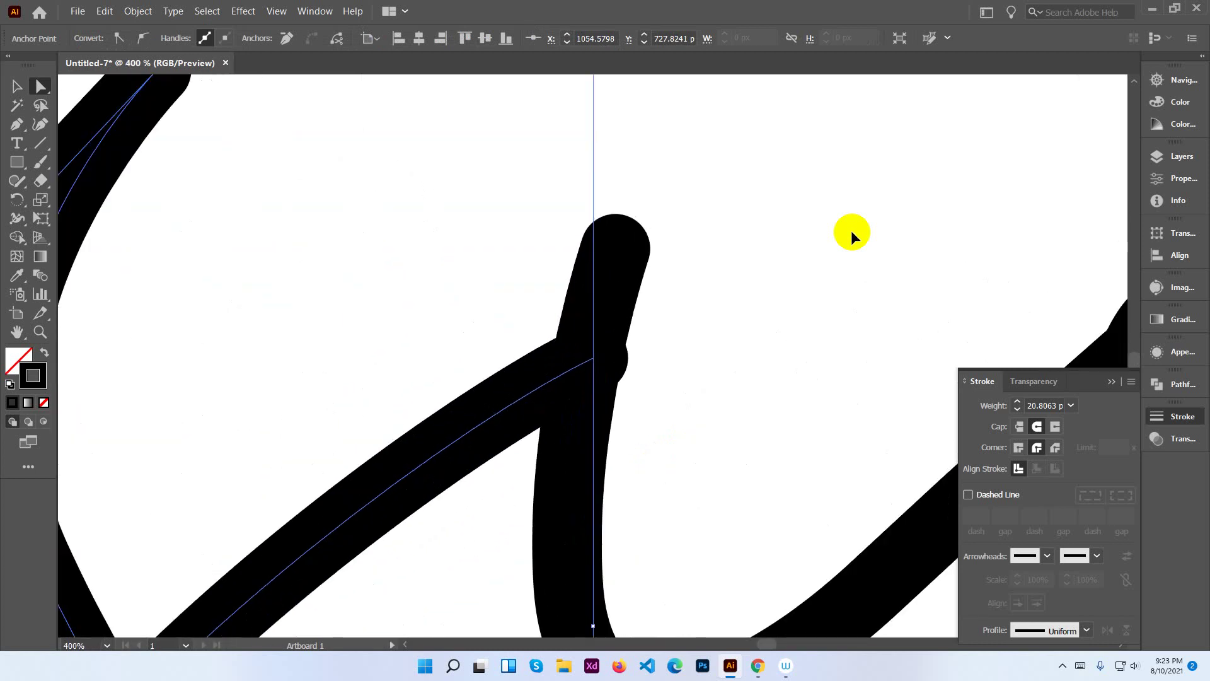
left_click_drag(595, 424, 587, 359)
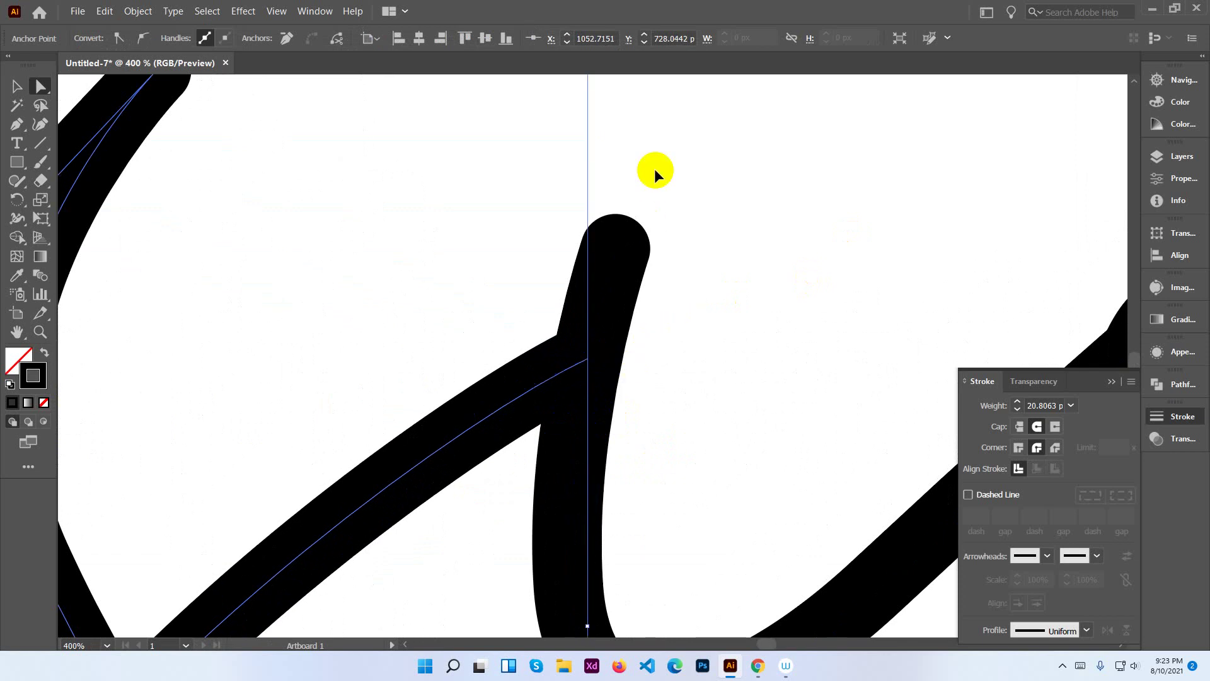
key("ctrl+y")
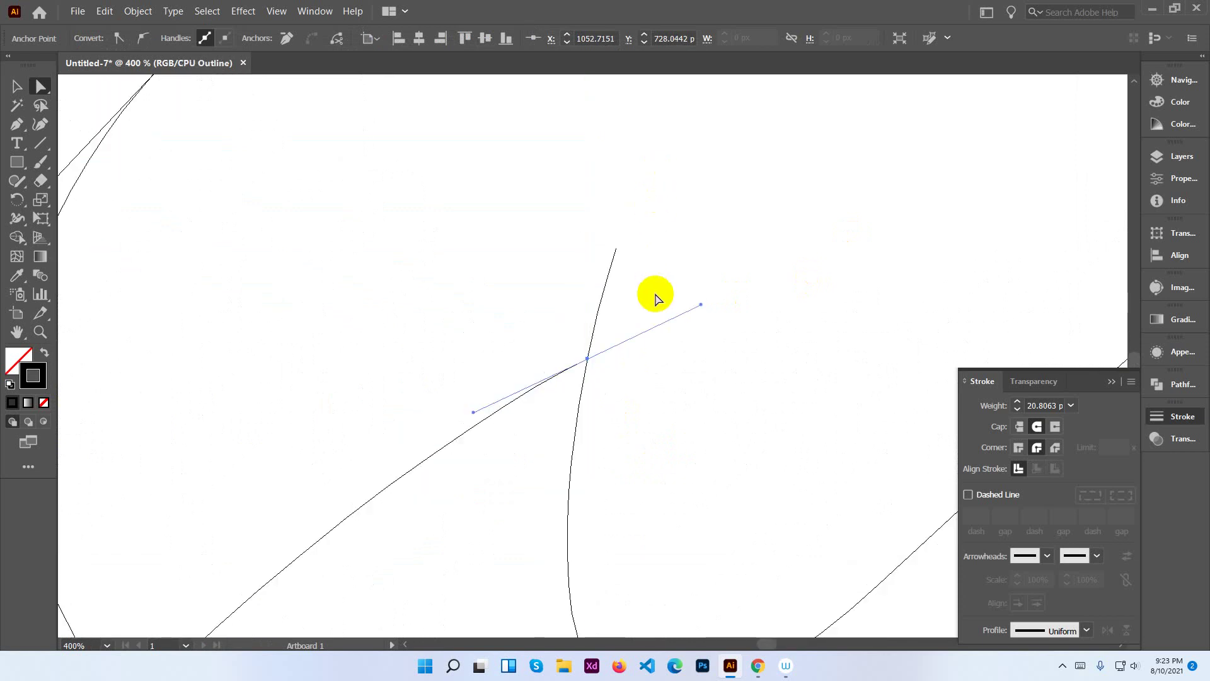
left_click(670, 358)
left_click(587, 360)
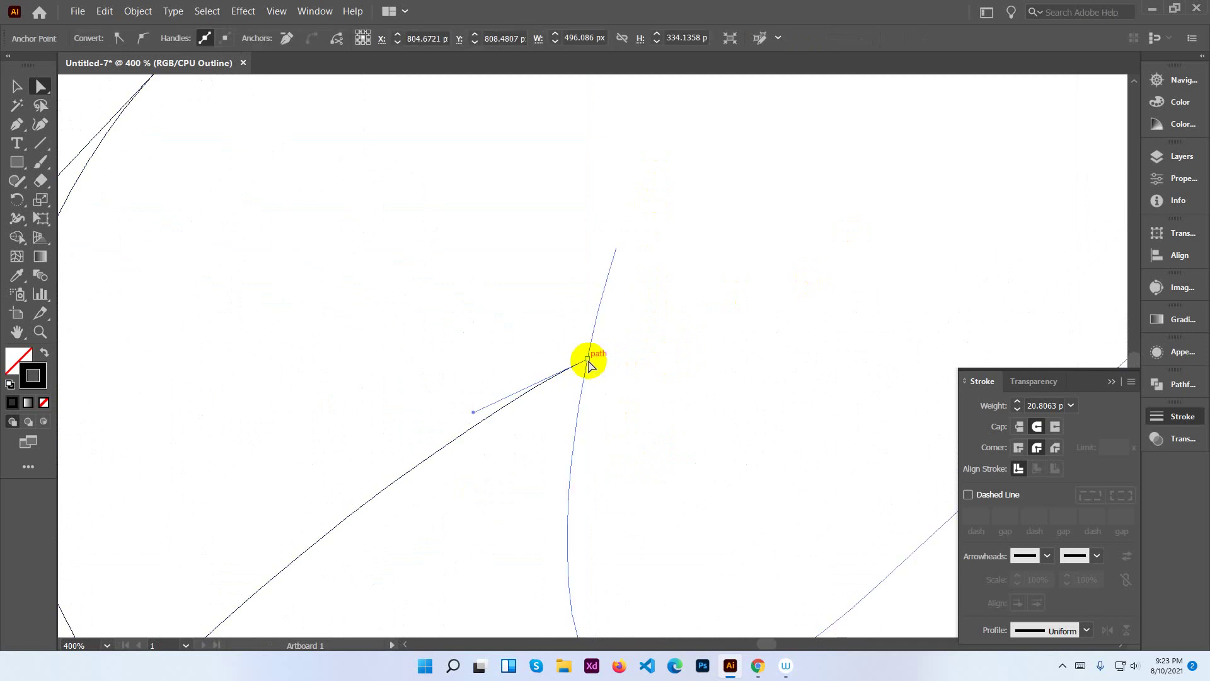
left_click(592, 359)
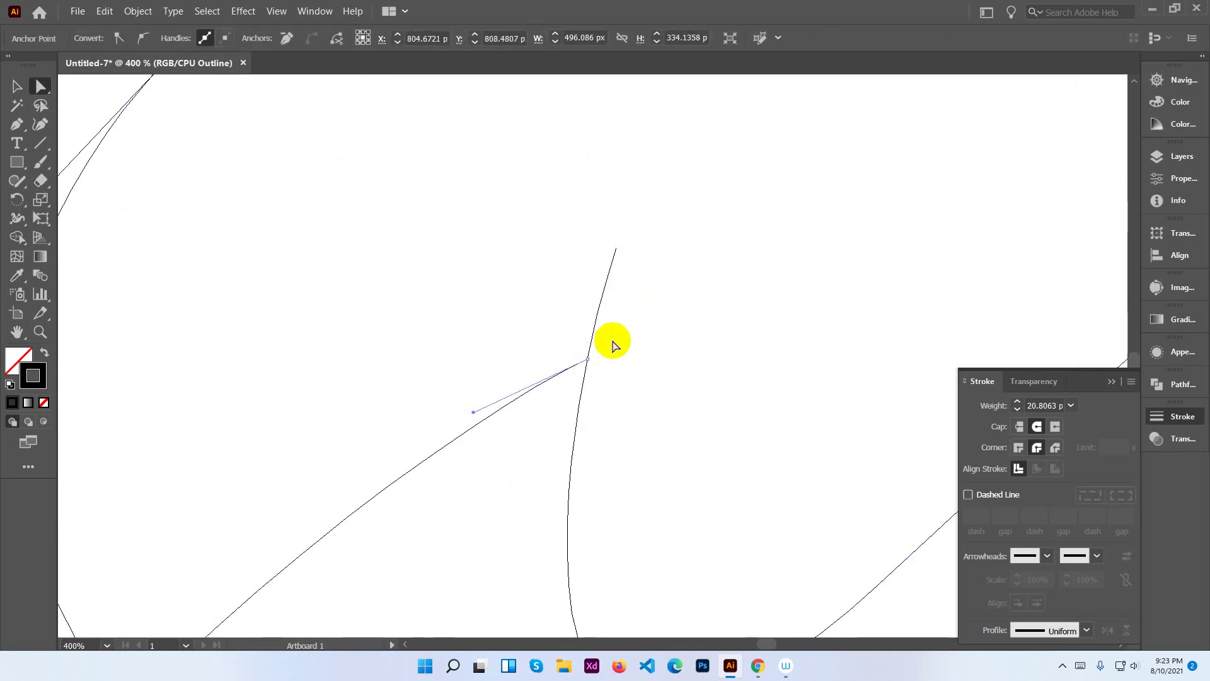
key("ctrl+plus")
key("ctrl+plus")
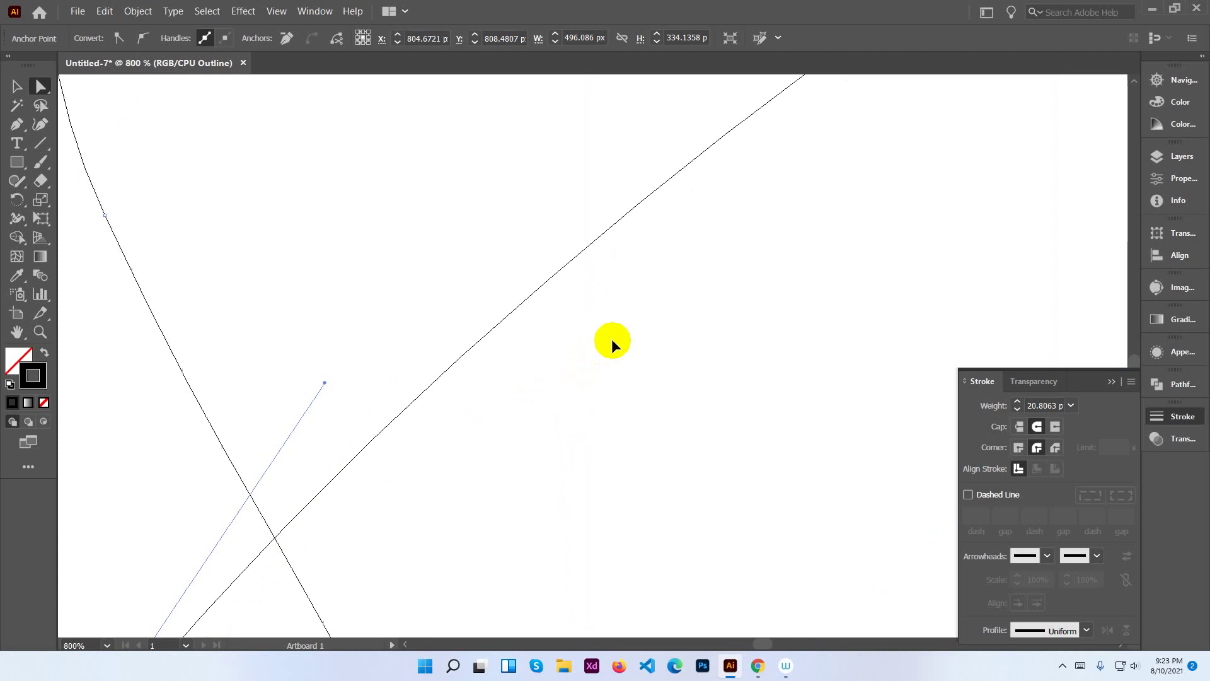
key("ctrl+0")
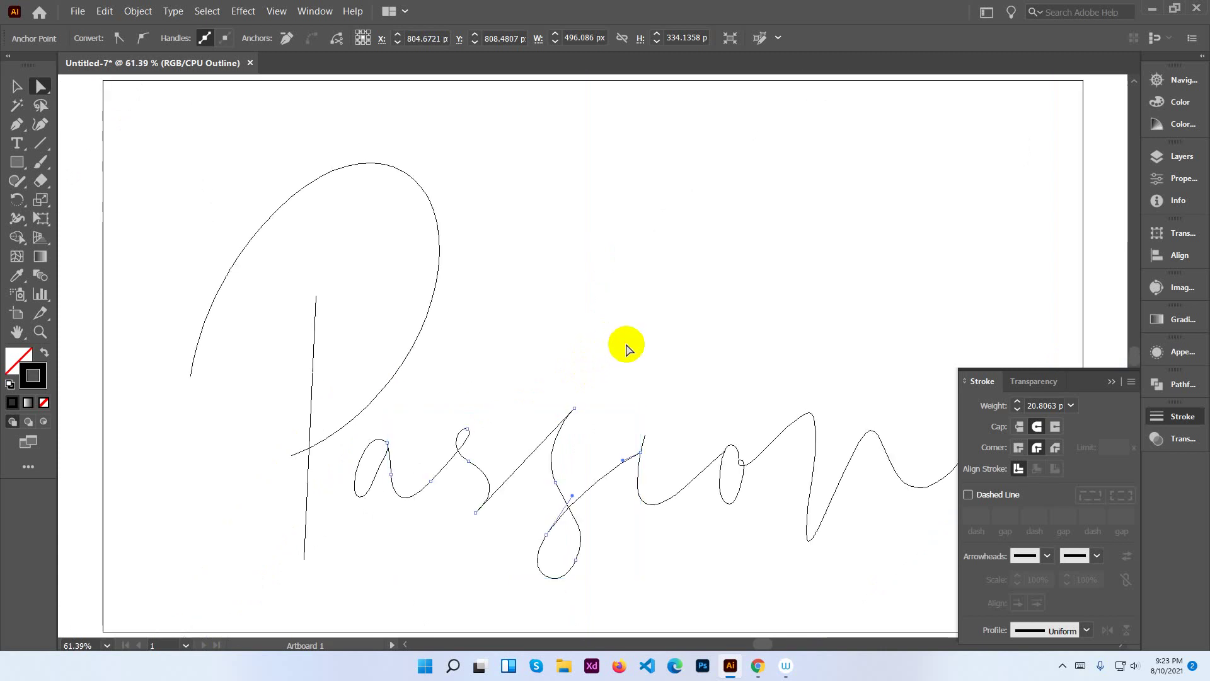
left_click(627, 348)
left_click(632, 458)
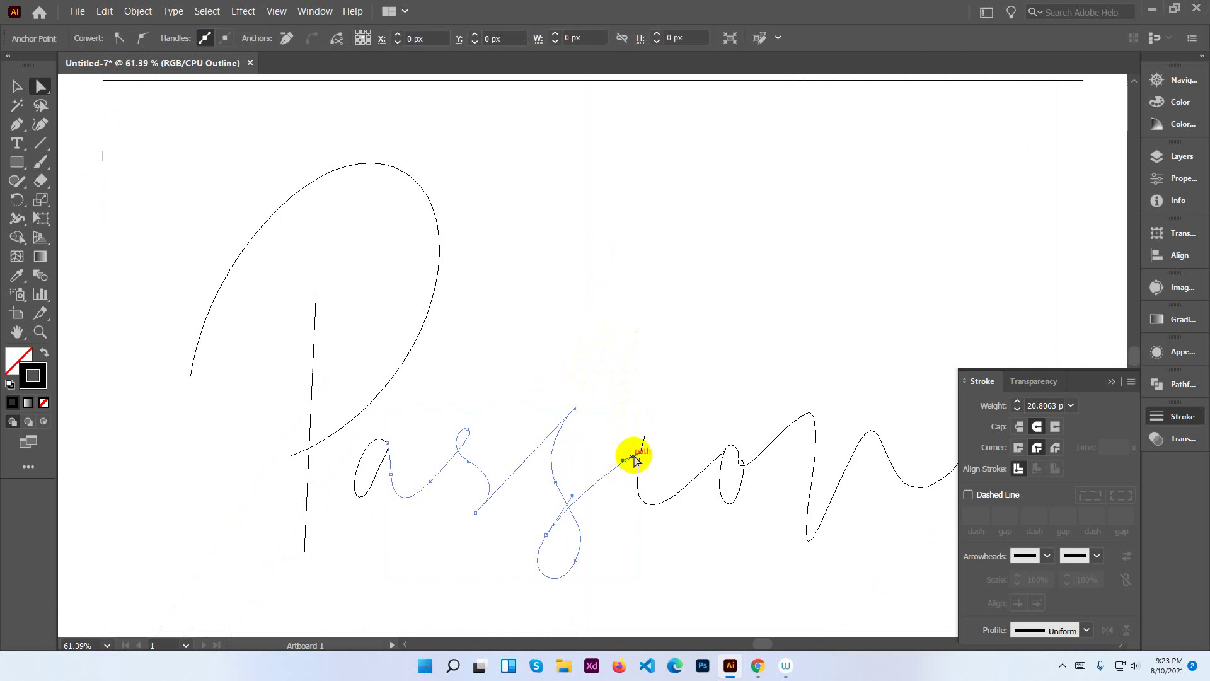
left_click(640, 454)
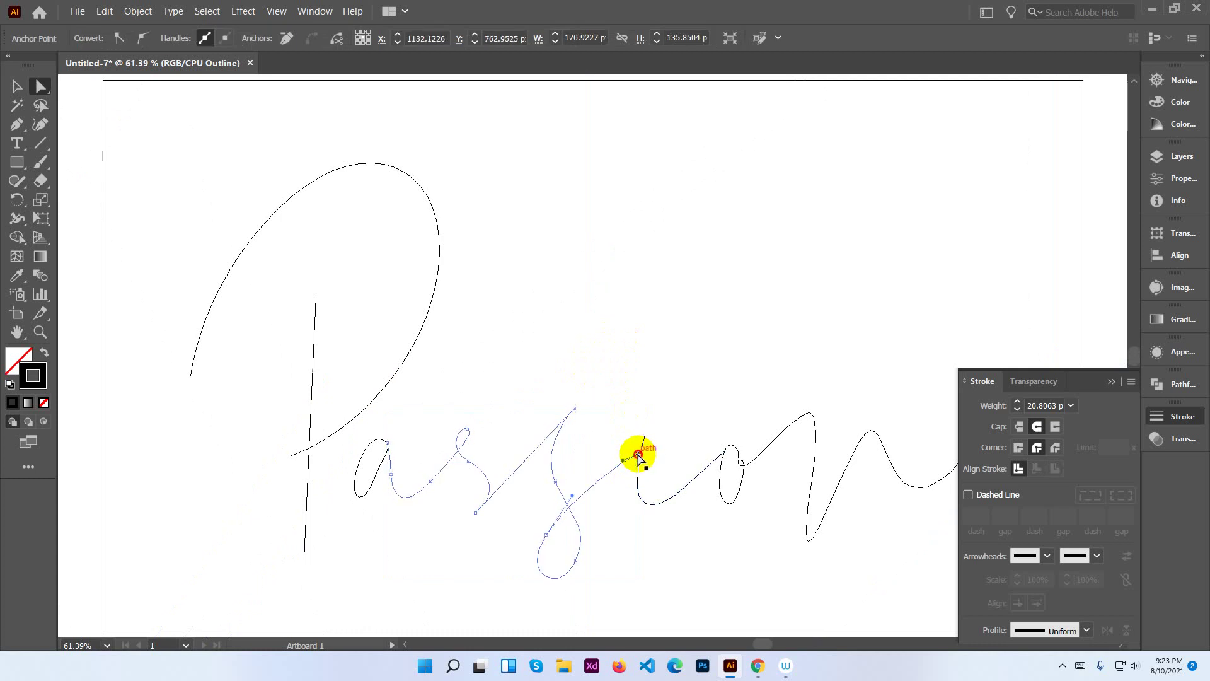
left_click(642, 454)
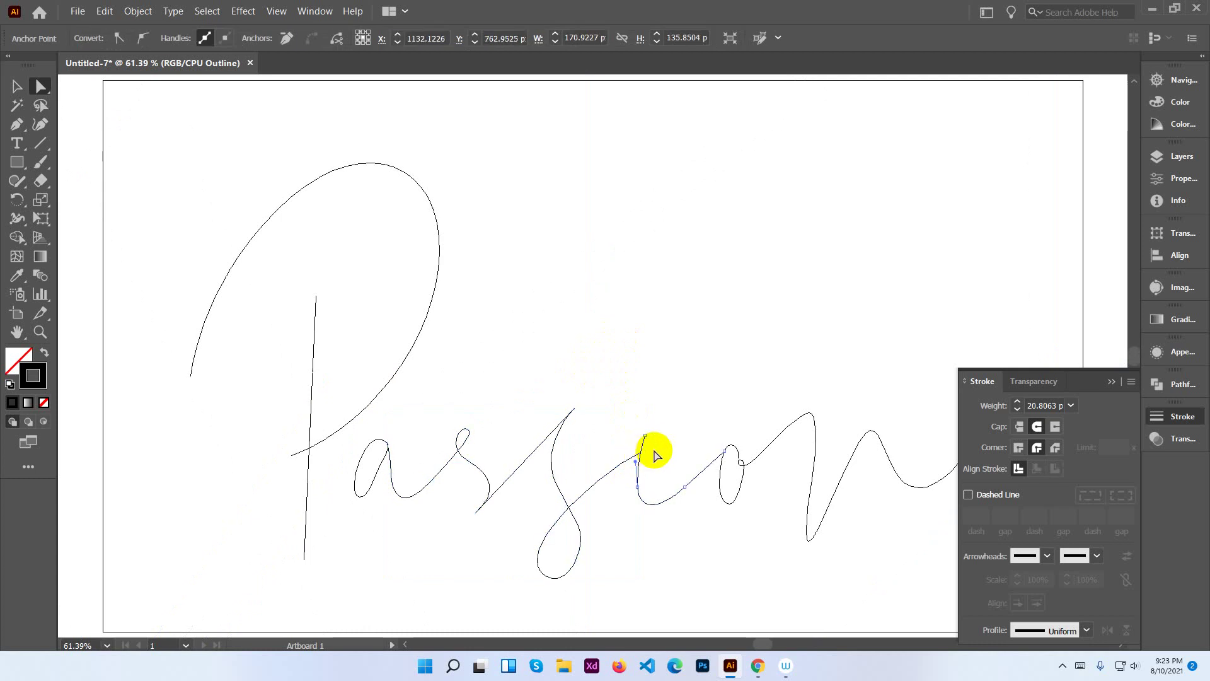
left_click(653, 456)
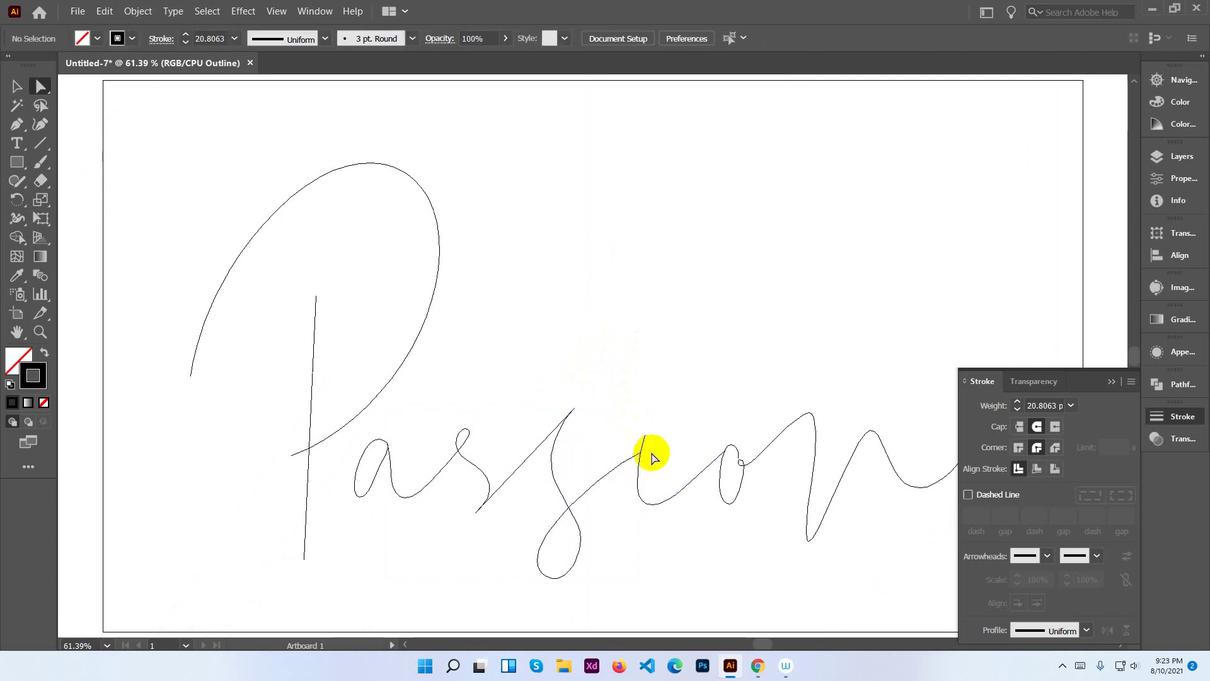
Smooth the o's curve by moving the anchor above its loop and reshaping the top anchor's handles.
left_click(738, 460)
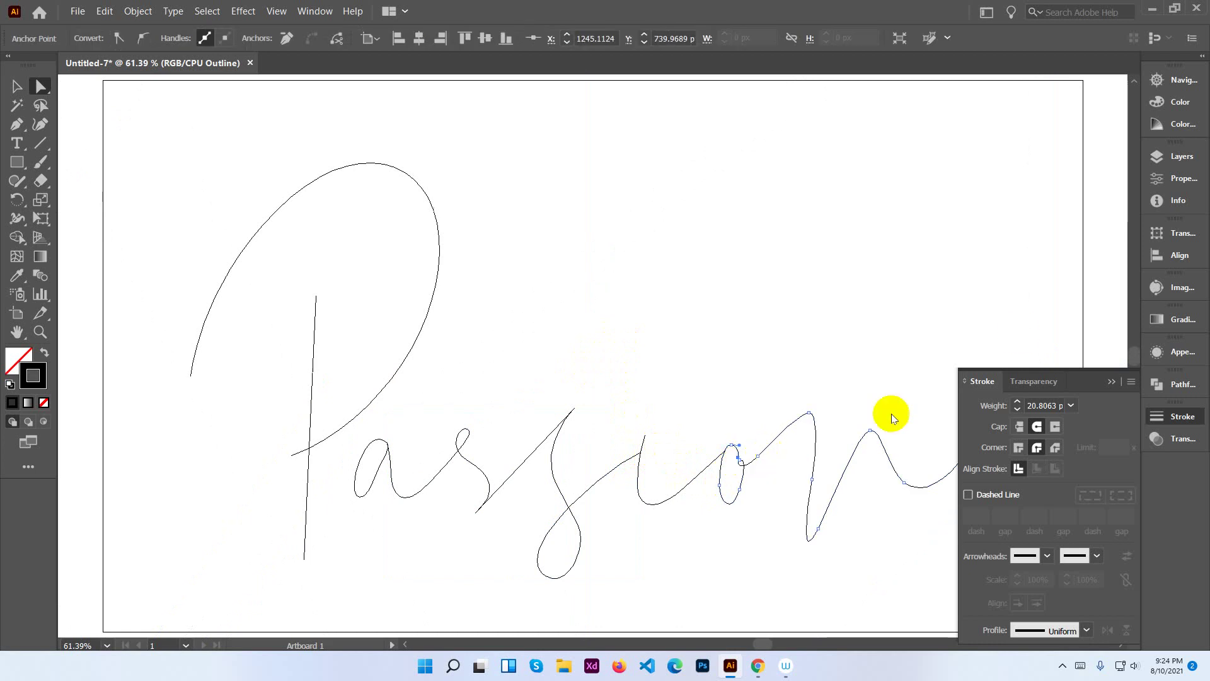
key("ctrl+equal")
key("ctrl+equal")
key("ctrl+equal")
key("ctrl+equal")
key("ctrl+equal")
key("ctrl+equal")
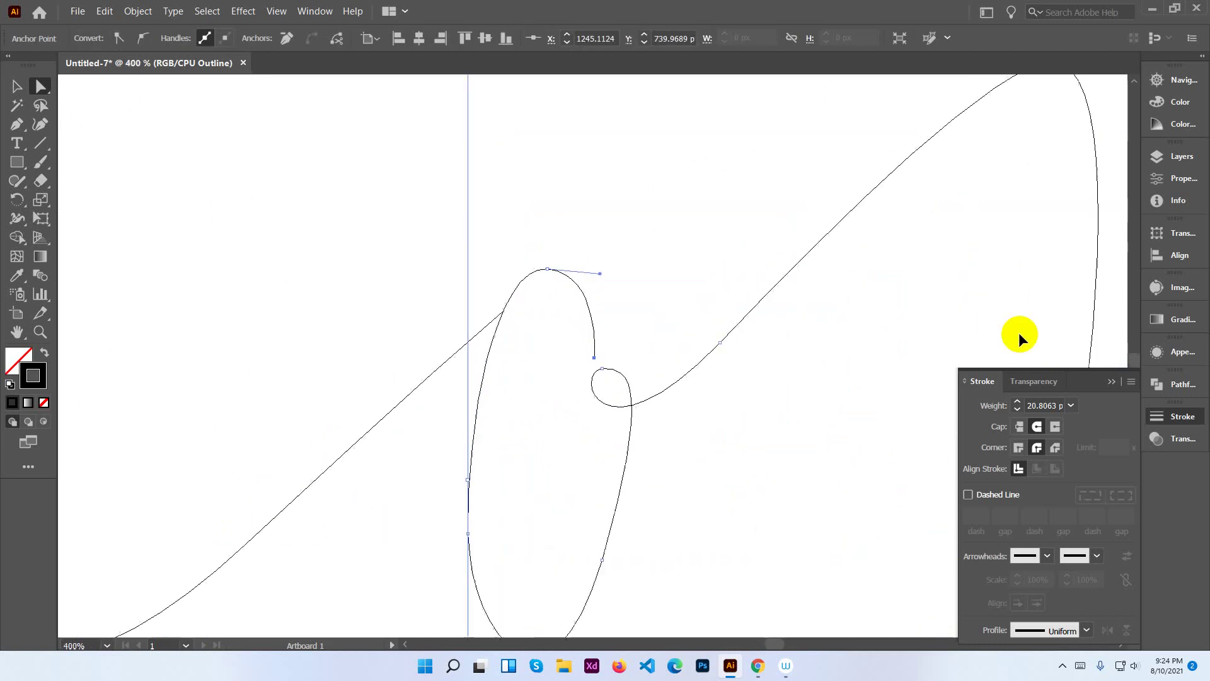
key("ctrl+equal")
key("ctrl+equal")
key("ctrl+equal")
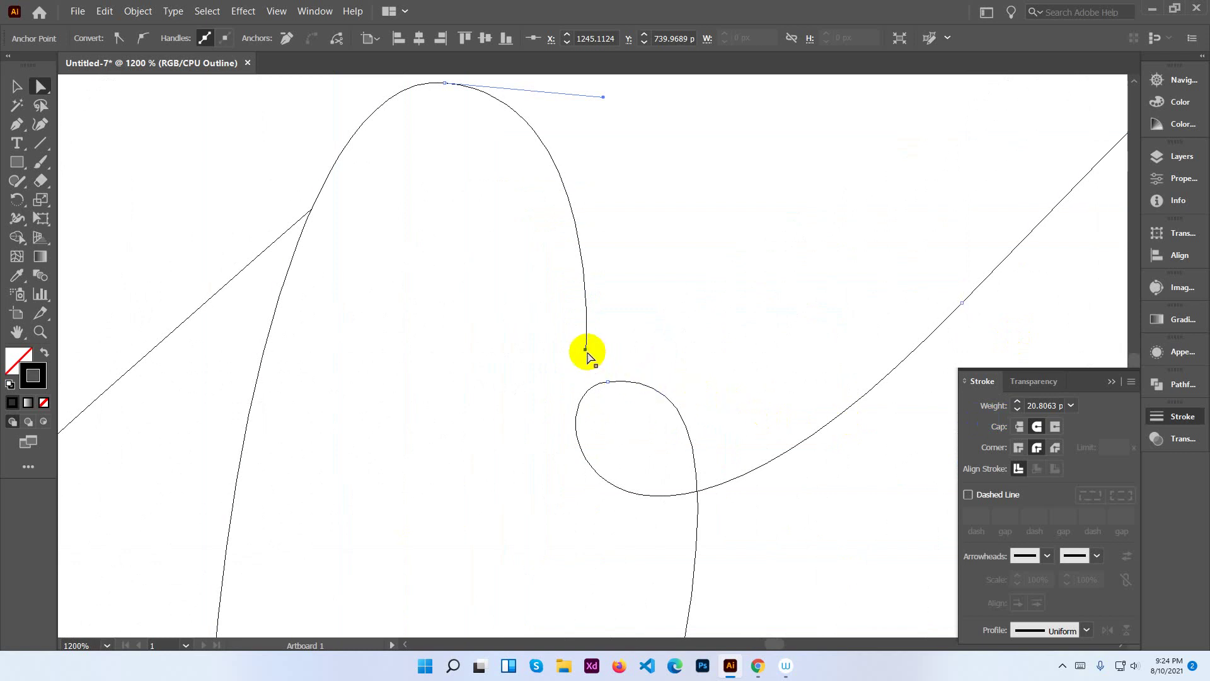
left_click_drag(586, 350, 605, 383)
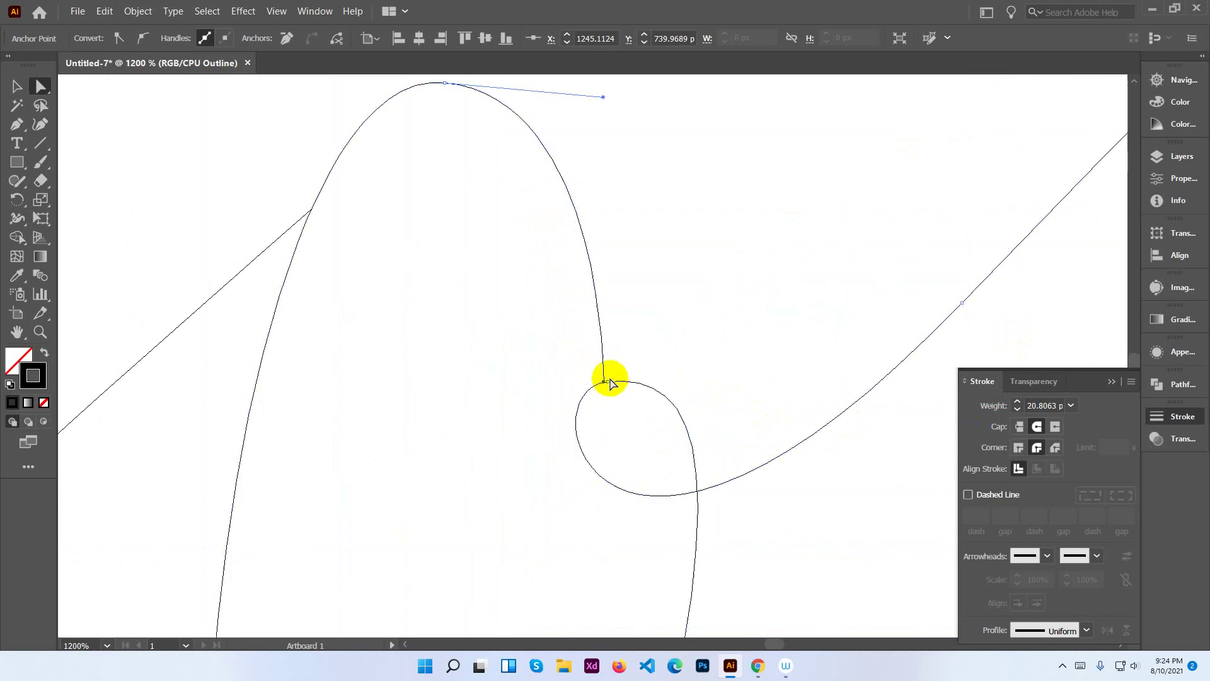
left_click_drag(499, 215, 506, 247)
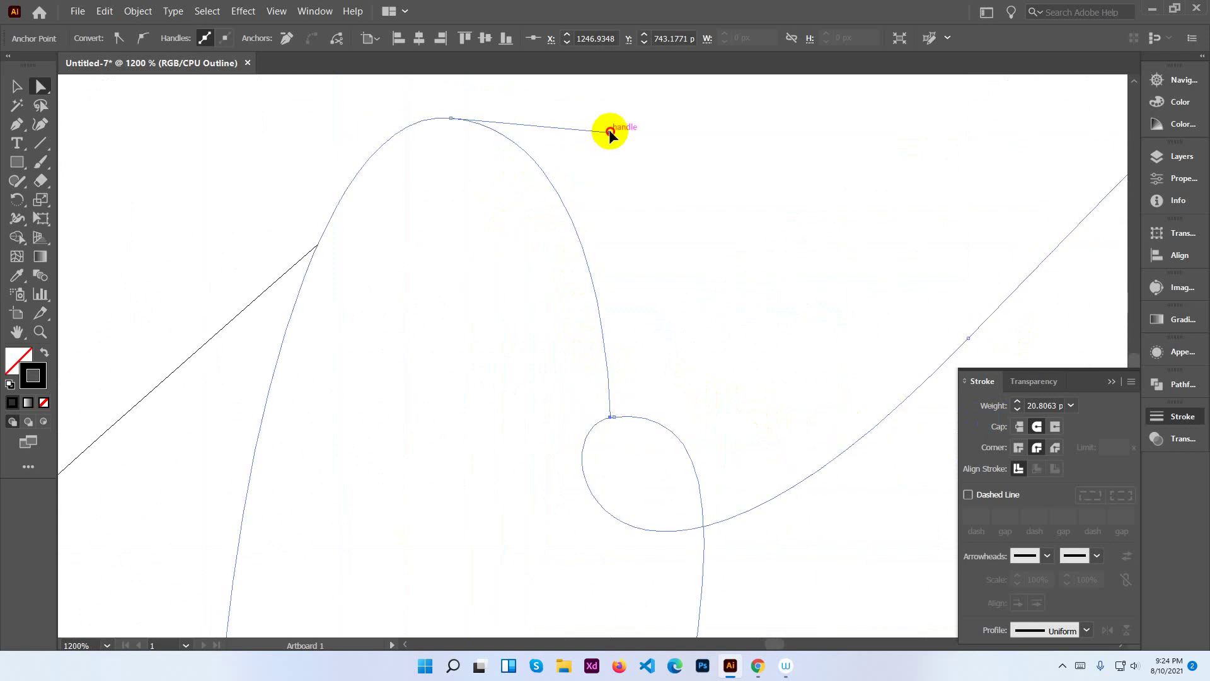
left_click_drag(609, 132, 649, 121)
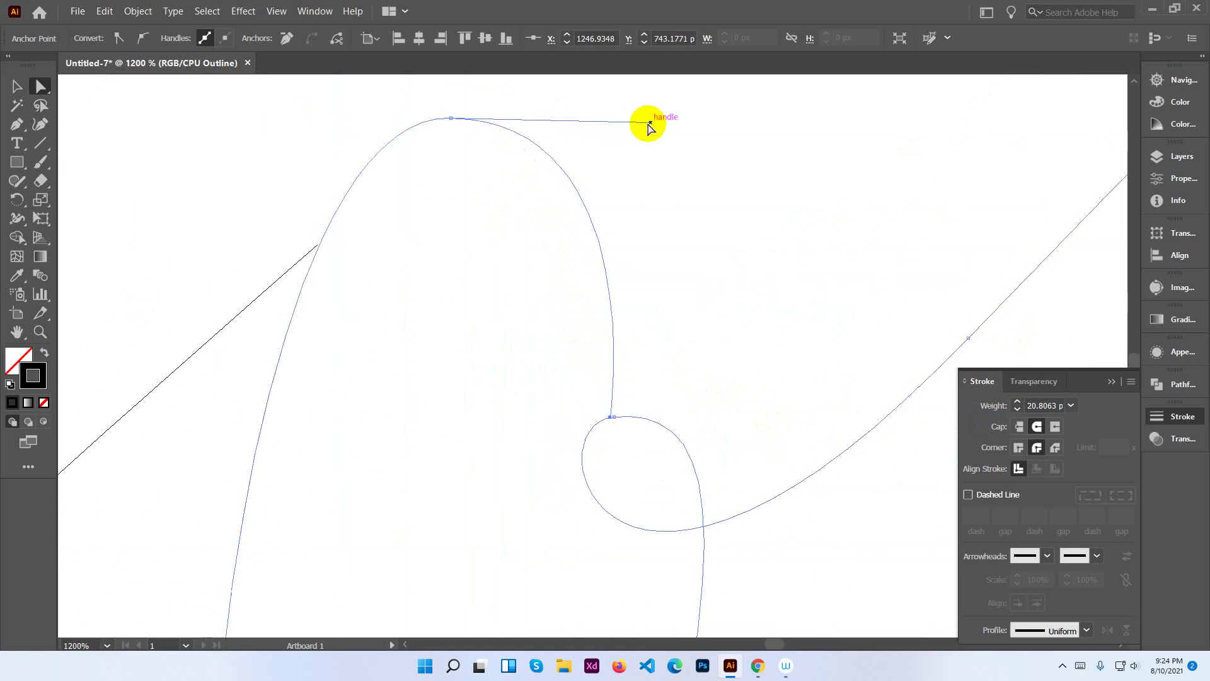
left_click(450, 118)
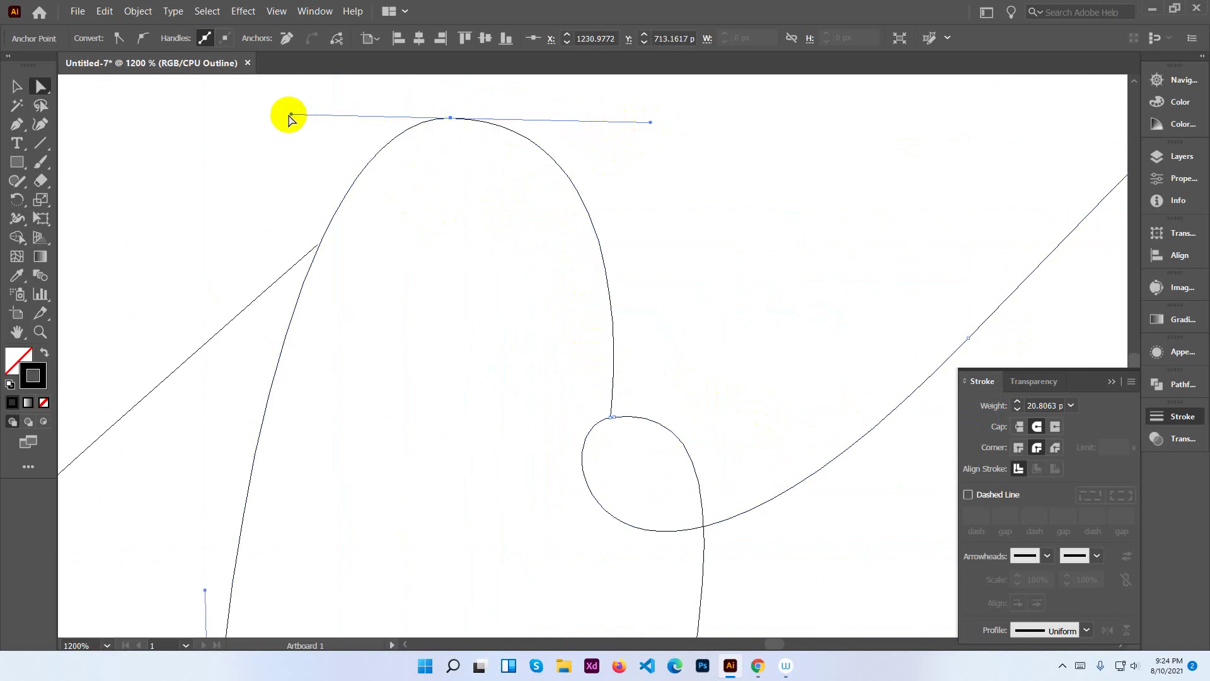
left_click_drag(291, 114, 285, 119)
left_click(397, 229)
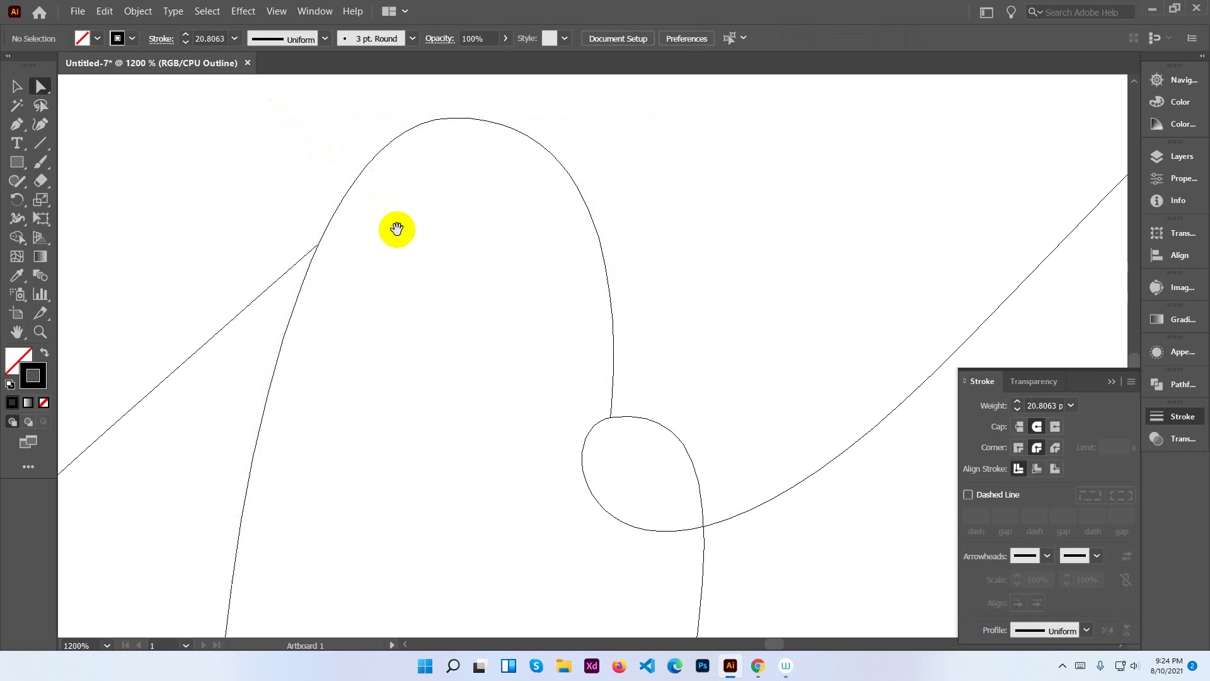
Nudge the o's left junction anchor up and right, then switch to the Google Meet call.
left_click_drag(397, 229, 595, 225)
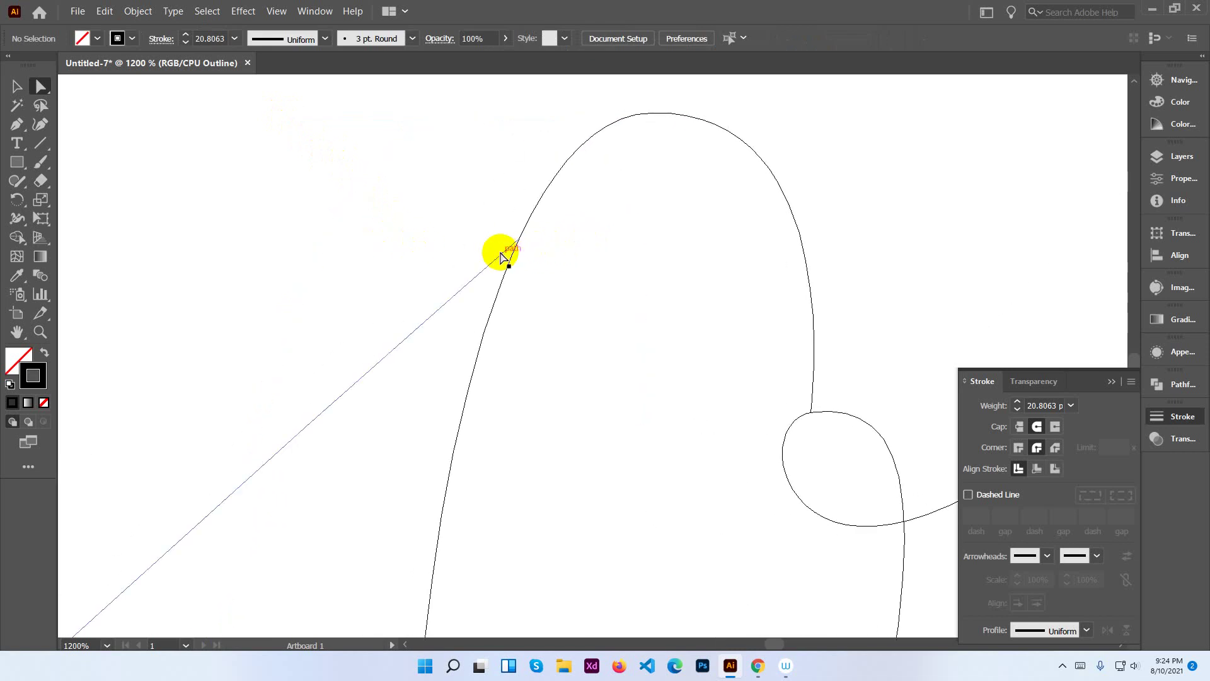
left_click_drag(502, 257, 518, 245)
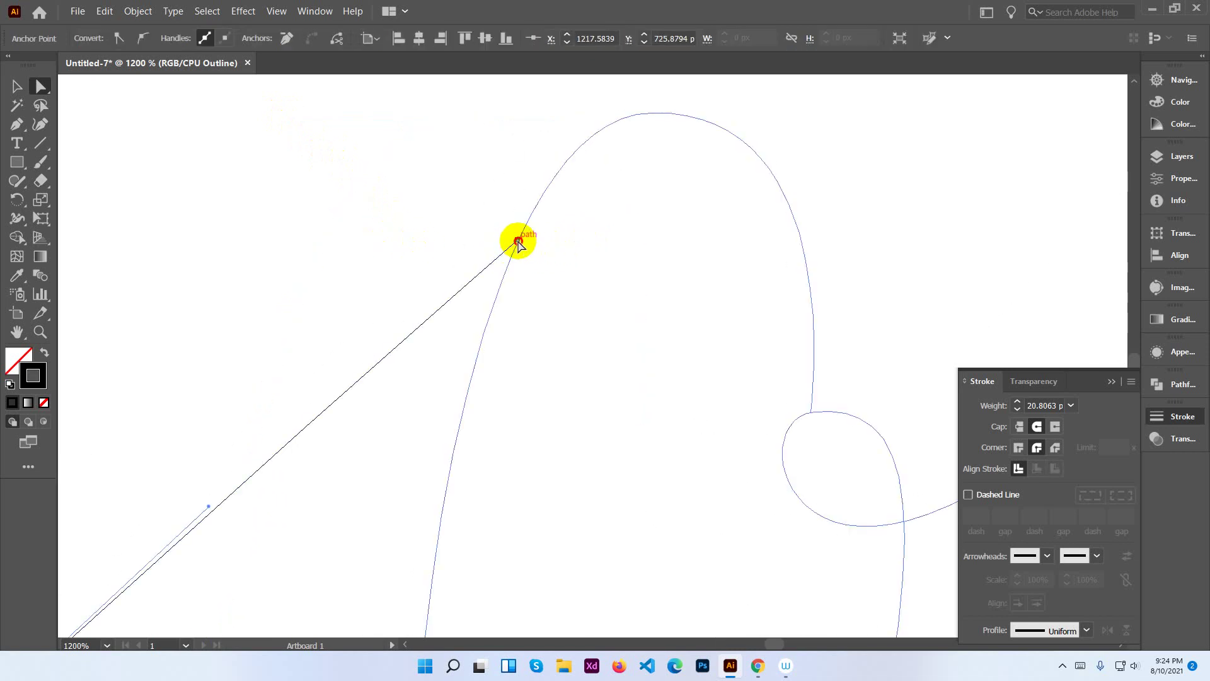
left_click_drag(515, 242, 521, 236)
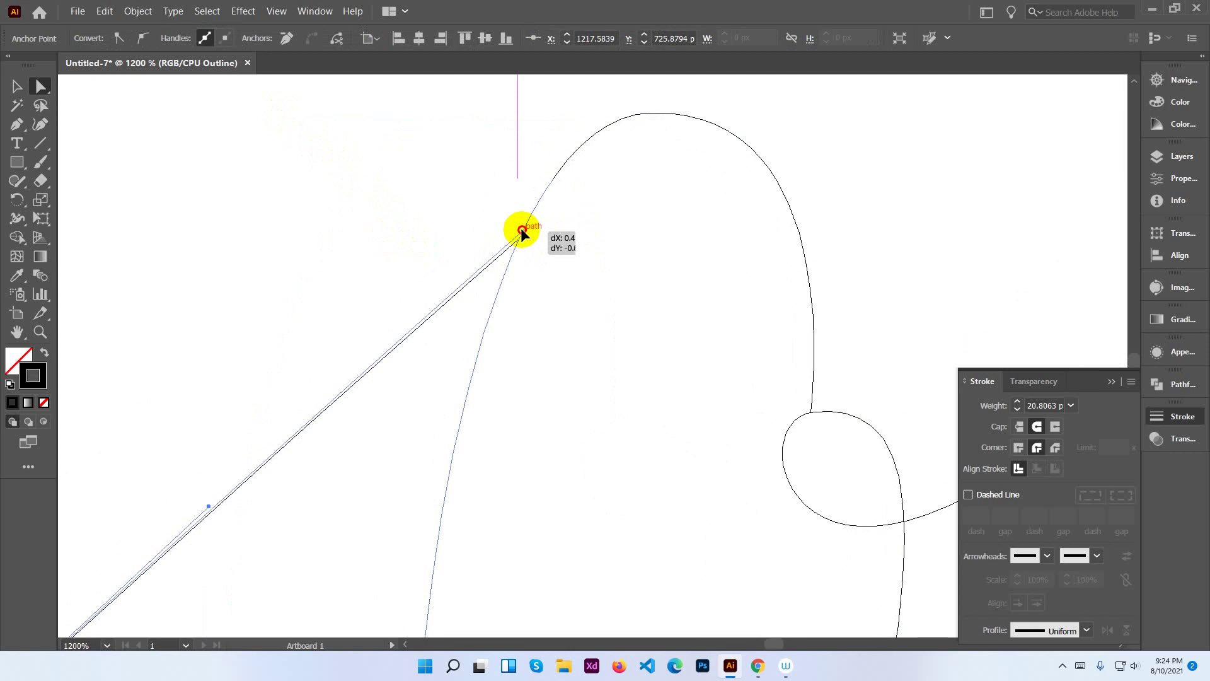
left_click(558, 229)
left_click_drag(735, 346, 518, 321)
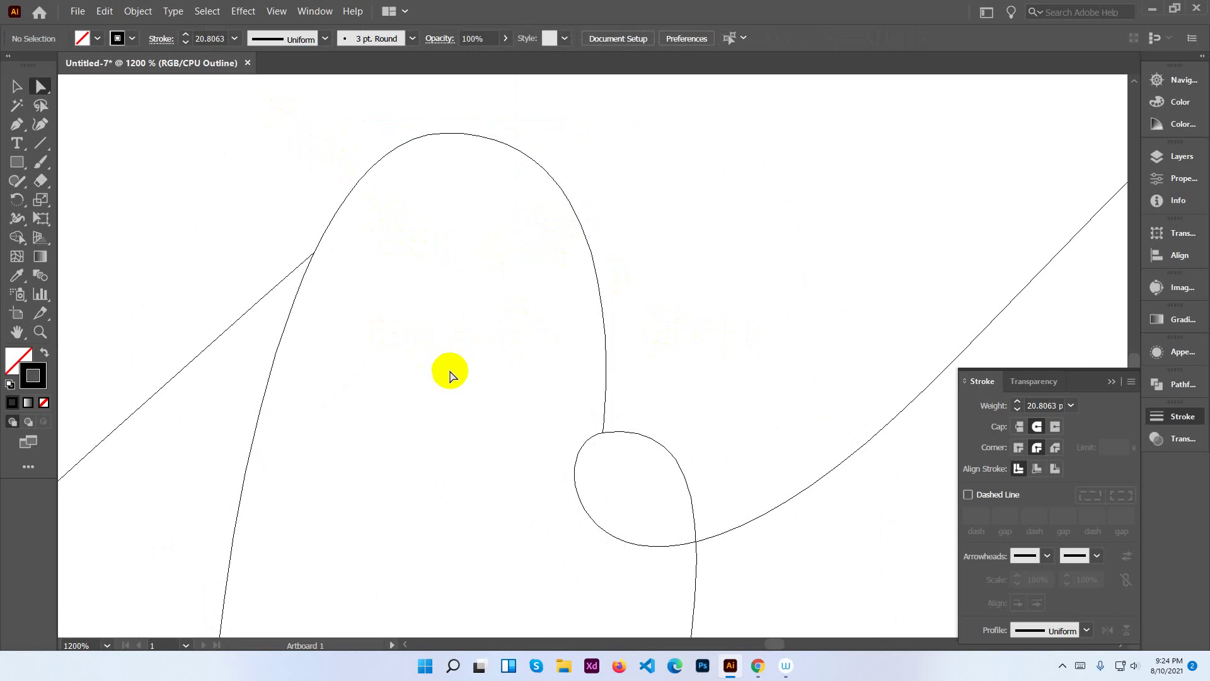
mouse_move(757, 665)
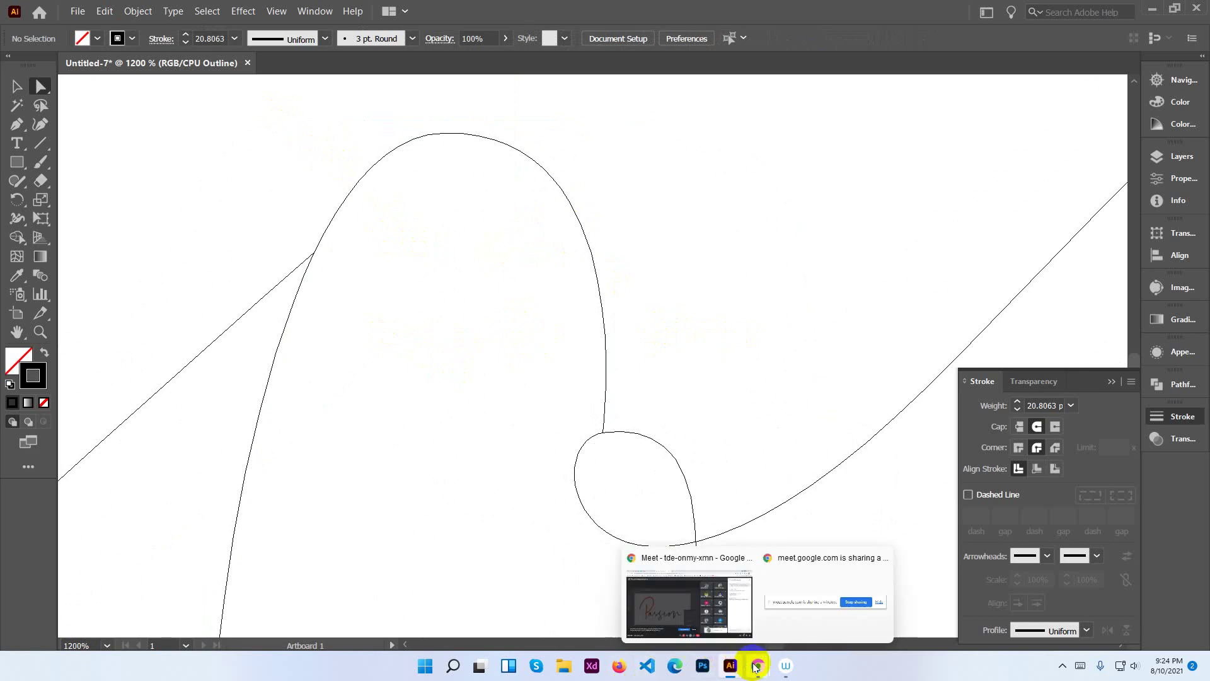
left_click(706, 604)
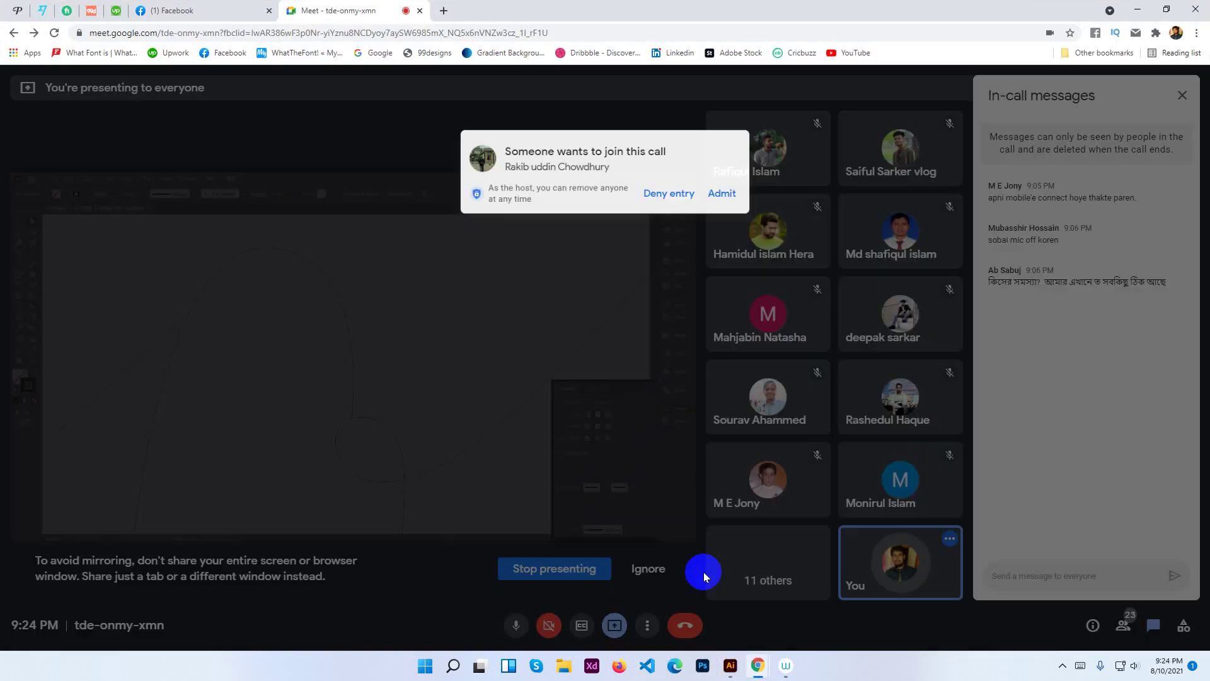
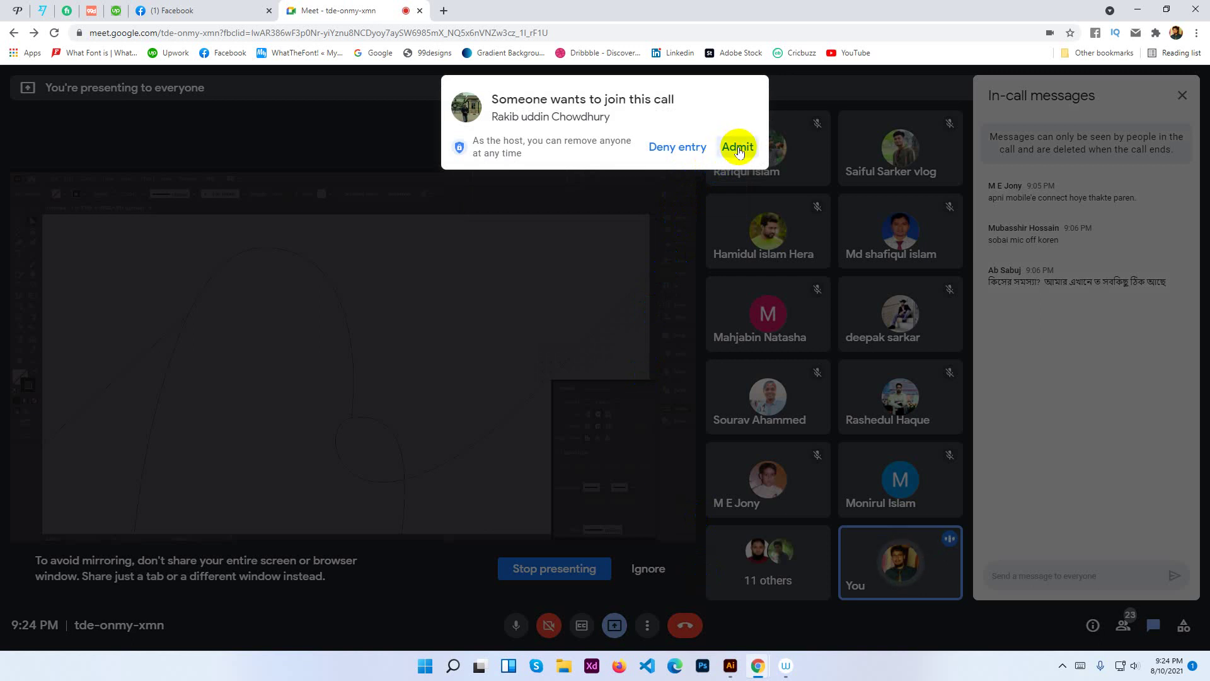
Admit the waiting participant into the Google Meet call.
left_click(737, 148)
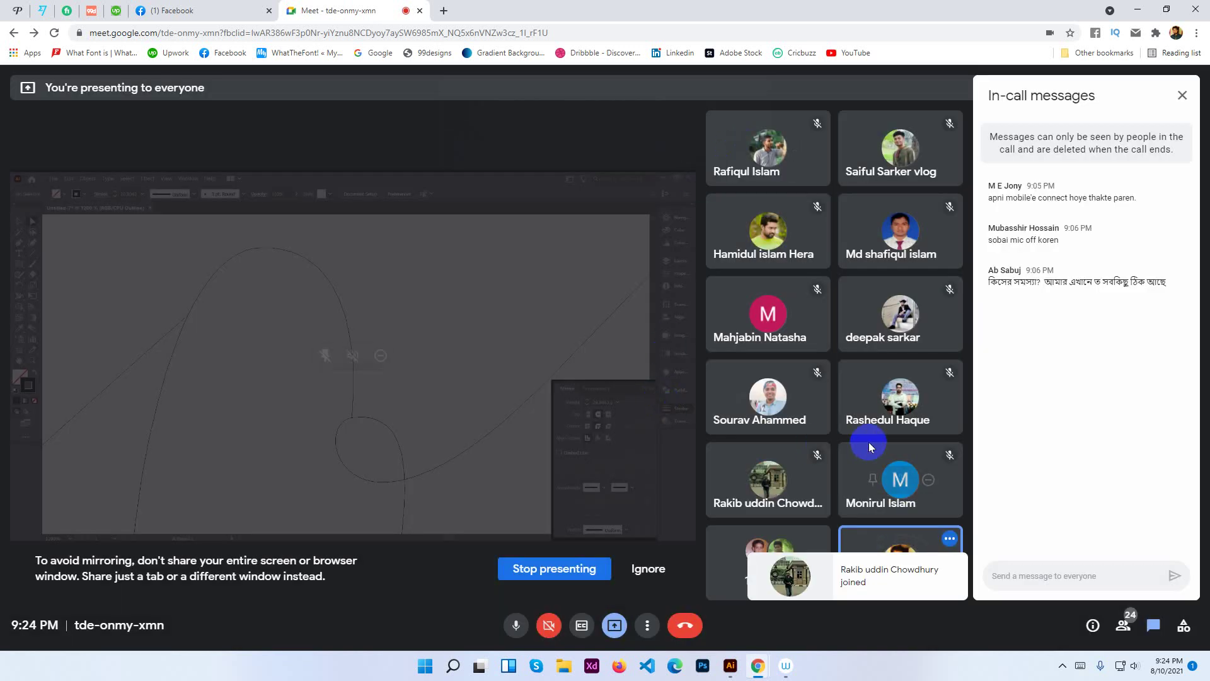
mouse_move(651, 329)
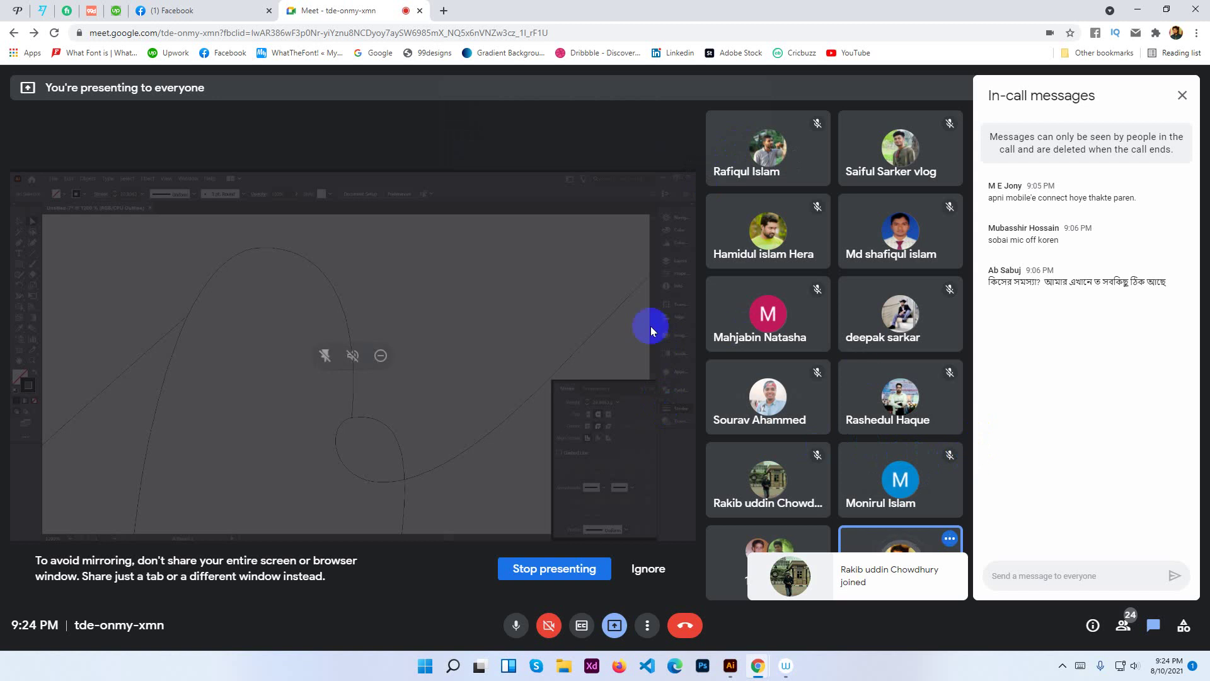
Hide Chrome and nudge the peak point of the long diagonal stroke.
left_click(1138, 9)
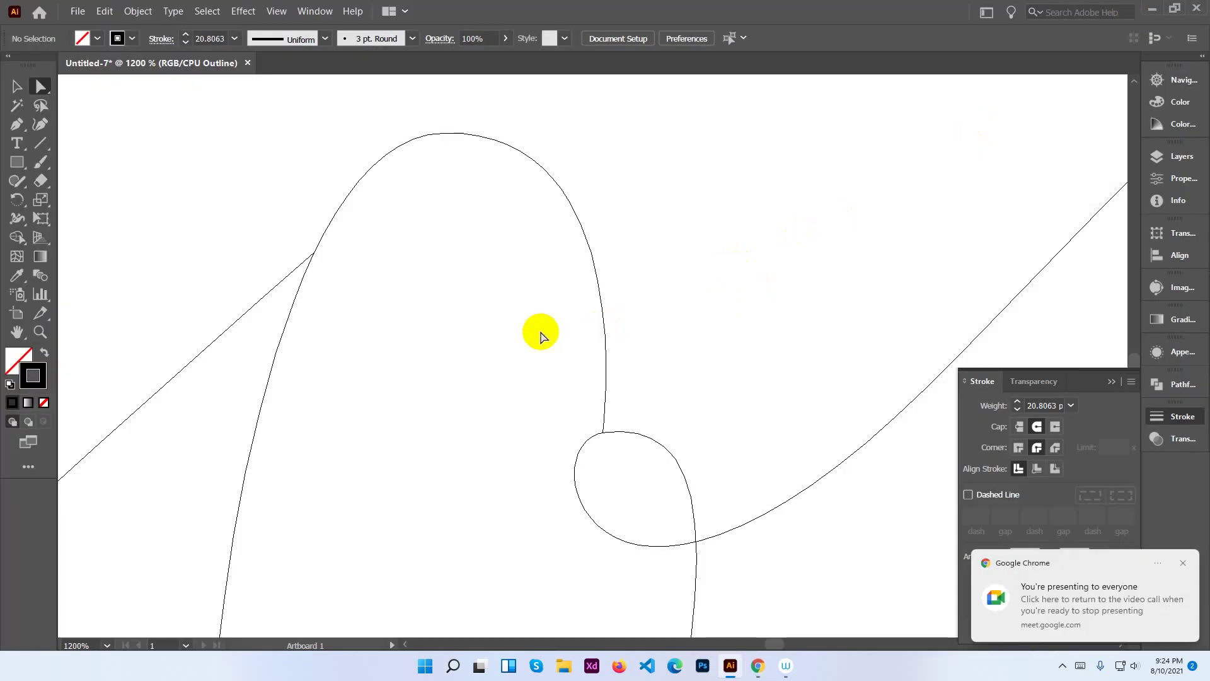
key("ctrl+minus")
key("ctrl+minus")
key("ctrl+minus")
key("ctrl+minus")
key("ctrl+minus")
key("ctrl+minus")
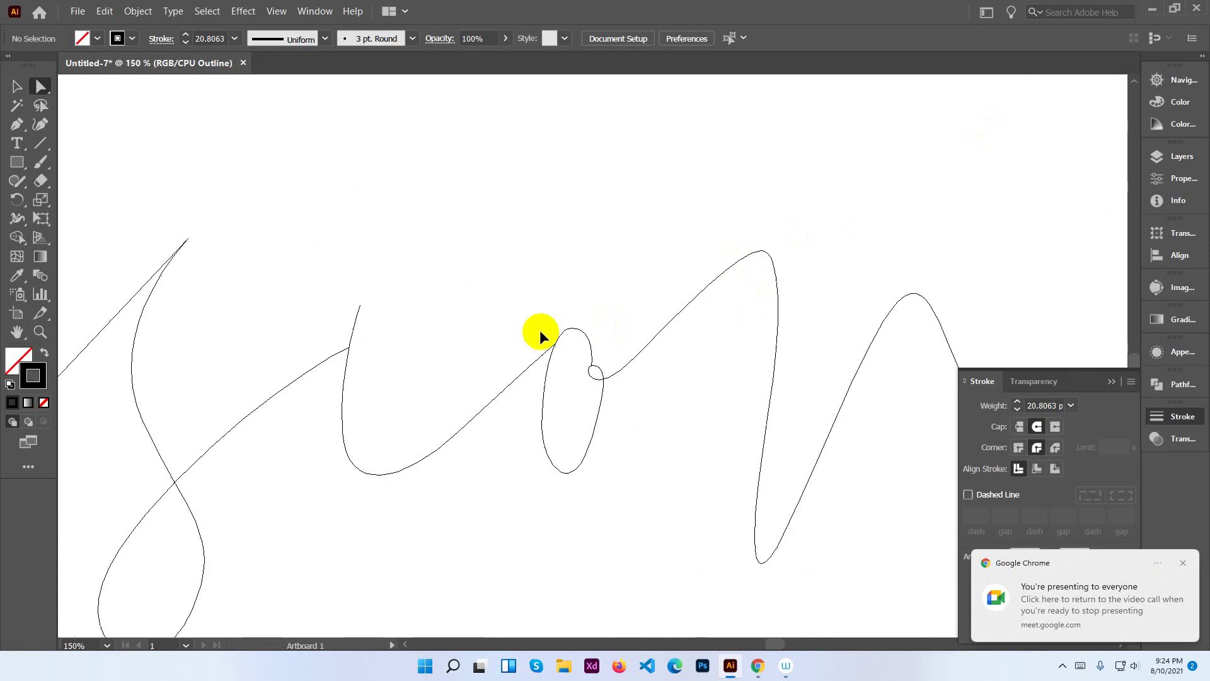
left_click_drag(464, 291, 723, 297)
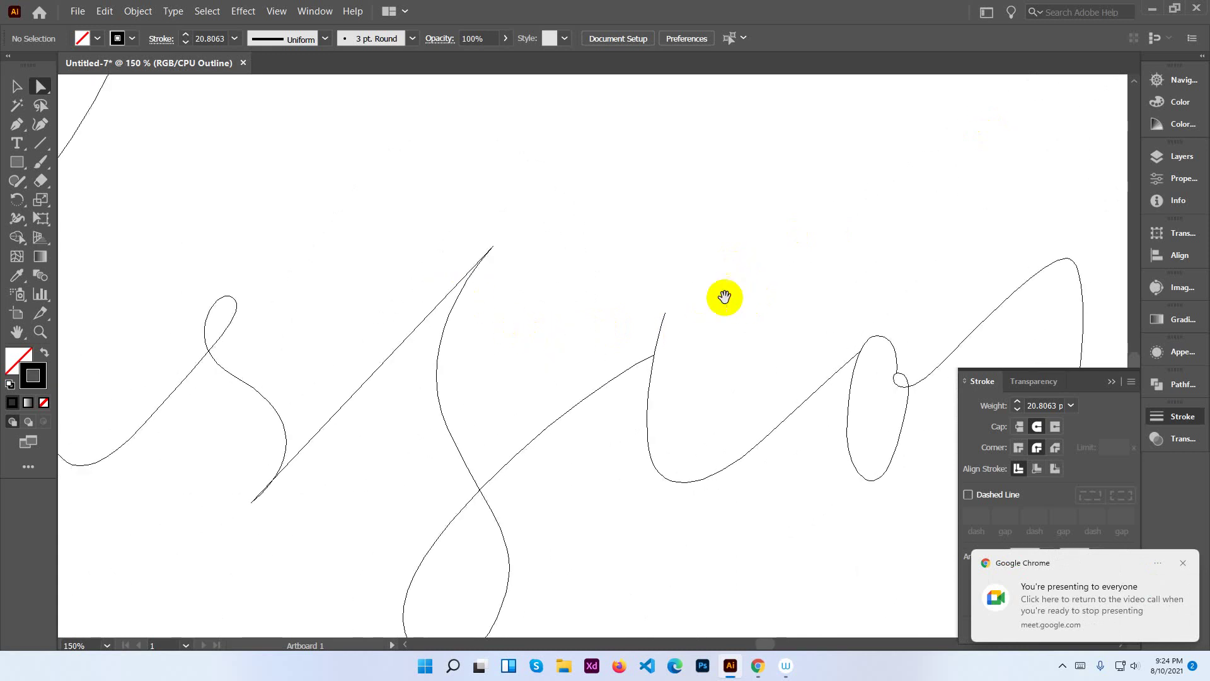
left_click_drag(603, 313, 654, 330)
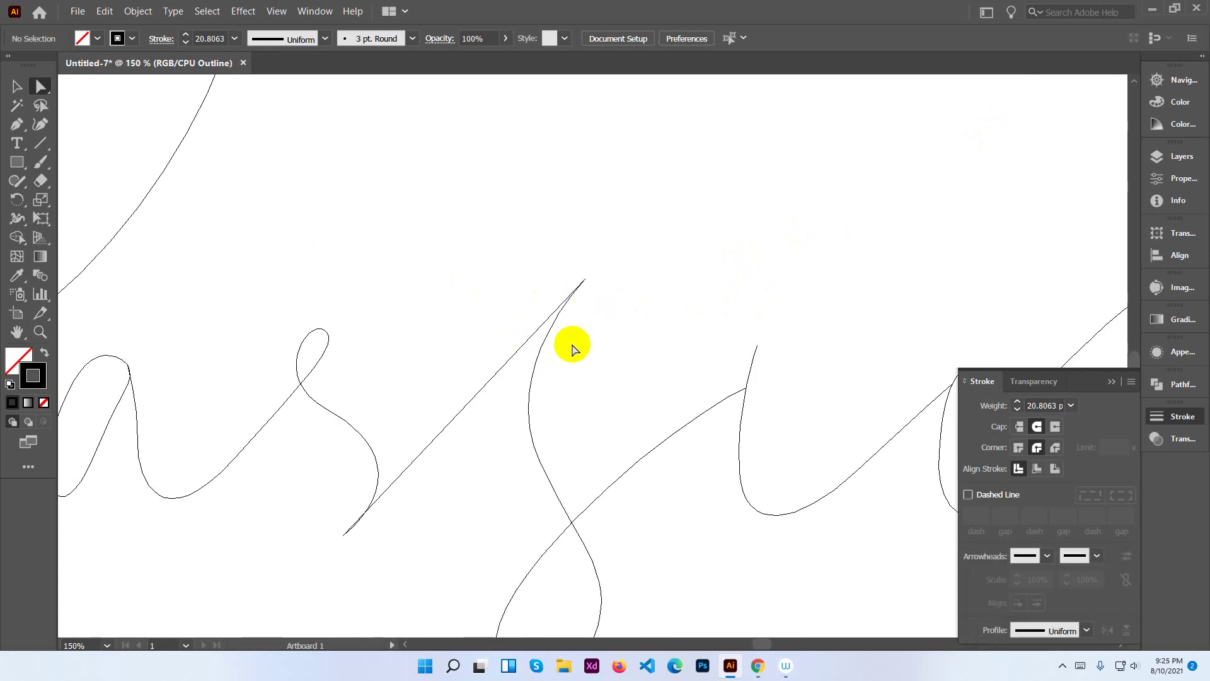
left_click(562, 310)
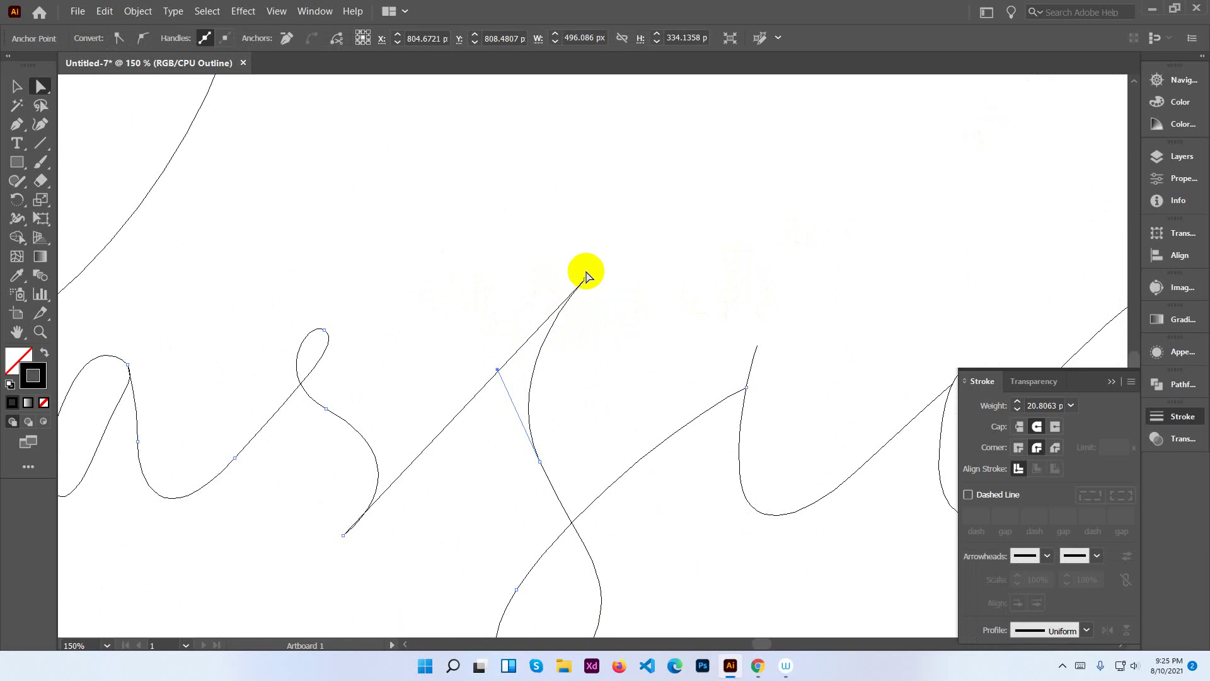
left_click_drag(584, 279, 585, 279)
left_click(598, 278)
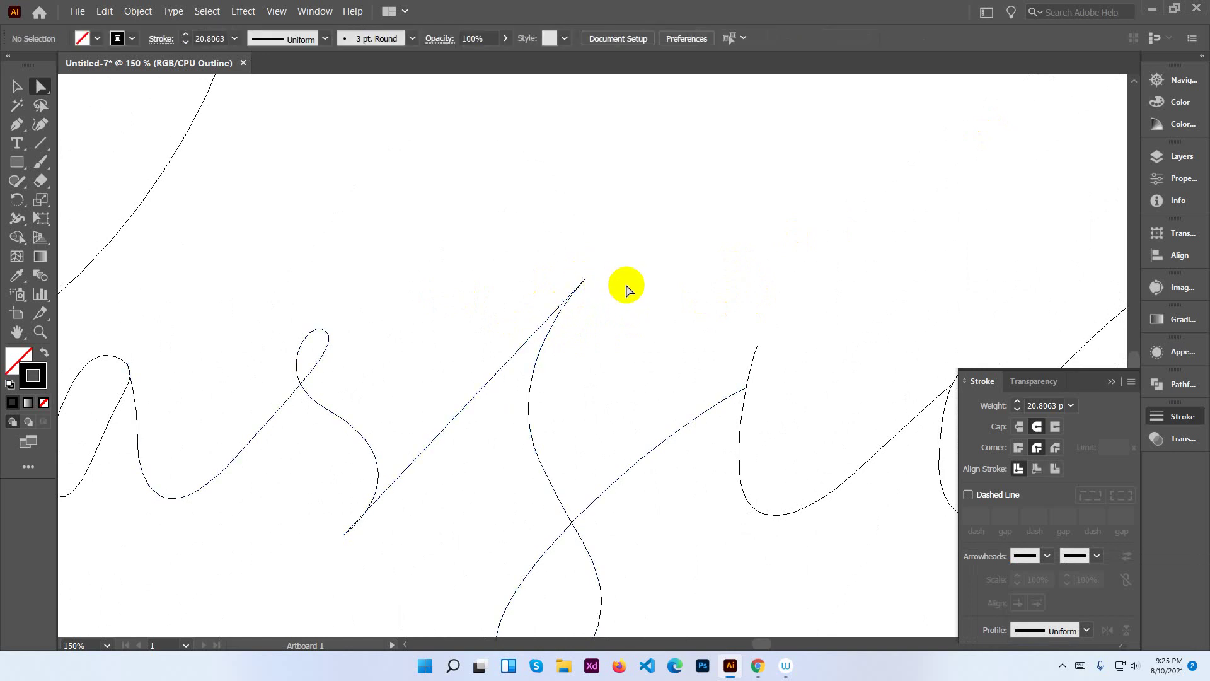
Reshape the loop of the a by dragging its path.
scroll(555, 284, "left", 10)
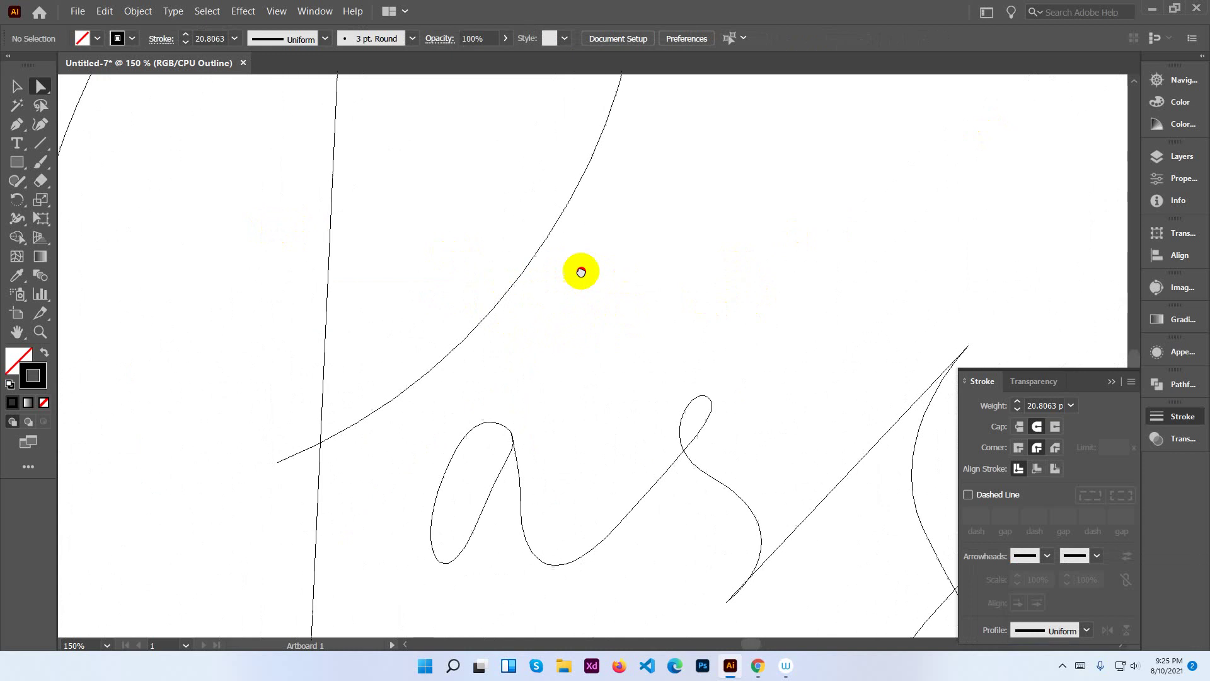
left_click_drag(617, 344, 564, 199)
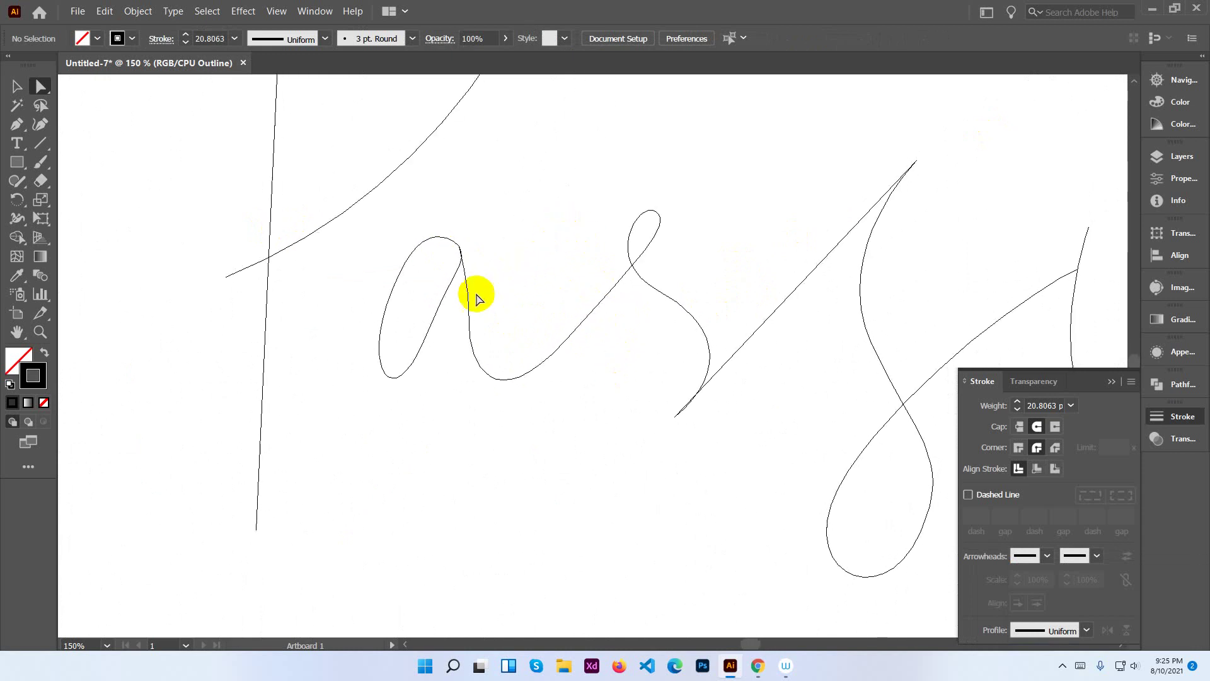
mouse_move(467, 298)
left_mouse_down()
mouse_move(450, 277)
mouse_move(458, 271)
left_mouse_up()
left_click(510, 252)
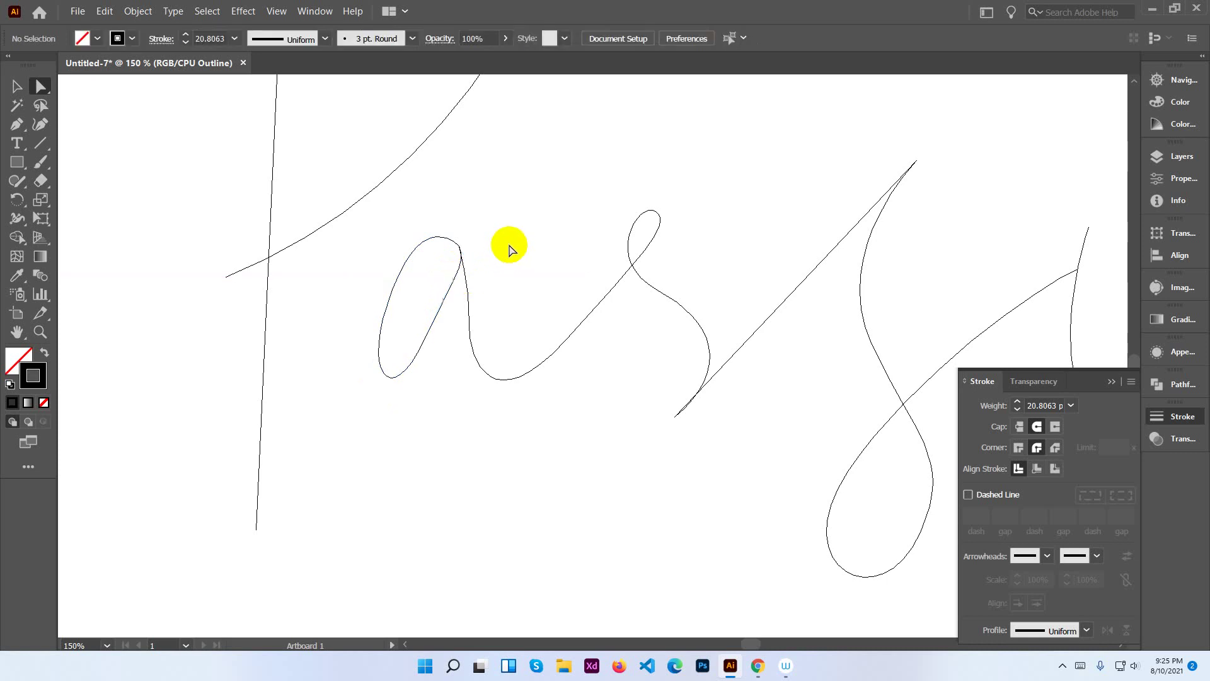
Pull the direction handle at the top of the a to smooth its downstroke.
left_click(463, 254)
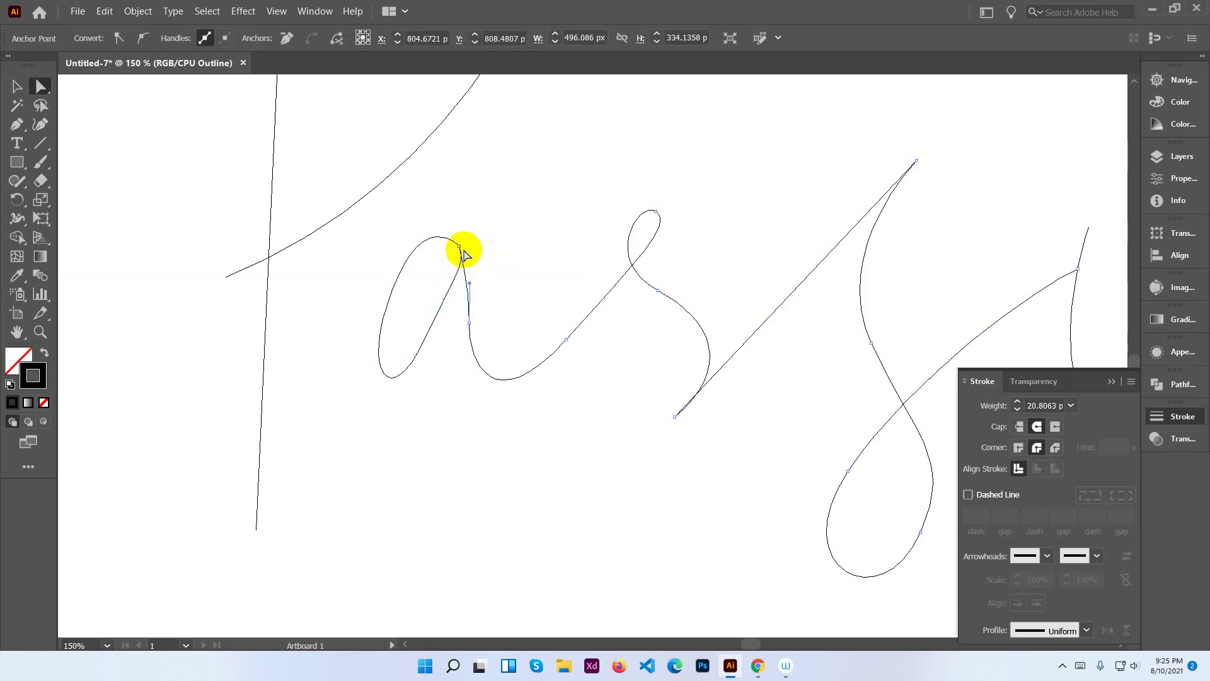
left_click(464, 254)
key("ctrl+plus")
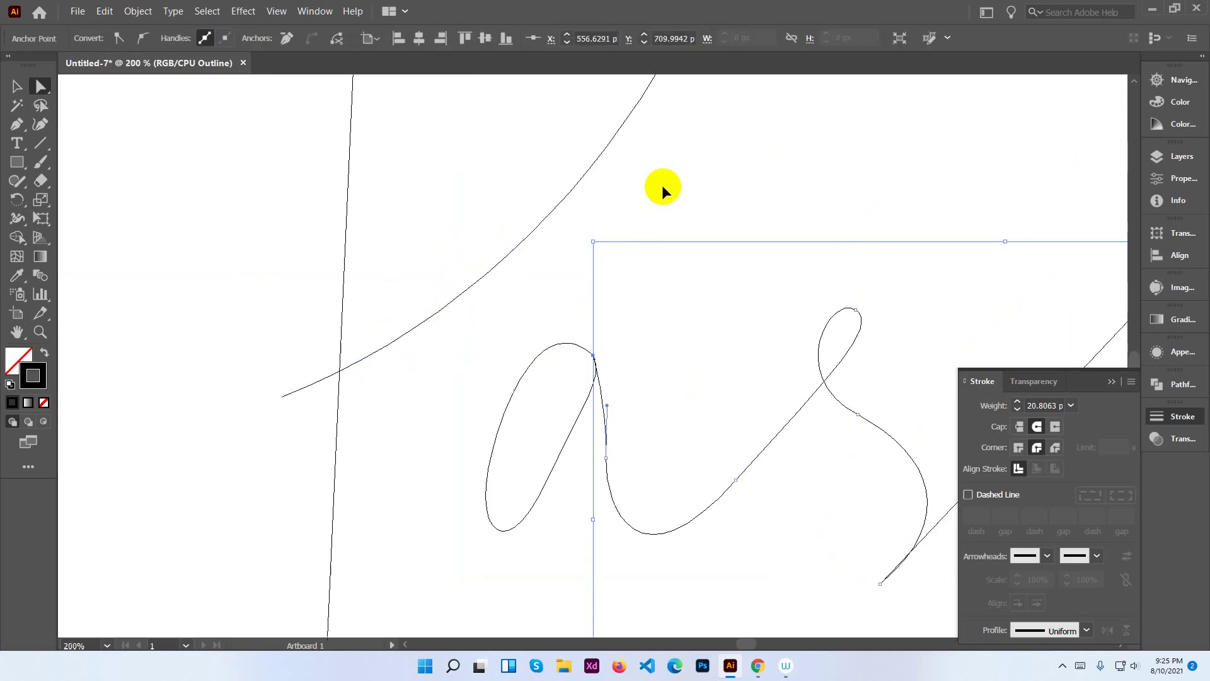
key("ctrl+plus")
key("ctrl+plus")
key("ctrl+plus")
key("ctrl+plus")
key("ctrl+plus")
key("ctrl+plus")
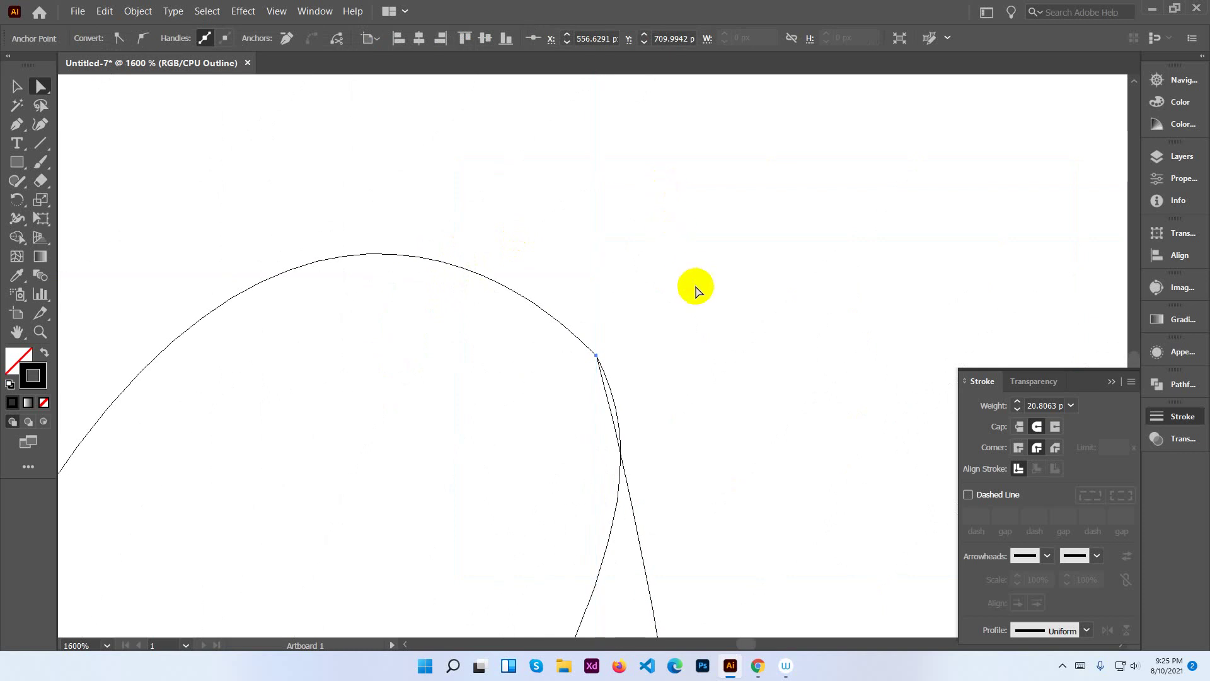
left_click_drag(696, 290, 510, 181)
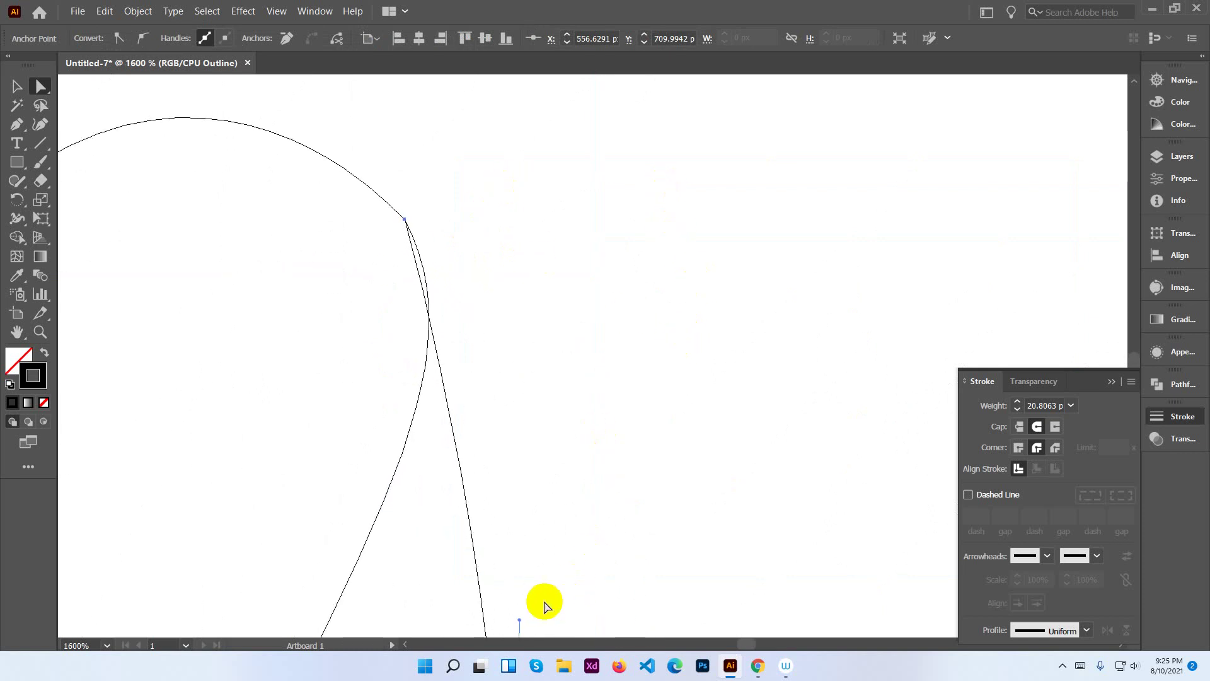
left_click_drag(517, 624, 533, 502)
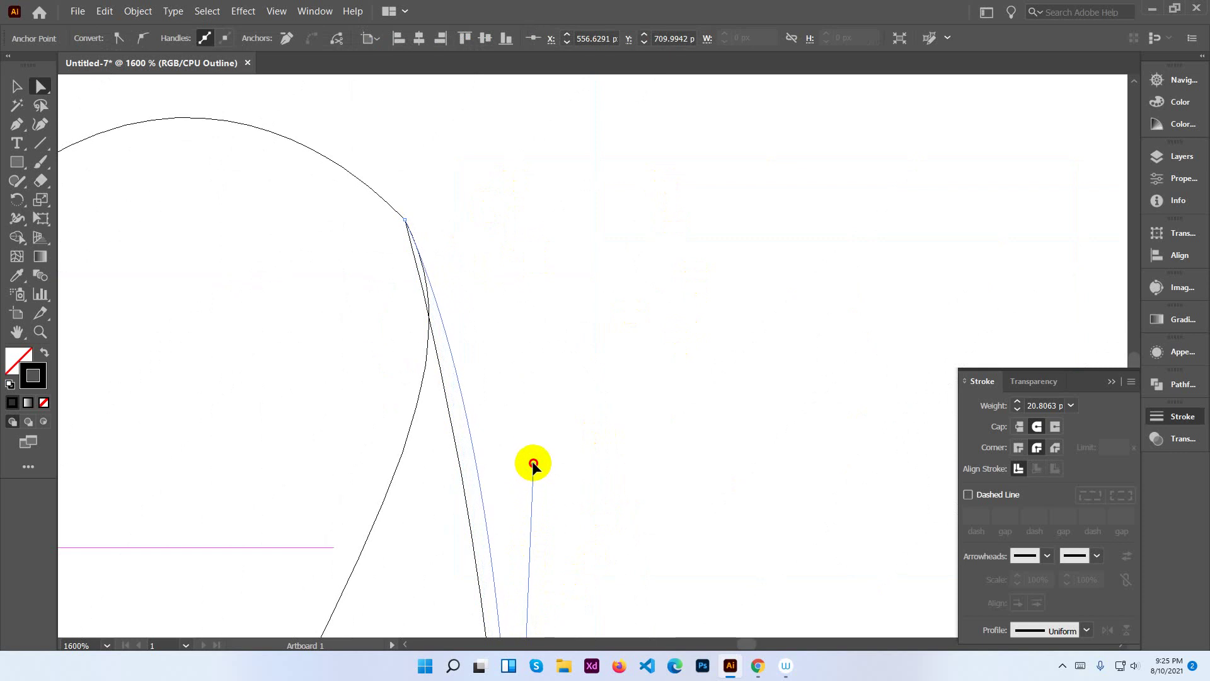
left_click_drag(530, 449, 529, 443)
left_click(592, 429)
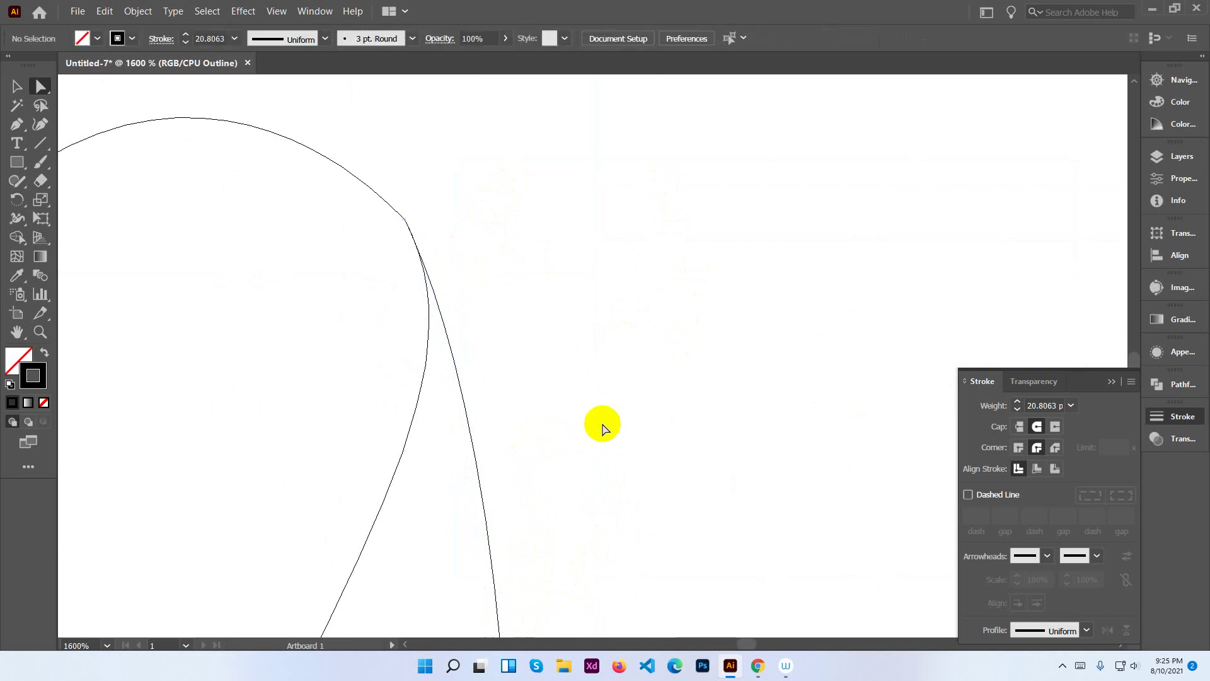
Adjust the corner point atop the a, then view the whole artboard.
left_click(405, 220)
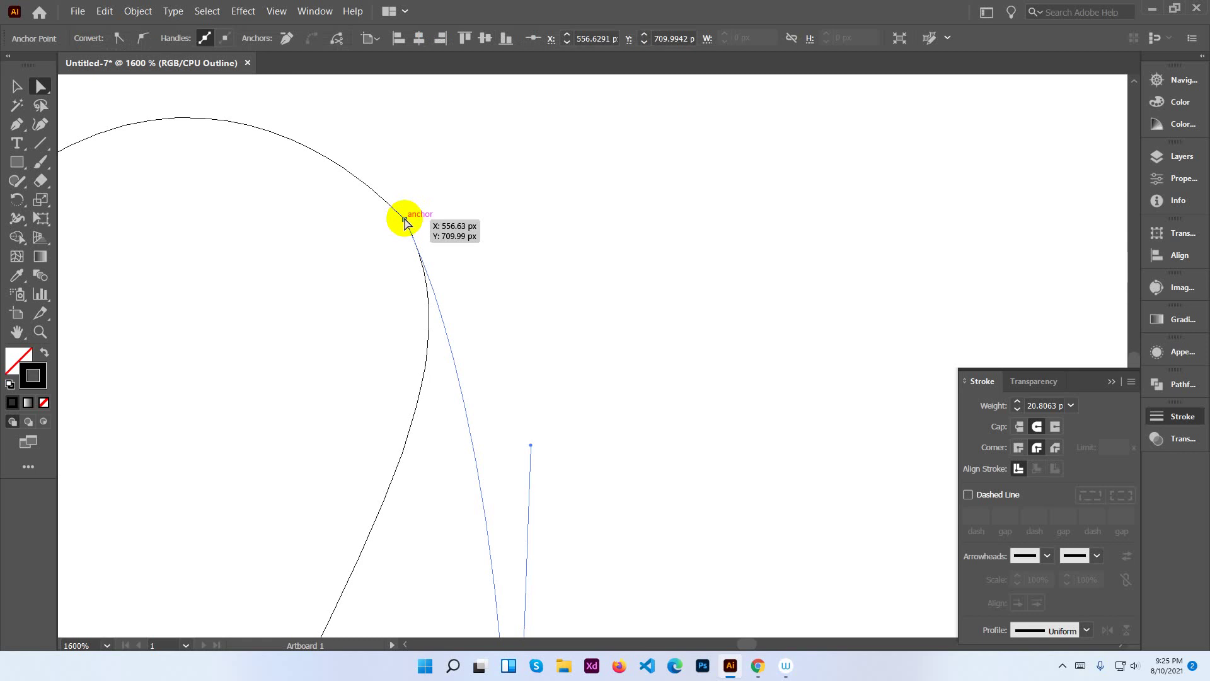
key("ctrl+h")
left_click(417, 209)
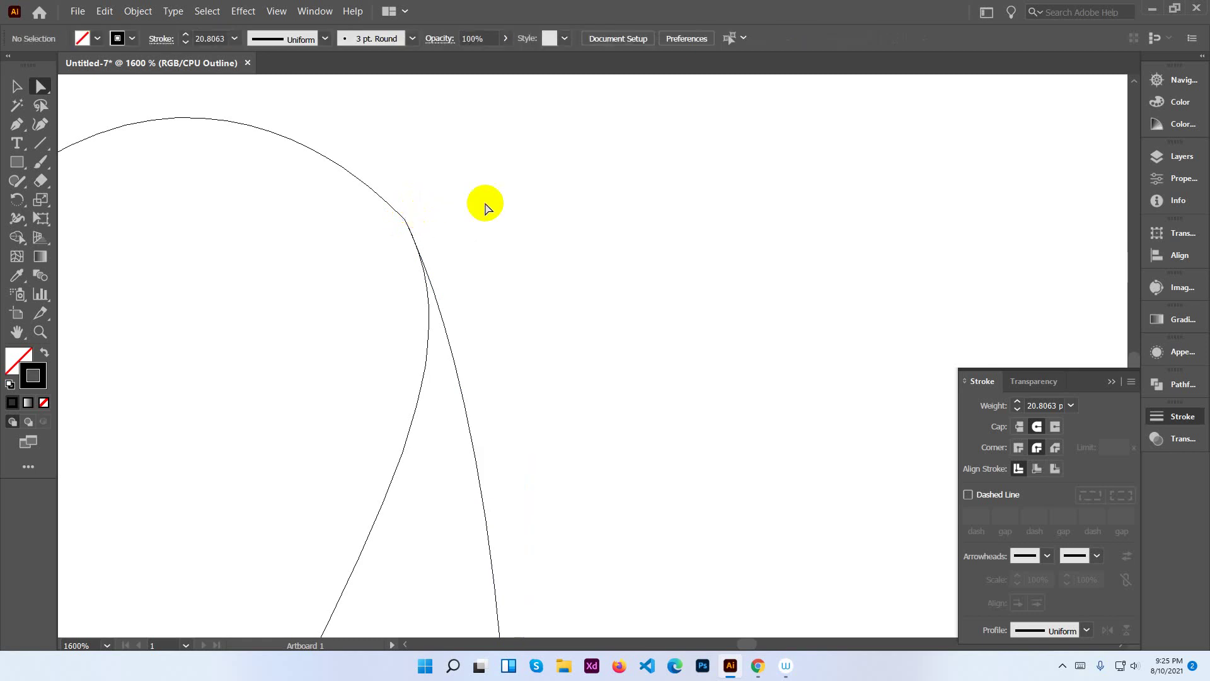
scroll(484, 201, "down", 2)
scroll(484, 202, "down", 2)
scroll(484, 201, "down", 3)
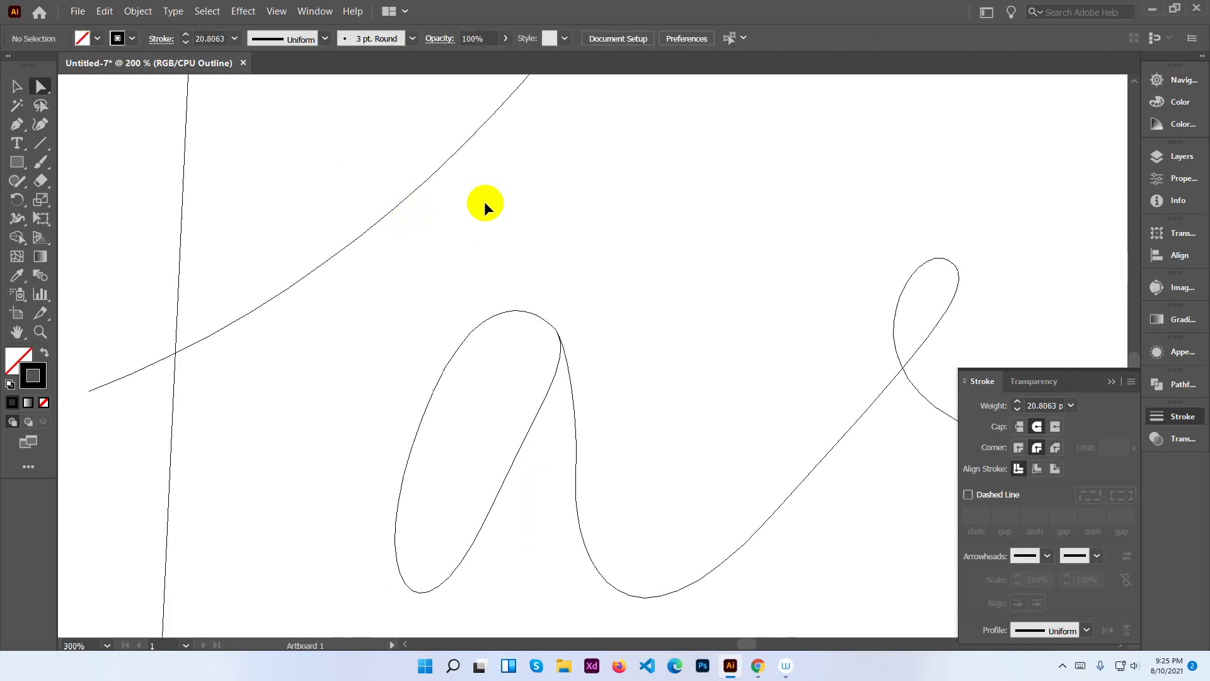
scroll(484, 202, "down", 3)
scroll(484, 202, "down", 1)
scroll(484, 201, "down", 1)
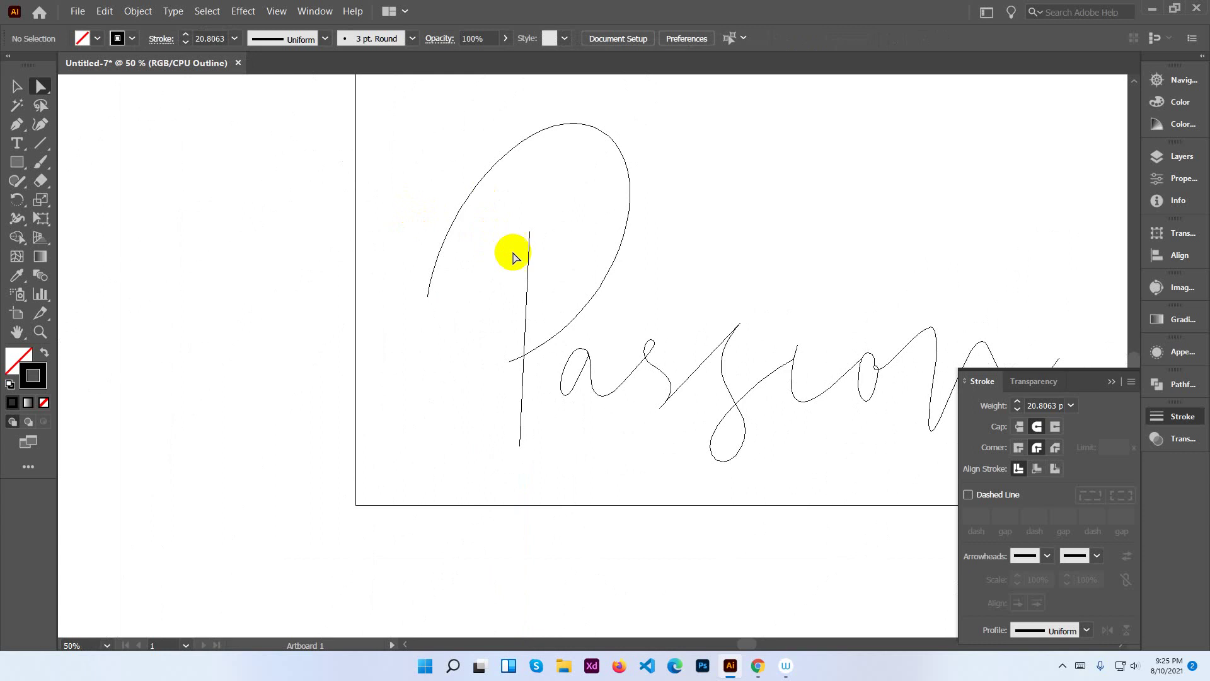
left_click_drag(638, 259, 419, 289)
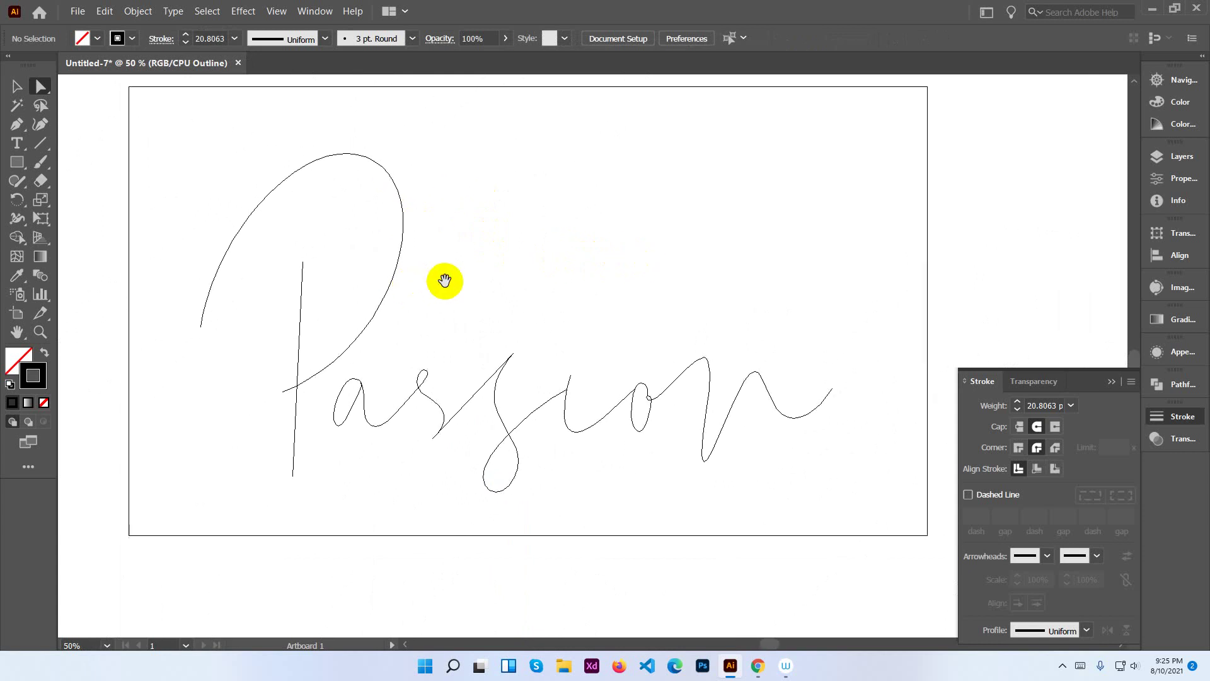
Switch to Preview and give all the Passion lettering a 25 px stroke weight.
key("ctrl+y")
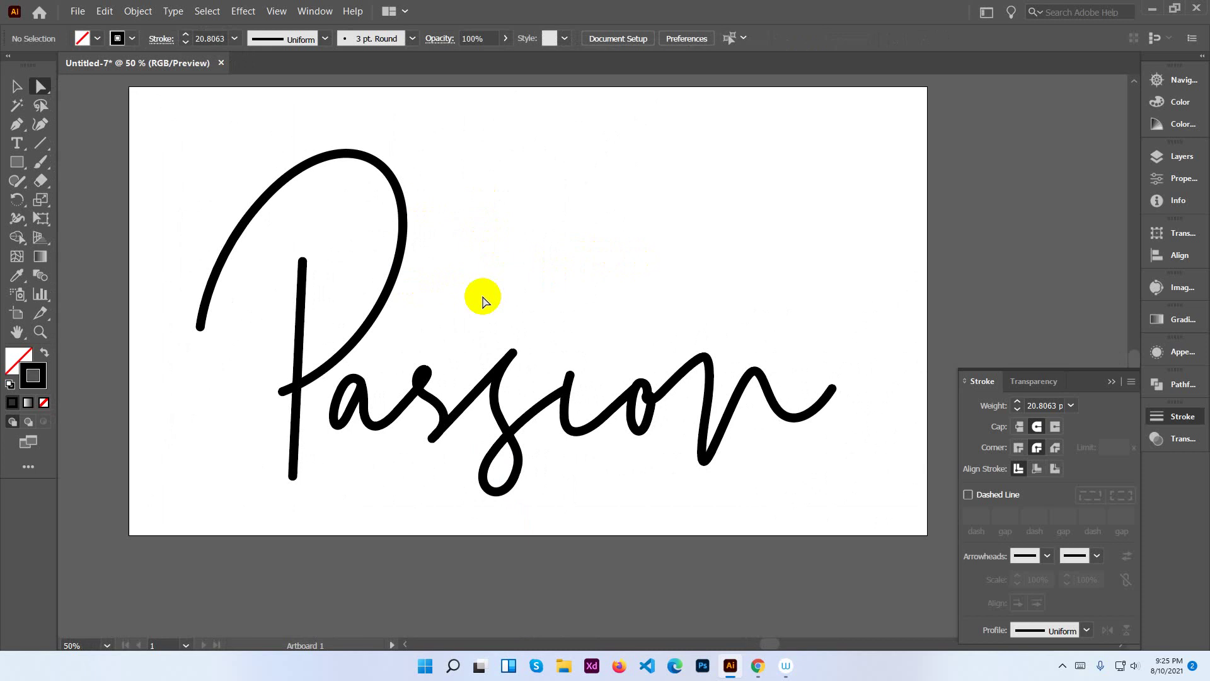
left_click(18, 92)
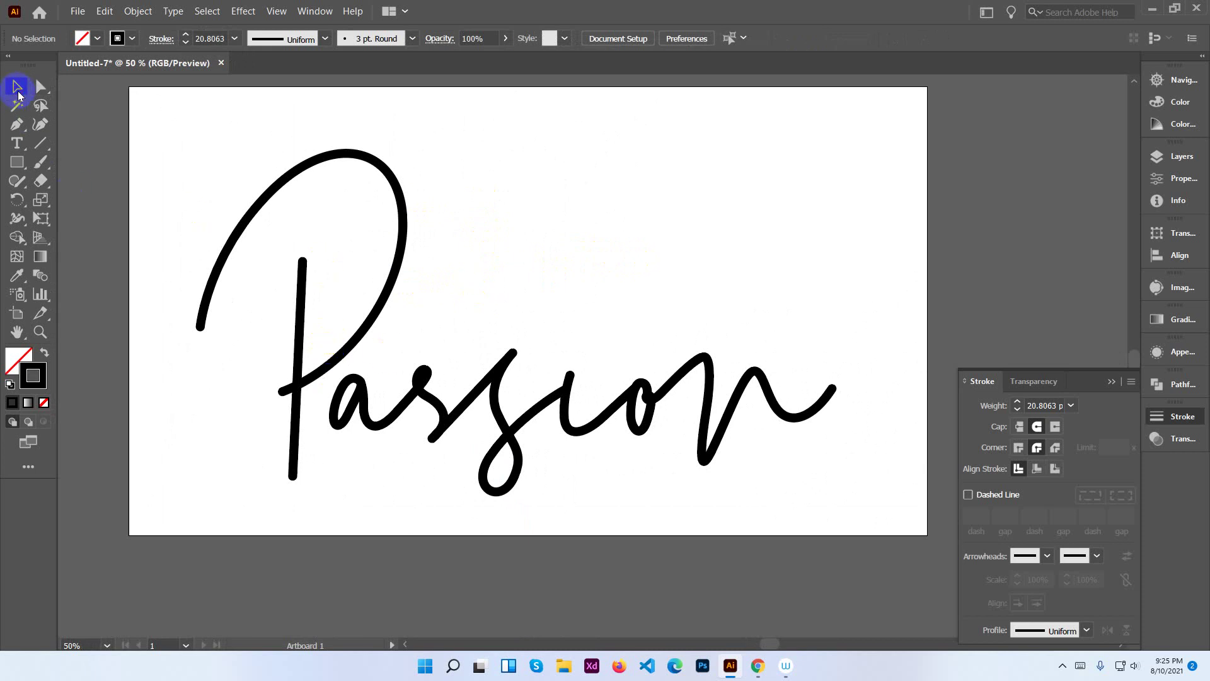
left_click_drag(196, 184, 903, 441)
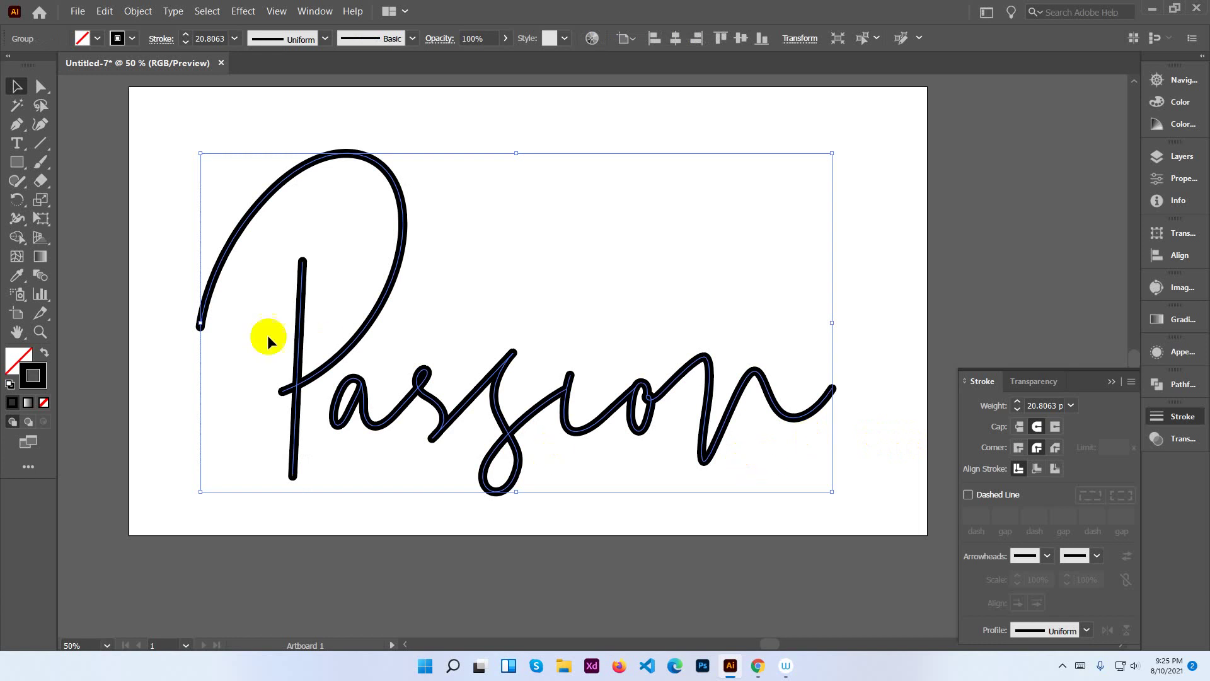
left_click(213, 38)
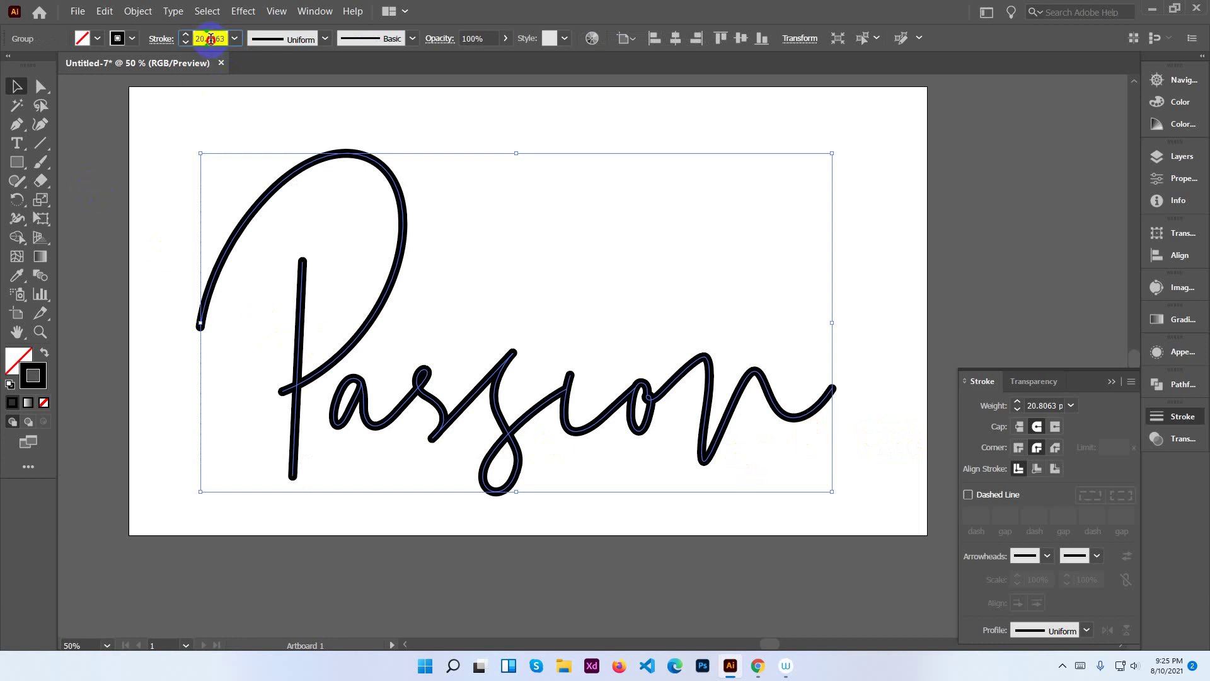
type("21")
key("Up")
key("Up")
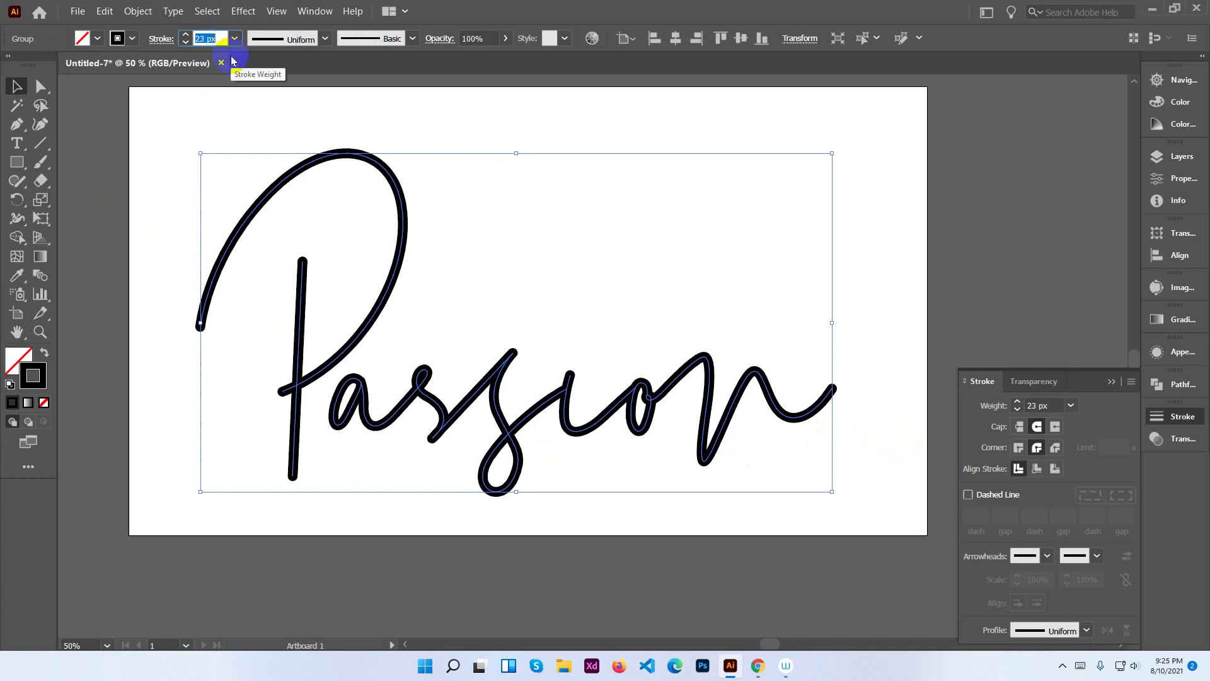
key("Up")
key("Up")
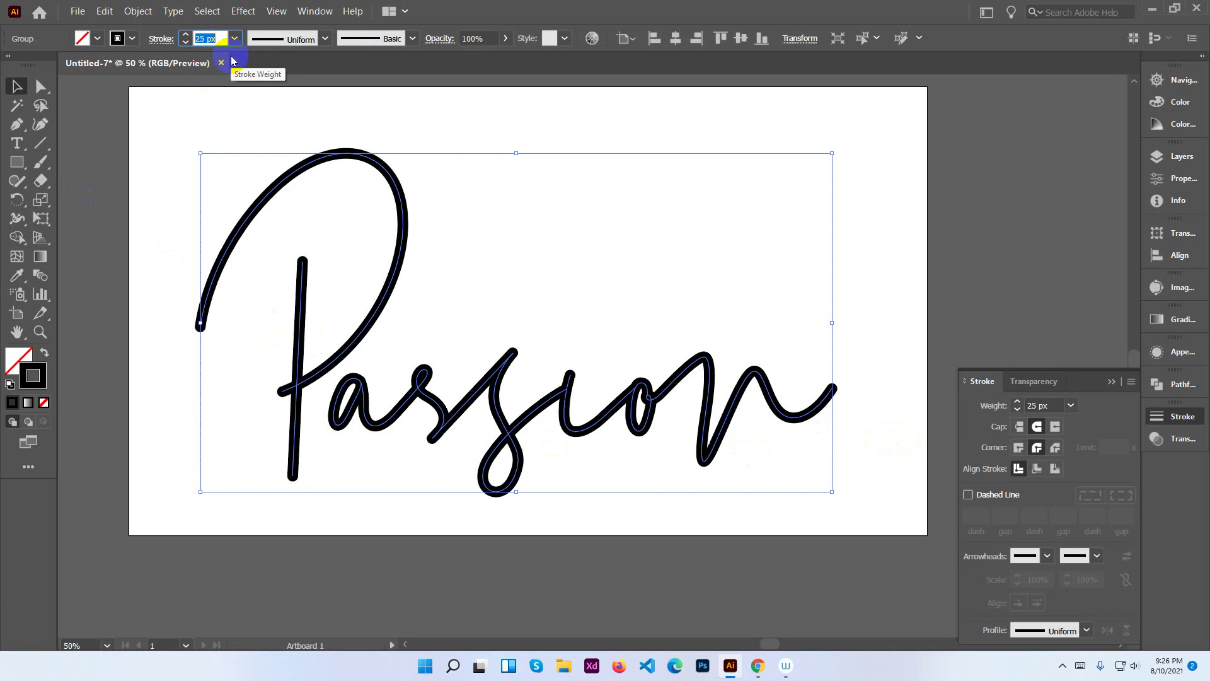
key("Up")
key("Down")
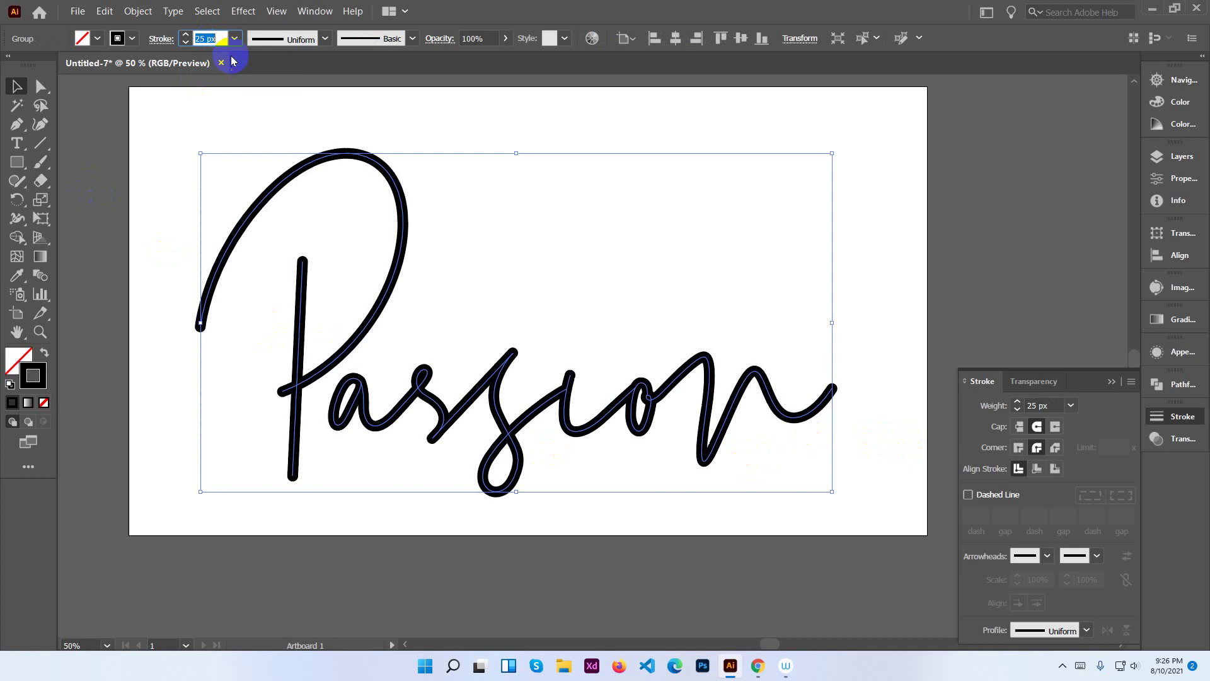
left_click(491, 233)
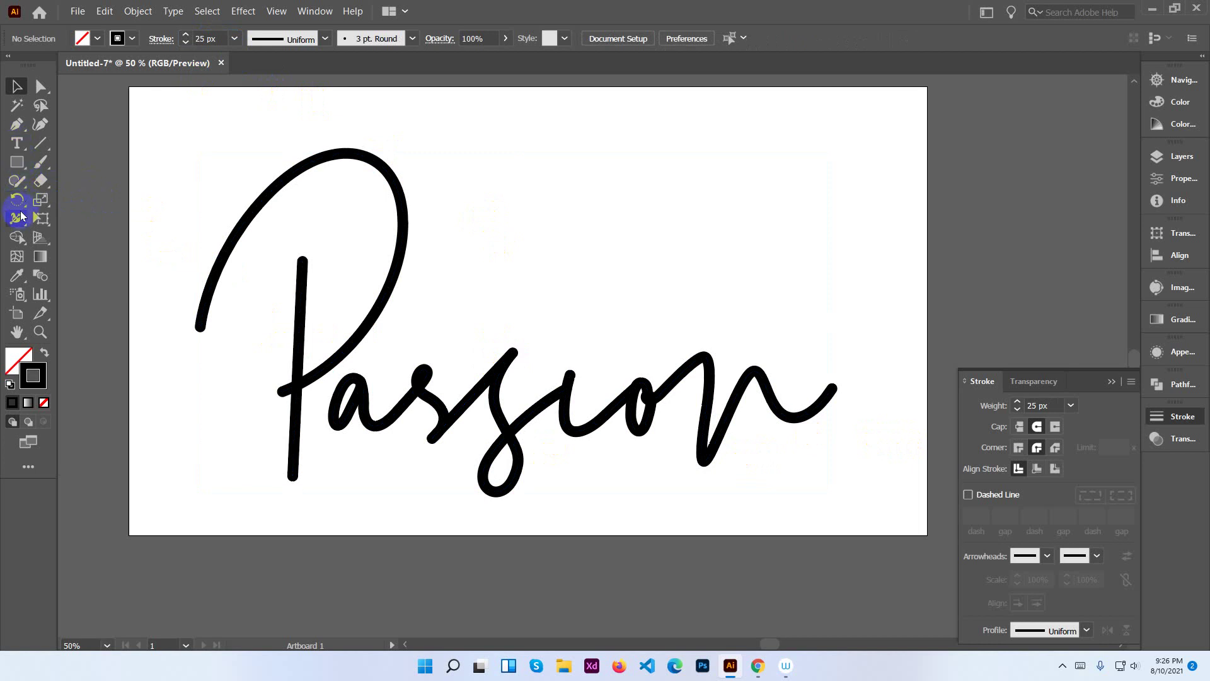
Draw a small ellipse above the i, make it solid black with no stroke, and nudge it up.
left_click(17, 162)
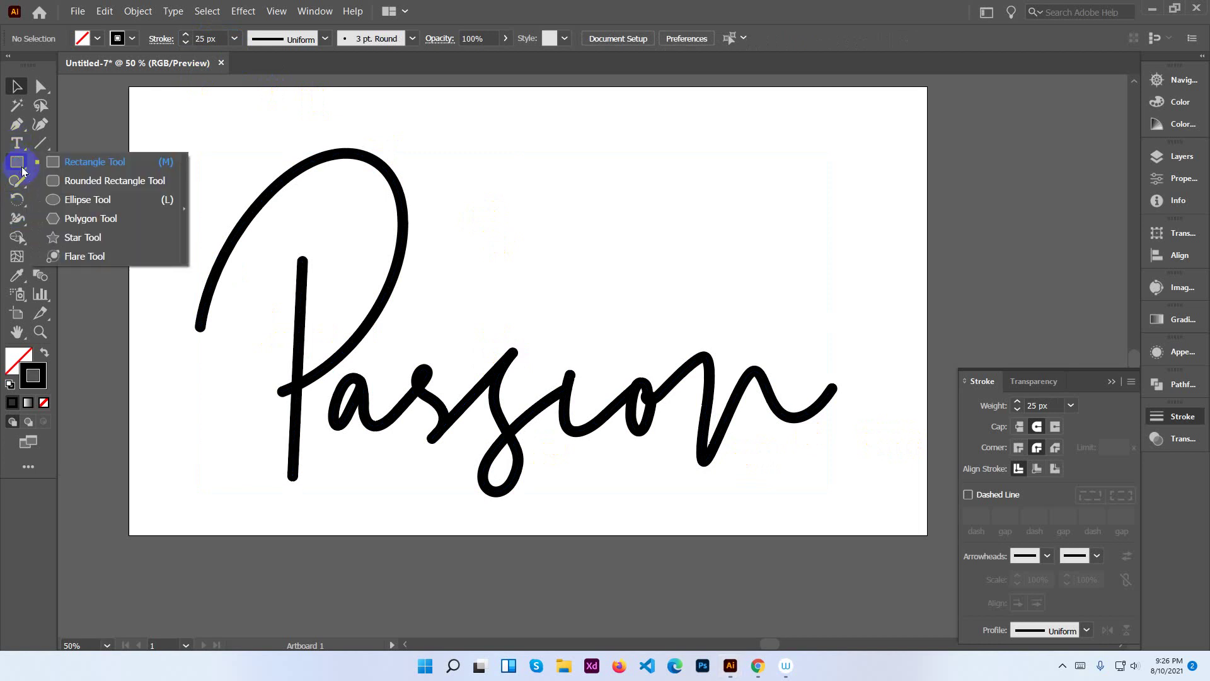
left_click(63, 199)
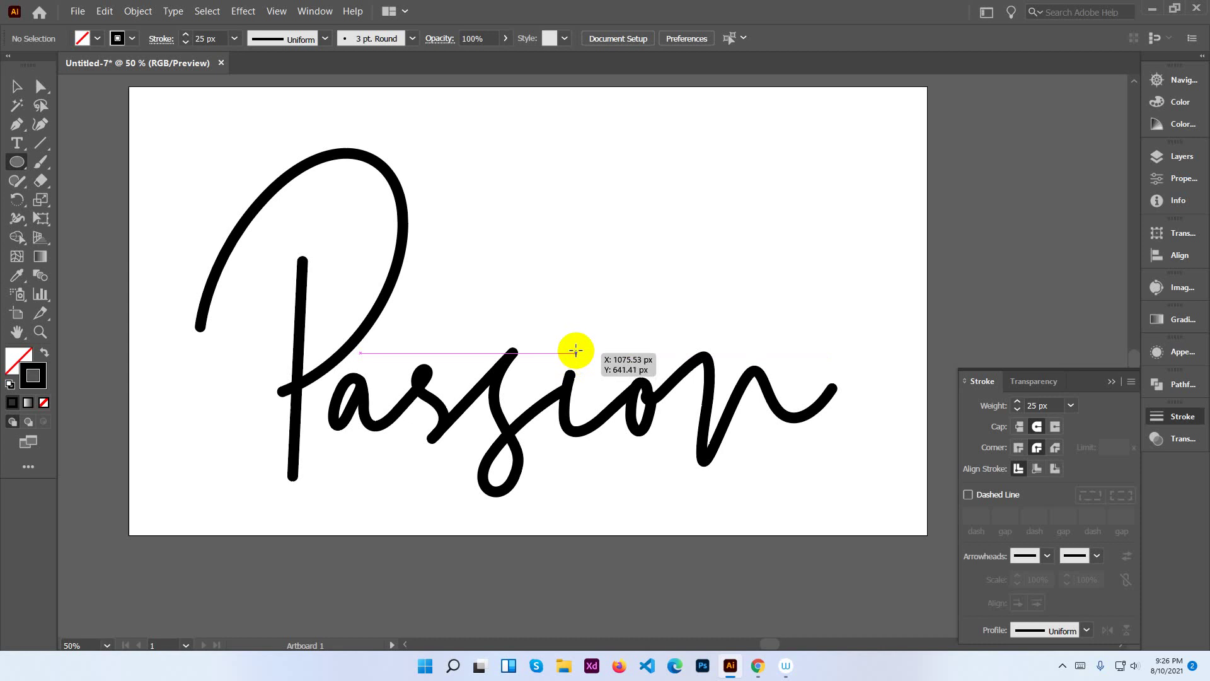
left_click_drag(577, 347, 588, 353)
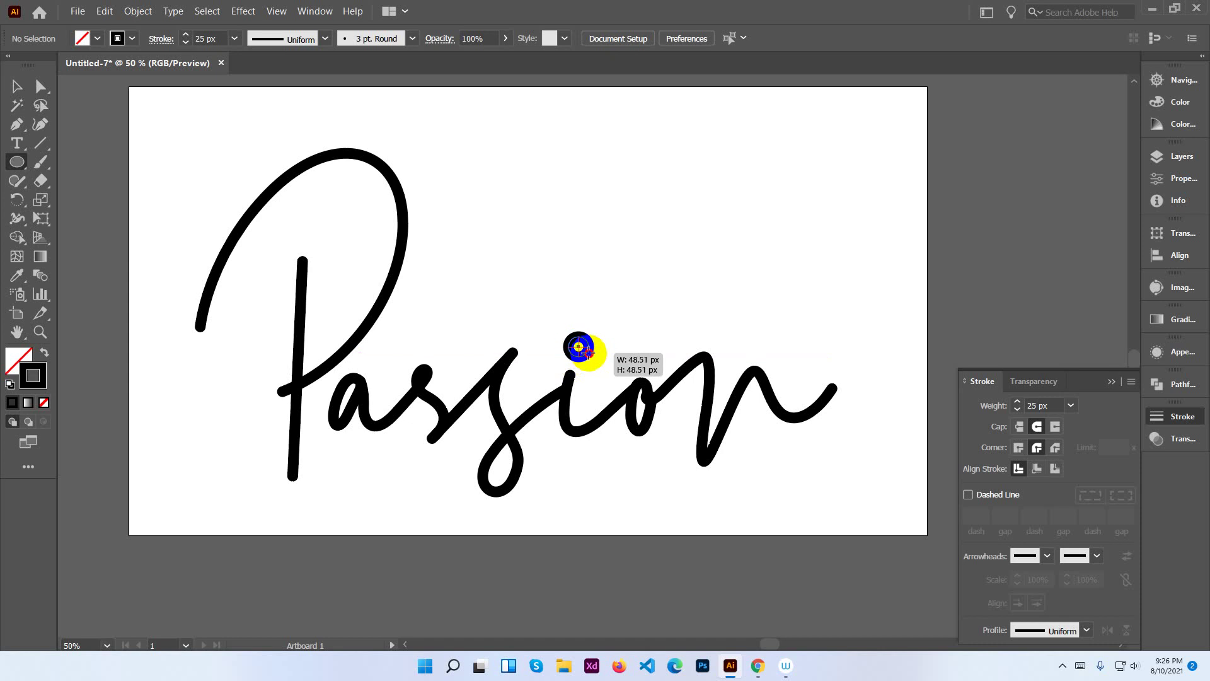
left_click(15, 88)
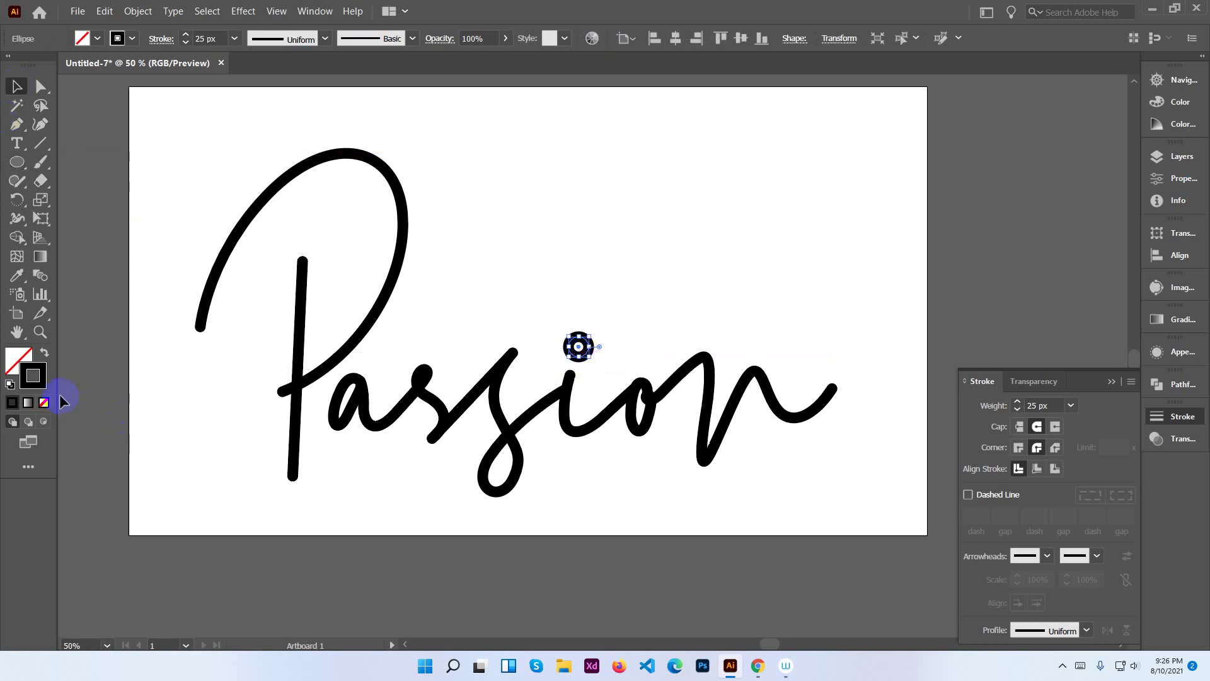
left_click(12, 404)
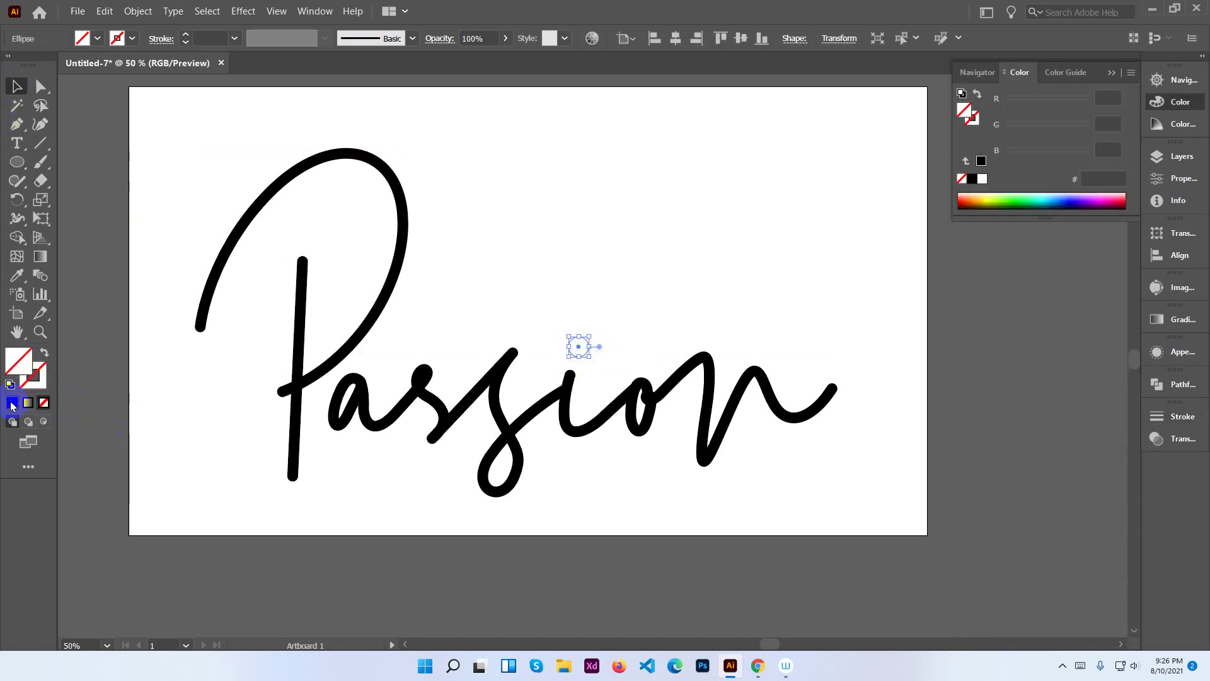
key("shift+x")
left_click(617, 307)
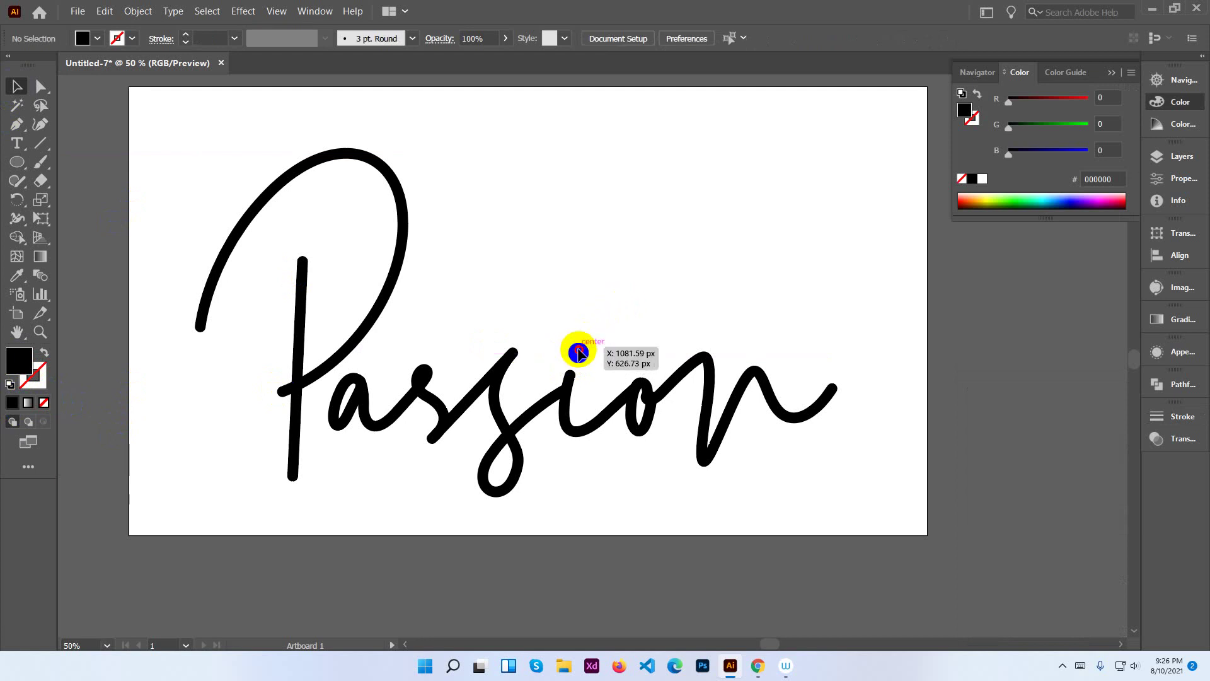
left_click_drag(578, 352, 578, 346)
left_click(606, 334)
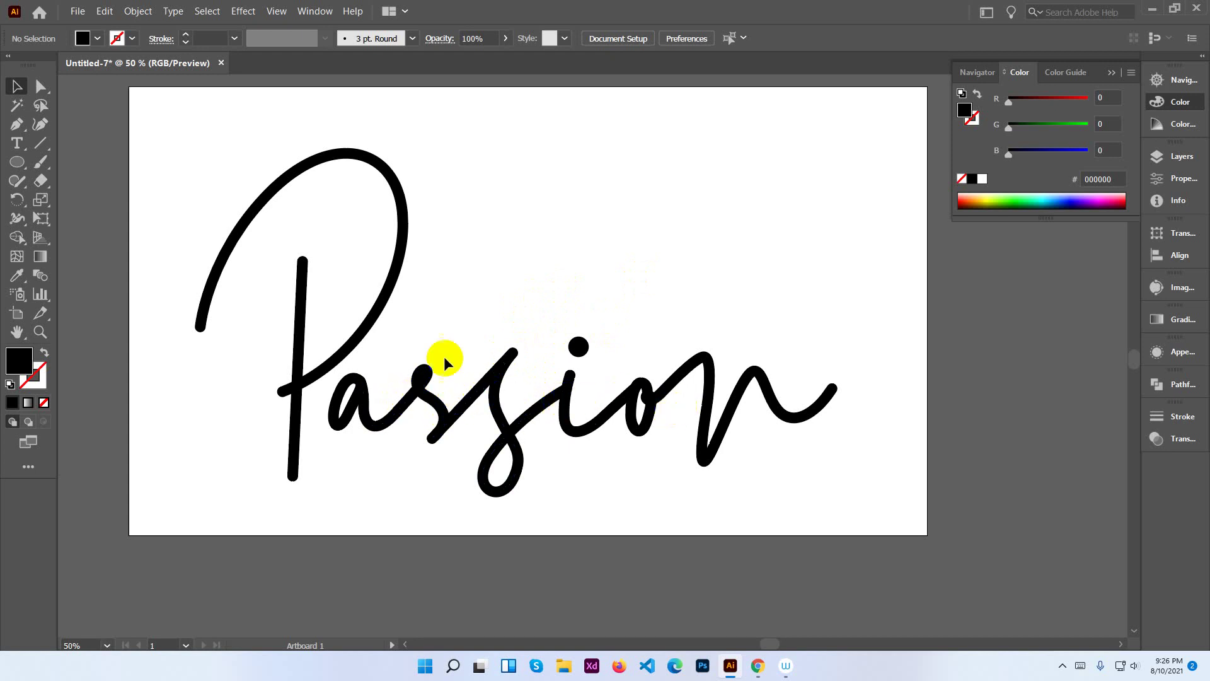
Thicken the start of the P's curved stroke and shorten its end point.
left_click(228, 260)
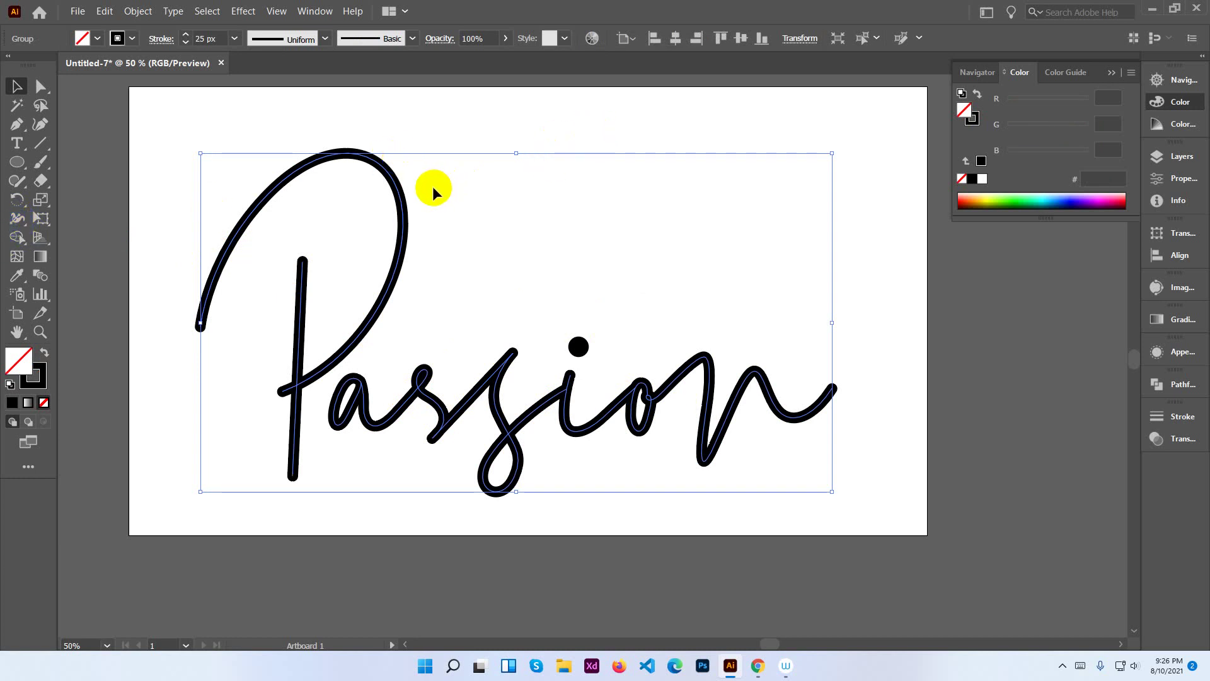
key("shift+w")
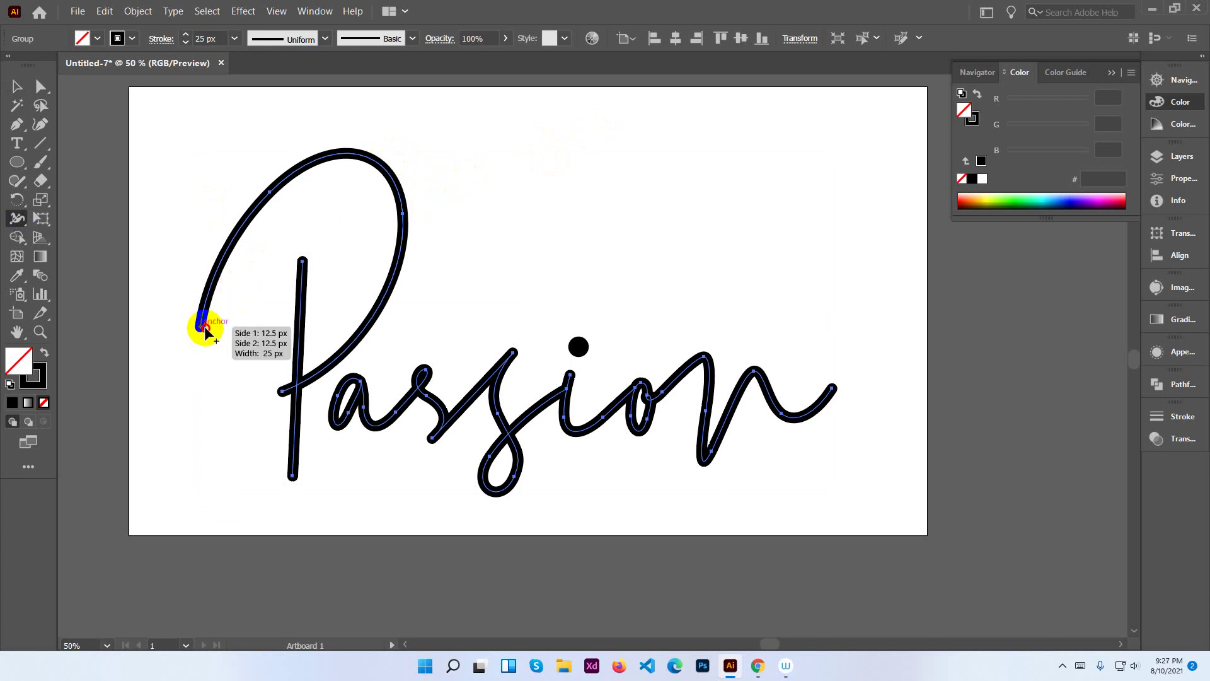
left_click_drag(206, 329, 218, 329)
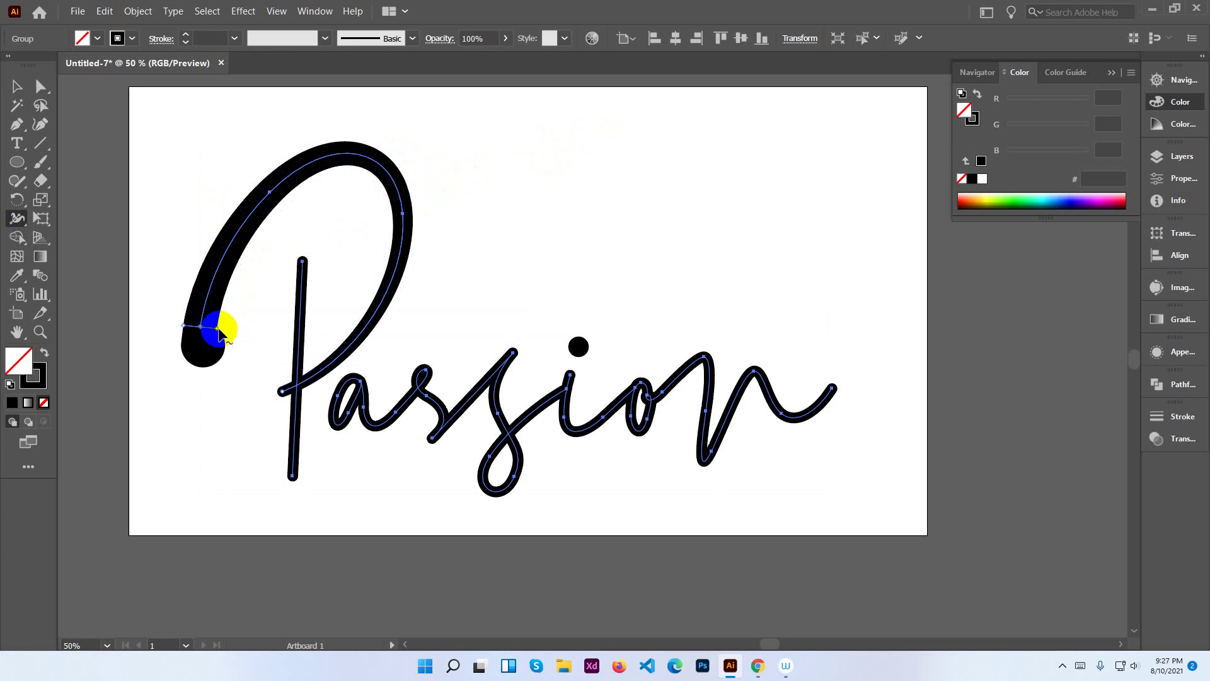
left_click(40, 86)
left_click(215, 314)
left_click(202, 336)
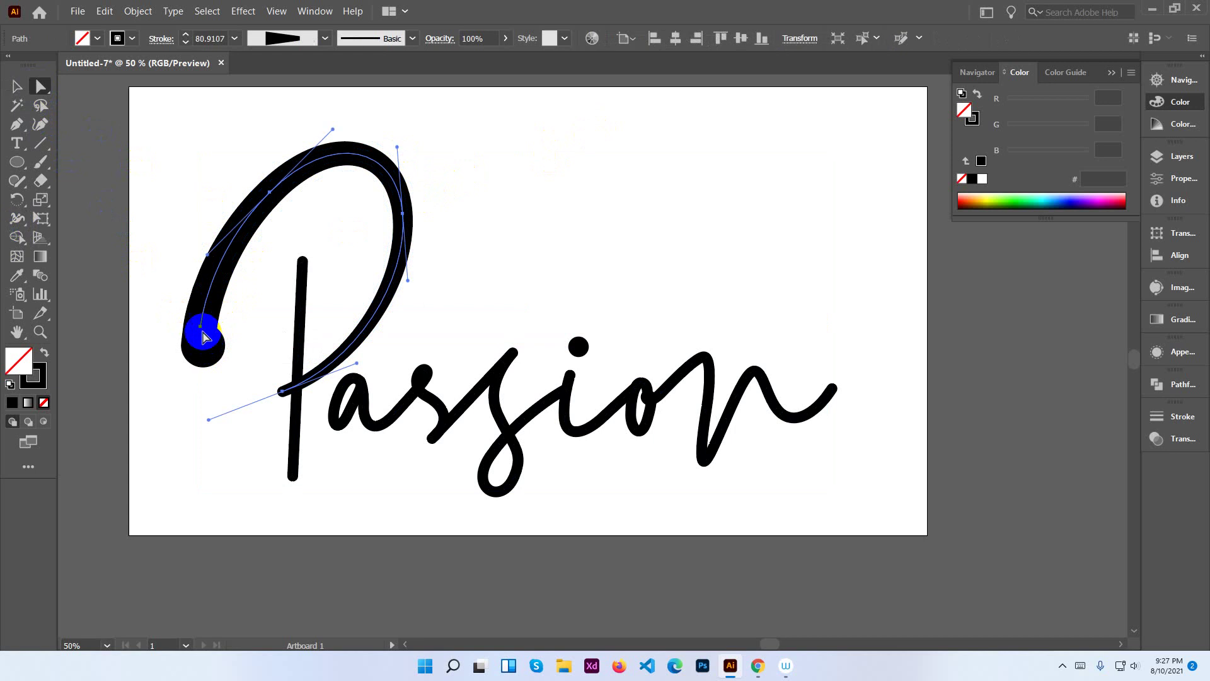
left_click_drag(202, 334, 257, 292)
left_click(233, 326)
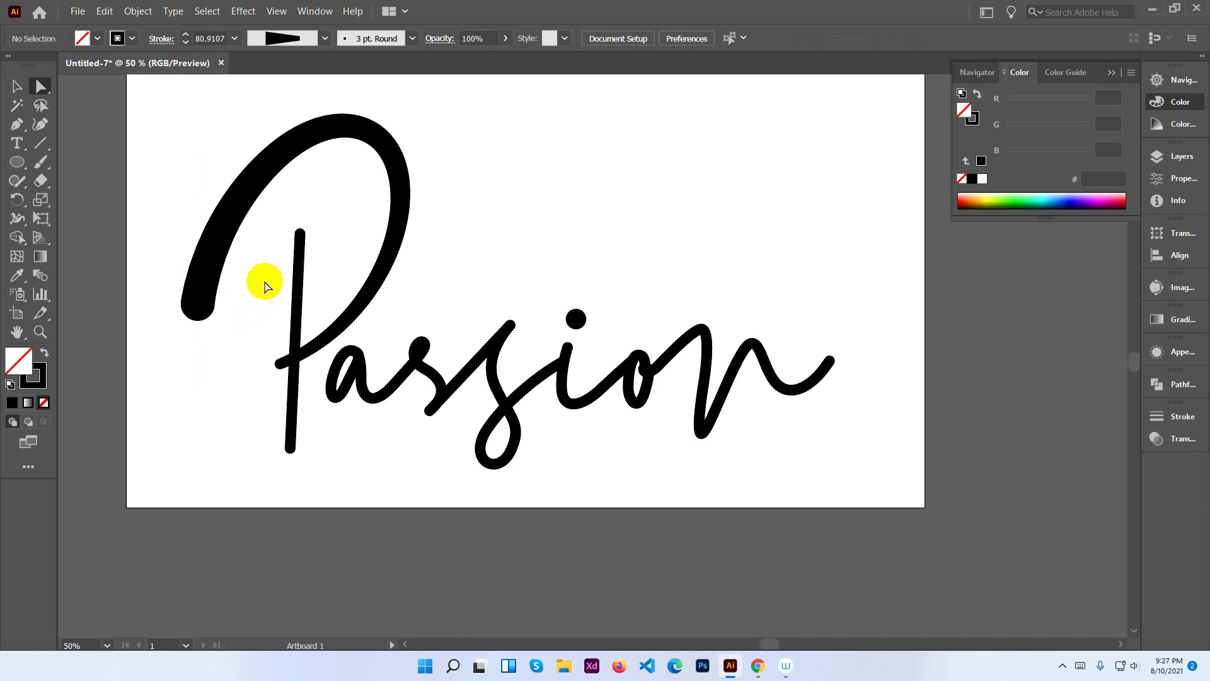
Widen the top of the P's upright stem with the Width Tool.
left_click(301, 242)
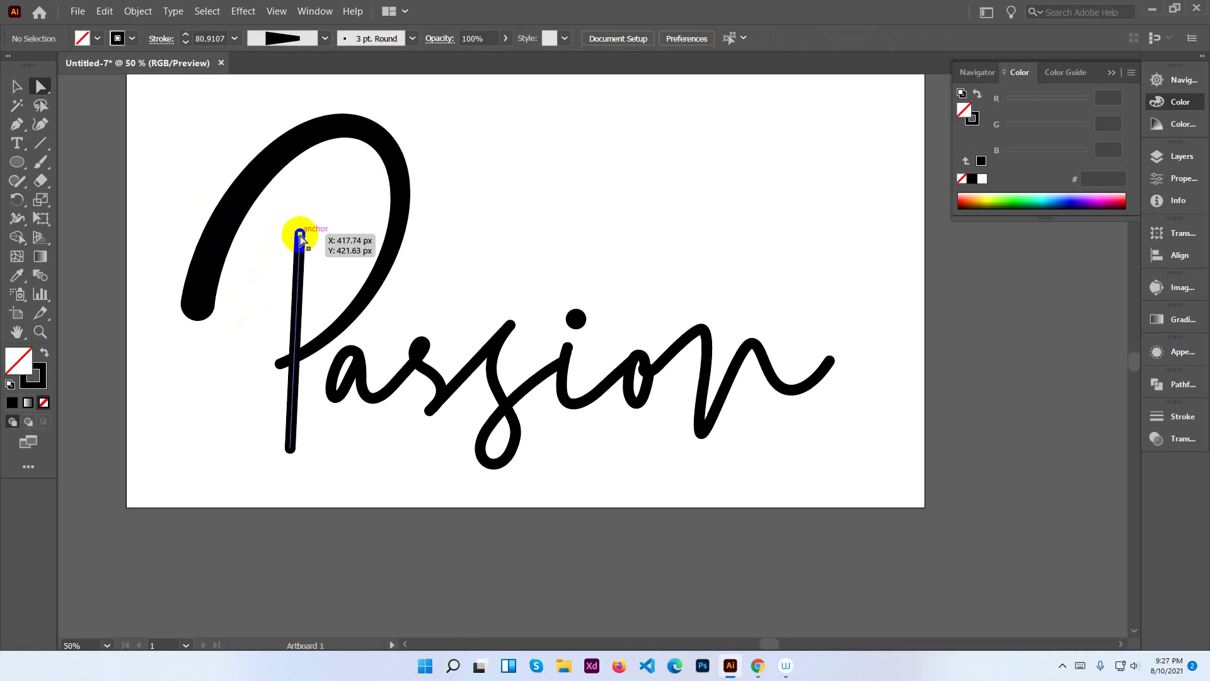
left_click_drag(93, 277, 93, 277)
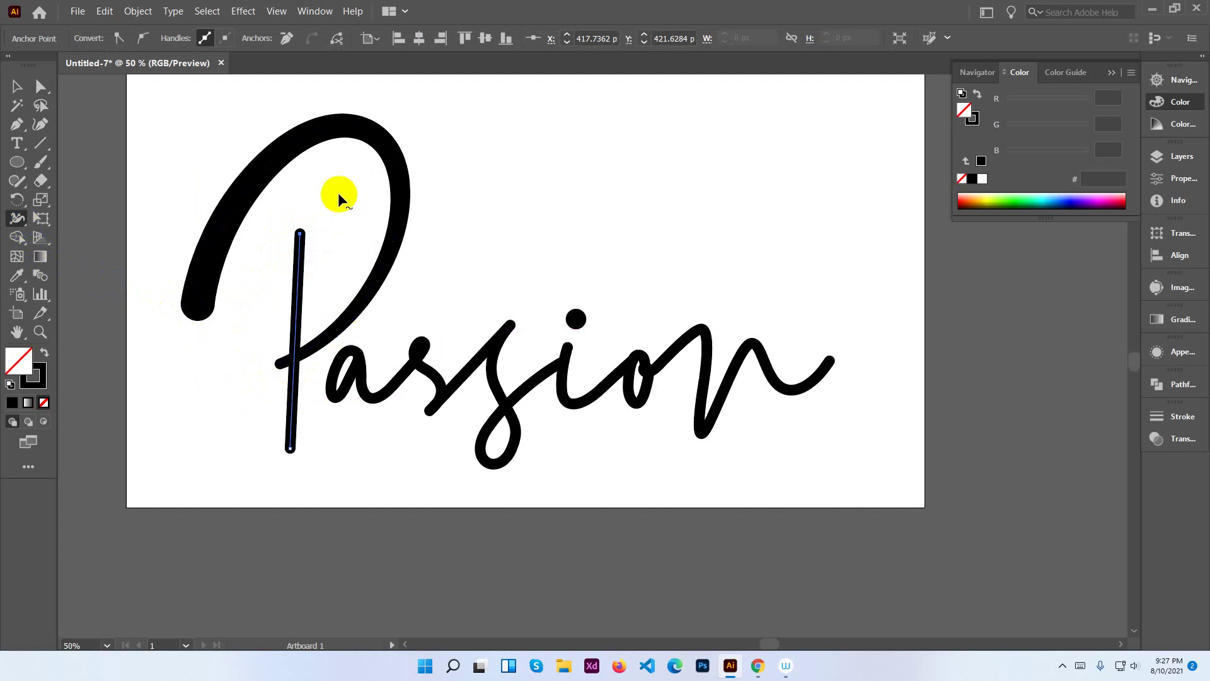
left_click_drag(300, 235, 314, 233)
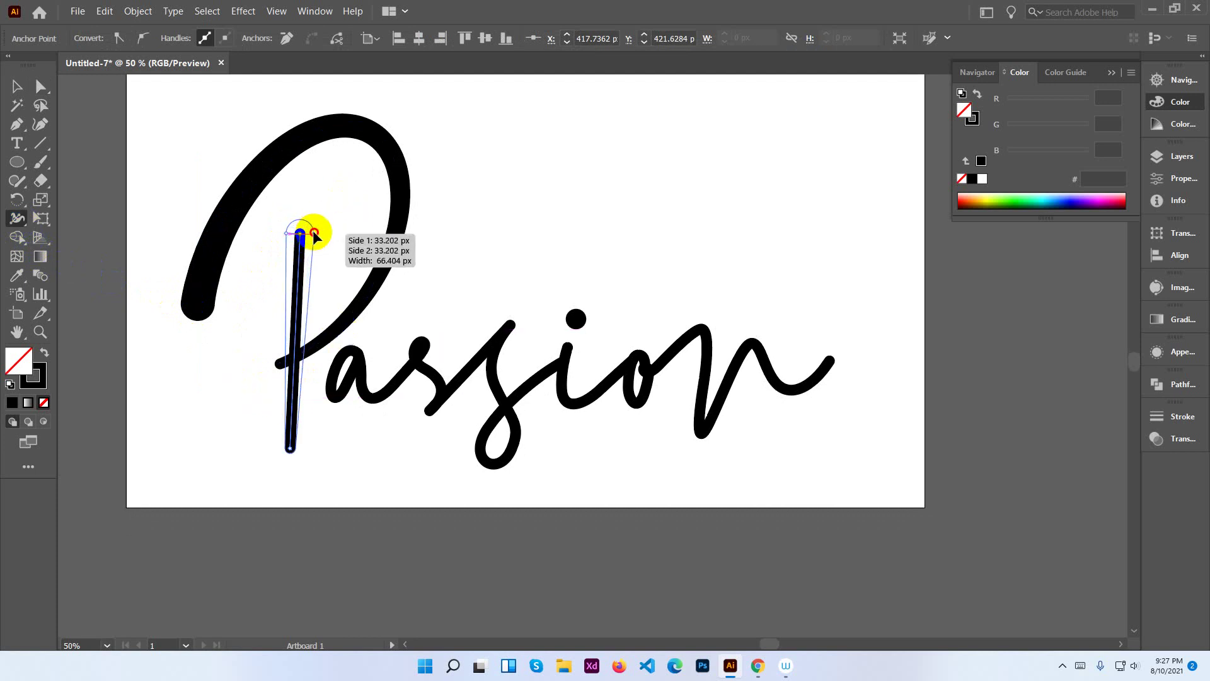
left_click_drag(314, 233, 311, 234)
left_click(17, 86)
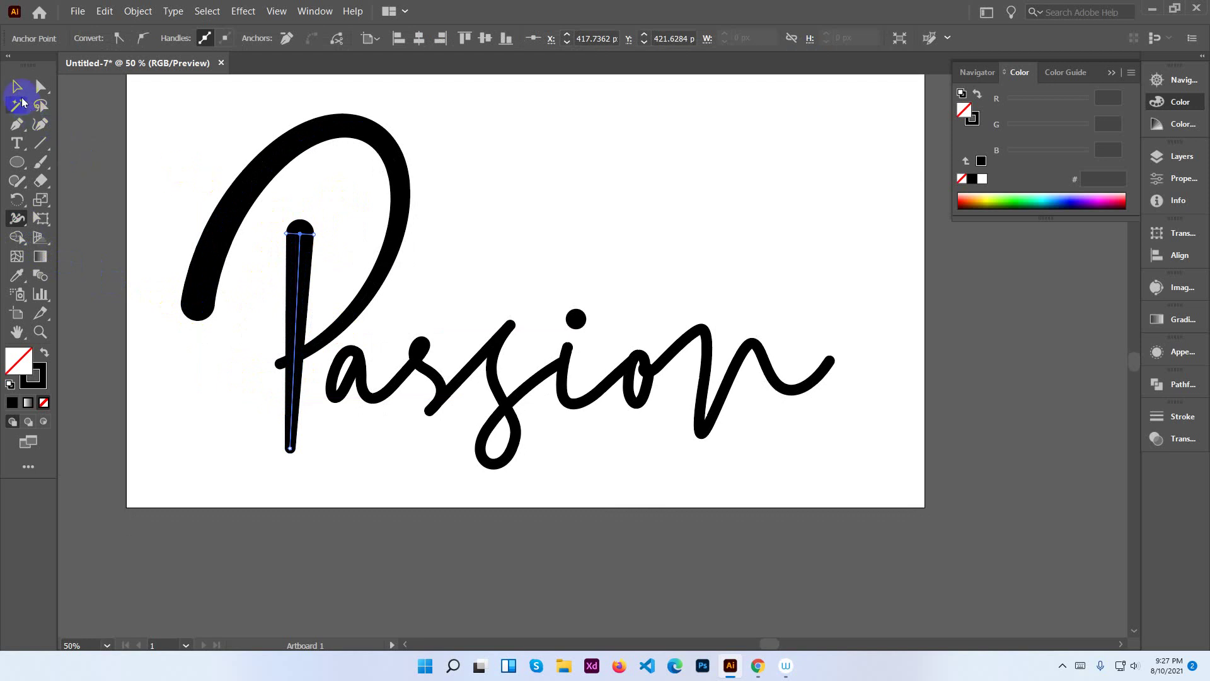
left_click(195, 118)
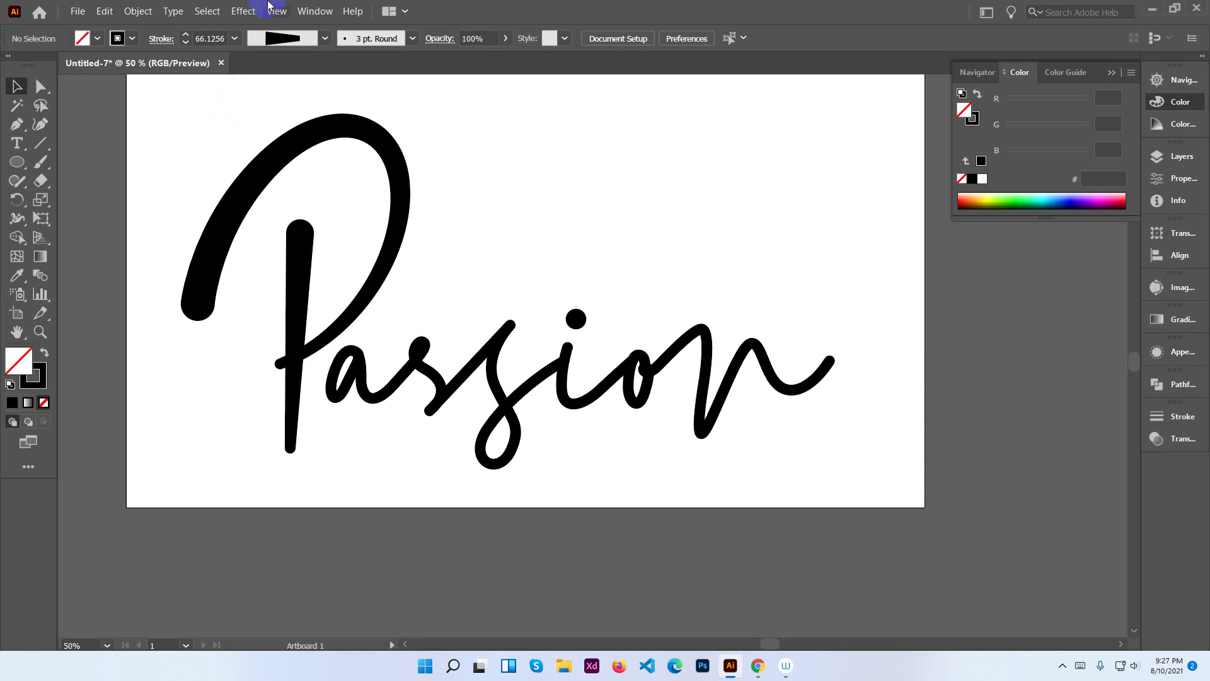
left_click(561, 40)
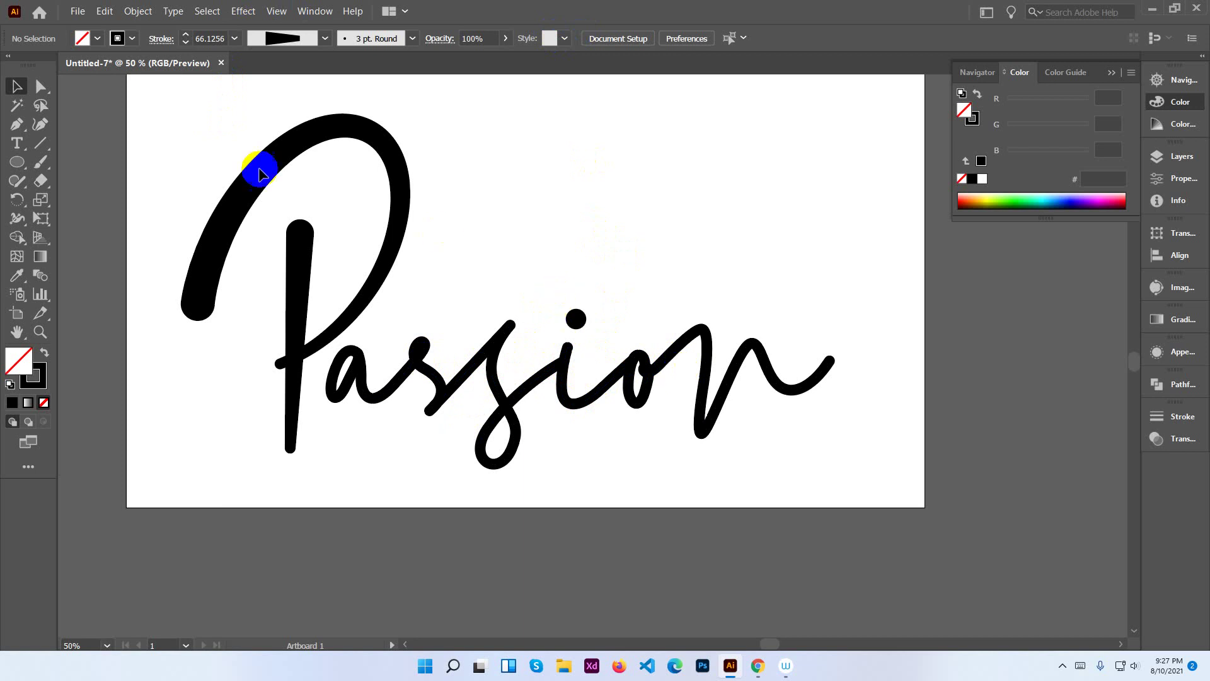
left_click(17, 125)
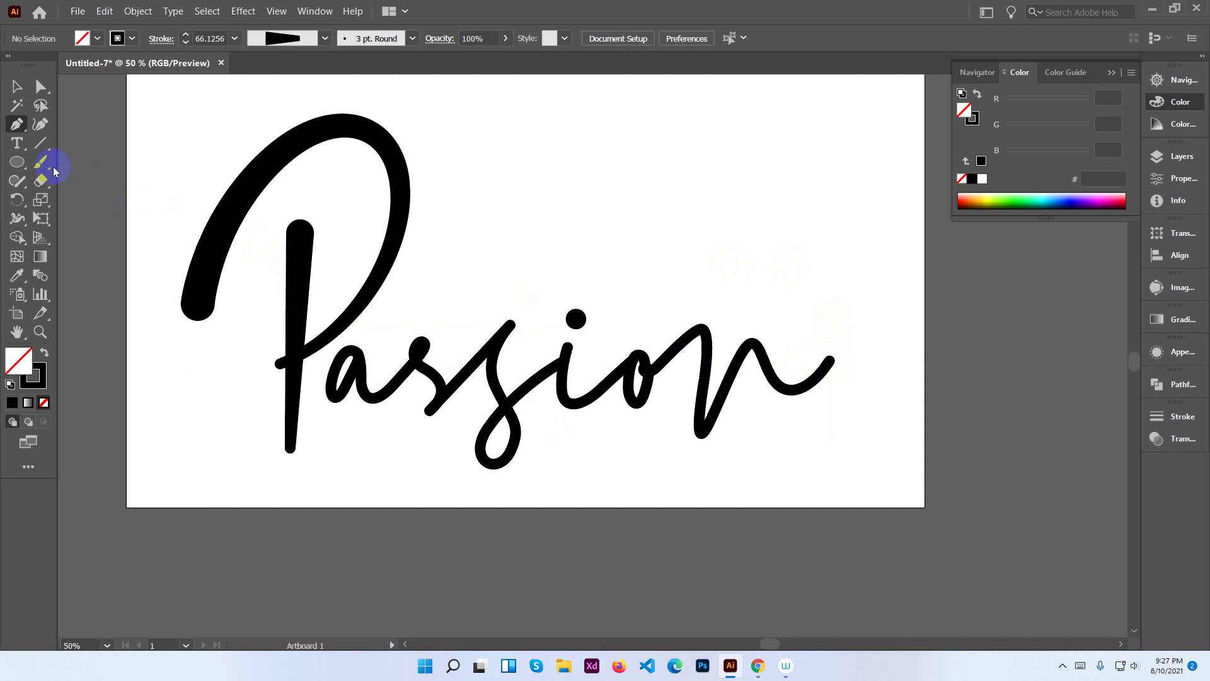
left_click_drag(181, 112, 181, 113)
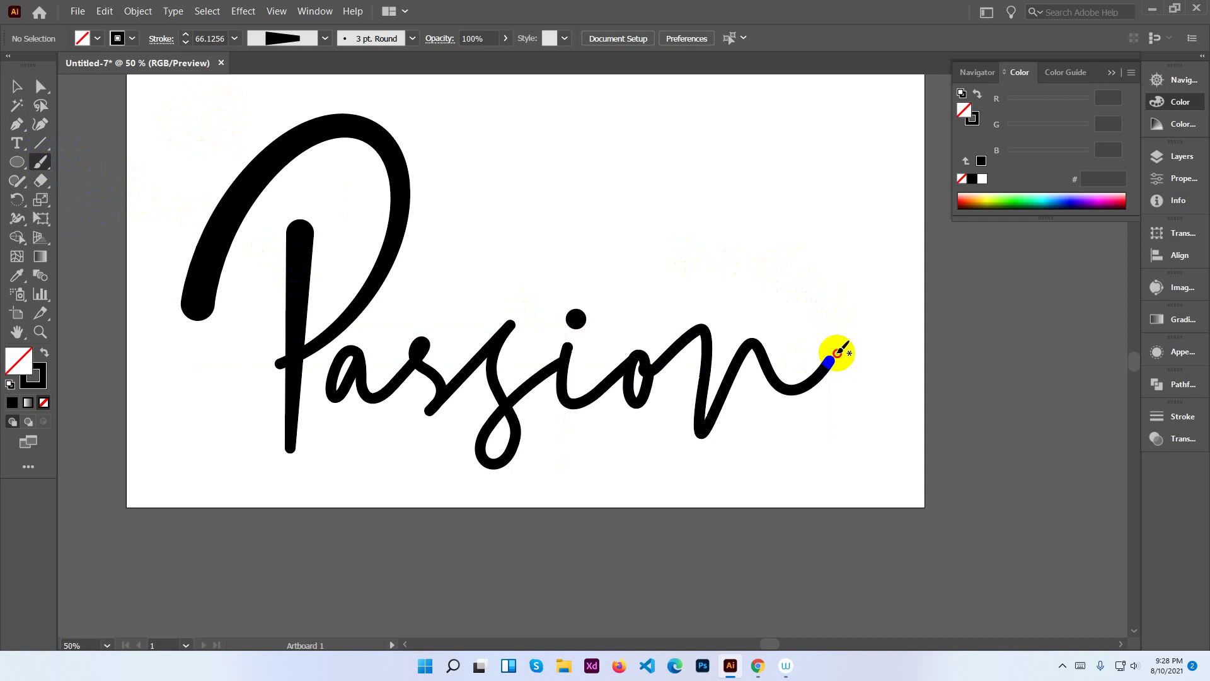
mouse_move(842, 341)
left_mouse_down()
mouse_move(784, 203)
mouse_move(591, 170)
mouse_move(599, 197)
mouse_move(648, 221)
mouse_move(705, 225)
mouse_move(786, 193)
mouse_move(866, 99)
left_mouse_up()
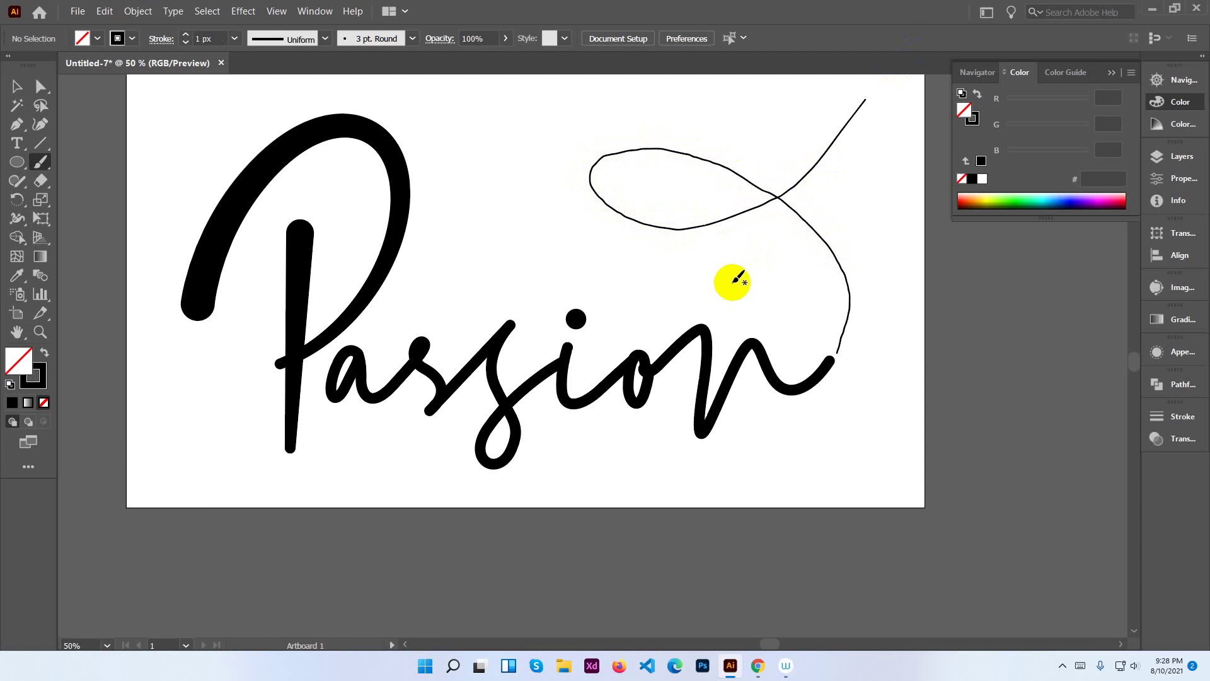
key("ctrl+z")
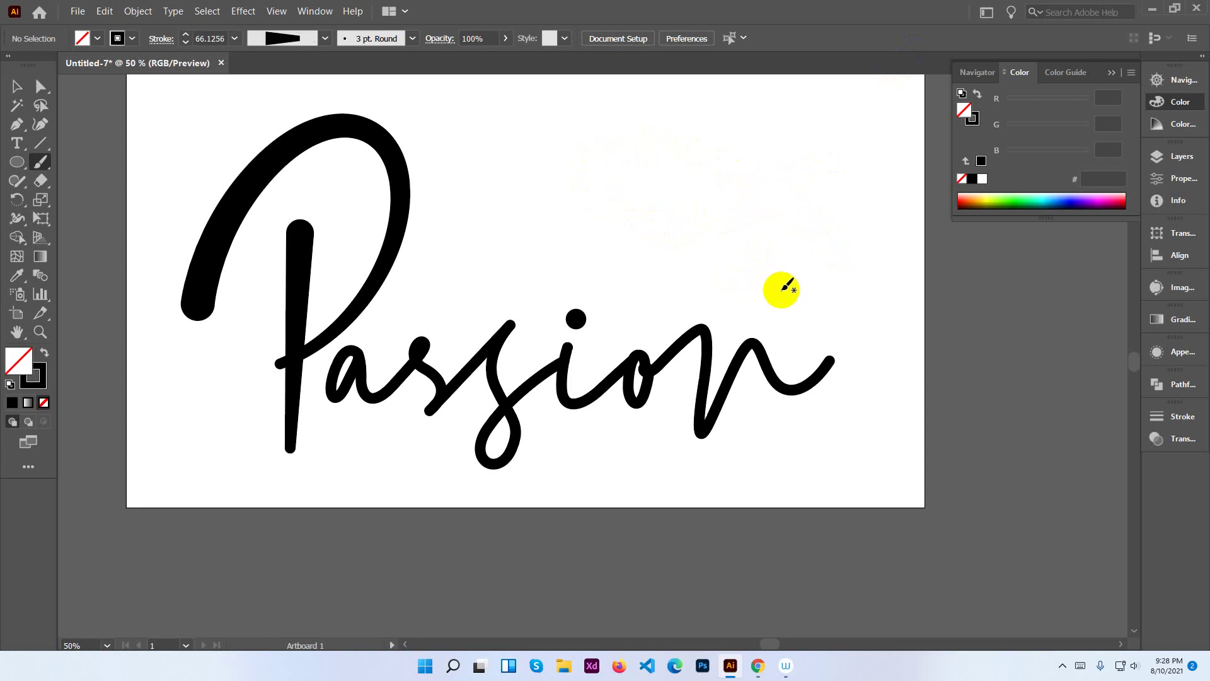
mouse_move(820, 377)
left_mouse_down()
mouse_move(837, 372)
mouse_move(835, 318)
mouse_move(817, 420)
mouse_move(791, 448)
mouse_move(729, 479)
mouse_move(509, 508)
left_mouse_up()
left_click_drag(351, 537, 348, 543)
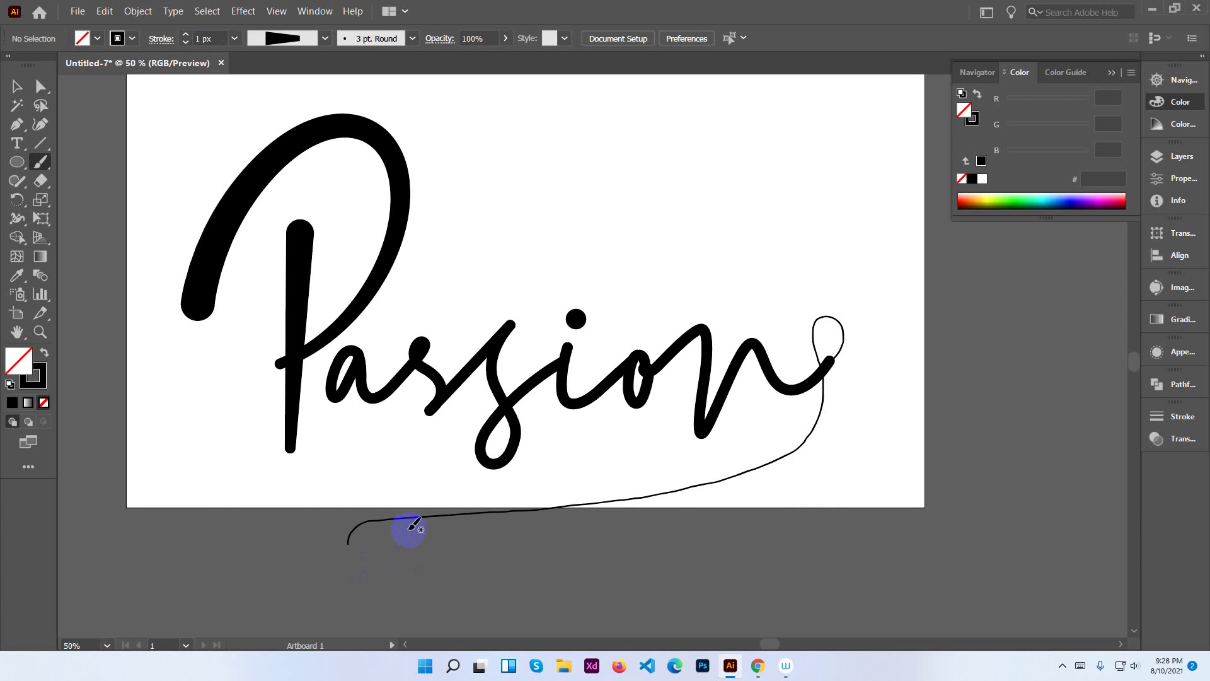
key("ctrl+z")
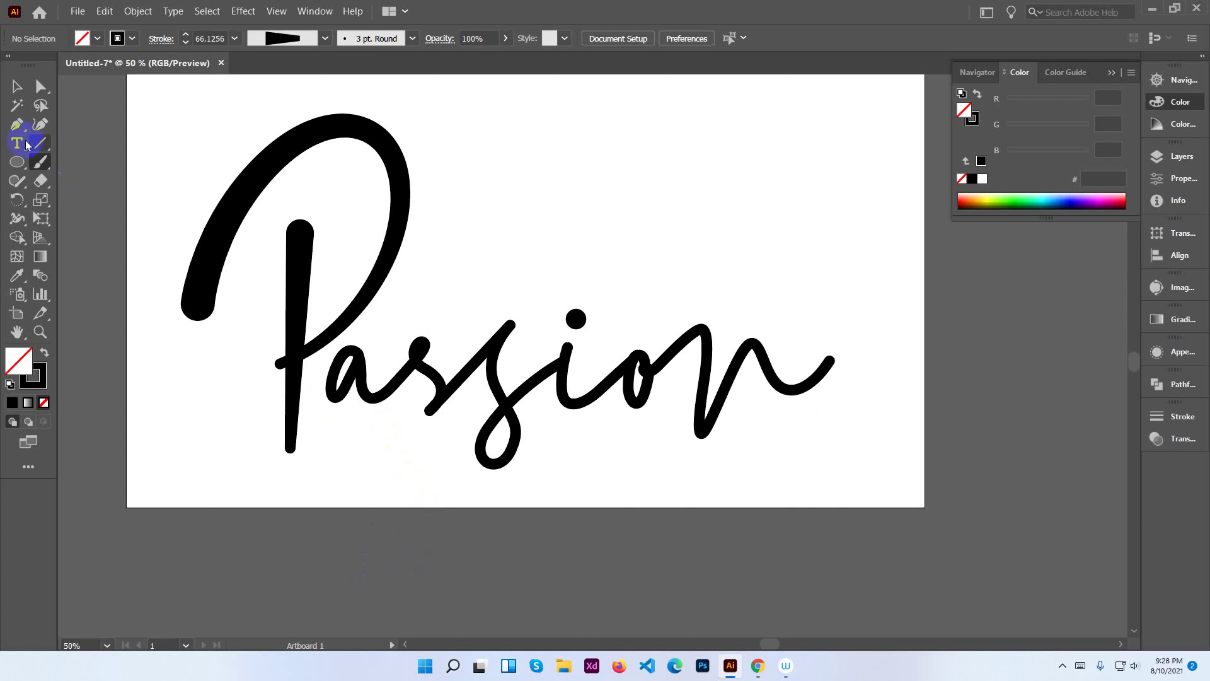
Drag the n's end anchor and tail segment down-left, undoing the final tweak.
left_click(830, 363)
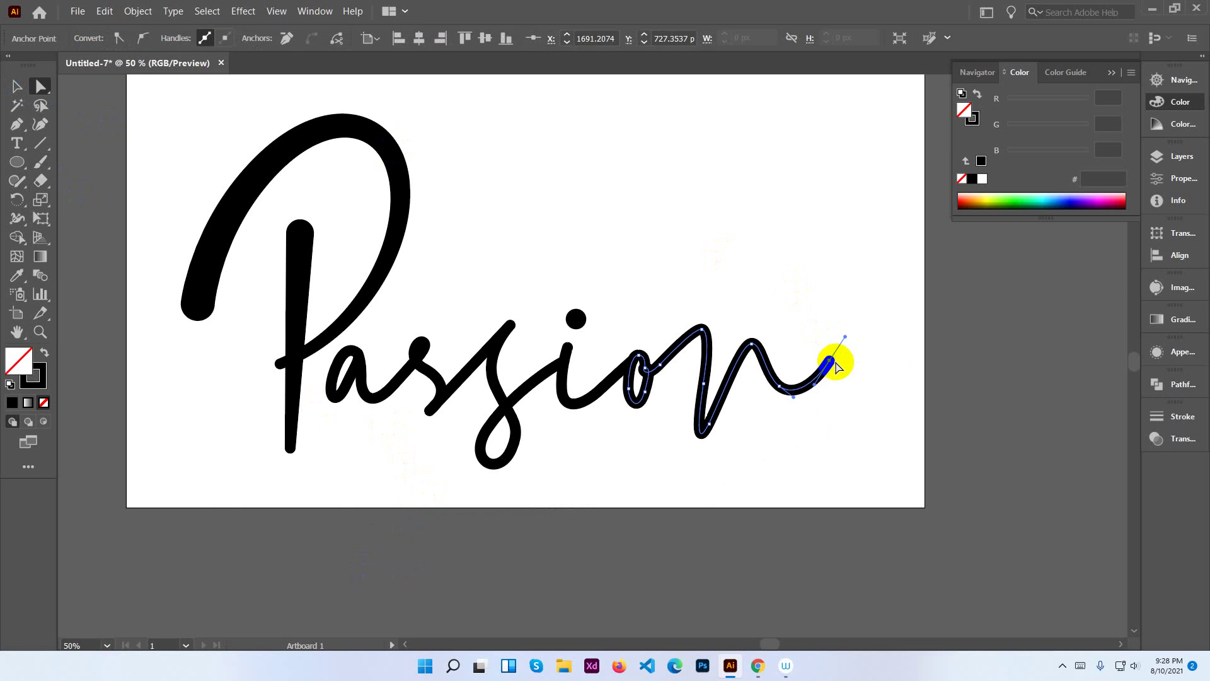
left_click_drag(831, 362, 819, 420)
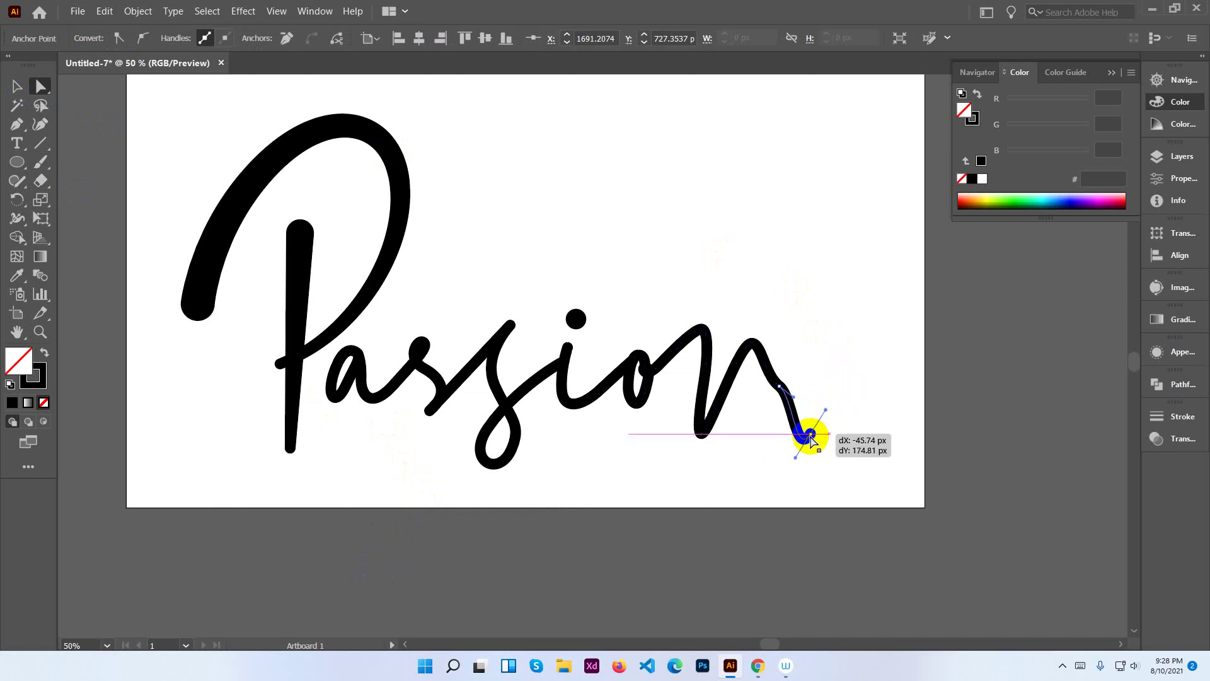
mouse_move(819, 419)
left_mouse_down()
mouse_move(818, 452)
mouse_move(796, 446)
left_mouse_up()
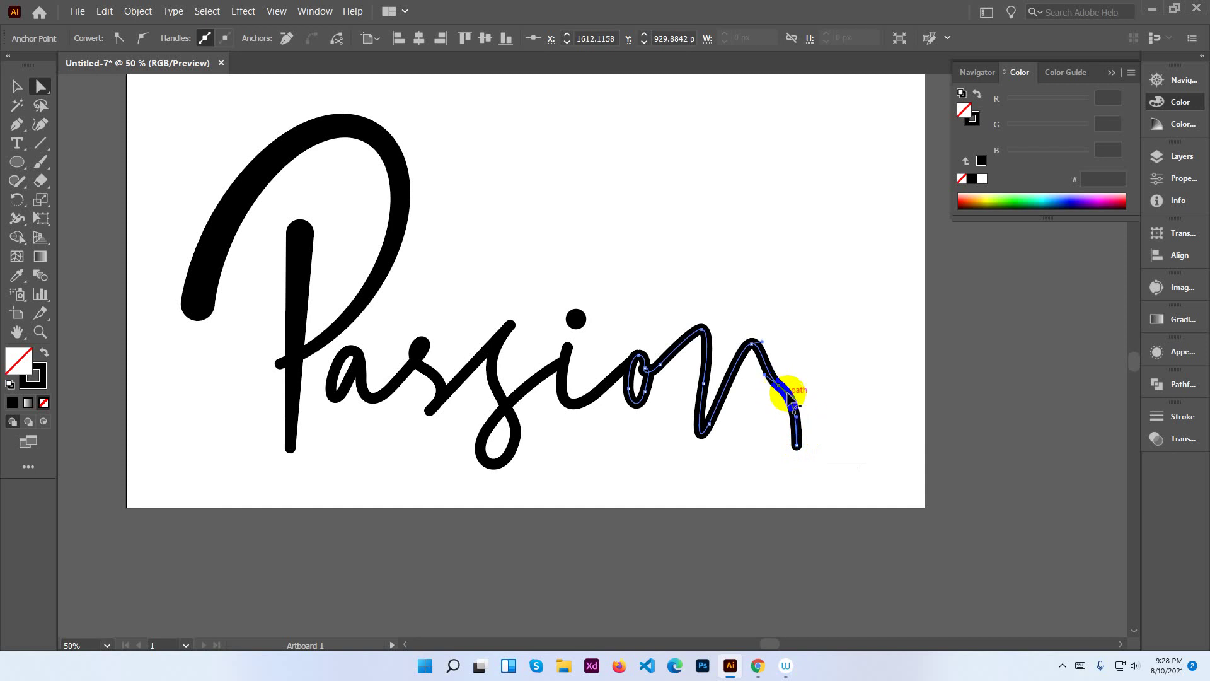
left_click(797, 405)
left_click_drag(795, 403, 791, 407)
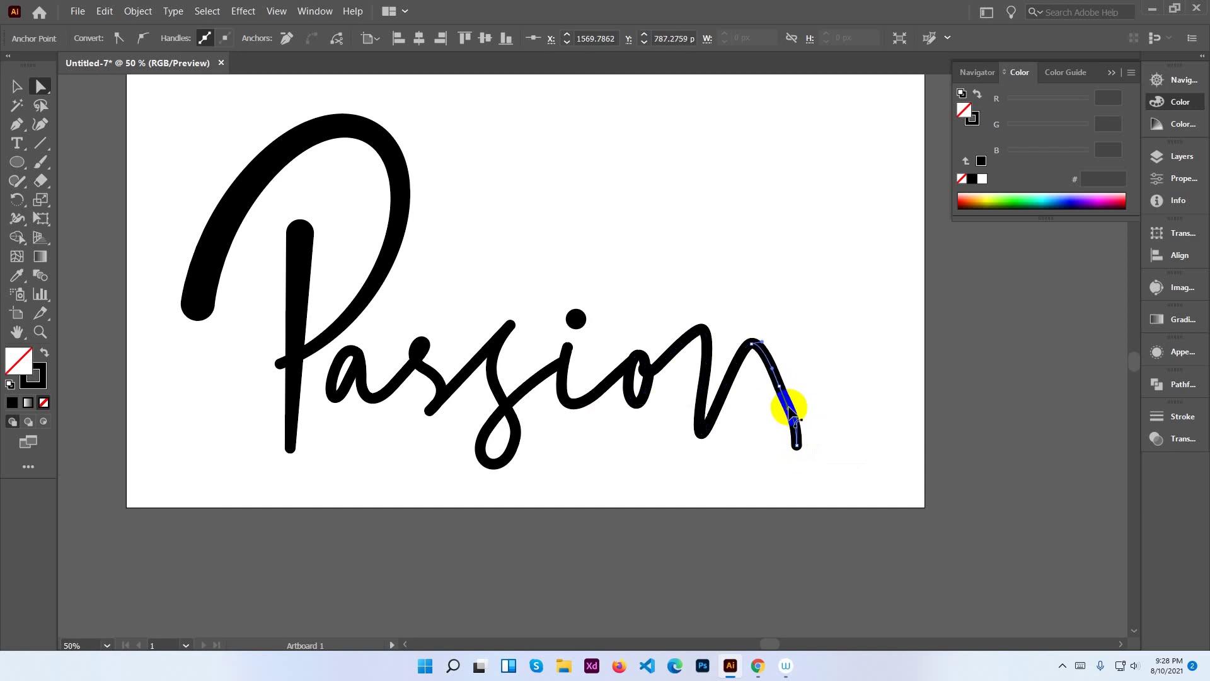
left_click_drag(792, 409, 801, 398)
left_click(798, 441)
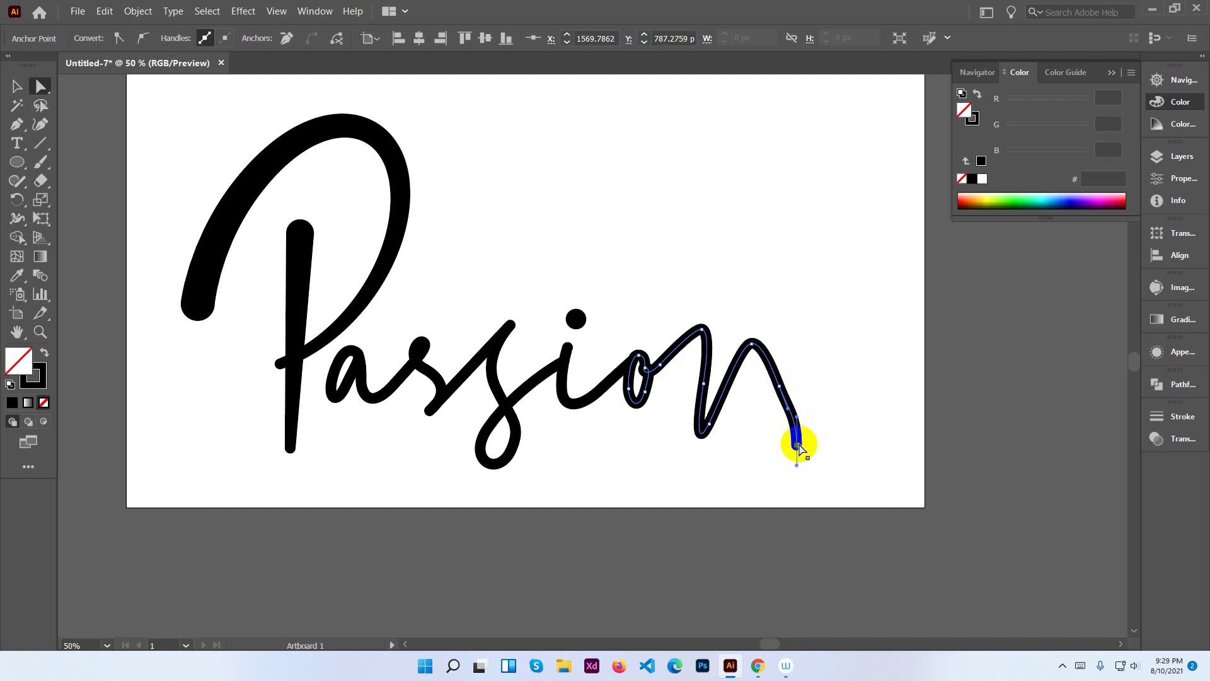
left_click_drag(800, 447, 810, 435)
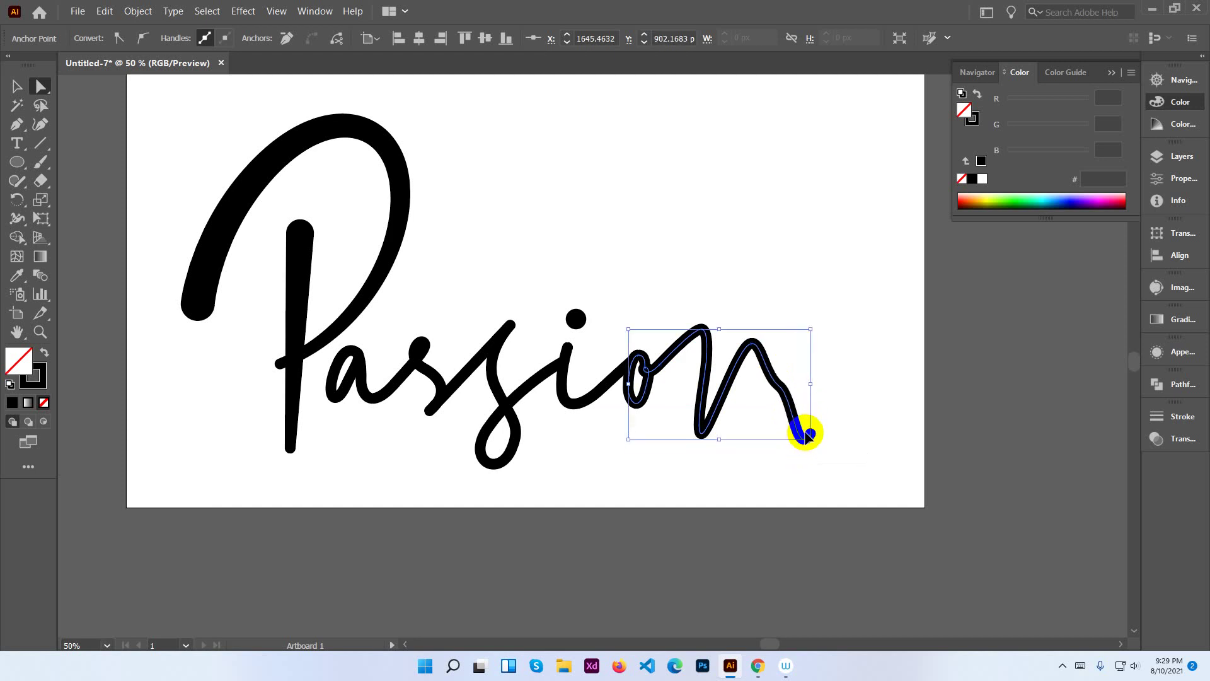
key("ctrl+z")
left_click(811, 428)
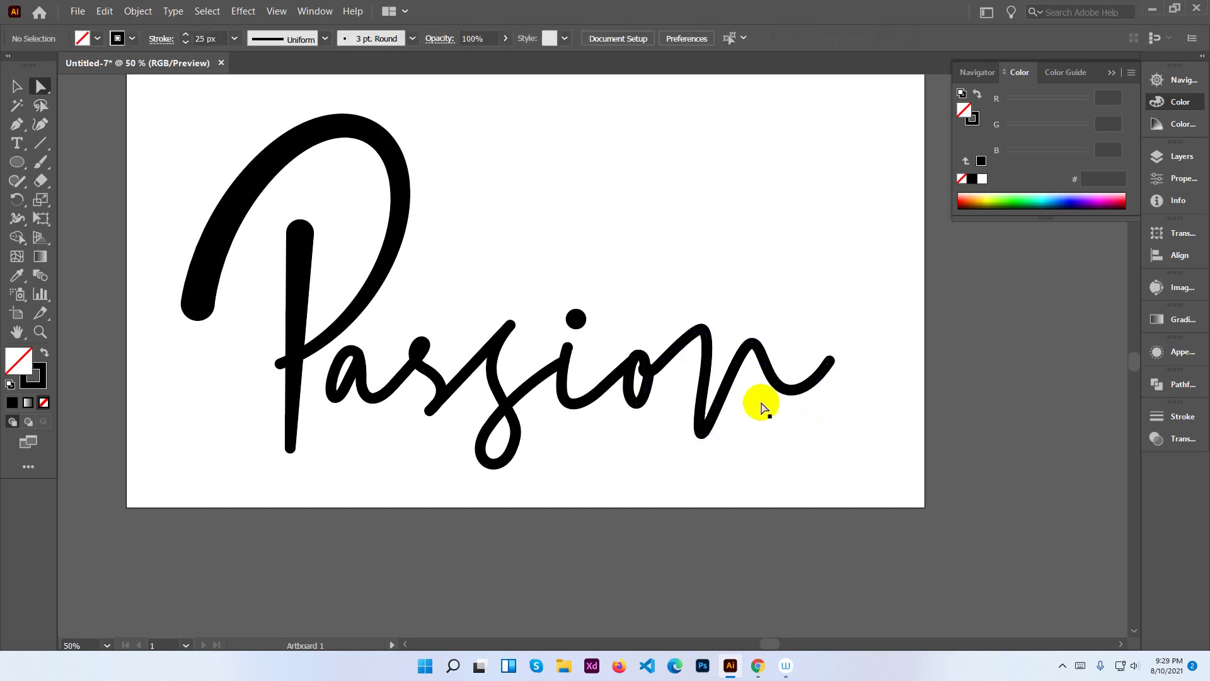
left_click(17, 124)
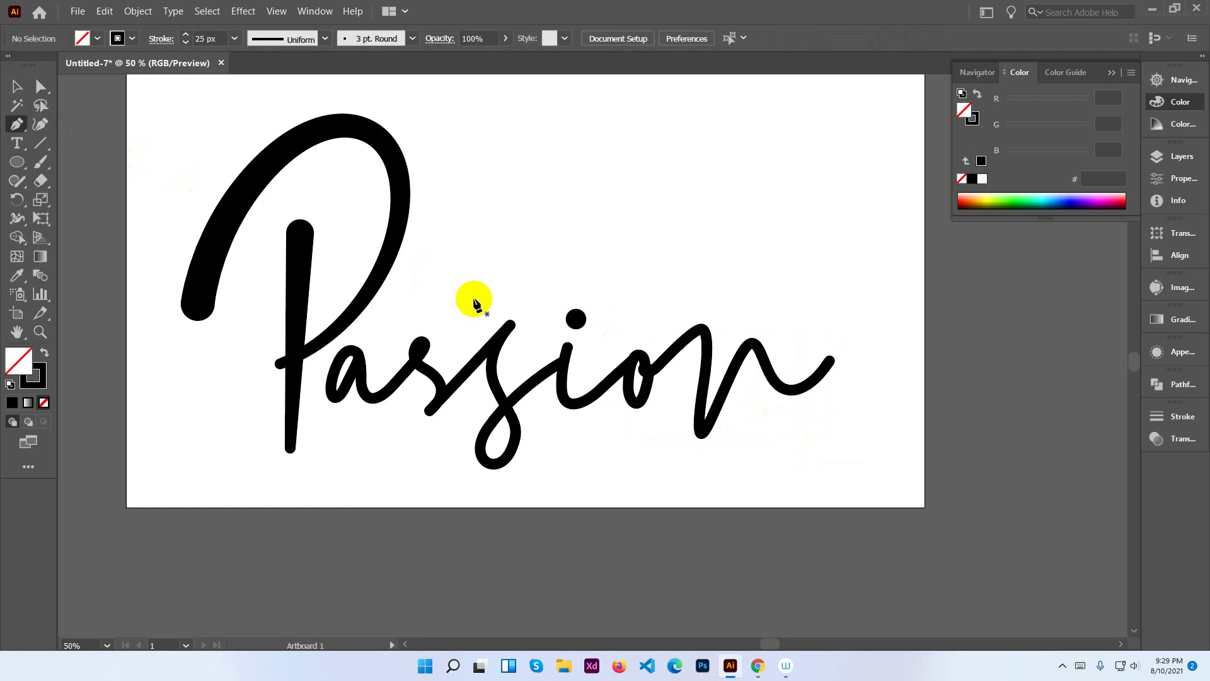
left_click(830, 364)
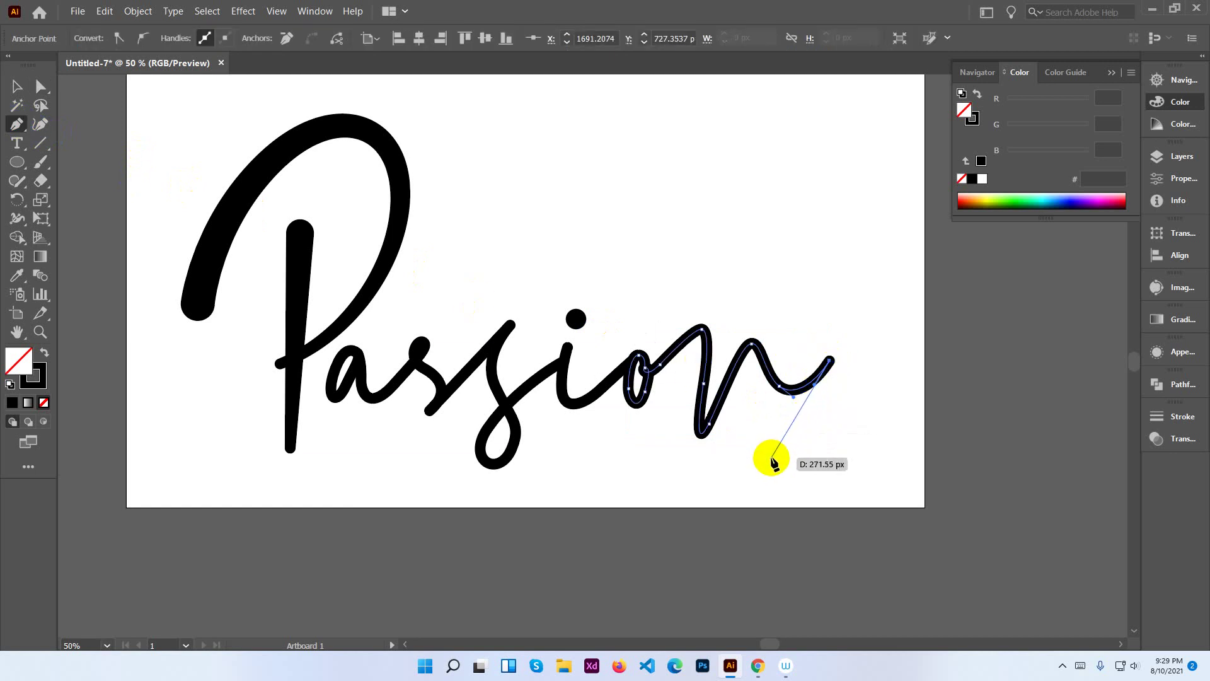
left_click_drag(765, 461, 753, 484)
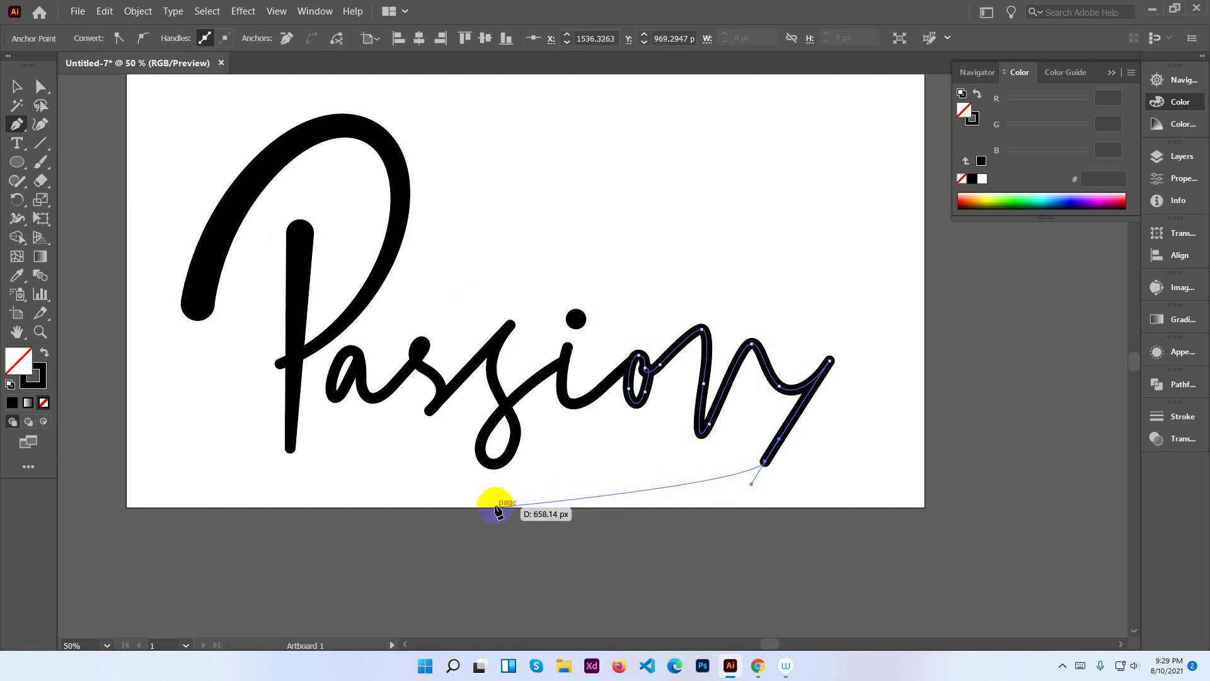
mouse_move(499, 489)
left_mouse_down()
mouse_move(524, 448)
mouse_move(524, 410)
left_mouse_up()
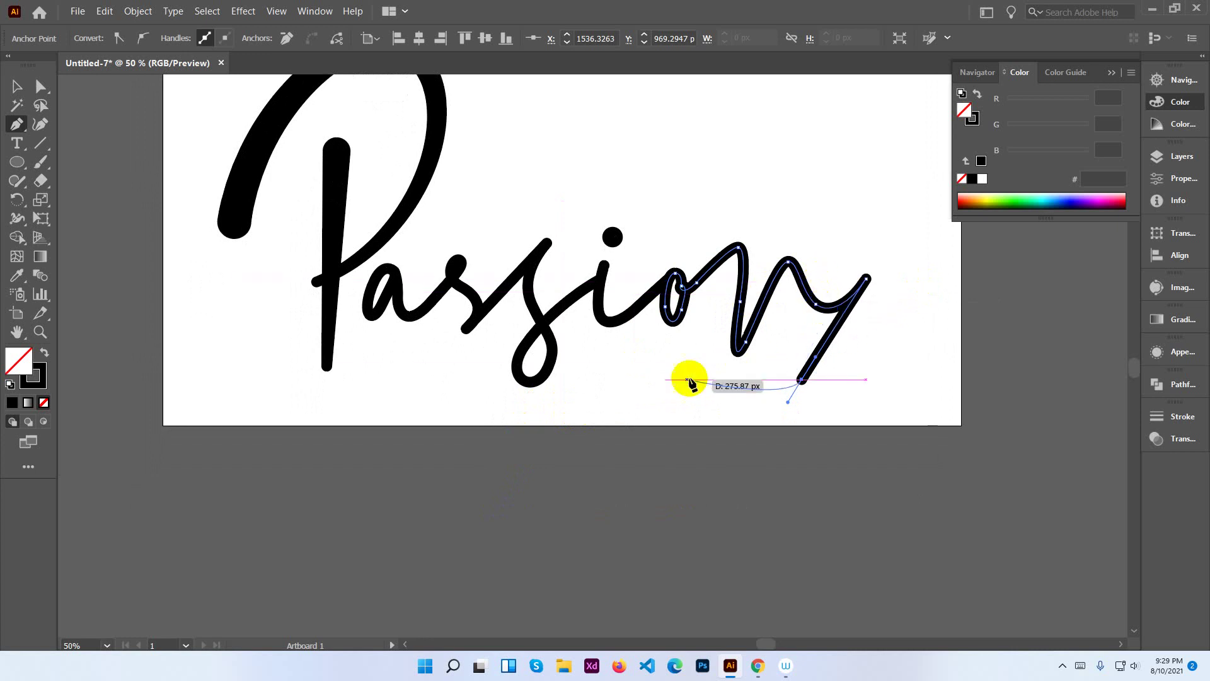
left_click_drag(600, 402, 507, 396)
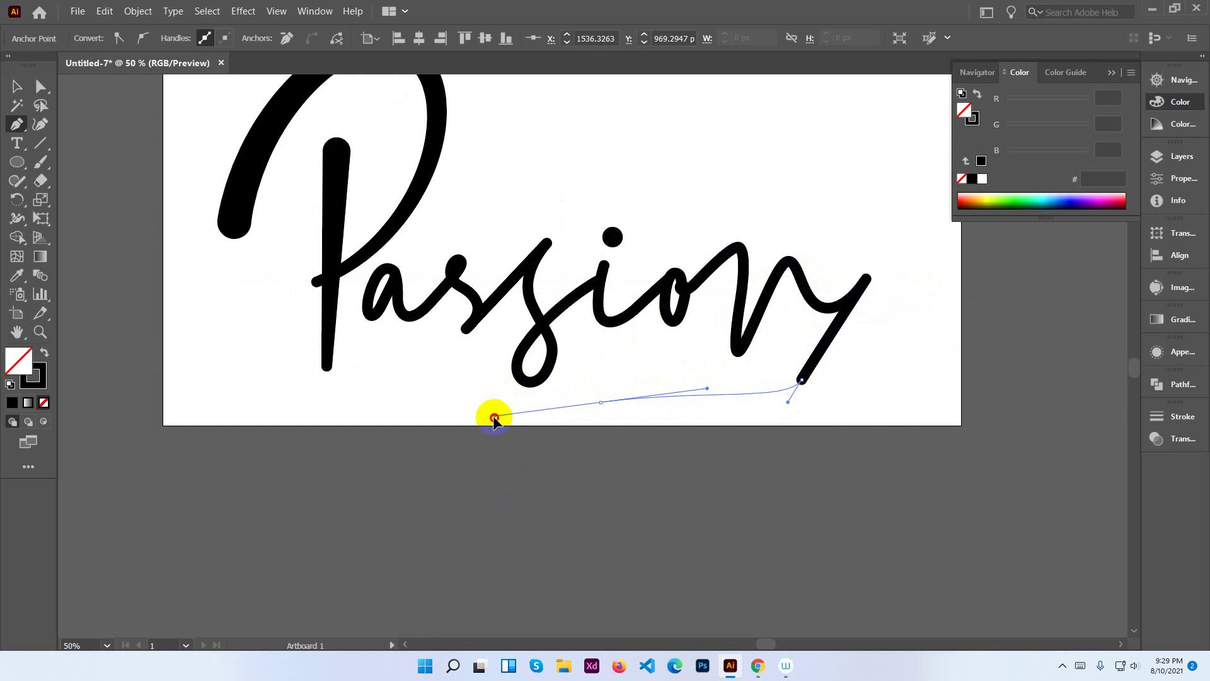
left_click_drag(508, 395, 498, 429)
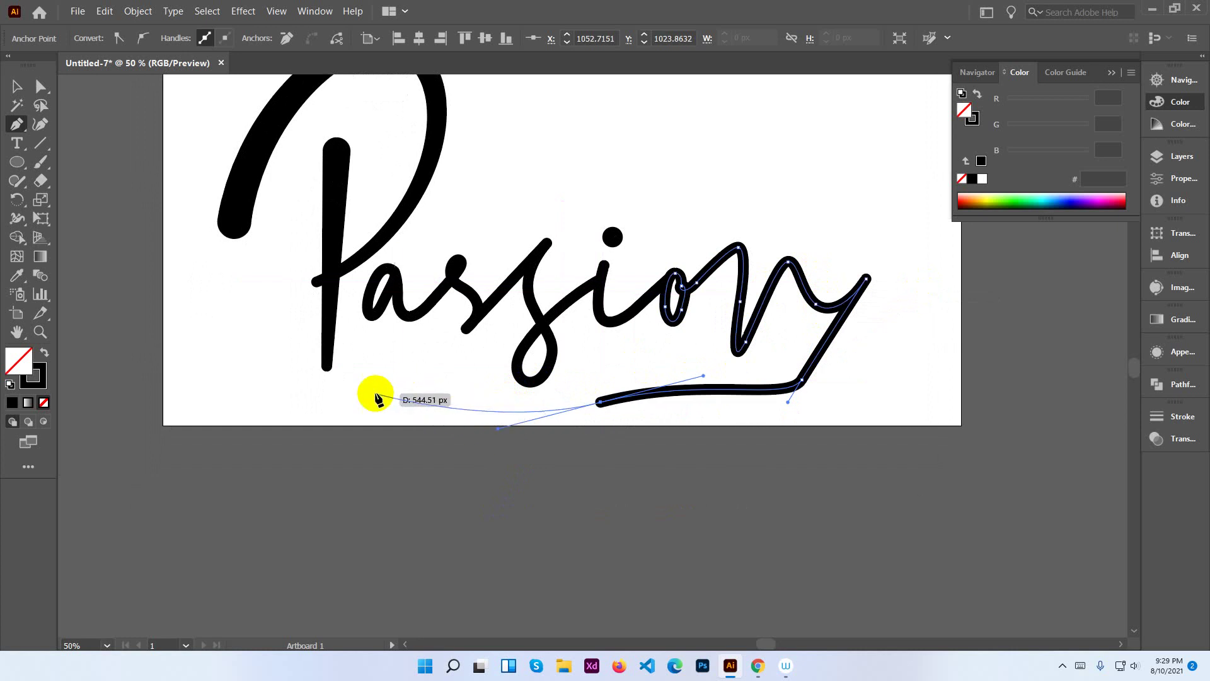
left_click_drag(358, 400, 285, 443)
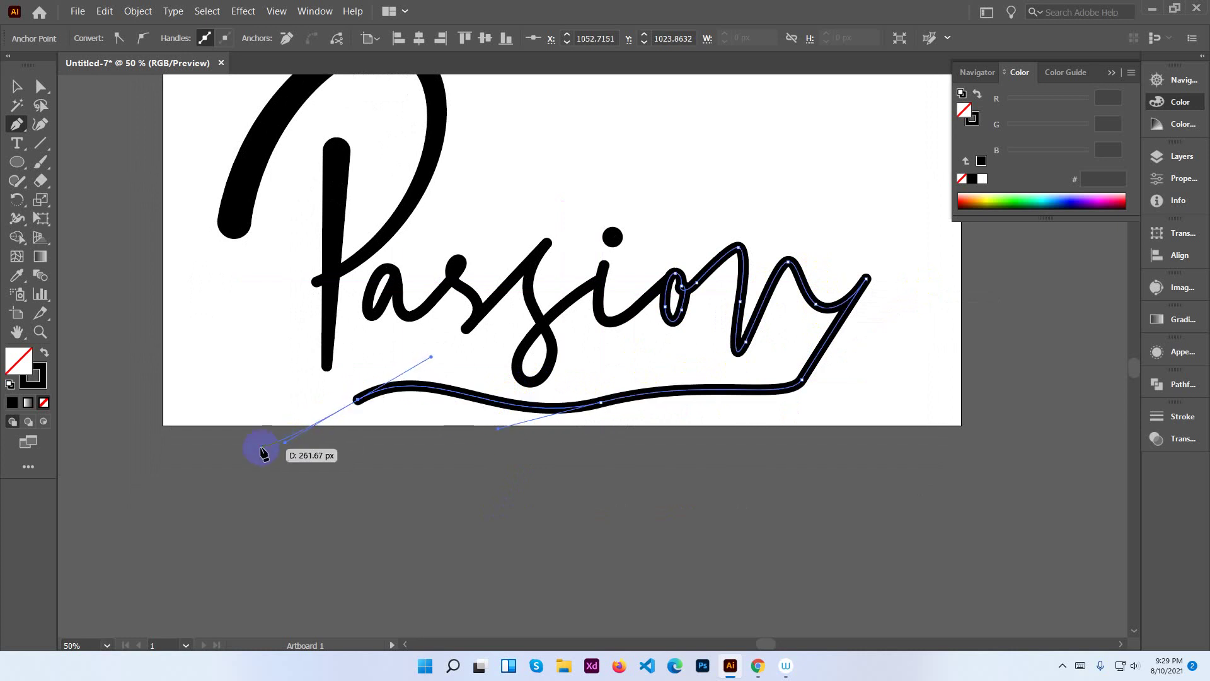
left_click(17, 86)
left_click(189, 158)
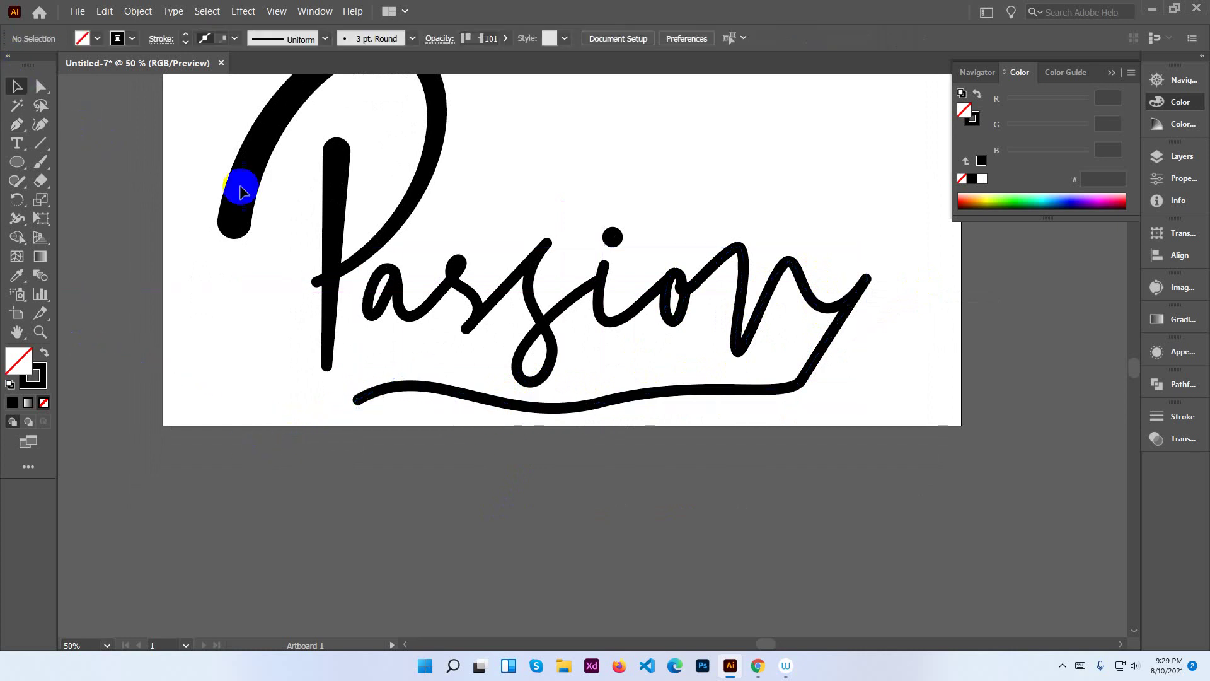
left_click(818, 353)
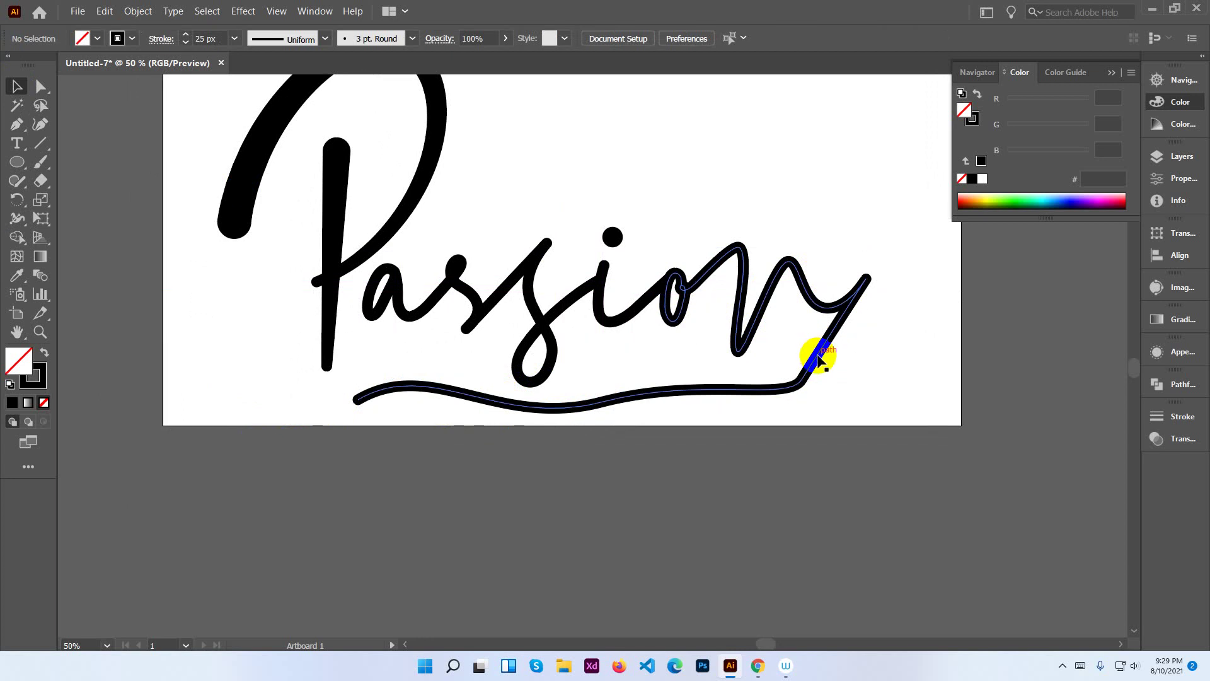
key("Delete")
key("Delete")
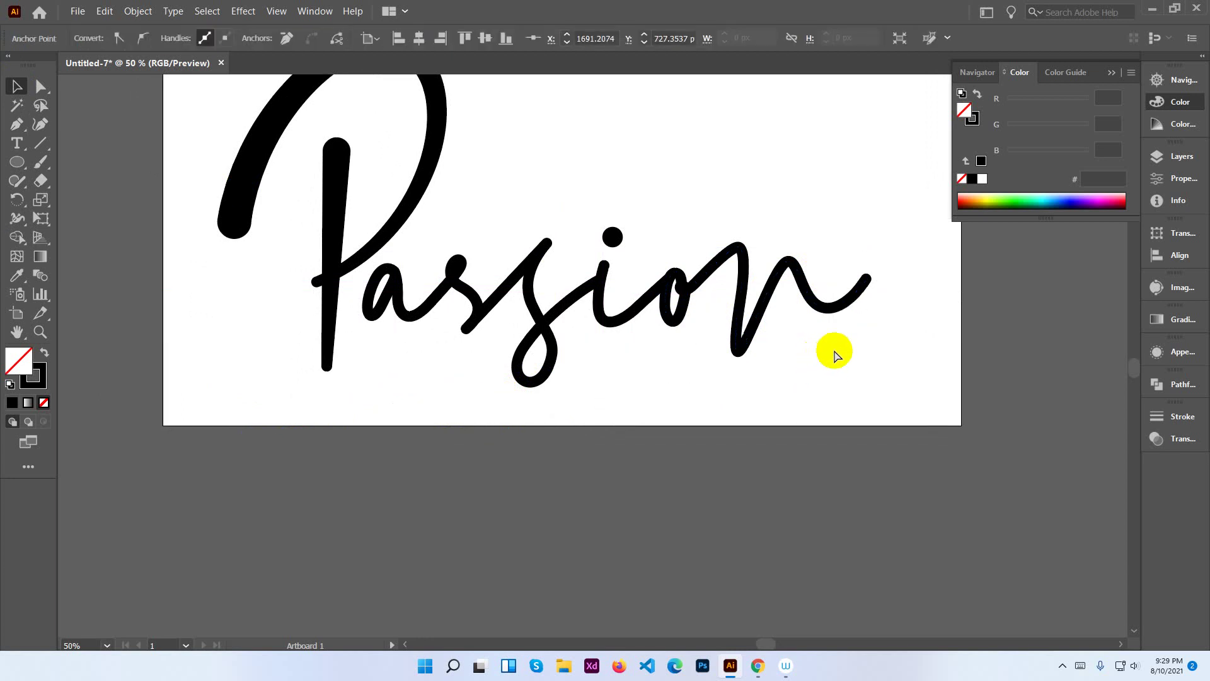
Draw a curling Pen-tool hook that starts at the n's end and loops back down.
left_click_drag(866, 338, 816, 381)
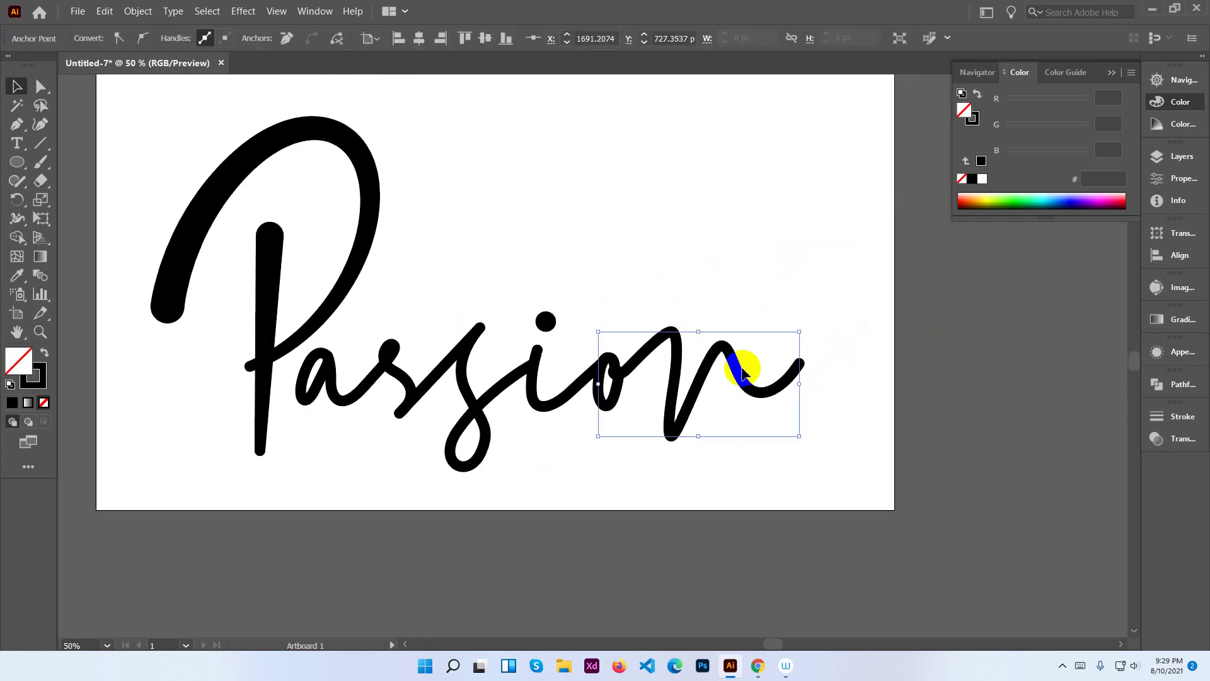
left_click(21, 125)
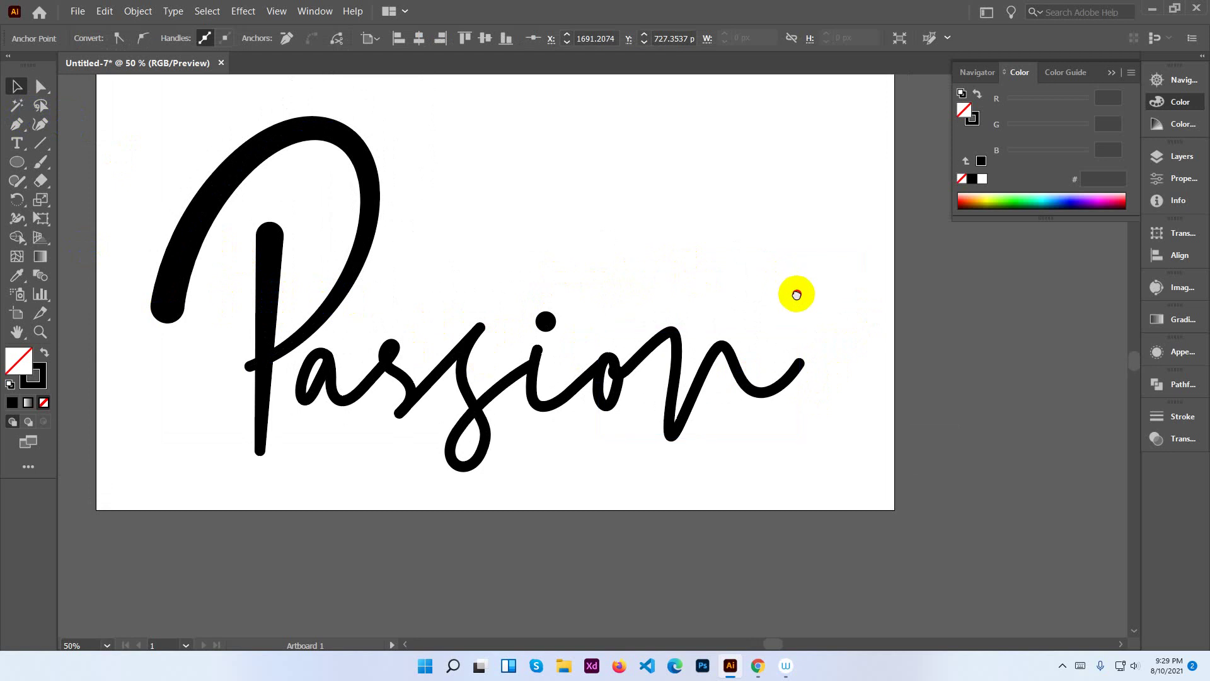
left_click_drag(799, 292, 643, 300)
left_click(74, 179)
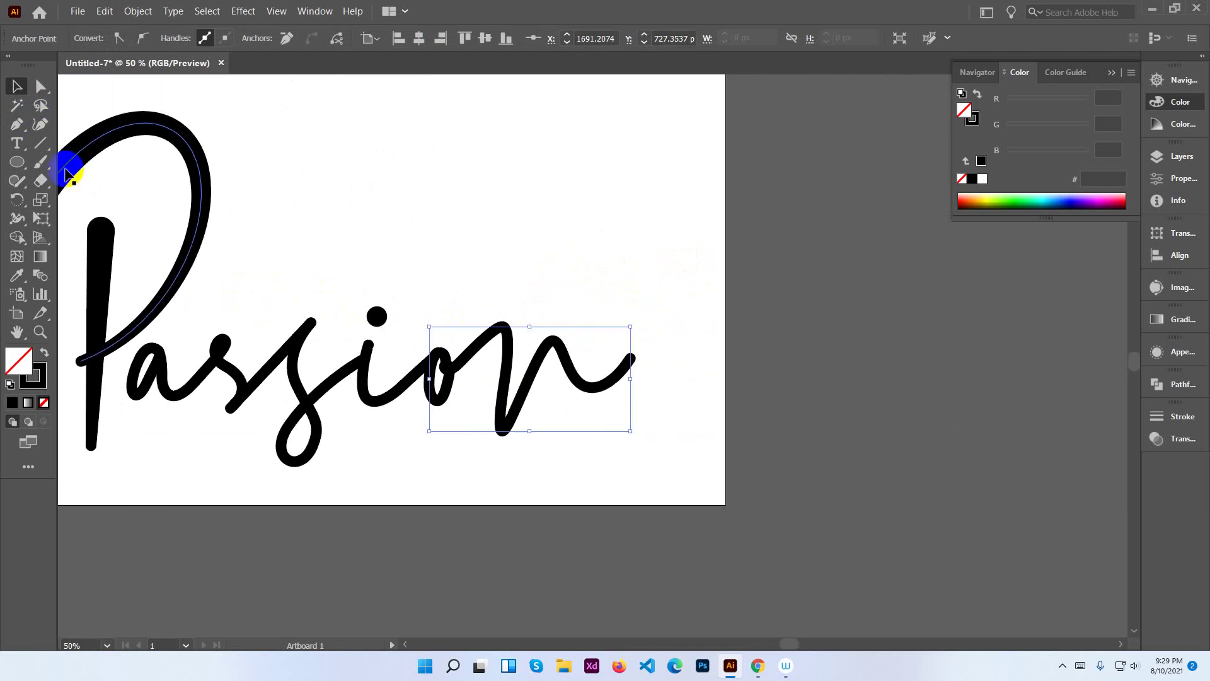
left_click(17, 124)
left_click(377, 317)
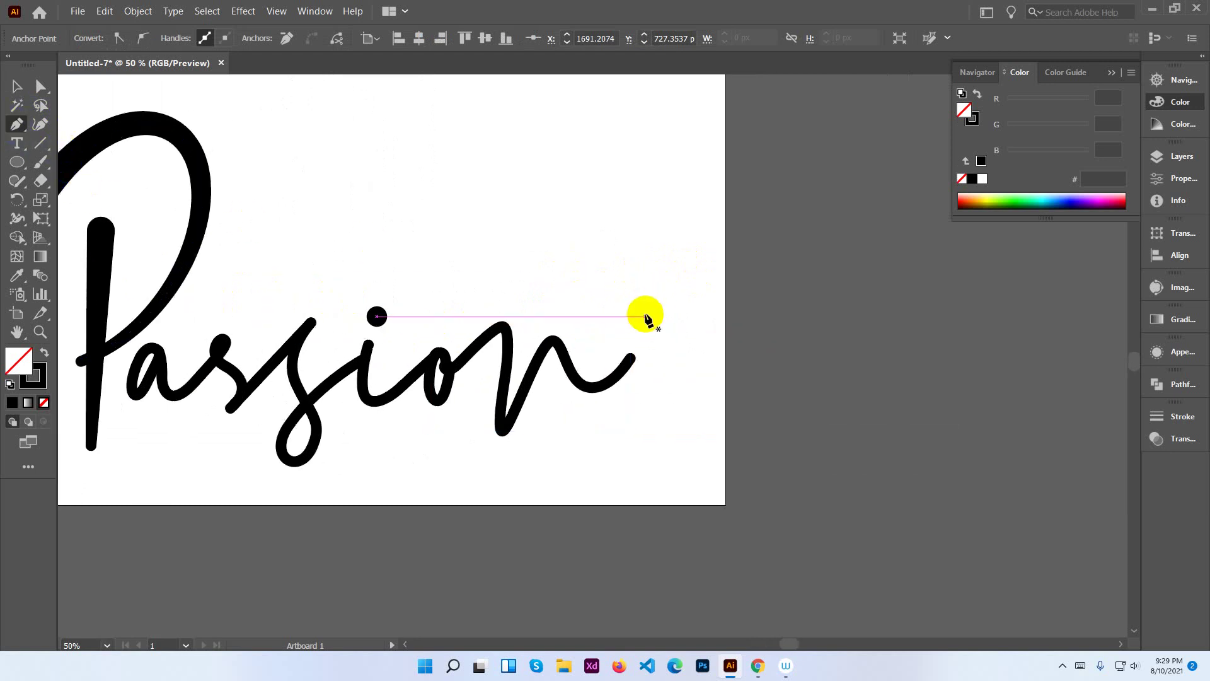
left_click(622, 364)
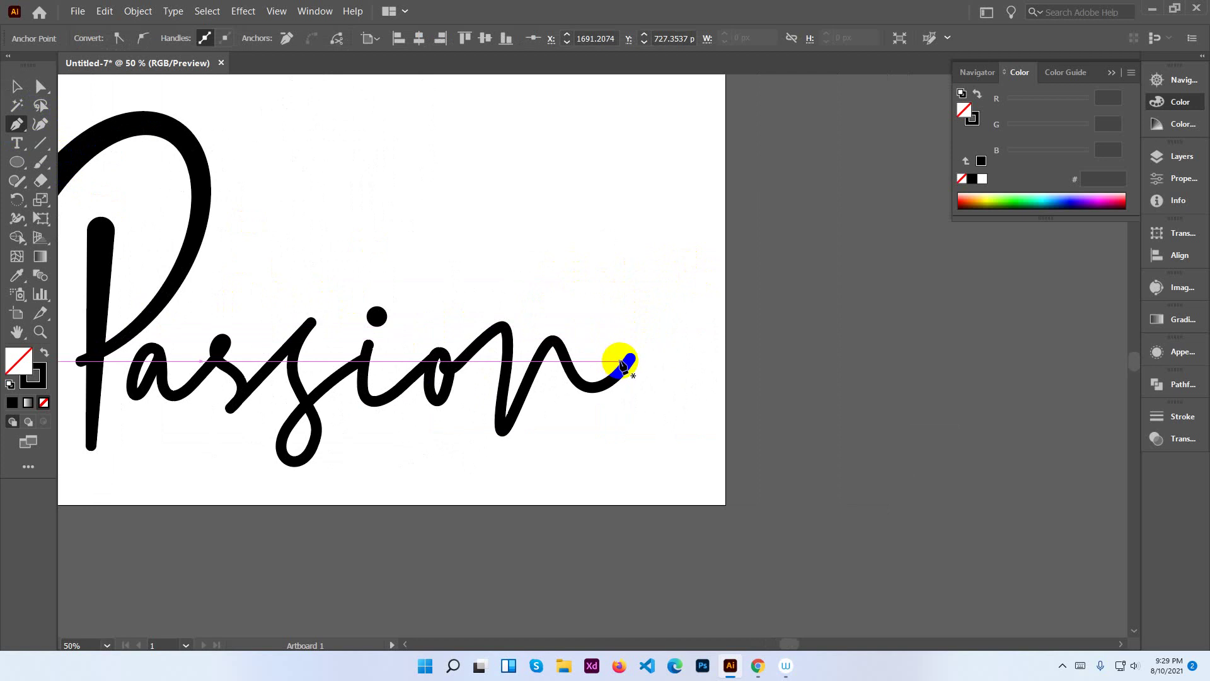
left_click_drag(623, 365, 636, 347)
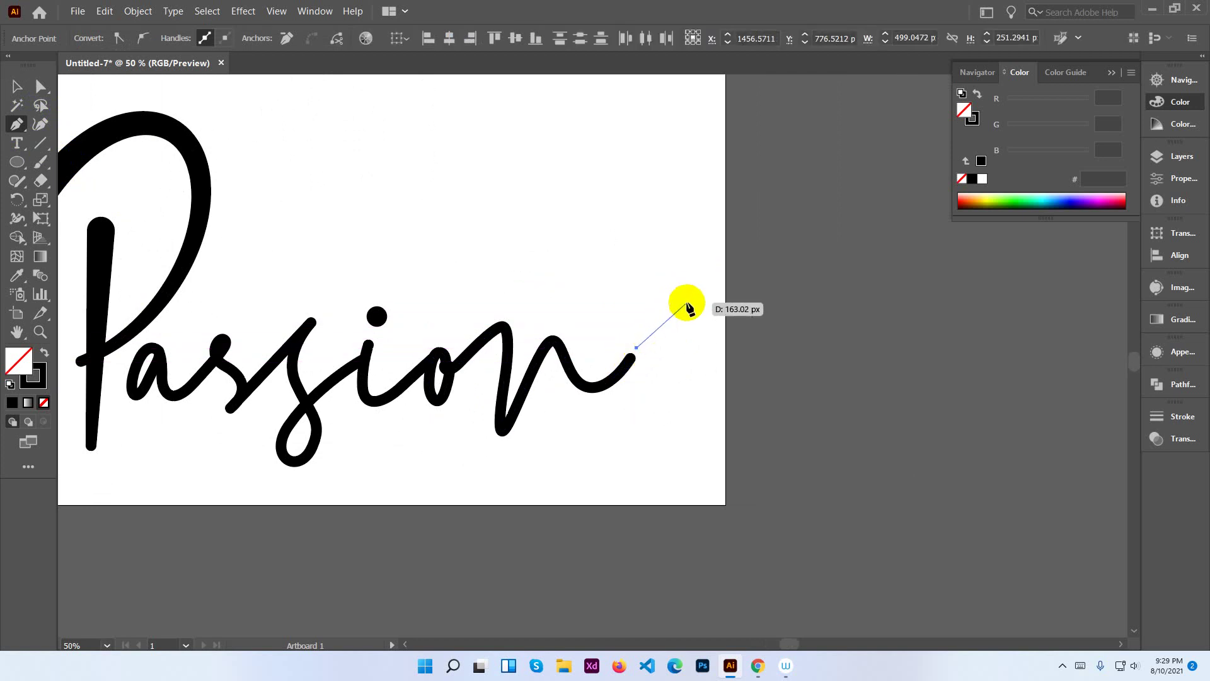
left_click_drag(681, 295, 708, 296)
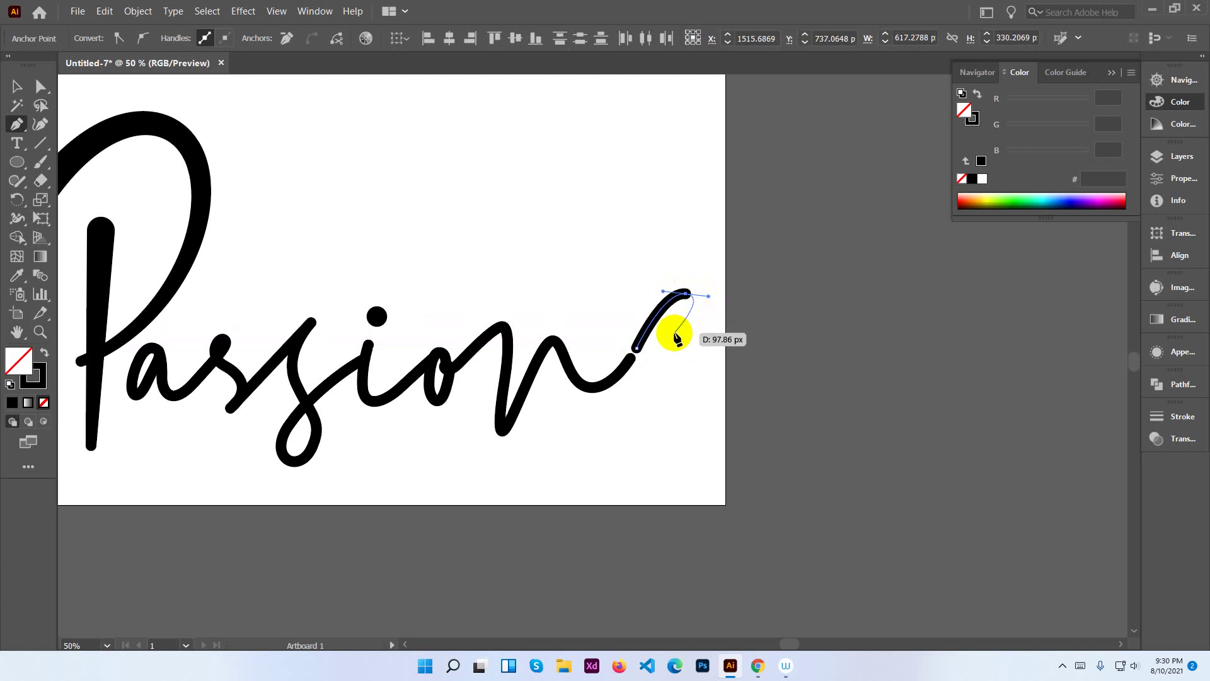
left_click_drag(673, 334, 638, 347)
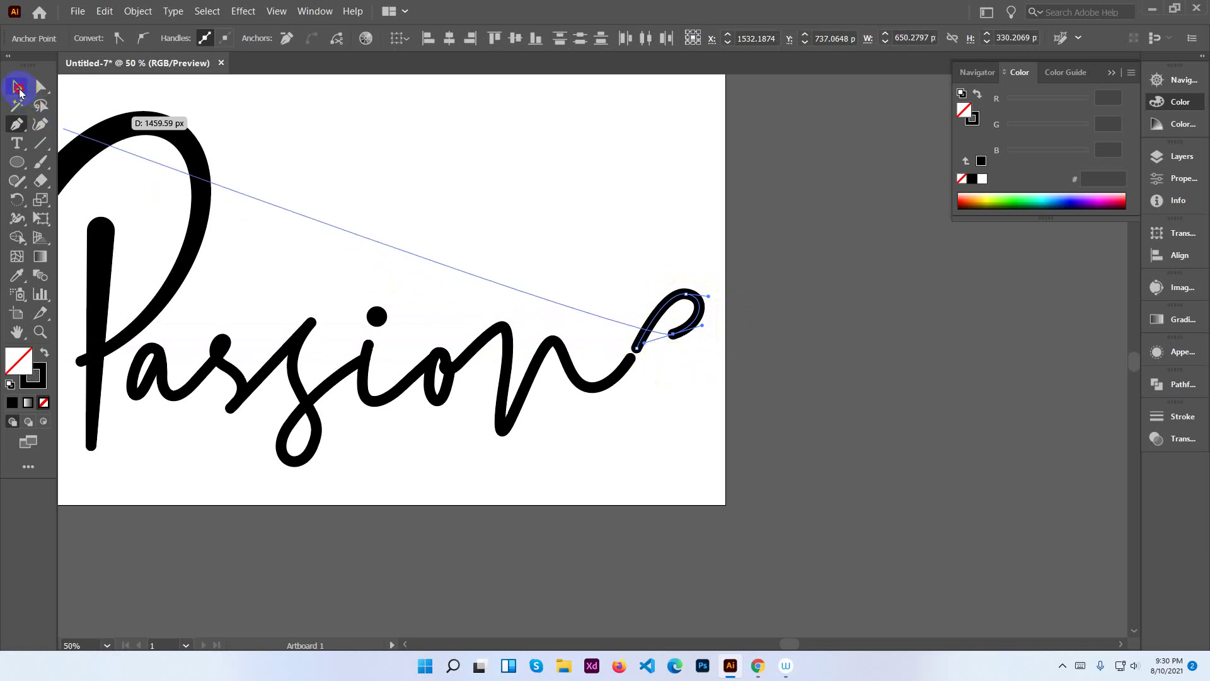
left_click(19, 89)
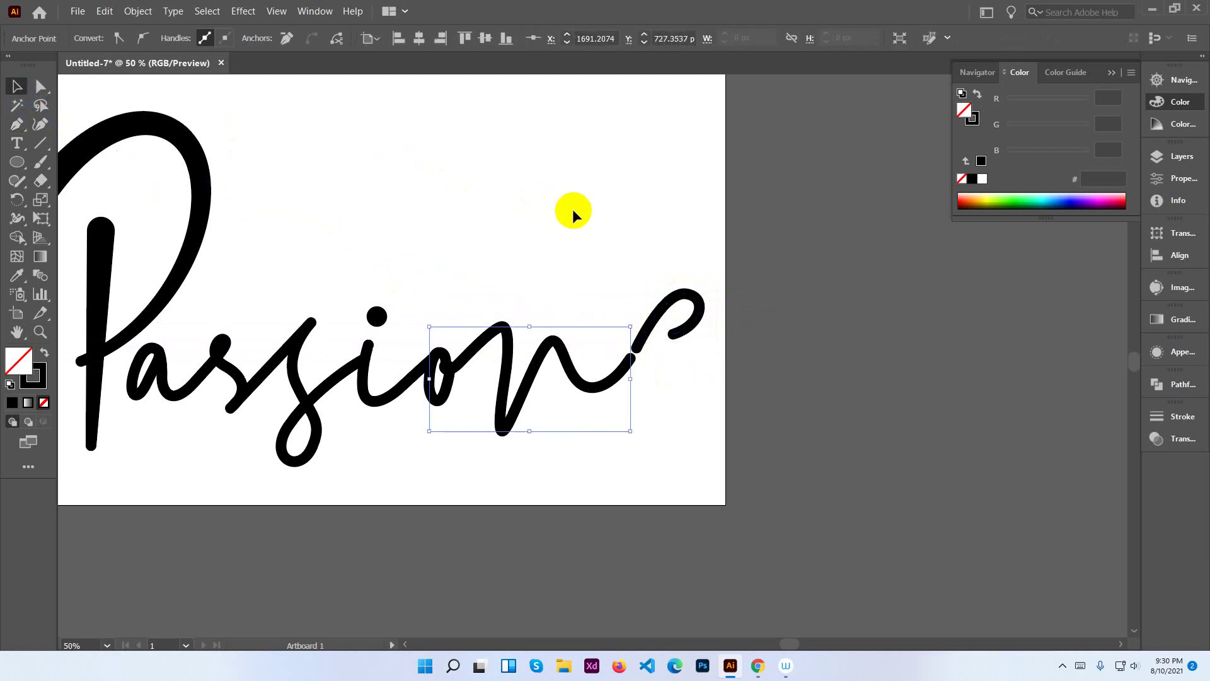
Move the hook onto the n's end and join the two paths.
left_click(552, 344)
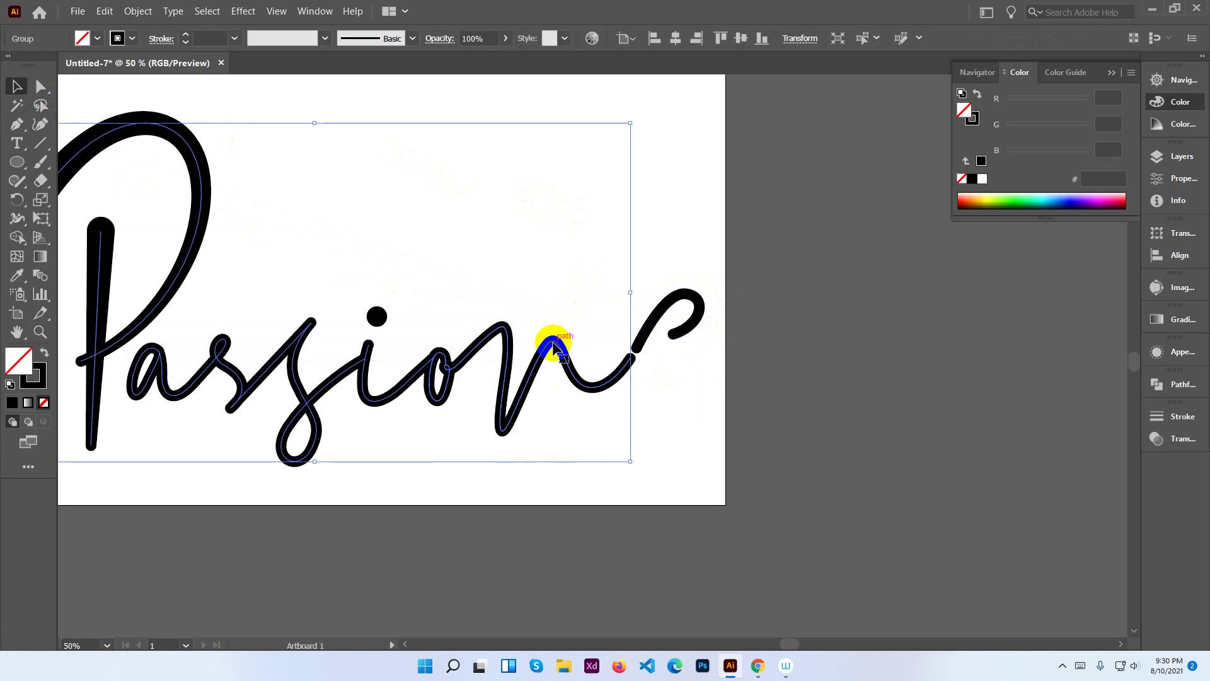
left_click(576, 307)
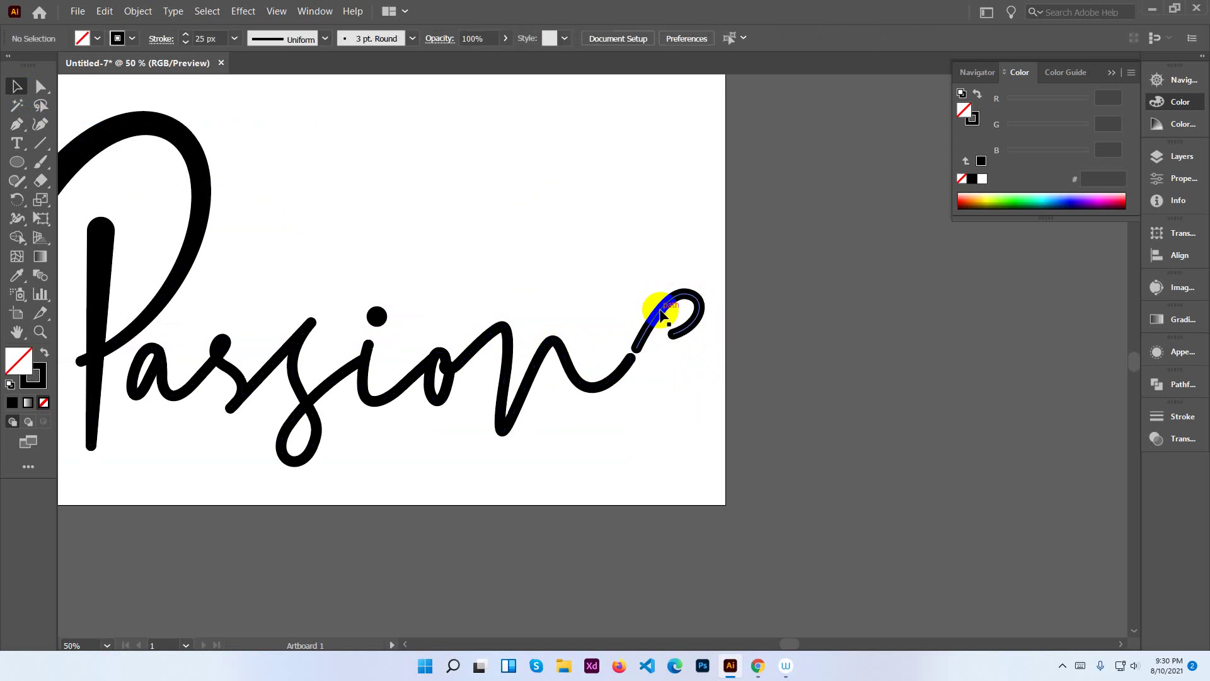
left_click_drag(659, 315, 656, 320)
left_click(45, 91)
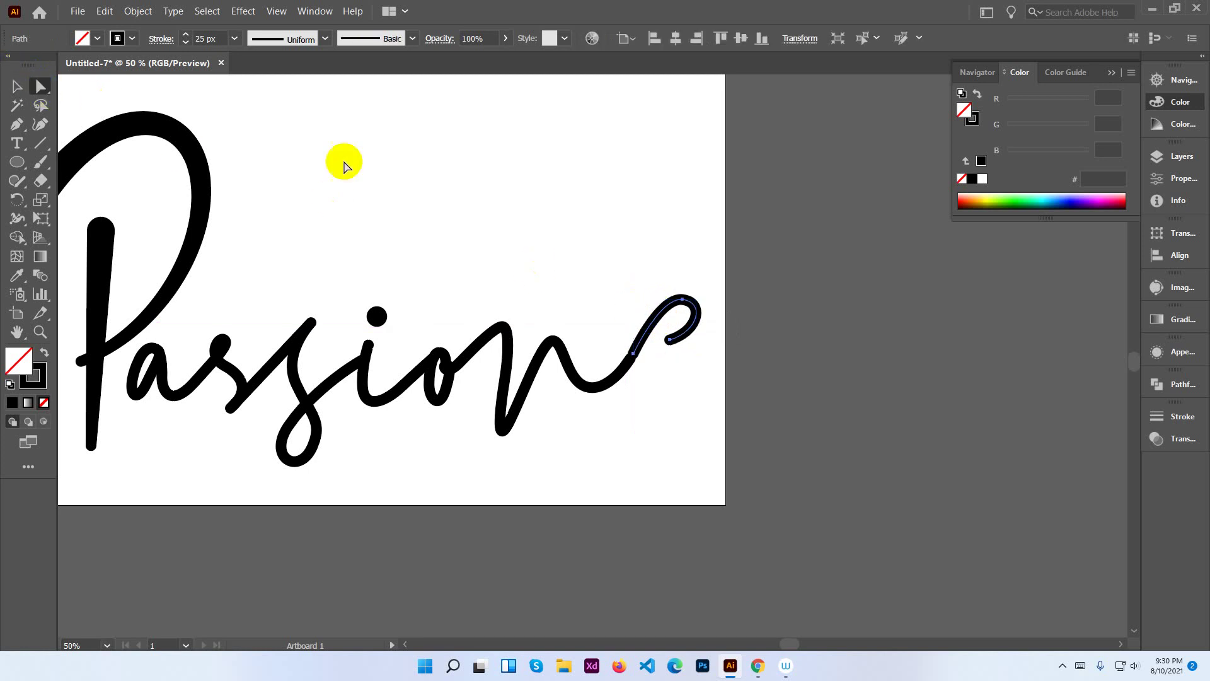
left_click(414, 202)
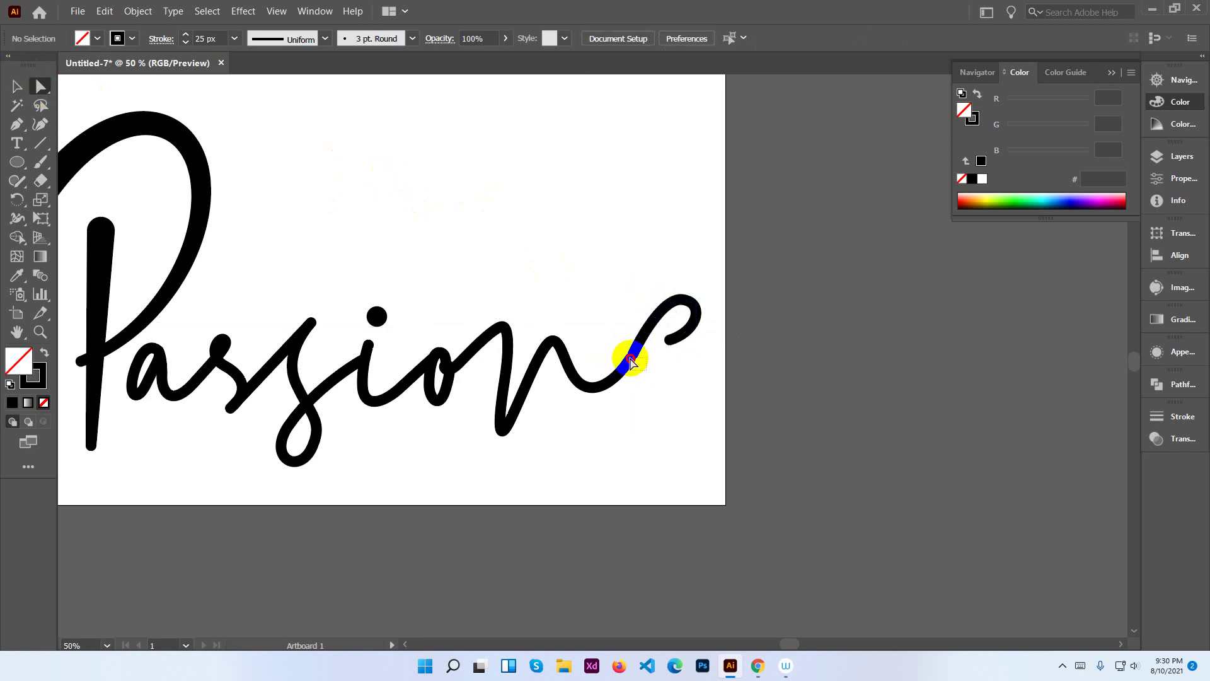
left_click(626, 348)
right_click(636, 363)
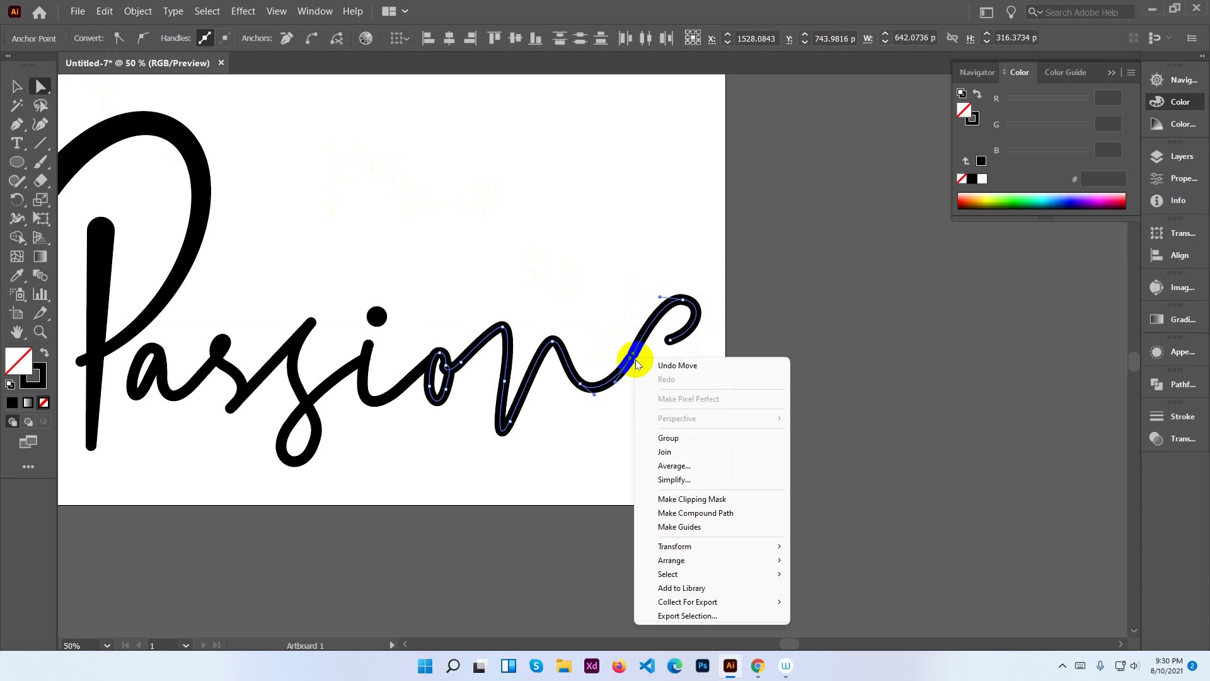
left_click(686, 451)
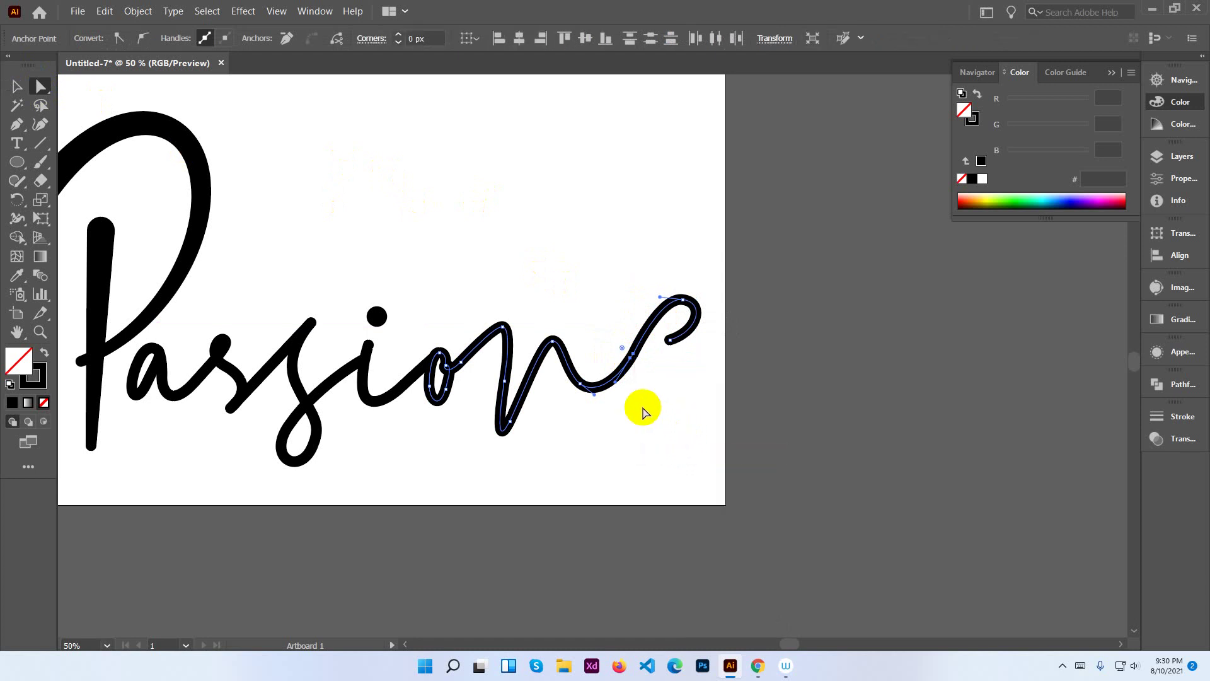
left_click(652, 375)
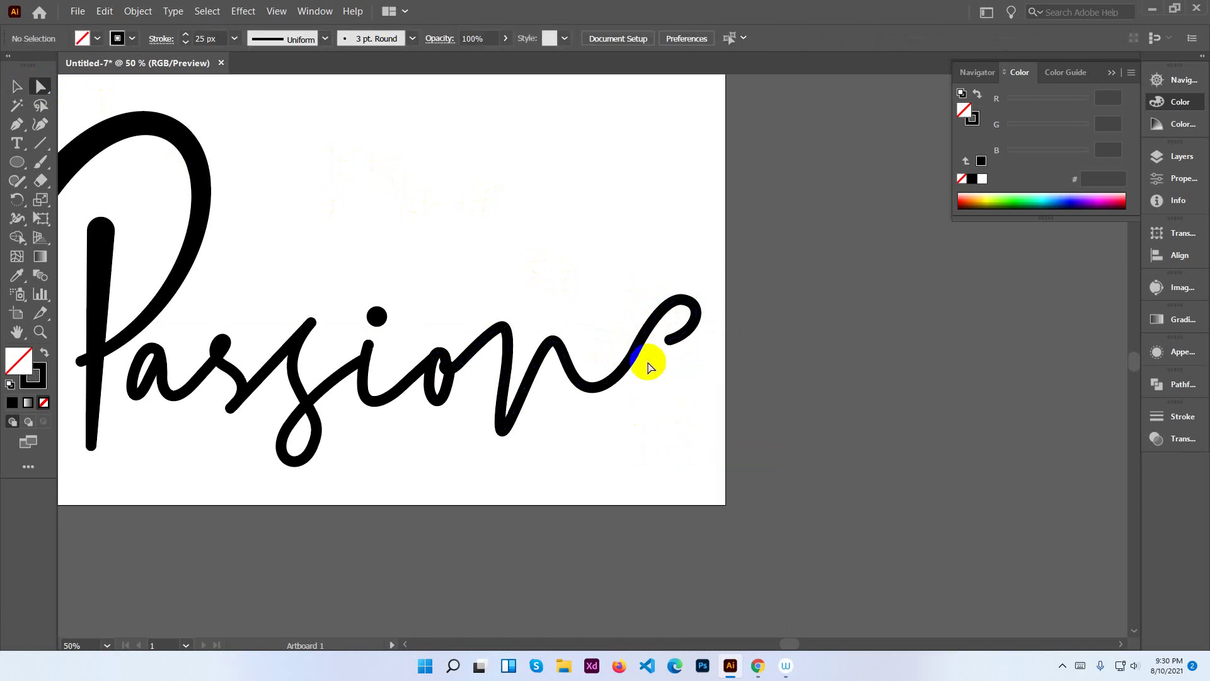
Round off the sharp corner where the n meets the hook.
left_click(644, 334)
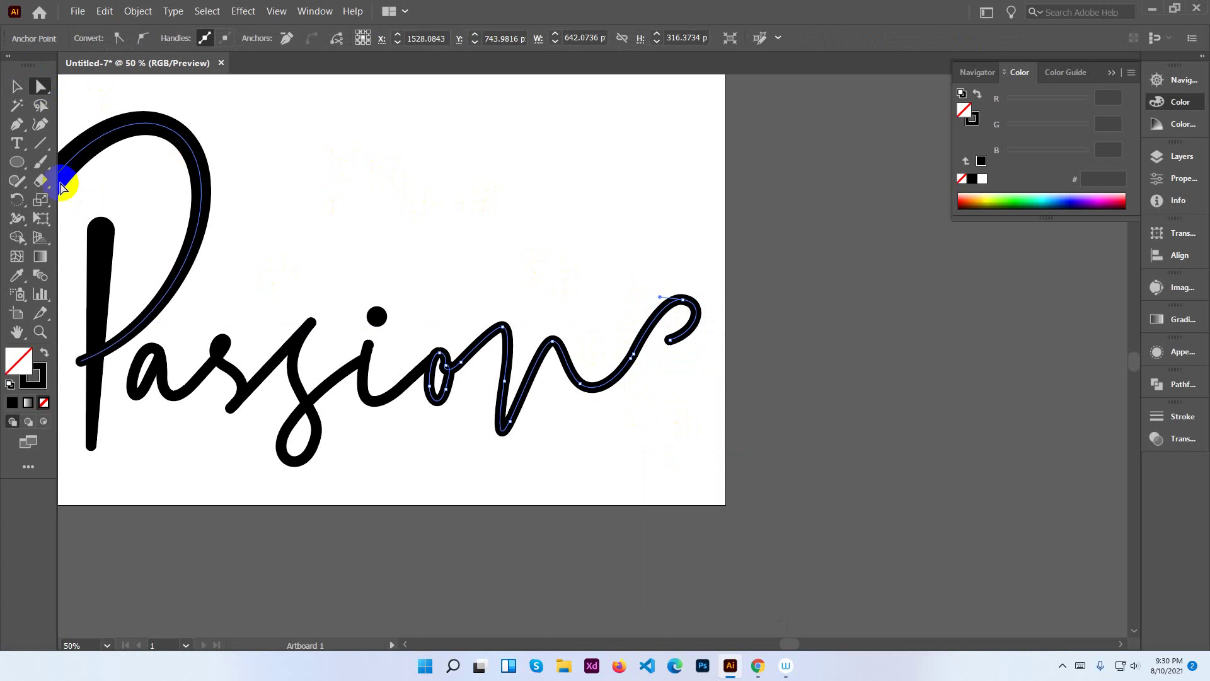
left_click(17, 124)
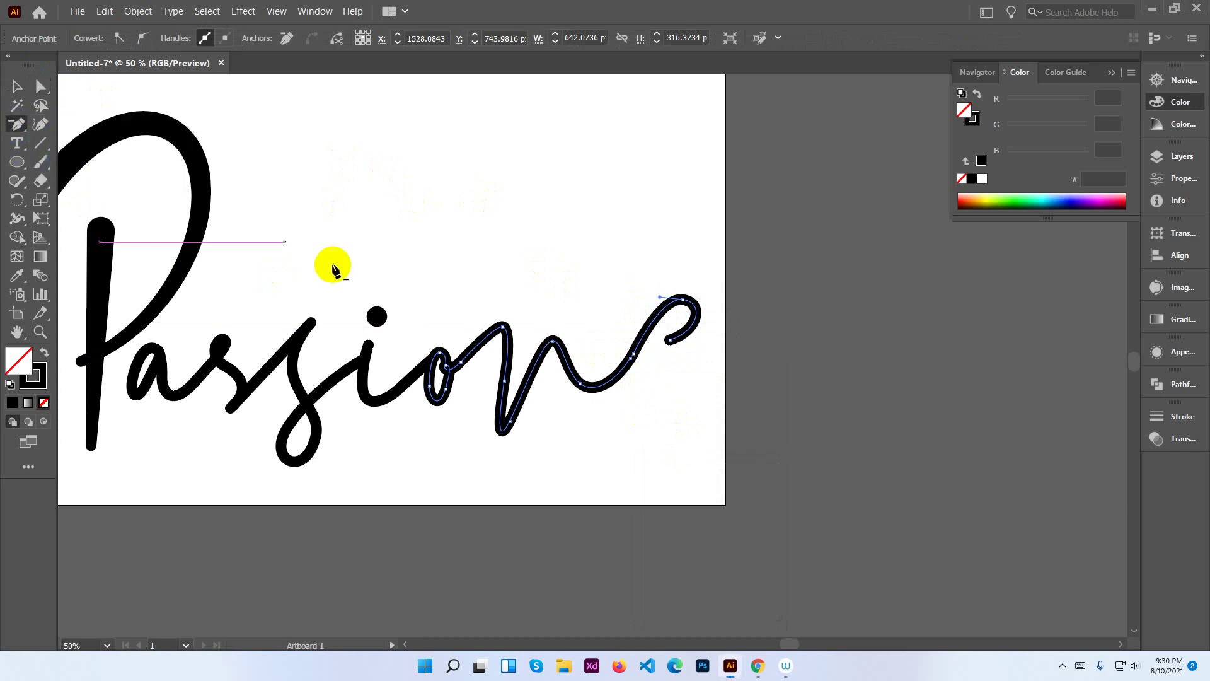
left_click(636, 355)
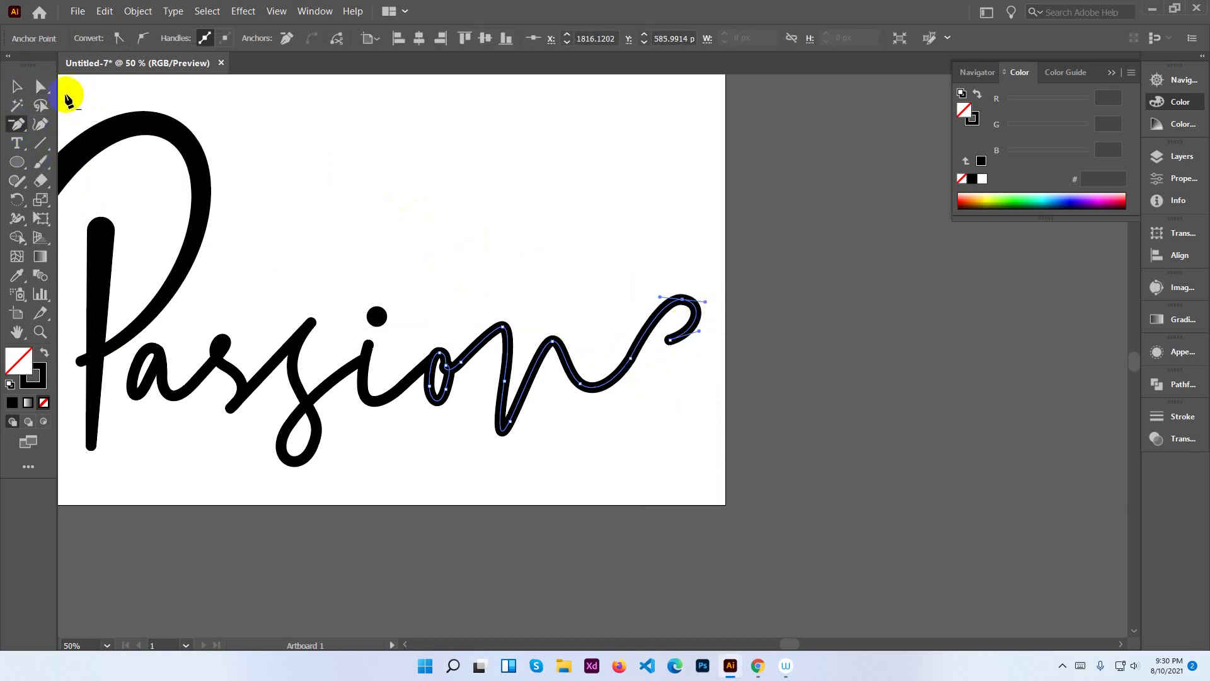
left_click(631, 358)
left_click_drag(621, 357, 595, 271)
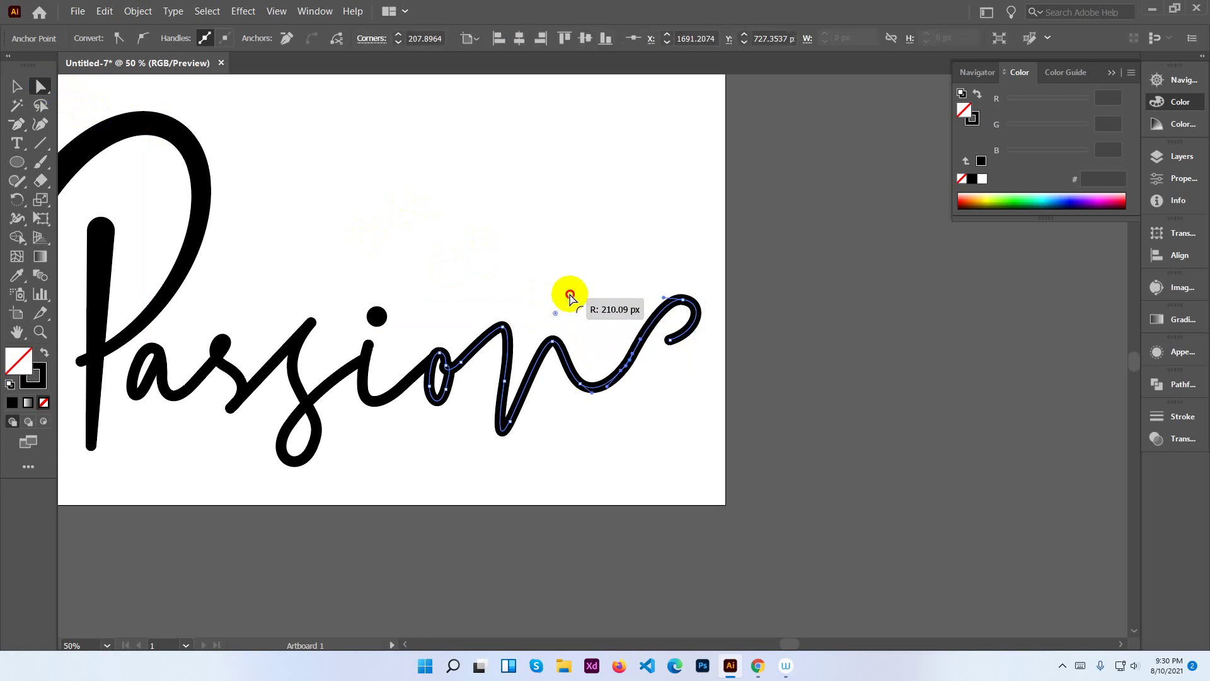
Drag the curl's end anchor to tighten the loop and recentre the word.
left_click(592, 268)
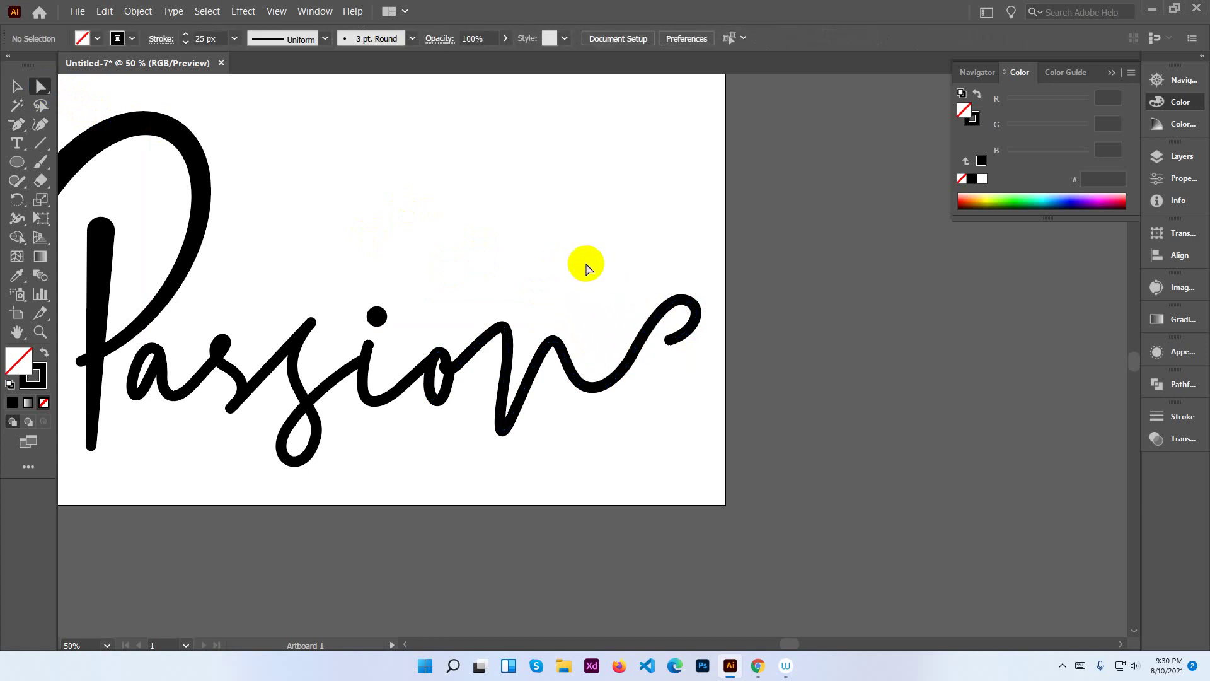
left_click(675, 304)
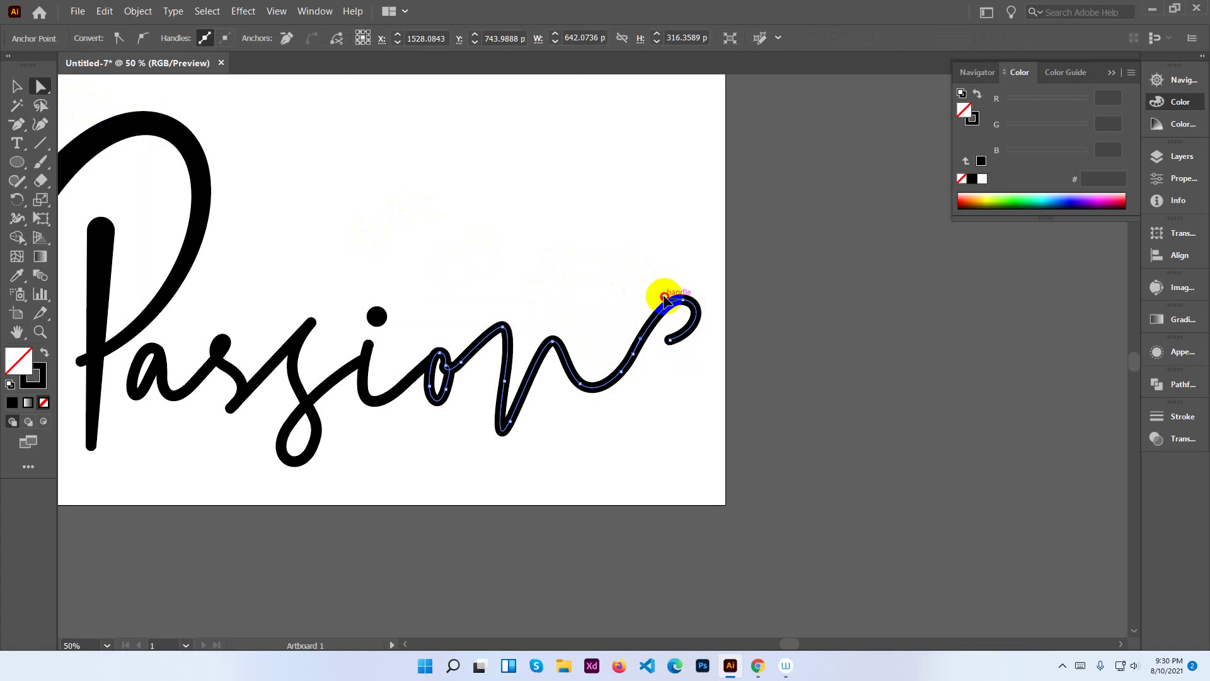
left_click(661, 298)
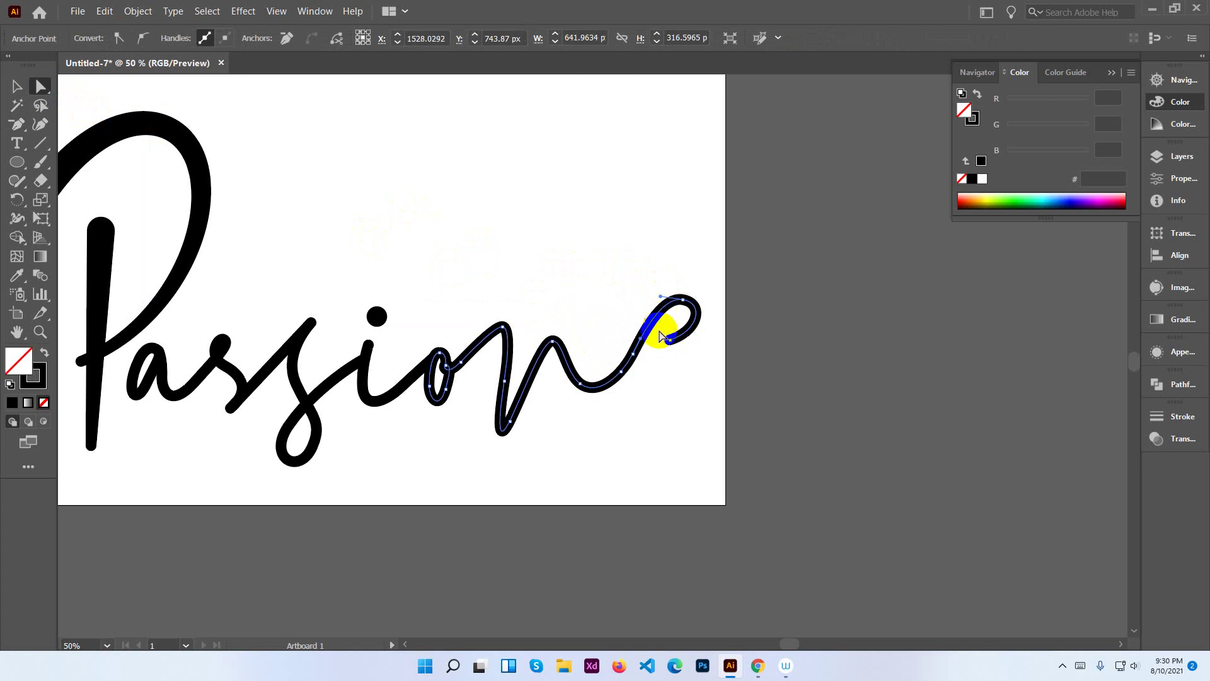
left_click(656, 358)
left_click(636, 358)
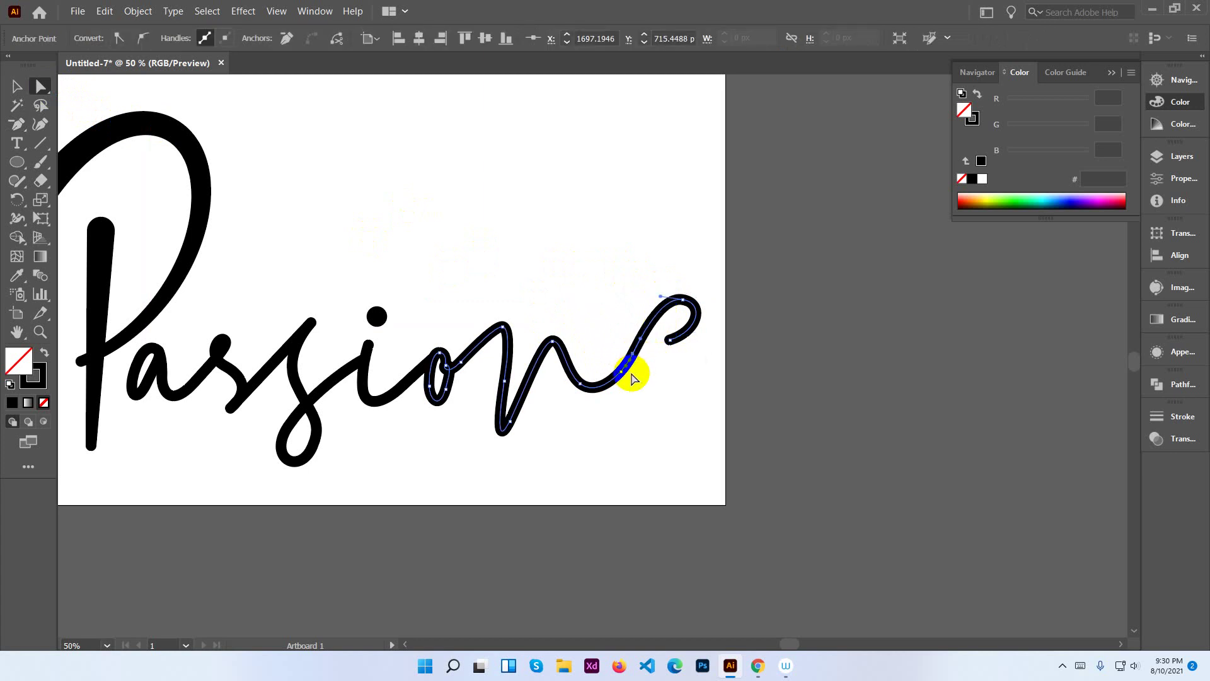
left_click(638, 372)
left_click(669, 341)
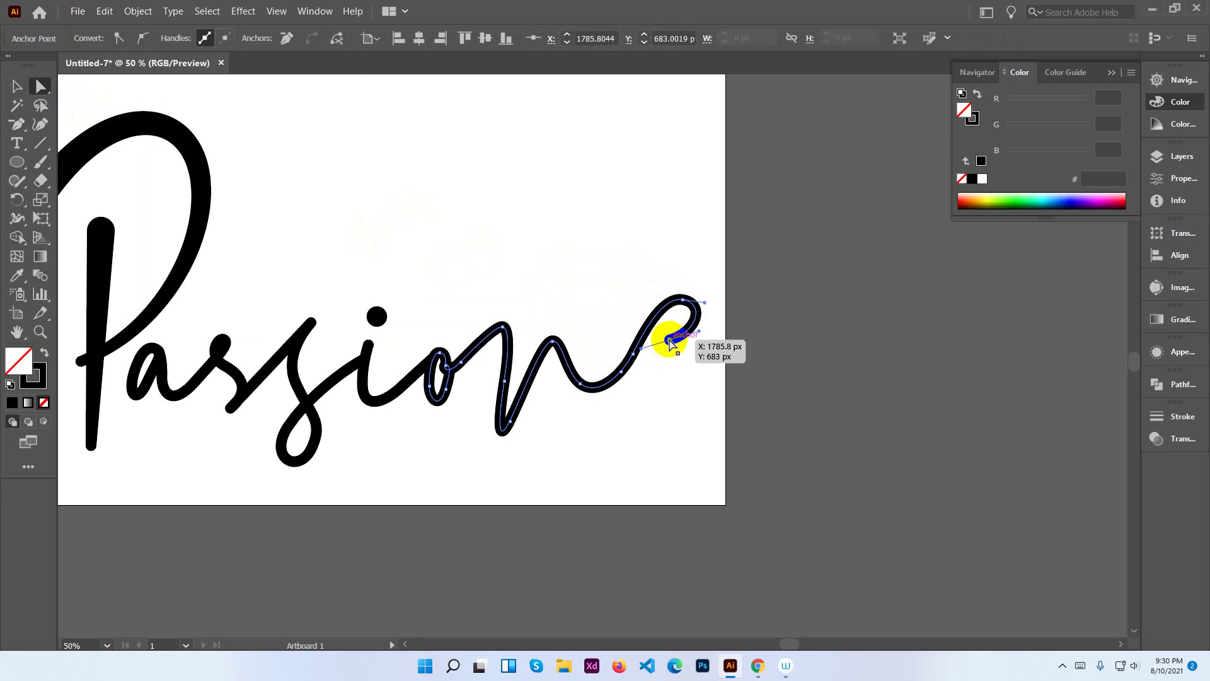
left_click_drag(668, 340, 698, 339)
left_click(701, 351)
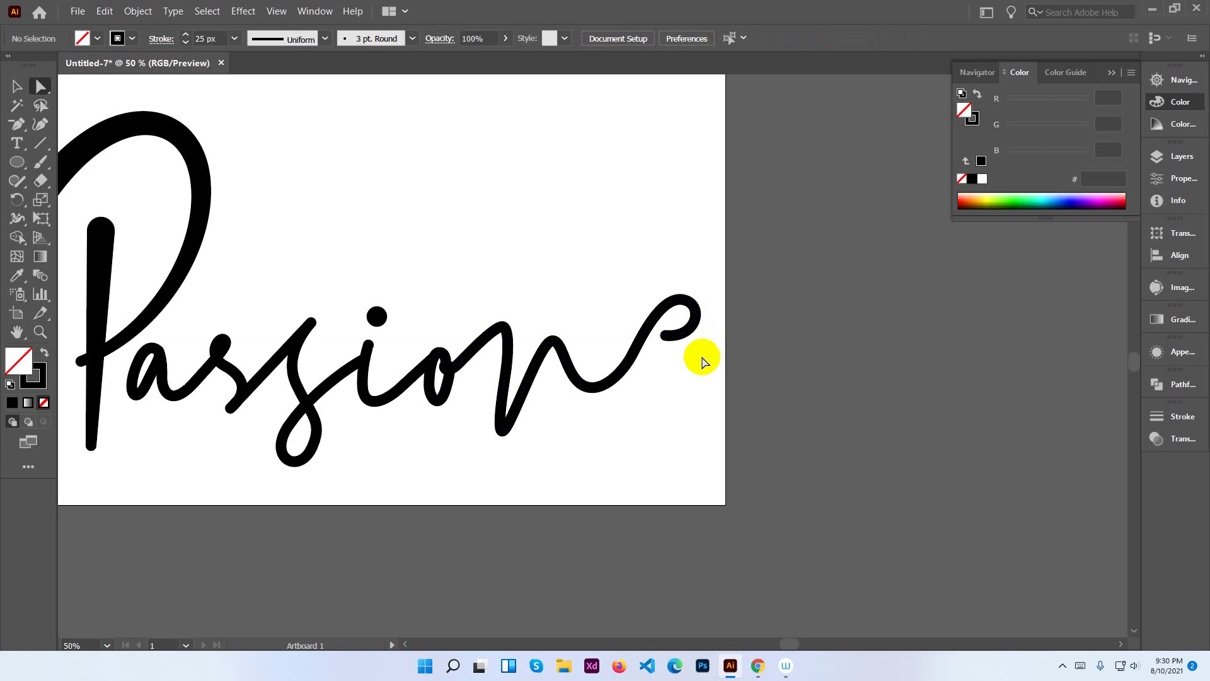
left_click_drag(632, 364, 735, 375)
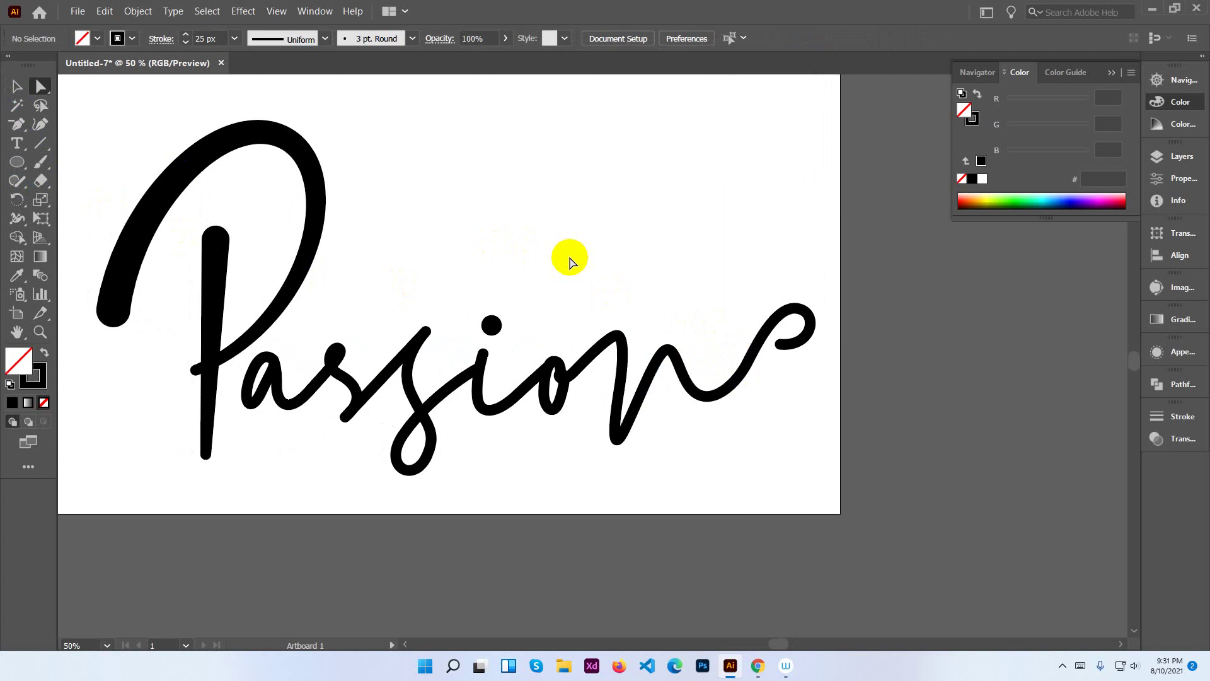
Zoom to 200% on the n's end loop and reshape its rising curve.
key("ctrl+equal")
key("ctrl+equal")
key("ctrl+equal")
key("ctrl+equal")
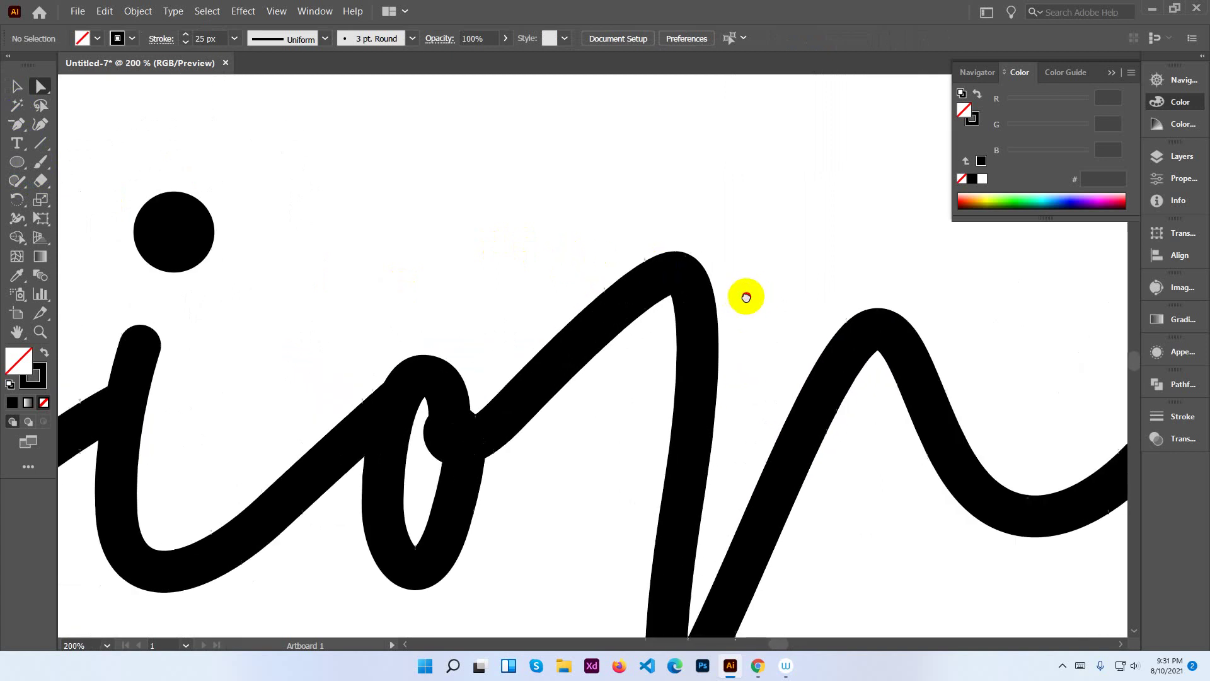
mouse_move(743, 292)
left_mouse_down()
mouse_move(465, 278)
mouse_move(326, 290)
left_mouse_up()
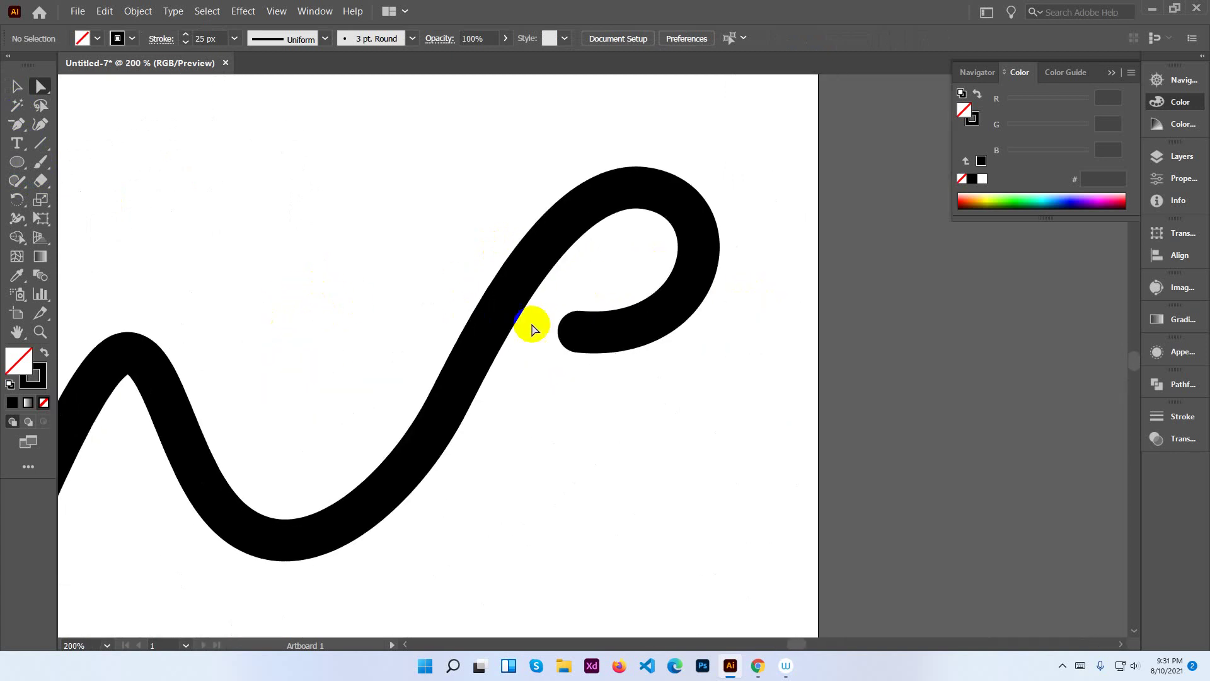
left_click(479, 375)
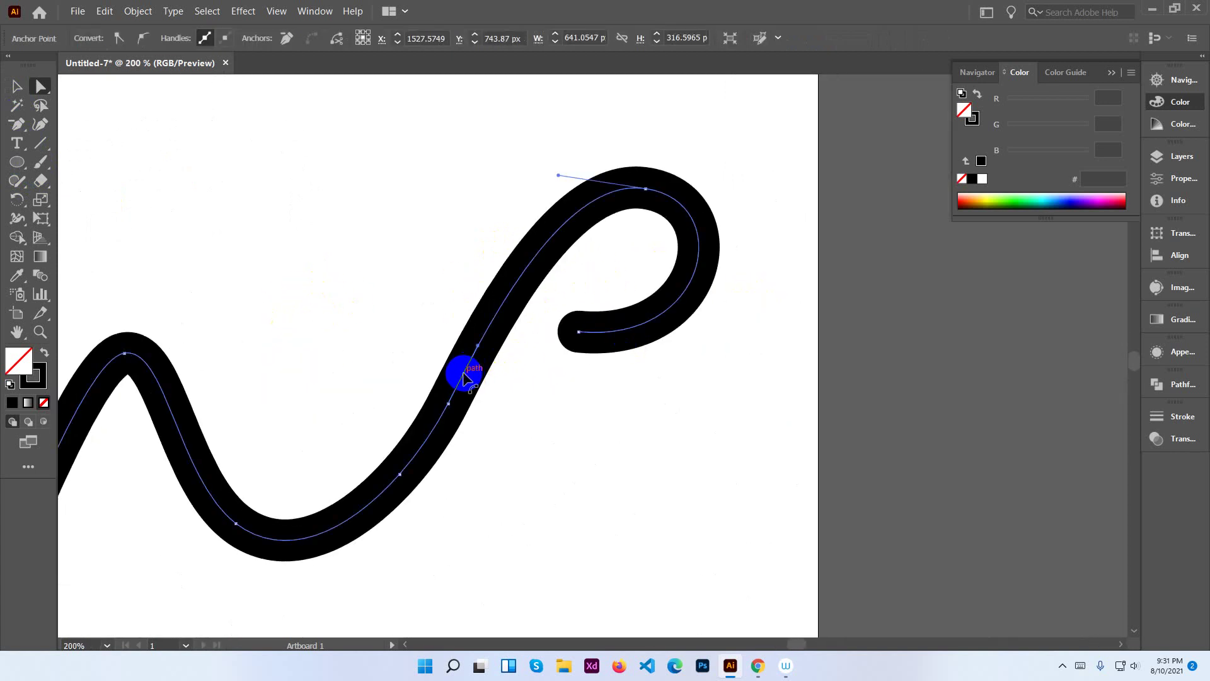
left_click(448, 404)
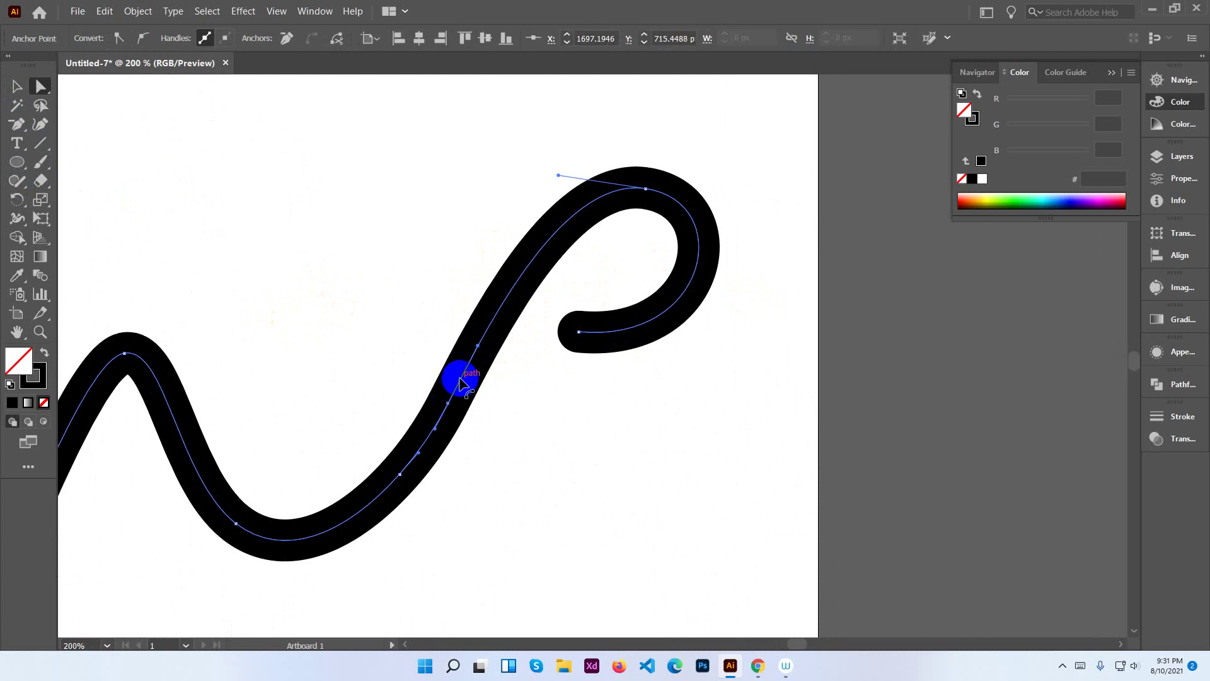
left_click_drag(477, 353, 487, 342)
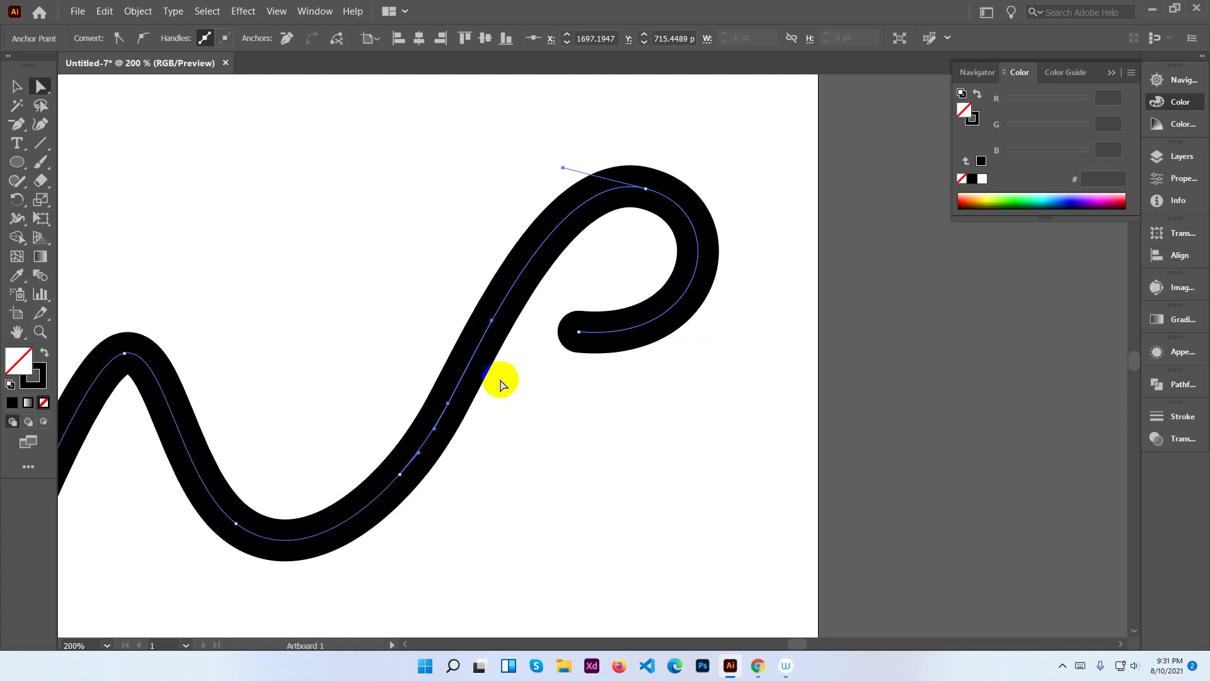
left_click(458, 405)
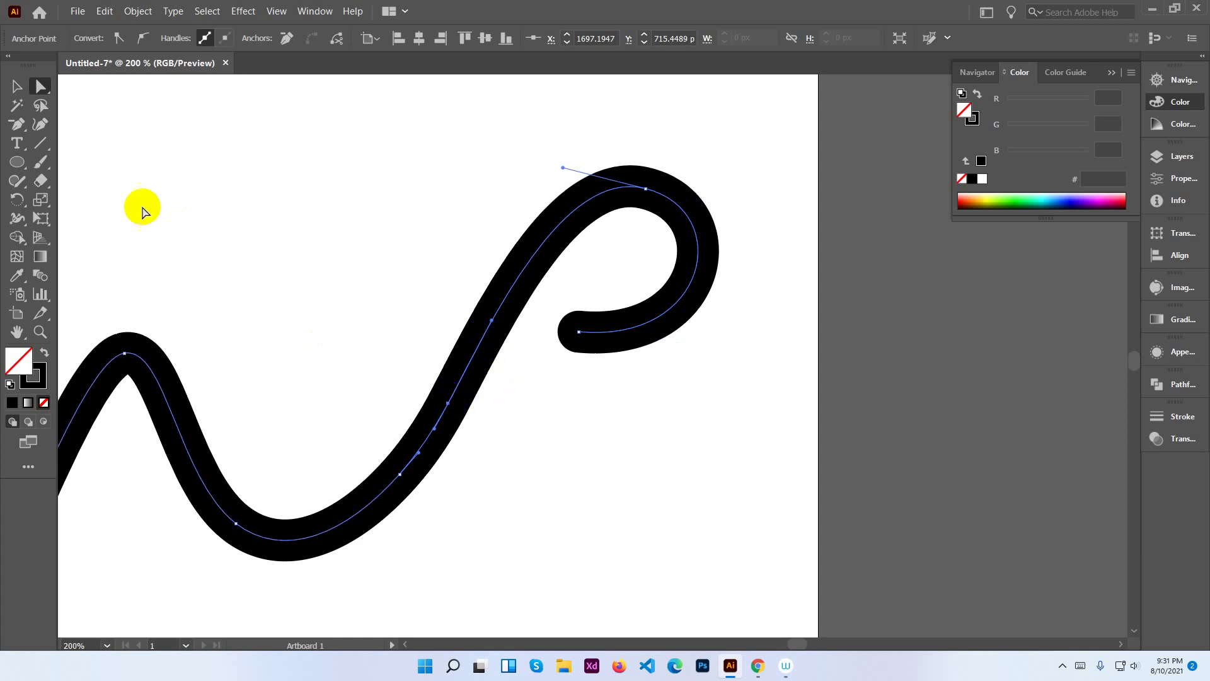
Delete an extra anchor, bend the rising segment and lengthen the loop's top handle.
left_click(29, 137)
left_click(458, 416)
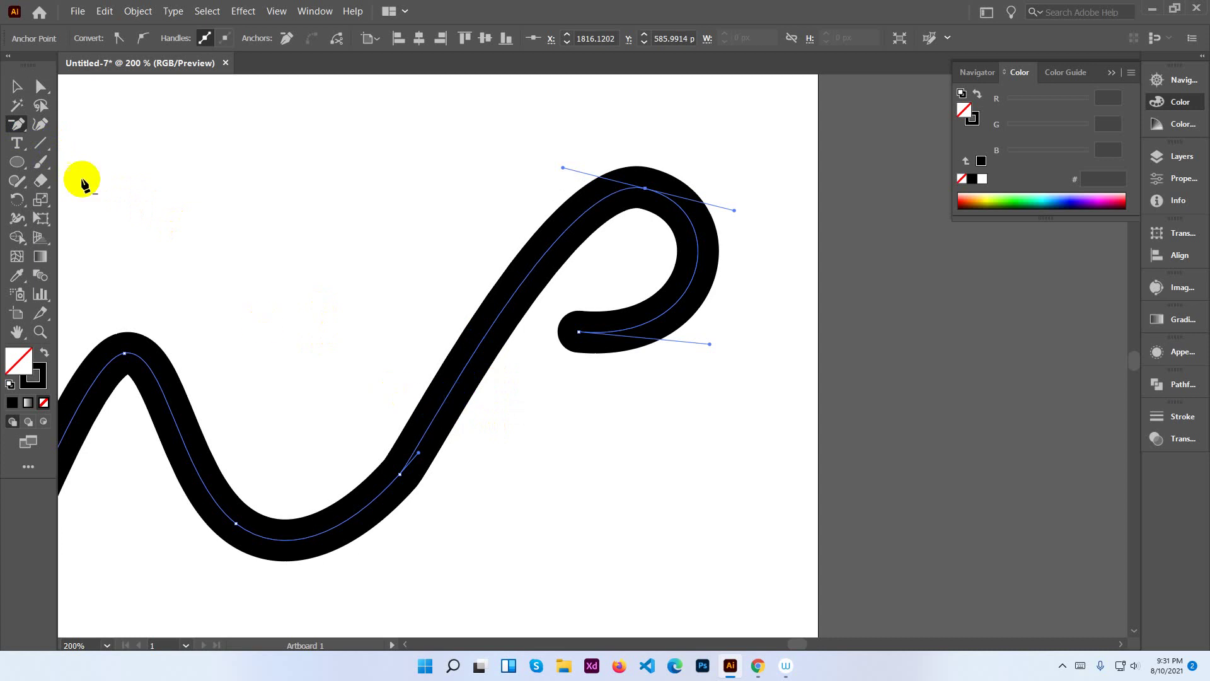
left_click(40, 86)
left_click(431, 458)
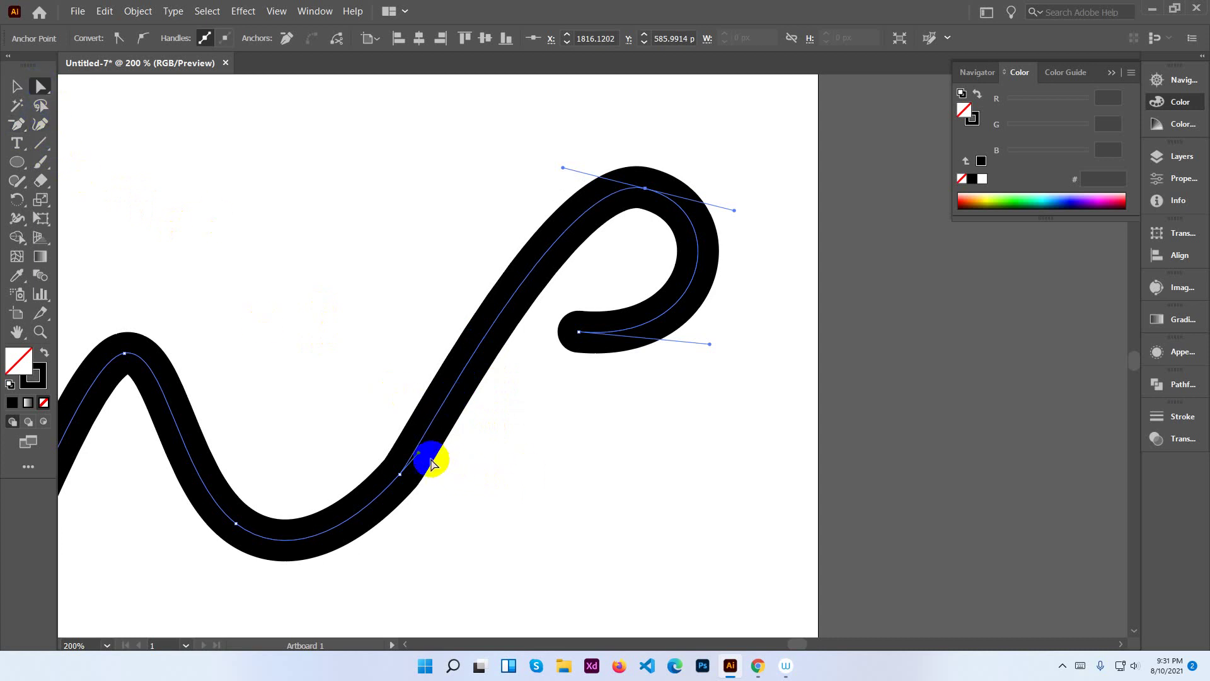
left_click_drag(423, 454, 476, 387)
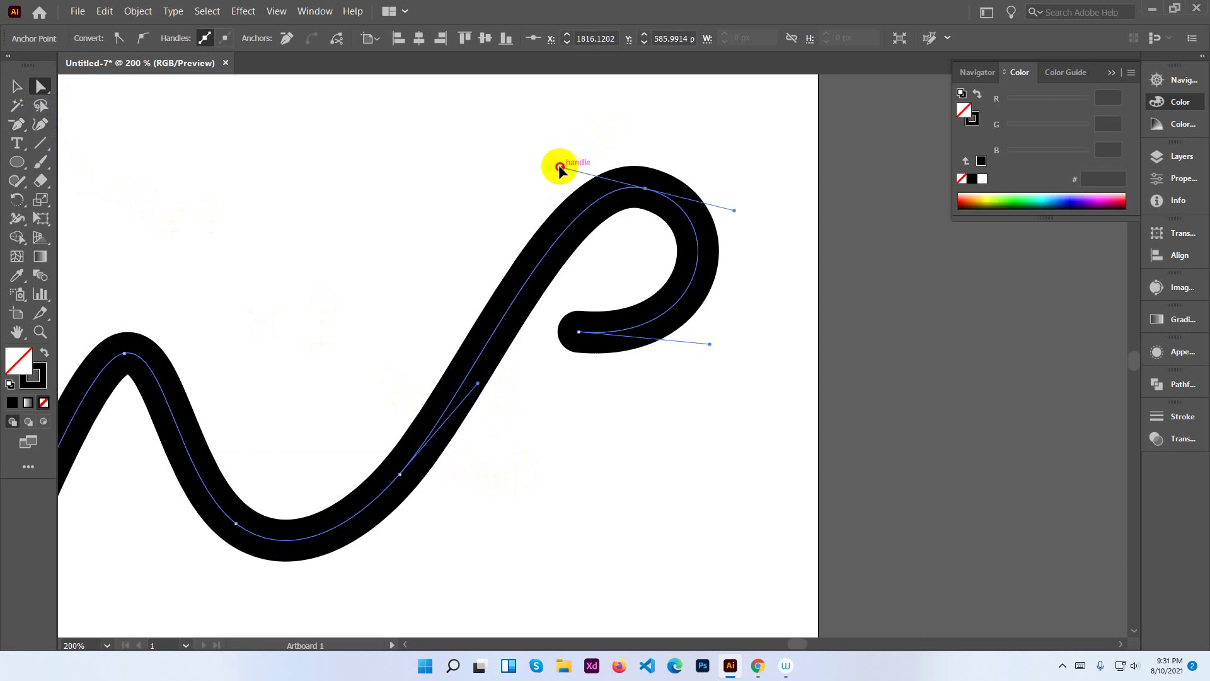
left_click_drag(563, 168, 543, 169)
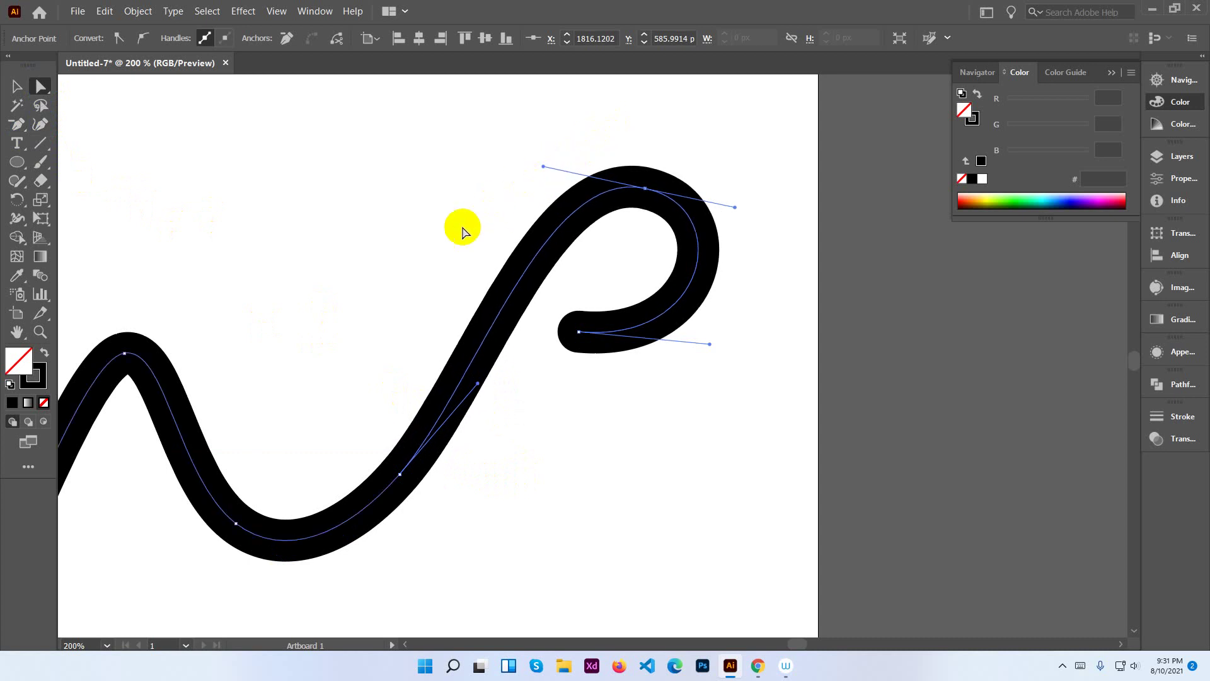
left_click(369, 282)
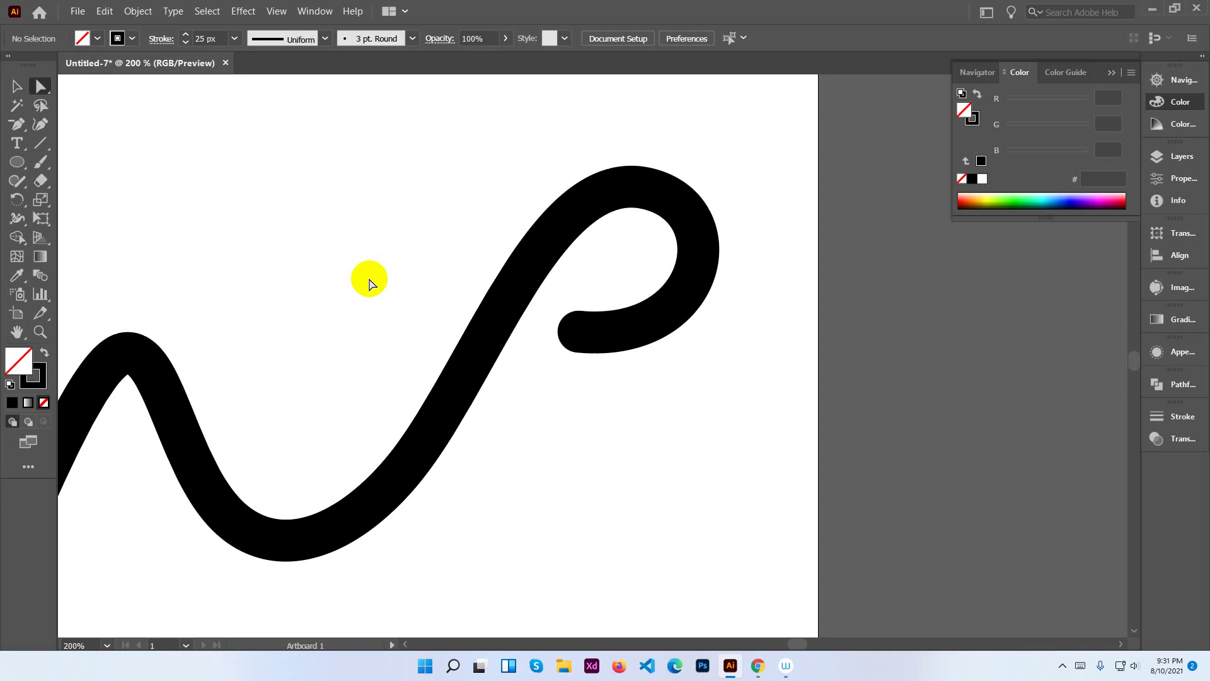
key("ctrl+minus")
key("ctrl+minus")
key("ctrl+minus")
key("ctrl+minus")
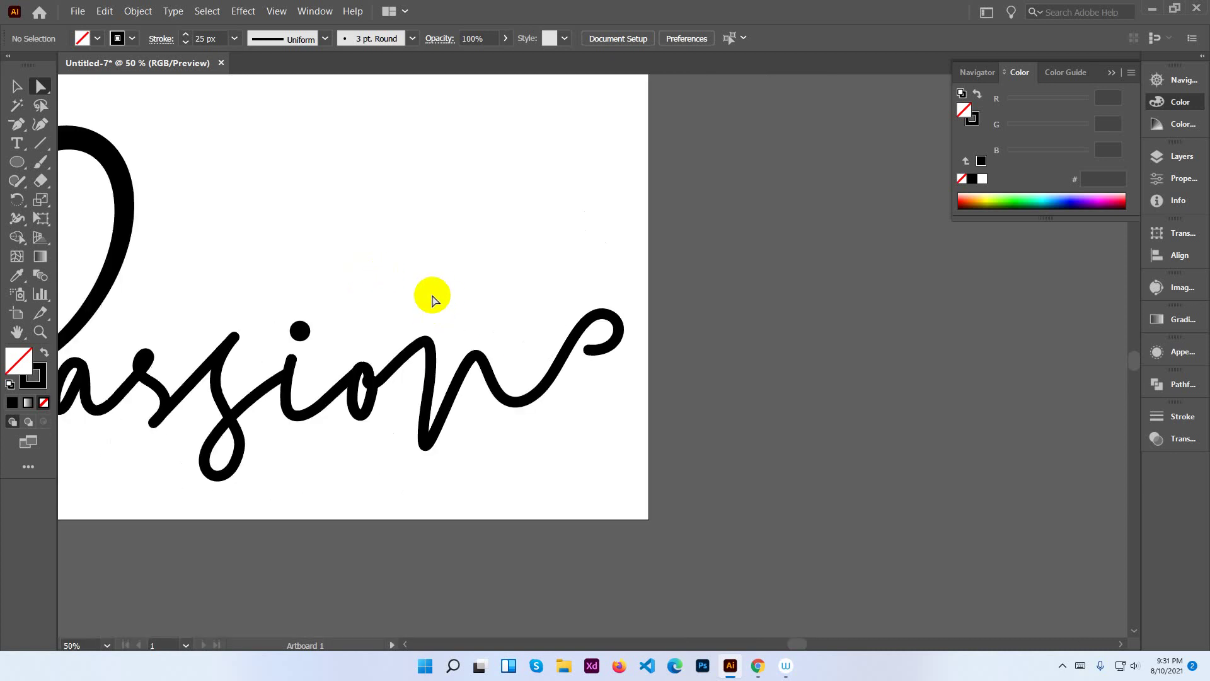
Draw a Pen path from the P's bowl across the word, ending in a small loop.
key("ctrl+0")
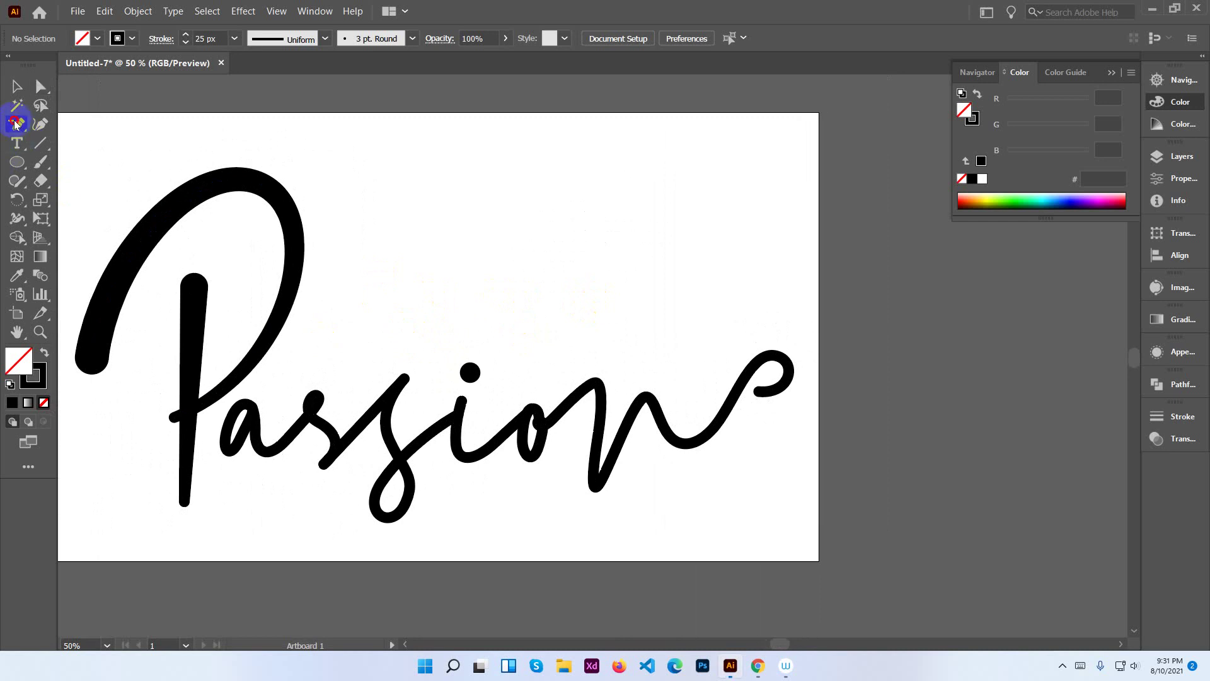
left_click(89, 124)
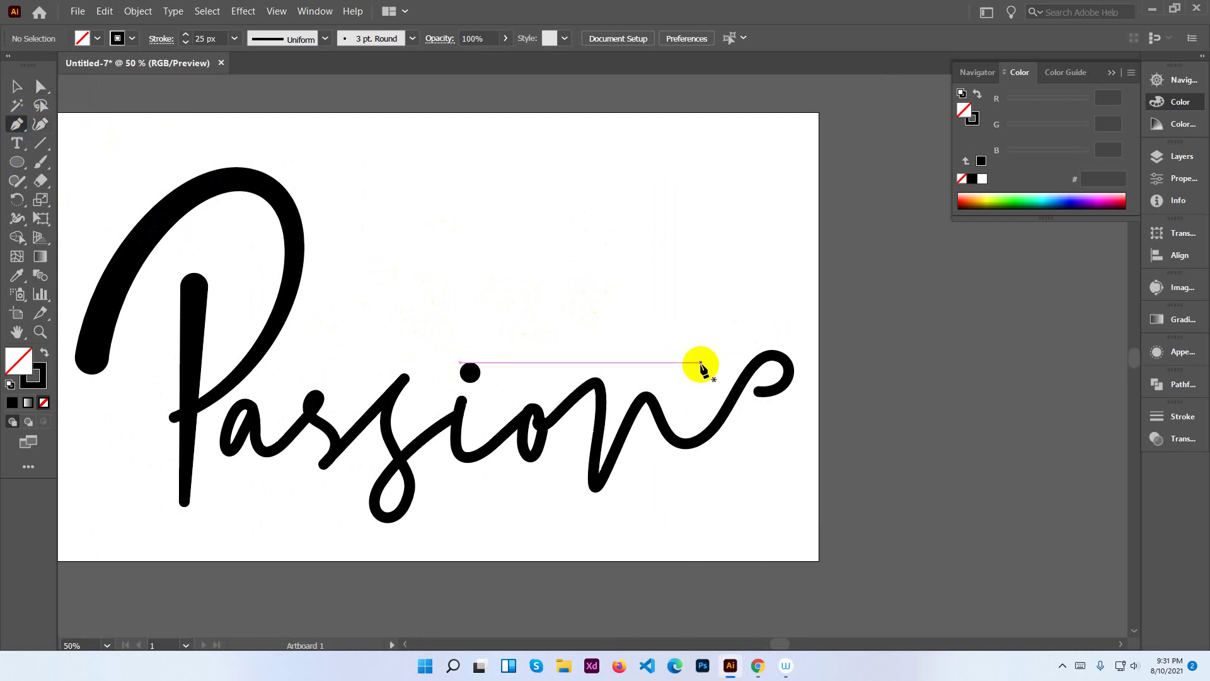
left_click(244, 256)
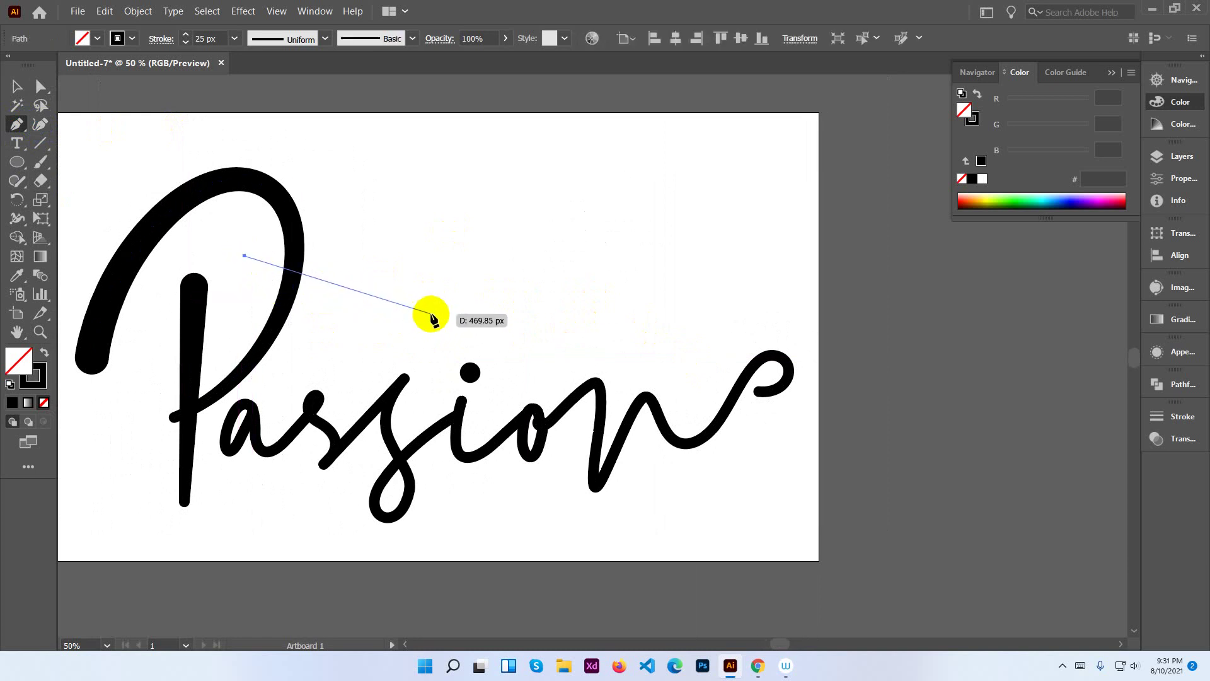
left_click_drag(436, 314, 641, 320)
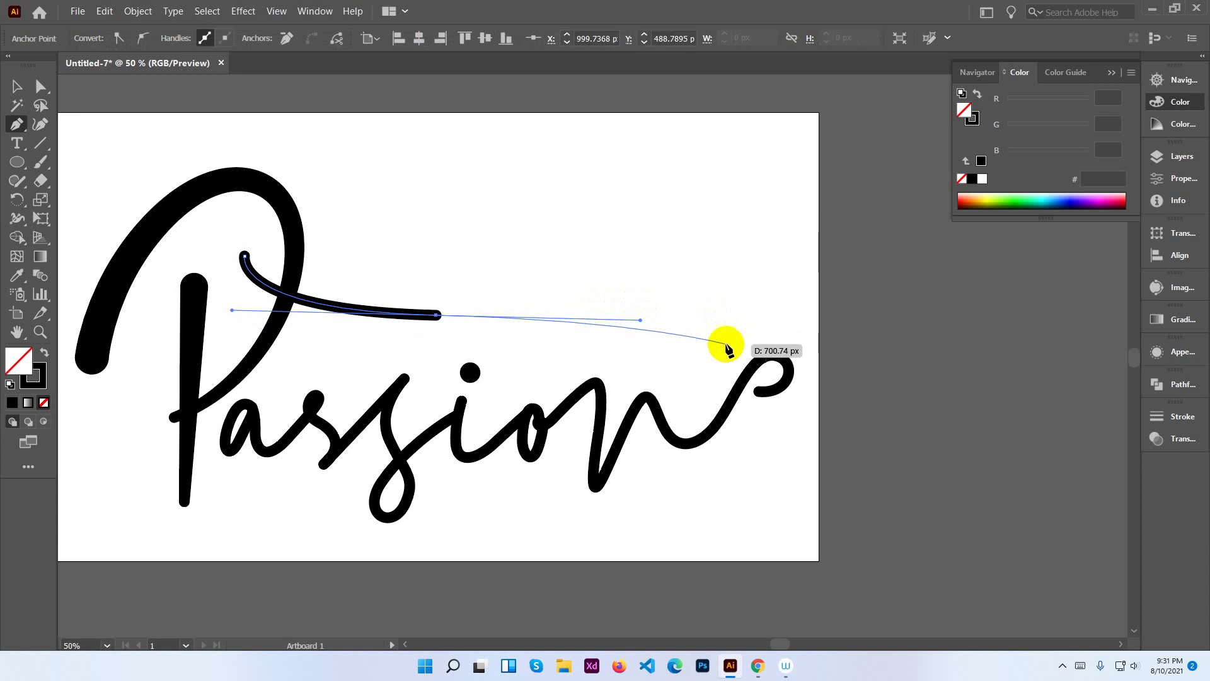
left_click_drag(721, 346, 728, 378)
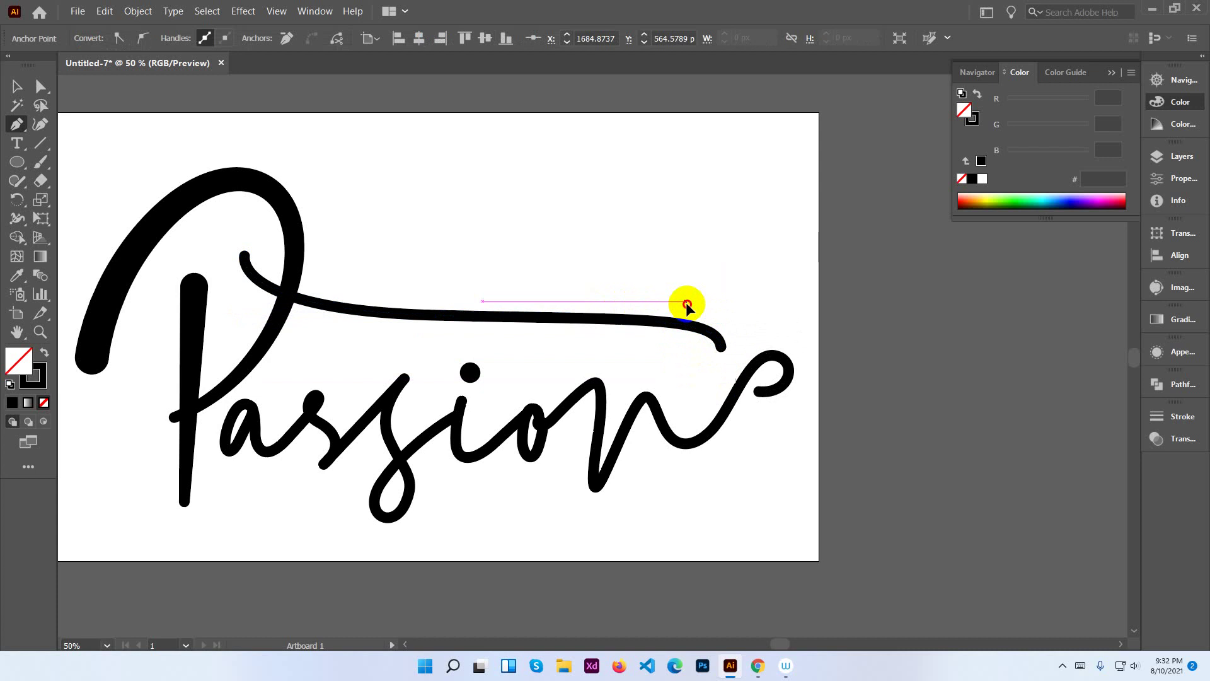
left_click_drag(687, 303, 740, 235)
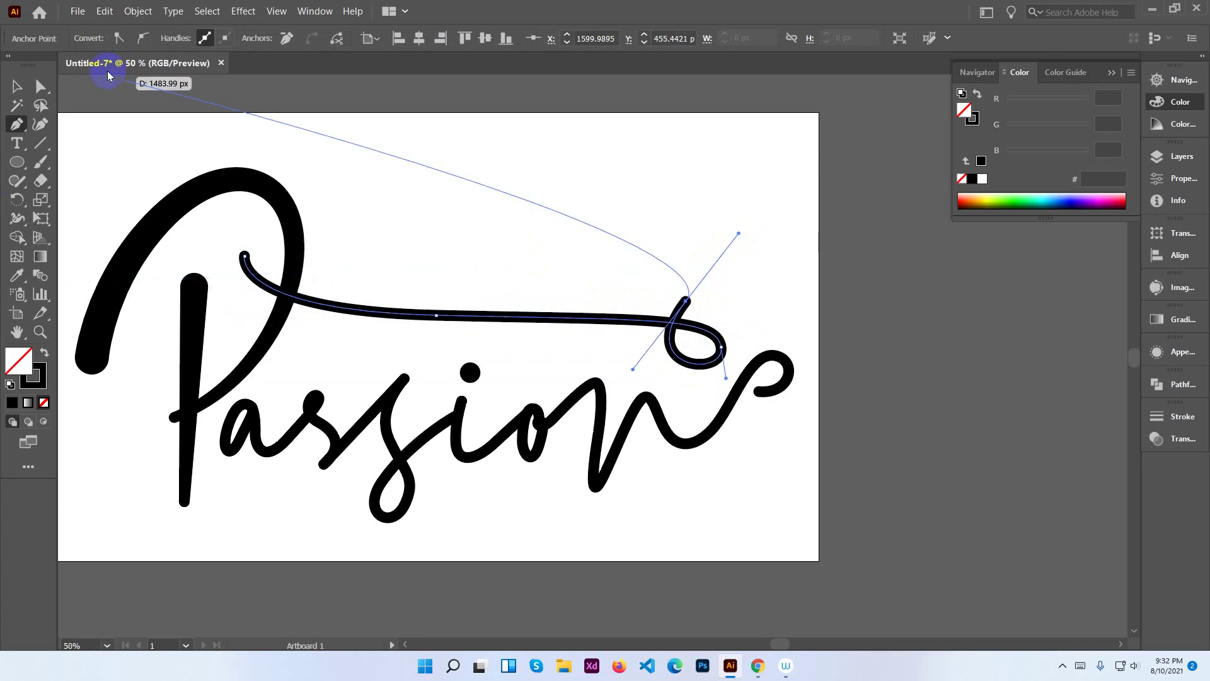
left_click(41, 87)
Pull the loop's end point up-right and widen the stroke's end curl.
left_click(518, 195)
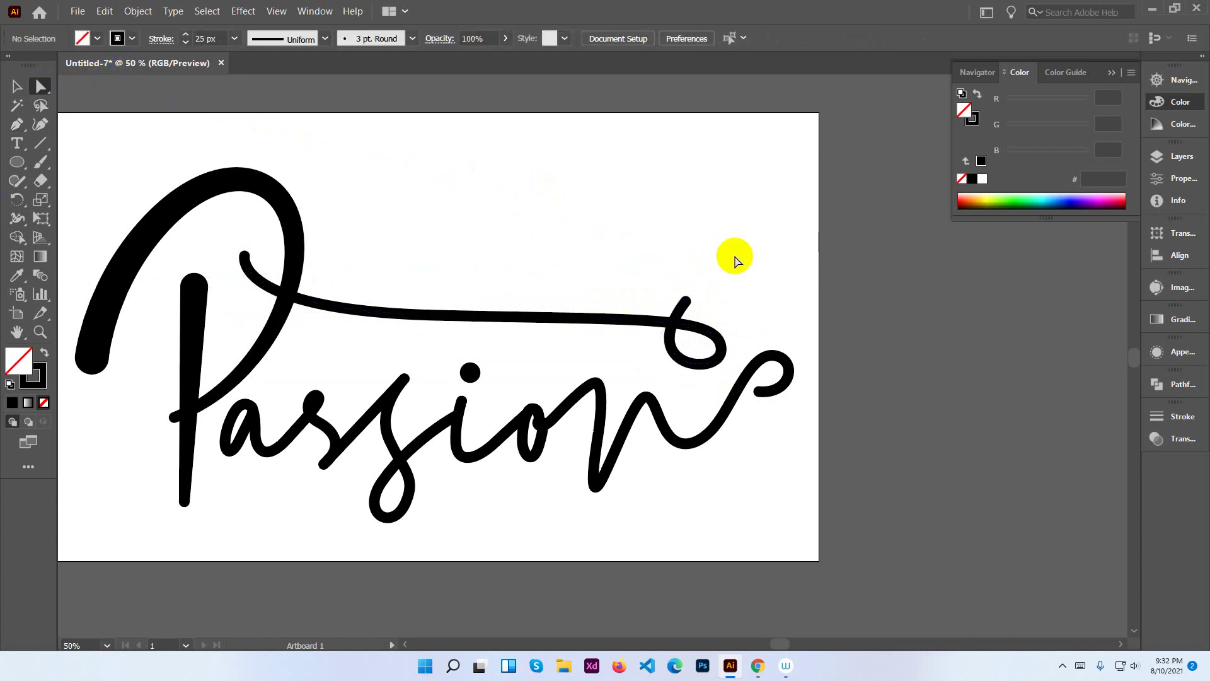
left_click_drag(692, 305, 716, 270)
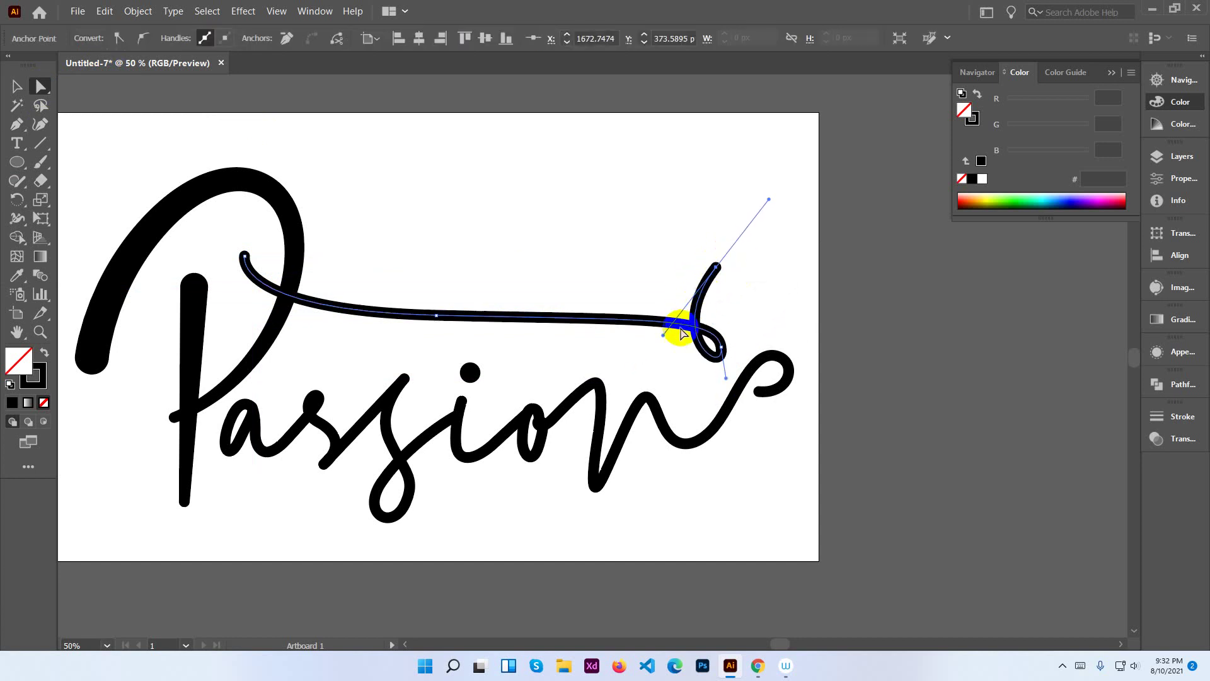
left_click_drag(661, 336, 624, 355)
left_click(750, 295)
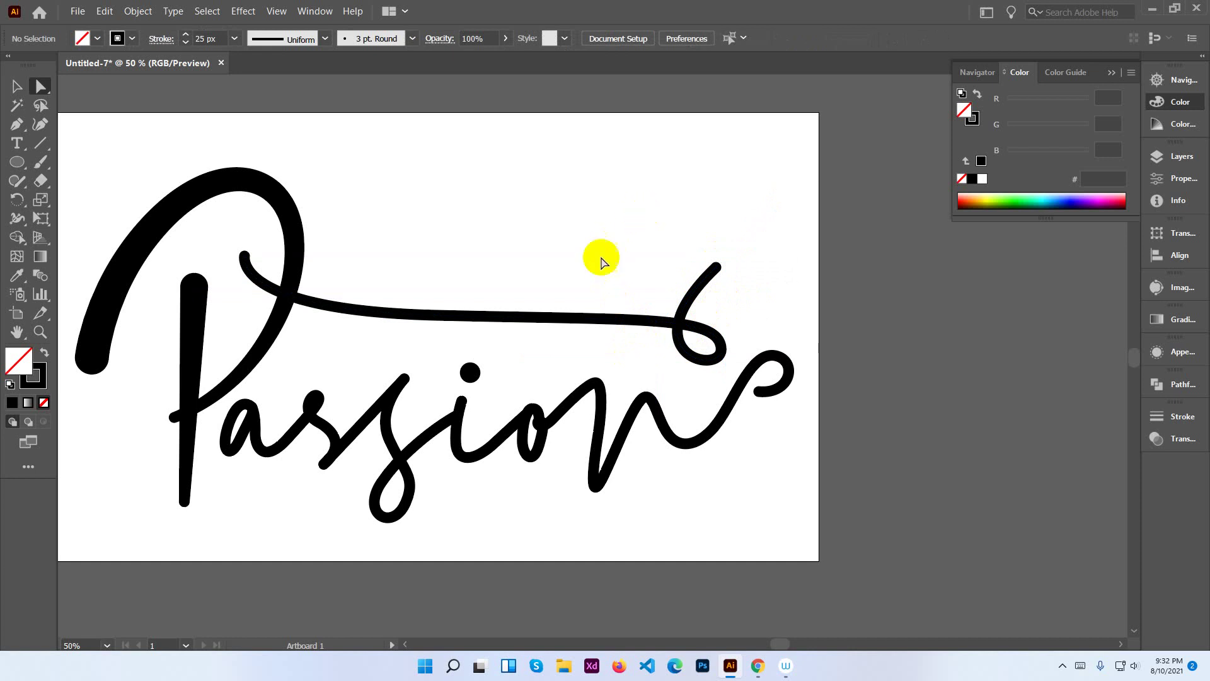
left_click_drag(492, 262, 551, 263)
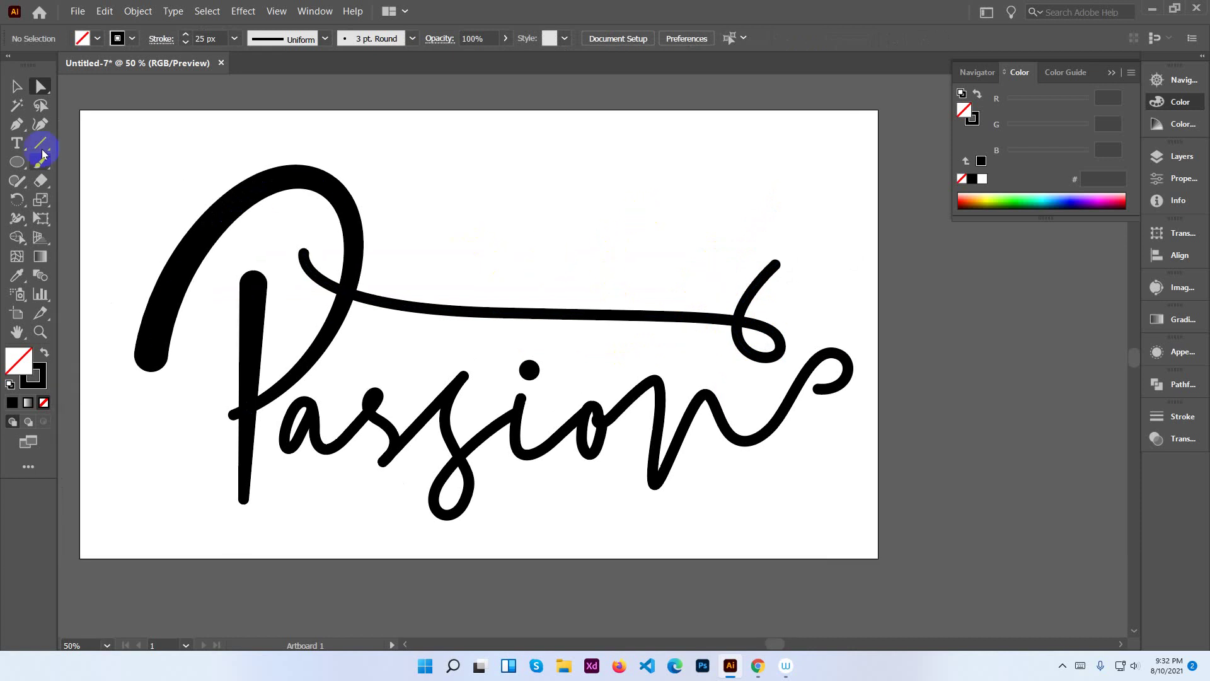
Select all the Passion lettering and run Expand Appearance to flatten it into plain paths.
left_click(16, 88)
left_click_drag(200, 173, 827, 479)
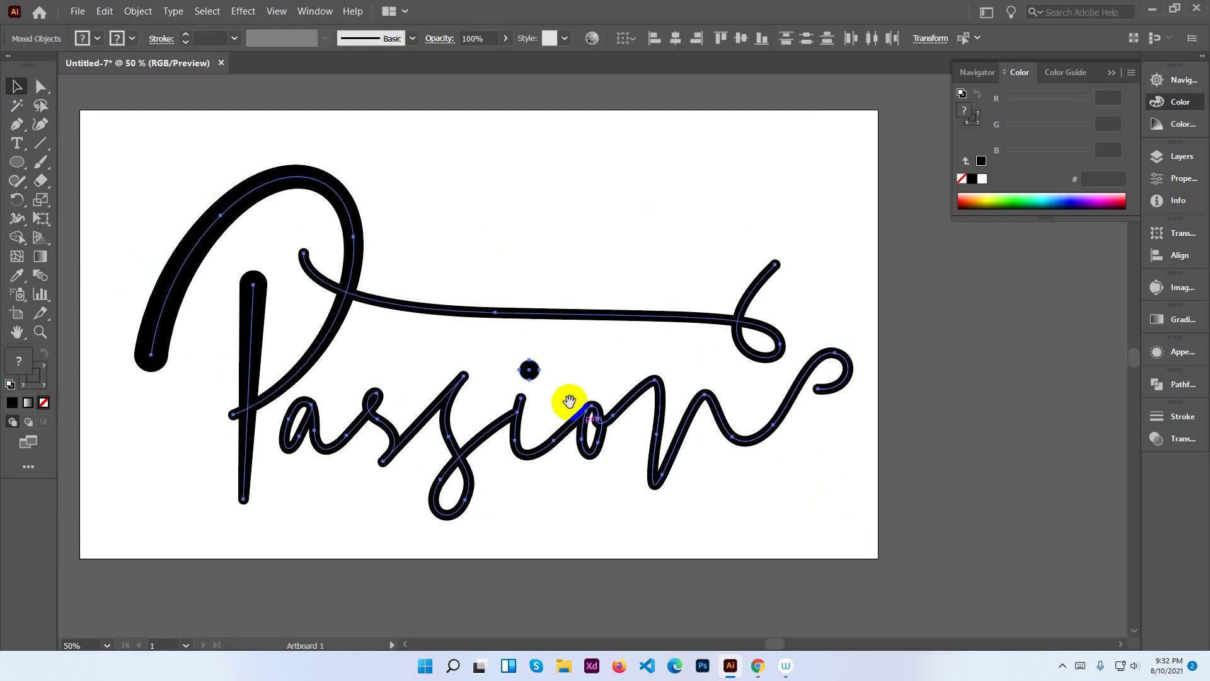
left_click_drag(573, 404, 639, 429)
left_click(597, 270)
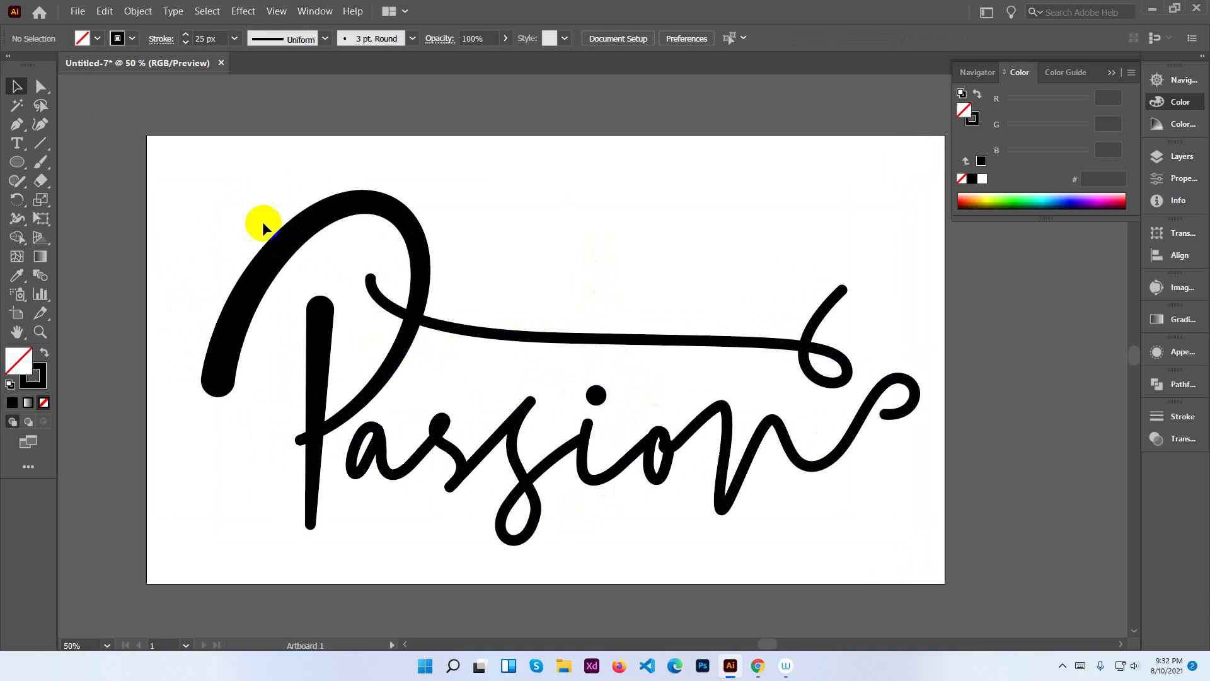
left_click_drag(224, 186, 880, 504)
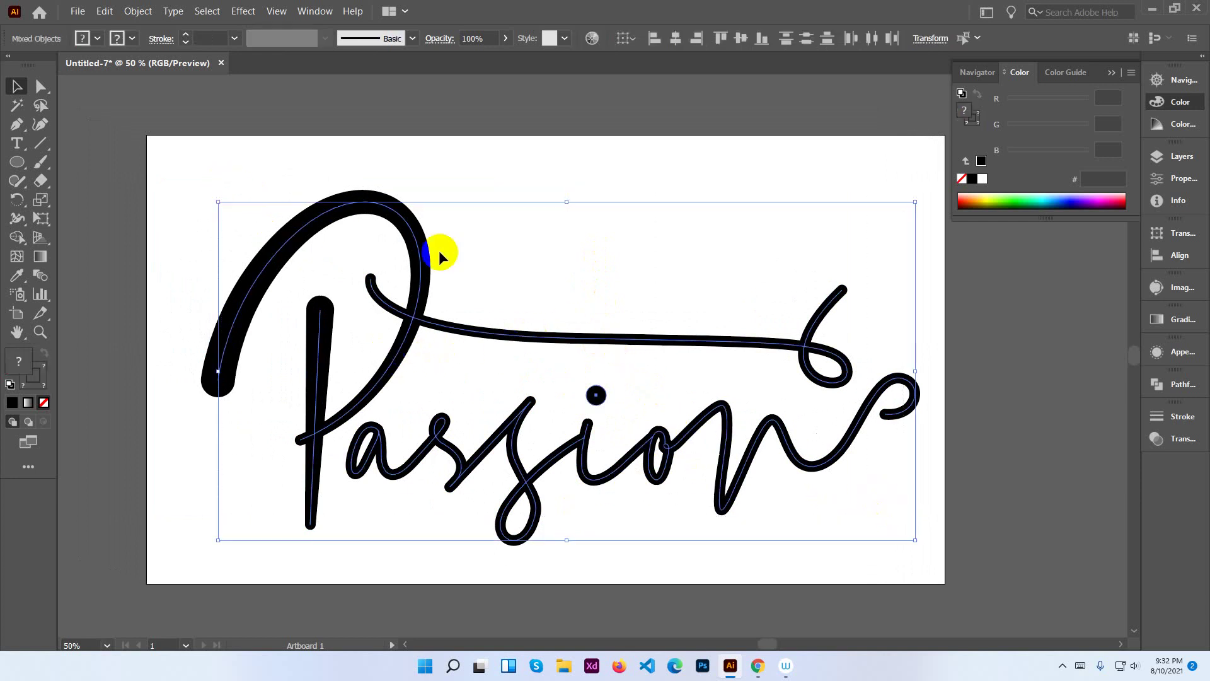
left_click(136, 14)
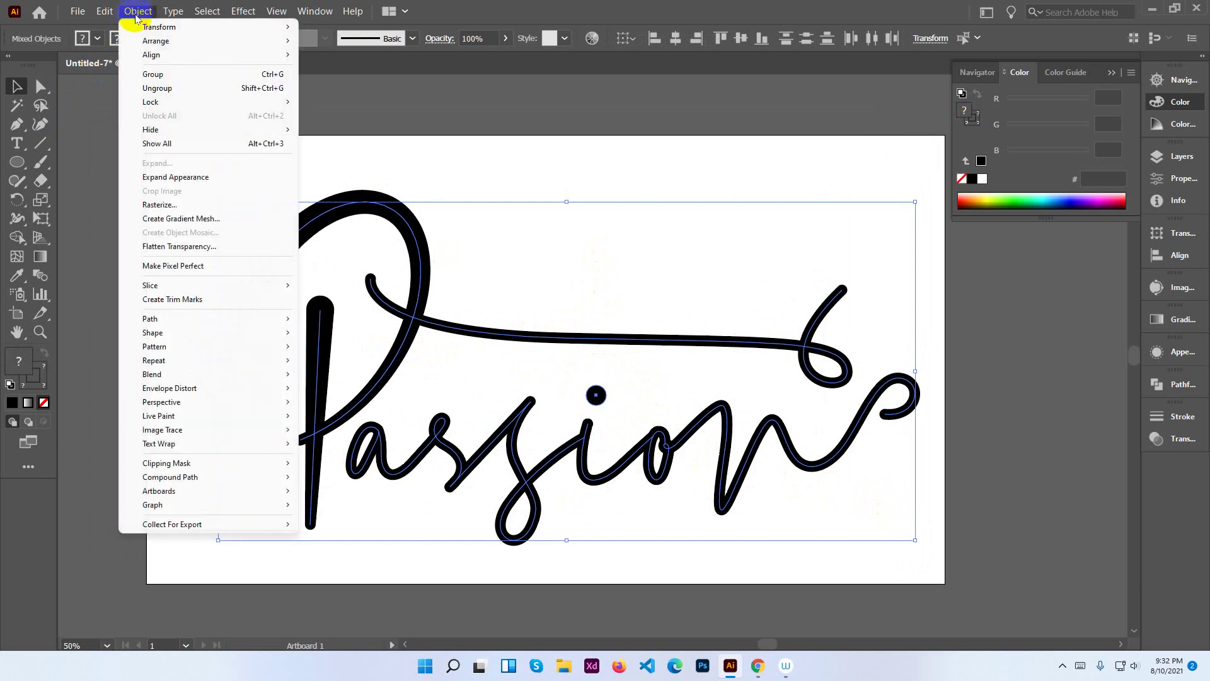
left_click(180, 177)
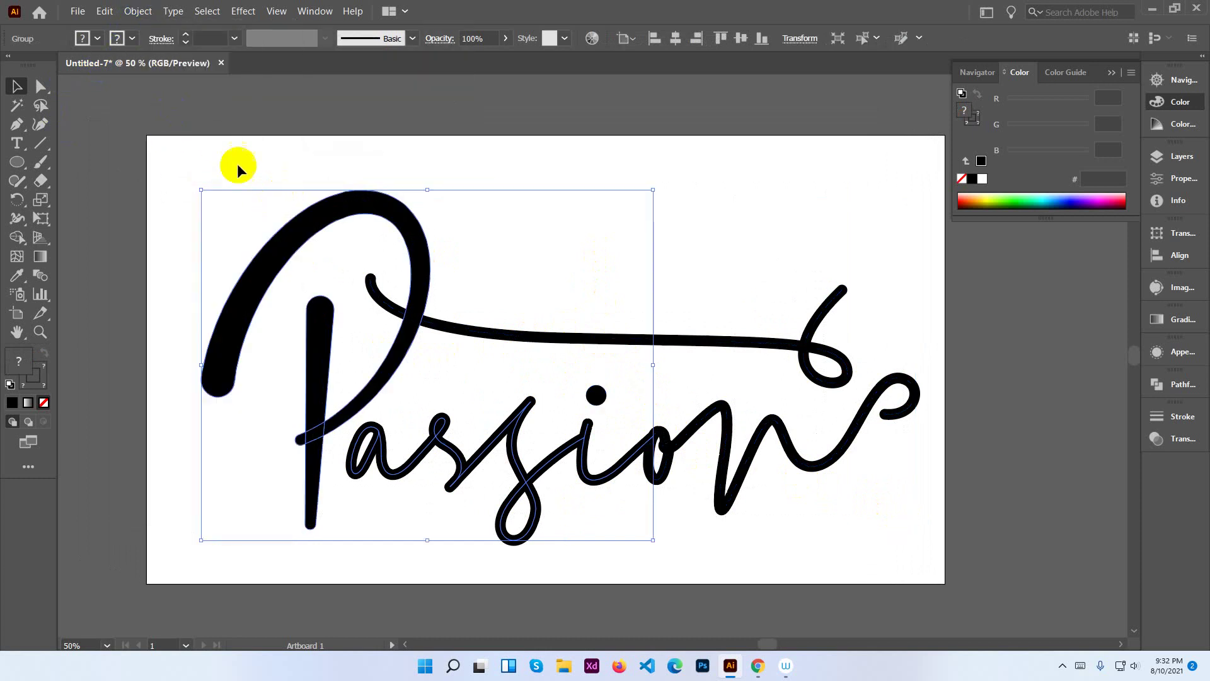
Expand the selected lettering strokes into filled outline shapes.
left_click(138, 12)
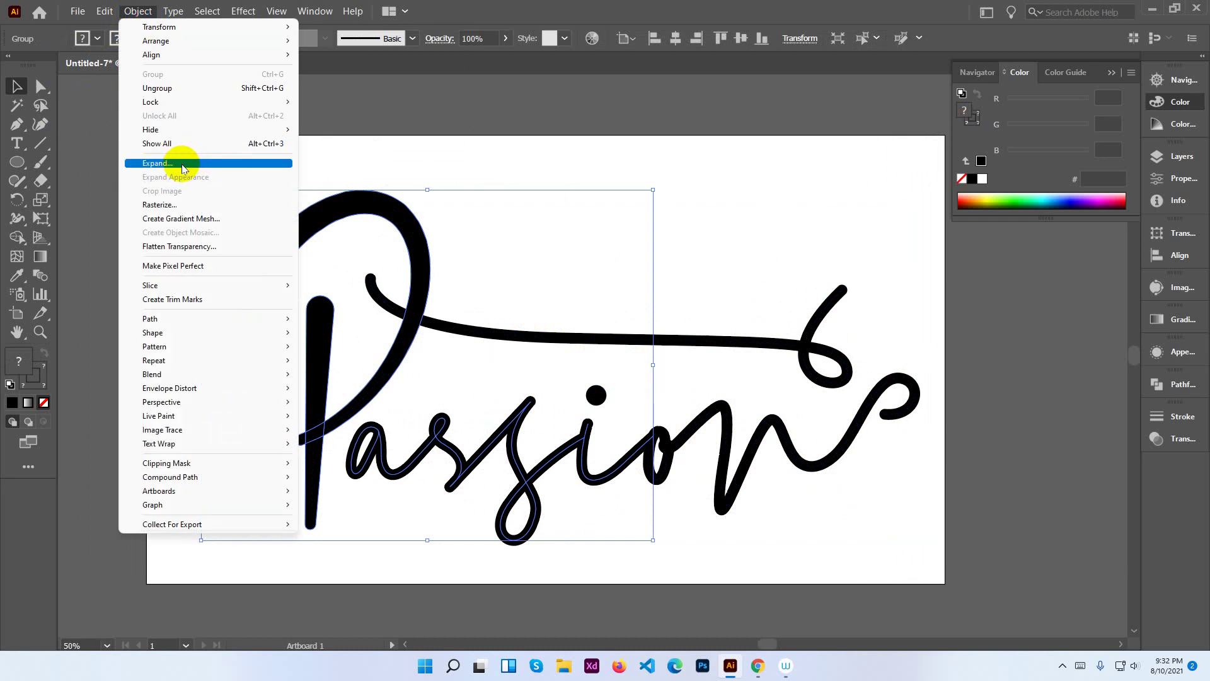
left_click(158, 163)
left_click(577, 440)
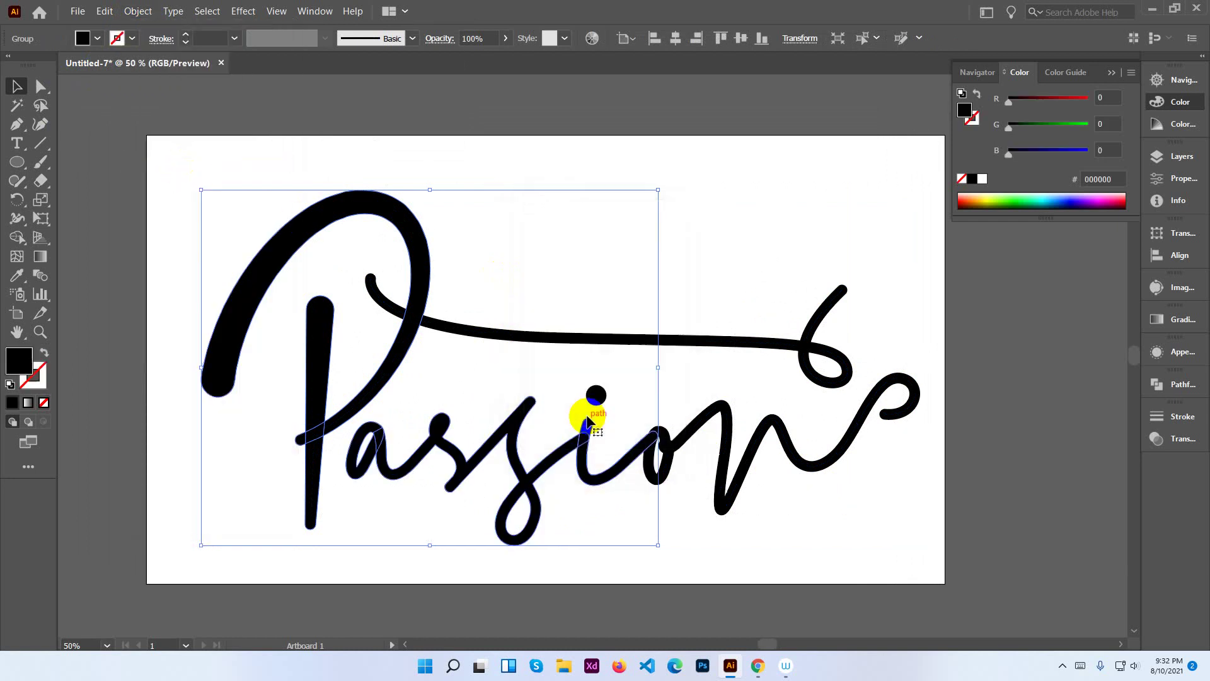
left_click(814, 485)
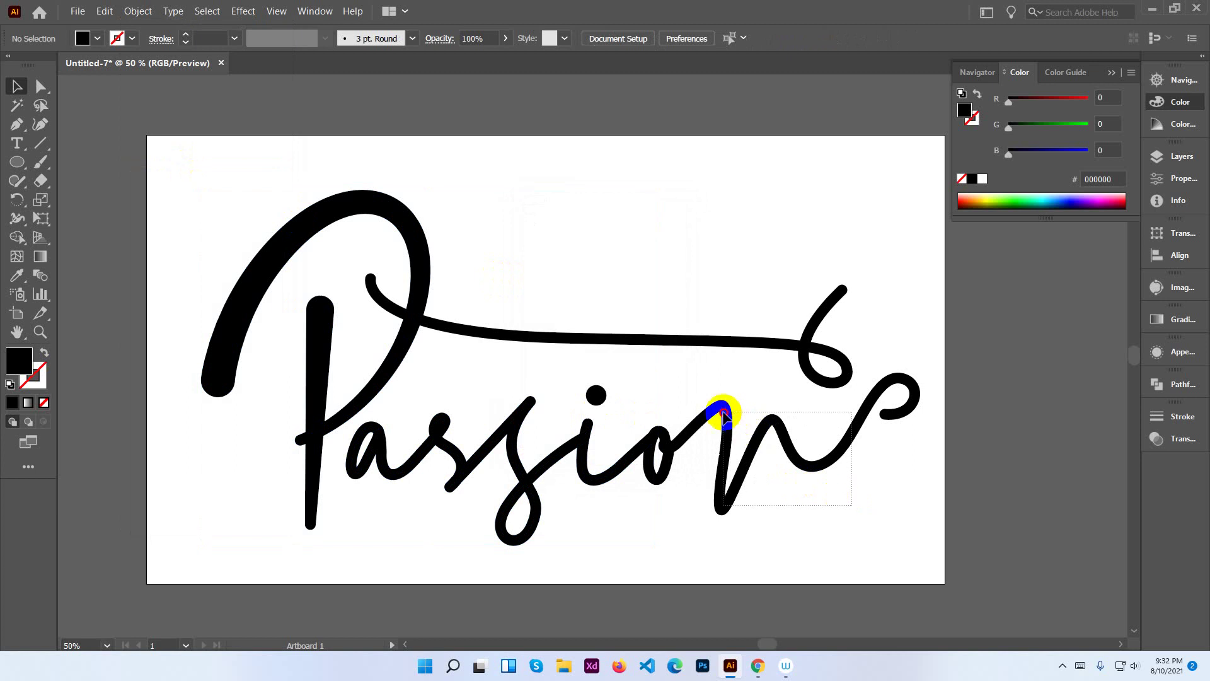
Expand the ending flourish after the letters 'on' into a filled shape.
left_click(770, 435)
left_click(137, 10)
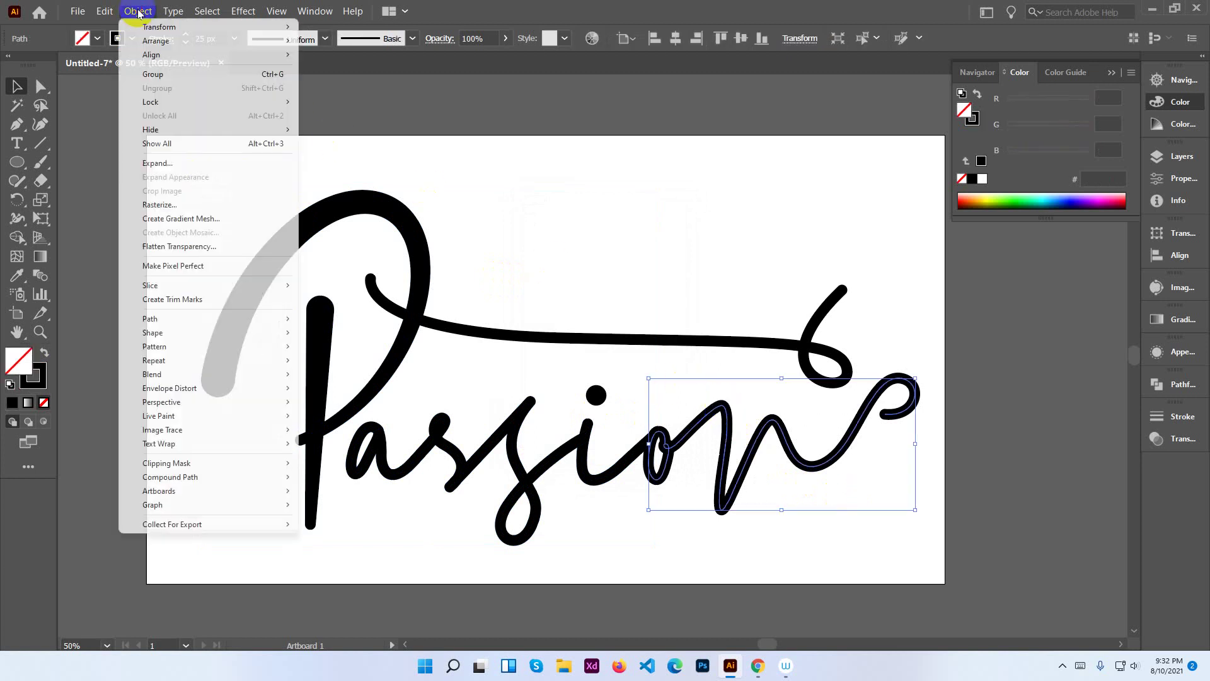
left_click(158, 163)
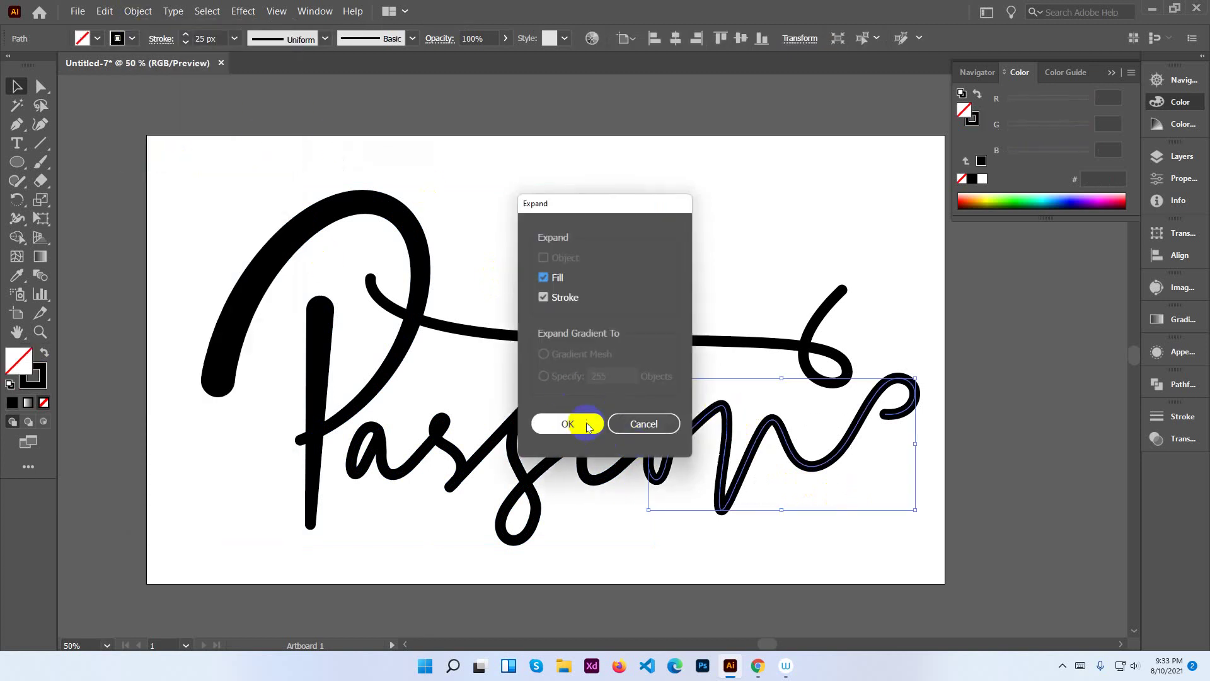
left_click(583, 423)
left_click(561, 370)
Expand the long top swash into a filled shape and pick its starting end point.
left_click_drag(163, 189, 918, 538)
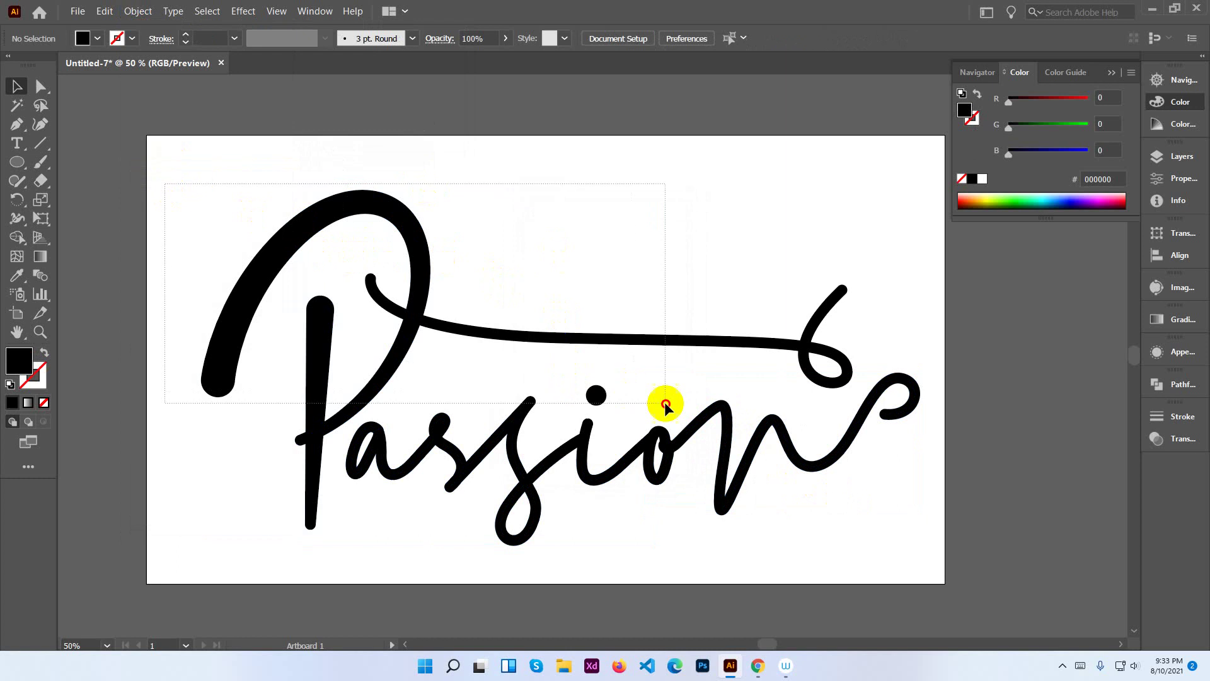
left_click(684, 362)
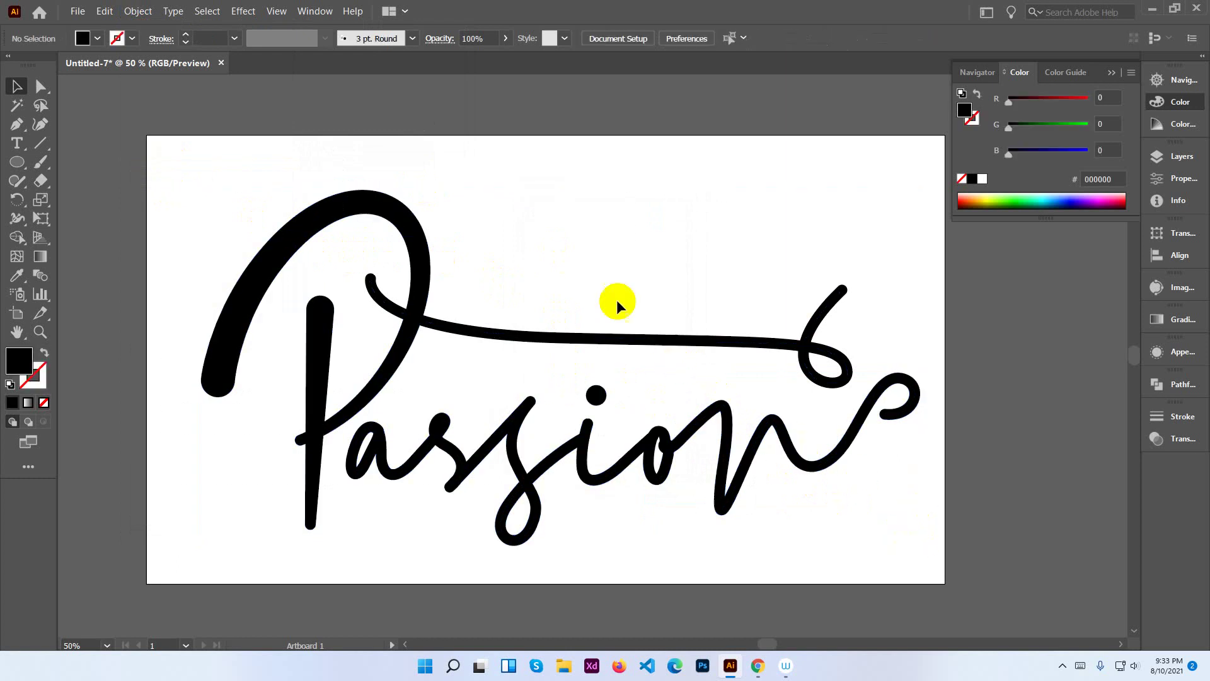
left_click_drag(609, 282, 687, 346)
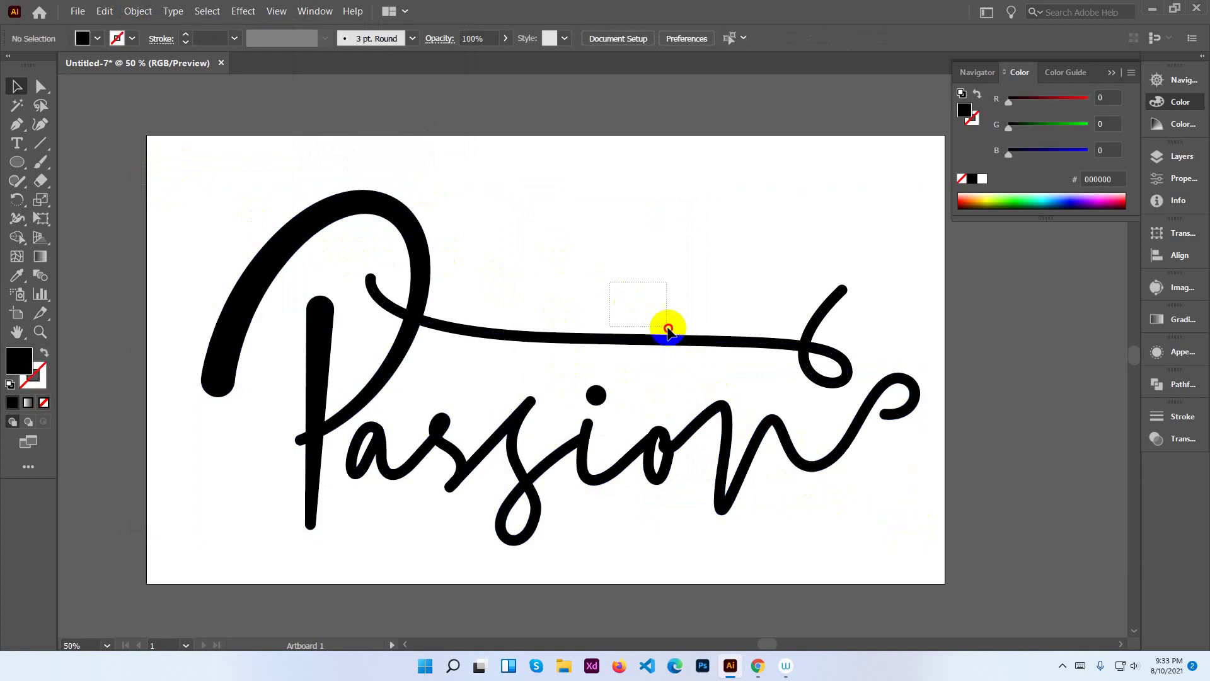
left_click(139, 15)
left_click(180, 158)
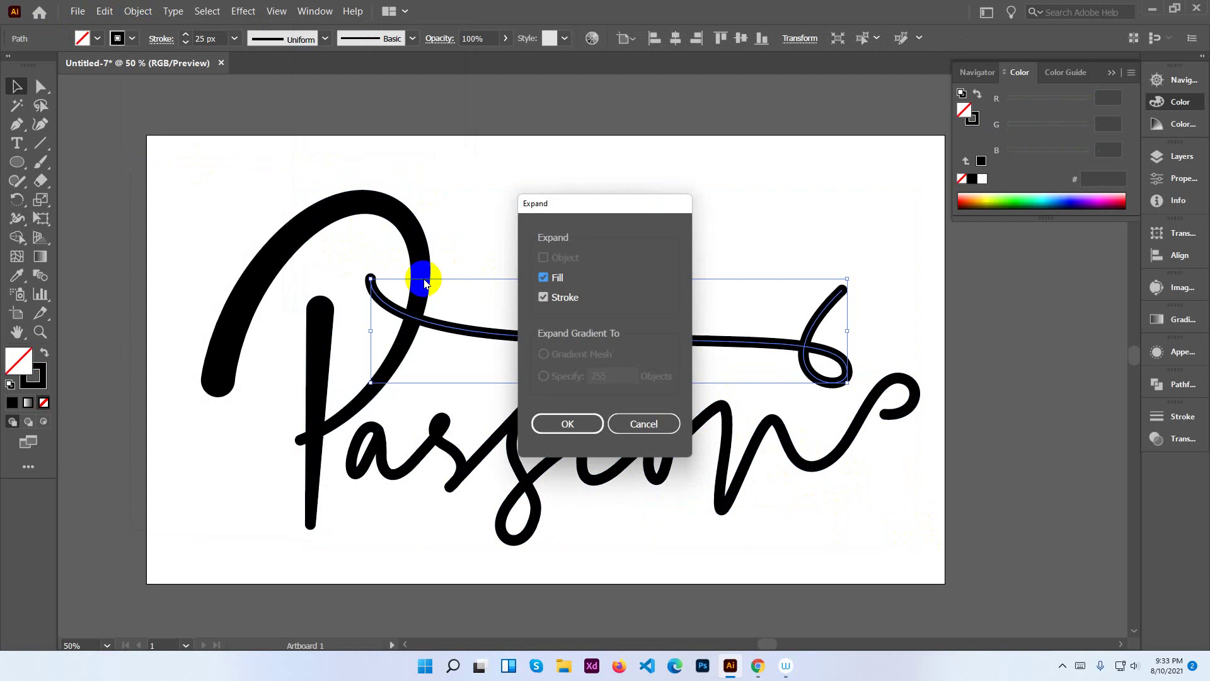
left_click(567, 424)
left_click(520, 228)
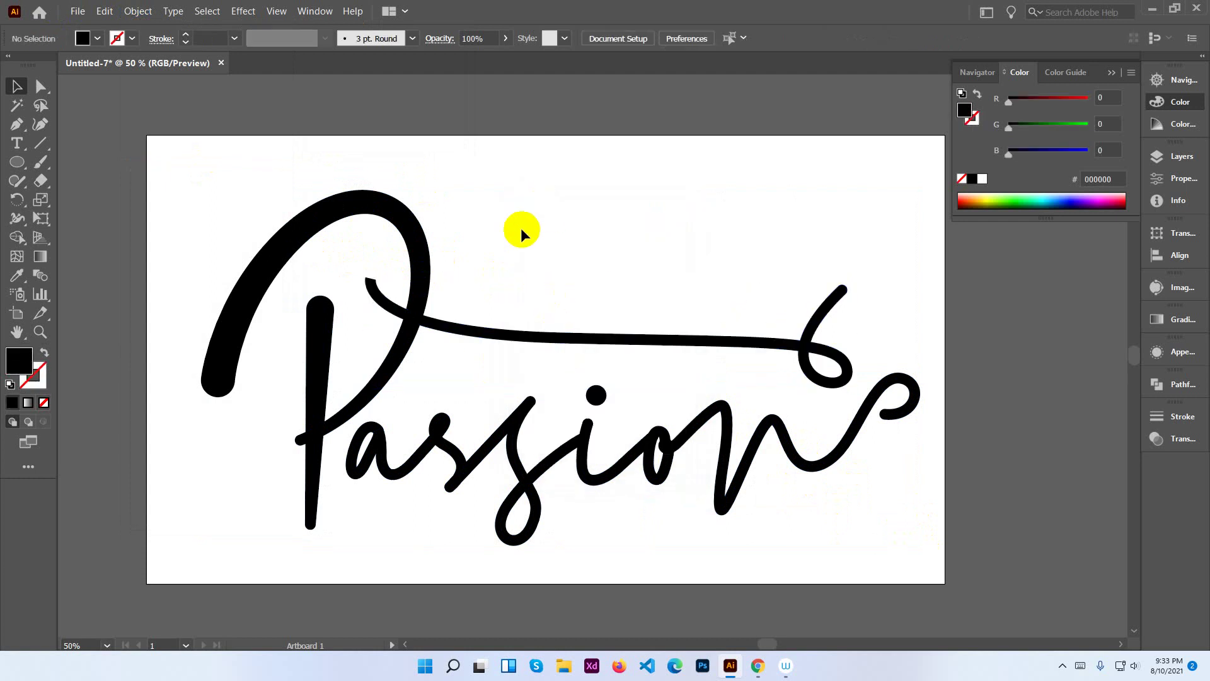
left_click(29, 131)
left_click(40, 87)
left_click(376, 281)
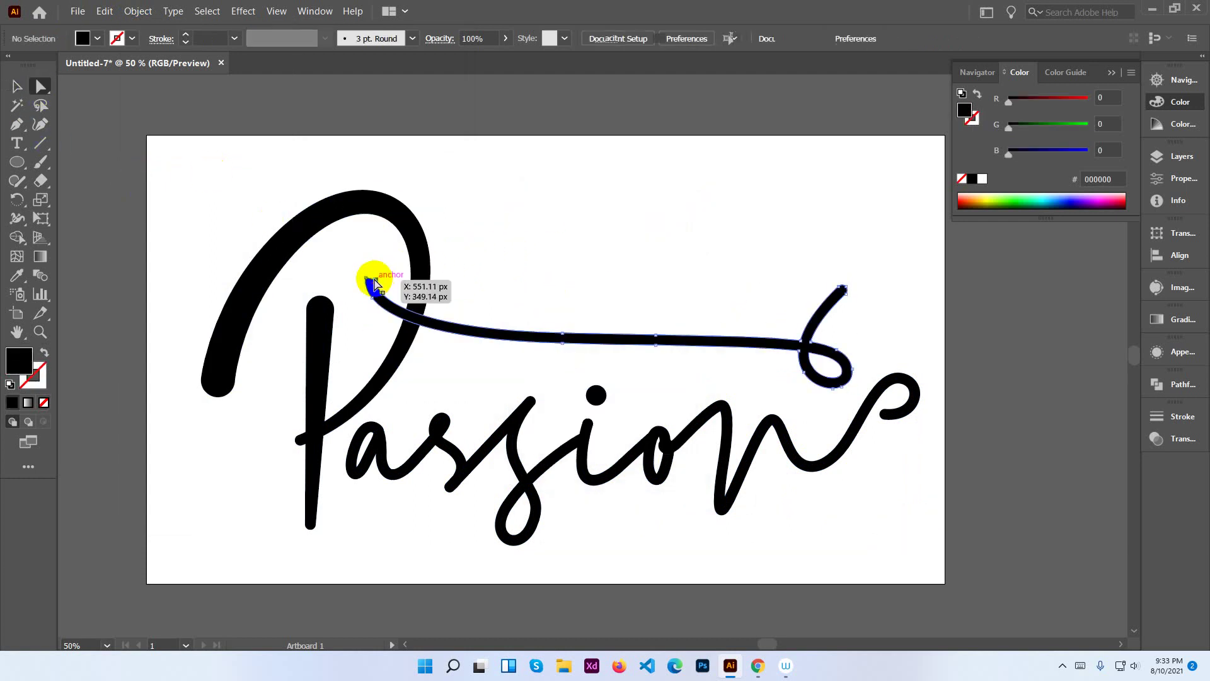
Zoom in on the swash's starting end and compare it before and after expansion.
left_click_drag(375, 282, 407, 263)
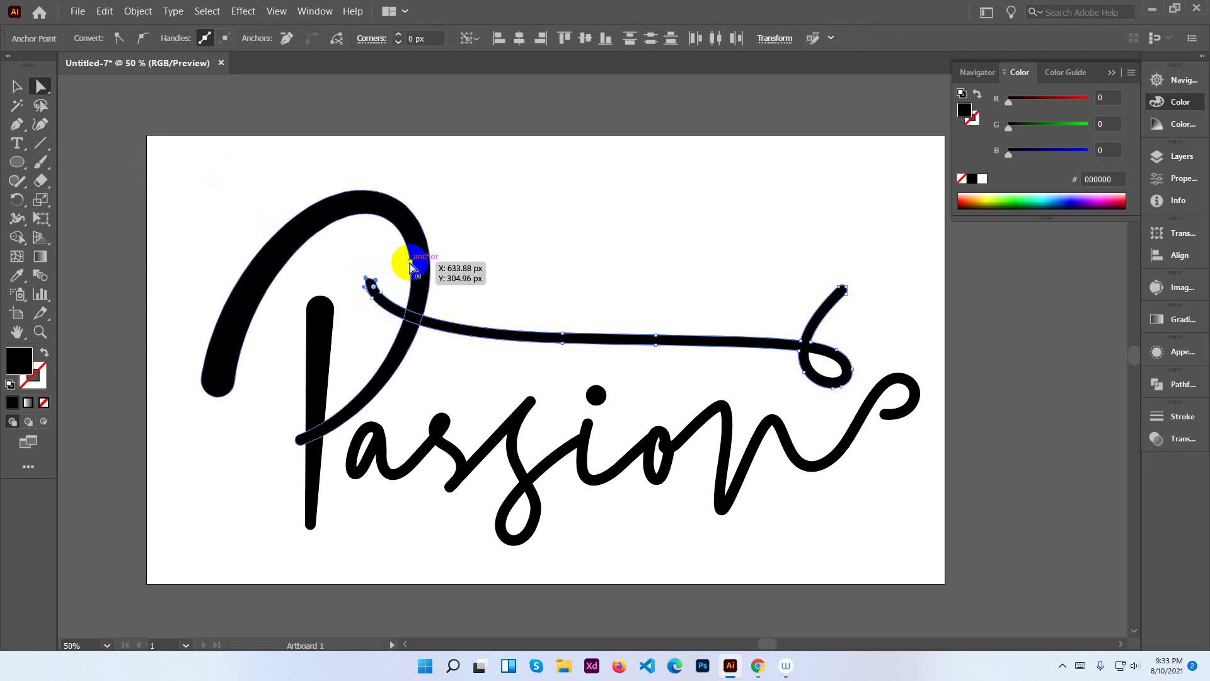
key("p")
key("ctrl+plus")
key("ctrl+plus")
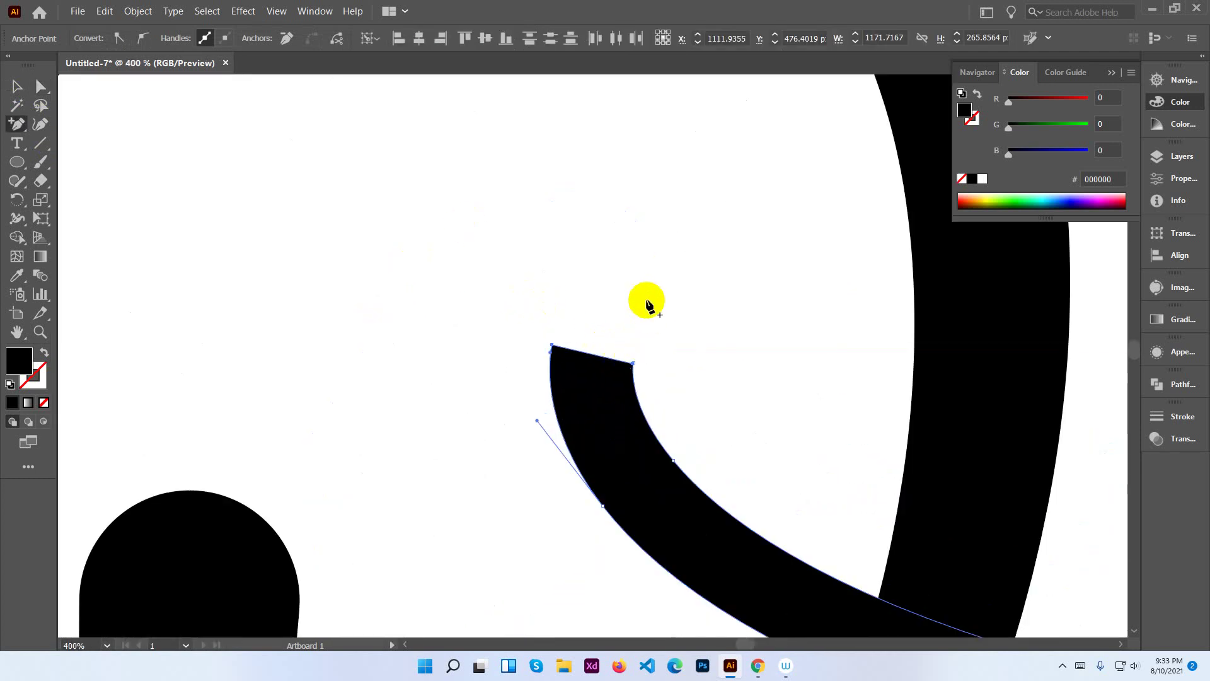
key("ctrl+z")
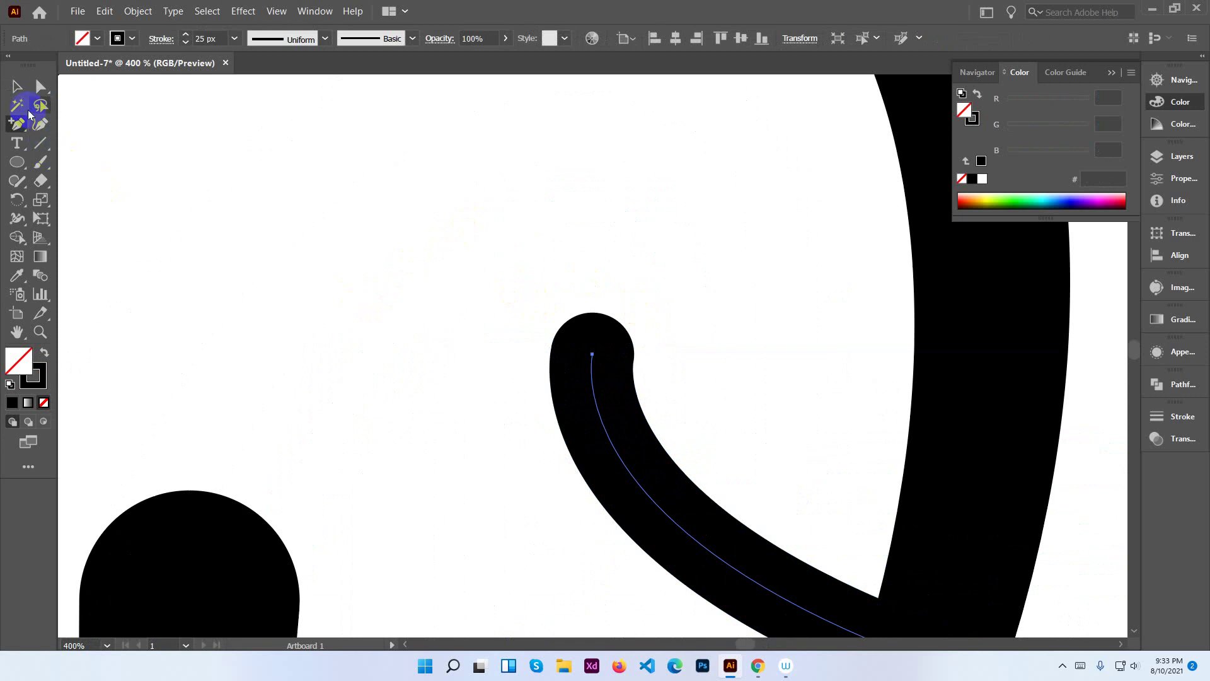
left_click(17, 86)
key("ctrl+shift+z")
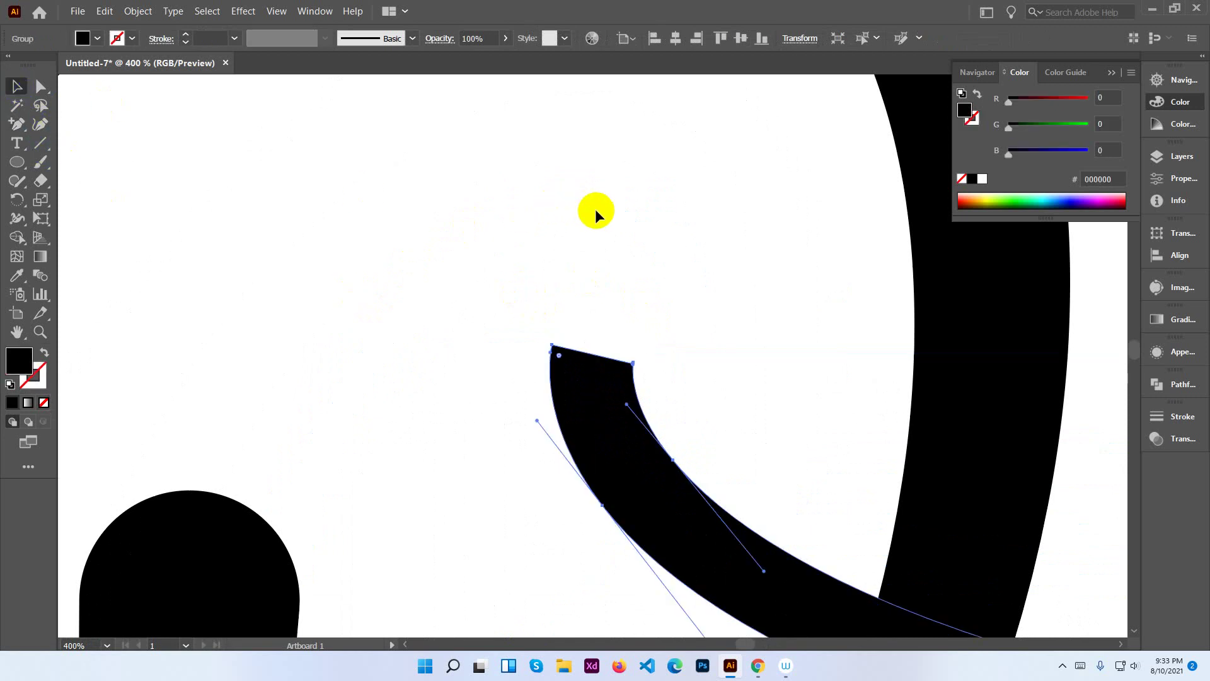
Drag the cut end's top-right corner inward to taper the swash into a point.
left_click(50, 93)
left_click(443, 248)
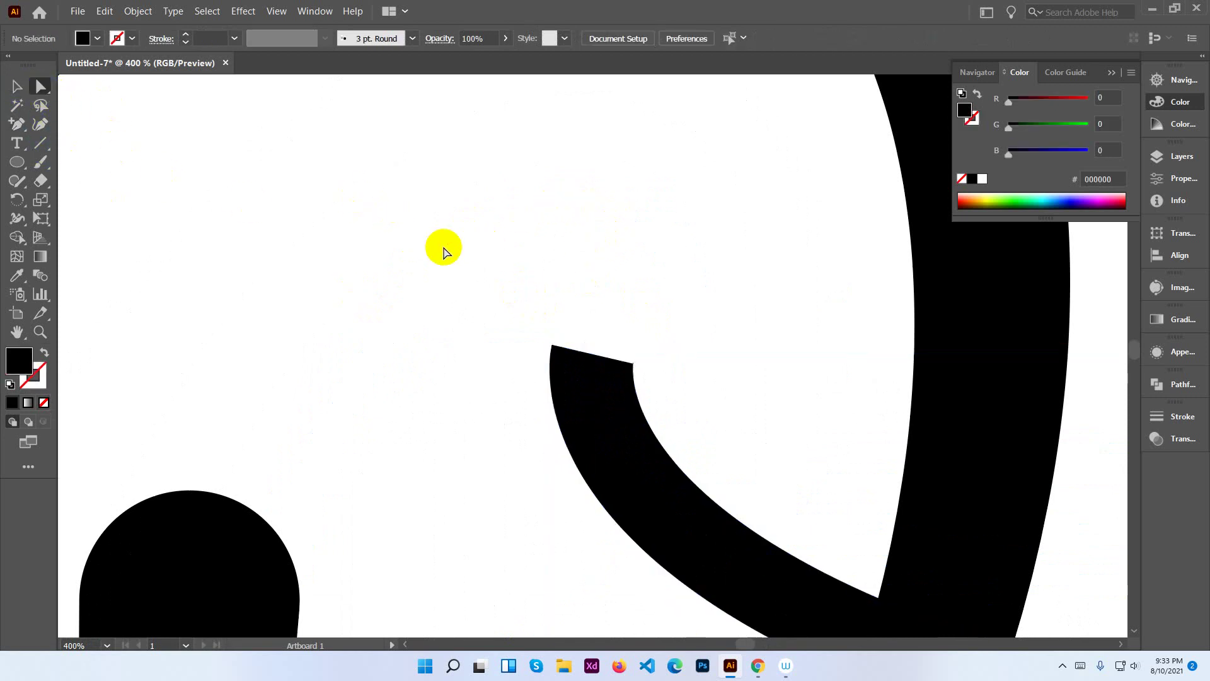
left_click(632, 363)
left_click_drag(633, 365, 673, 372)
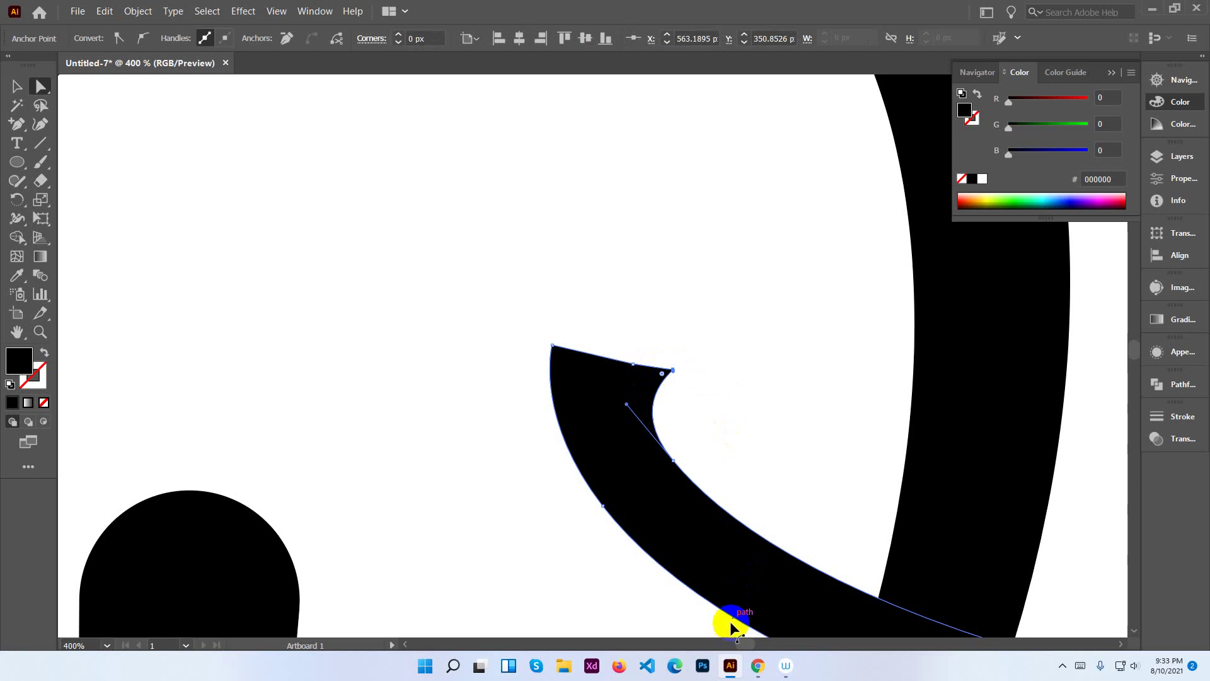
mouse_move(758, 666)
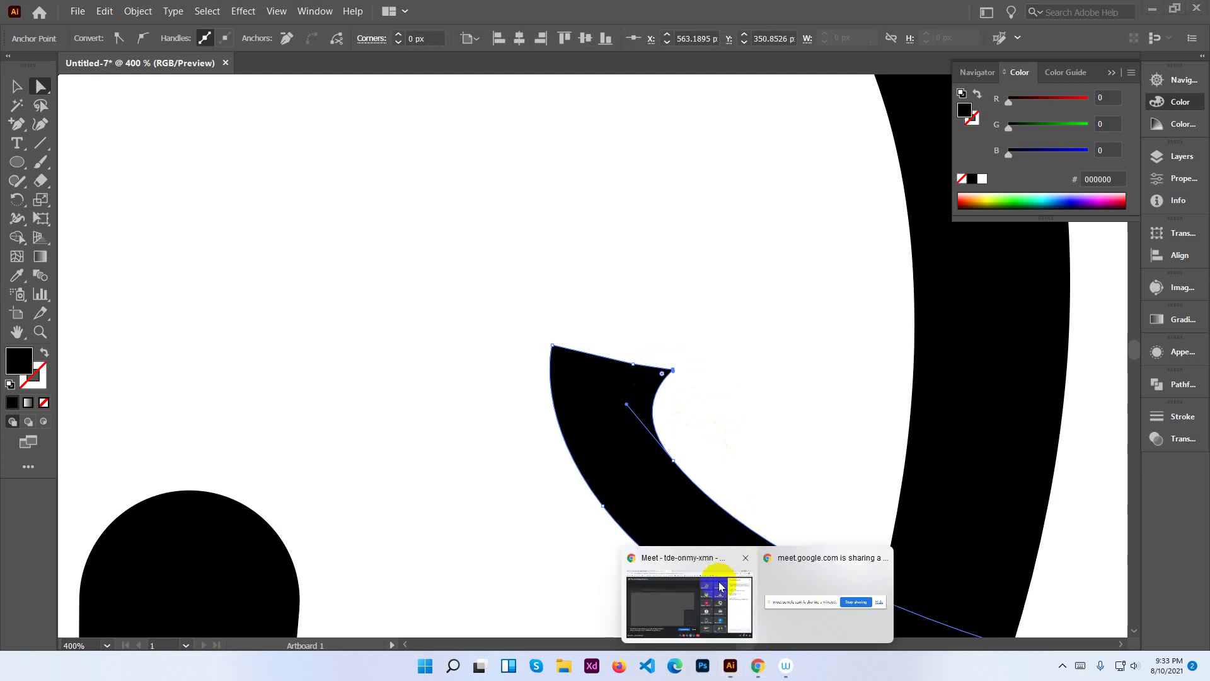
left_click(712, 583)
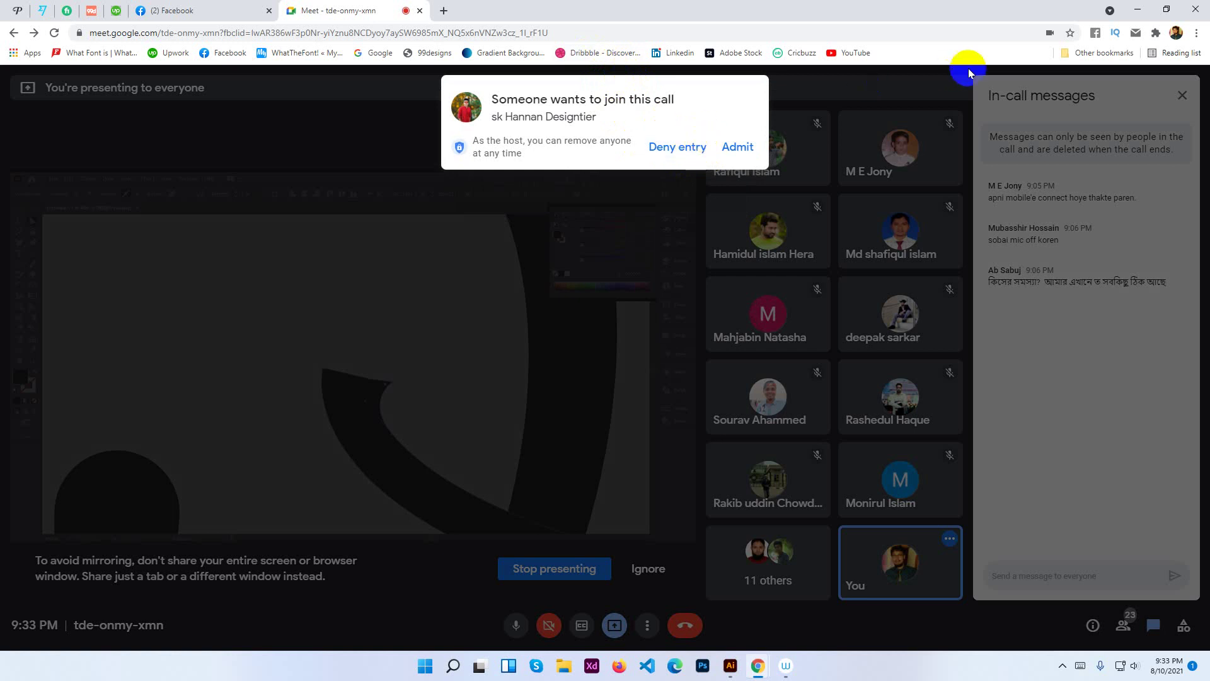
left_click(1140, 9)
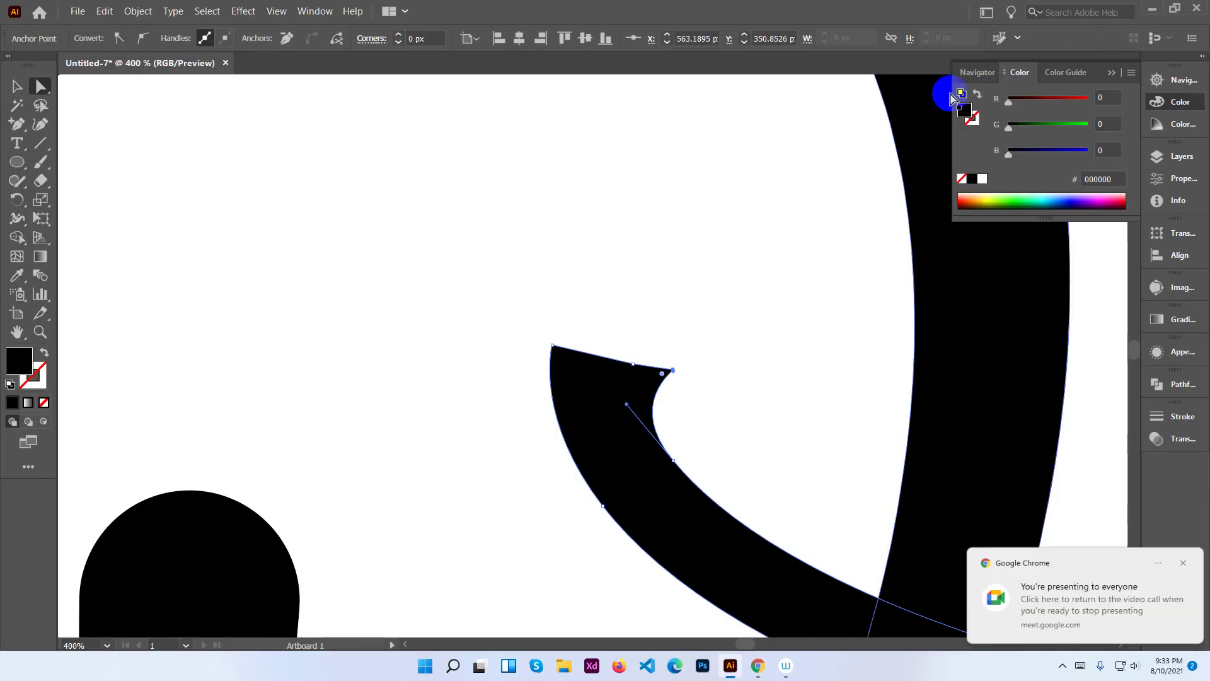
Nudge the swash tip's top-right corner back inward and zoom in closer on it.
left_click(1183, 563)
left_click(623, 394)
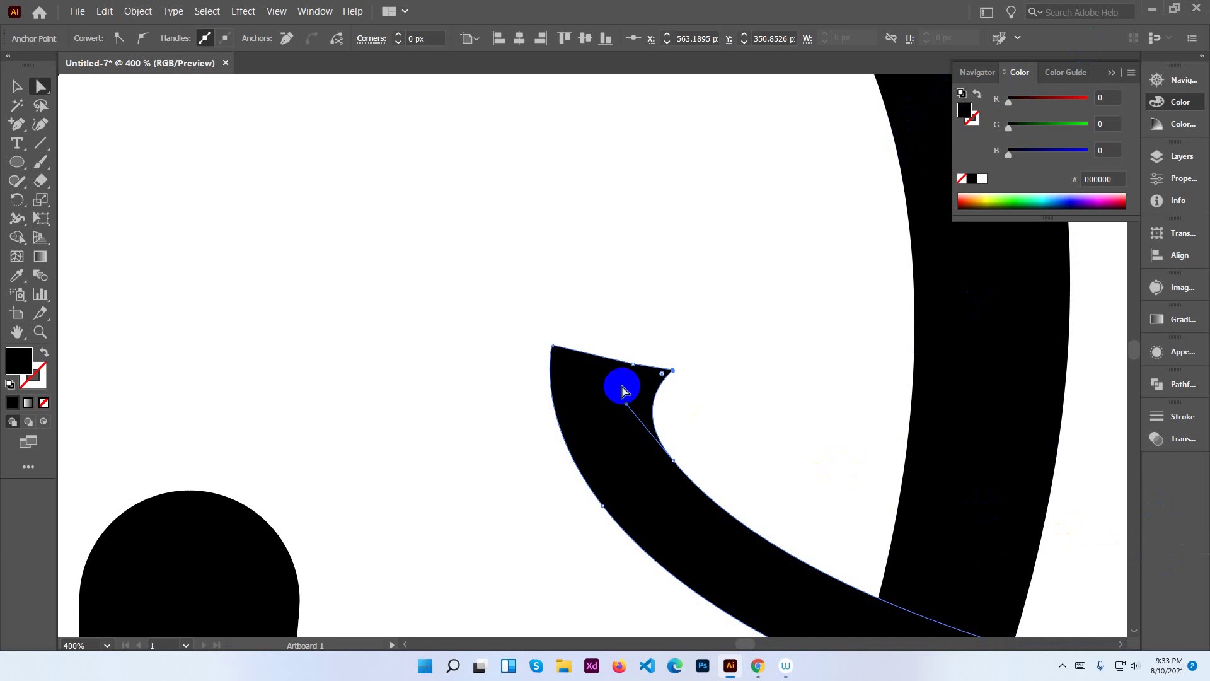
left_click_drag(627, 394, 628, 373)
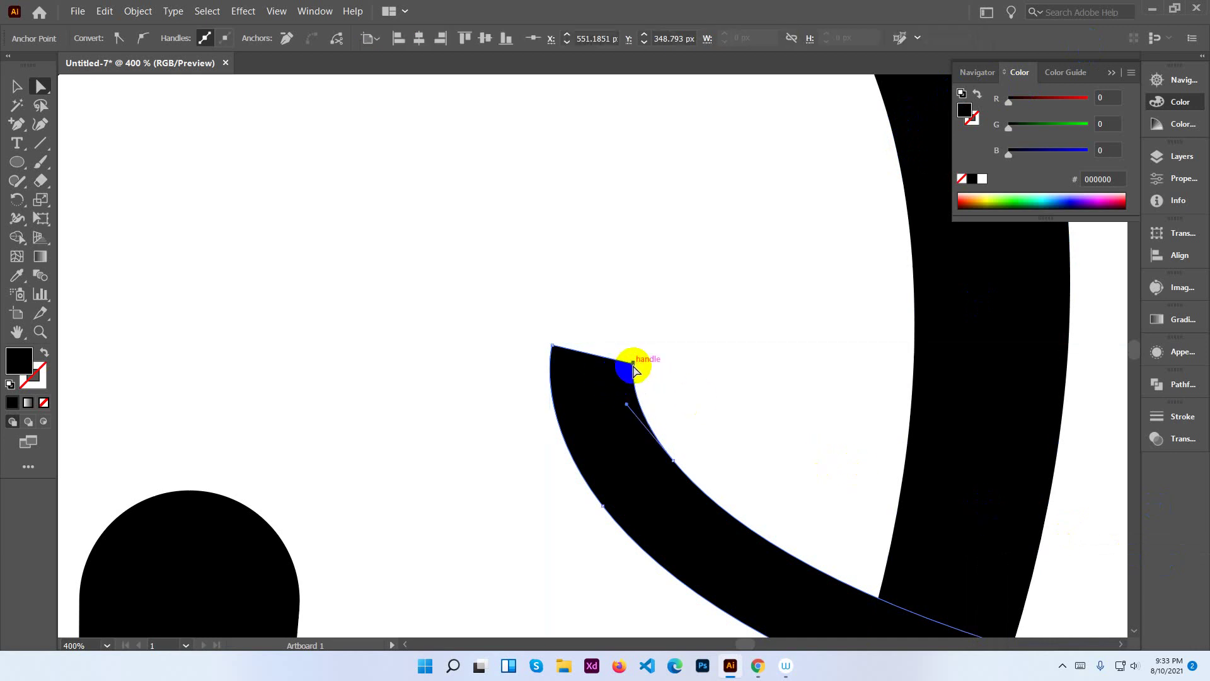
mouse_move(632, 365)
left_mouse_down()
mouse_move(619, 364)
mouse_move(637, 368)
left_mouse_up()
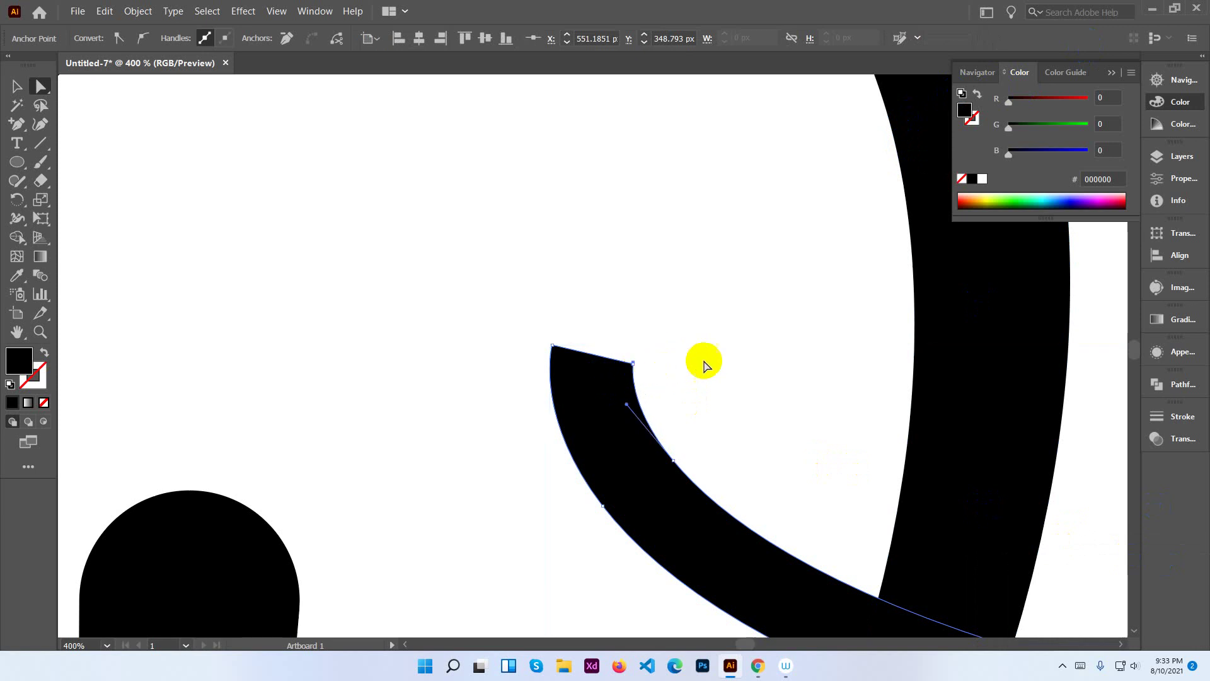
key("ctrl+equal")
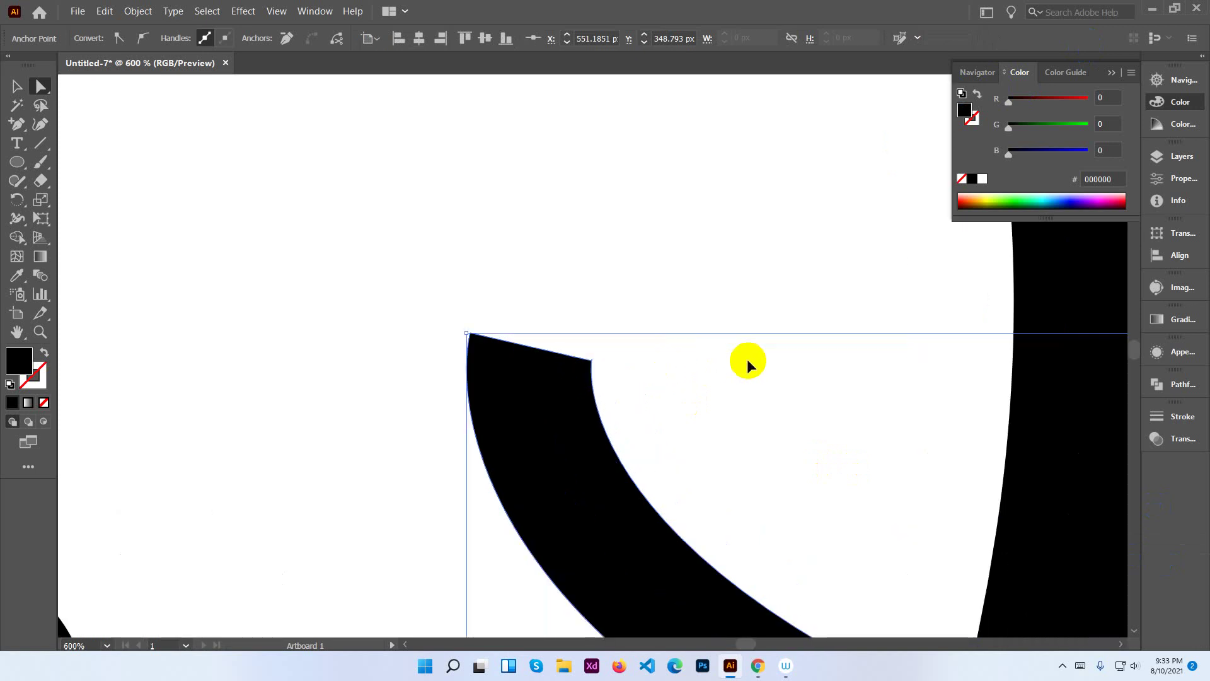
key("ctrl+equal")
key("ctrl+equal")
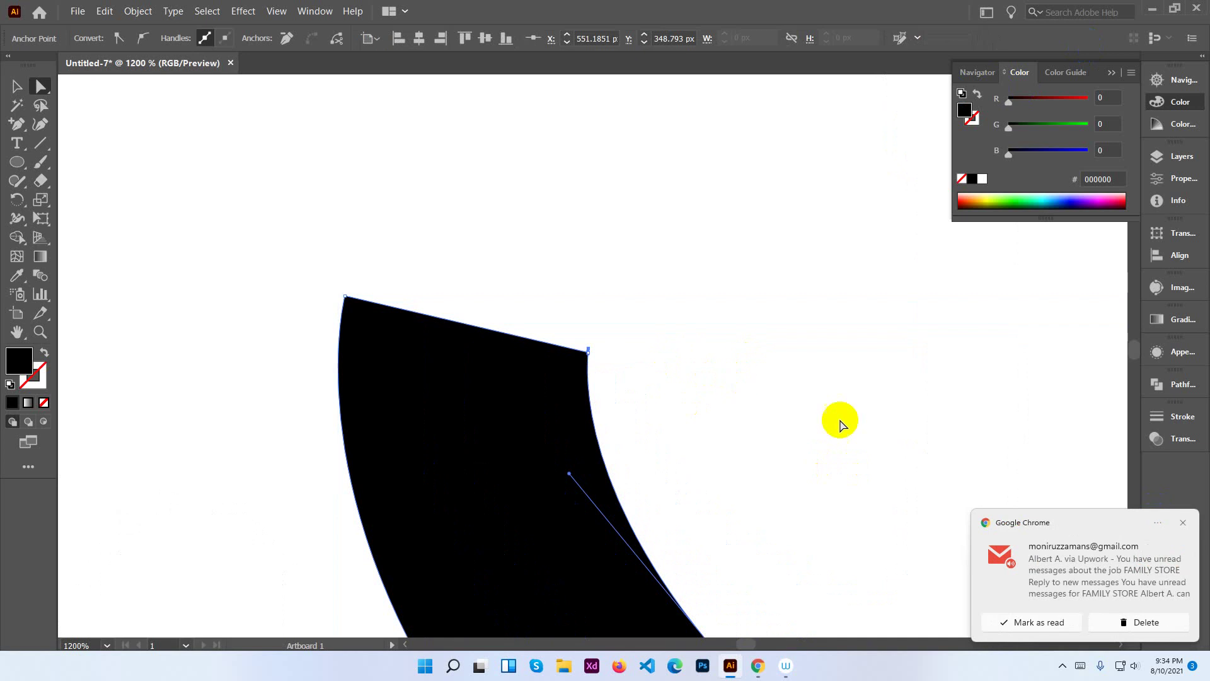
left_click(1112, 622)
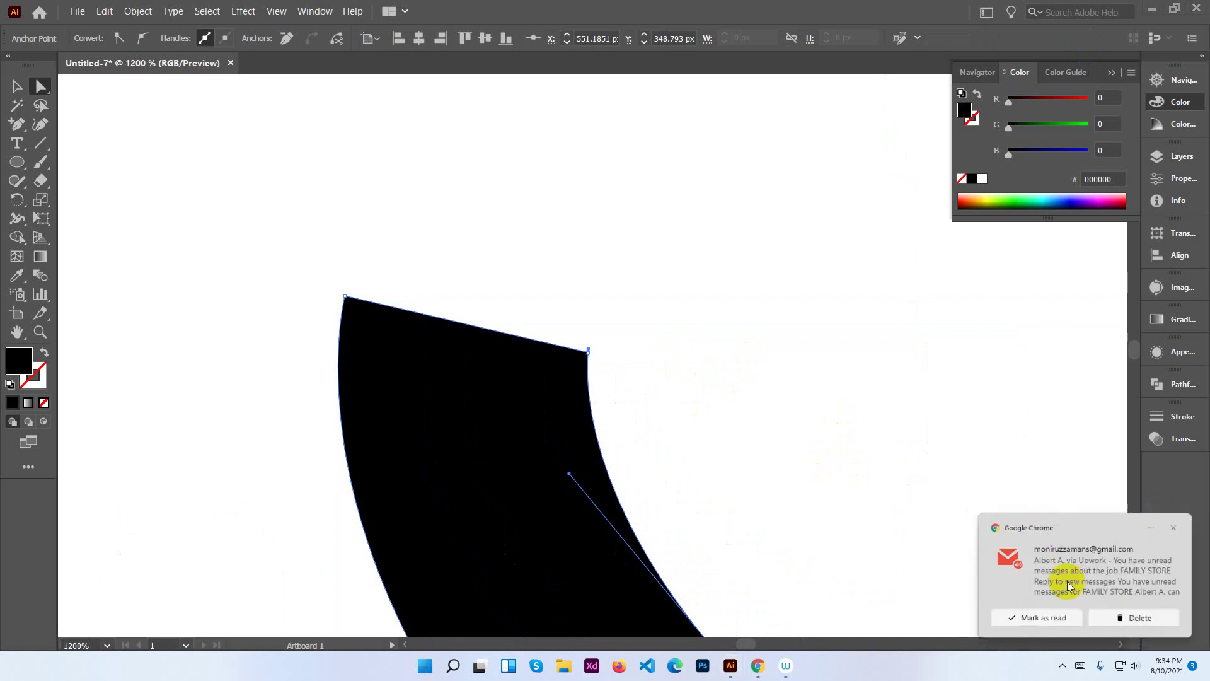
left_click_drag(590, 352, 588, 377)
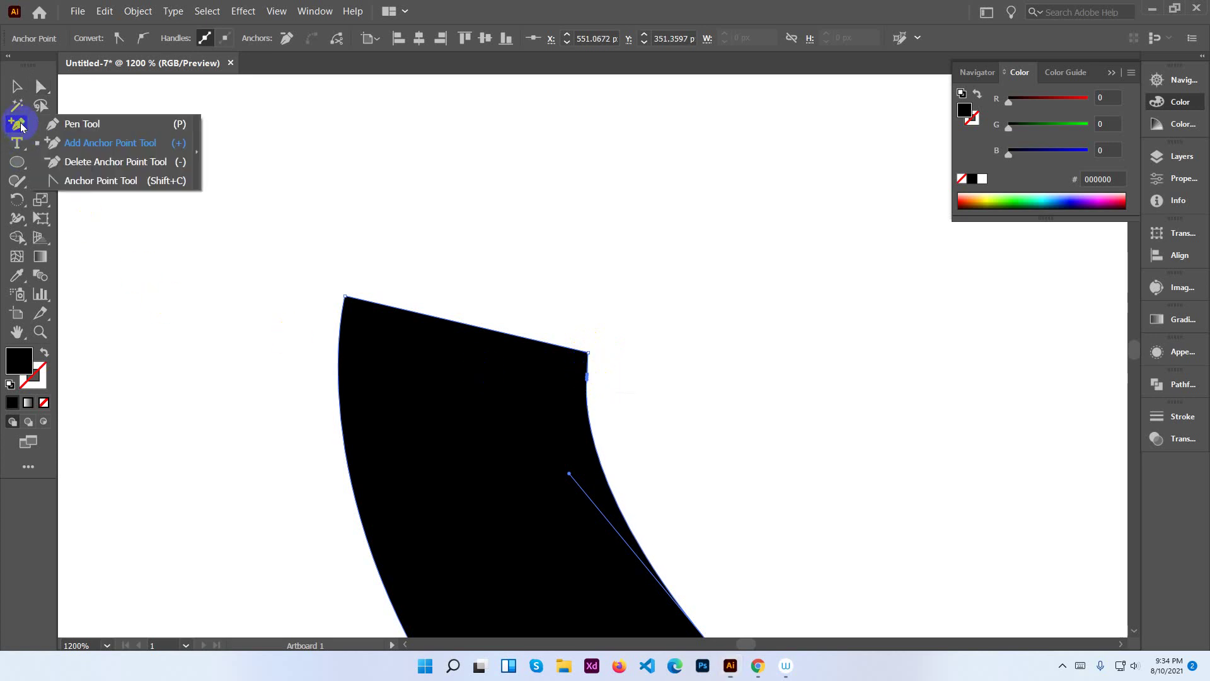
Round both top corners of the stroke end with the live corner widget, about 12.5 px.
left_click(95, 122)
left_click(581, 386)
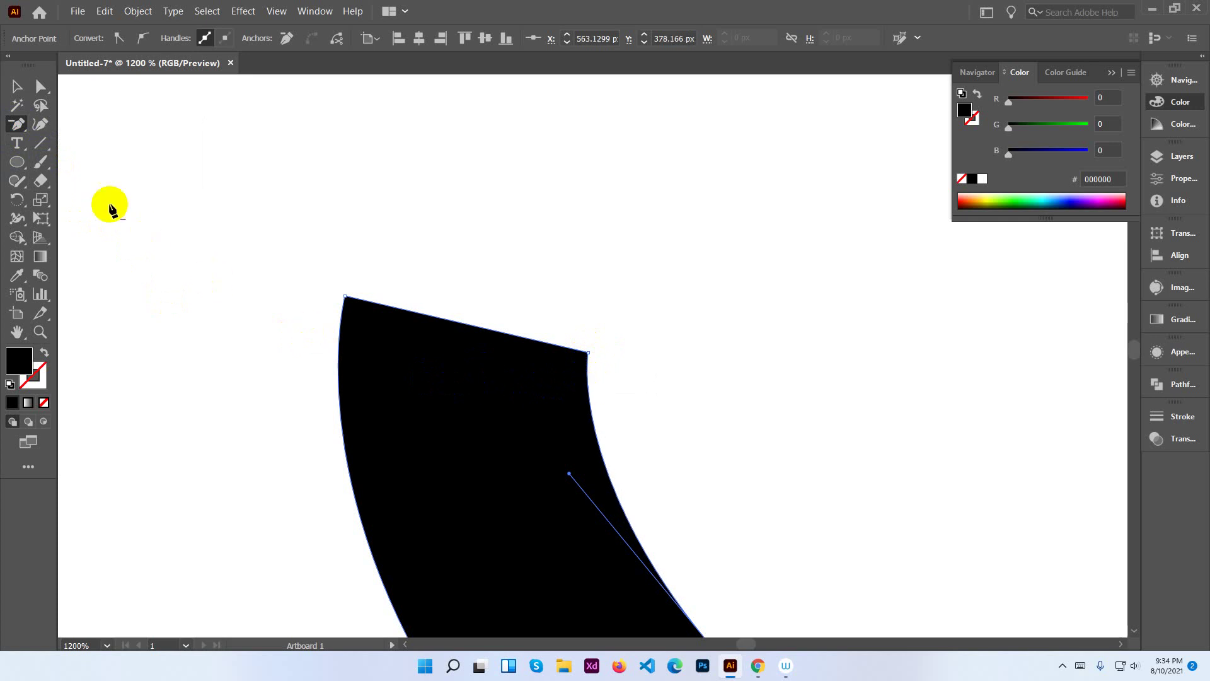
left_click(40, 86)
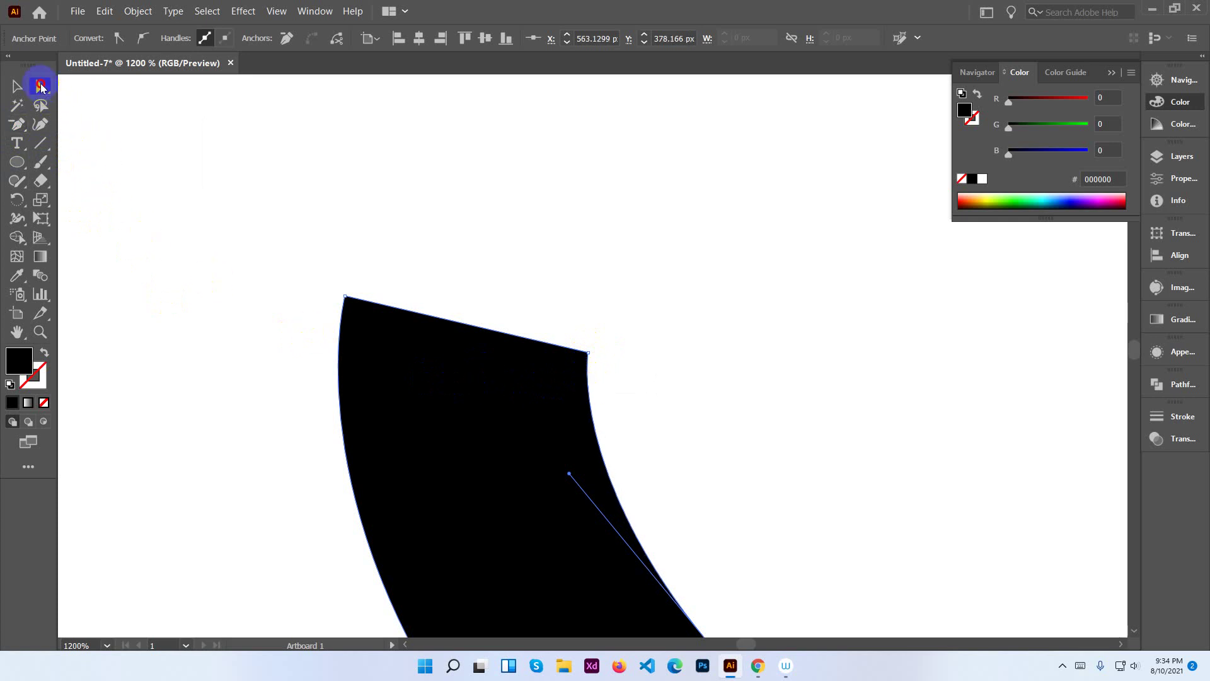
left_click(587, 351)
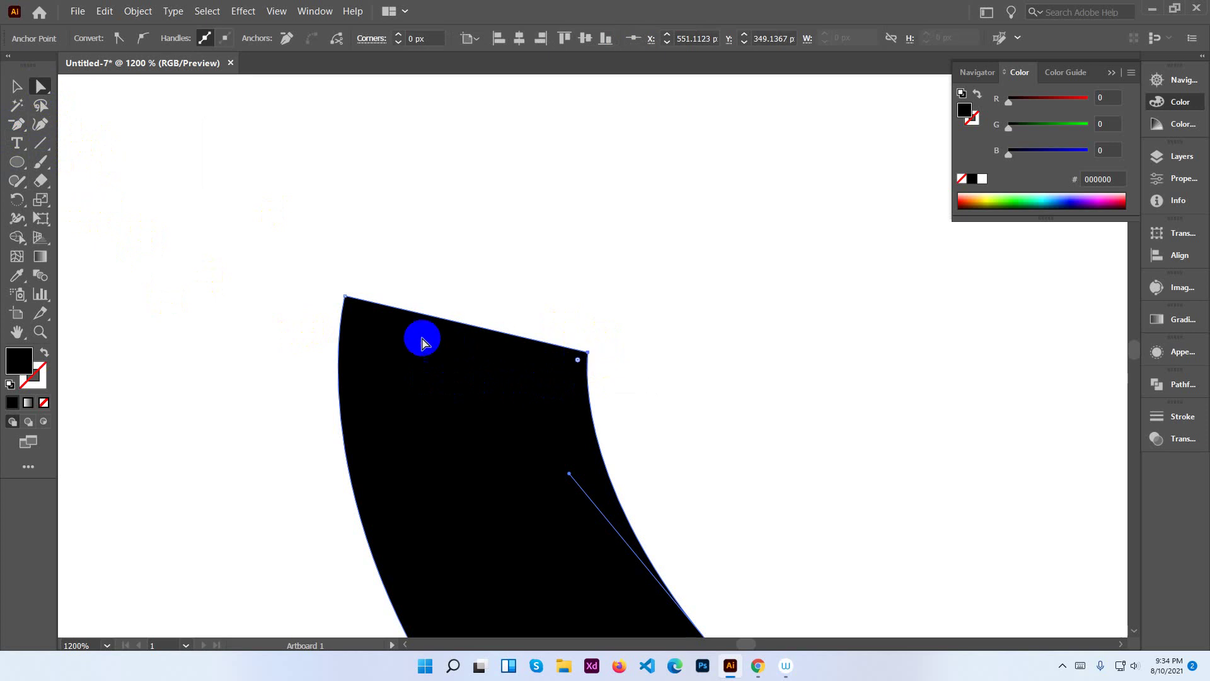
left_click(346, 297, "shift")
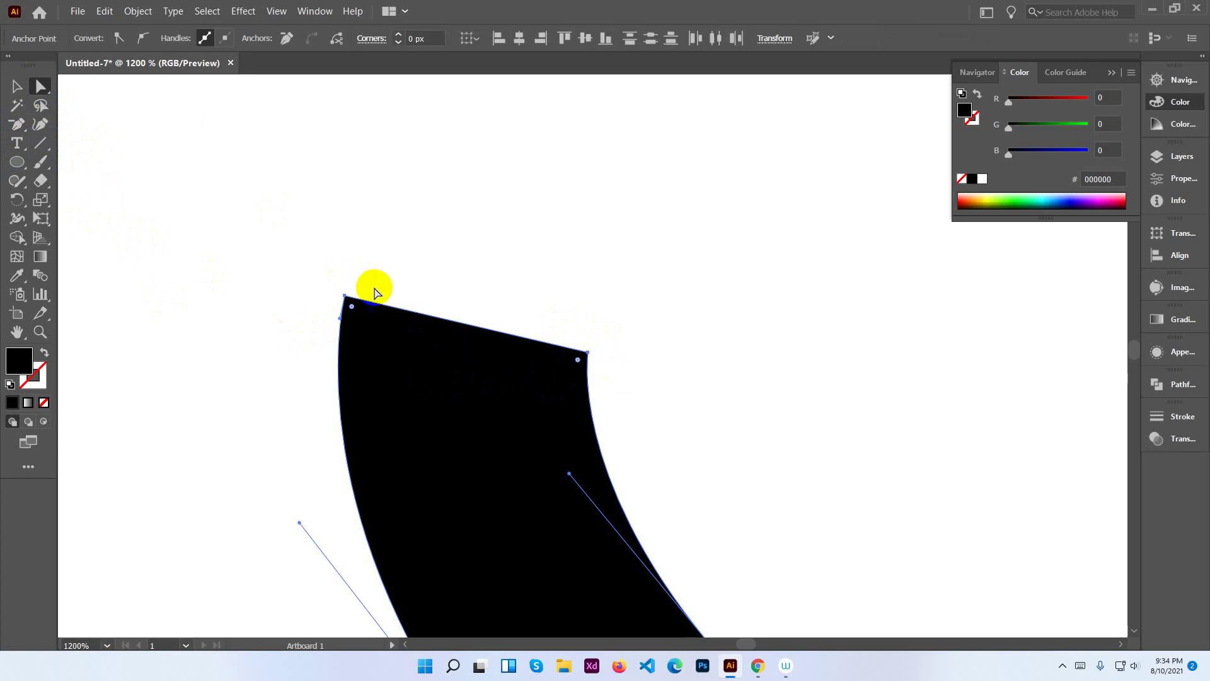
left_click(350, 317)
left_click_drag(351, 310, 511, 456)
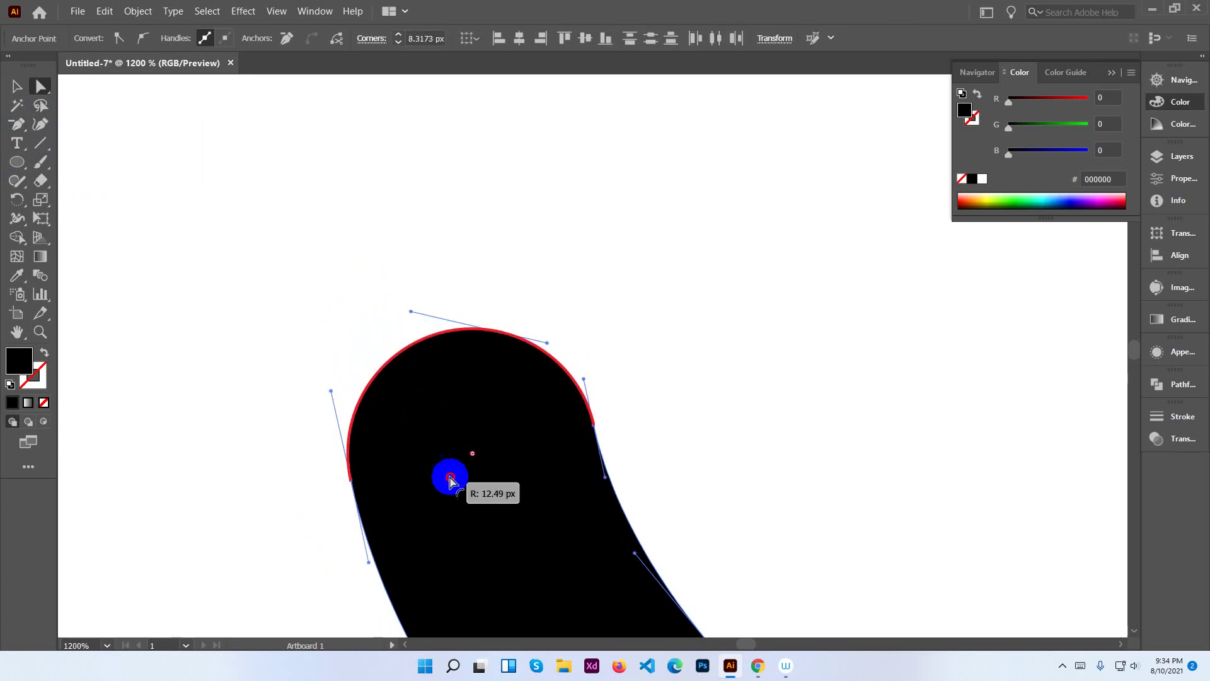
left_click(775, 311)
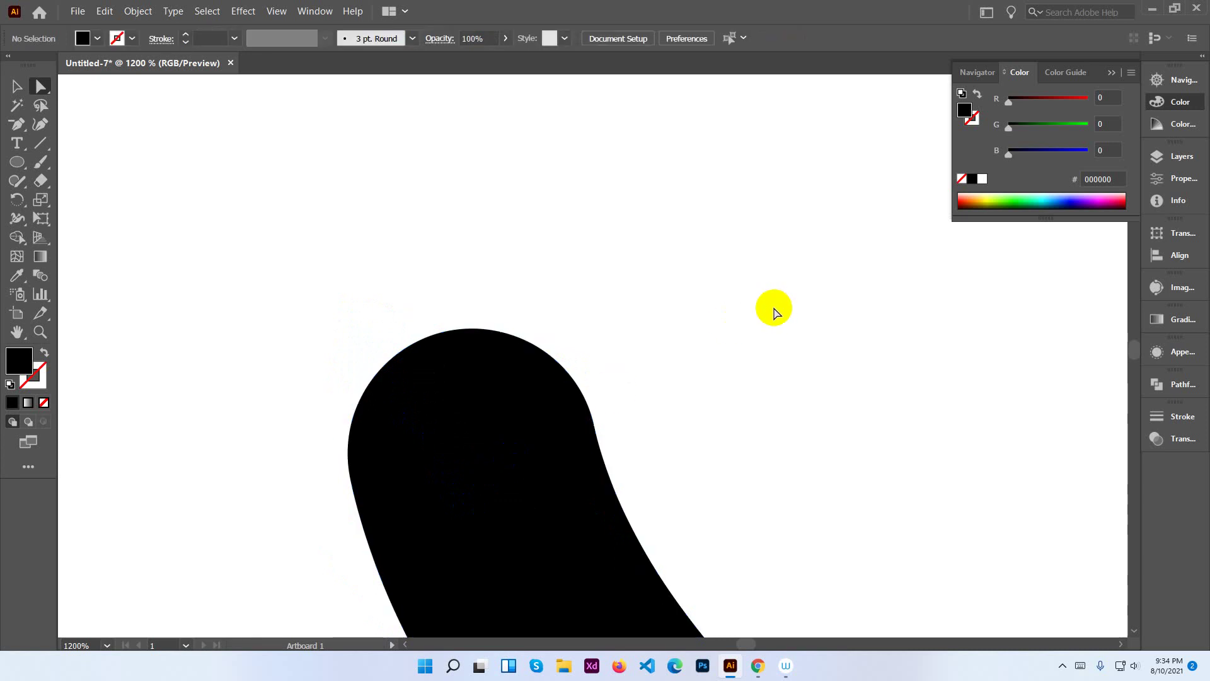
key("ctrl+minus")
key("ctrl+minus")
key("ctrl+minus")
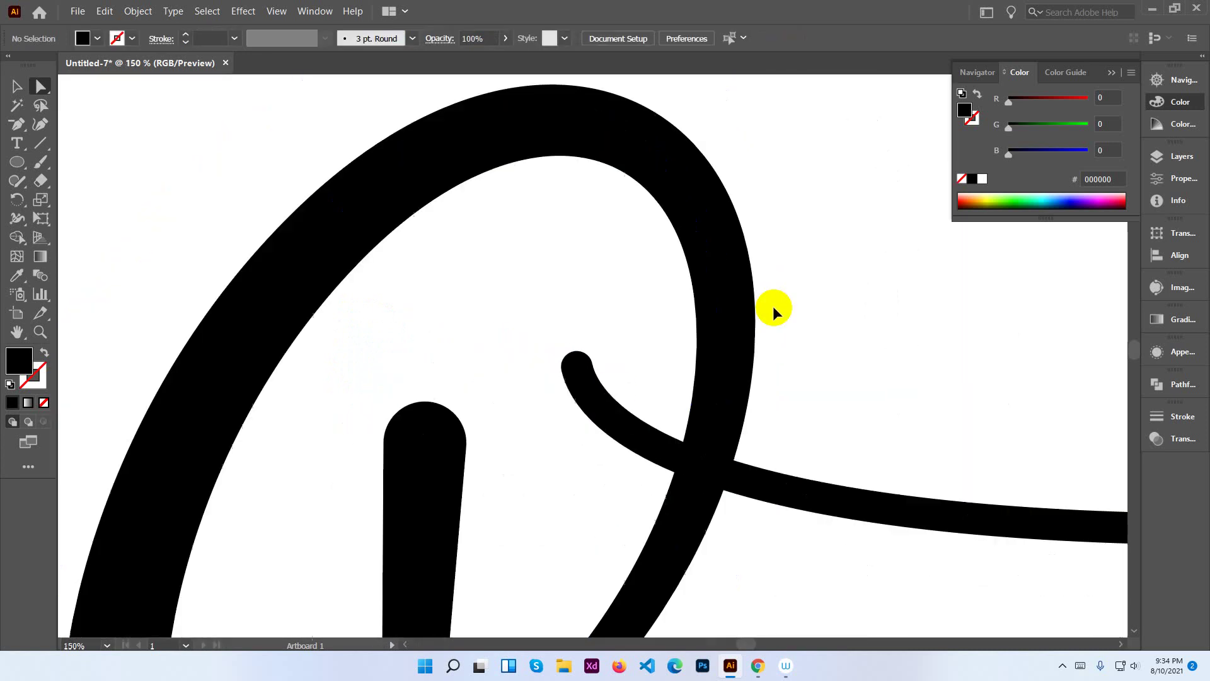
Select the long curved crossbar over the P, showing its group properties and the Window panel list.
key("ctrl+minus")
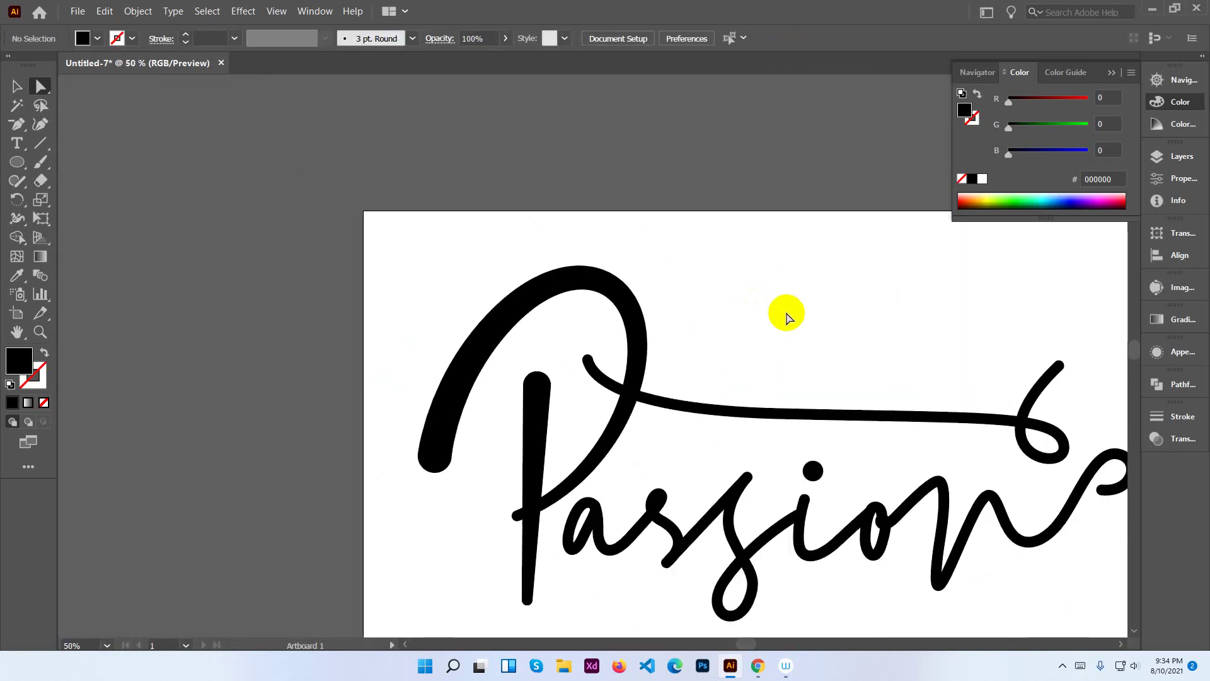
left_click_drag(813, 324, 646, 284)
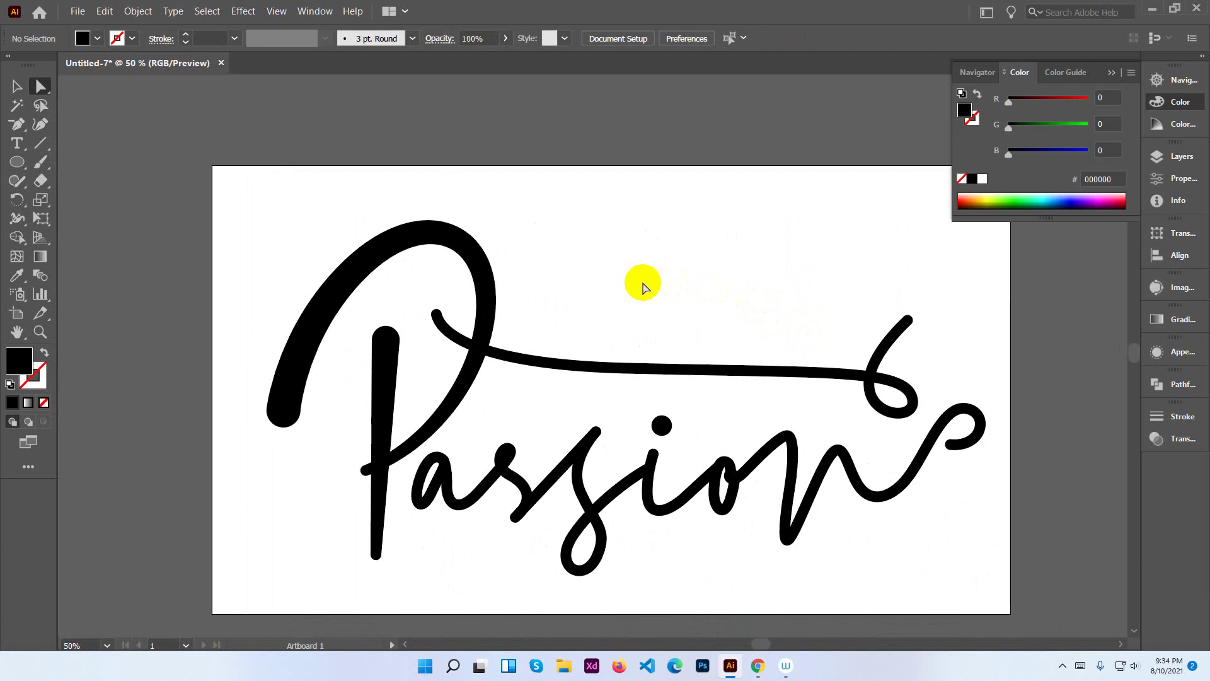
key("ctrl+plus")
key("ctrl+plus")
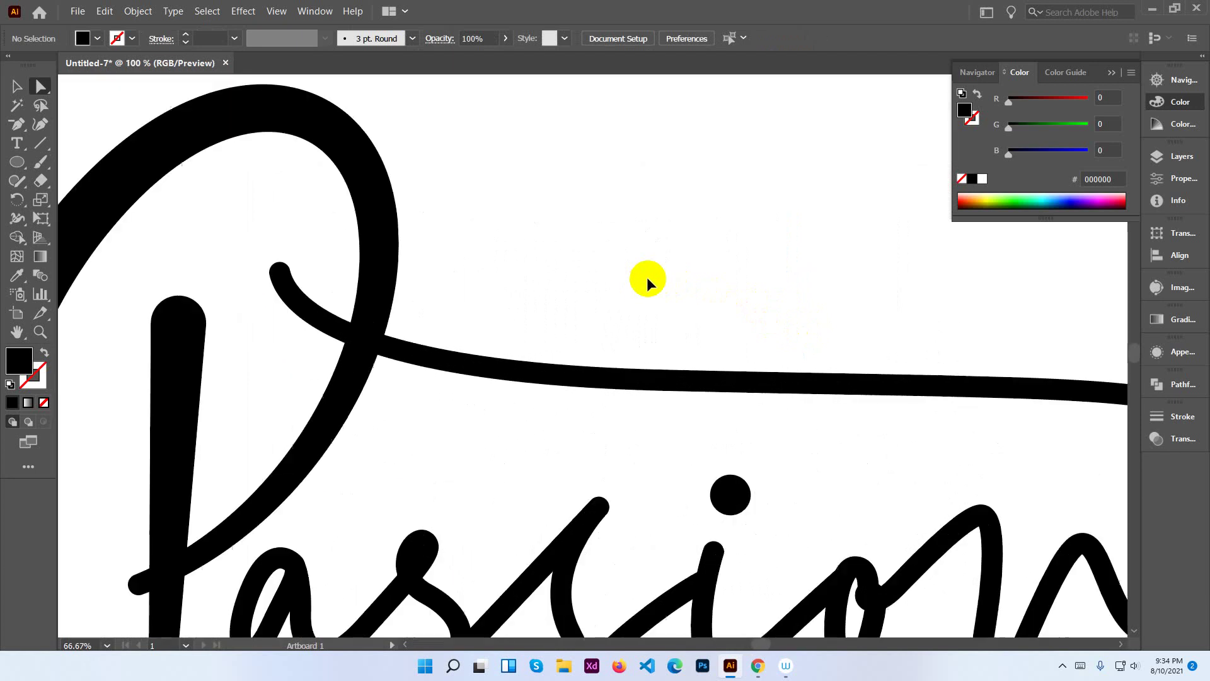
left_click_drag(501, 315, 702, 303)
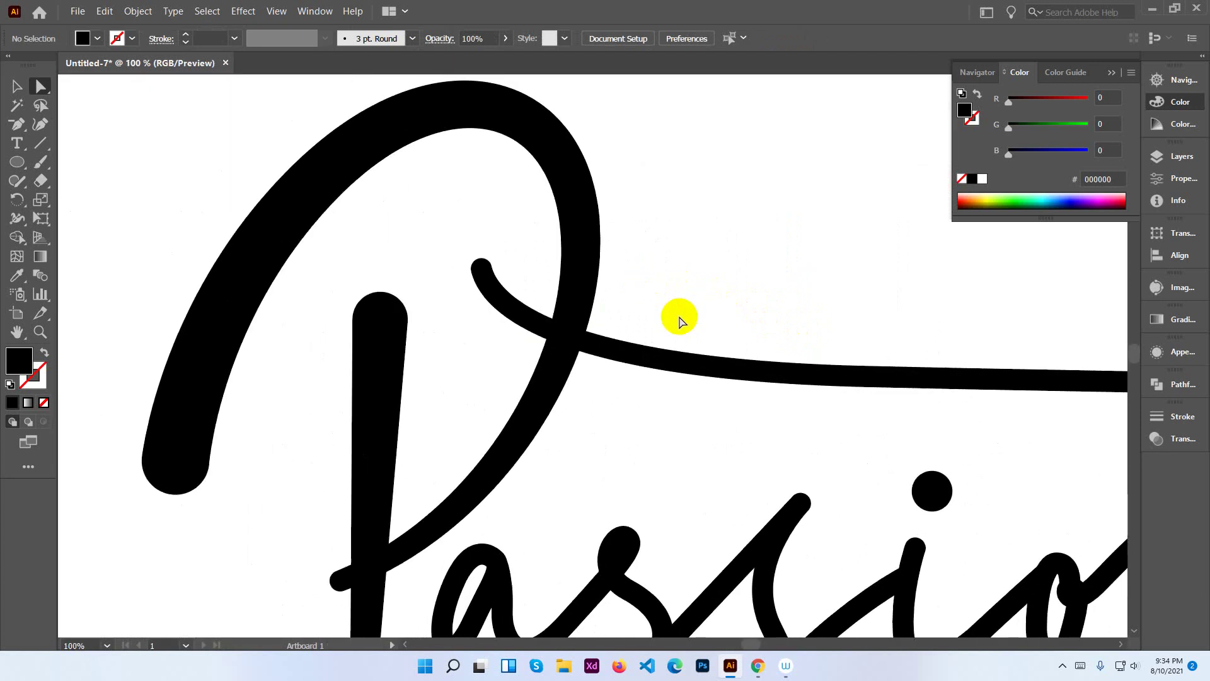
left_click(581, 343)
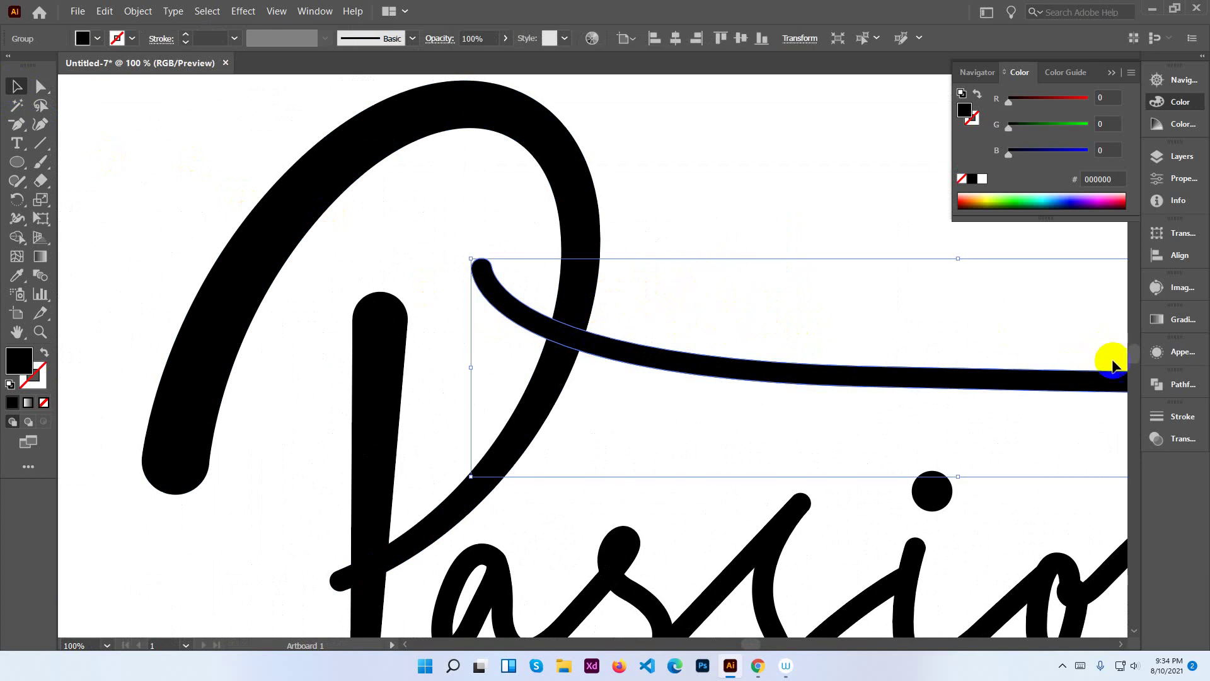
left_click(1160, 201)
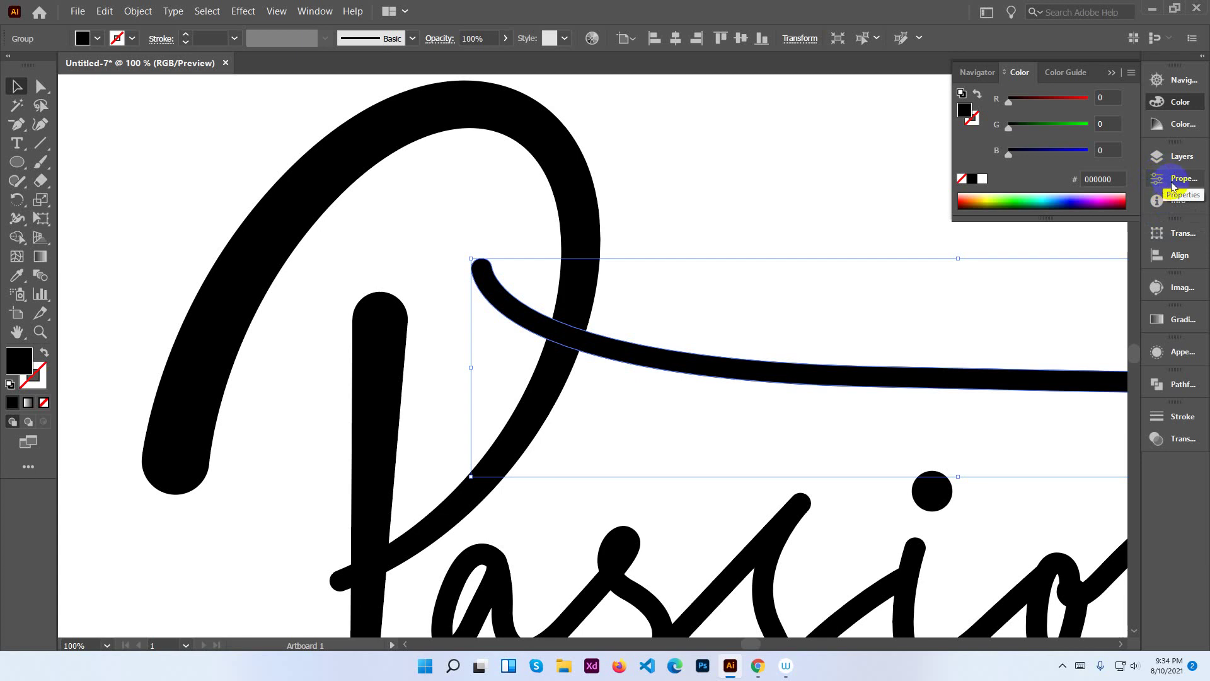
left_click(1160, 179)
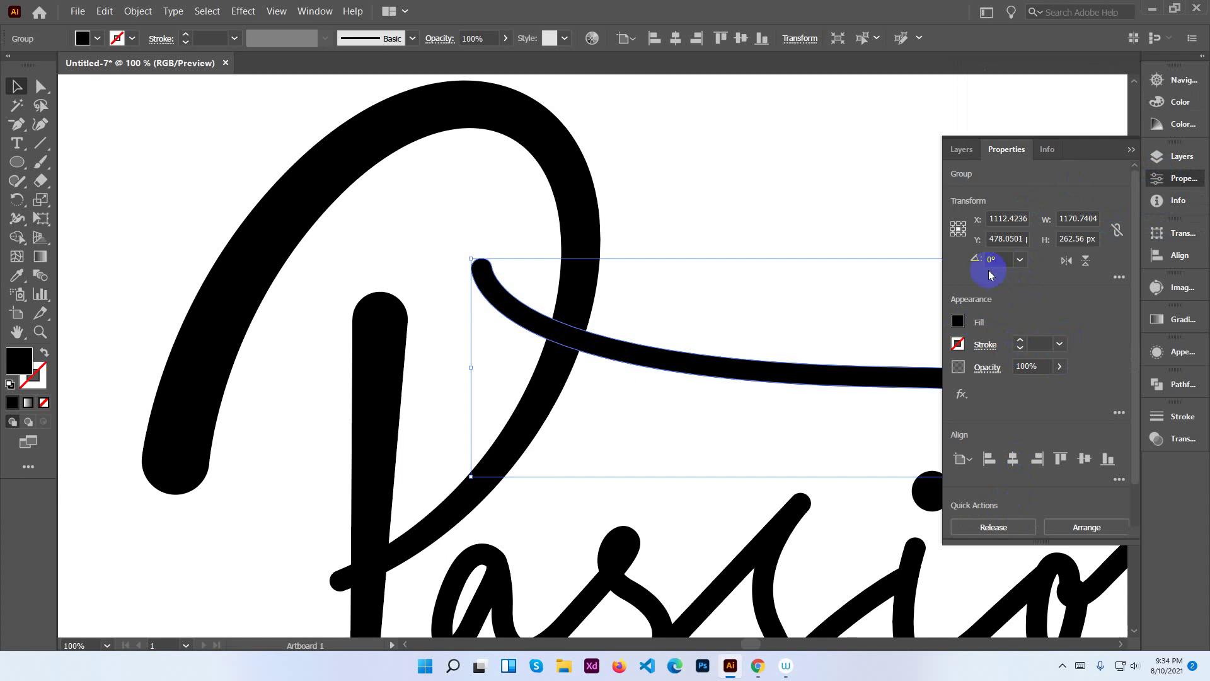
left_click(312, 14)
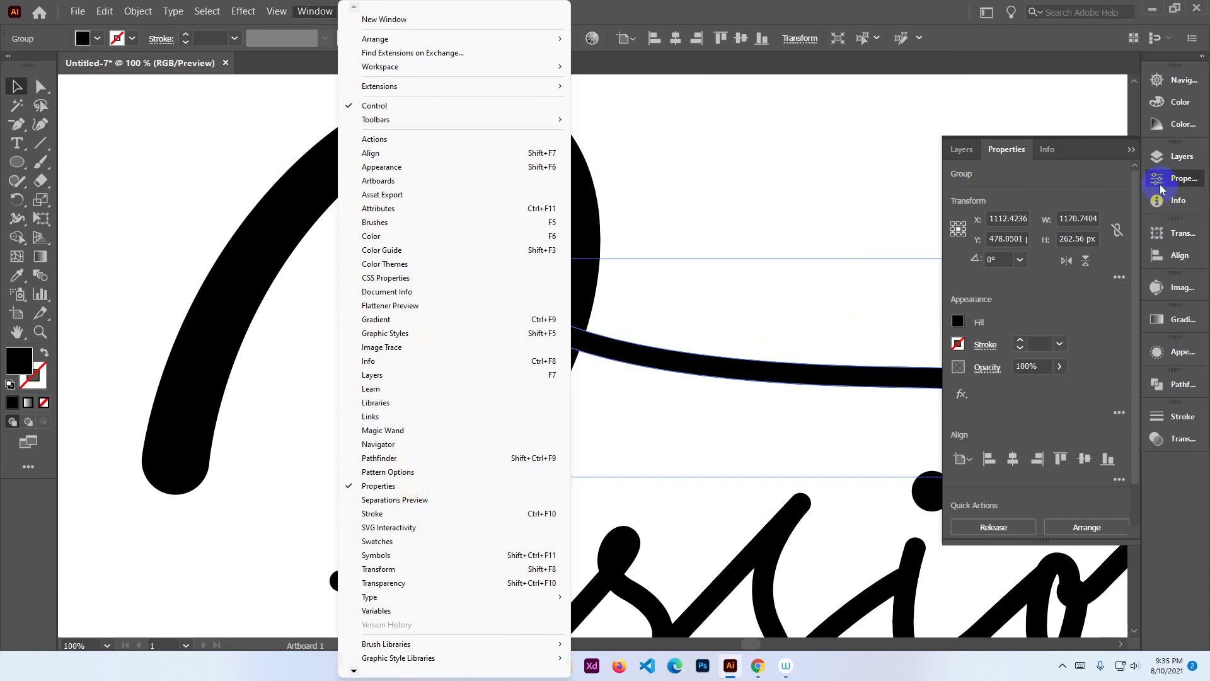
left_click_drag(1175, 183, 1082, 174)
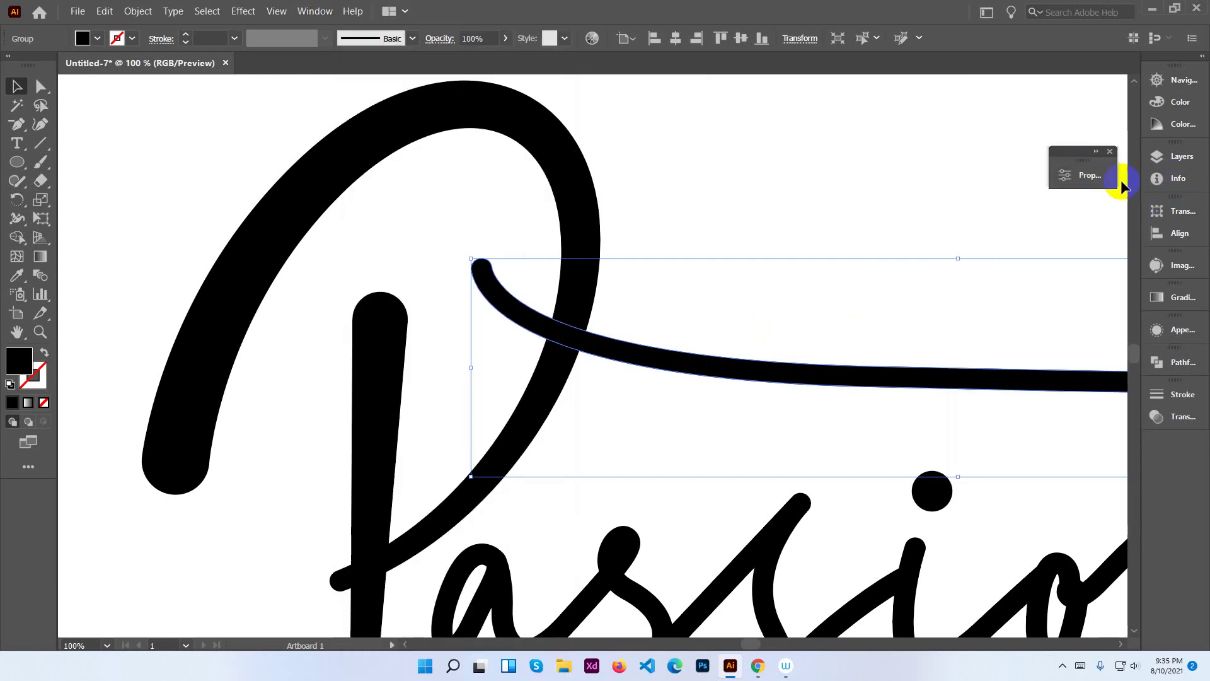
left_click(1111, 153)
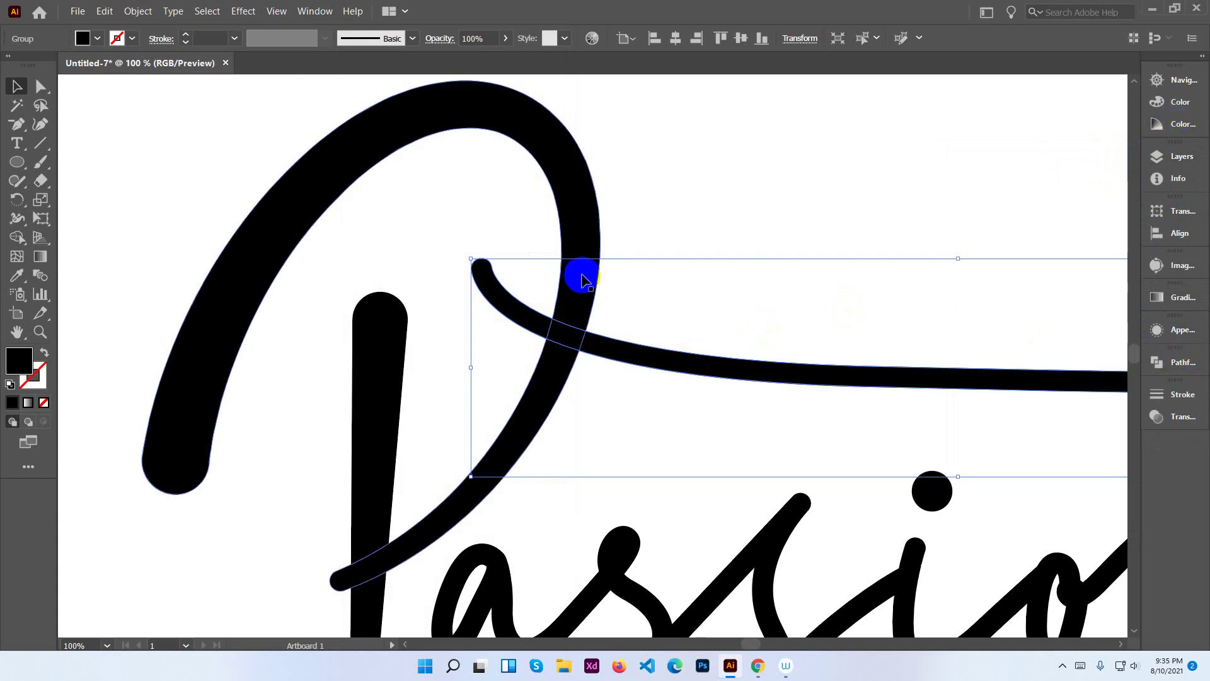
left_click(313, 15)
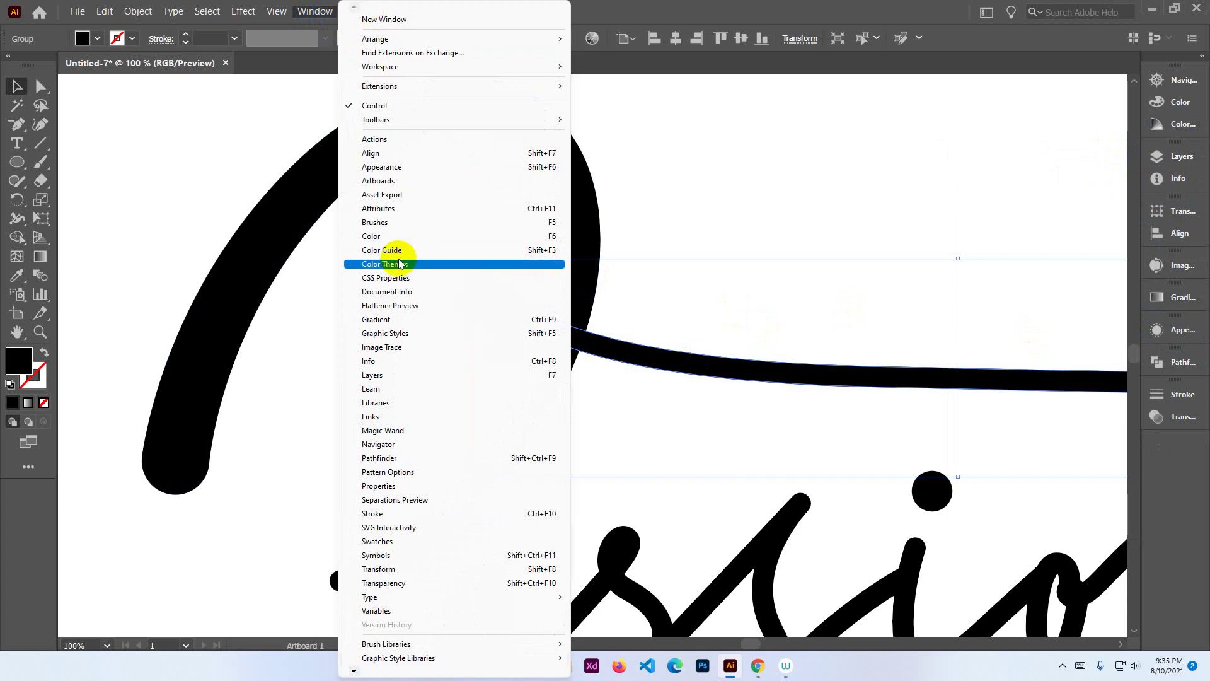
left_click(402, 486)
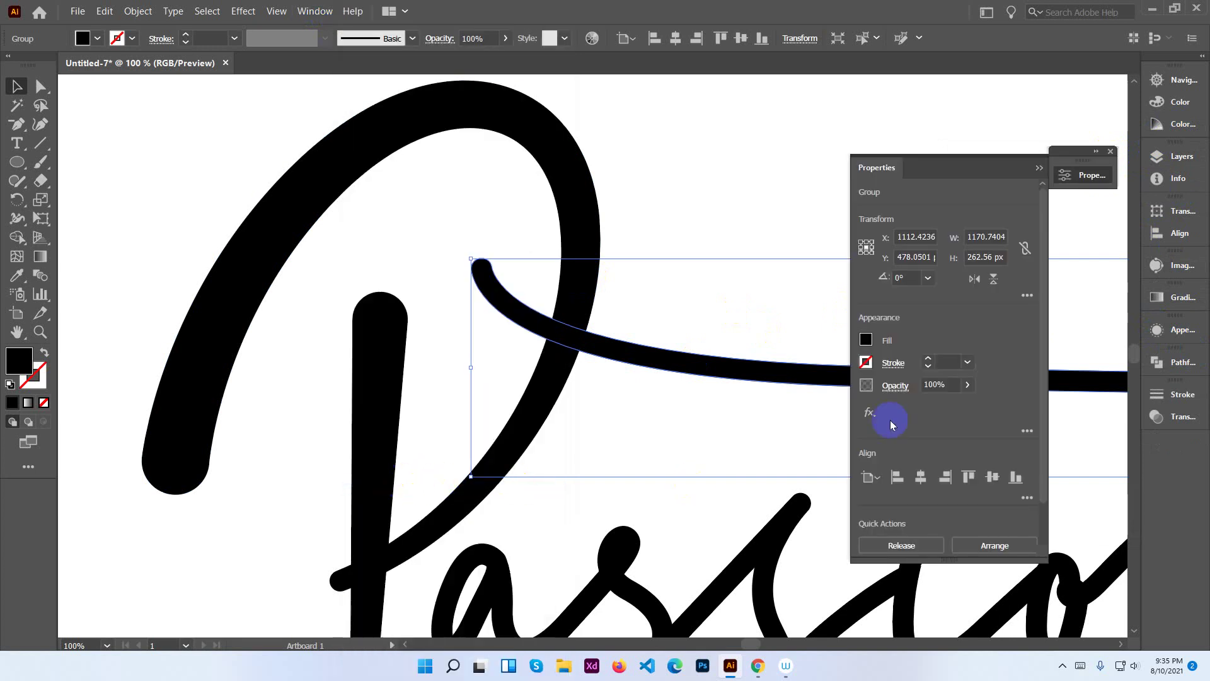
left_click(1085, 165)
left_click_drag(1087, 165, 1170, 181)
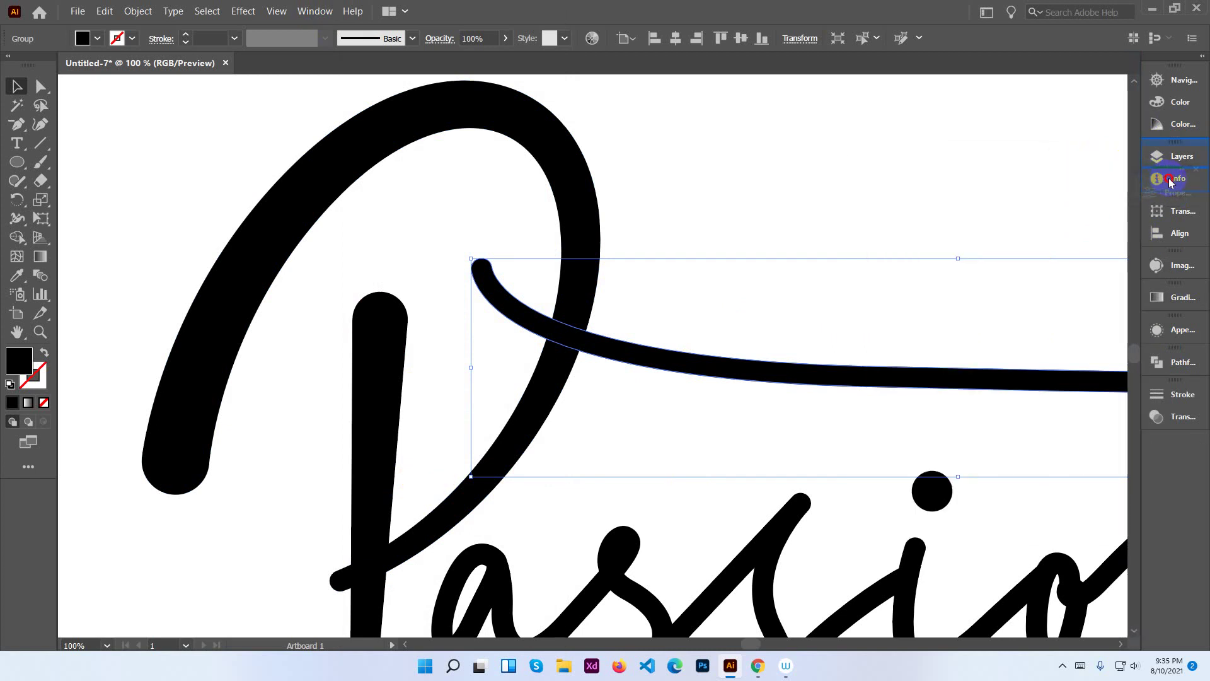
left_click_drag(1169, 177, 1173, 152)
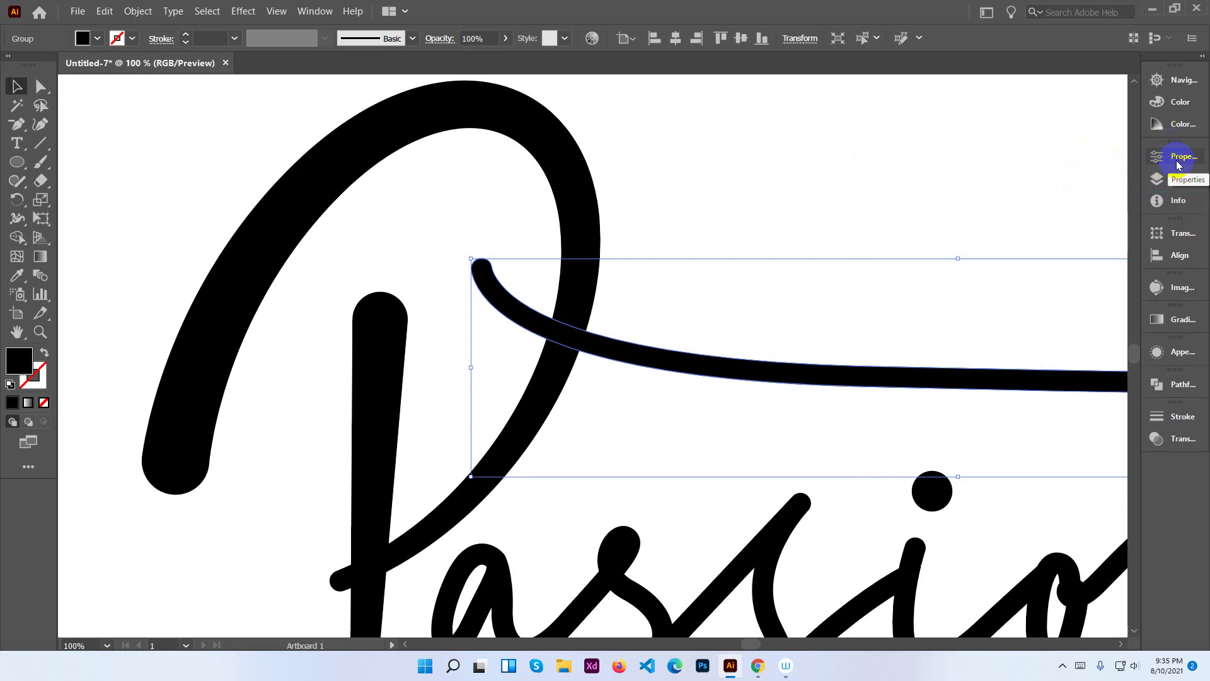
left_click(1178, 163)
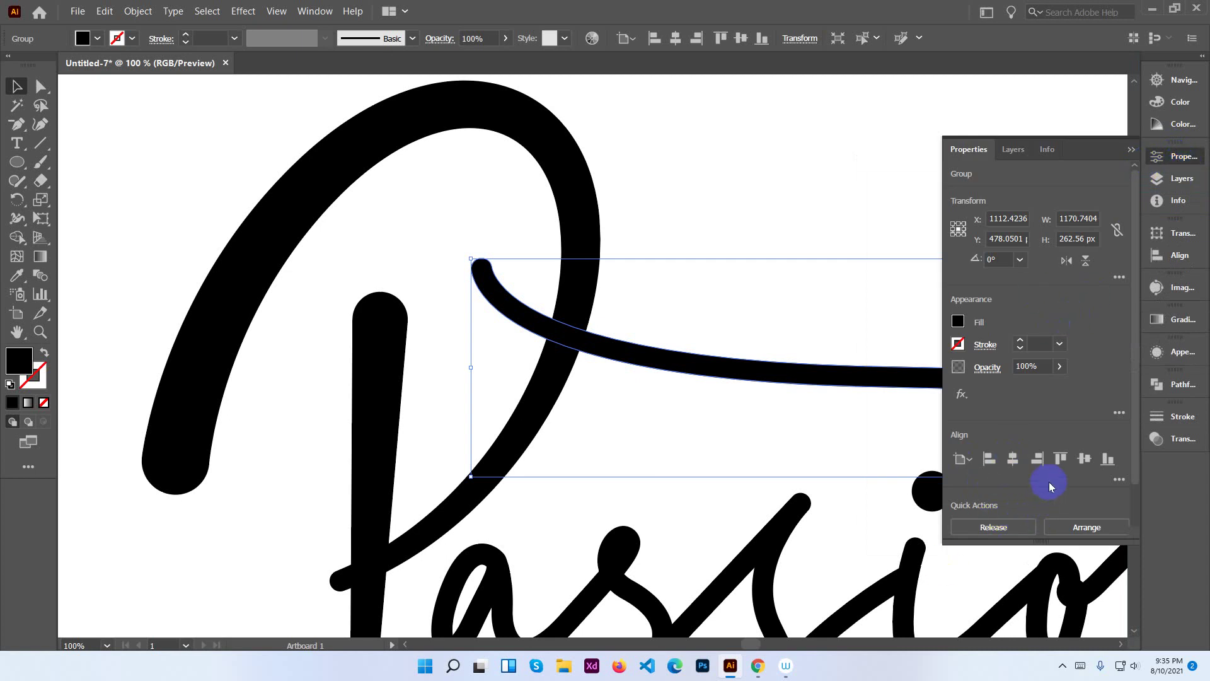
left_click_drag(1132, 448, 1134, 501)
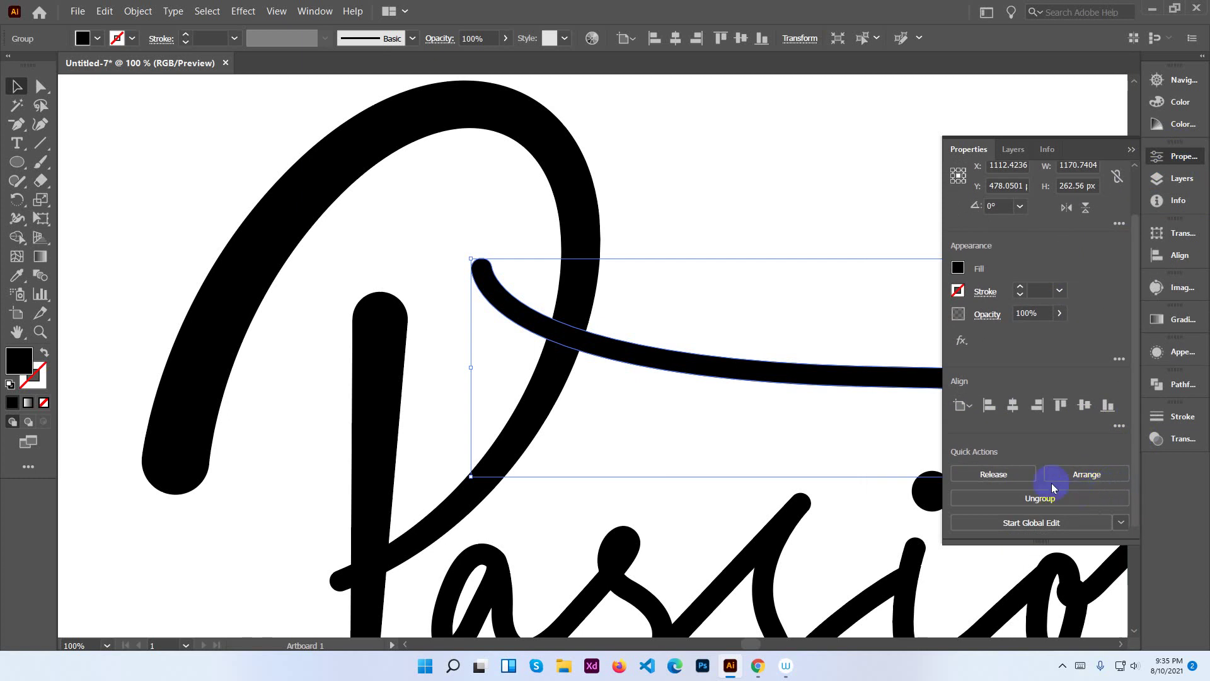
right_click(725, 367)
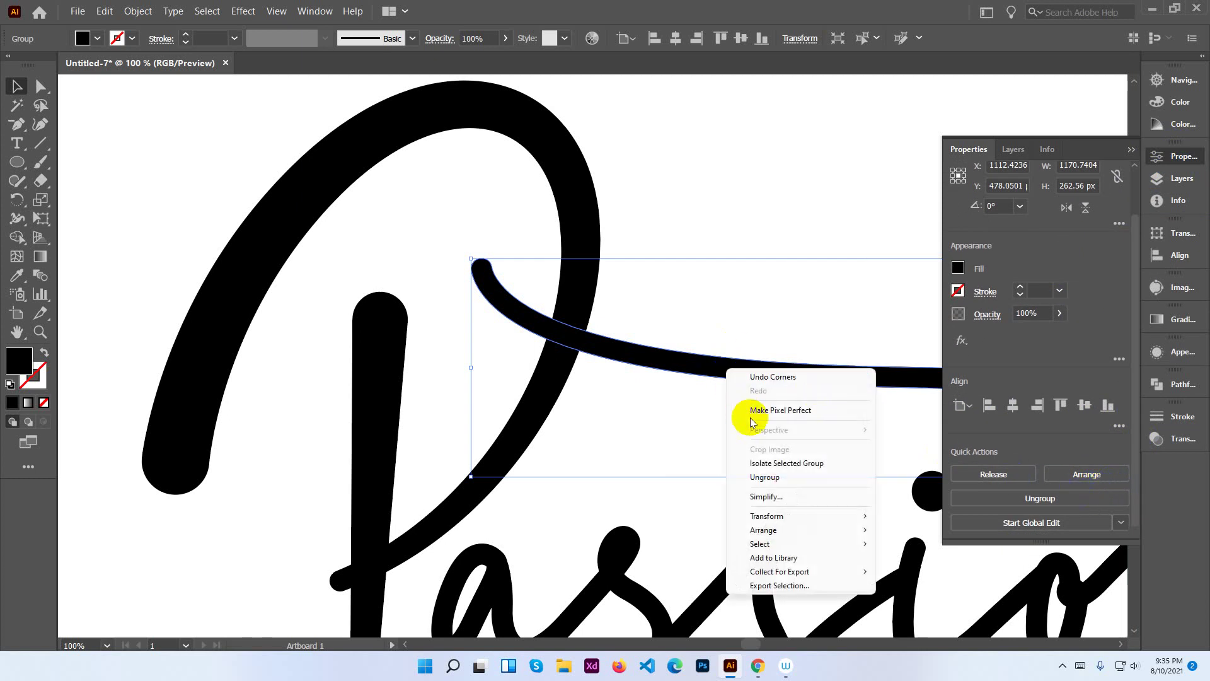
left_click(759, 478)
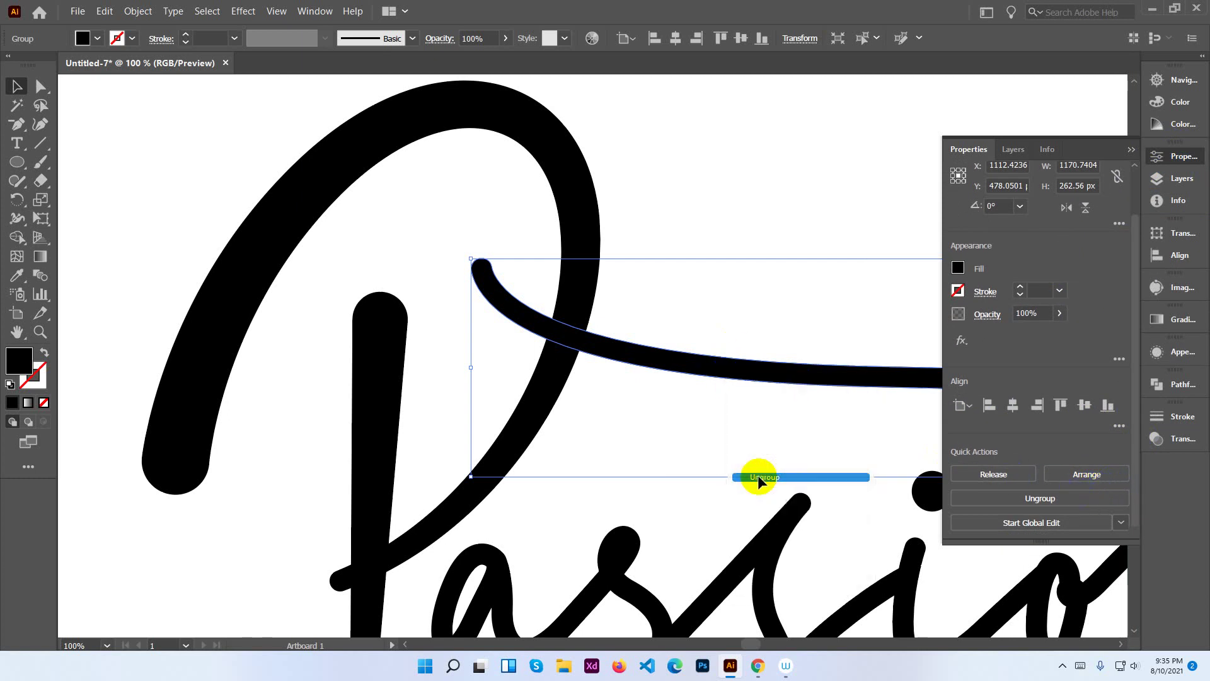
left_click(754, 436)
left_click(751, 378)
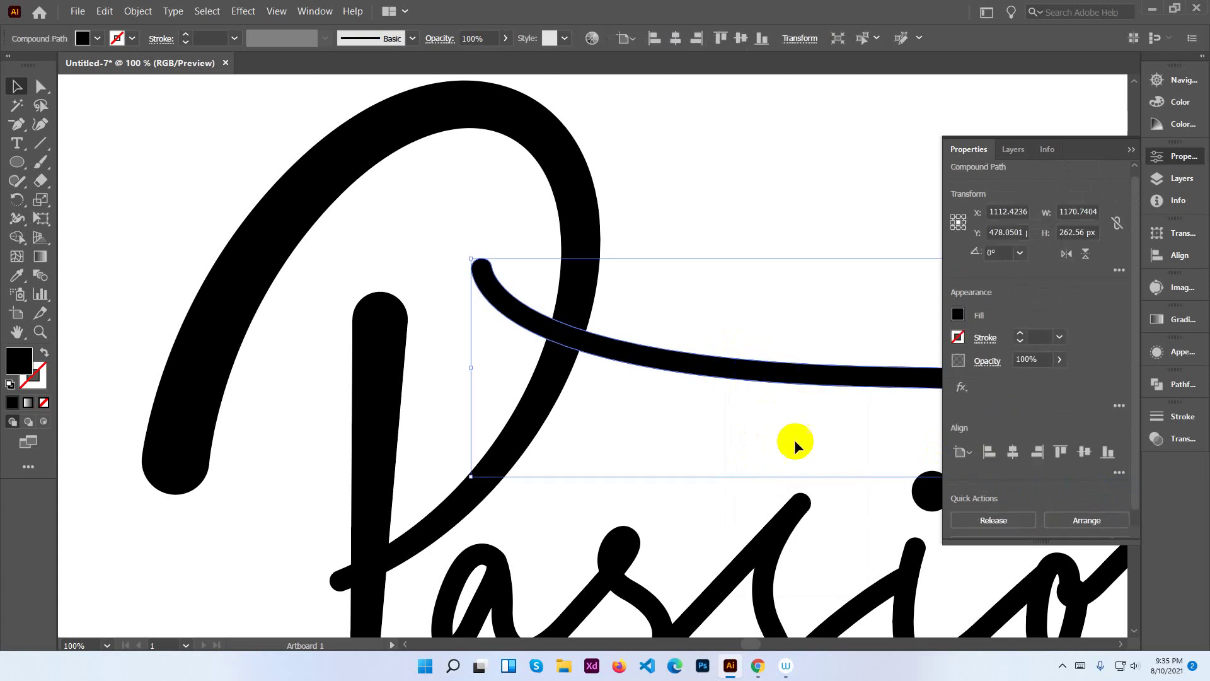
right_click(846, 384)
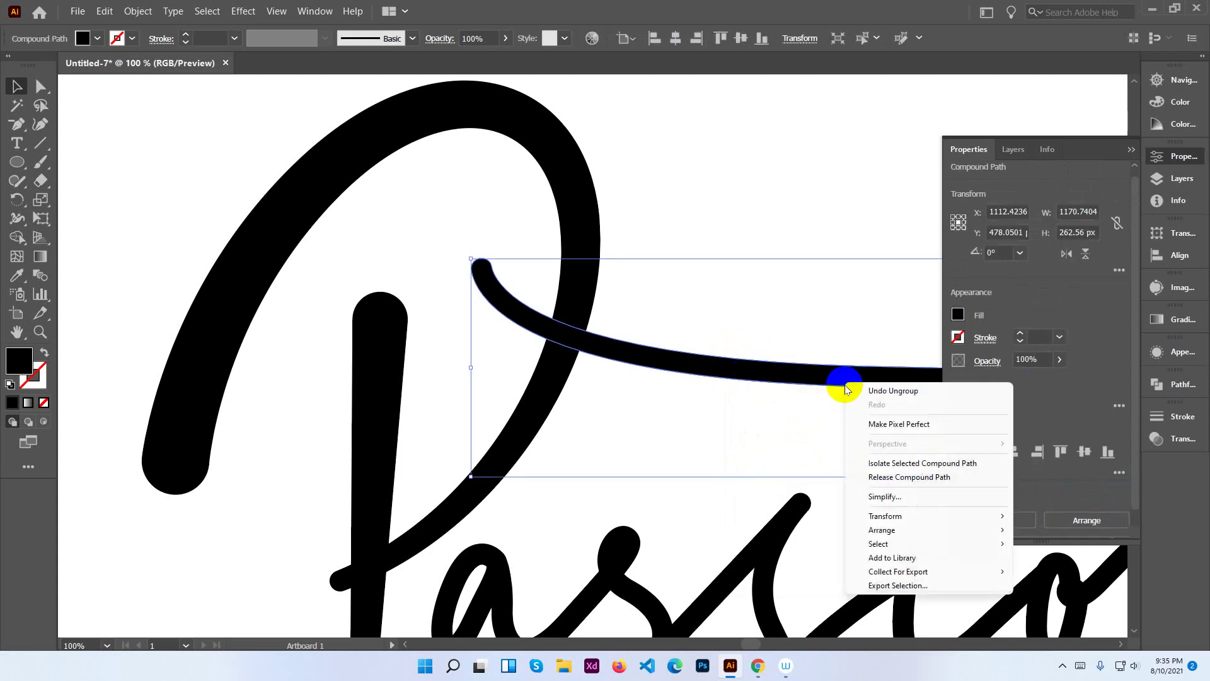
left_click(810, 343)
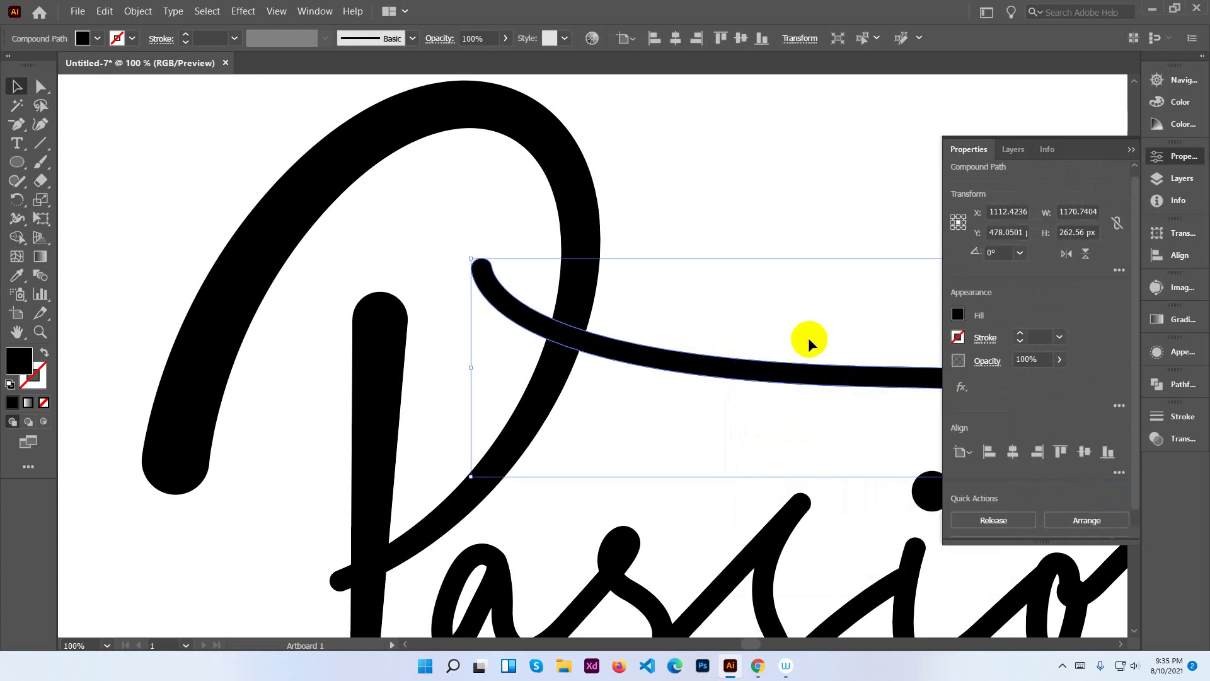
left_click(805, 379)
left_click_drag(1132, 386, 1133, 432)
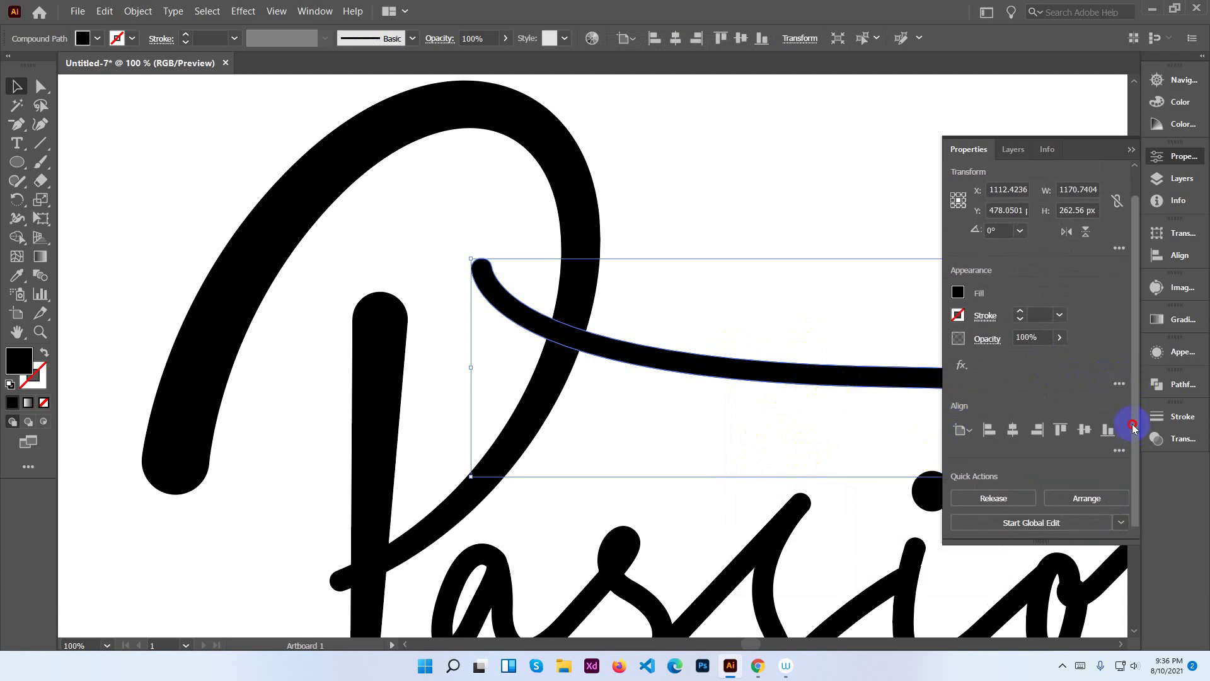
left_click_drag(1132, 424, 1136, 360)
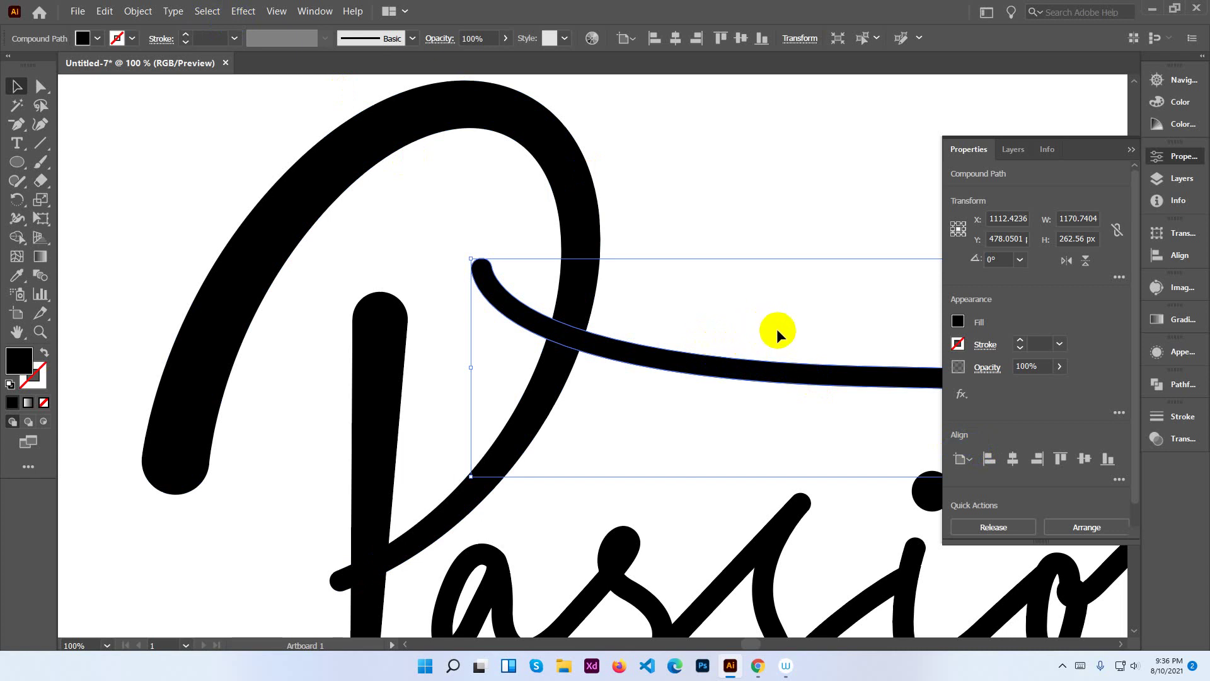
left_click(817, 373)
left_click(785, 308)
mouse_move(832, 308)
left_mouse_down()
mouse_move(532, 289)
mouse_move(549, 308)
mouse_move(585, 314)
mouse_move(859, 319)
left_mouse_up()
left_click_drag(566, 298, 805, 296)
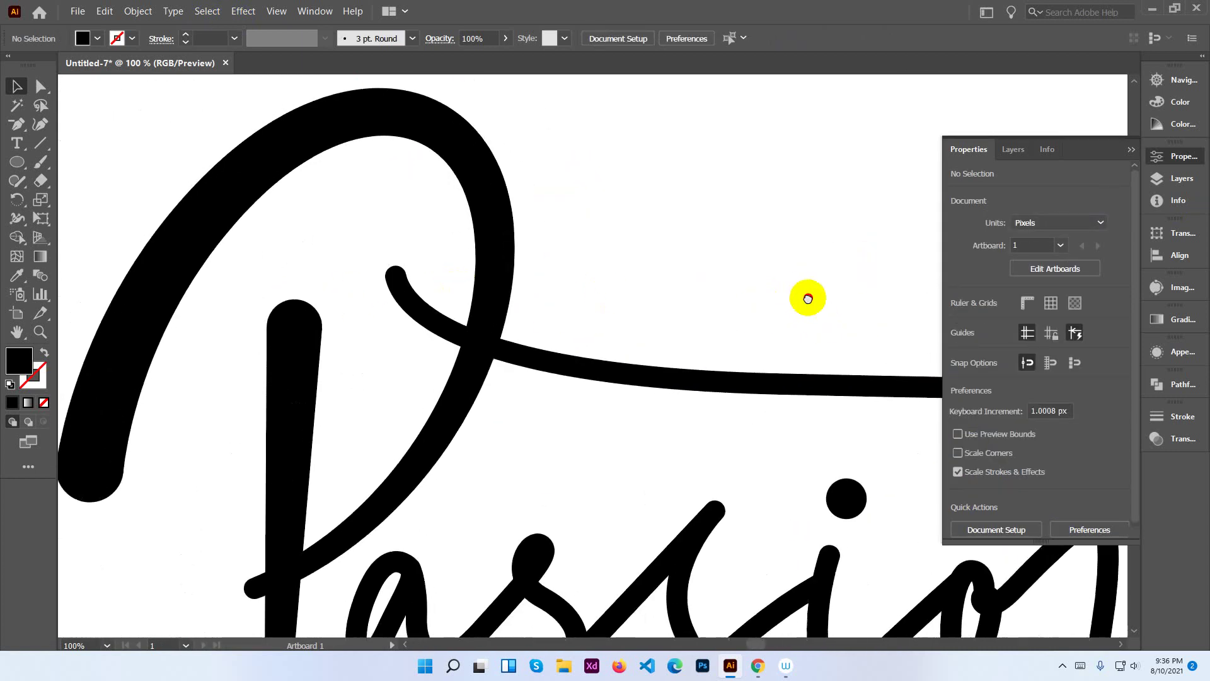
left_click_drag(709, 301, 781, 291)
left_click(695, 346)
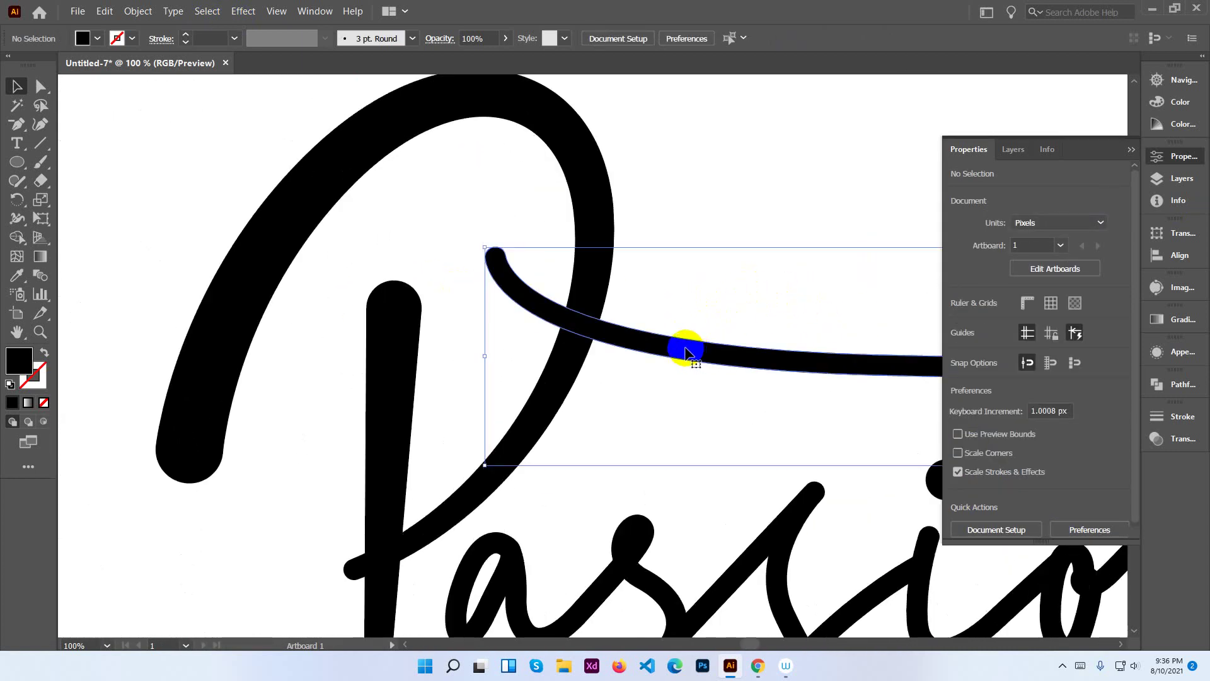
Apply a 20 px Offset Path with miter joins to the long top swash.
left_click(138, 12)
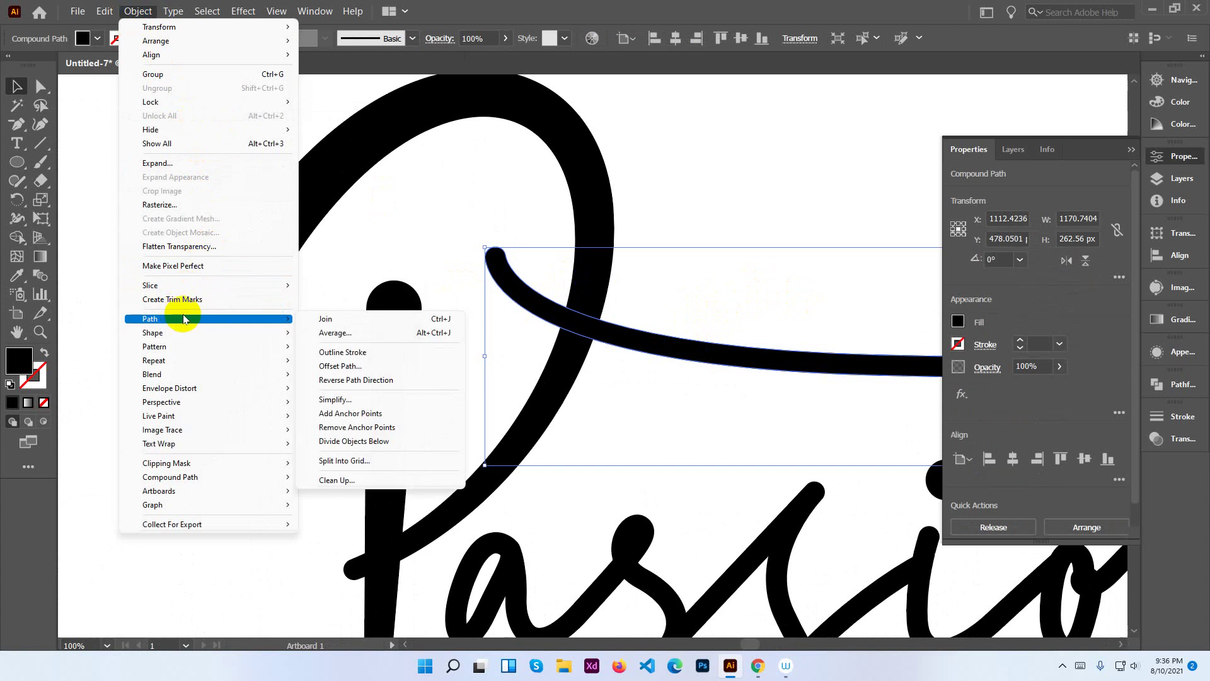
mouse_move(152, 319)
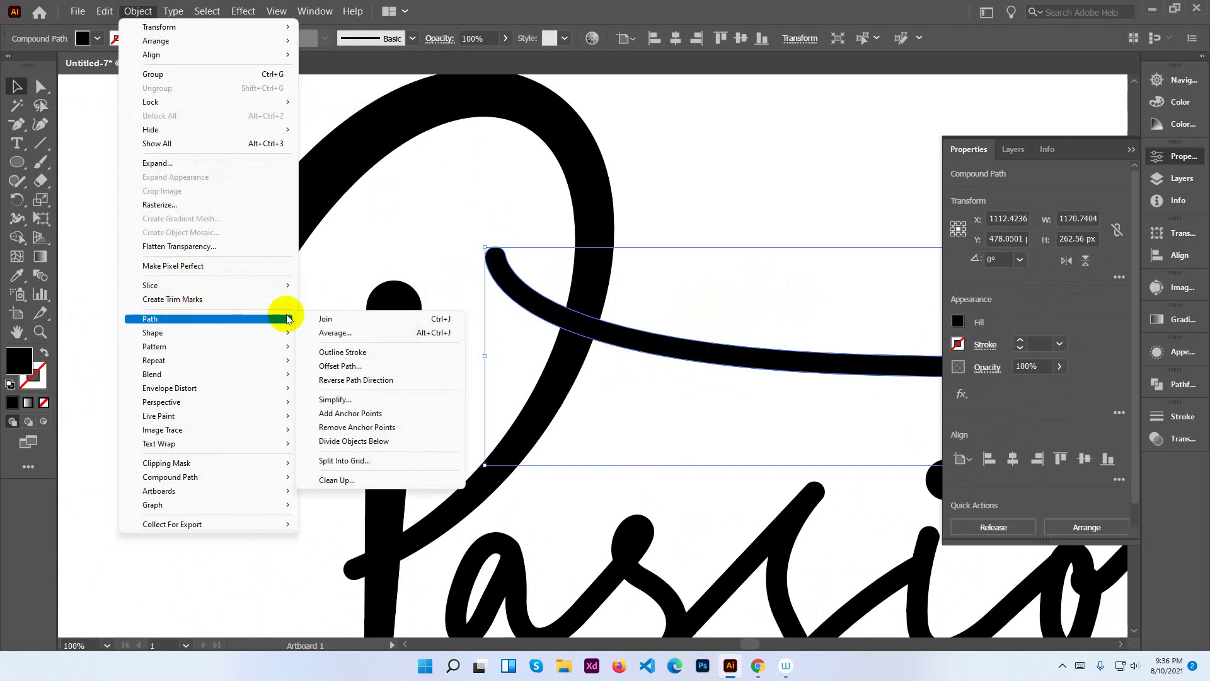
left_click(368, 370)
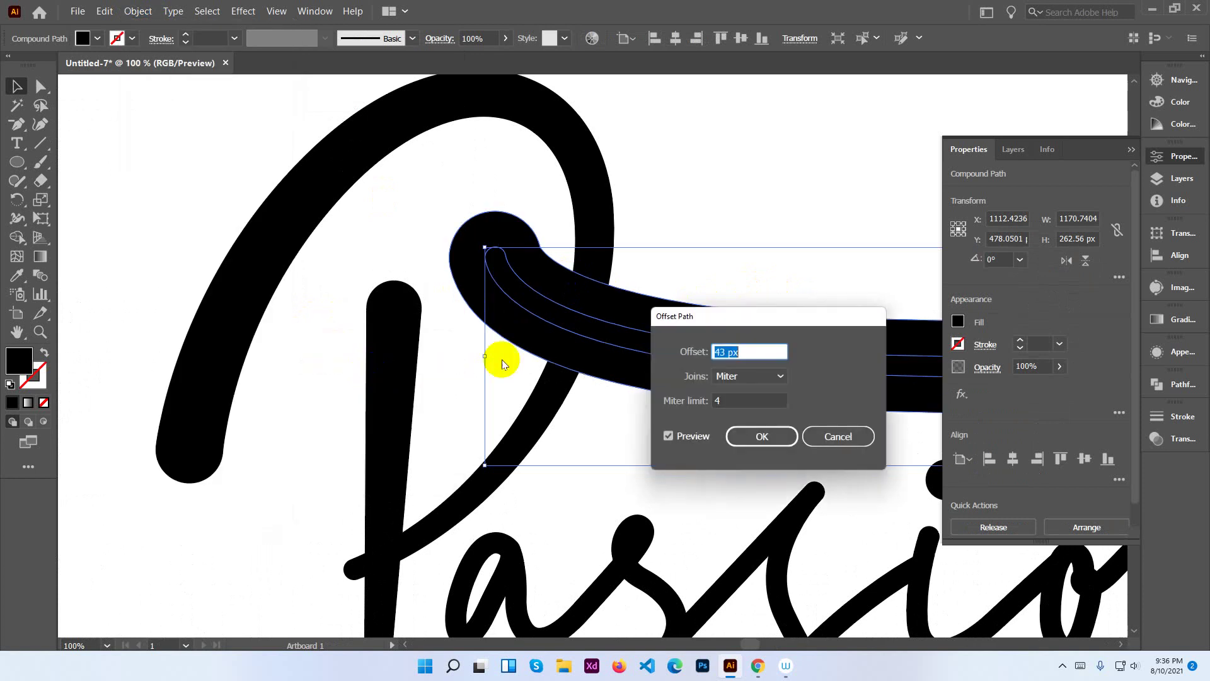
left_click_drag(757, 321, 255, 353)
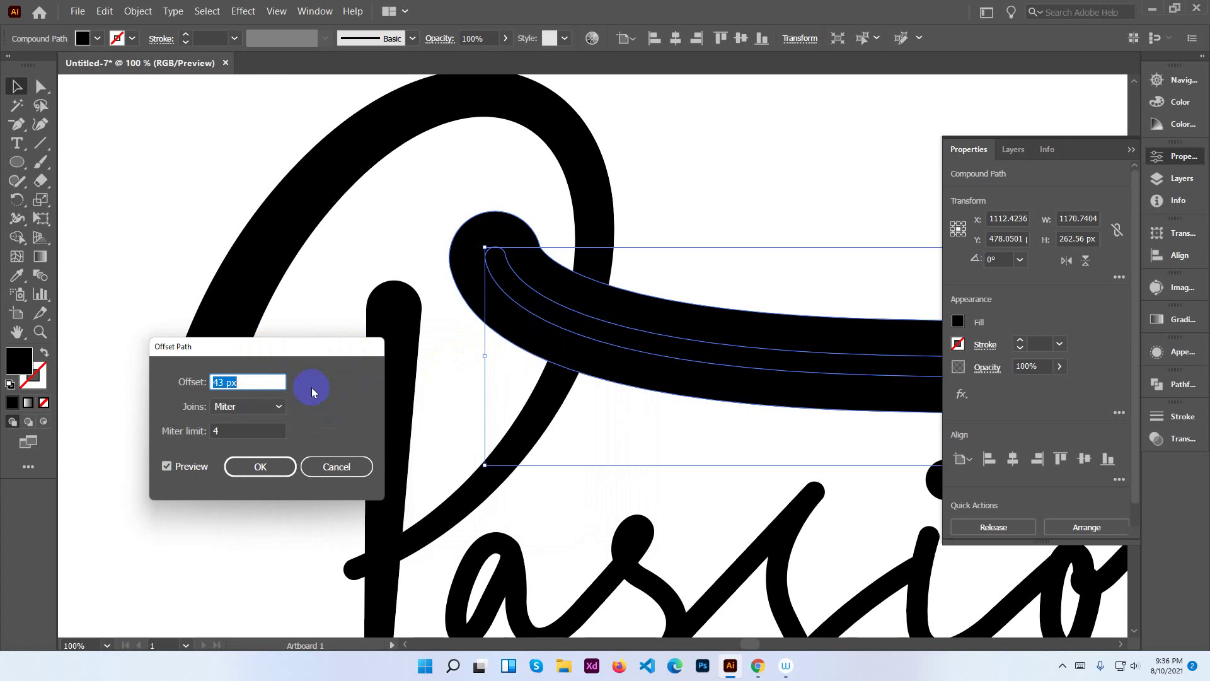
left_click(256, 383)
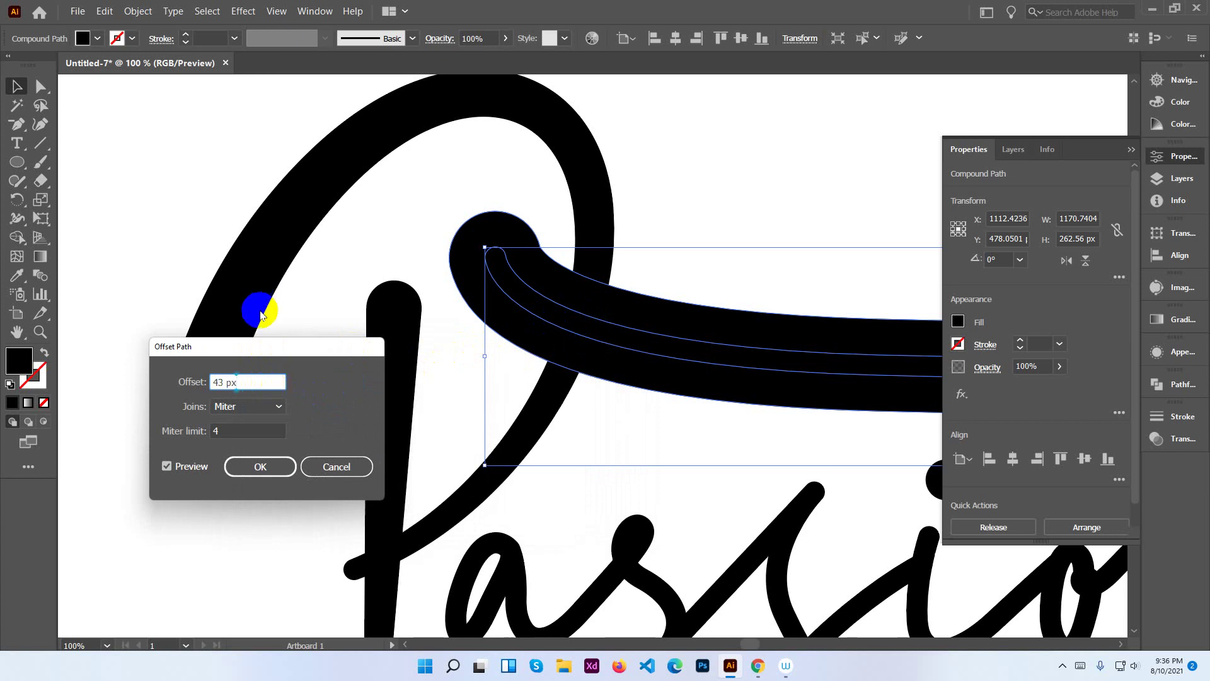
left_click(263, 377)
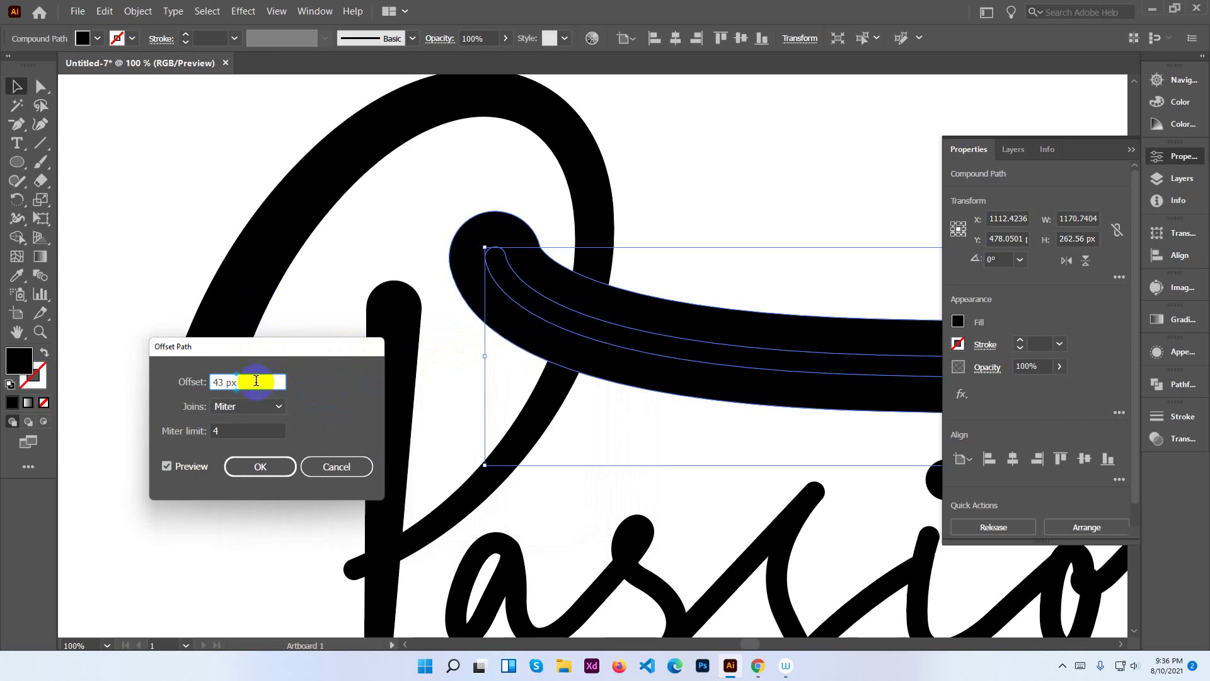
double_click(237, 380)
key("Down")
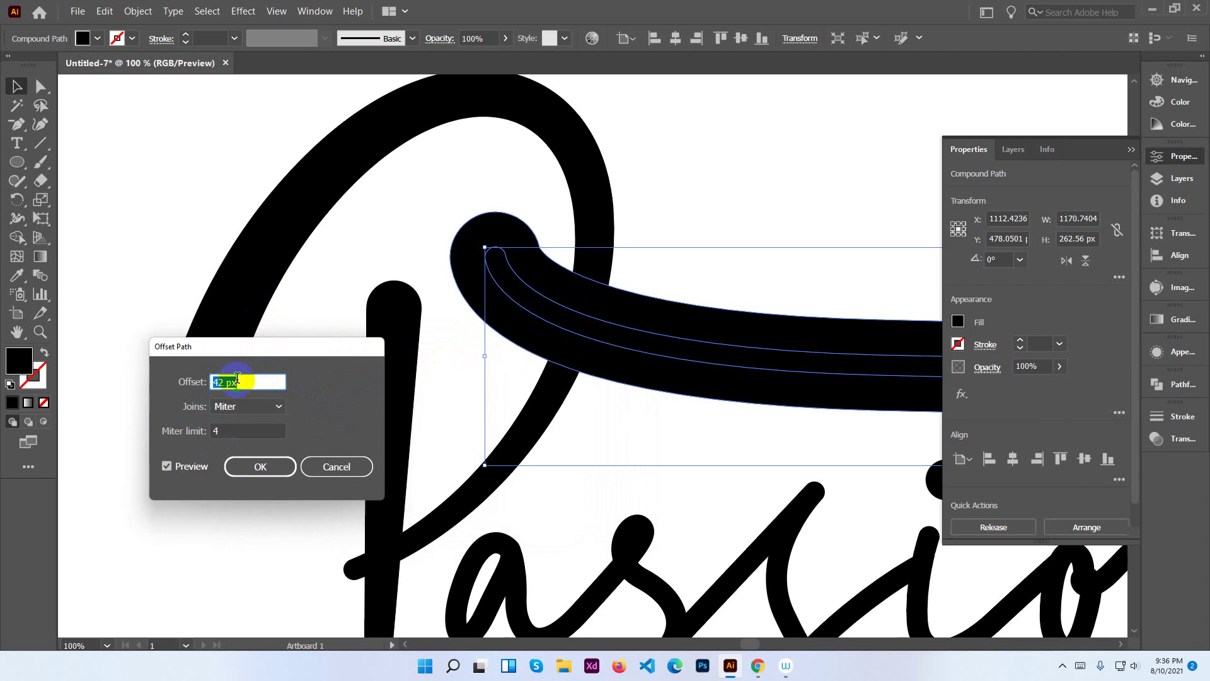
key("Down")
key("Down")
key("Down")
key("Down")
key("Down")
key("Down")
key("Down")
key("Down")
key("Down")
key("Down")
key("Down")
key("Down")
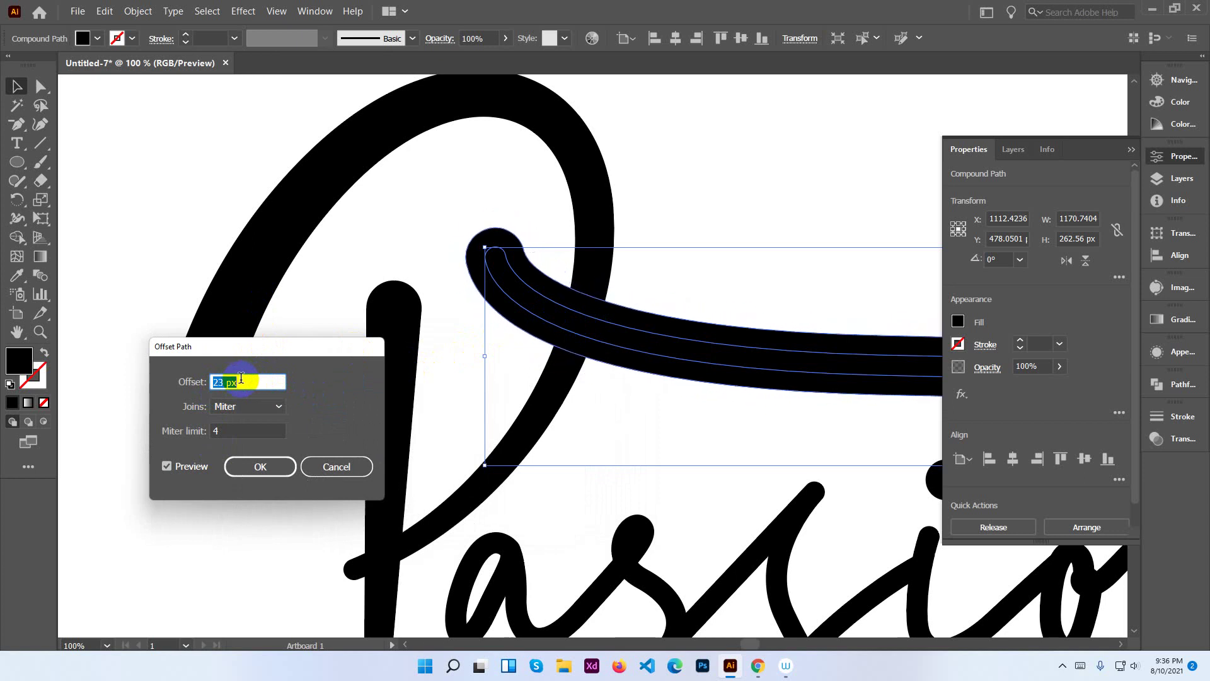
key("Down")
key("Down")
key("Down")
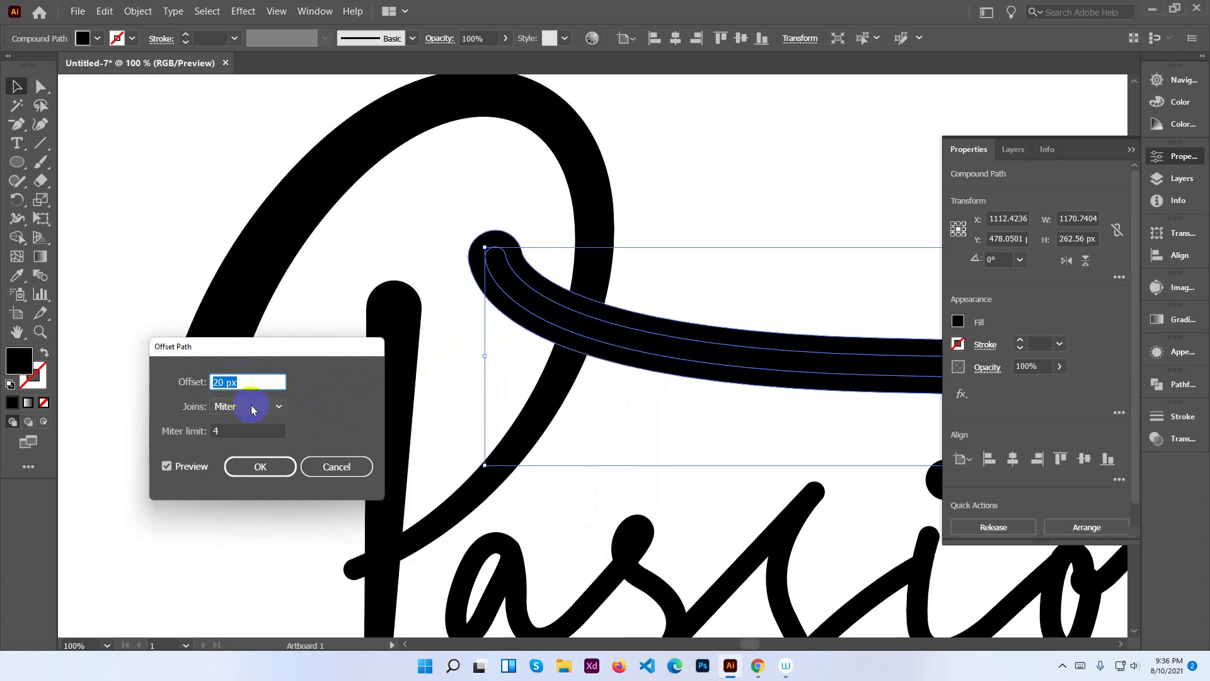
left_click(270, 466)
With Shape Builder, delete the overlap where the swash crosses the P, leaving a gap.
left_click(663, 286)
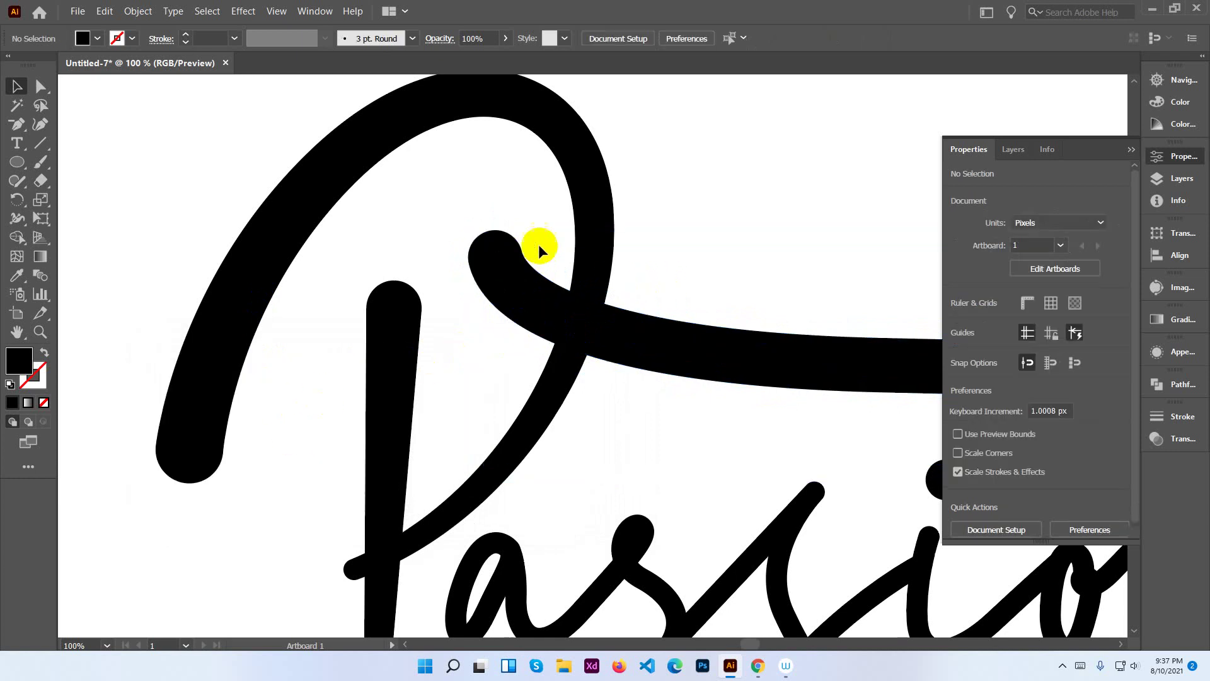
left_click(624, 360)
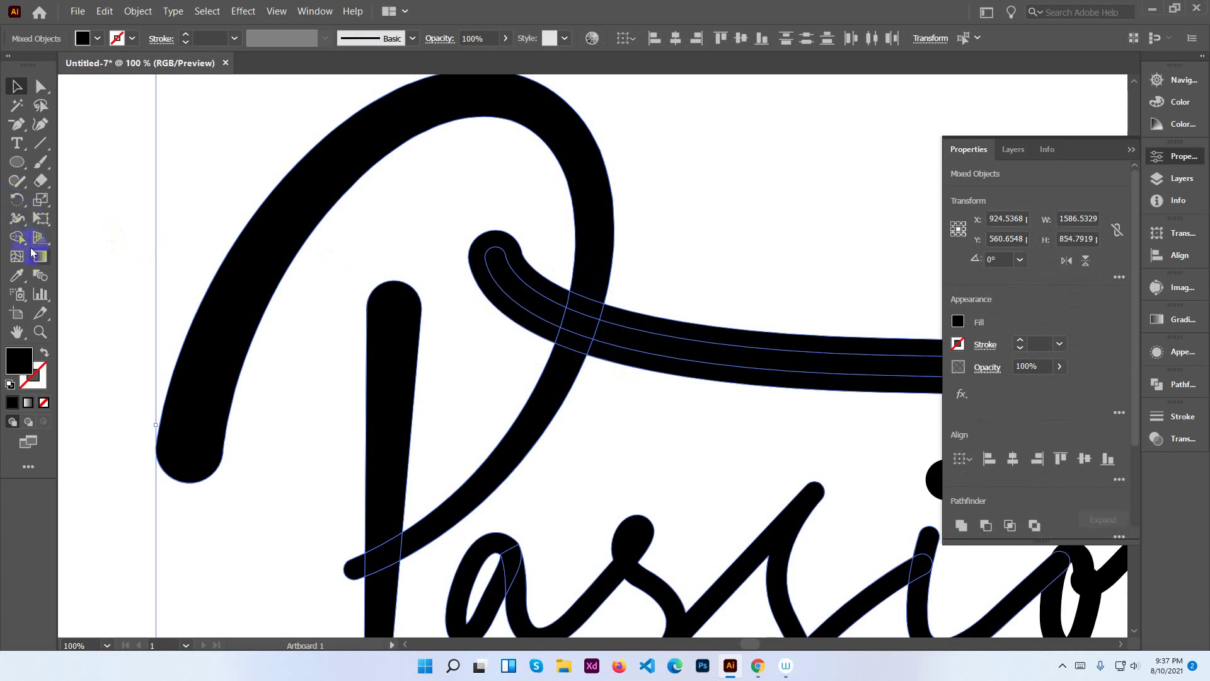
left_click(21, 238)
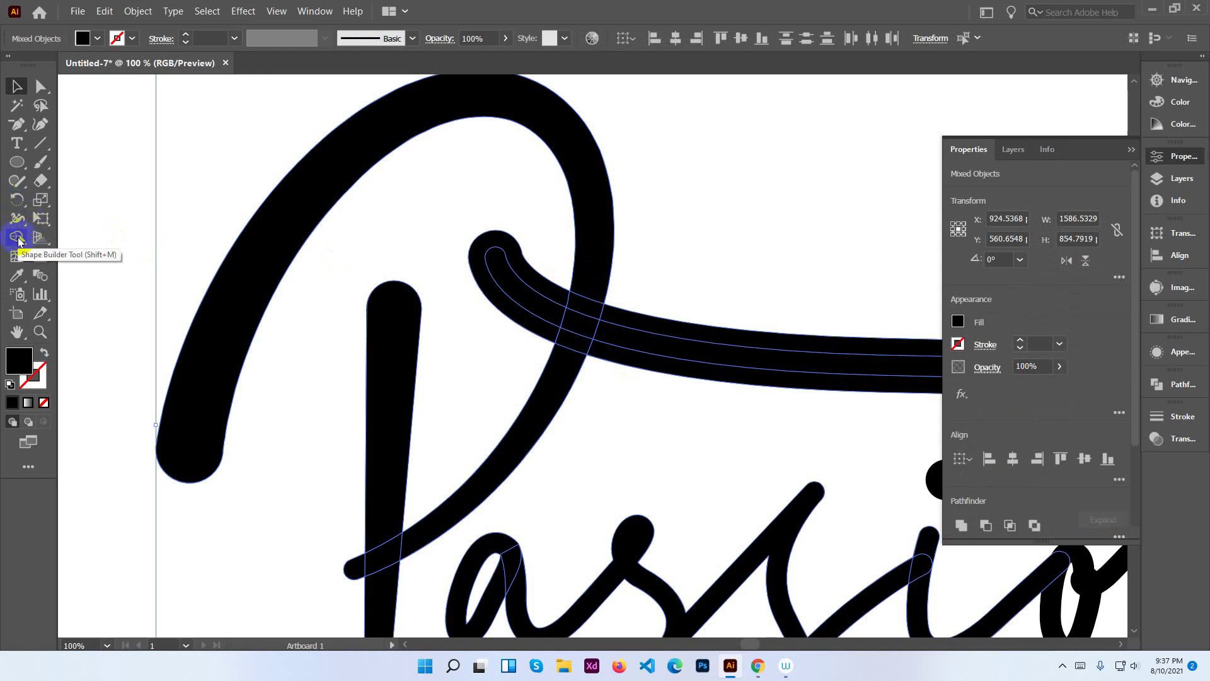
left_click(20, 239)
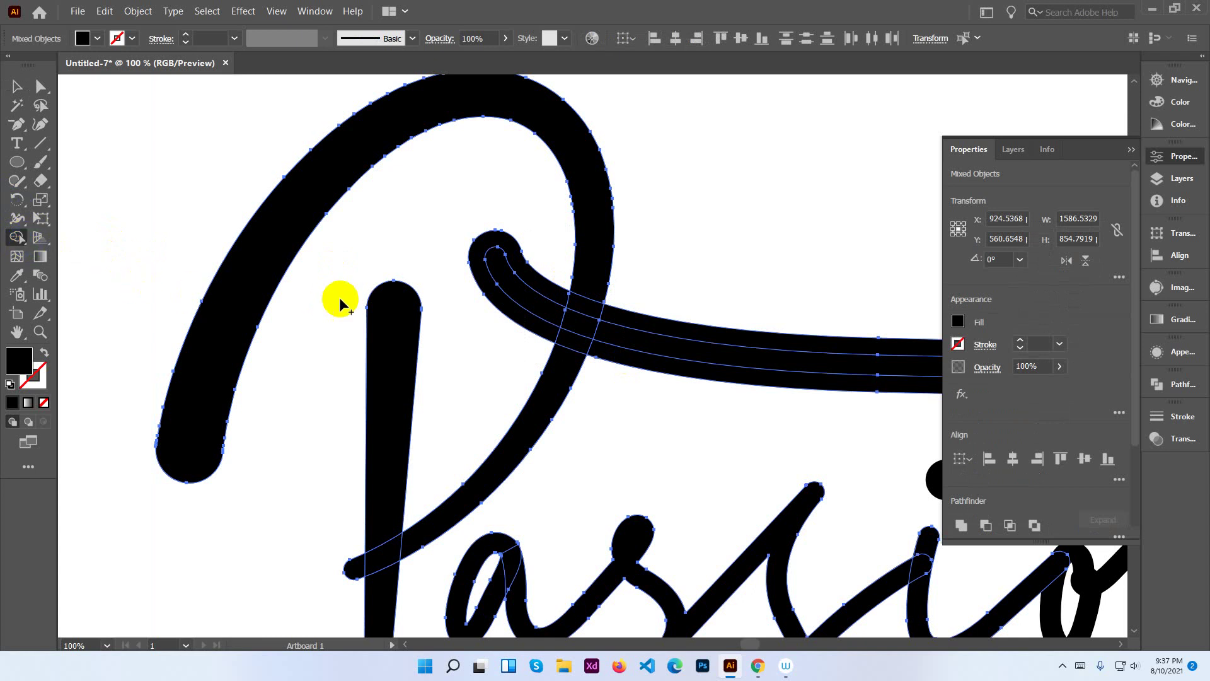
left_click(553, 342)
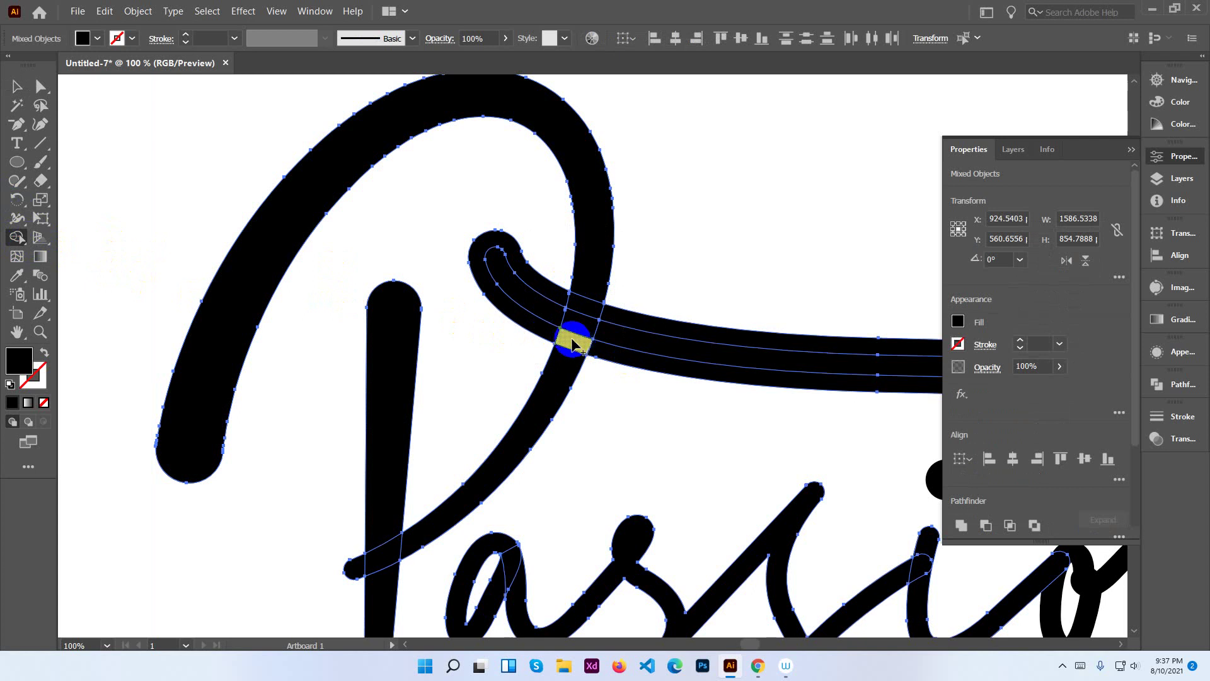
left_click(578, 345, "alt")
left_click(17, 87)
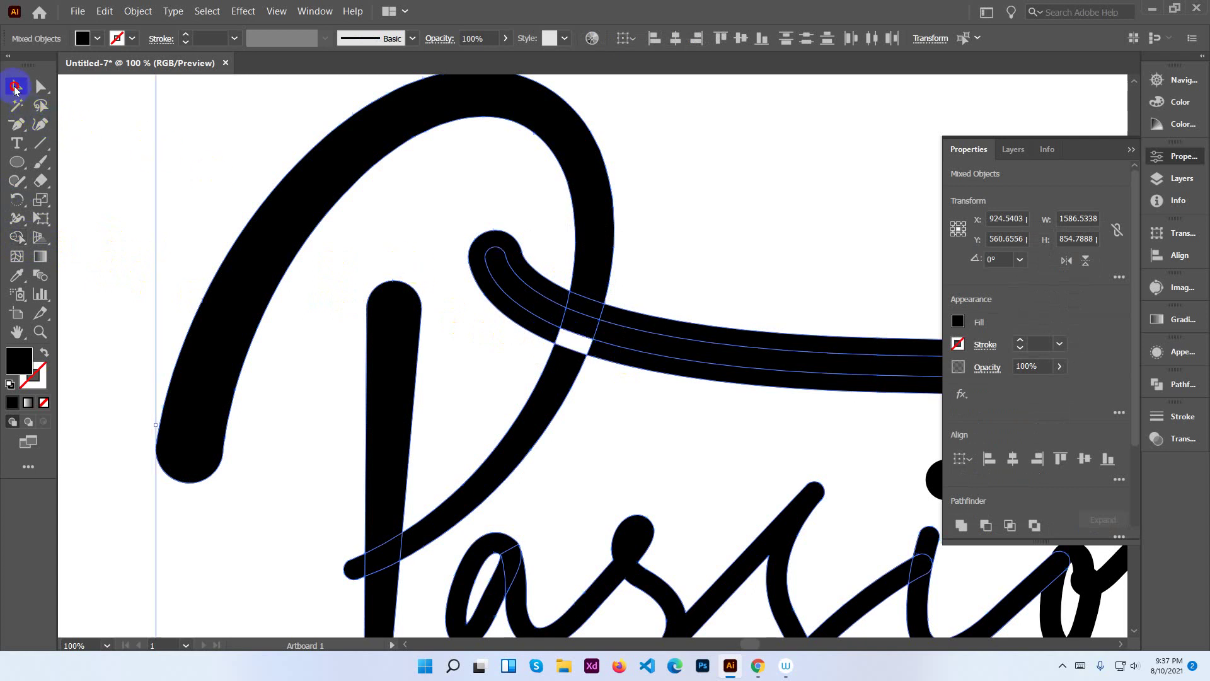
left_click(709, 296)
left_click(681, 323)
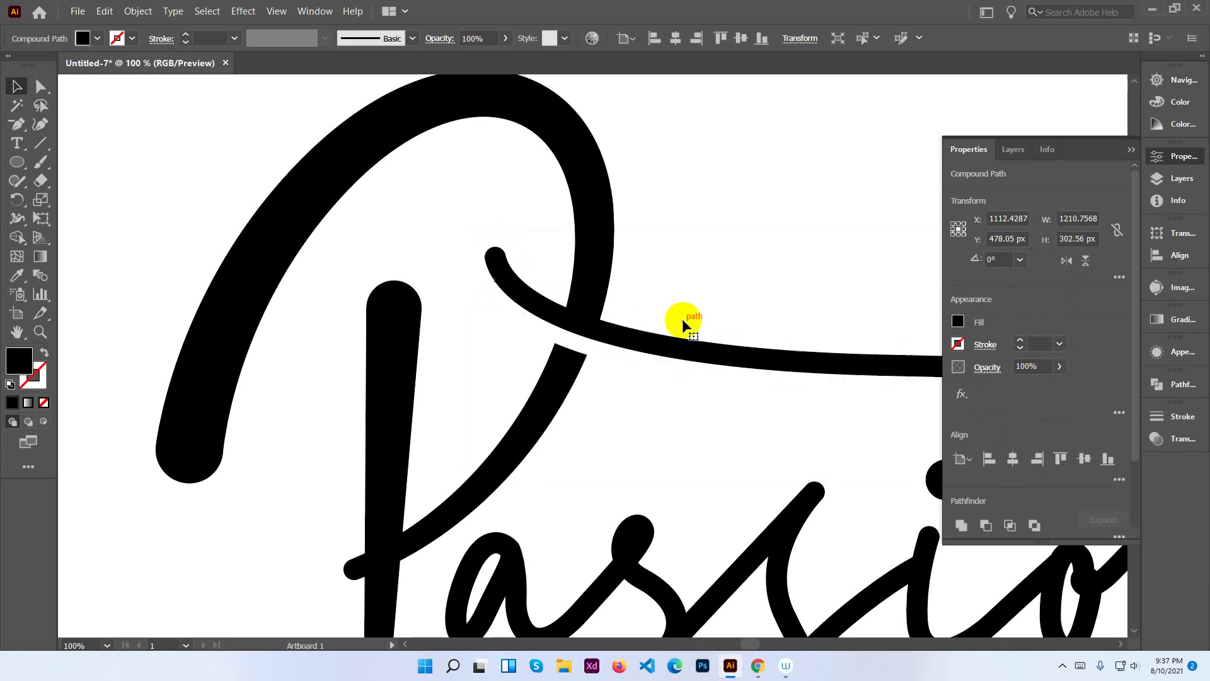
Ungroup the Passion lettering group.
key("ctrl+minus")
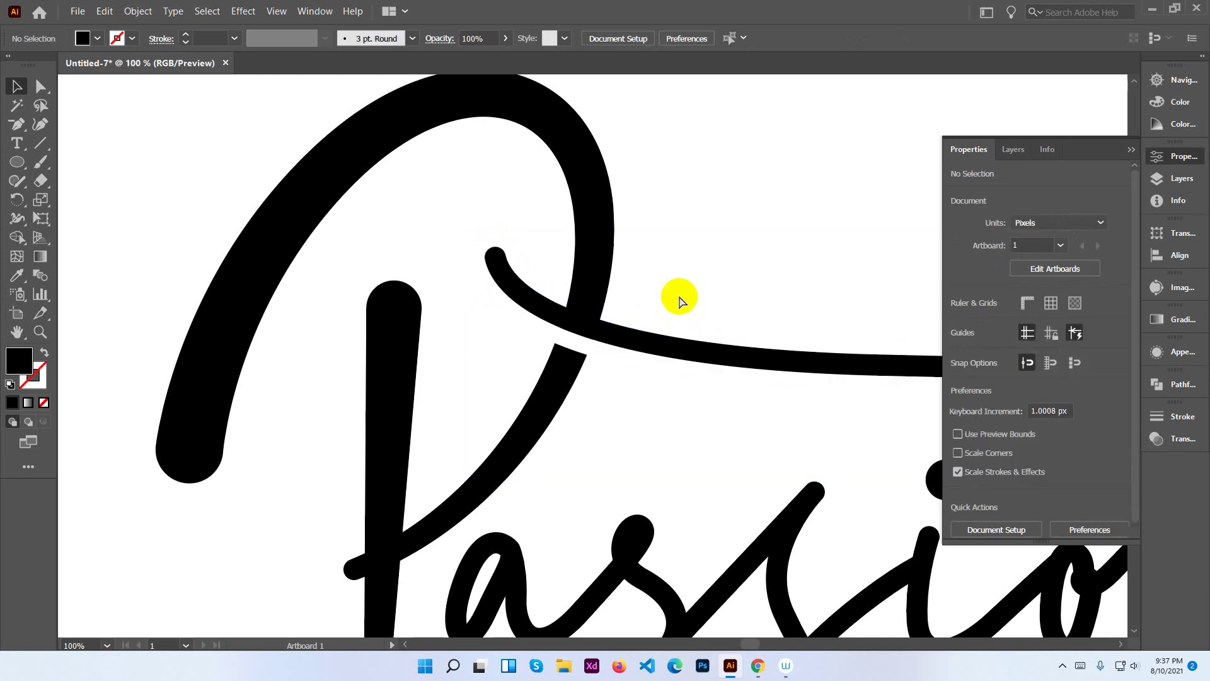
key("ctrl+minus")
key("ctrl+minus")
key("ctrl+minus")
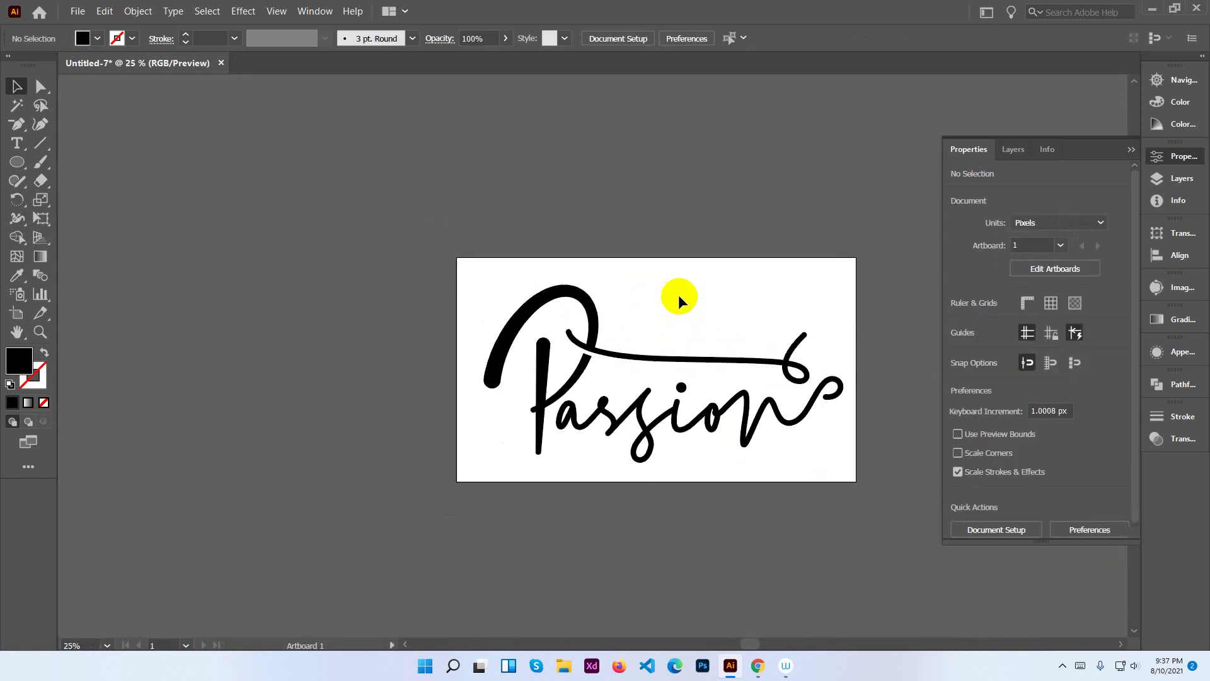
left_click_drag(674, 323, 618, 319)
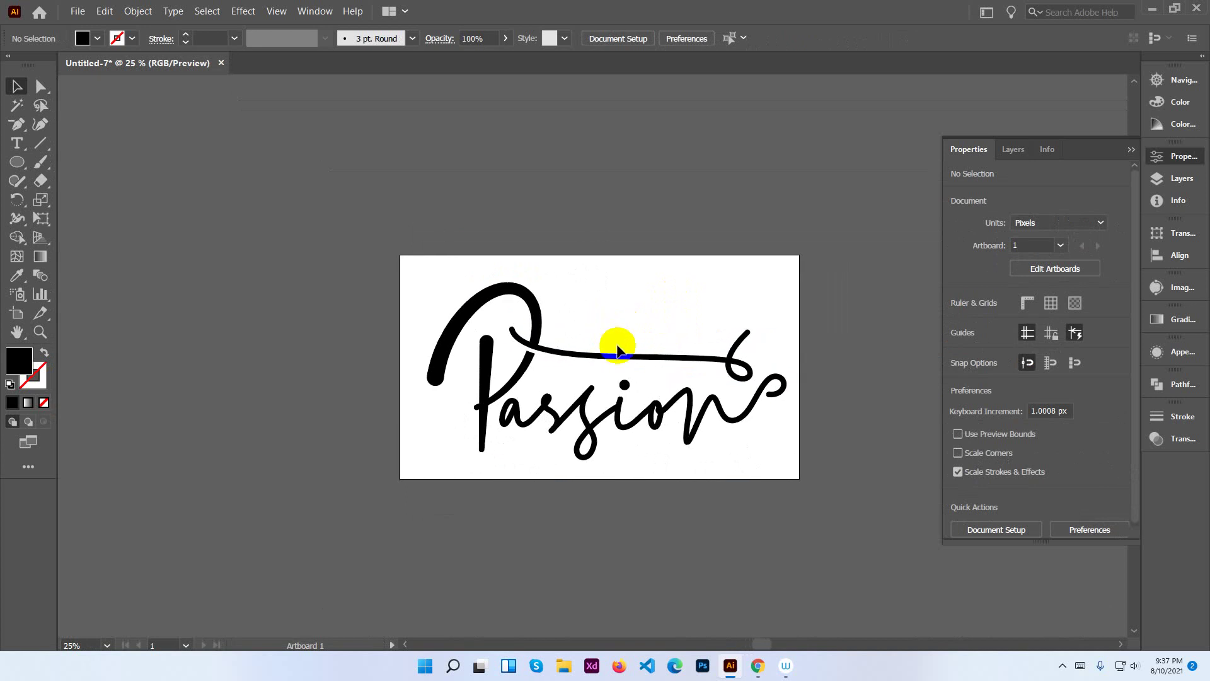
key("ctrl+plus")
key("ctrl+plus")
key("ctrl+plus")
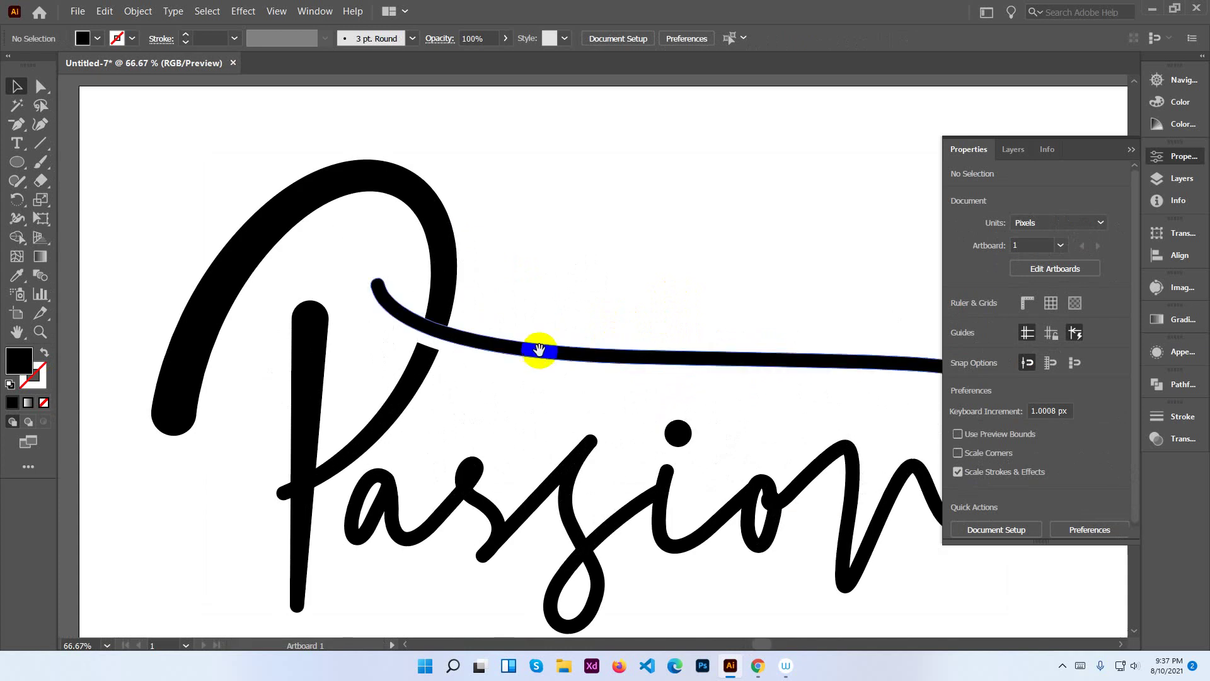
left_click(445, 352)
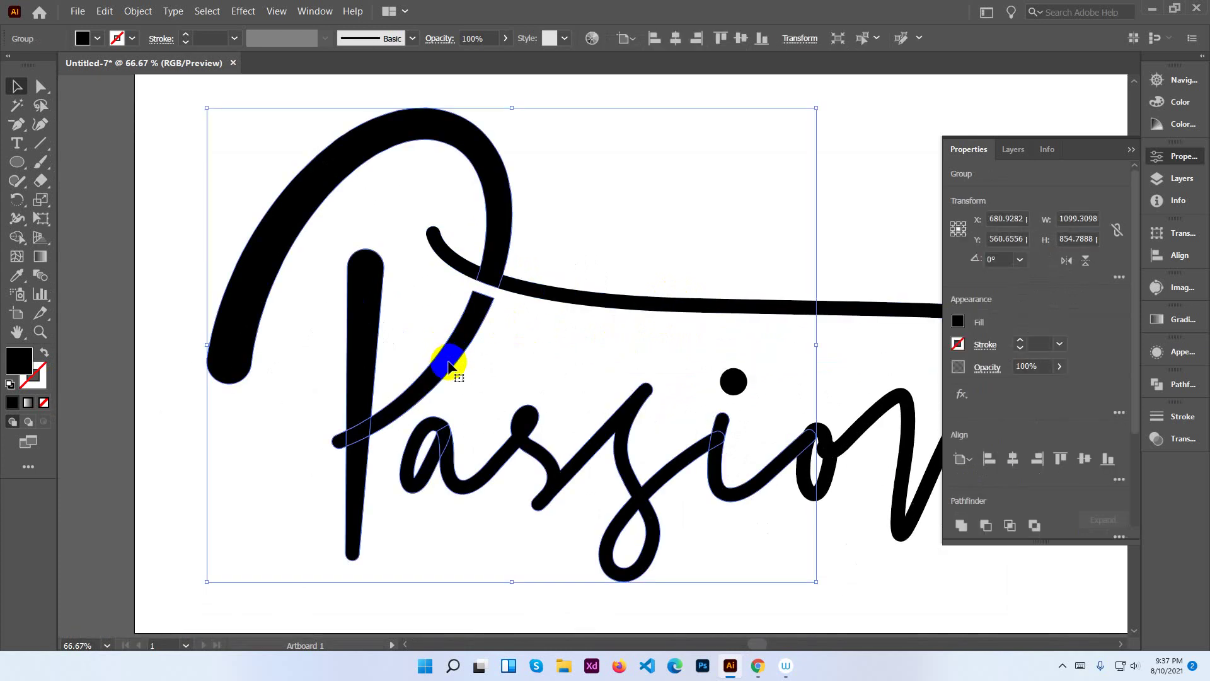
right_click(449, 363)
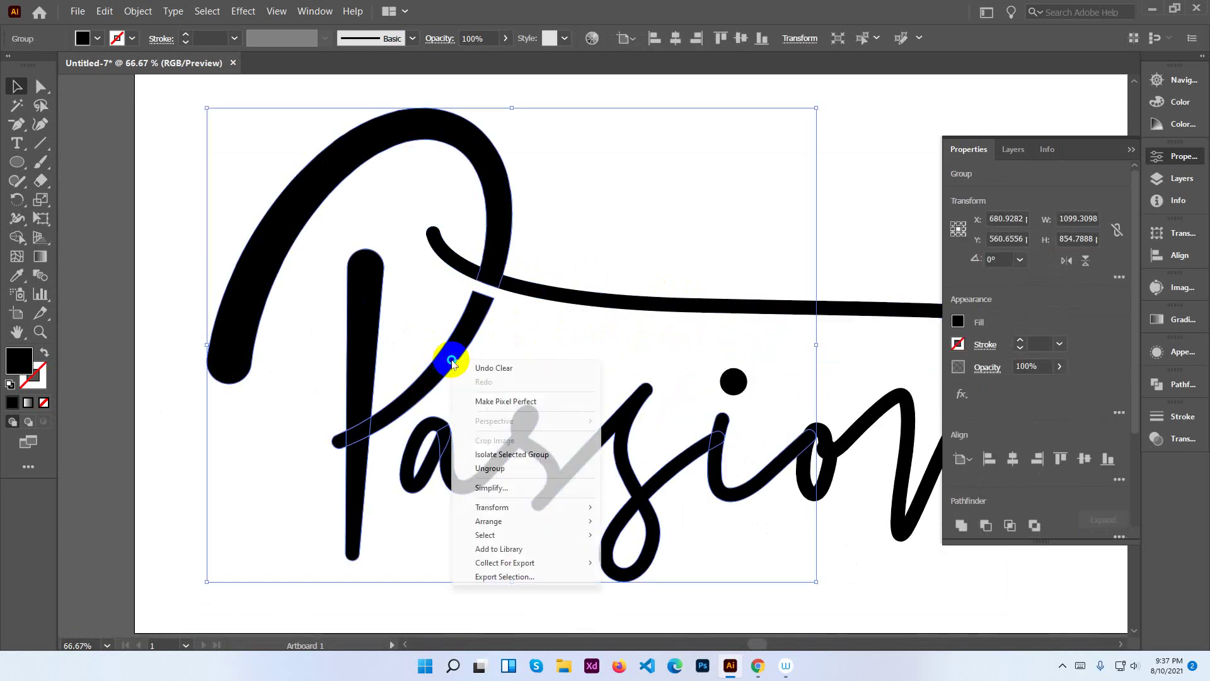
left_click(495, 468)
left_click(497, 312)
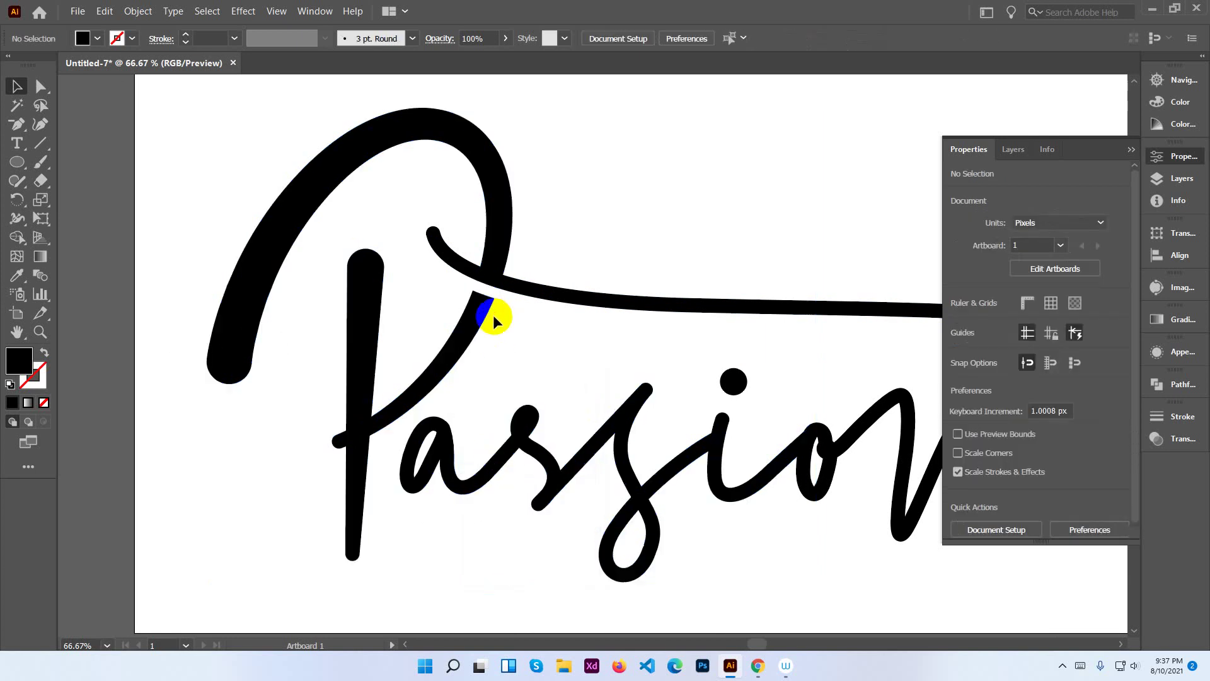
Ungroup the P's strokes and select the P's diagonal stroke.
left_click(485, 312)
right_click(474, 318)
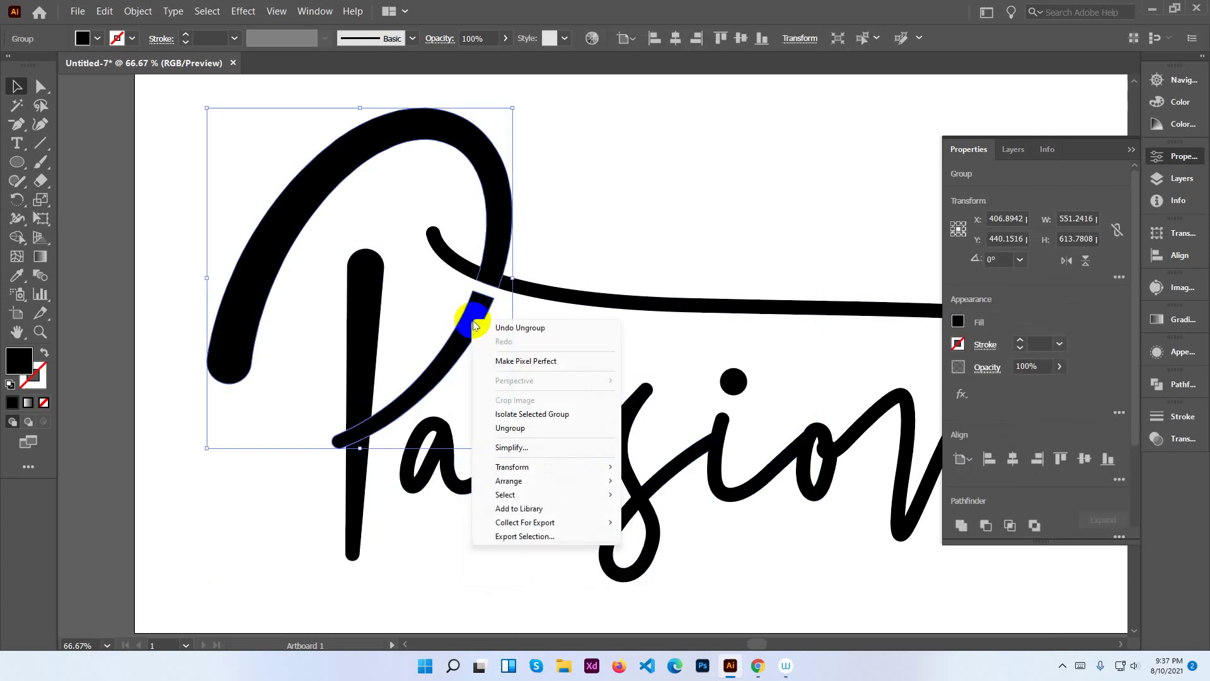
left_click(507, 428)
left_click(547, 354)
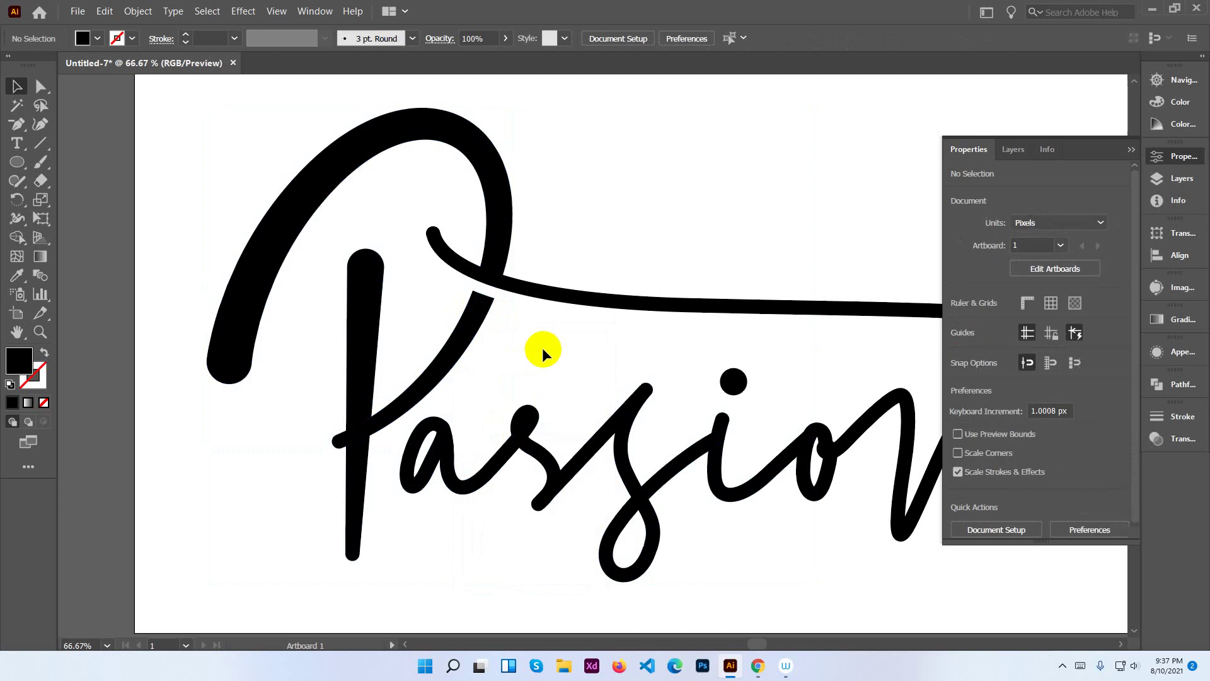
left_click(472, 338)
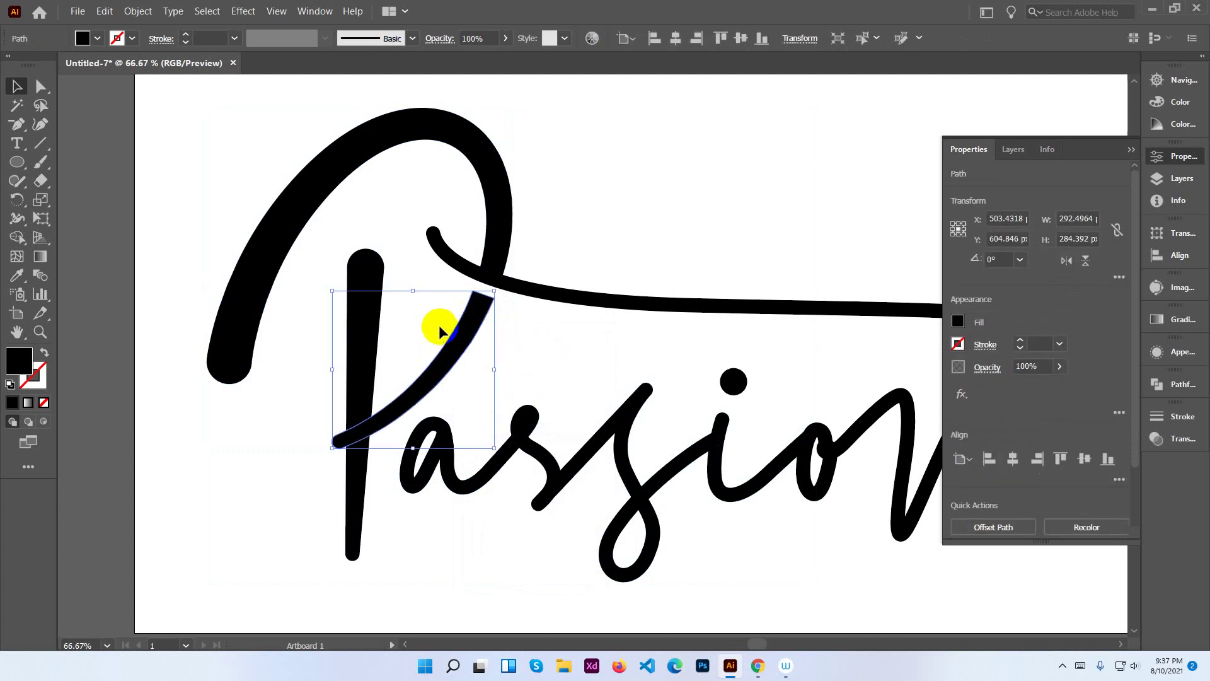
Offset the P's diagonal curve by 20 px and select it together with the vertical stem.
left_click(138, 10)
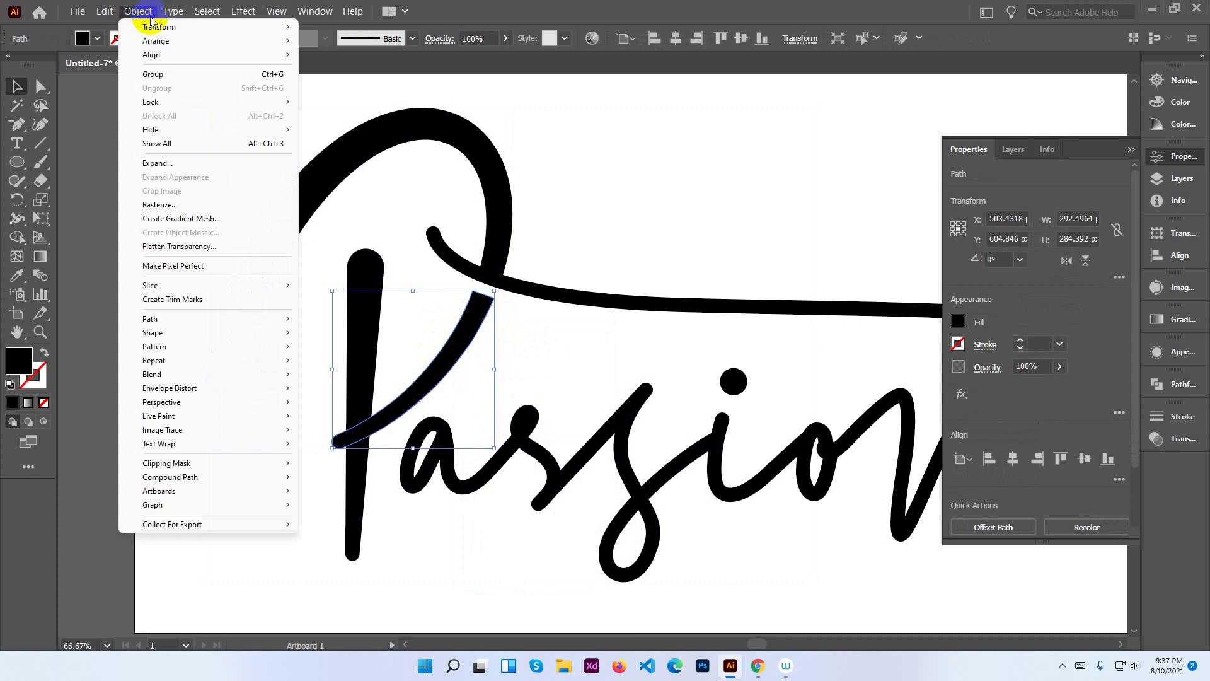
mouse_move(208, 319)
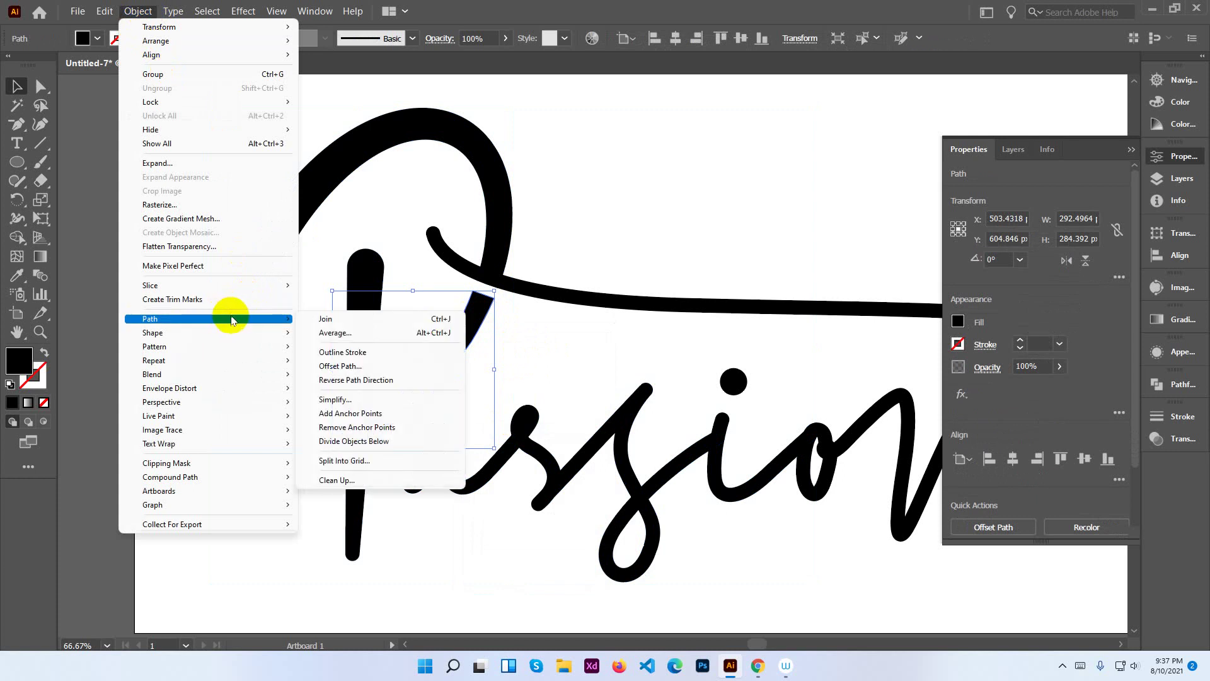
left_click(367, 366)
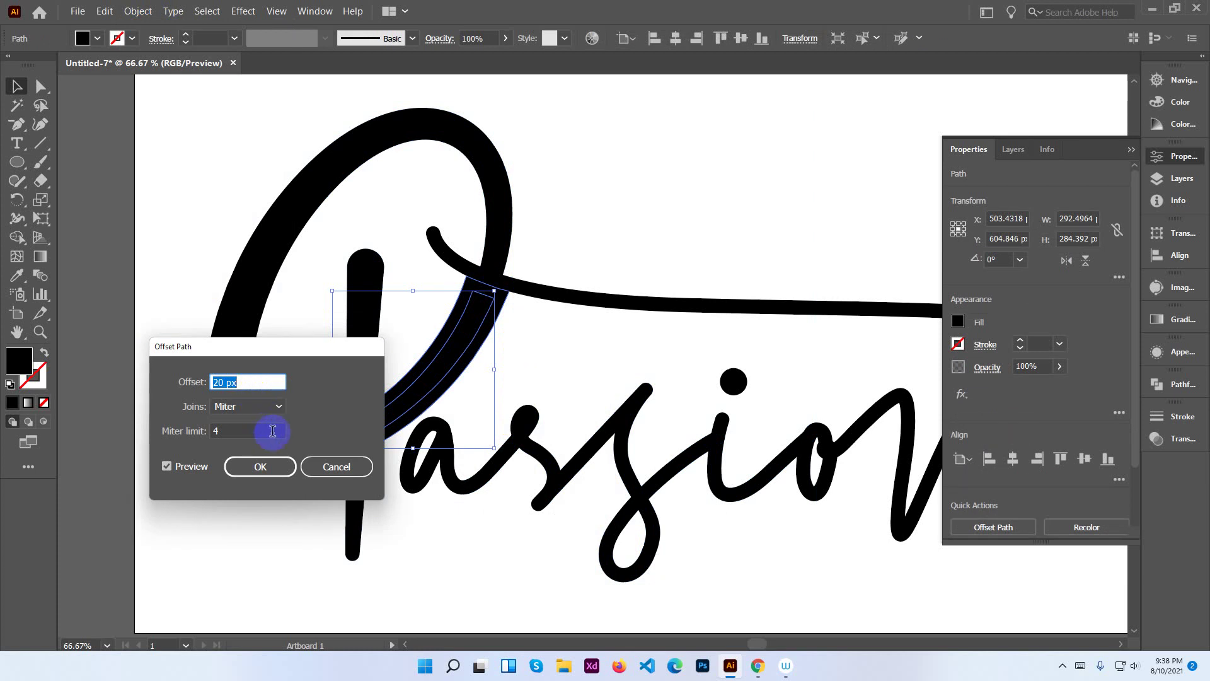
left_click(264, 468)
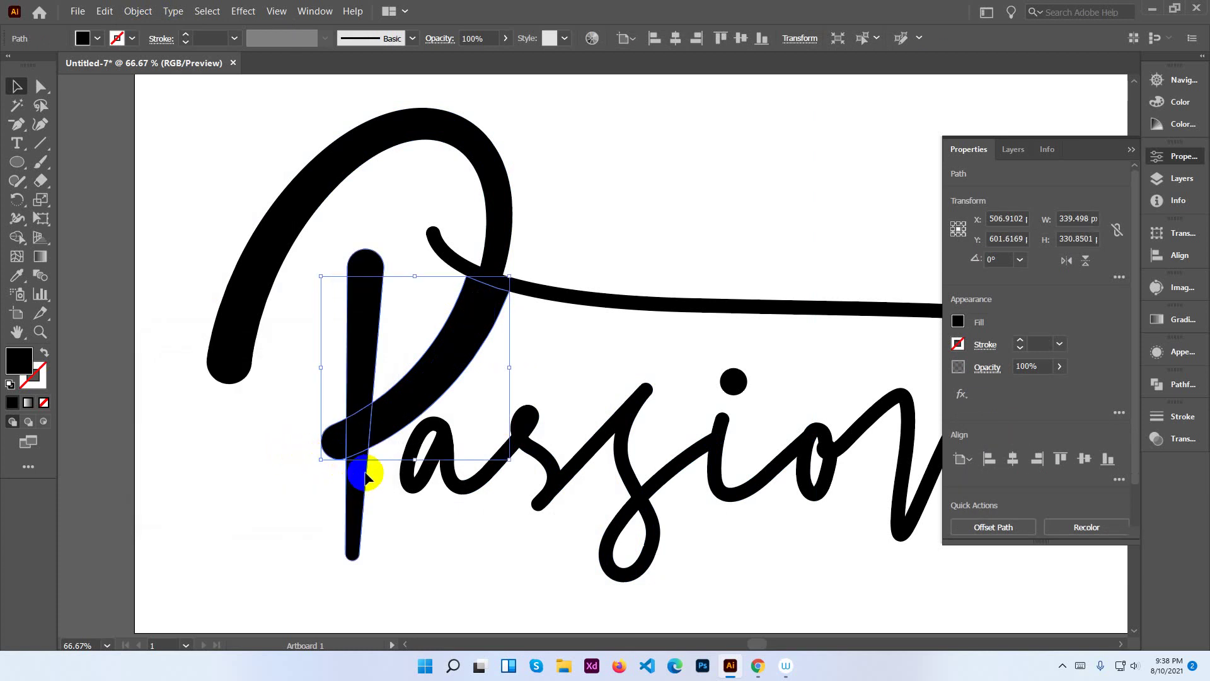
left_click(366, 471, "shift")
left_click(376, 494)
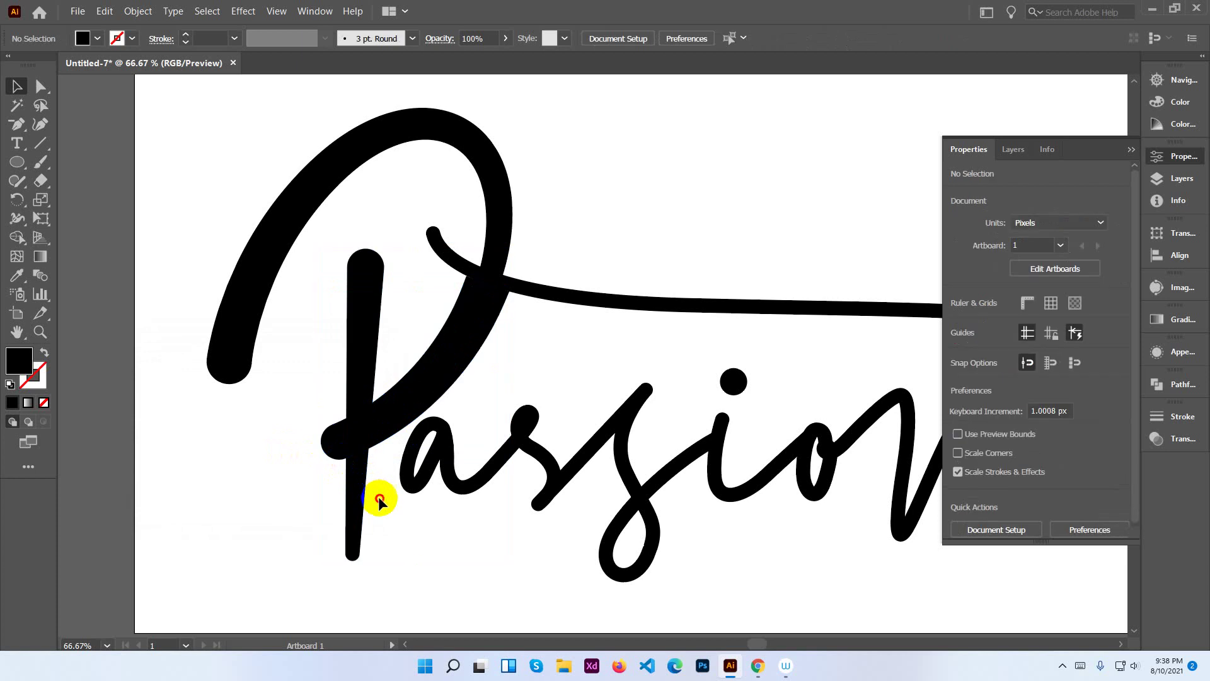
left_click_drag(378, 497, 307, 365)
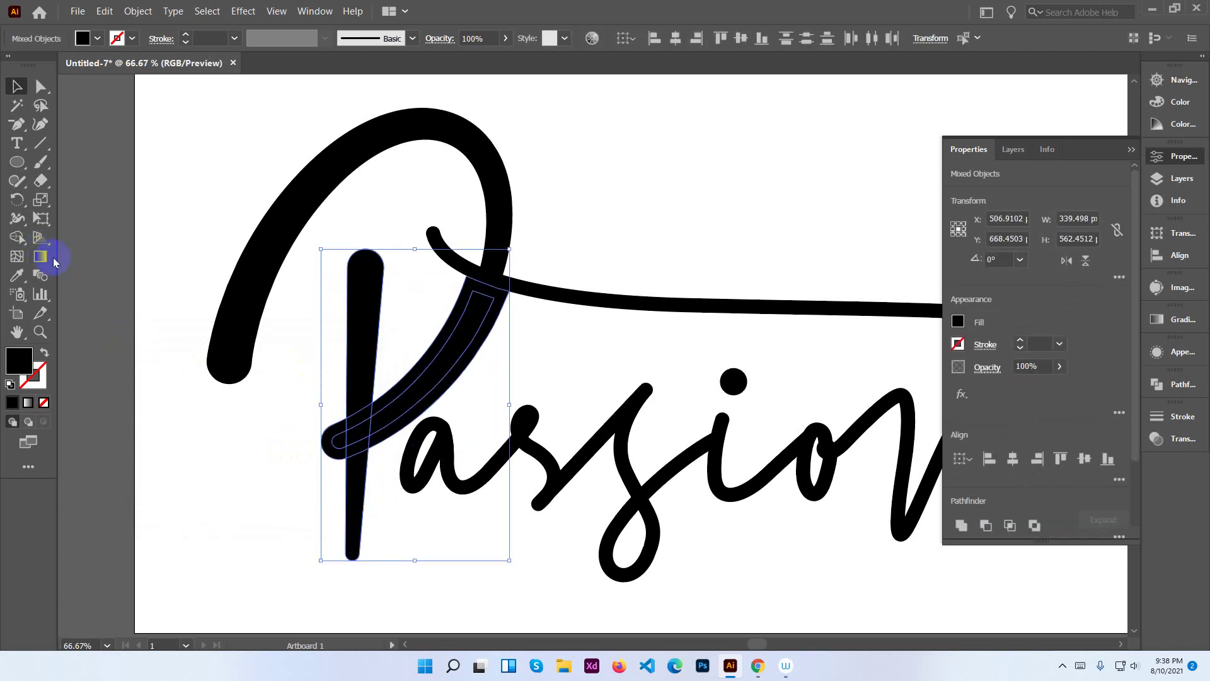
Delete the stem section under the offset curve with Shape Builder, then check the result.
left_click(17, 238)
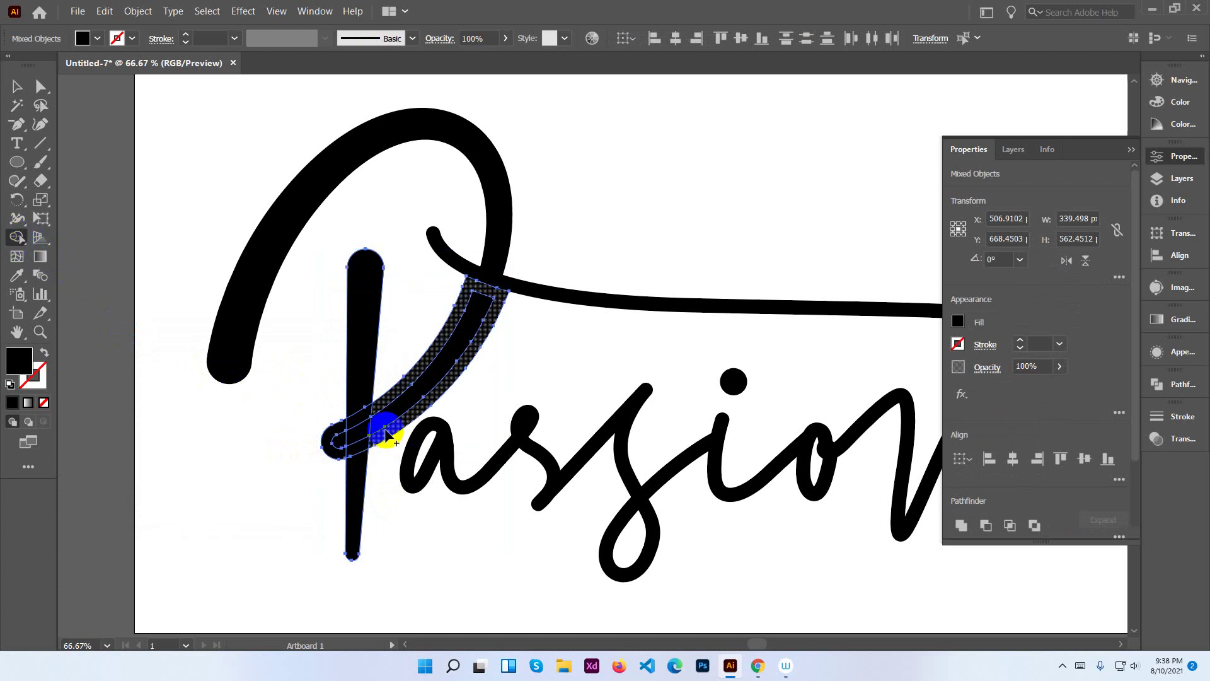
left_click(368, 446)
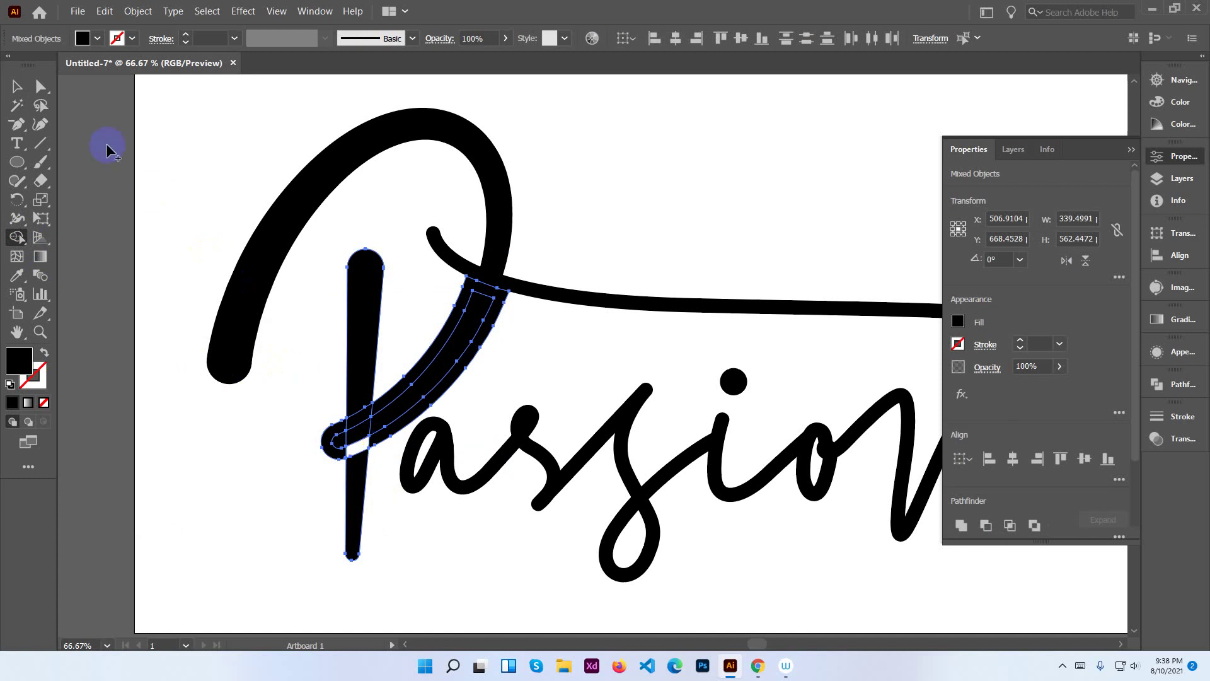
left_click(20, 89)
left_click(365, 283)
left_click(421, 305)
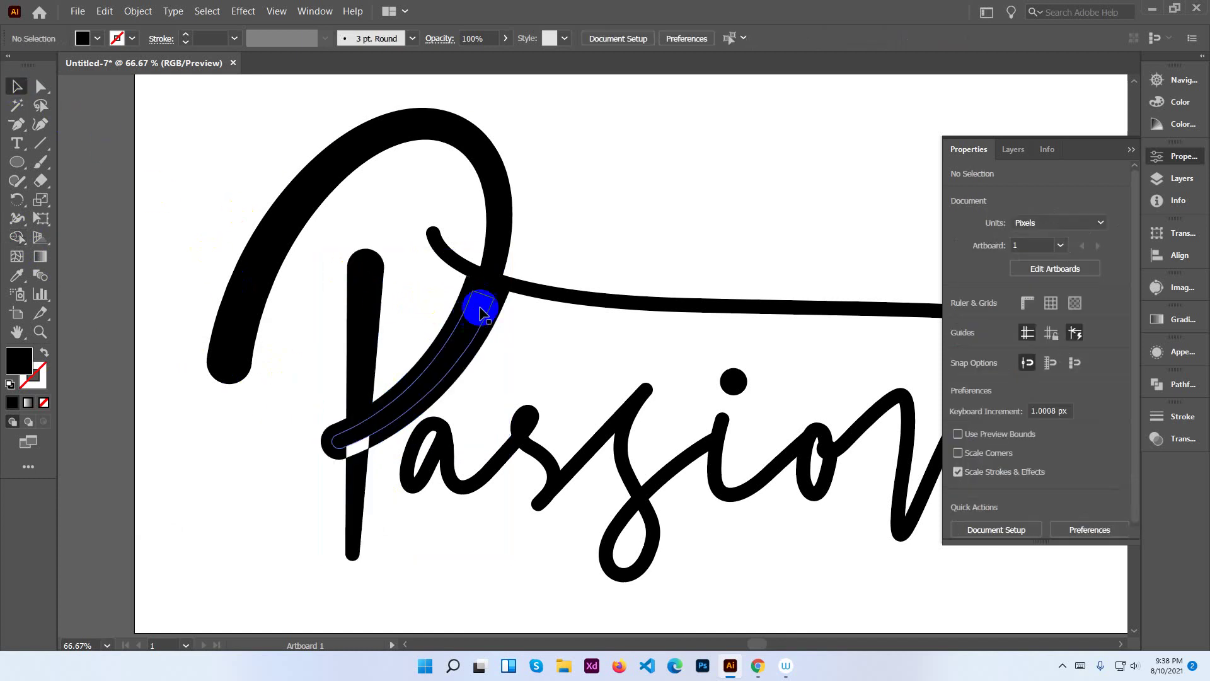
left_click(500, 307)
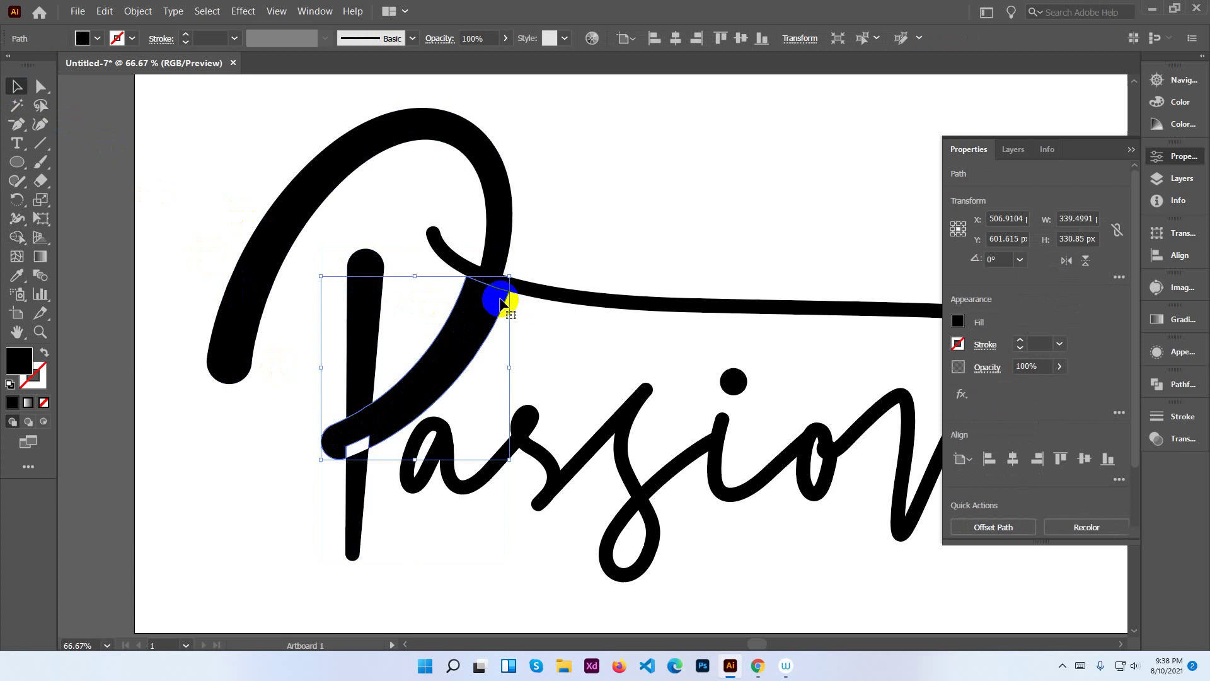
left_click(501, 307, "shift")
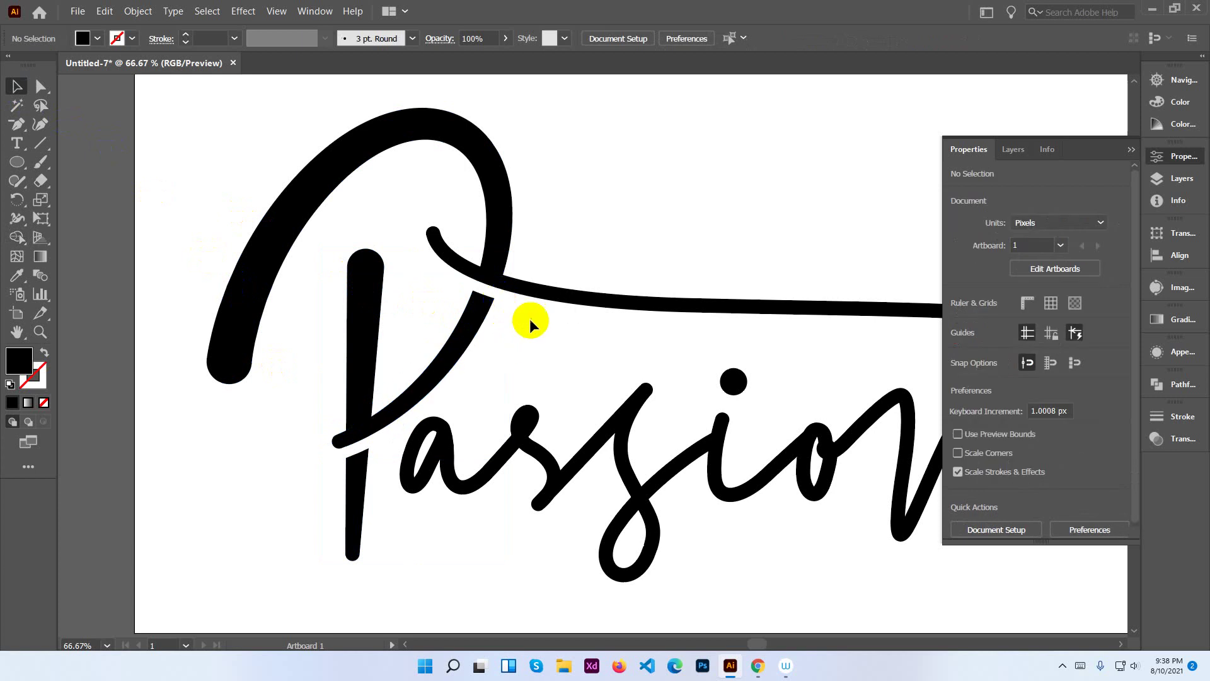
key("ctrl+minus")
key("ctrl+minus")
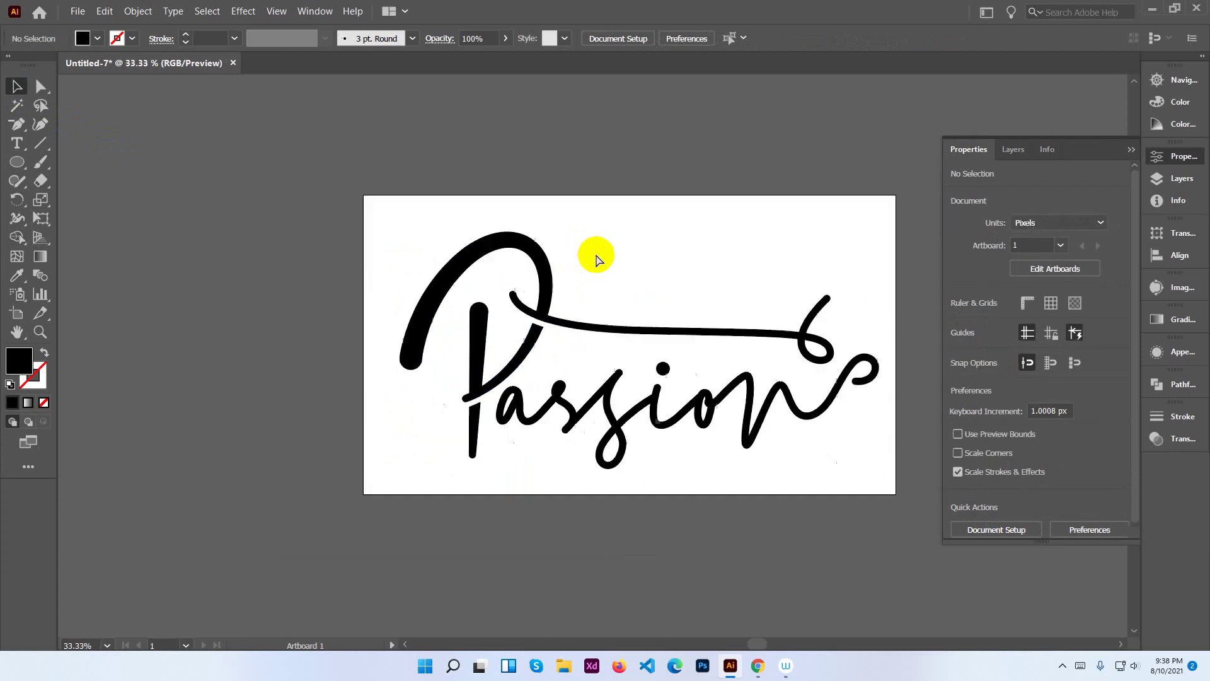
key("ctrl+minus")
key("ctrl+minus")
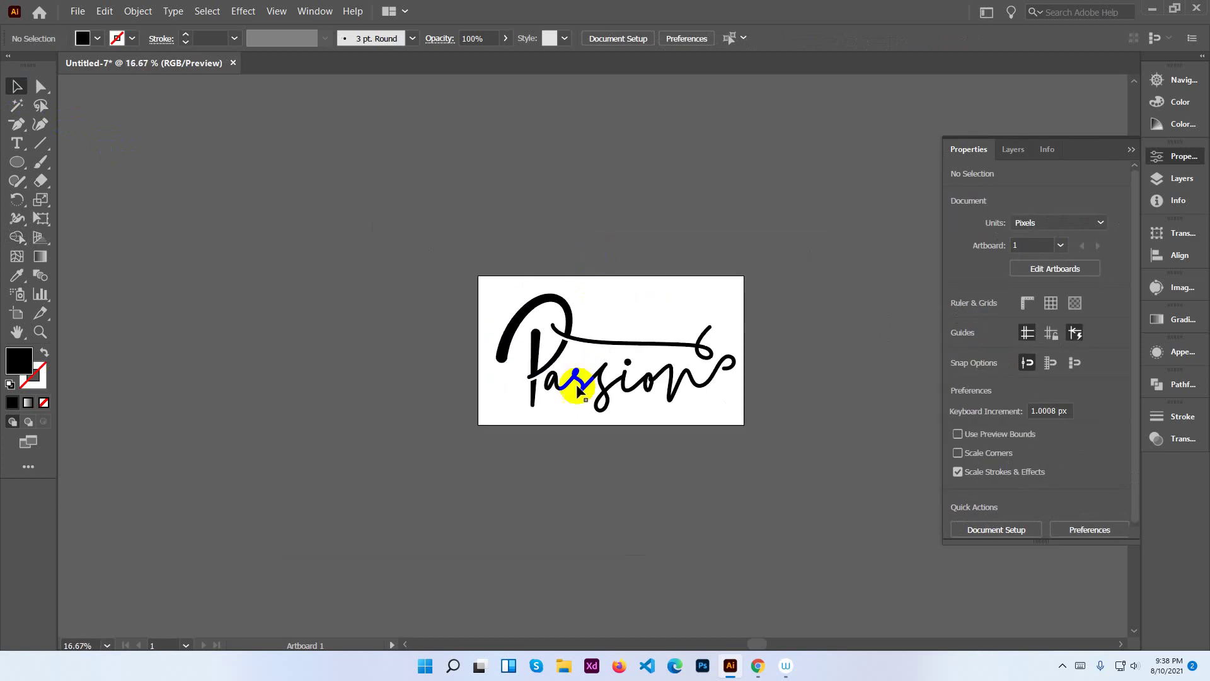
left_click_drag(633, 318, 463, 316)
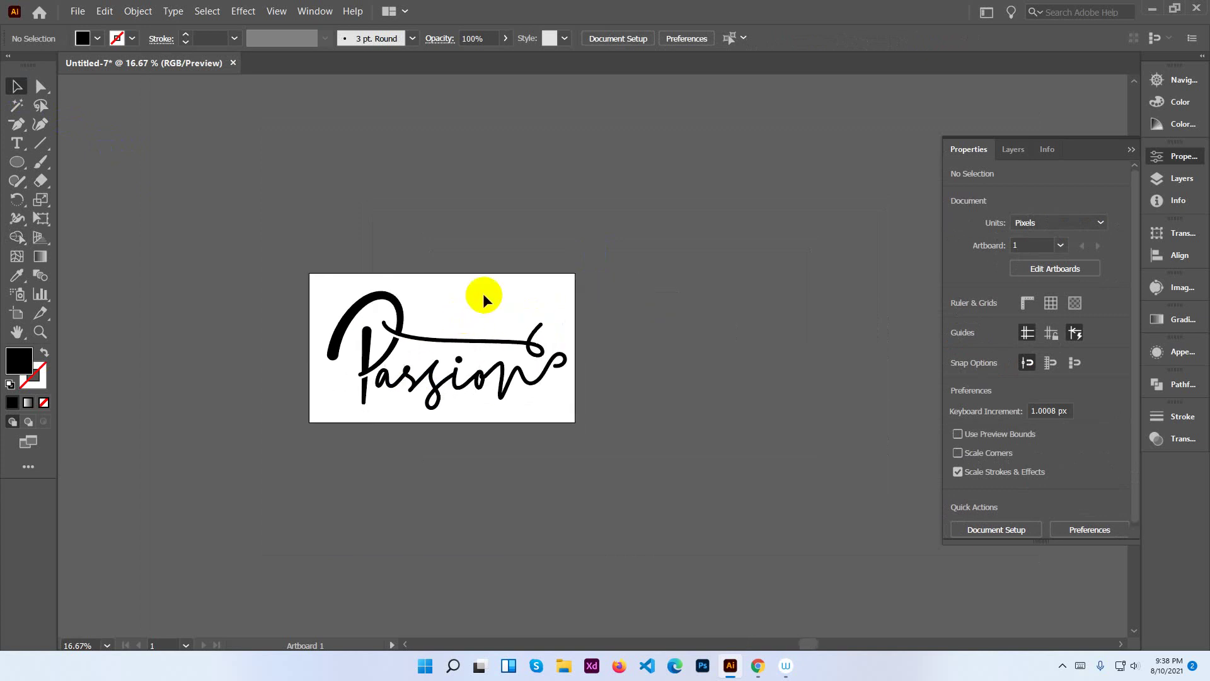
left_click(565, 304)
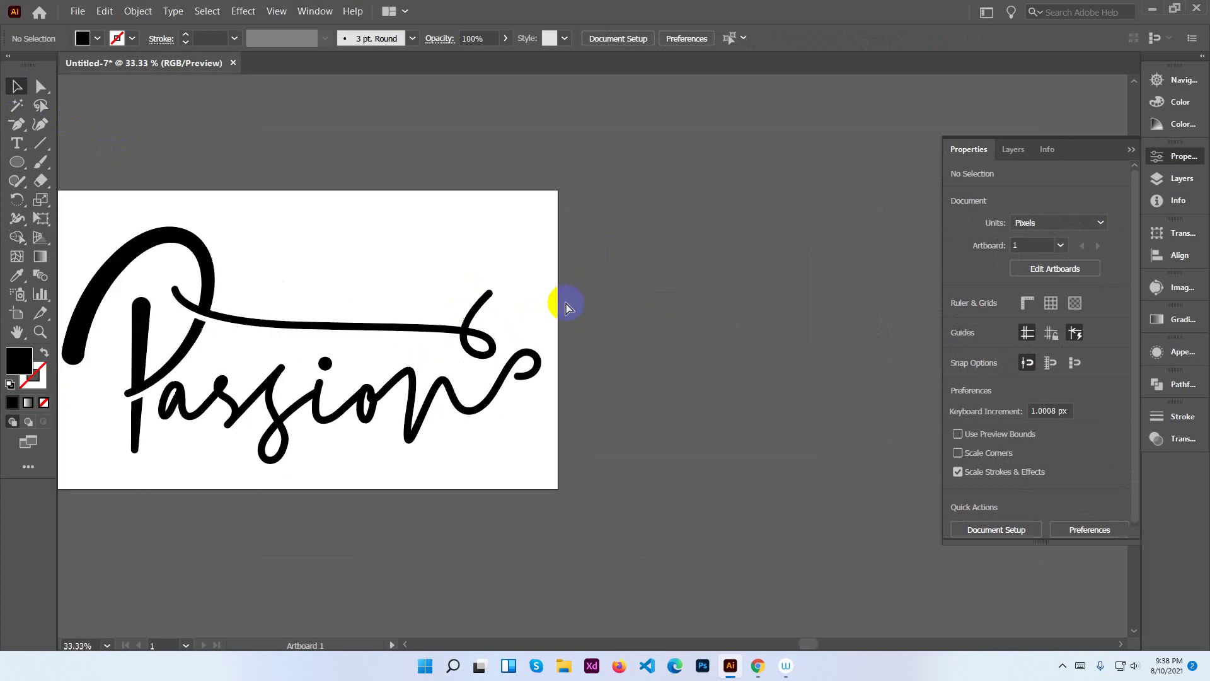
left_click(565, 304)
left_click_drag(426, 292, 721, 294)
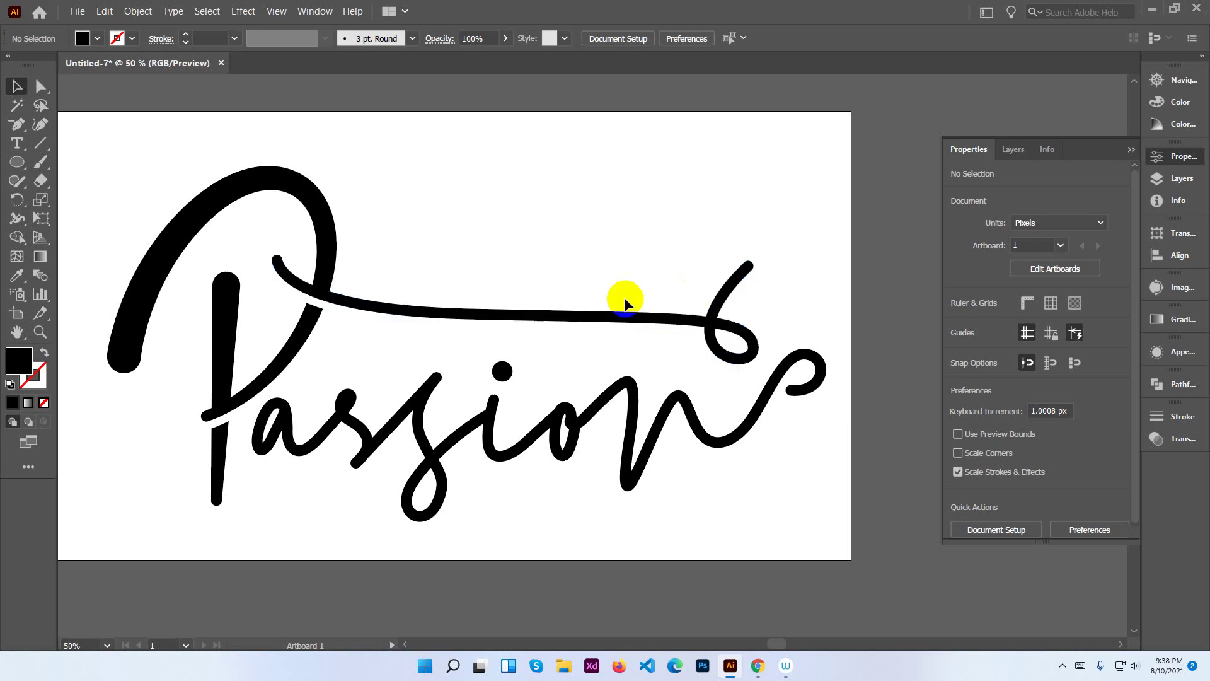
Ungroup the group holding the final n stroke so that stroke is its own path.
left_click(601, 322)
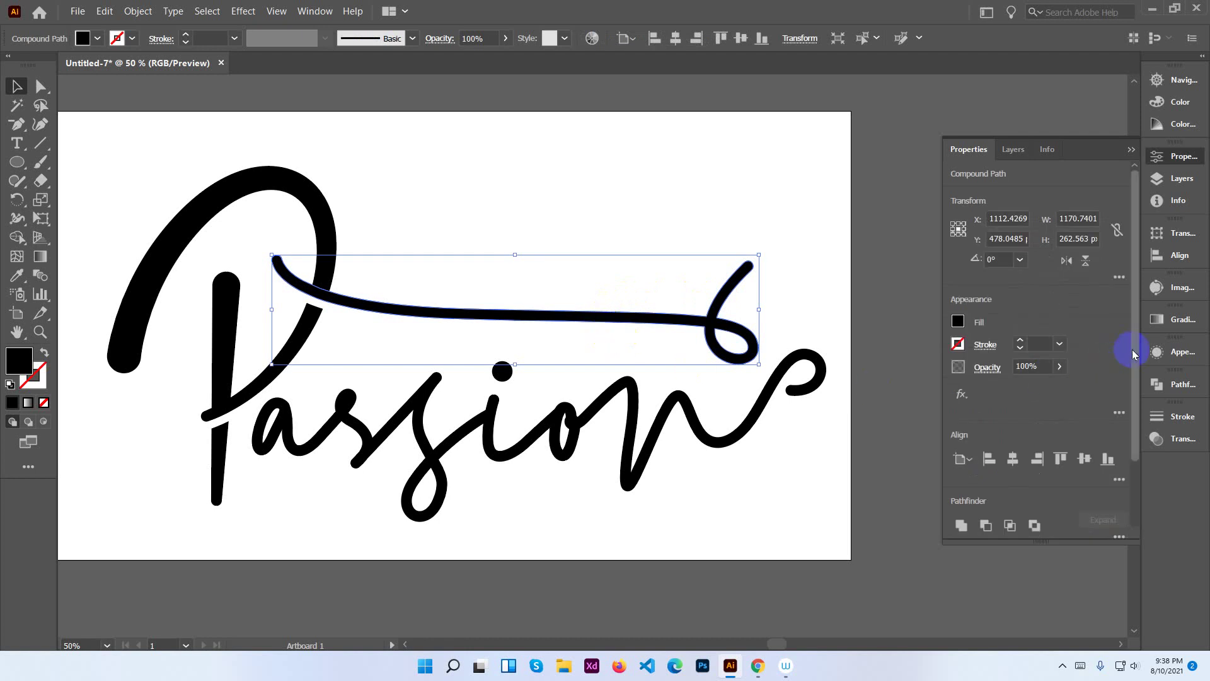
left_click_drag(1132, 349, 1142, 417)
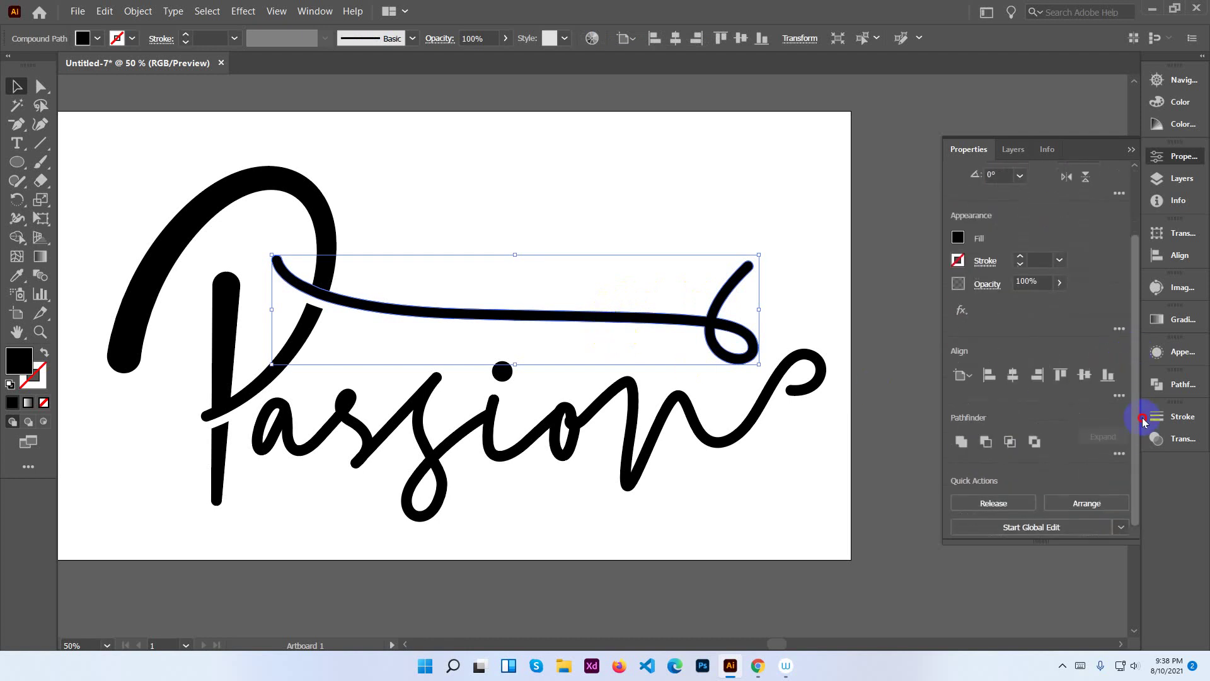
left_click(722, 491)
left_click(718, 439)
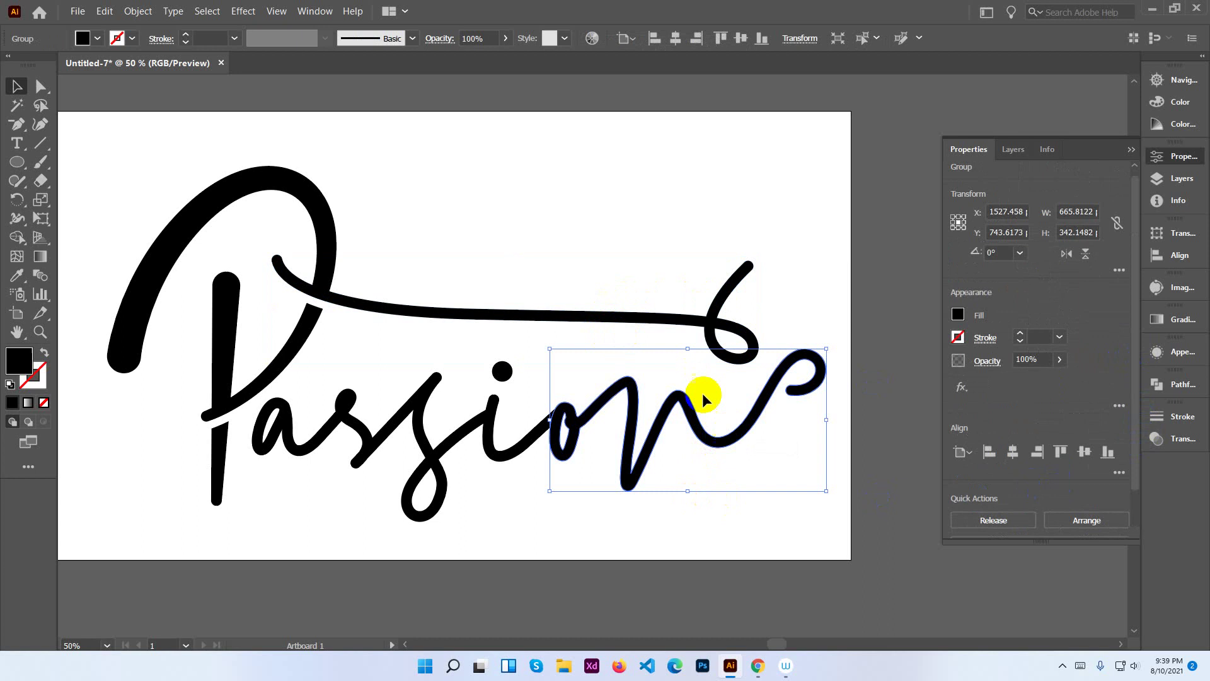
right_click(666, 404)
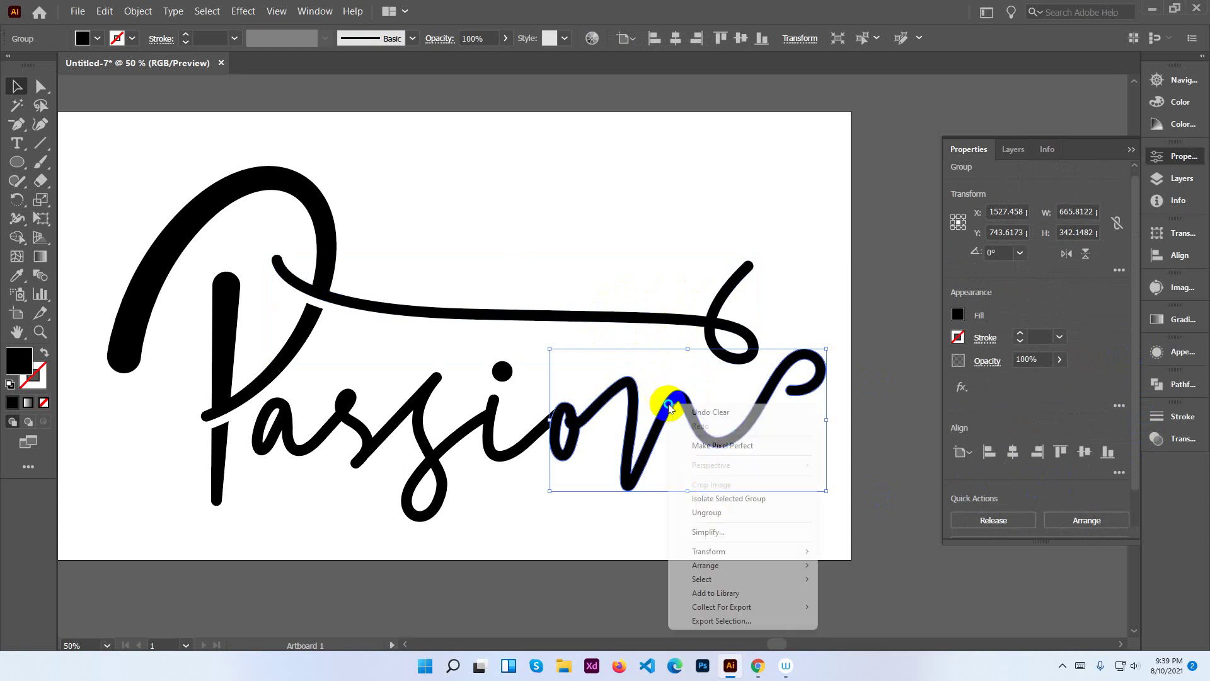
left_click(707, 512)
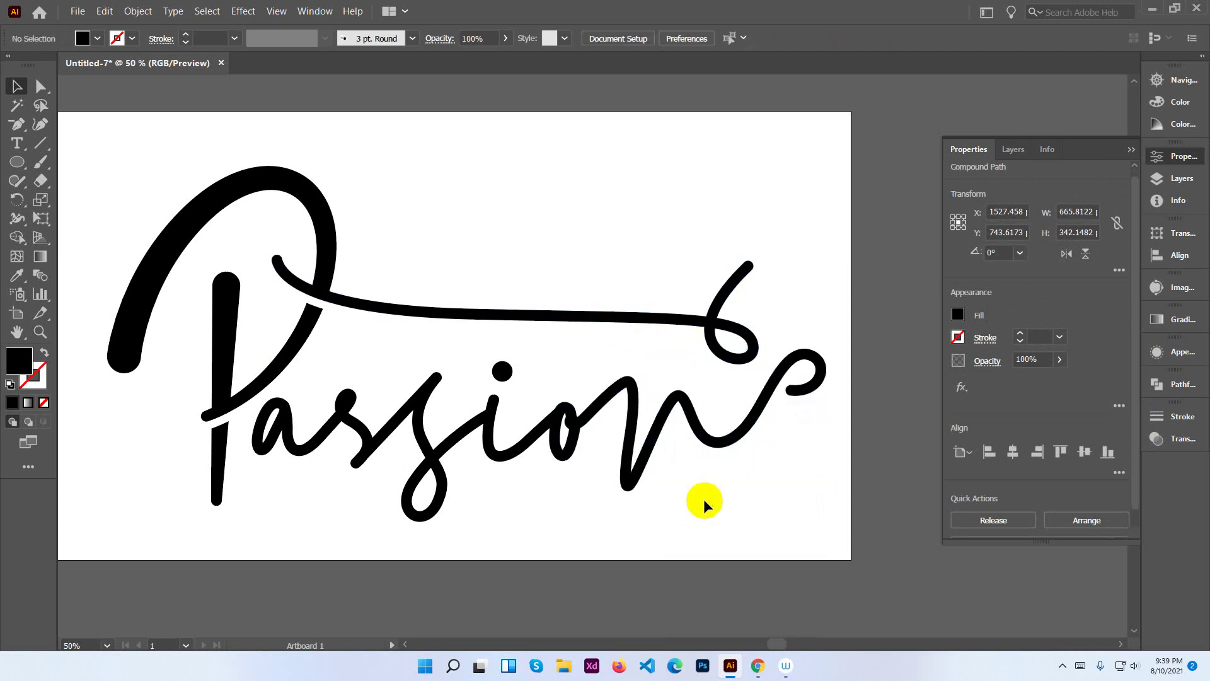
left_click(709, 443)
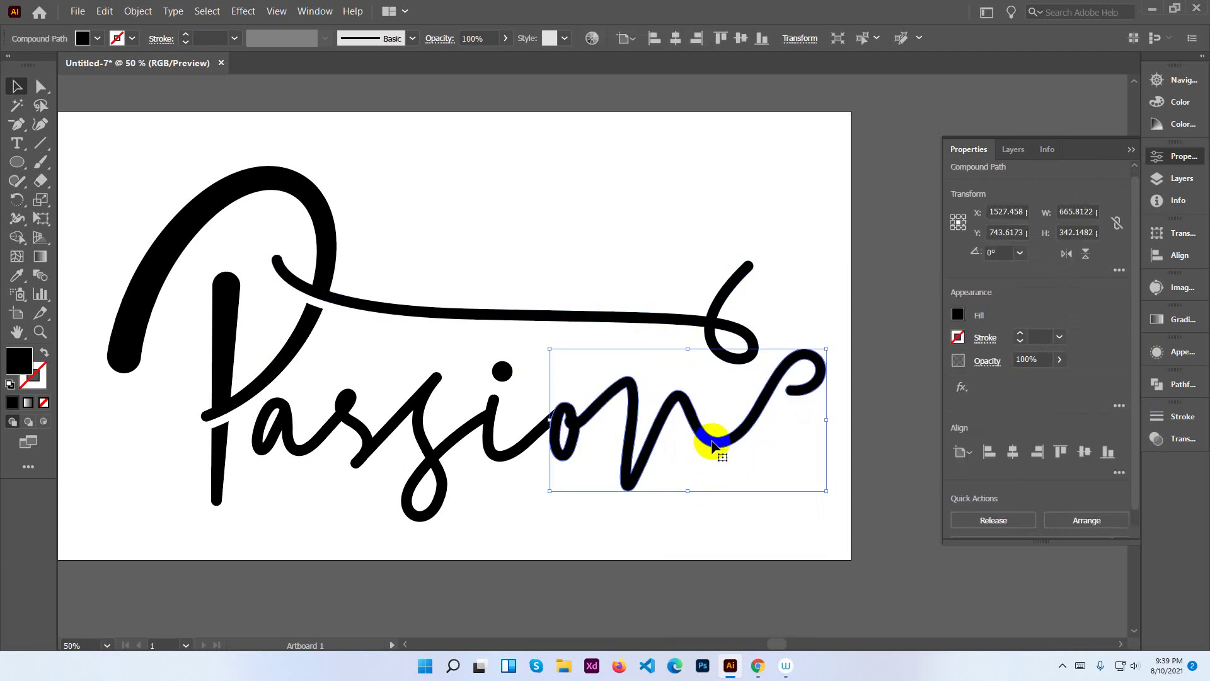
Check the Layers panel and marquee-select the lettering strokes.
left_click(1013, 150)
left_click(986, 150)
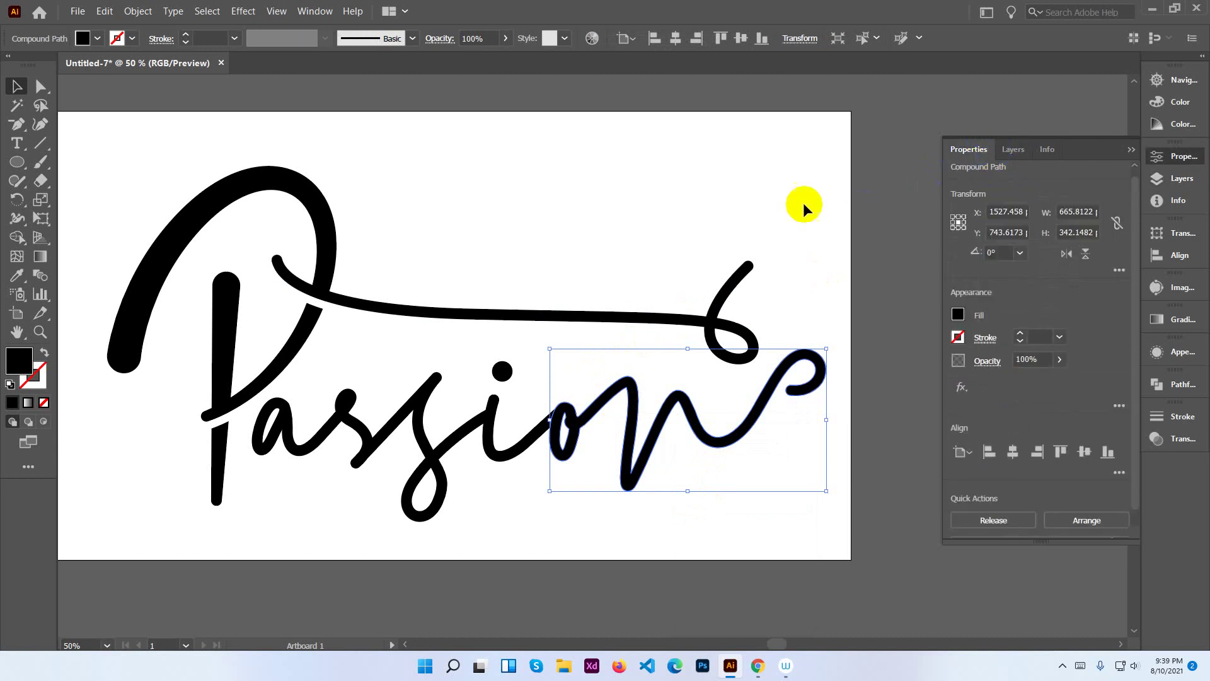
left_click(753, 210)
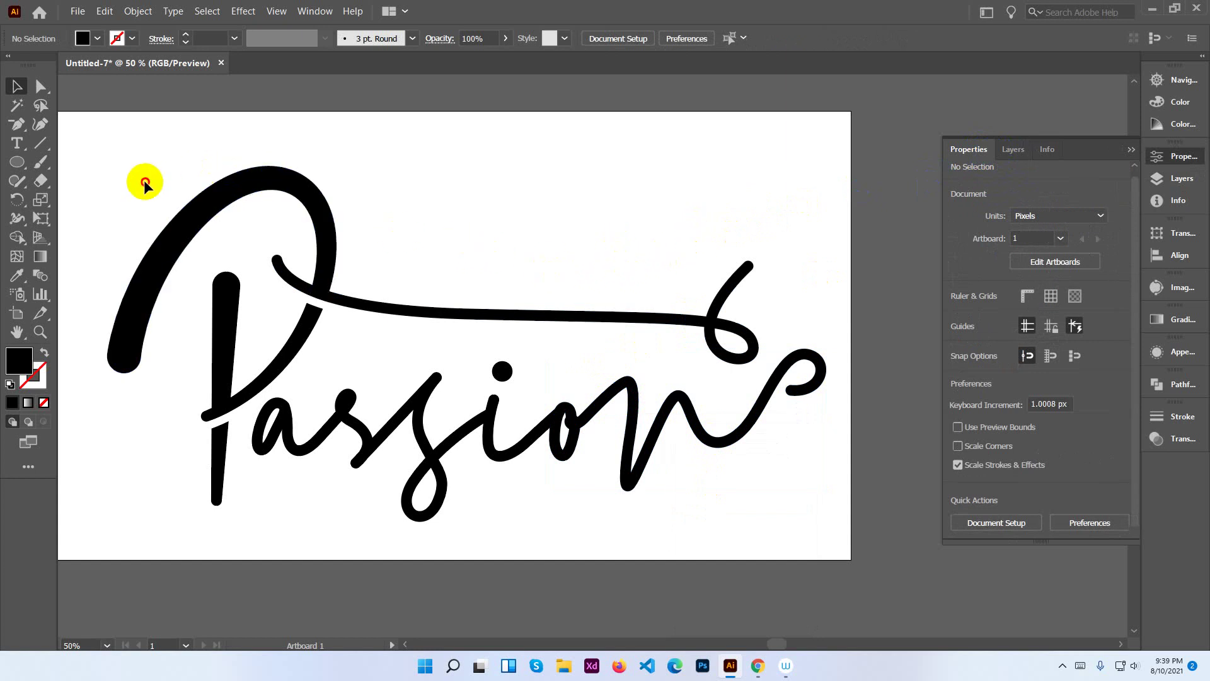
mouse_move(145, 181)
left_mouse_down()
mouse_move(649, 458)
mouse_move(796, 509)
mouse_move(590, 456)
mouse_move(116, 222)
mouse_move(119, 202)
left_mouse_up()
left_click(788, 486)
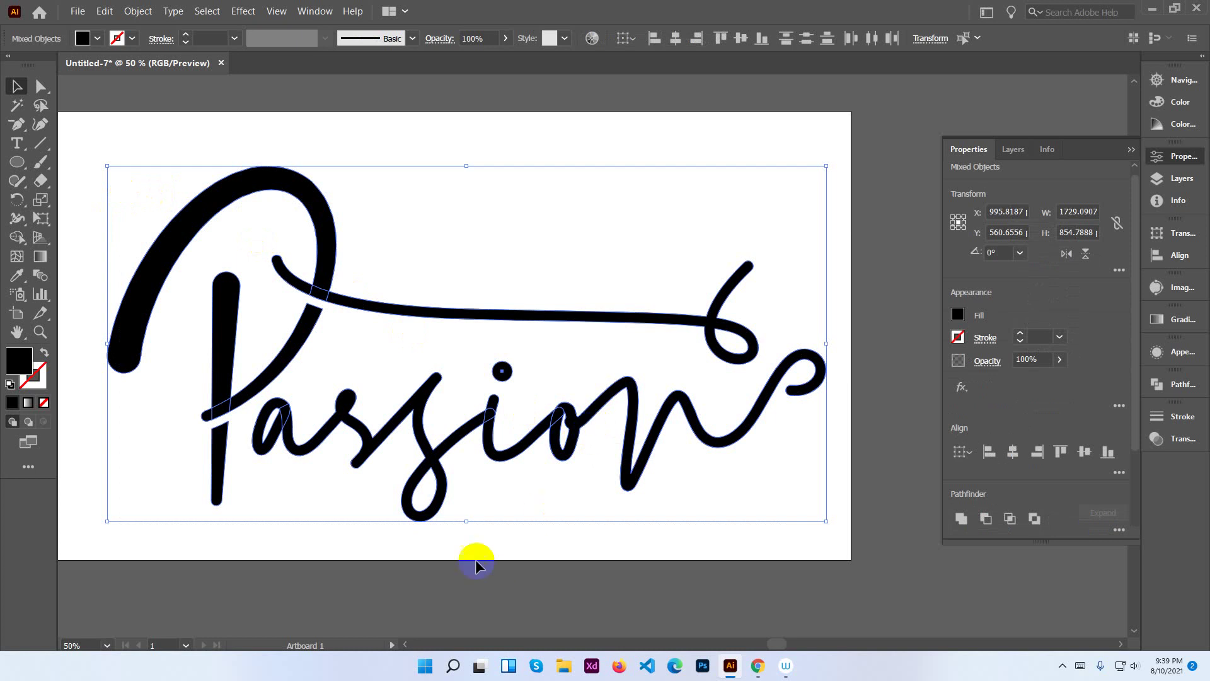
left_click(476, 491)
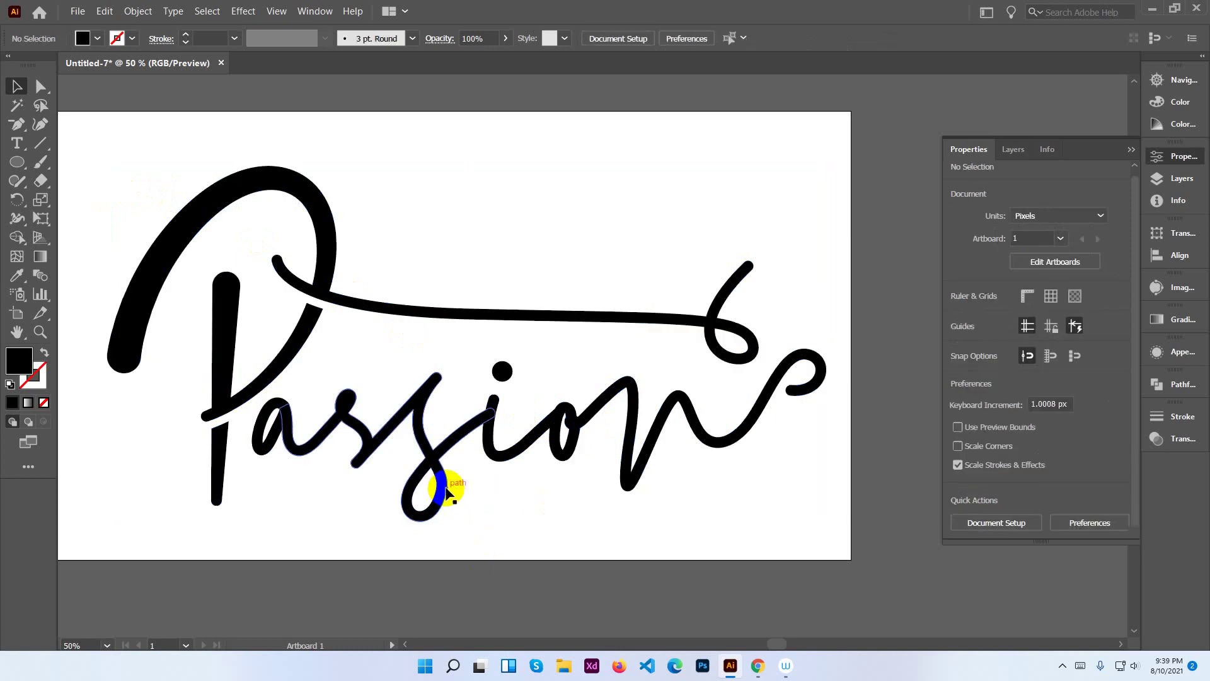
left_click(446, 489)
key("ctrl+plus")
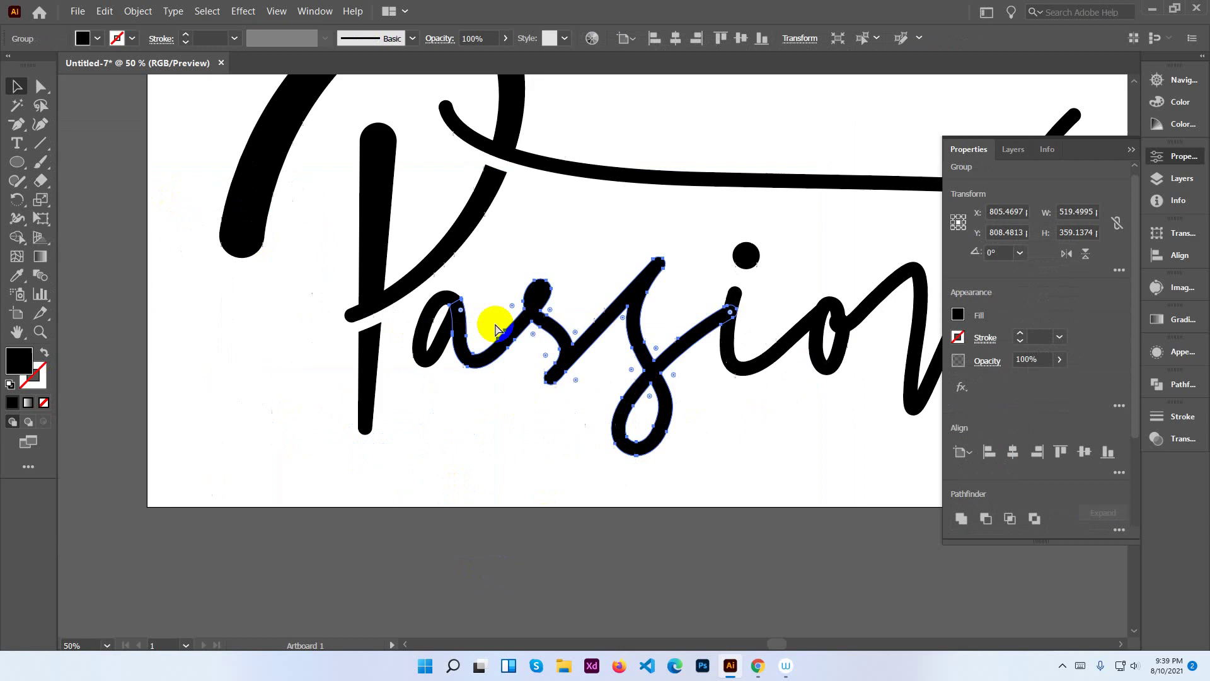
key("ctrl+plus")
key("ctrl+plus")
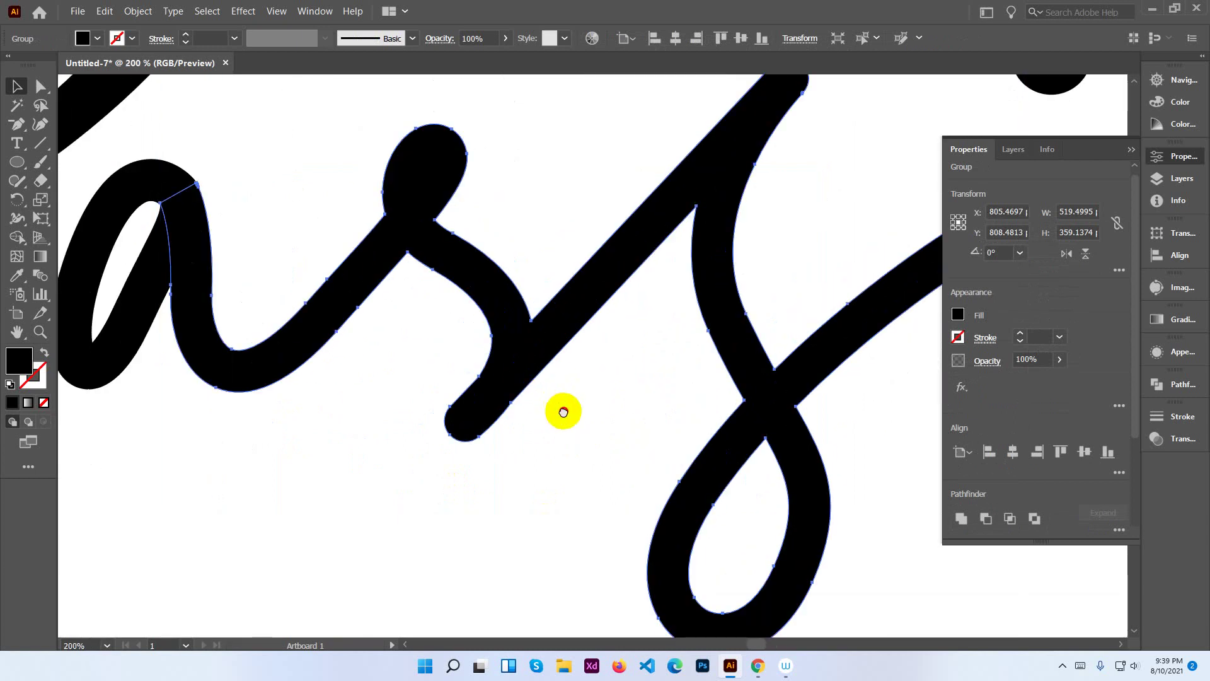
key("ctrl+plus")
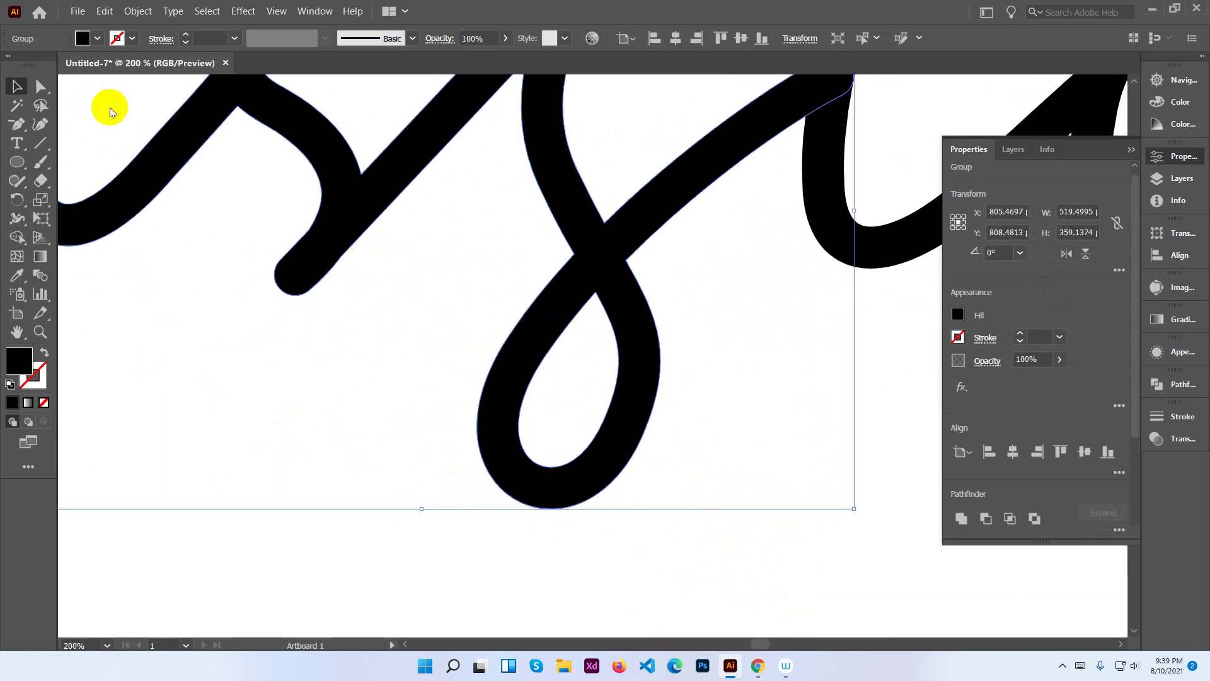
left_click(41, 88)
left_click(263, 351)
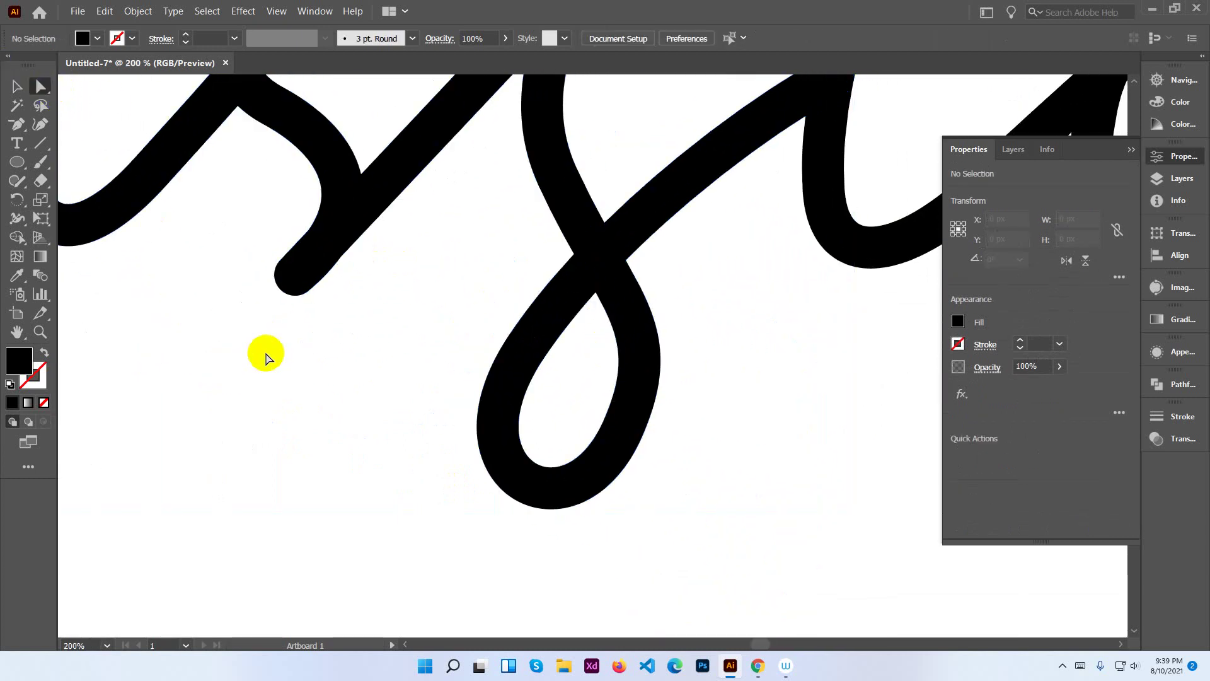
left_click(615, 408)
left_click(643, 438)
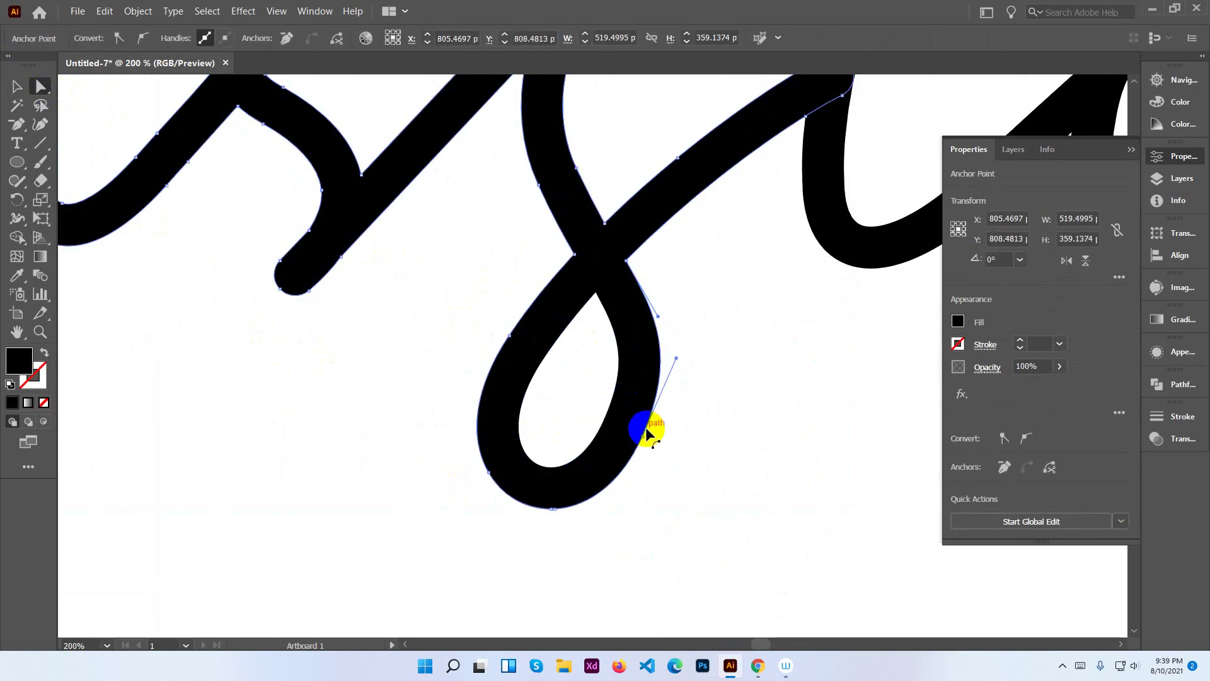
left_click_drag(643, 437, 649, 445)
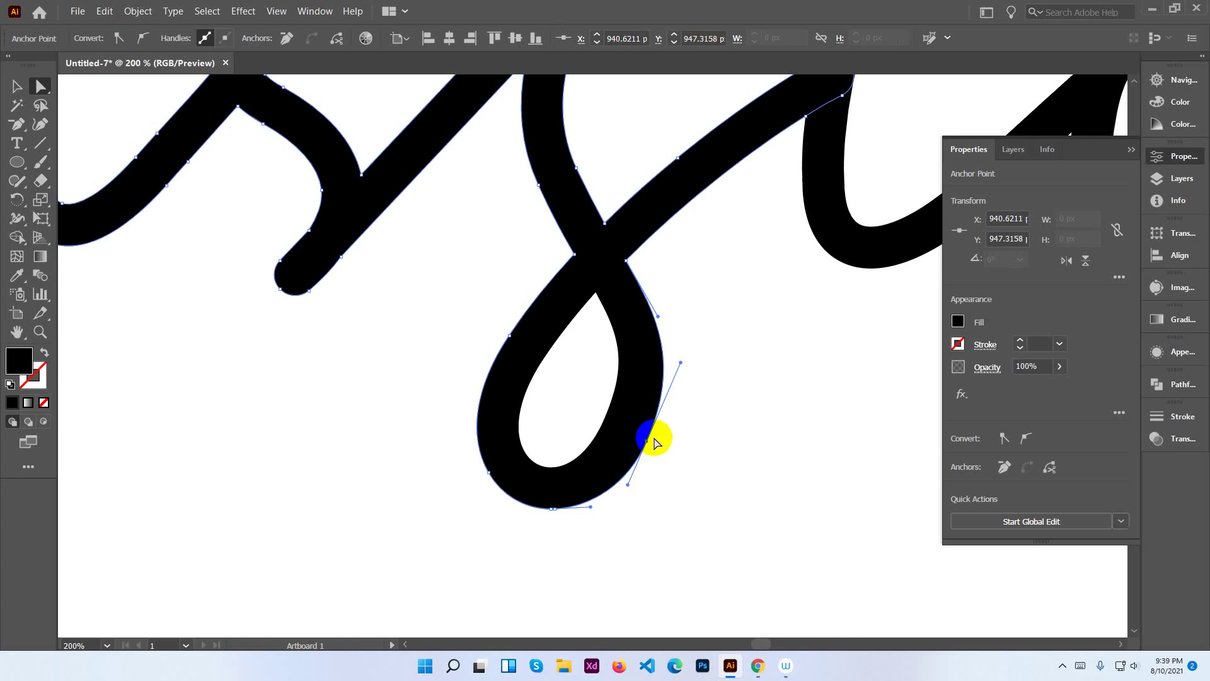
left_click(667, 464)
left_click(608, 419)
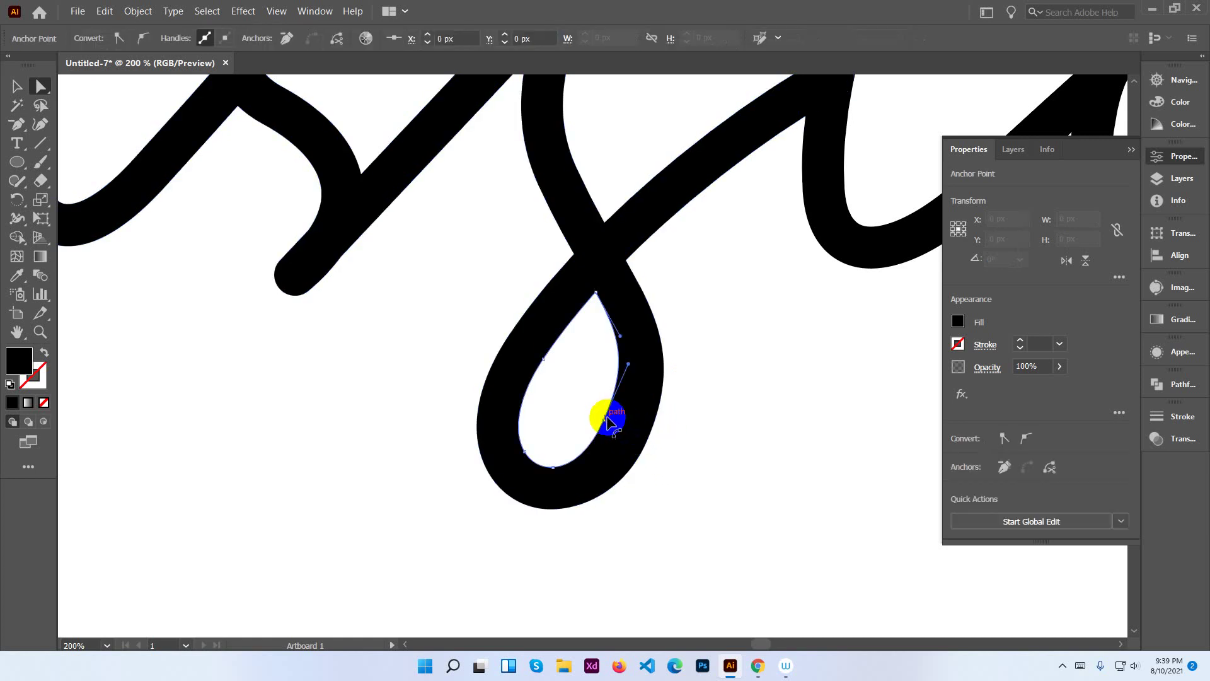
left_click_drag(606, 426, 611, 428)
left_click(679, 431)
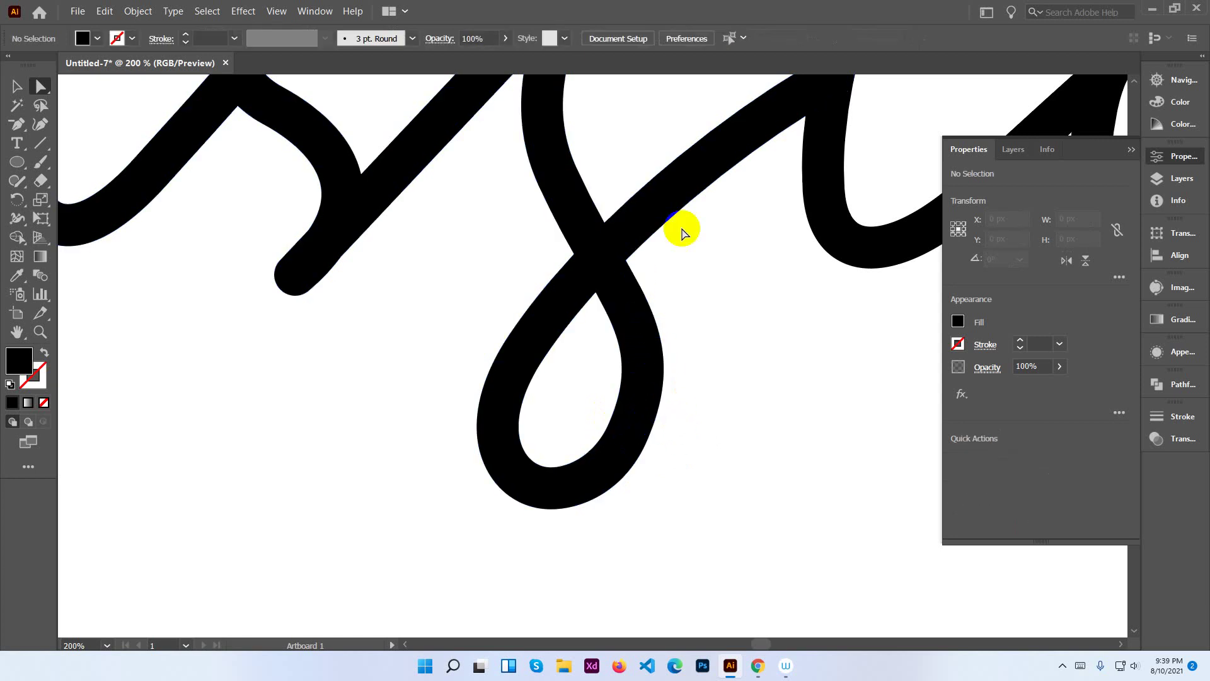
mouse_move(638, 259)
left_mouse_down()
mouse_move(589, 378)
mouse_move(573, 370)
mouse_move(577, 335)
left_mouse_up()
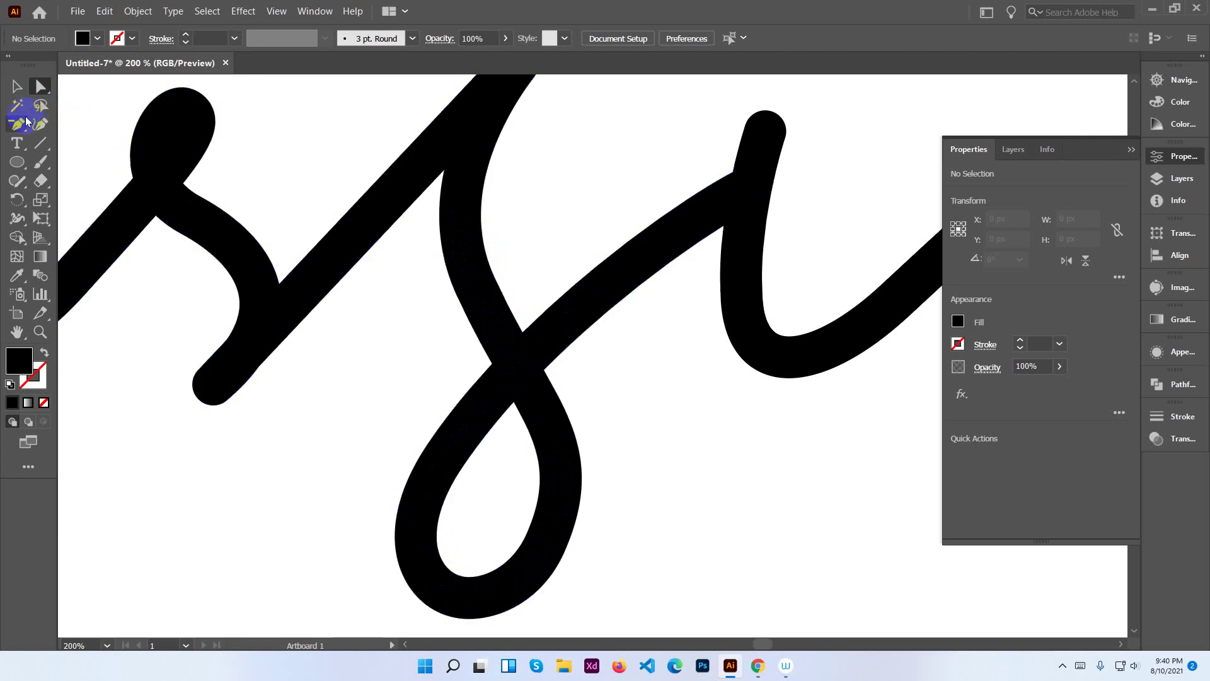
Draw a small Pen shape across the second s's loop and fill it white with the Eyedropper.
left_click(69, 123)
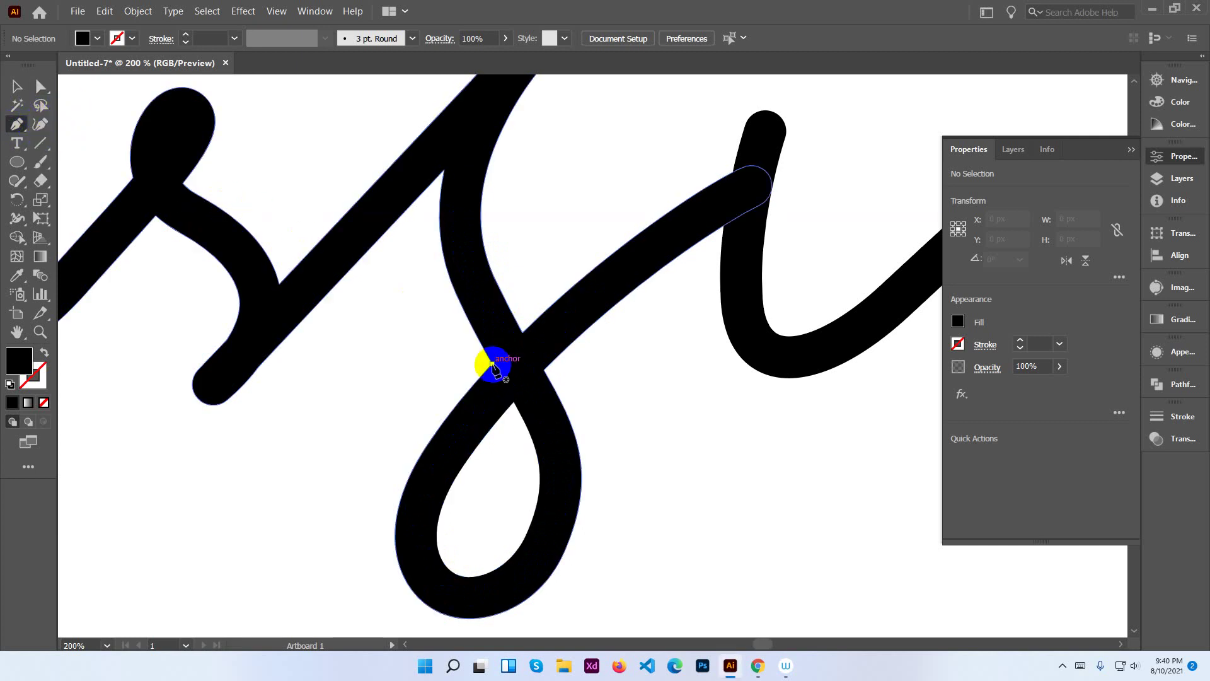
mouse_move(493, 369)
left_mouse_down()
mouse_move(517, 406)
mouse_move(504, 423)
mouse_move(484, 373)
mouse_move(445, 373)
left_mouse_up()
left_click(17, 277)
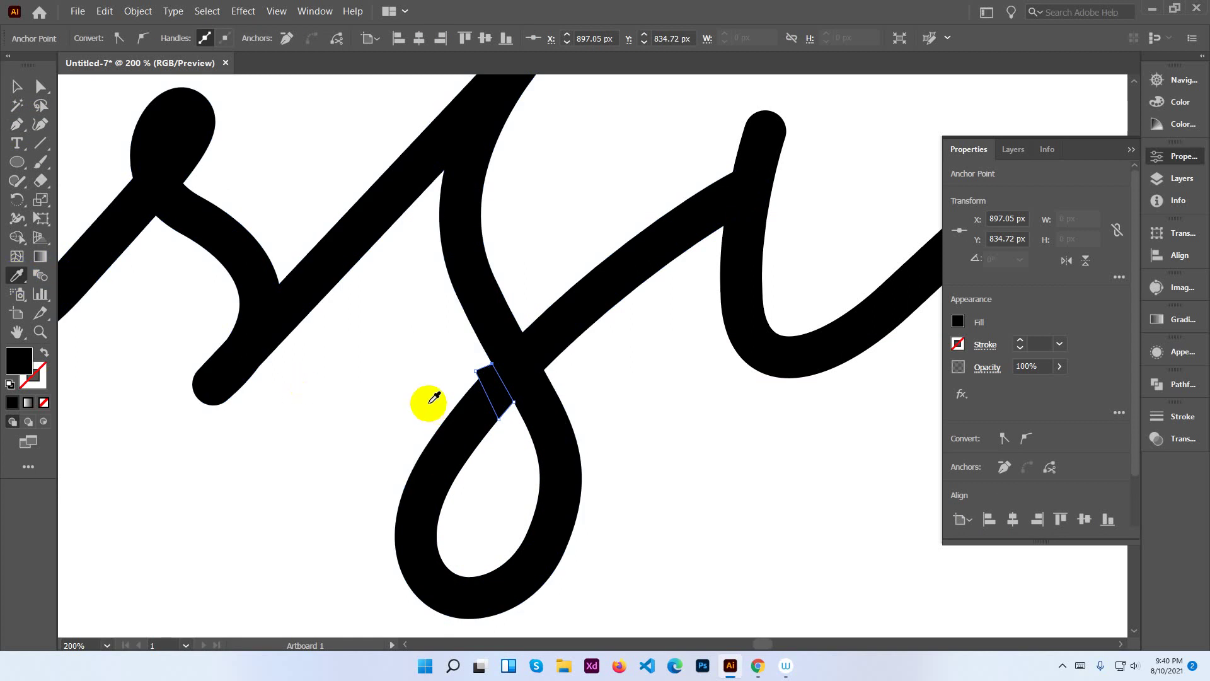
left_click(413, 387)
Reshape the white shape's corner with Direct Selection to refine the gap.
left_click(41, 95)
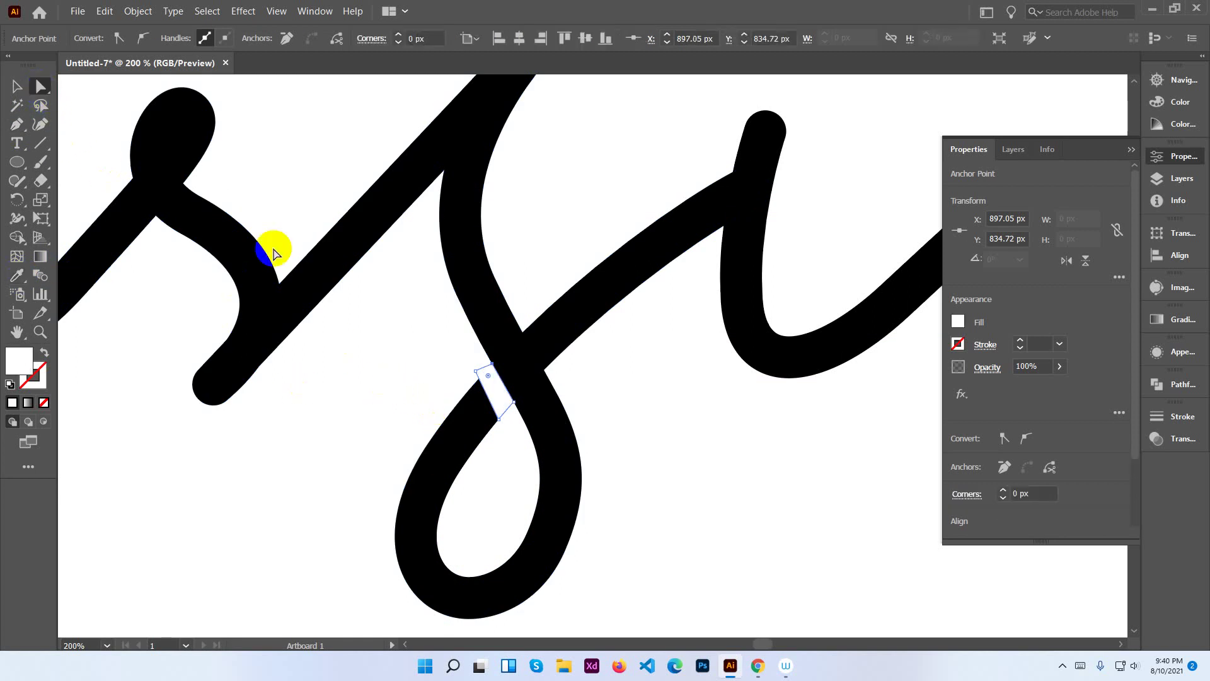
left_click(413, 313)
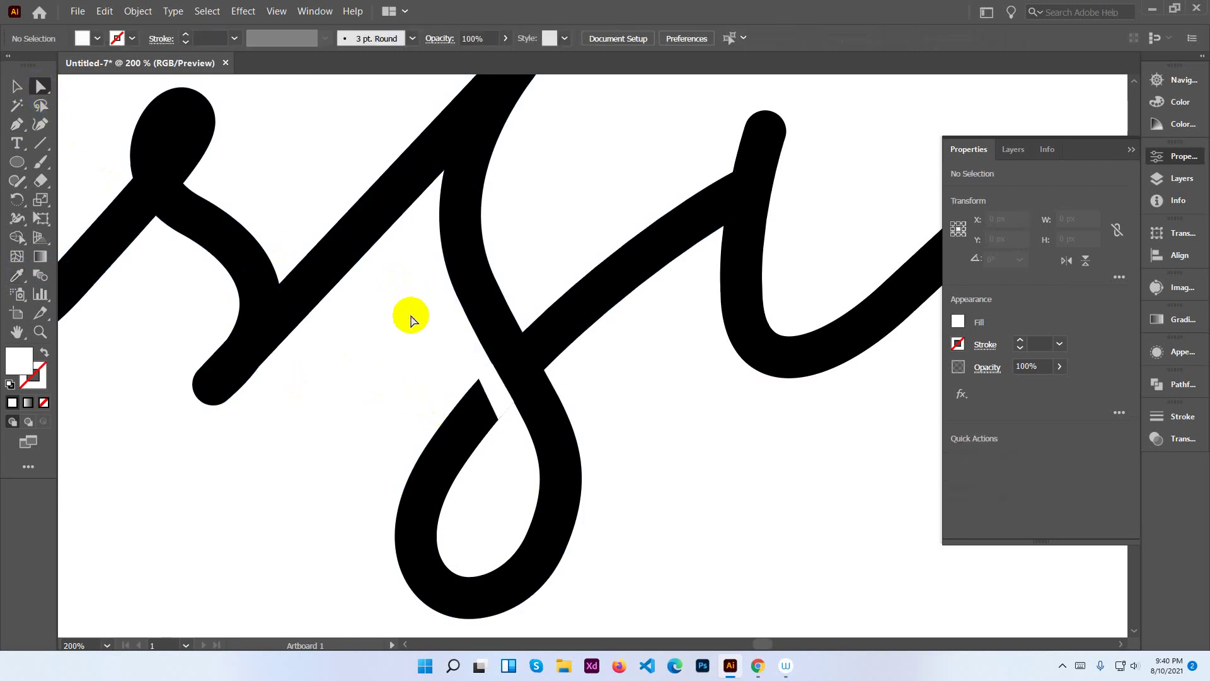
left_click(483, 387)
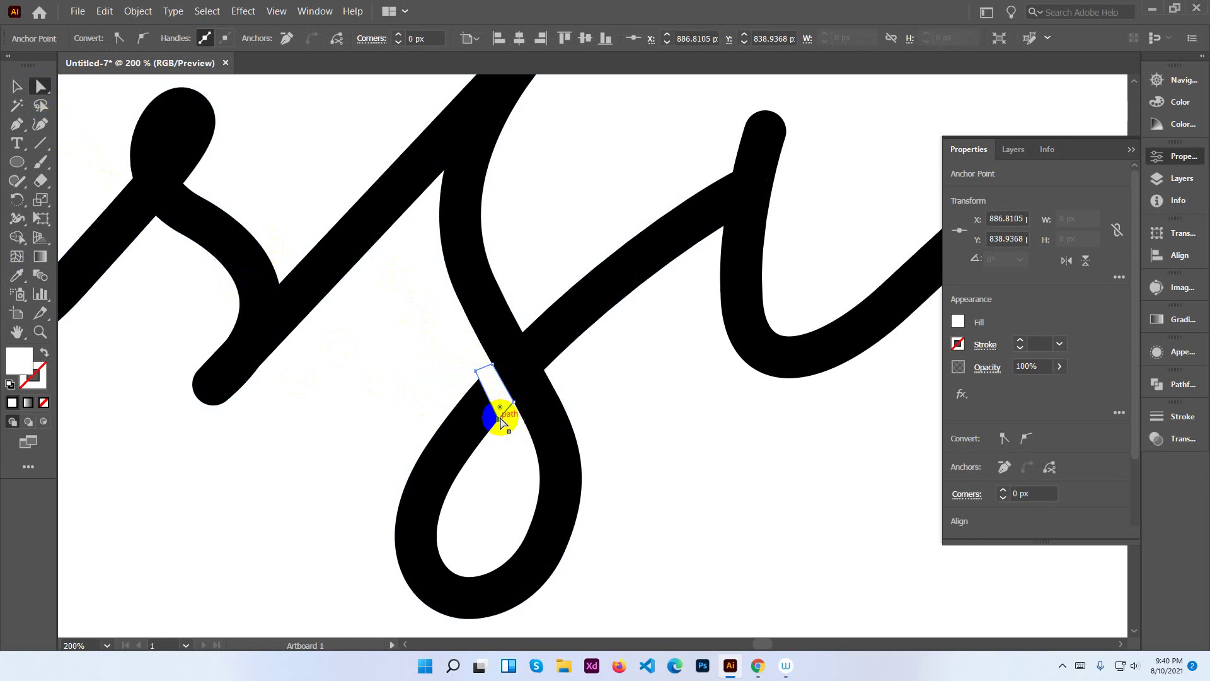
left_click_drag(499, 422, 501, 424)
left_click(602, 382)
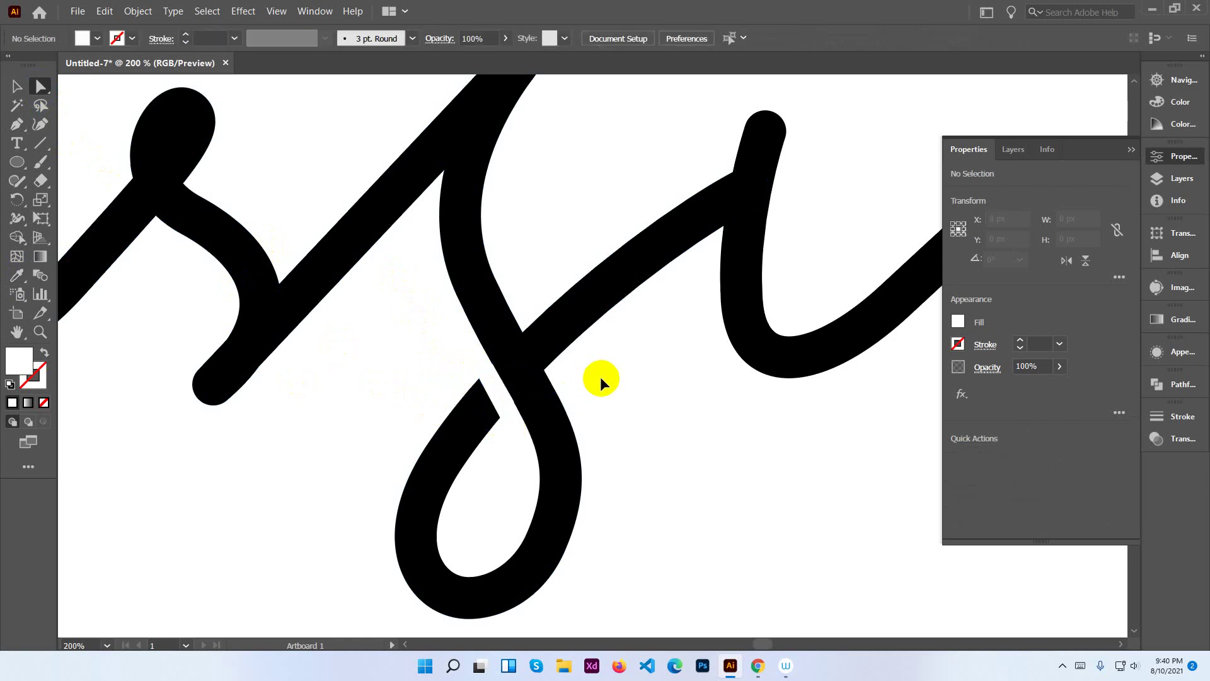
scroll(600, 376, "down", 3)
scroll(600, 376, "down", 2)
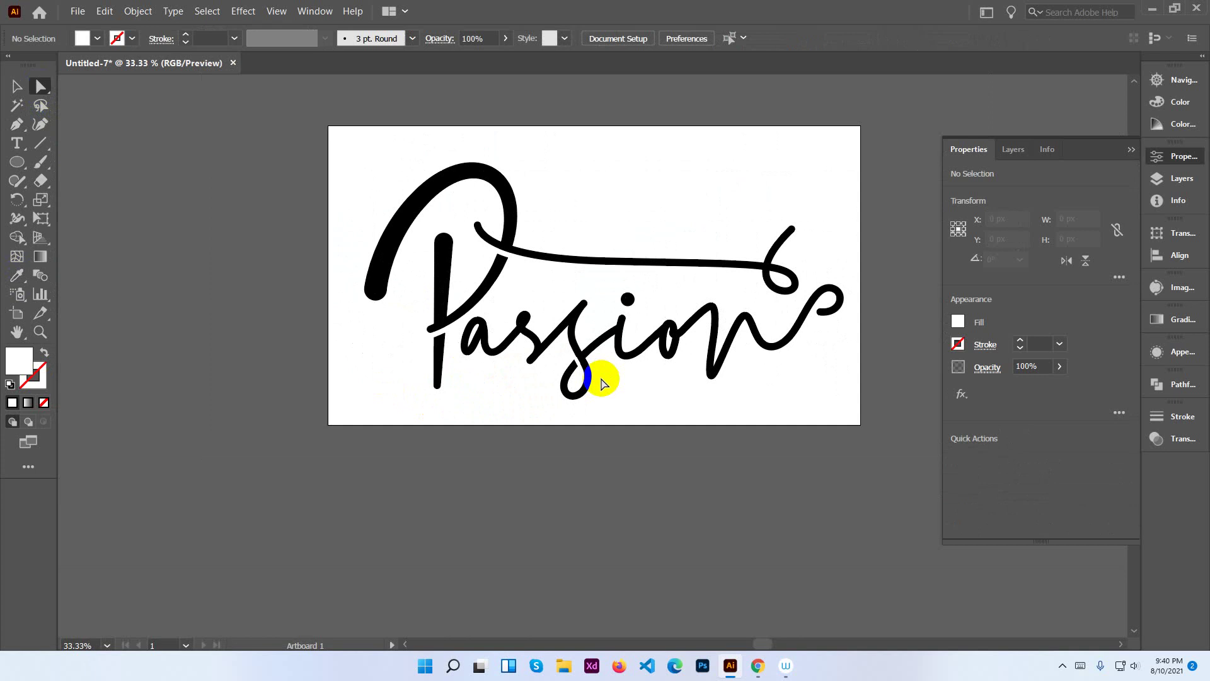
Bring the second s's loop into view and move the white gap piece off the crossing.
scroll(600, 376, "up", 1)
scroll(600, 376, "up", 1)
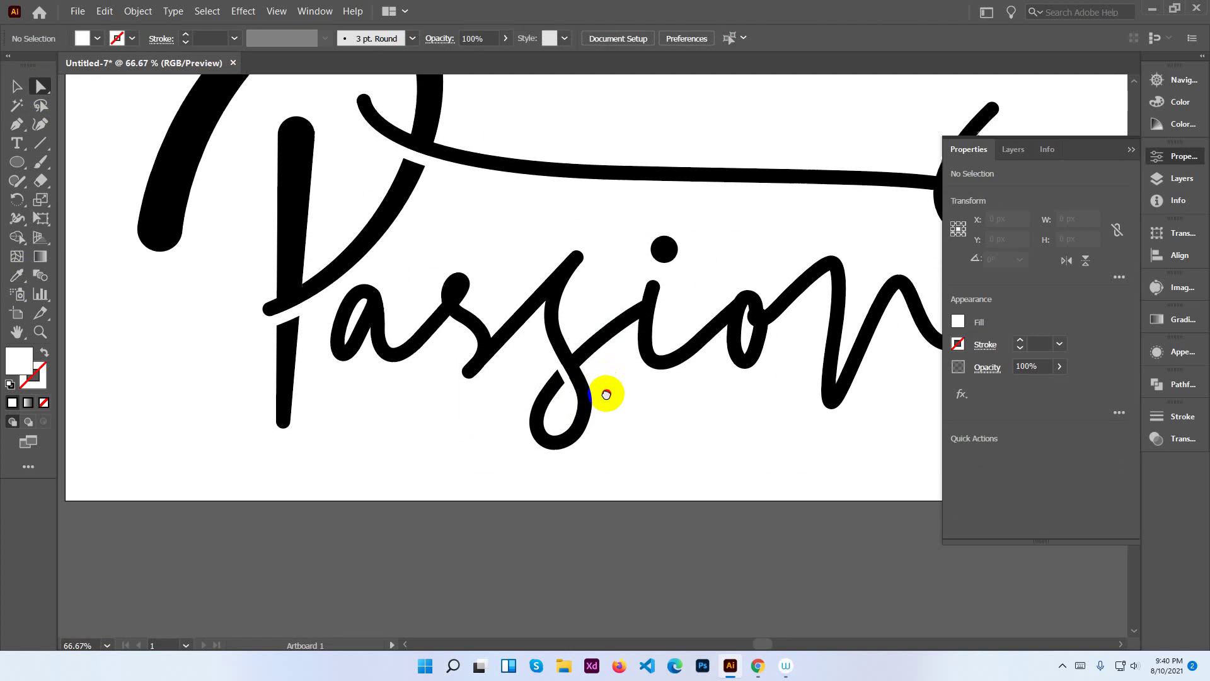
mouse_move(600, 377)
left_mouse_down()
mouse_move(602, 396)
mouse_move(579, 373)
left_mouse_up()
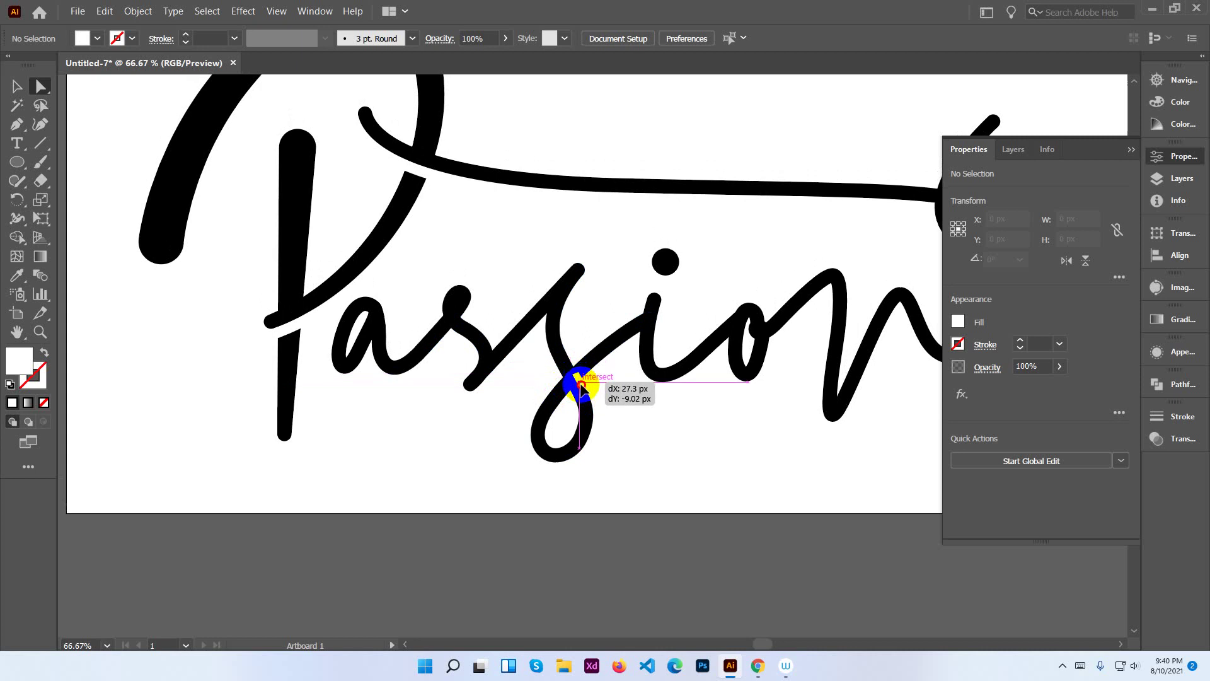
left_click_drag(578, 373, 592, 387)
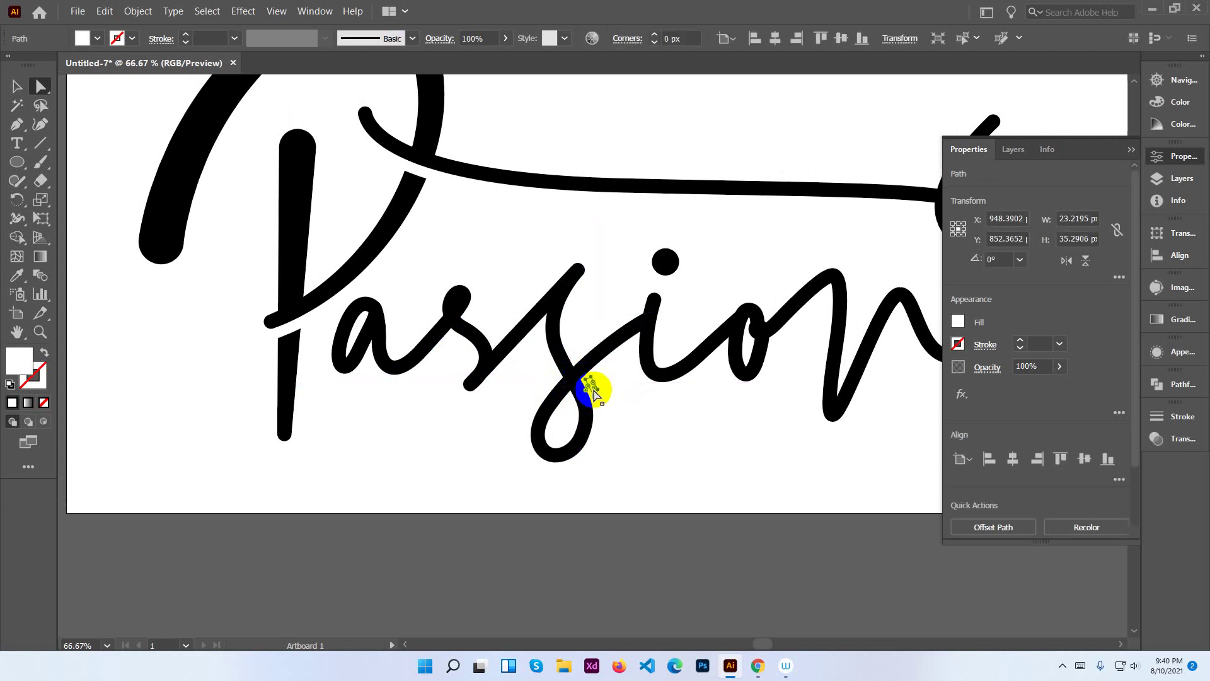
scroll(606, 393, "up", 1)
scroll(606, 393, "up", 3)
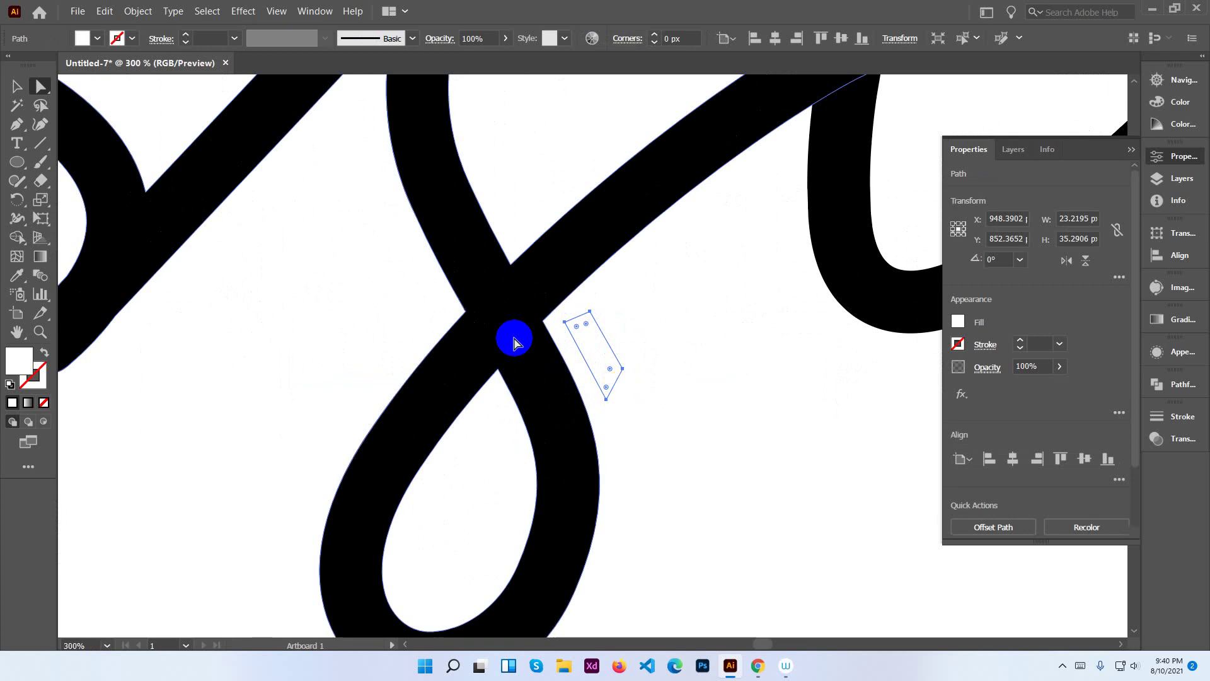
Rotate the white gap piece to follow the stroke and set it back over the s–i crossing.
left_click(17, 85)
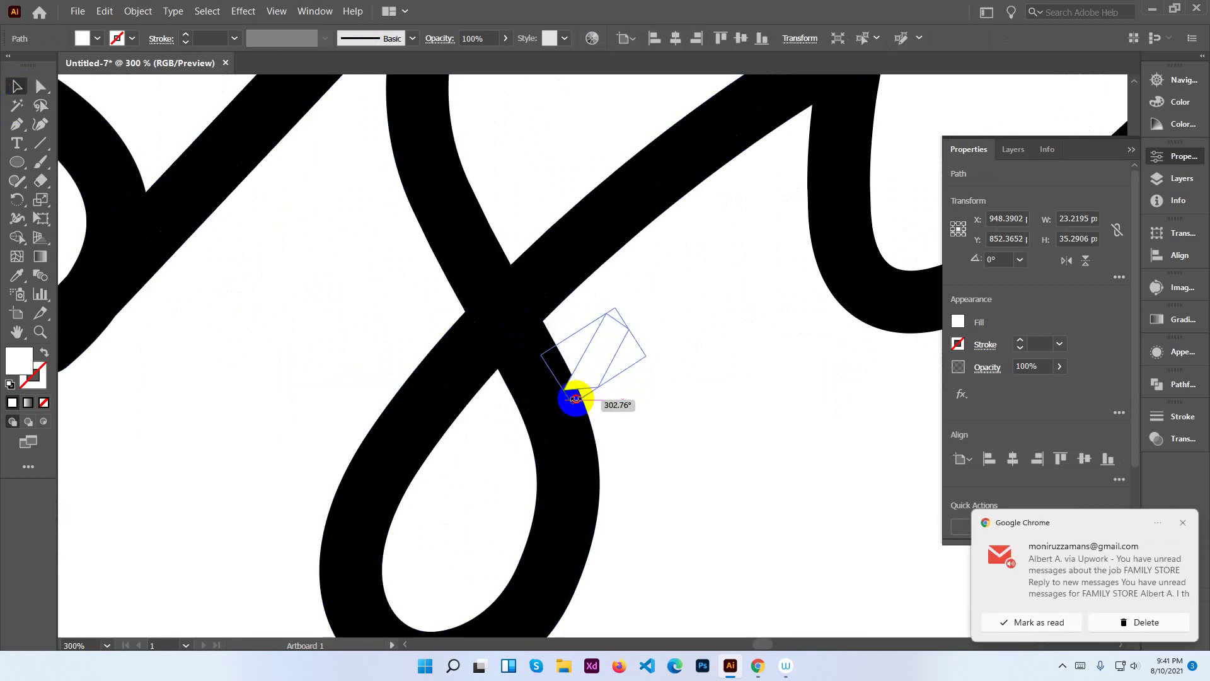
left_click_drag(628, 402, 571, 403)
left_click(1138, 622)
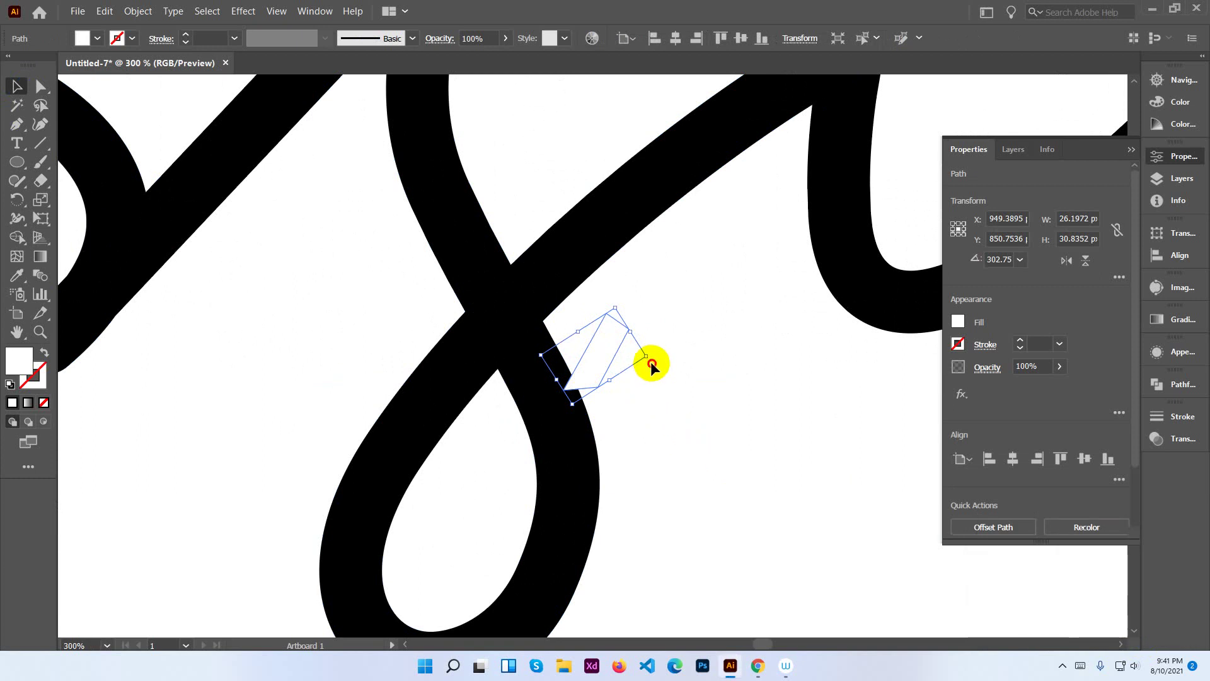
left_click(654, 379)
left_click(631, 340)
mouse_move(654, 351)
left_mouse_down()
mouse_move(651, 373)
mouse_move(605, 350)
mouse_move(546, 351)
left_mouse_up()
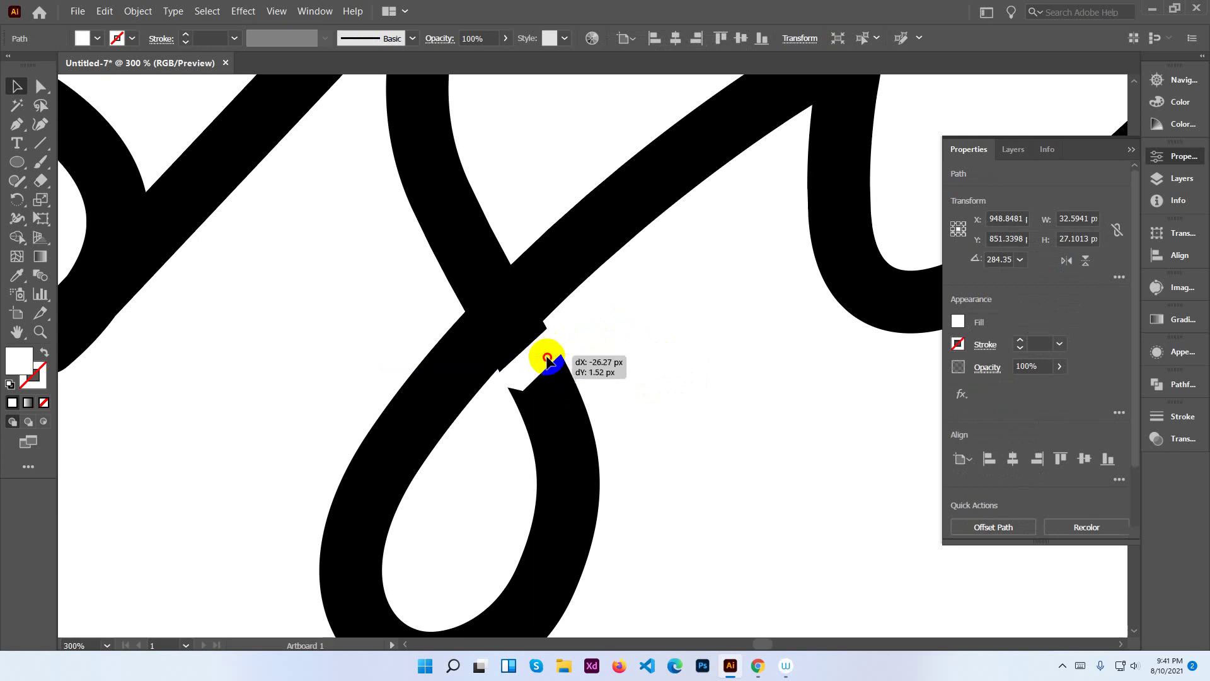
mouse_move(546, 351)
left_mouse_down()
mouse_move(584, 377)
mouse_move(550, 345)
left_mouse_up()
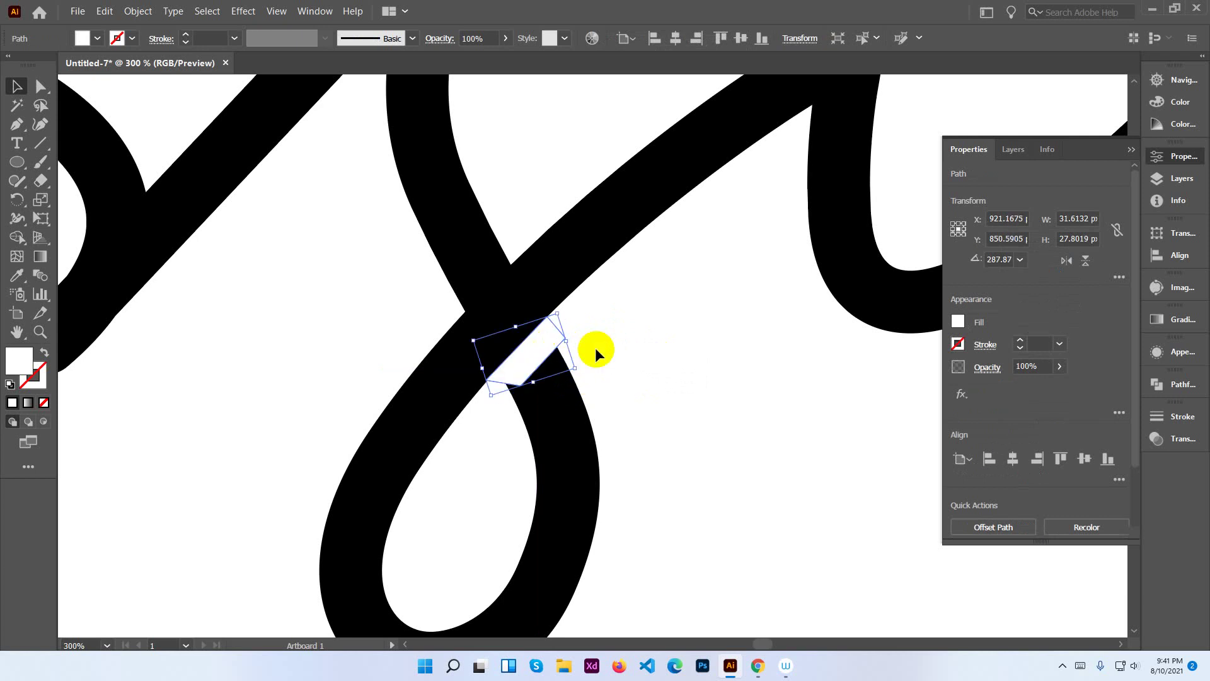
left_click(624, 349)
Scroll around the lettering to bring the long top stroke into view.
scroll(624, 349, "down", 2)
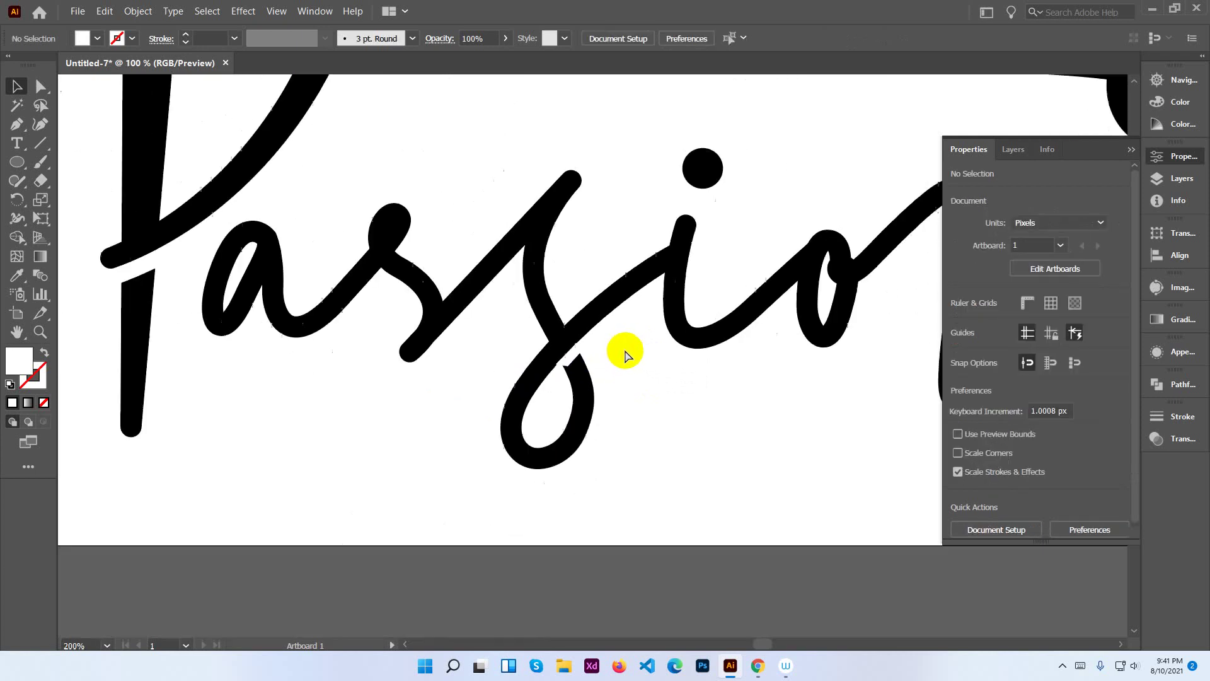
scroll(624, 349, "down", 1)
scroll(624, 349, "down", 2)
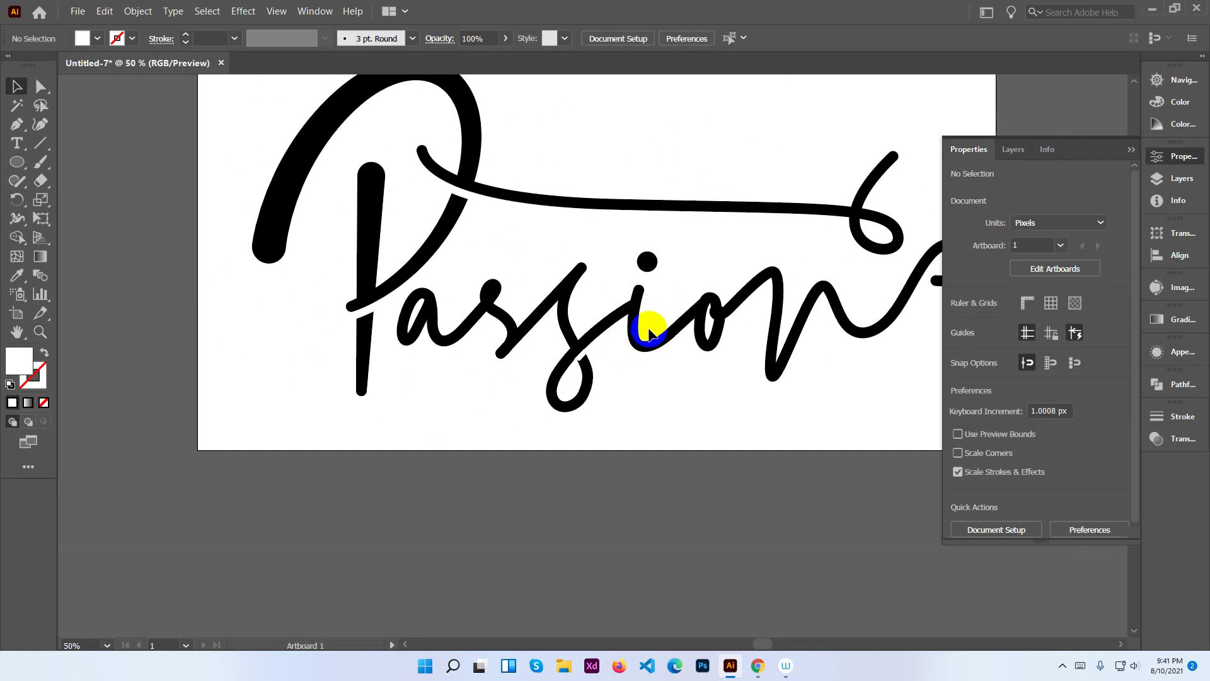
scroll(646, 331, "up", 1)
scroll(648, 327, "up", 1)
left_click(558, 360)
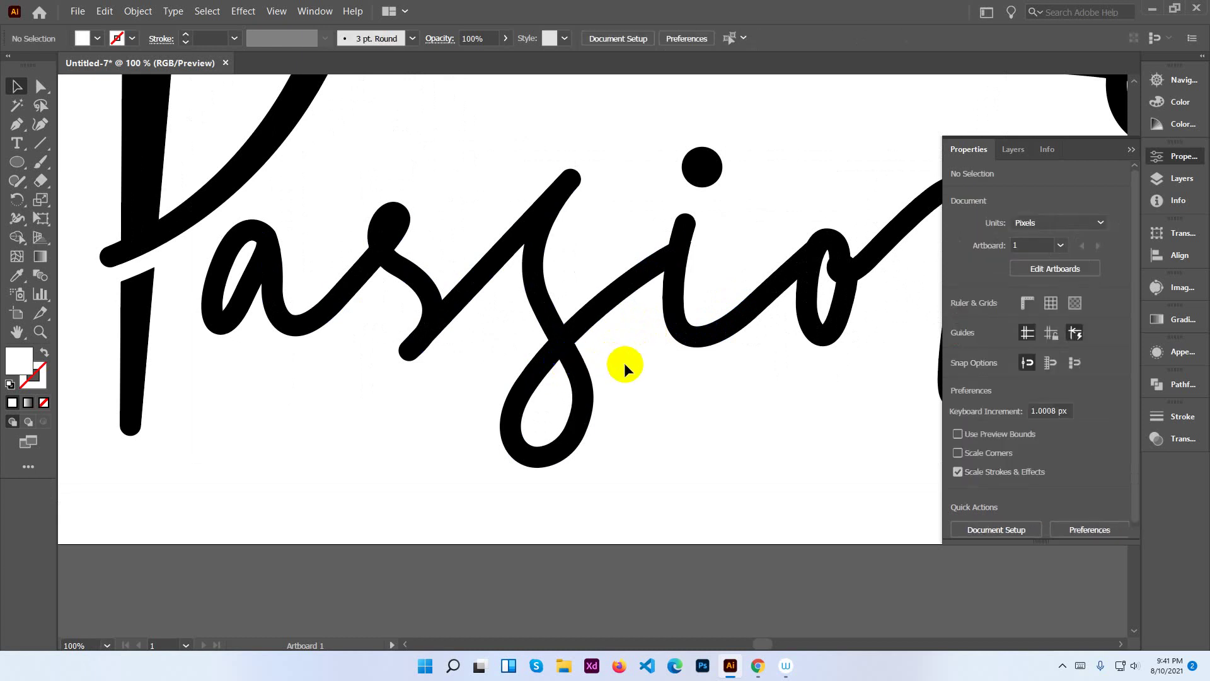
left_click_drag(655, 350, 656, 502)
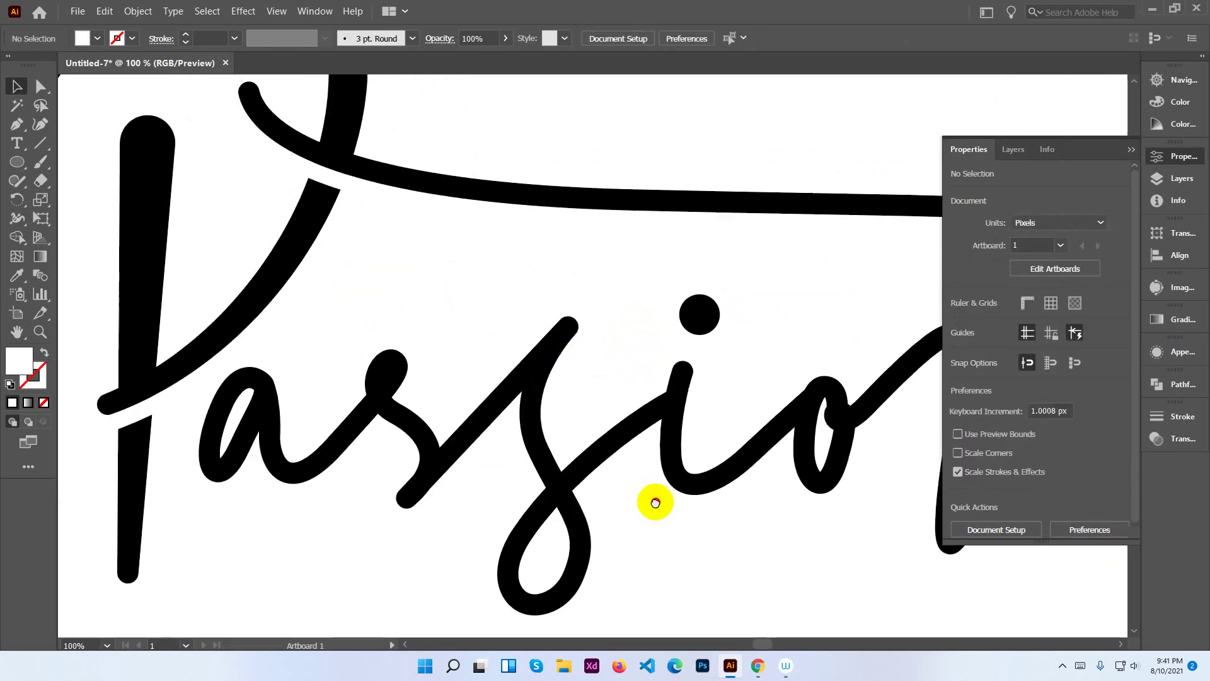
Close the Properties panel, zoom out to 50% and centre the whole Passion word.
left_click(1129, 152)
key("ctrl+minus")
key("ctrl+minus")
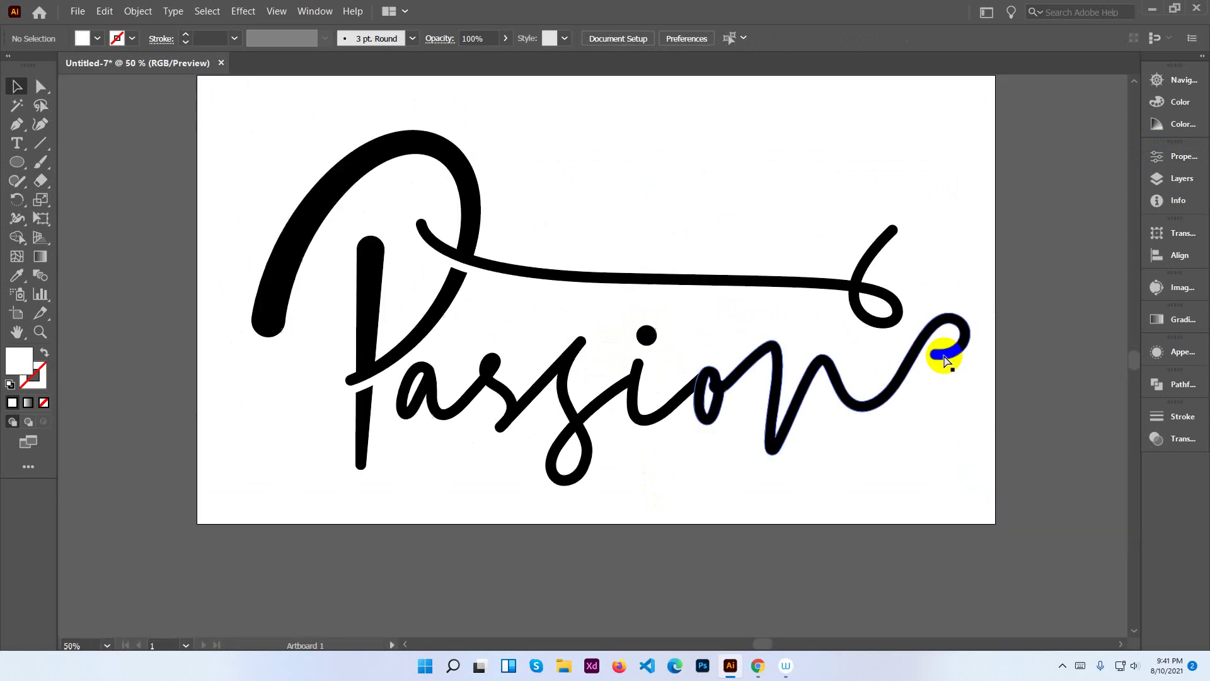
left_click_drag(936, 377, 880, 416)
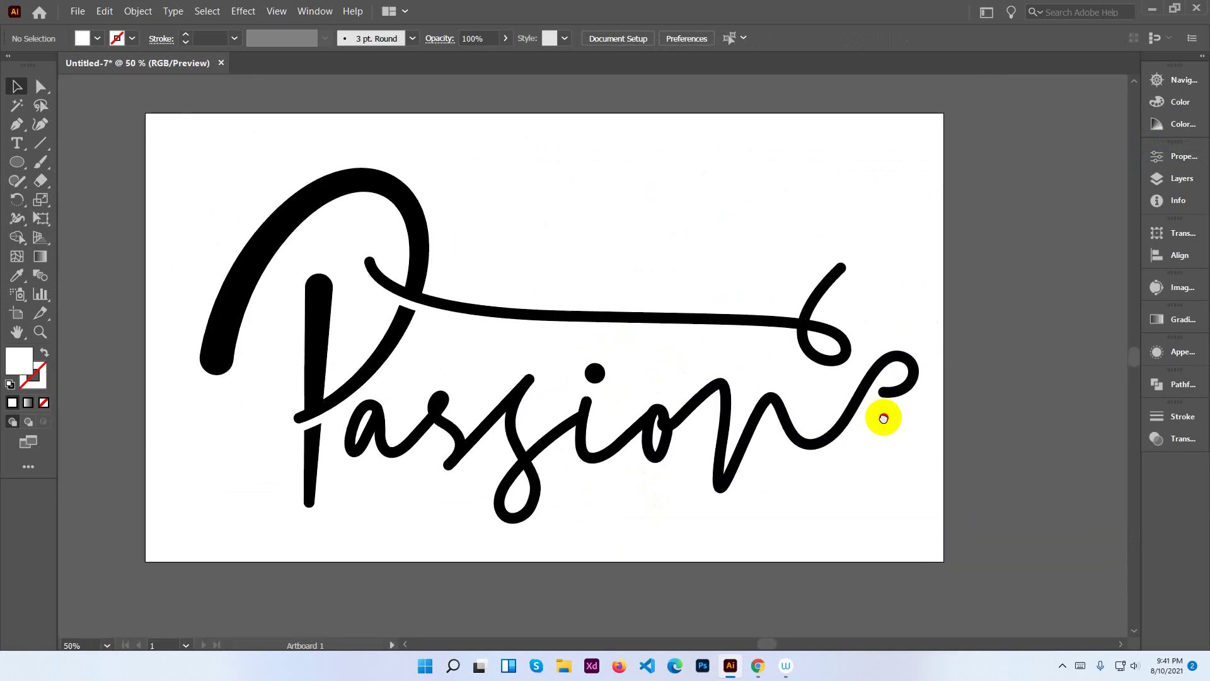
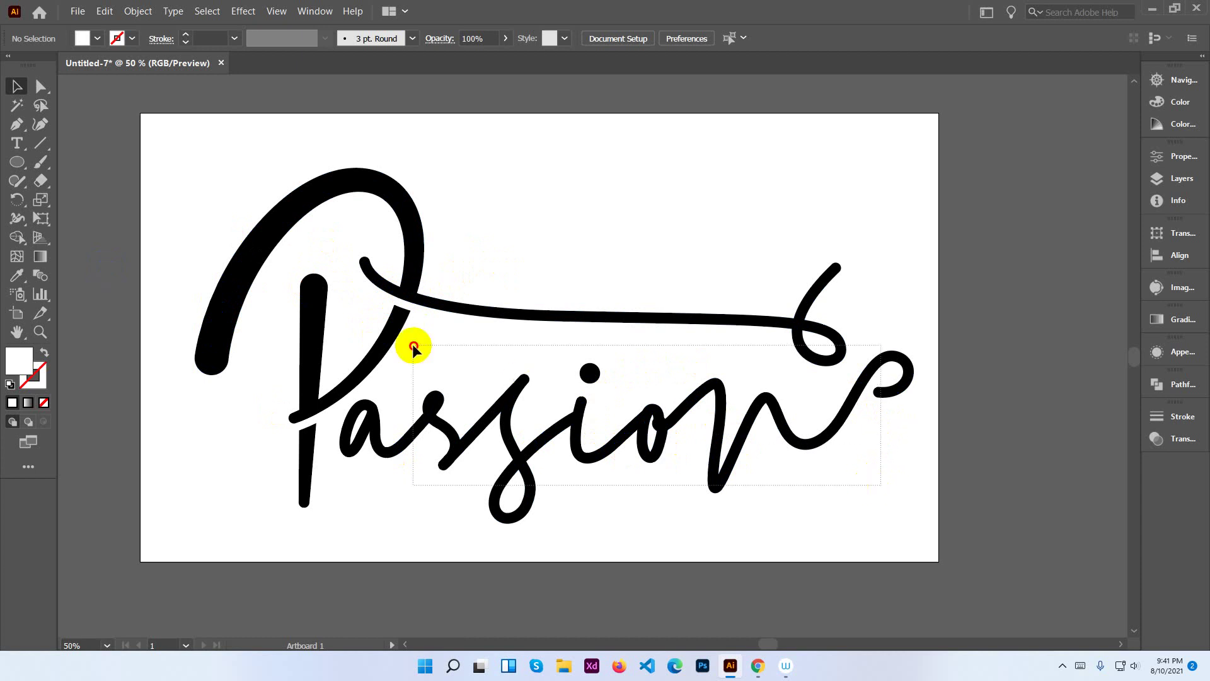
Unhide the thin Passion reference in Layers and move it above the swash line.
left_click_drag(880, 486, 273, 202)
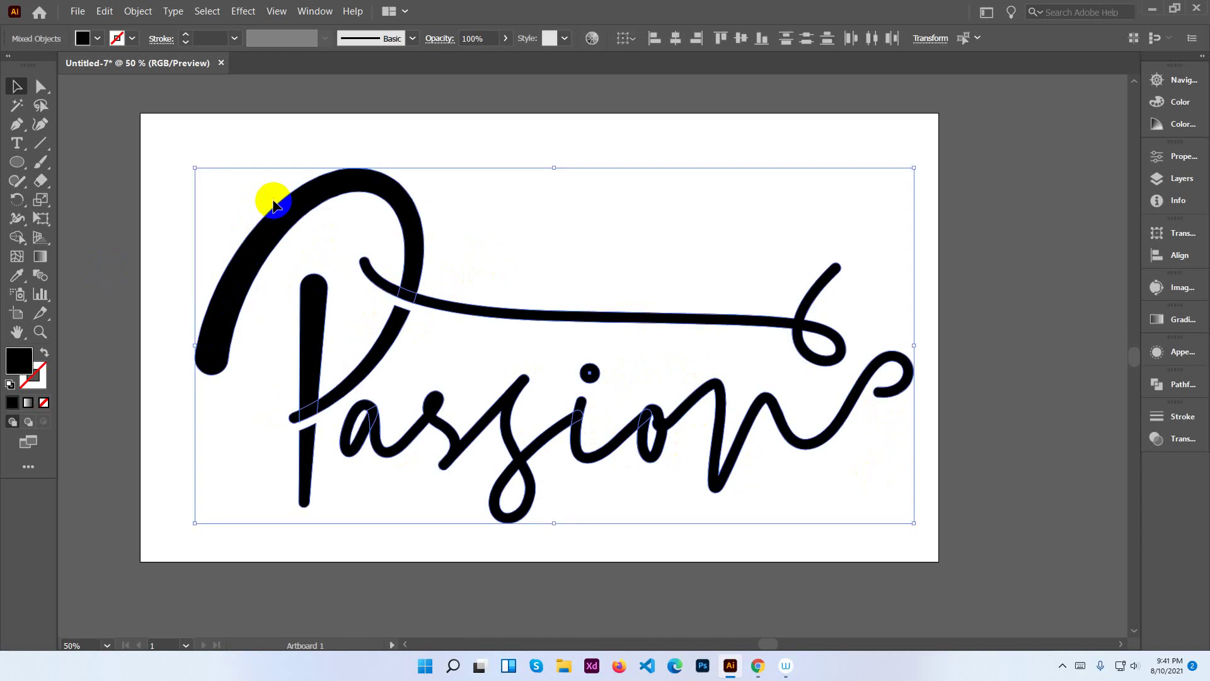
left_click(481, 242)
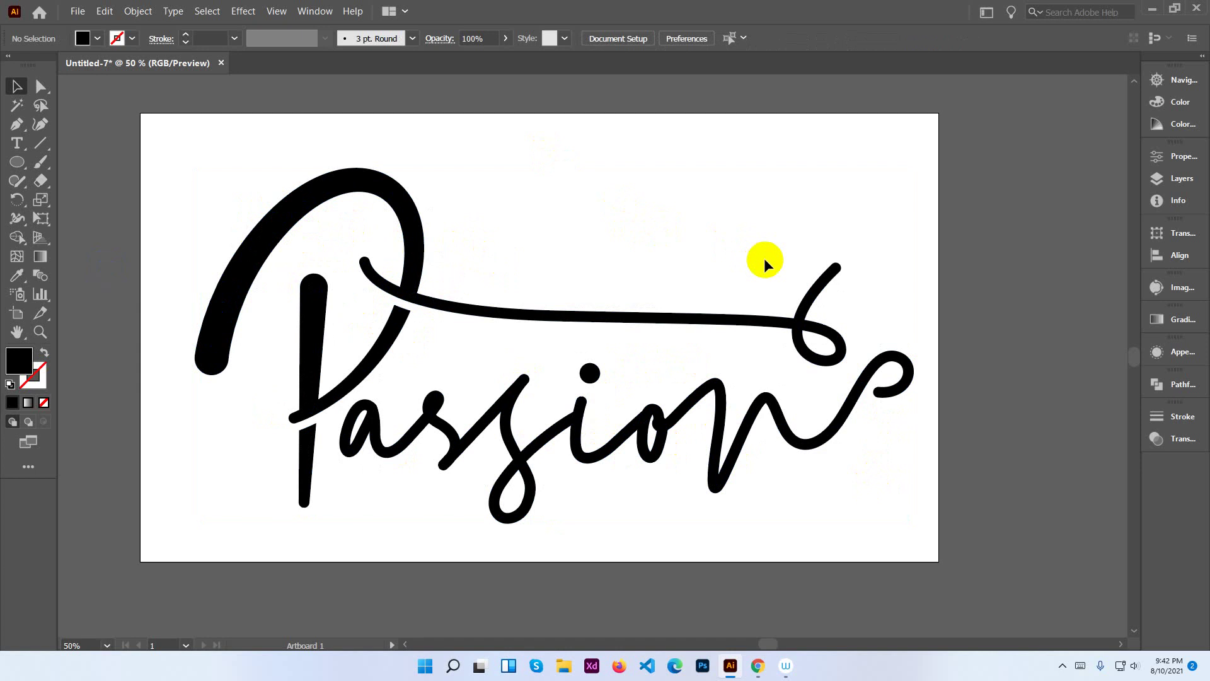
left_click(1163, 179)
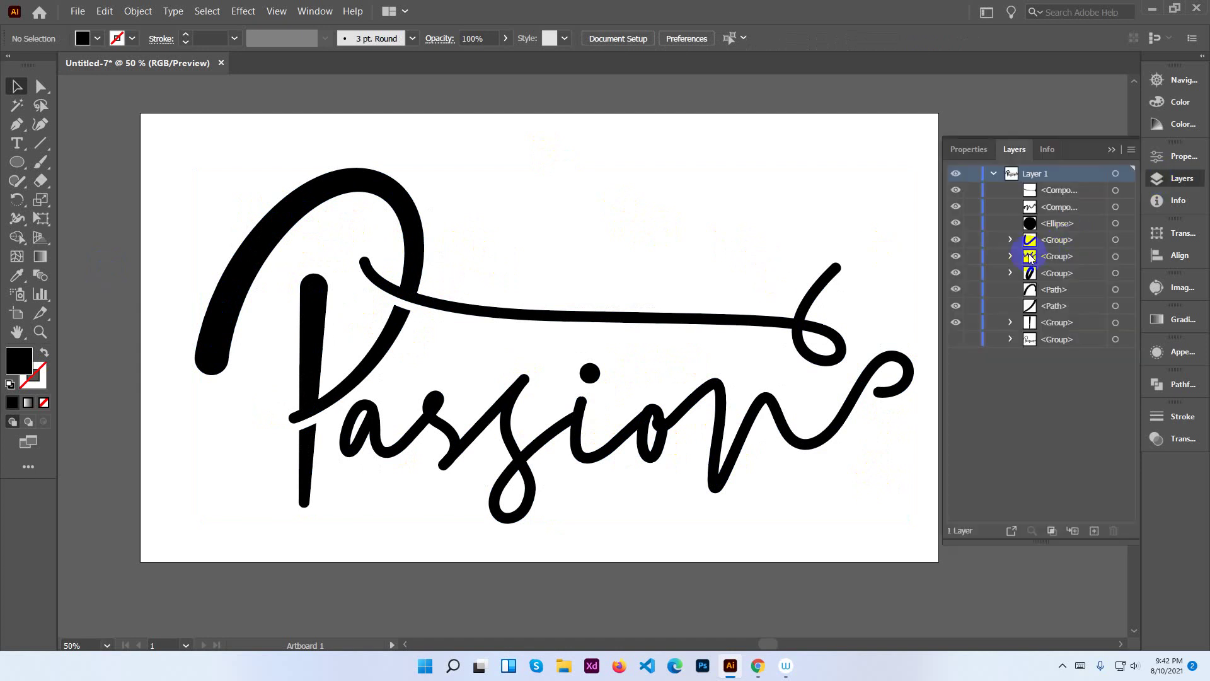
left_click(956, 341)
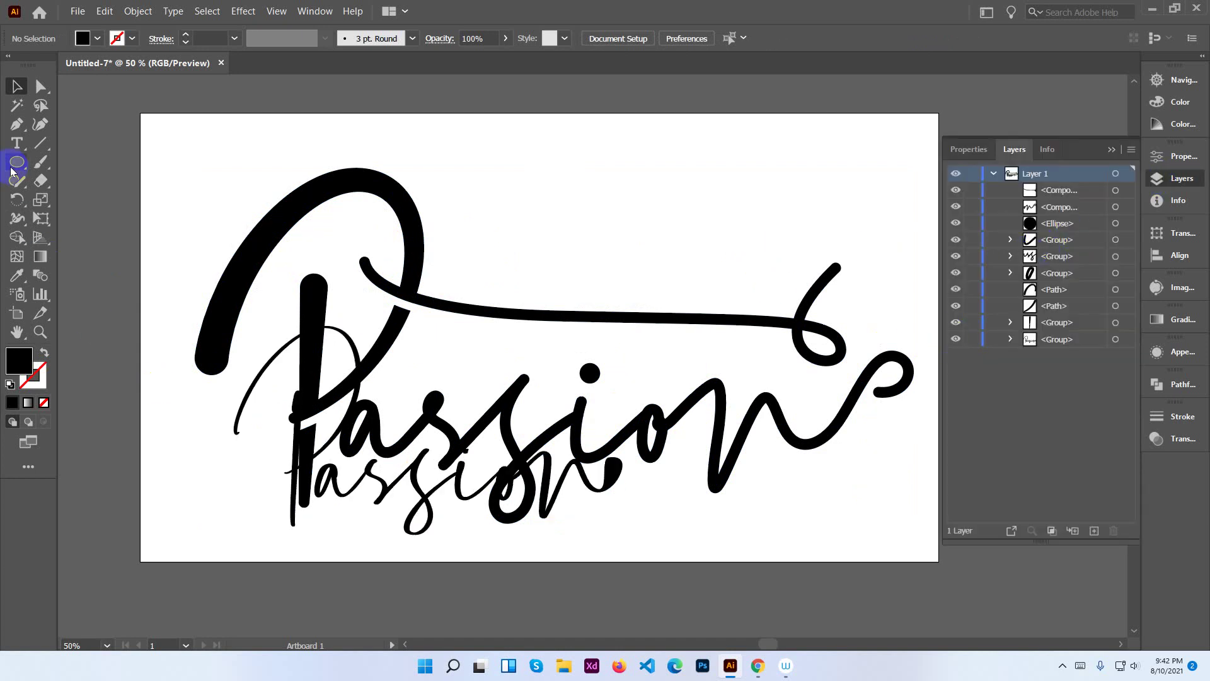
left_click_drag(282, 544, 546, 329)
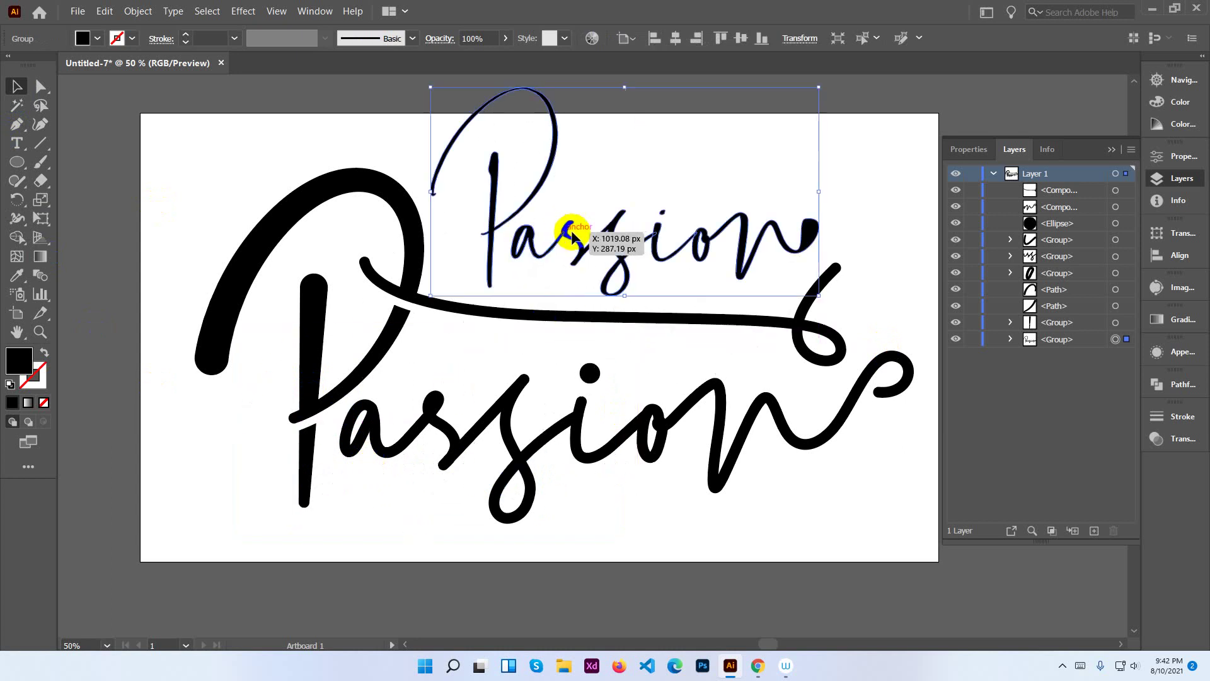
left_click_drag(546, 328, 567, 238)
Hide the thin Passion reference again and pan to the swash loop's end.
left_click(859, 268)
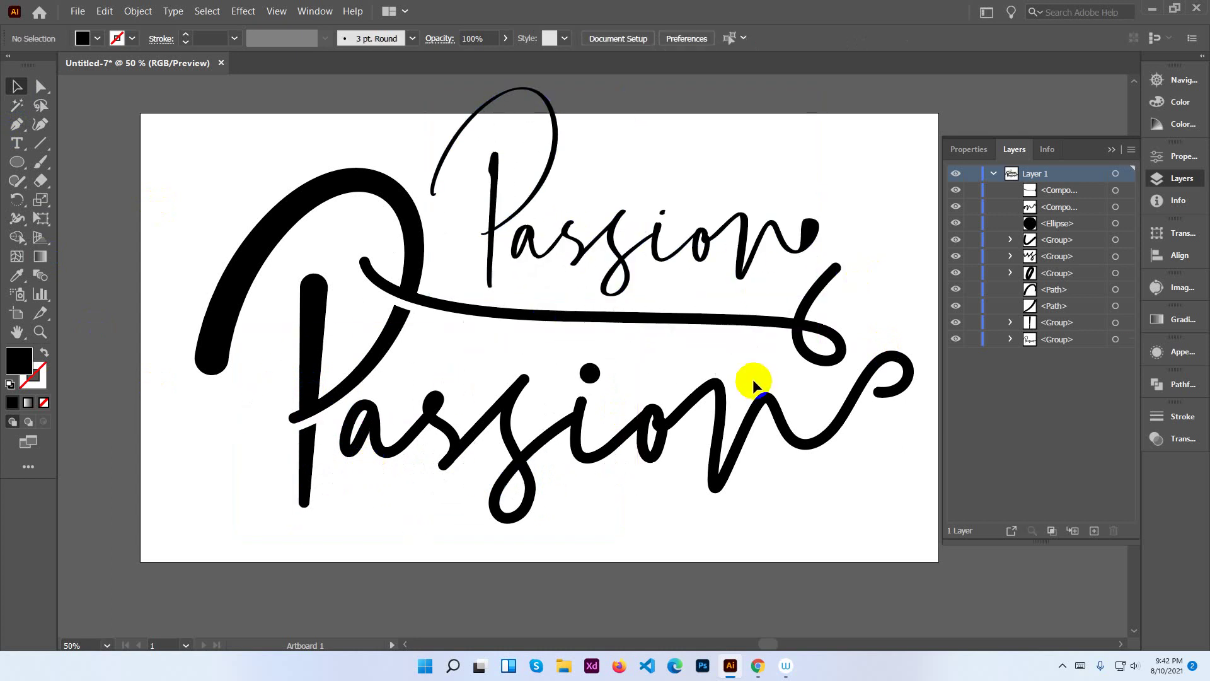
left_click(731, 221)
left_click(955, 339)
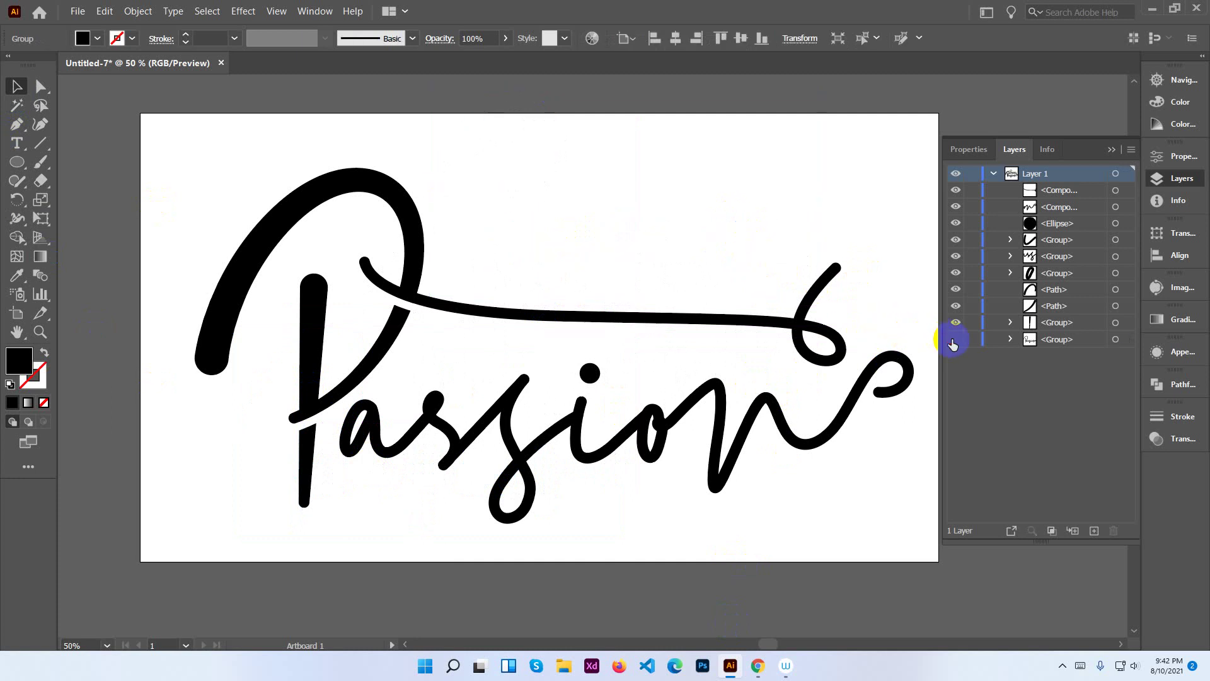
mouse_move(877, 320)
left_mouse_down()
mouse_move(588, 447)
mouse_move(607, 433)
left_mouse_up()
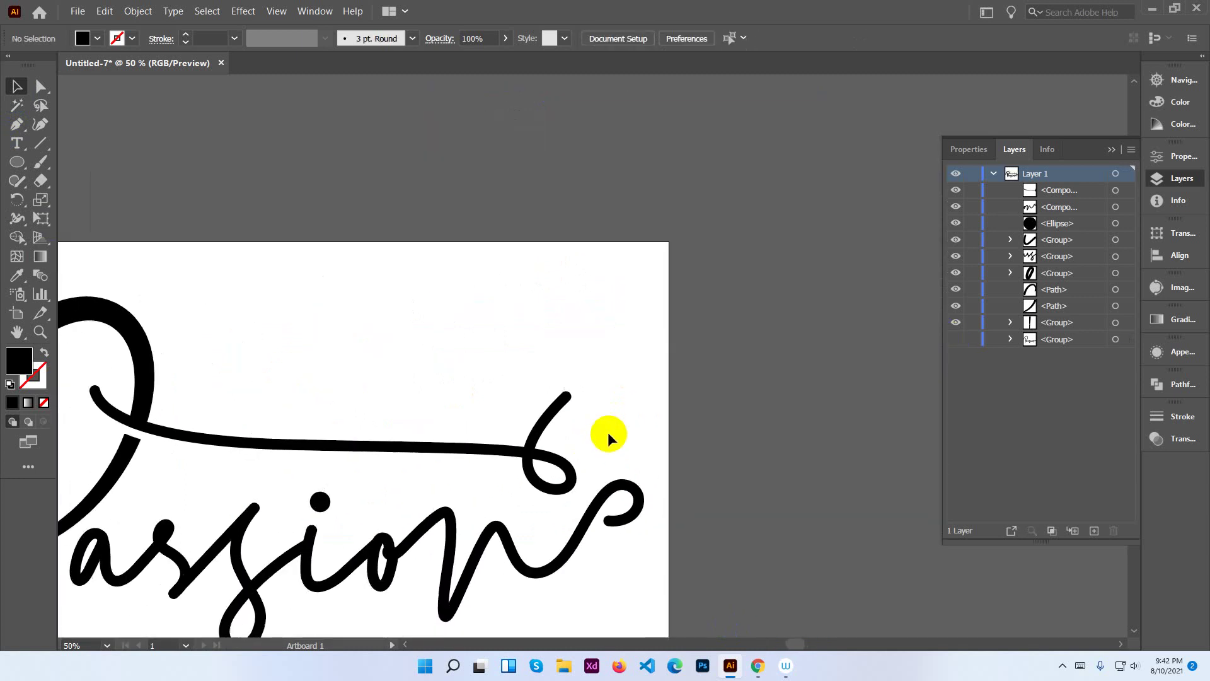
Drag the swash loop's end point down and out into an arrowhead tip.
scroll(608, 432, "up", 4)
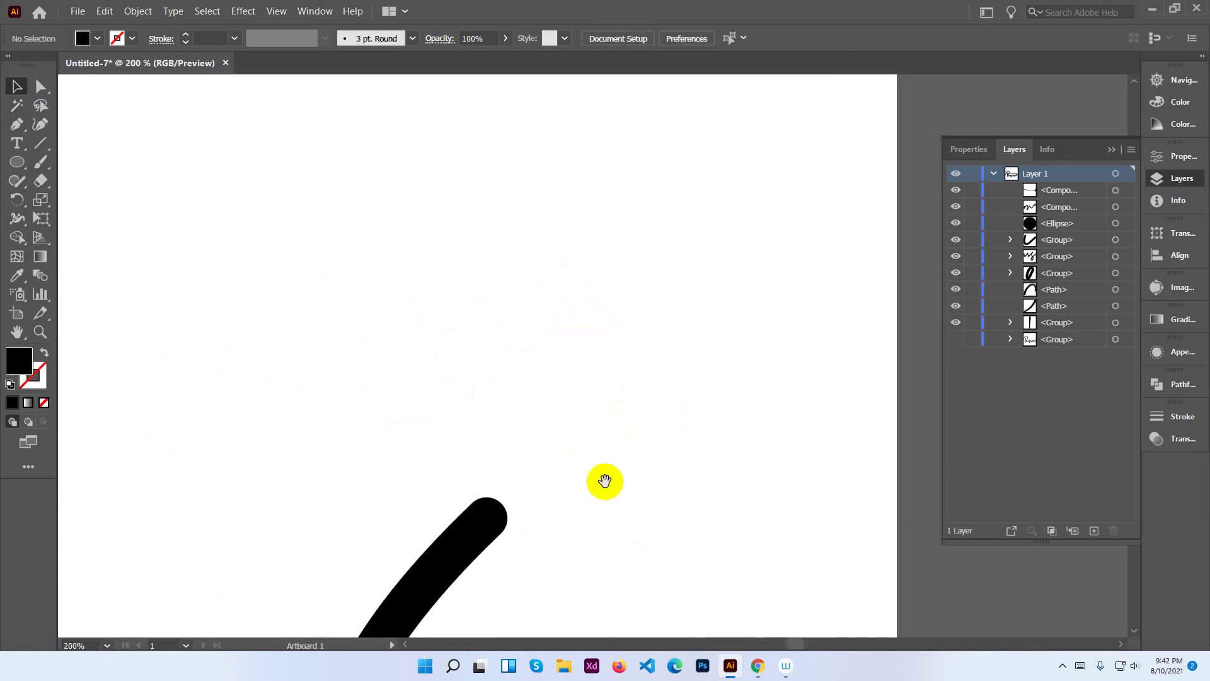
mouse_move(605, 481)
left_mouse_down()
mouse_move(564, 262)
mouse_move(541, 231)
left_mouse_up()
left_click(464, 279)
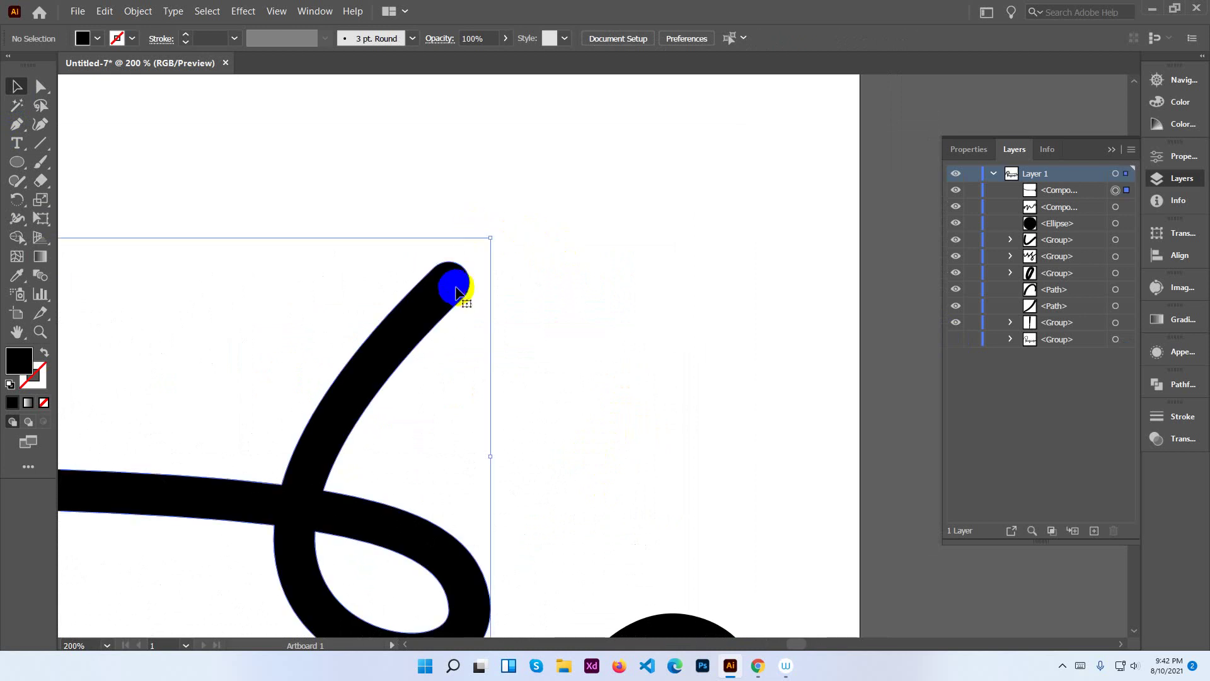
left_click(41, 91)
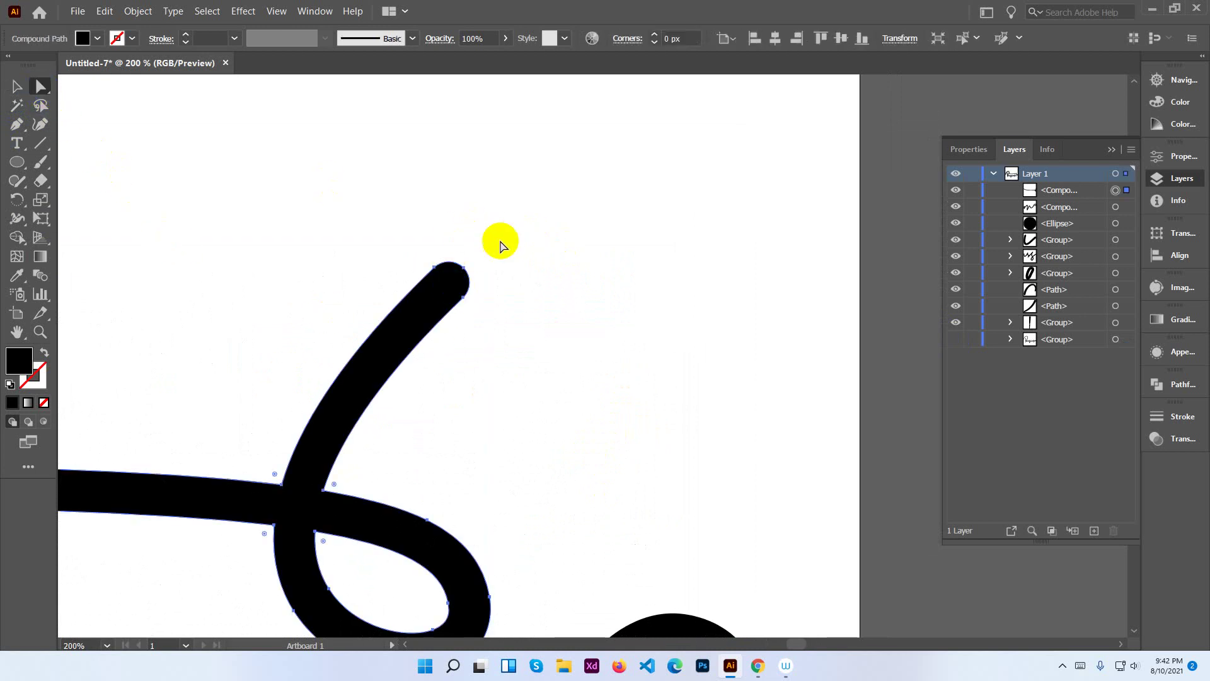
left_click(464, 270)
mouse_move(466, 272)
left_mouse_down()
mouse_move(465, 303)
mouse_move(539, 339)
left_mouse_up()
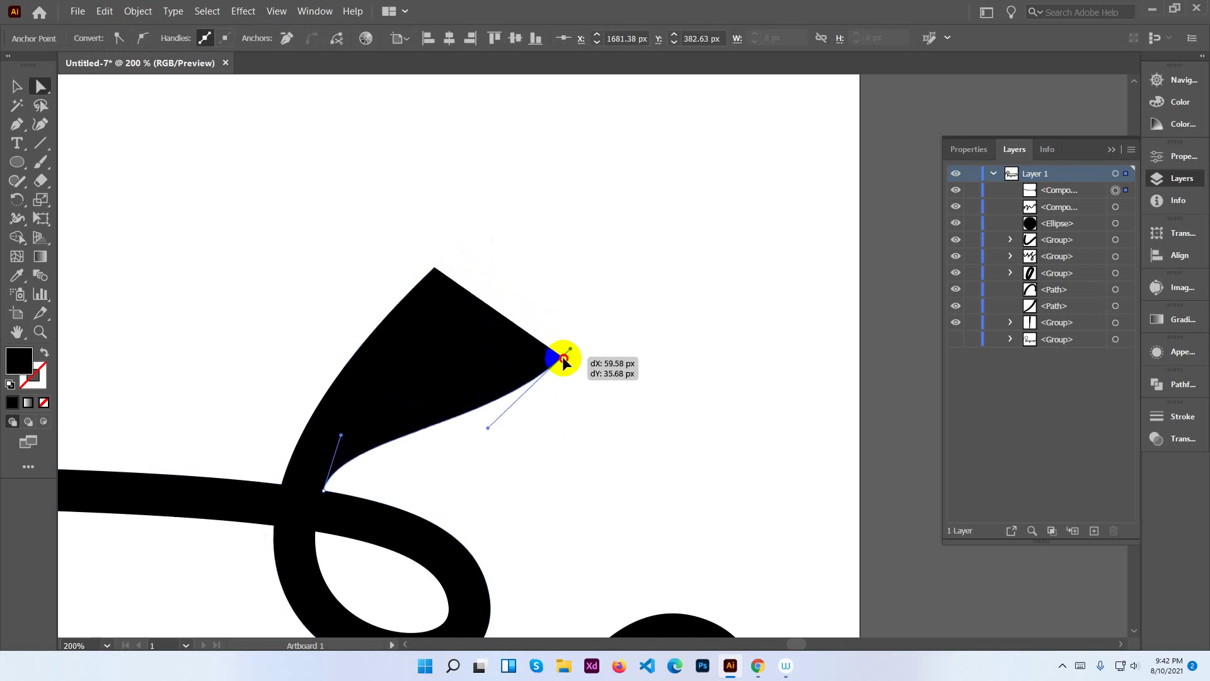
left_click_drag(539, 338, 606, 387)
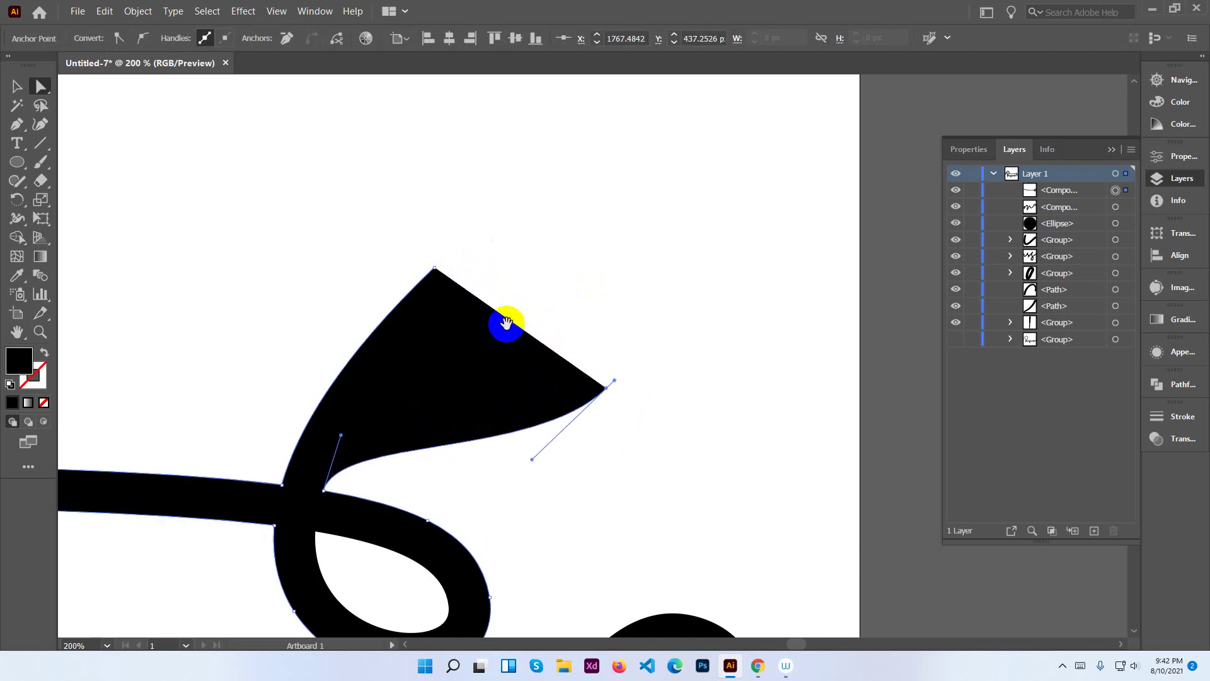
Shape the arrowhead's raised top point, left curve and curved underside.
left_click_drag(503, 327, 691, 357)
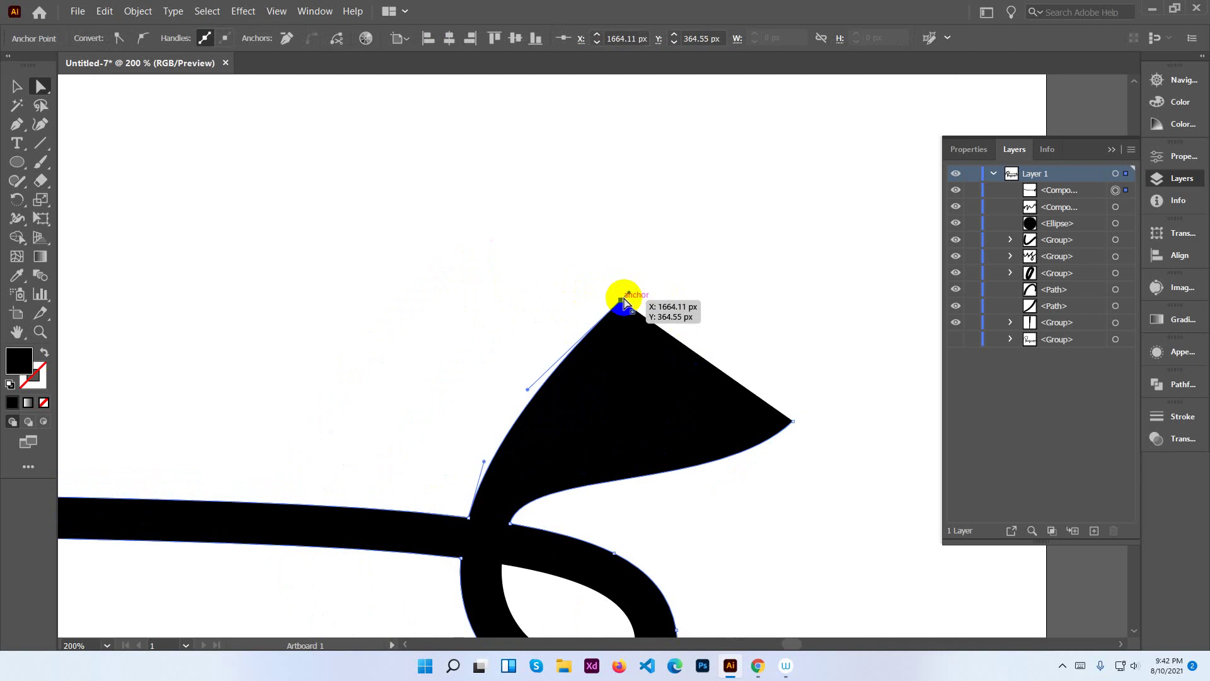
left_click_drag(622, 300, 514, 218)
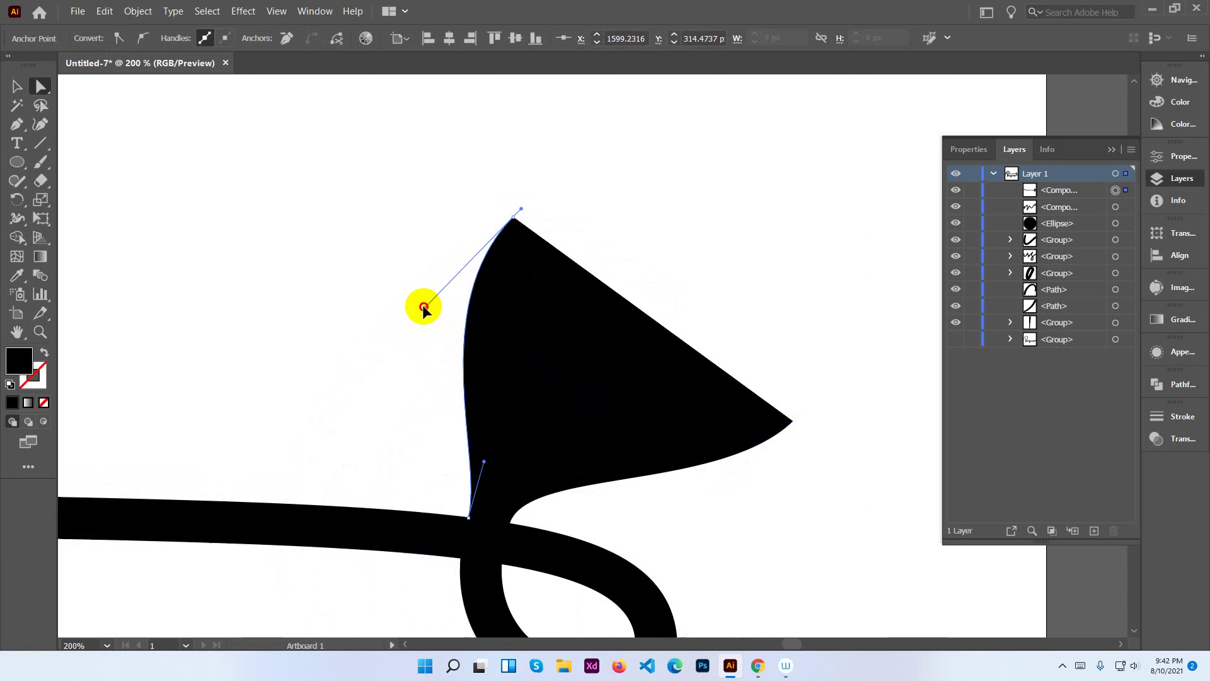
left_click_drag(419, 306, 537, 383)
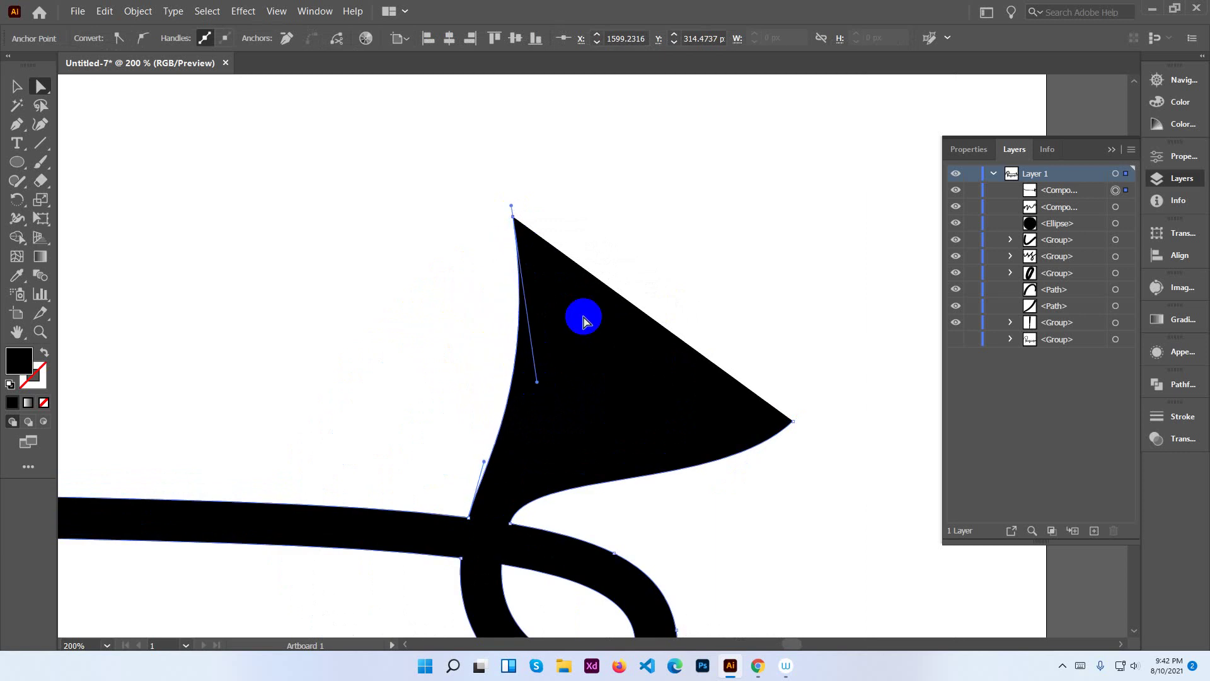
mouse_move(792, 424)
left_mouse_down()
mouse_move(718, 504)
mouse_move(639, 401)
left_mouse_up()
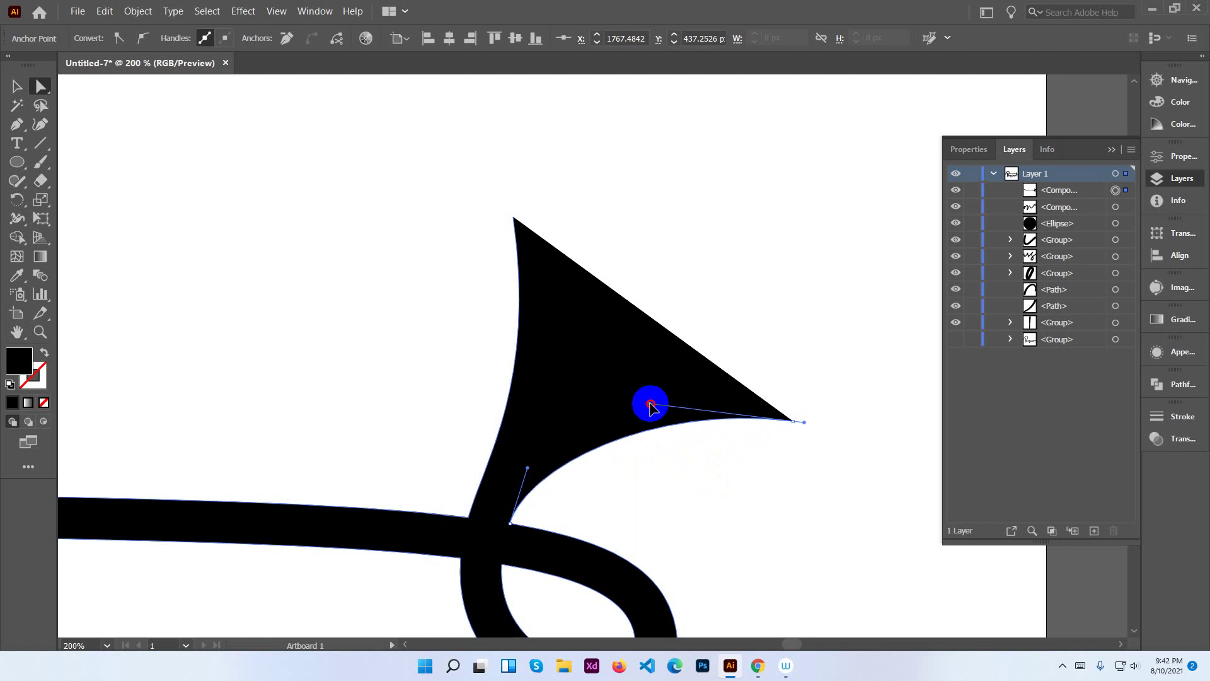
left_click_drag(638, 401, 646, 398)
Add points on the arrowhead's inner edge and carve a curved notch into it.
left_click(781, 318)
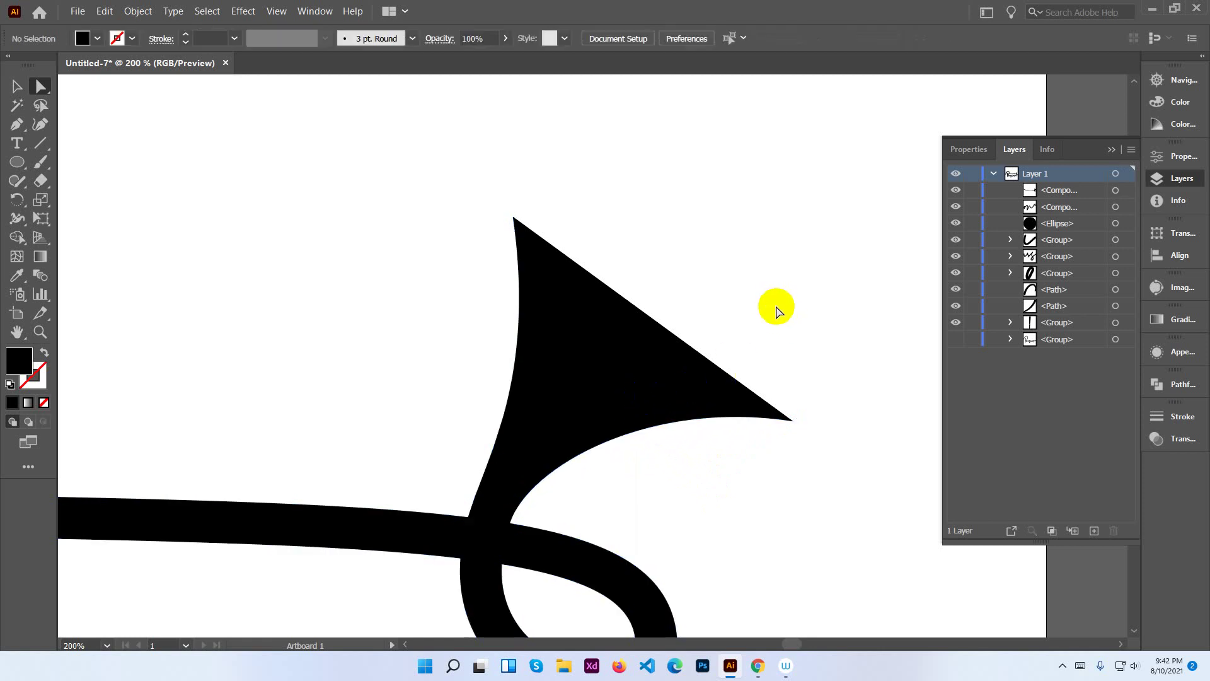
left_click_drag(716, 316, 571, 326)
left_click(34, 127)
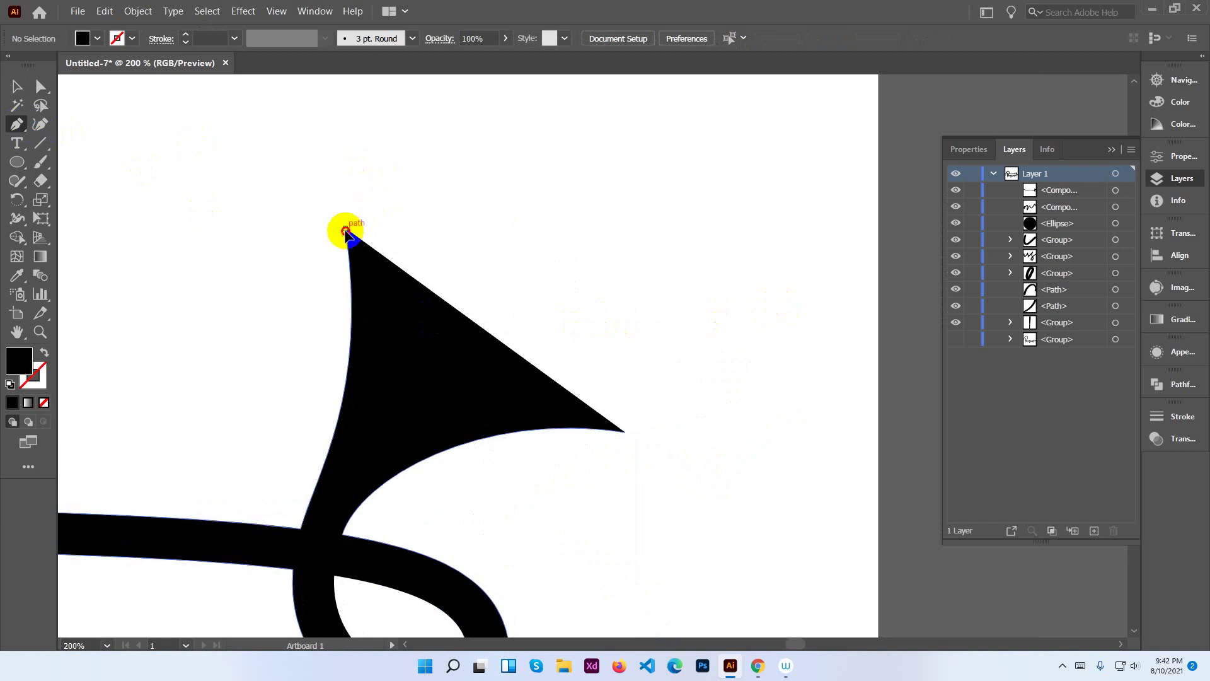
mouse_move(347, 231)
left_mouse_down()
mouse_move(368, 246)
mouse_move(431, 384)
left_mouse_up()
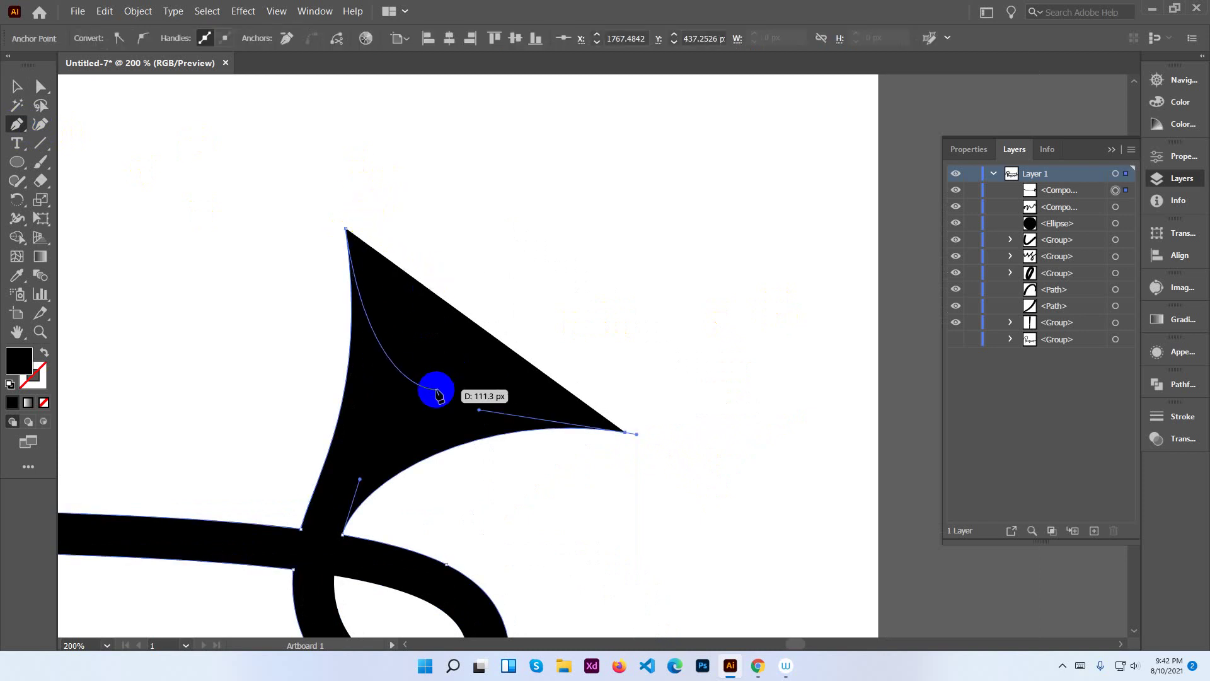
left_click(426, 375)
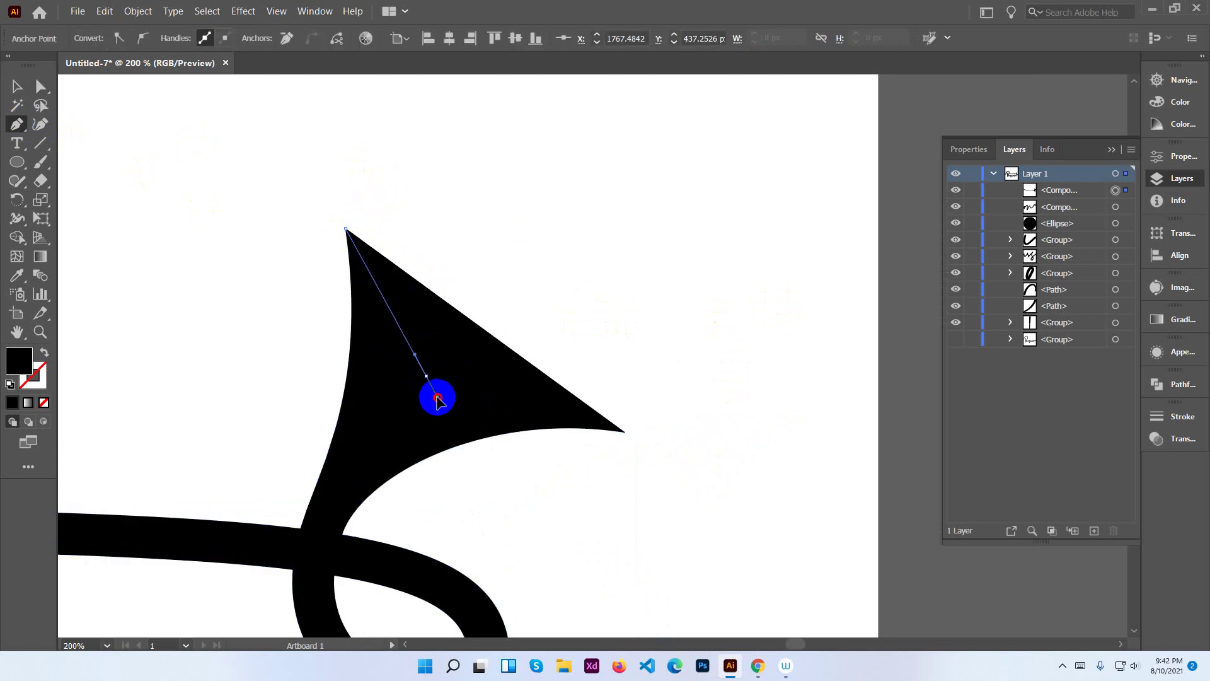
left_click(445, 431)
left_click_drag(445, 430, 445, 466)
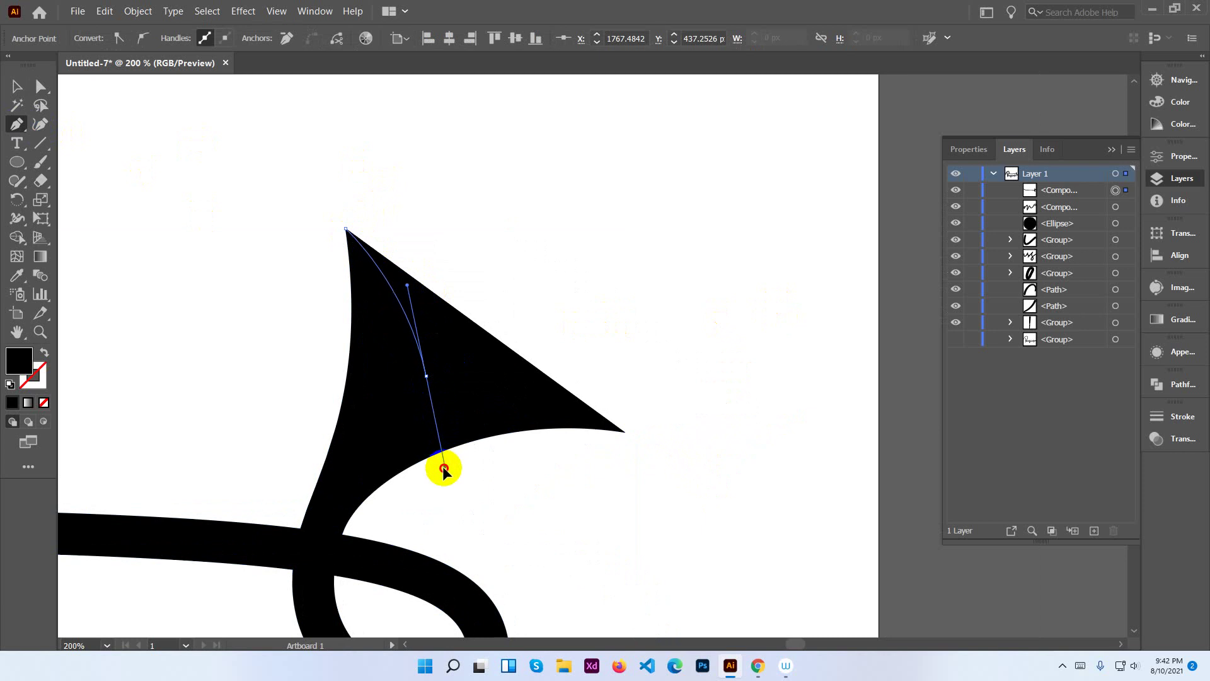
left_click_drag(426, 377, 539, 397)
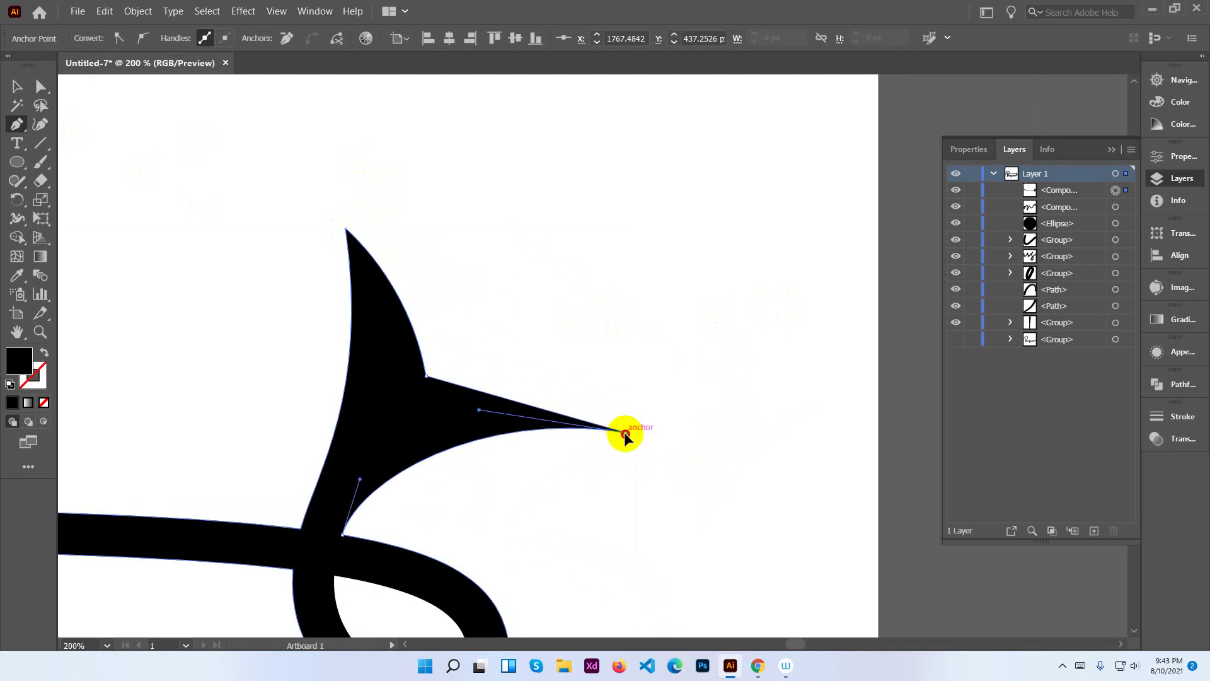
mouse_move(626, 435)
left_mouse_down()
mouse_move(637, 438)
mouse_move(627, 434)
left_mouse_up()
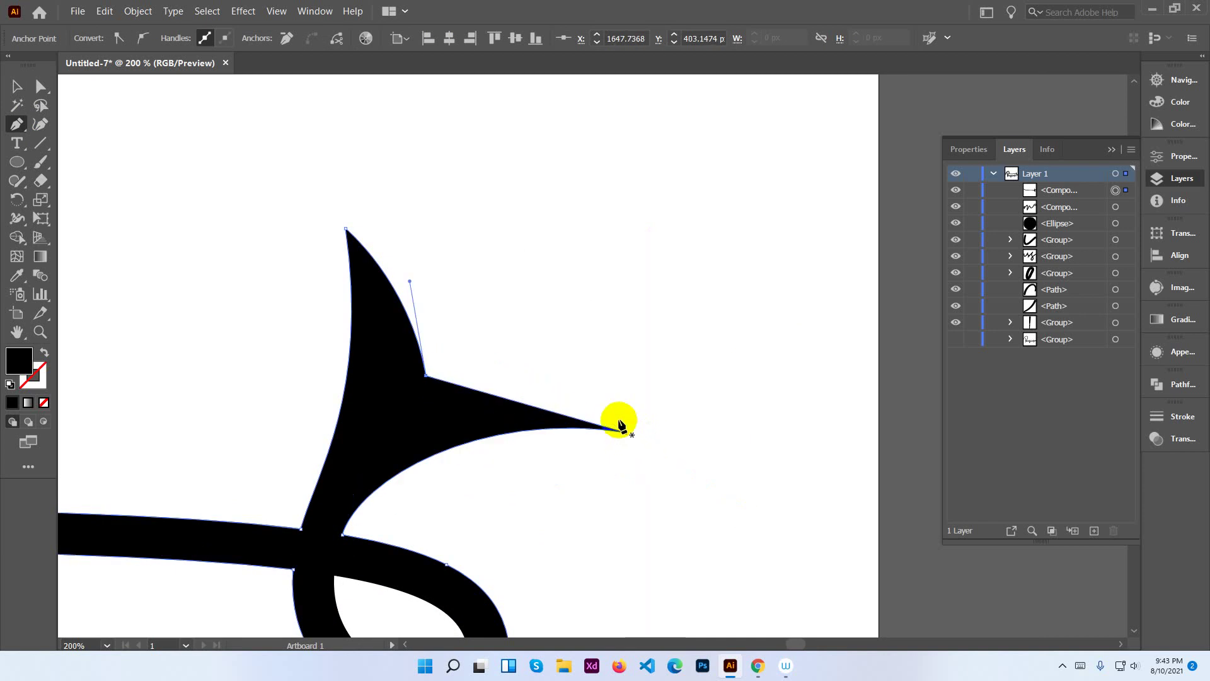
Bow the arrowhead's upper edge into a curved barb, then deselect and zoom out.
left_click(9, 148)
left_click(42, 124)
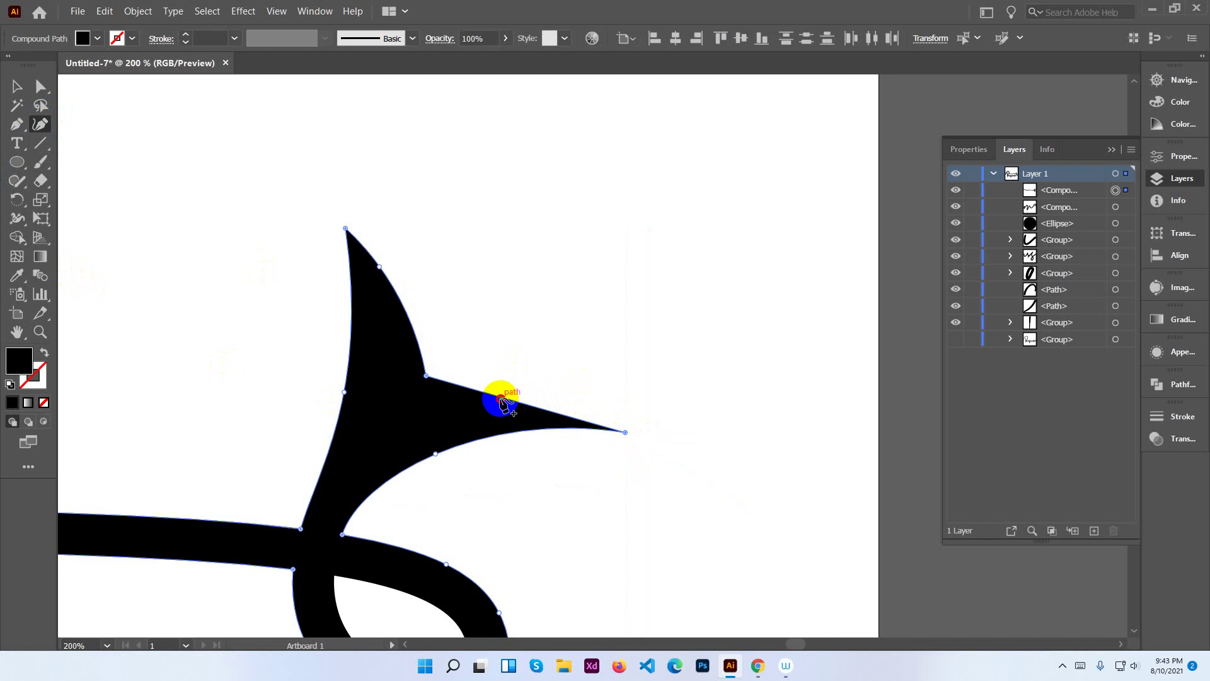
left_click_drag(501, 400, 498, 378)
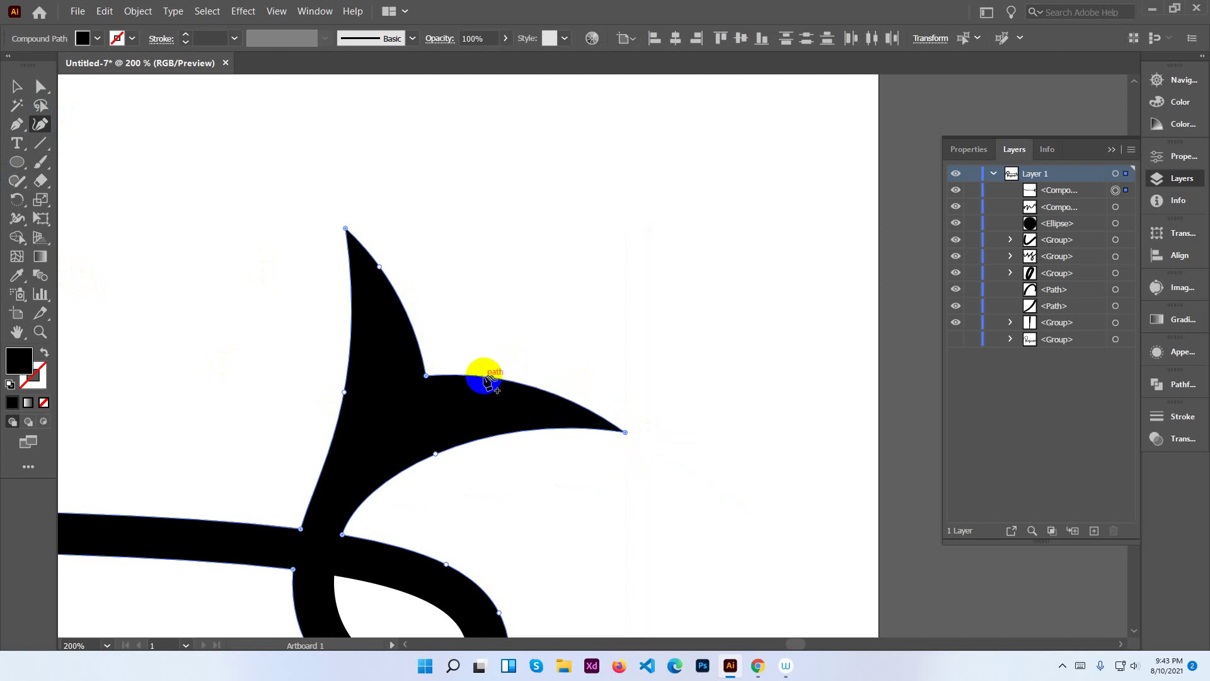
left_click(41, 106)
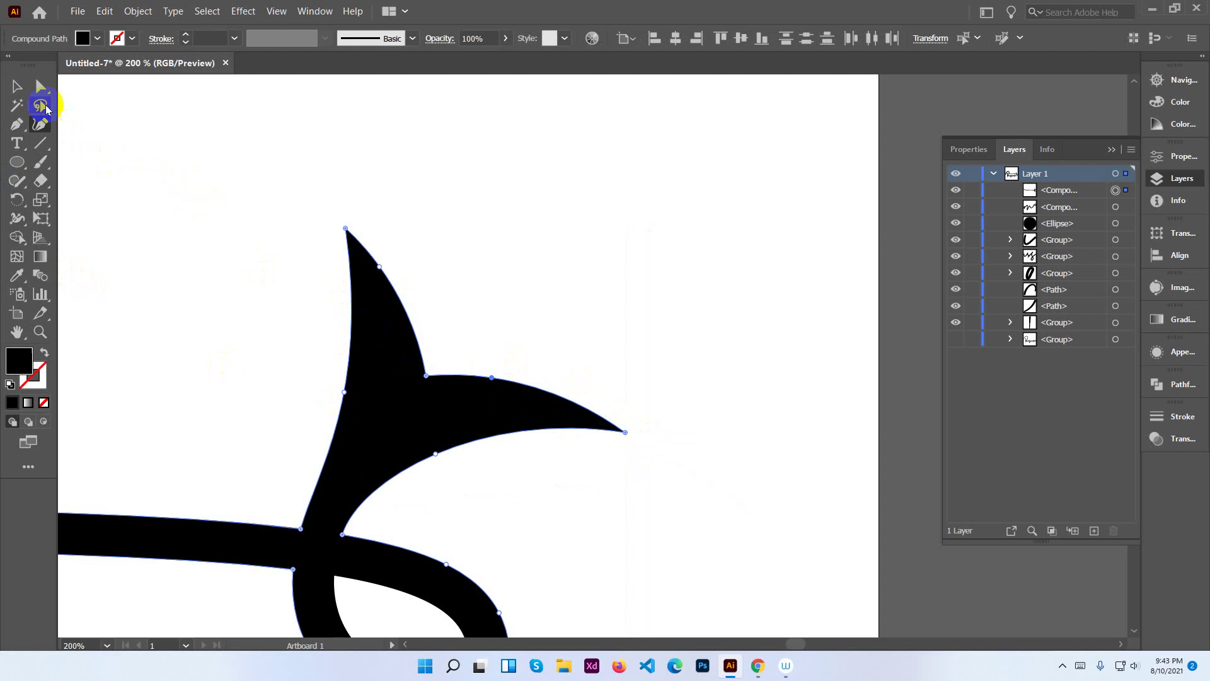
left_click(268, 193)
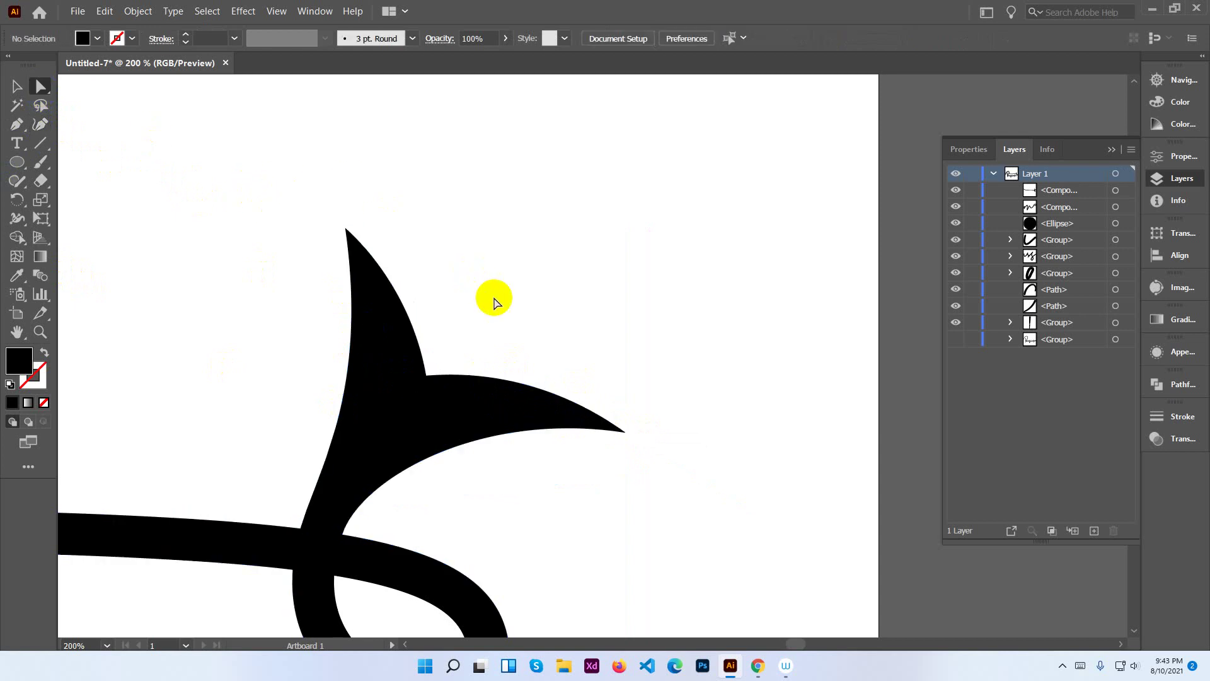
key("ctrl+minus")
key("ctrl+minus")
key("ctrl+minus")
key("ctrl+minus")
key("ctrl+minus")
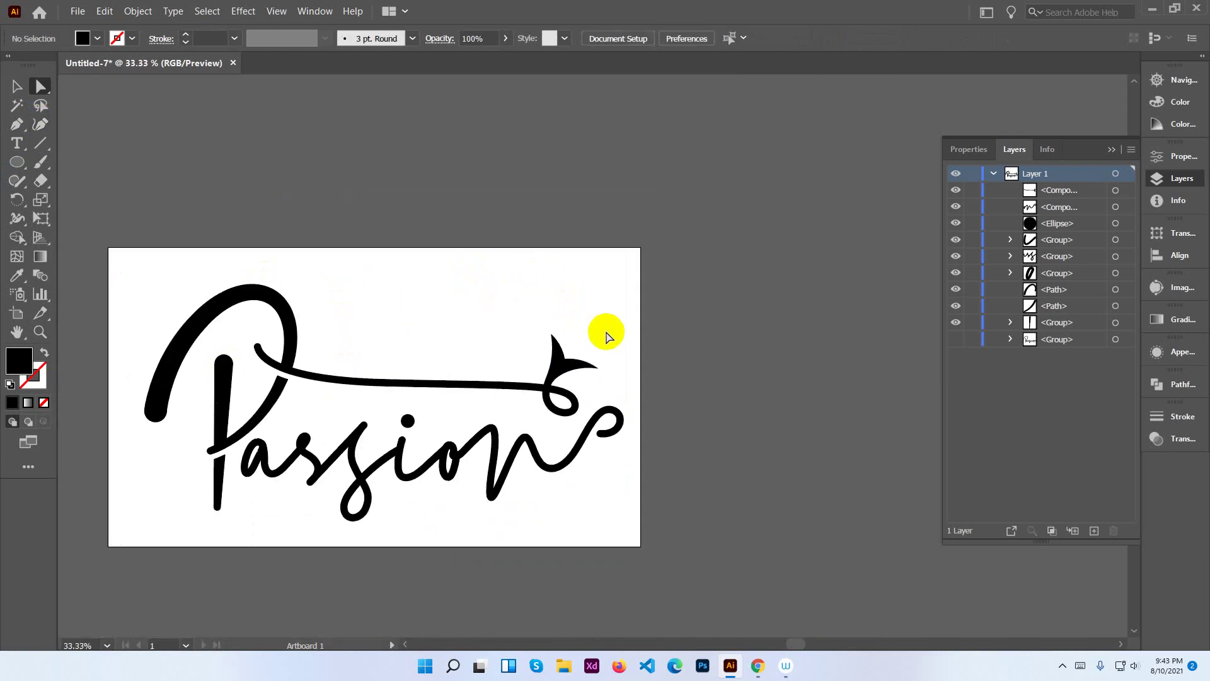
Draw a closed leaf-shaped path with the Pen tool over the arrowhead's upper barb.
key("ctrl+plus")
key("ctrl+plus")
key("ctrl+plus")
key("ctrl+plus")
key("ctrl+plus")
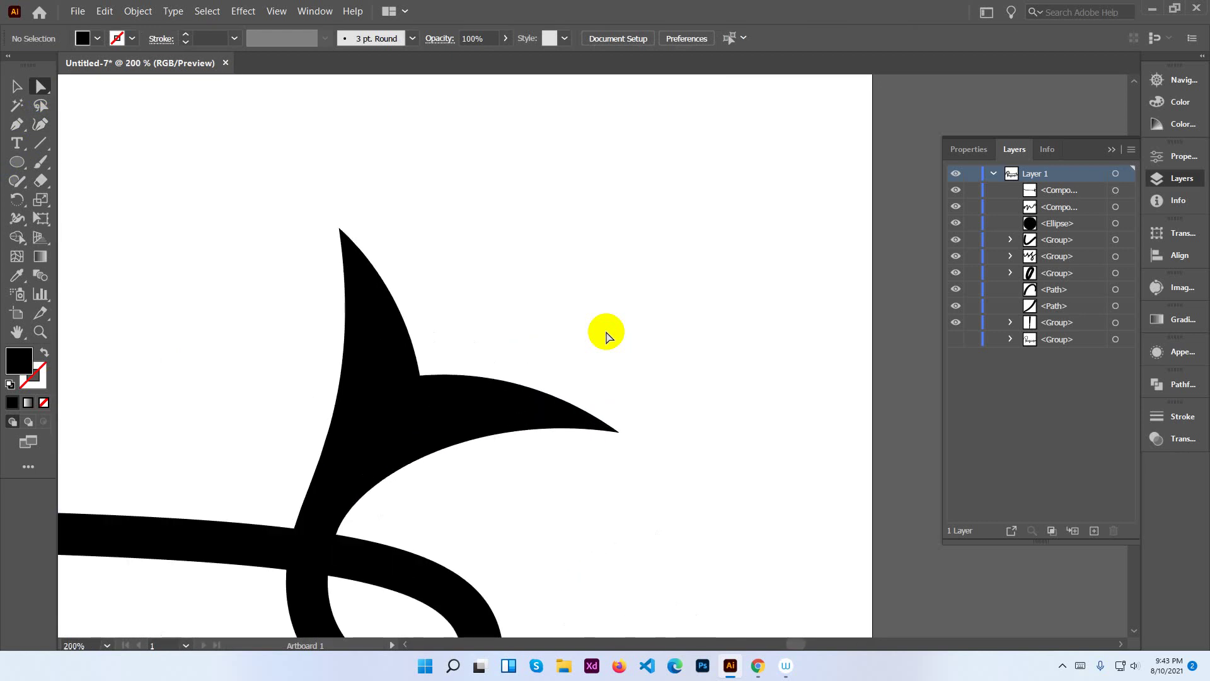
left_click_drag(586, 238, 532, 309)
left_click(17, 145)
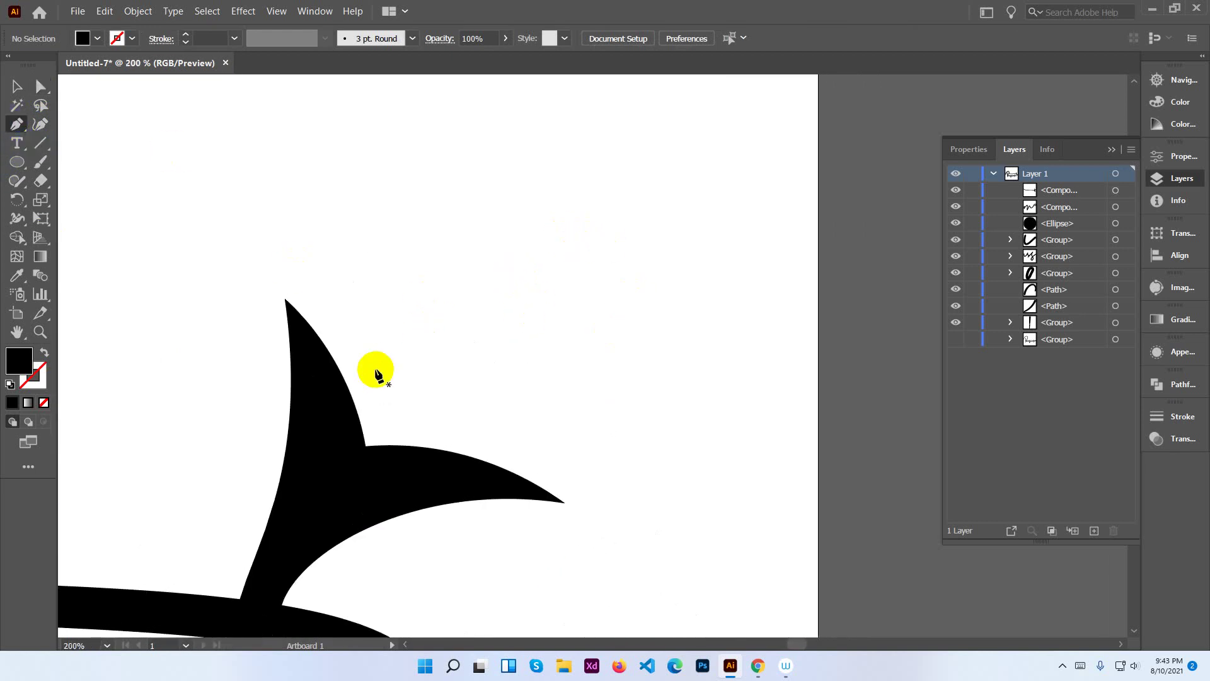
left_click(334, 385)
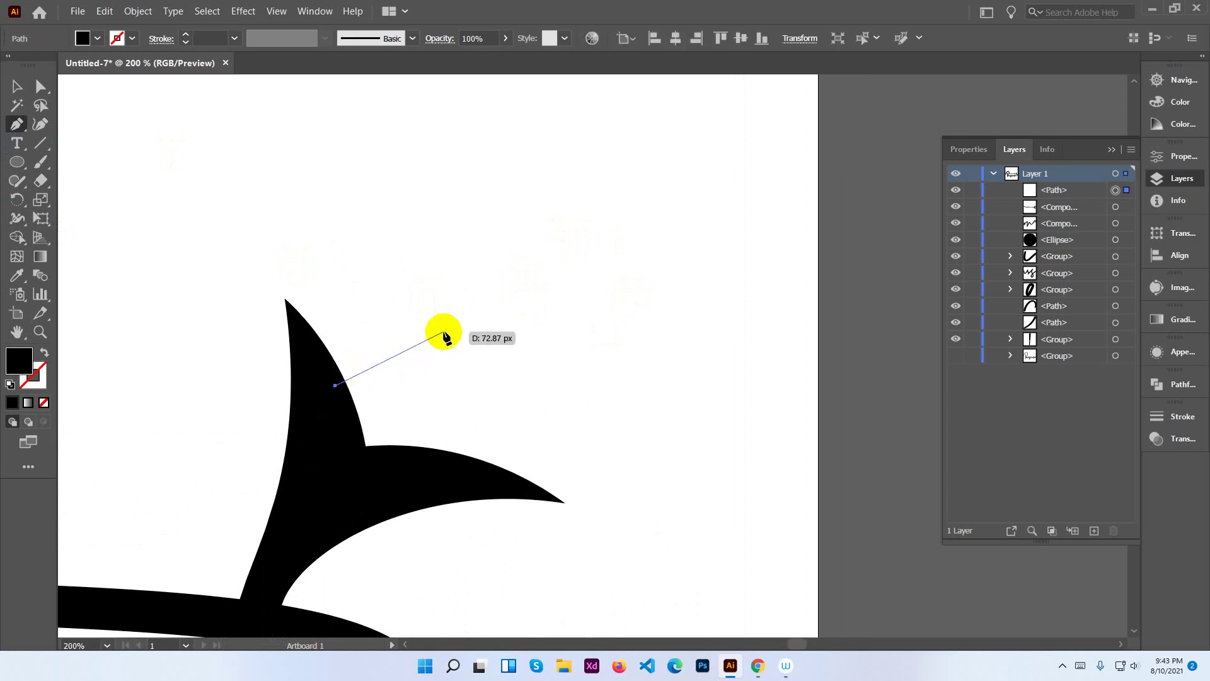
left_click_drag(476, 314, 562, 309)
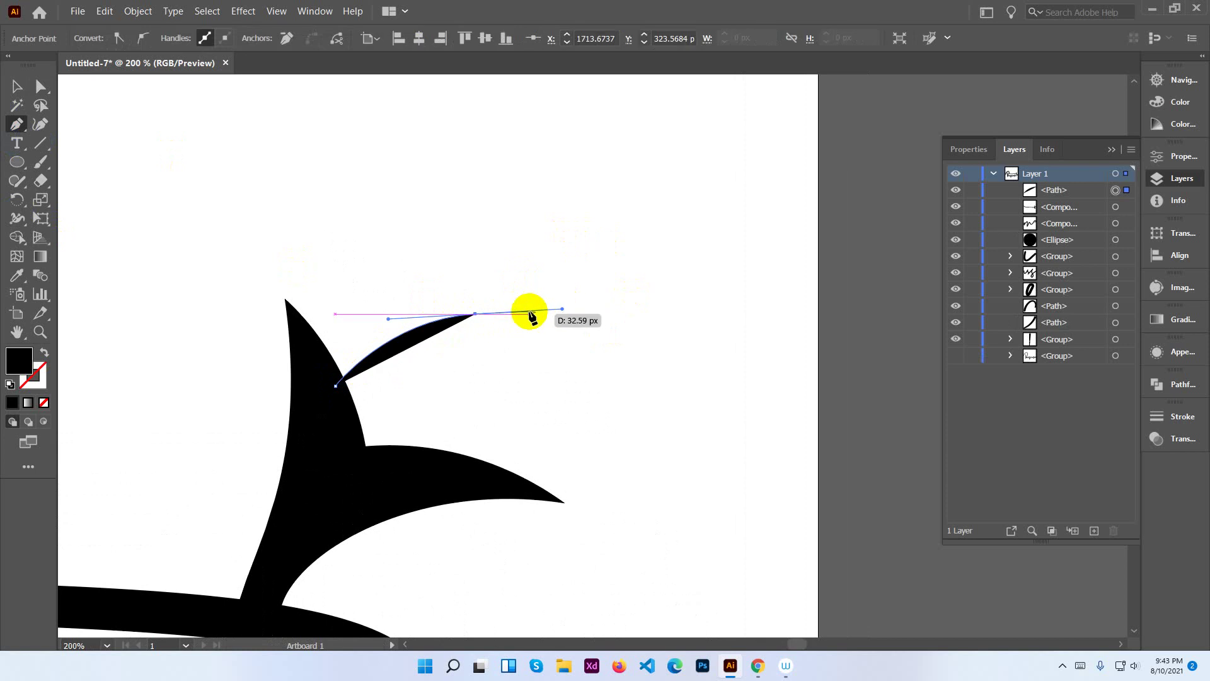
left_click_drag(475, 313, 440, 407)
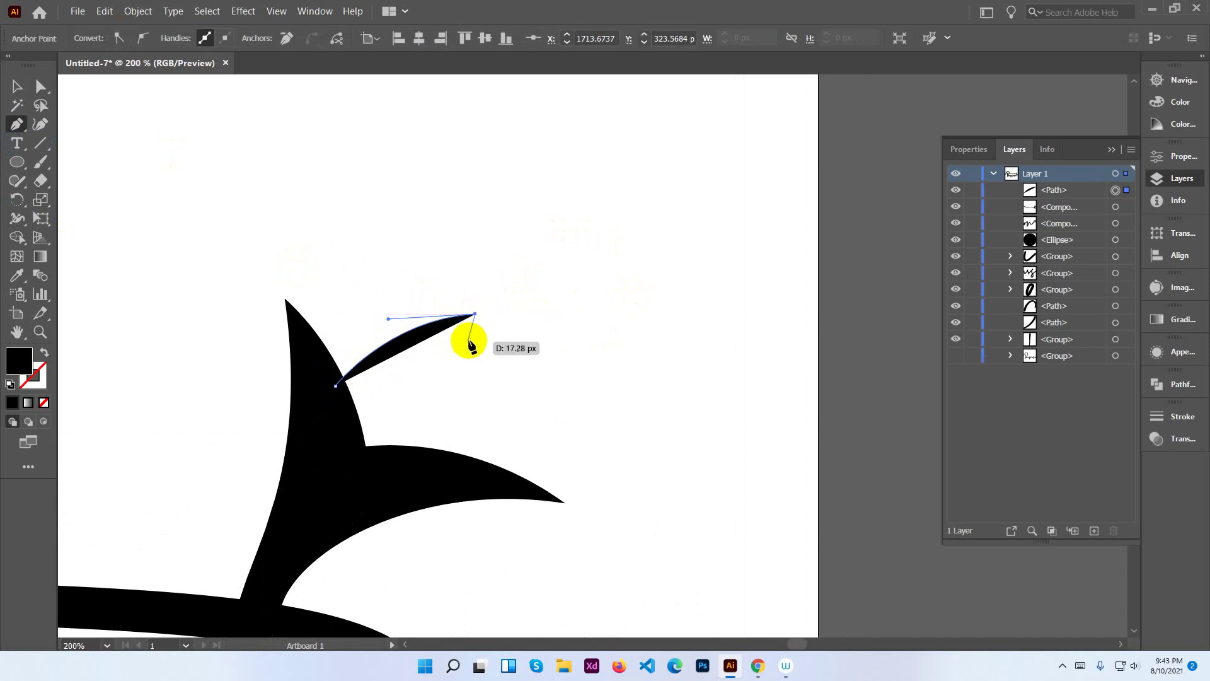
left_click_drag(435, 459, 444, 502)
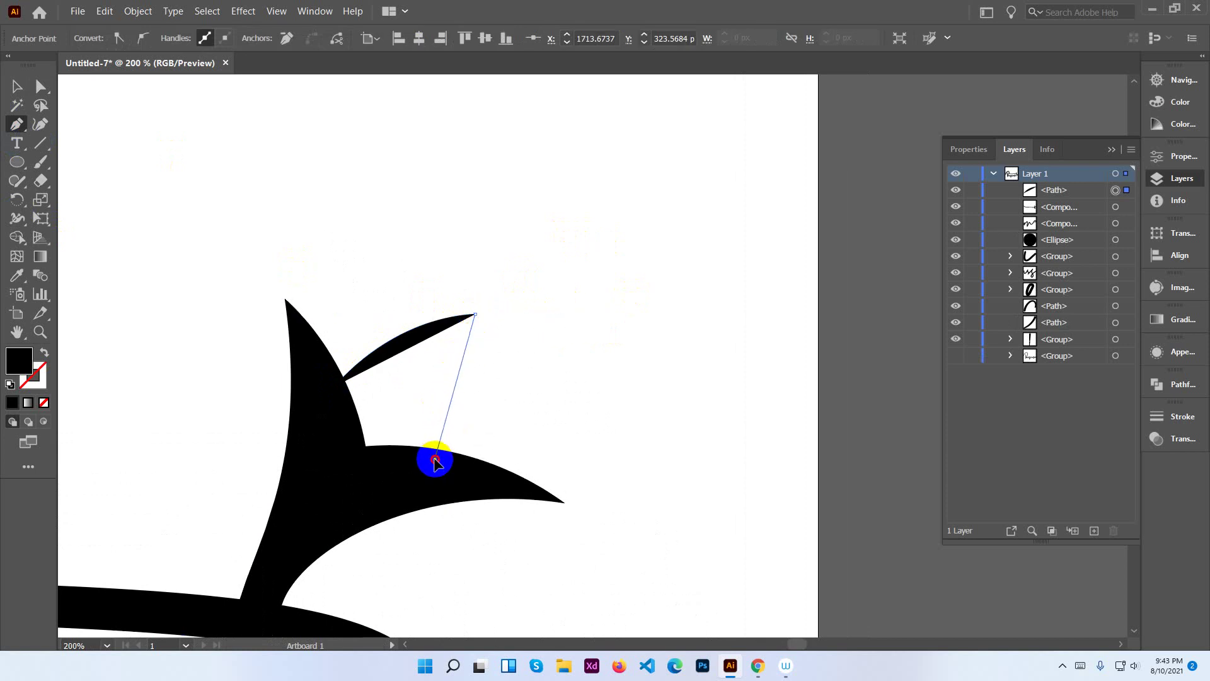
left_click_drag(440, 547, 440, 550)
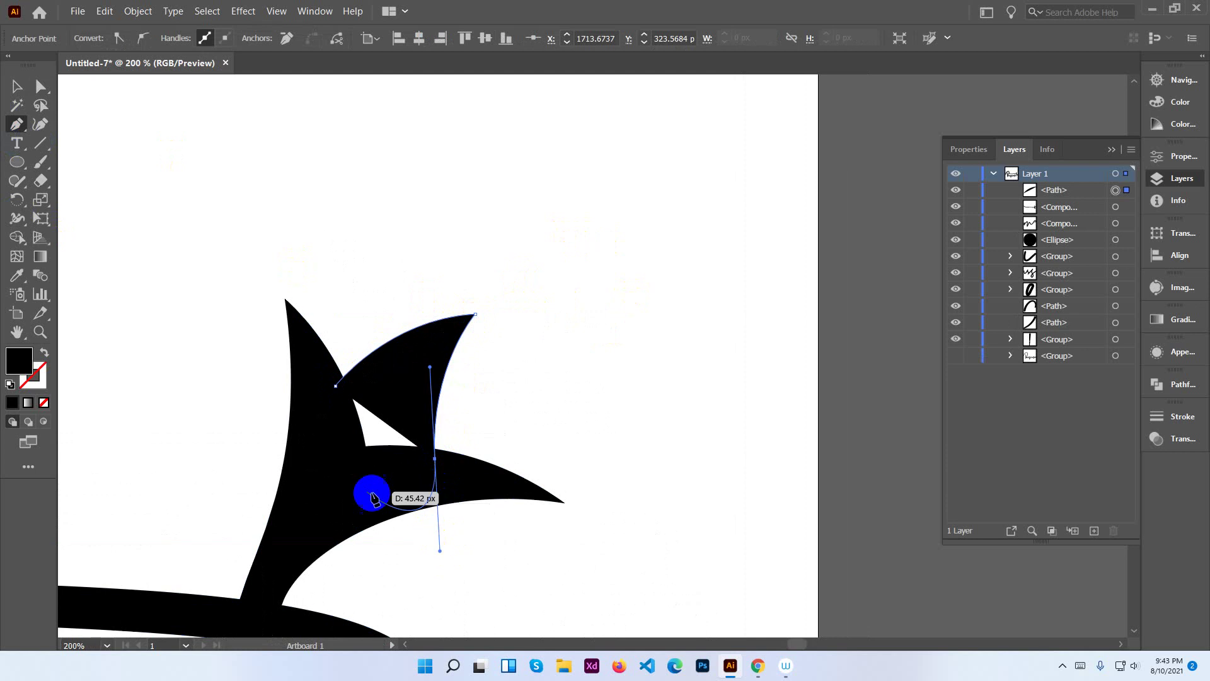
mouse_move(336, 386)
left_mouse_down()
mouse_move(385, 287)
mouse_move(414, 284)
left_mouse_up()
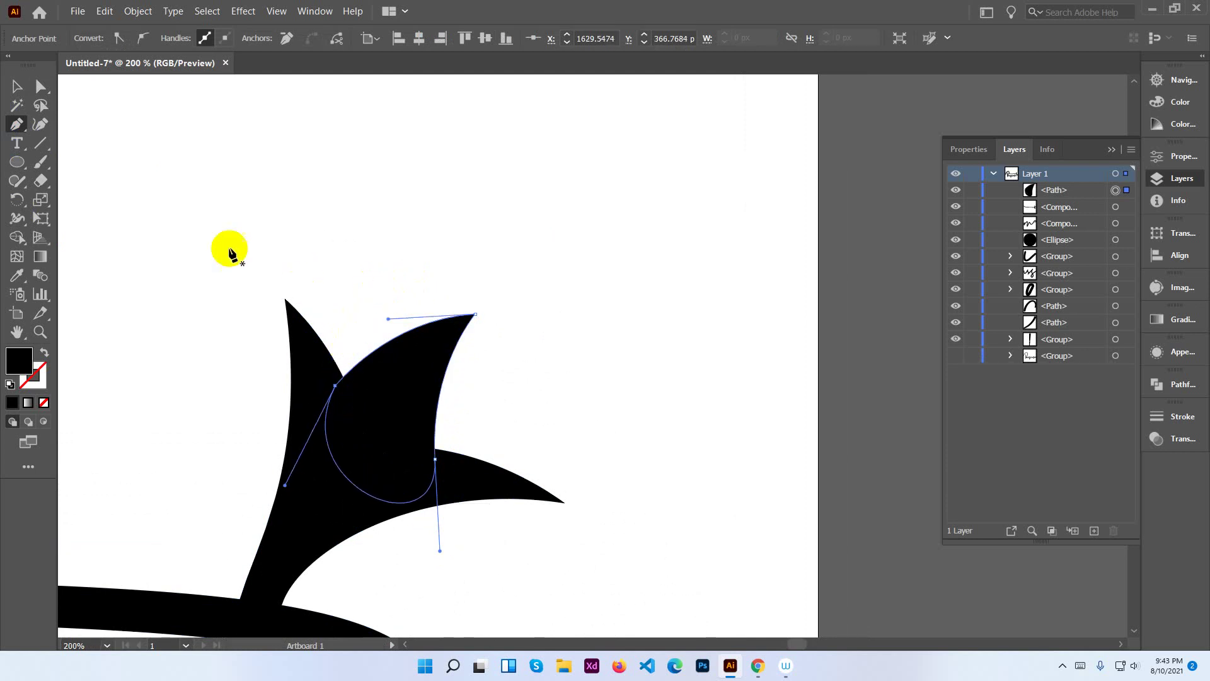
left_click(17, 88)
Rotate the leaf shape clockwise, then hide it in the Layers panel.
left_click(427, 195)
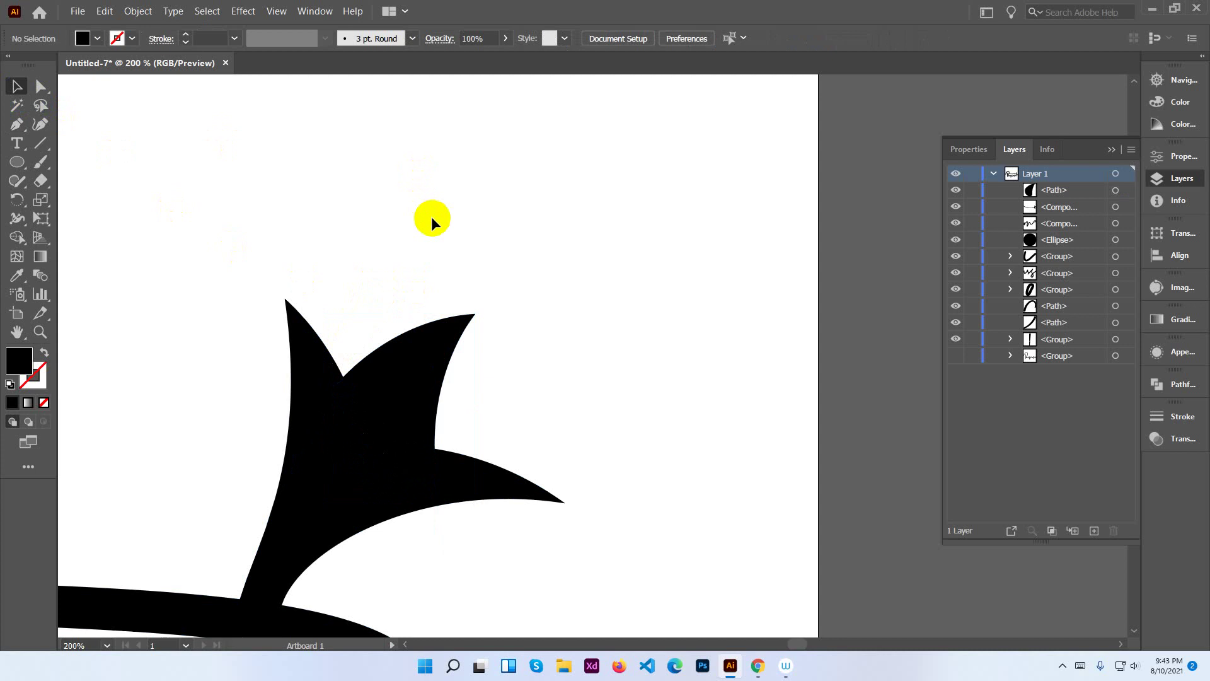
left_click(419, 370)
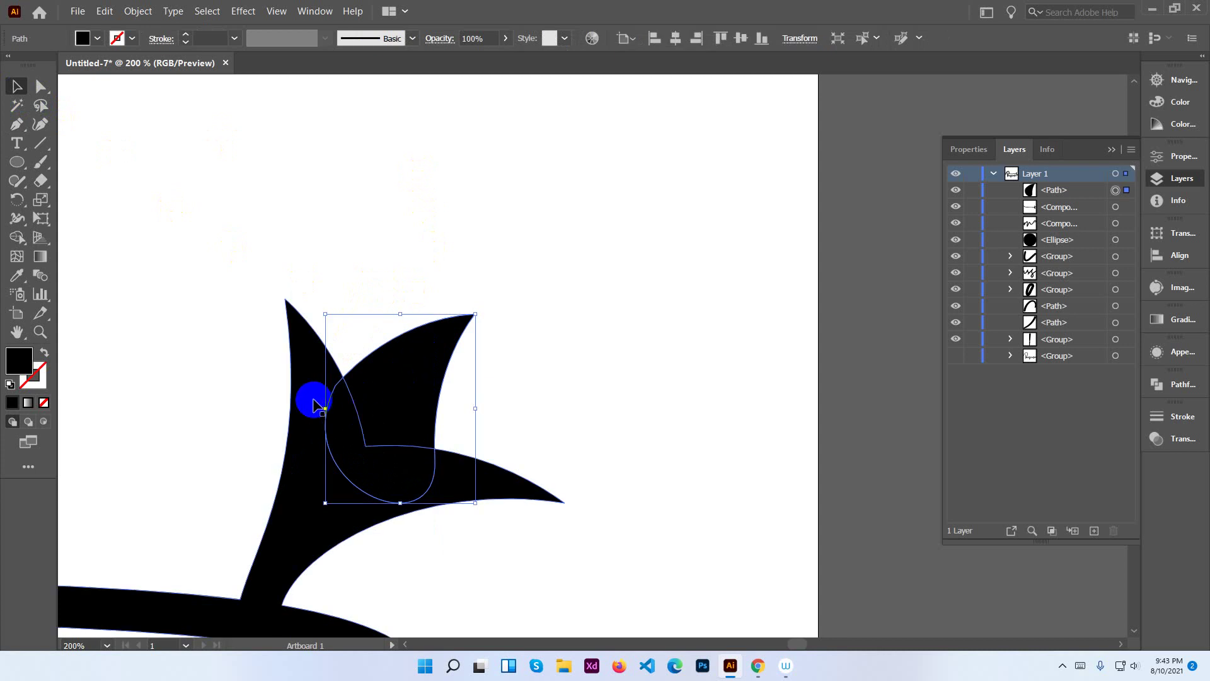
left_click_drag(399, 386, 435, 317)
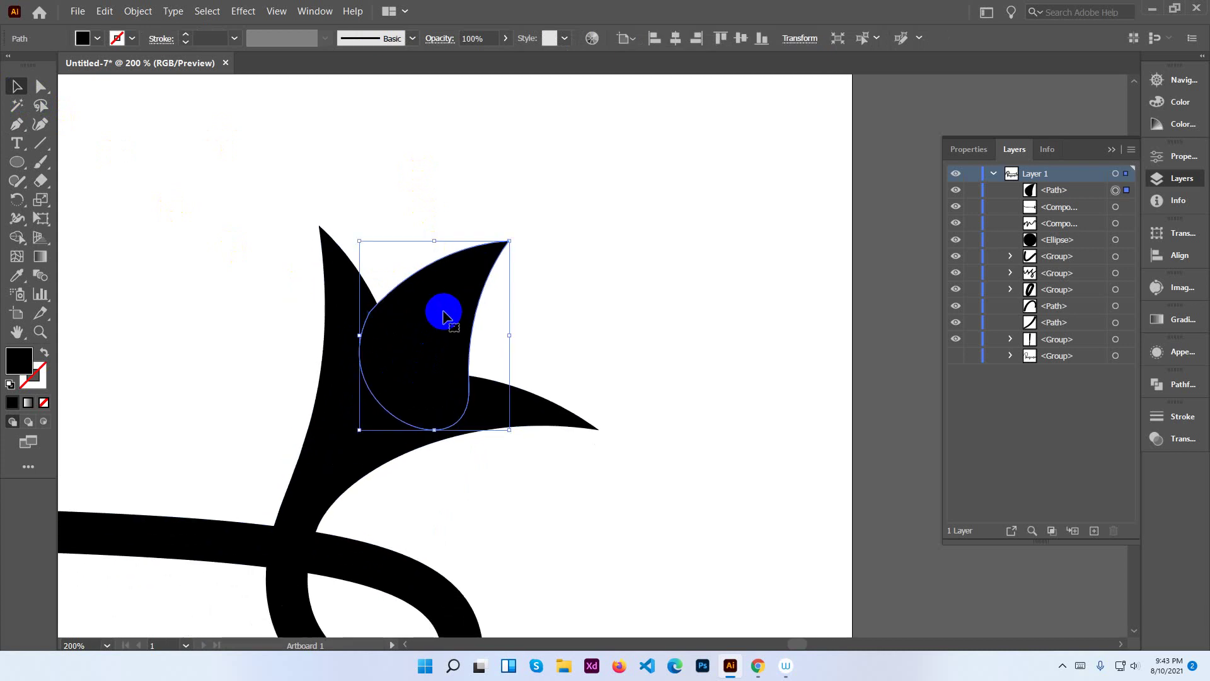
left_click(713, 259)
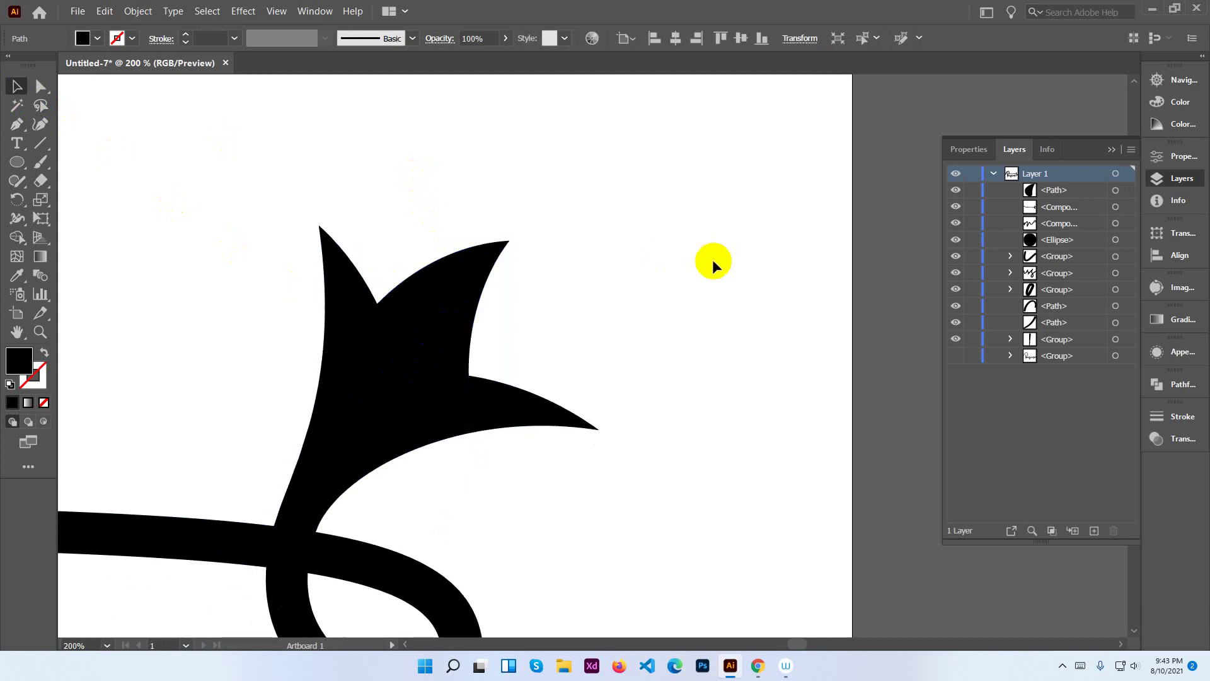
left_click(445, 282)
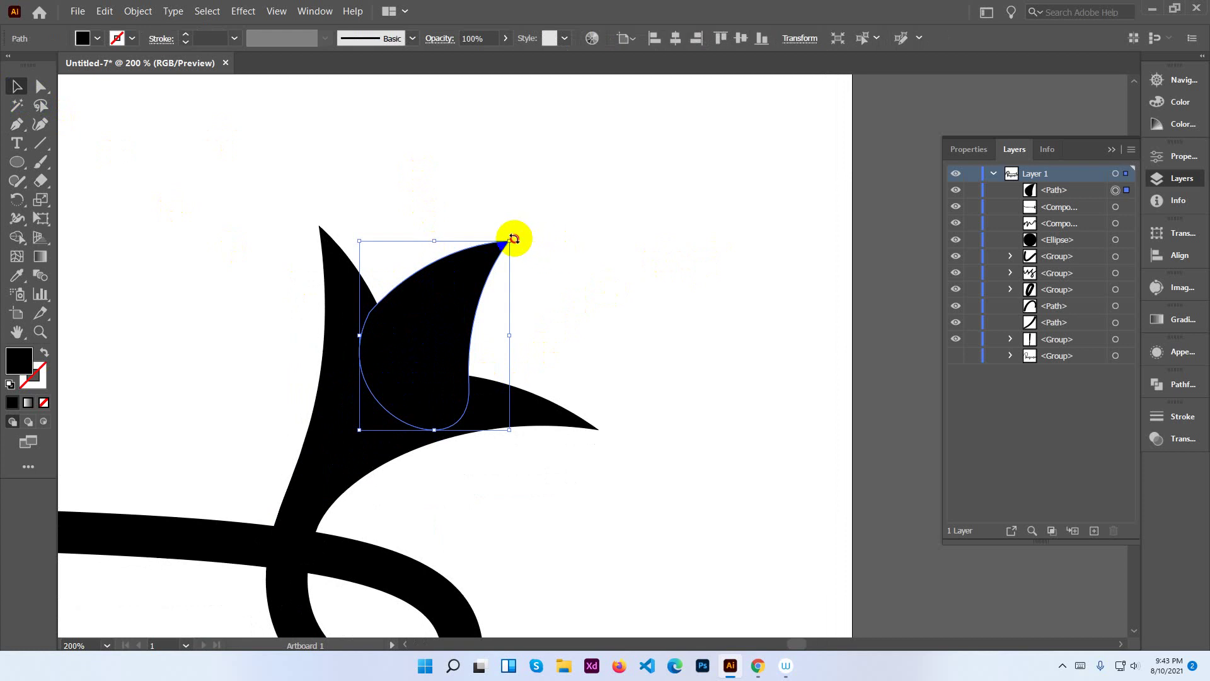
left_click_drag(515, 239, 532, 262)
left_click(581, 289)
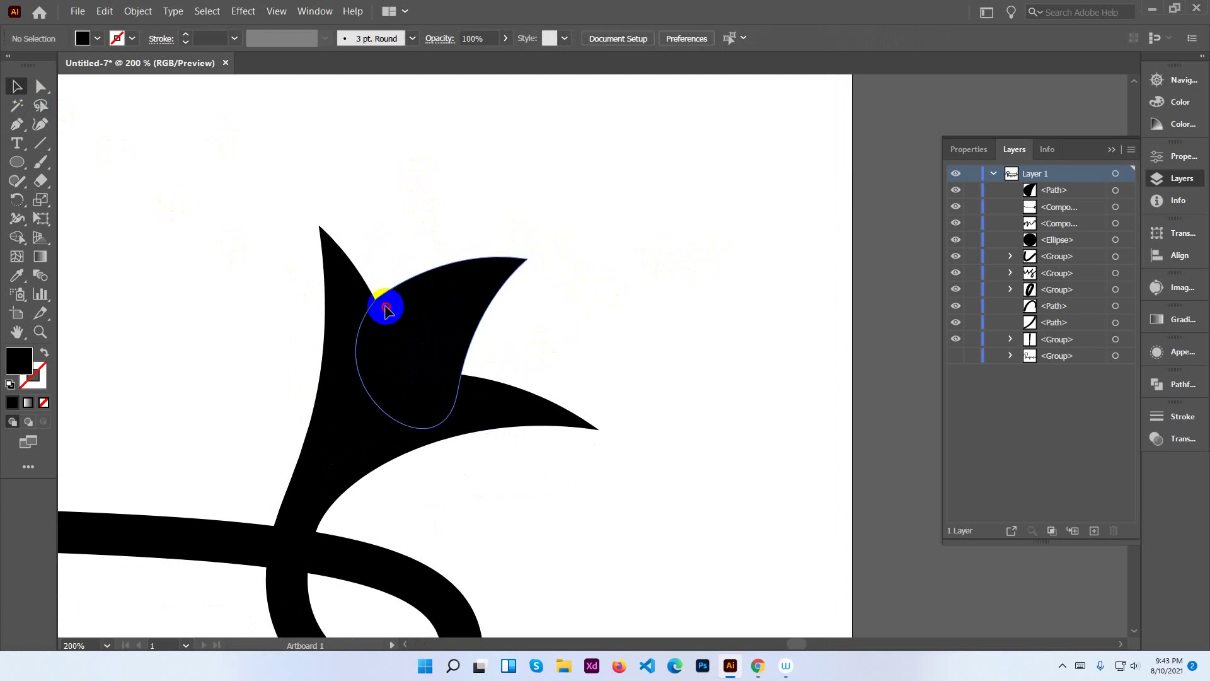
left_click(385, 309)
left_click(957, 191)
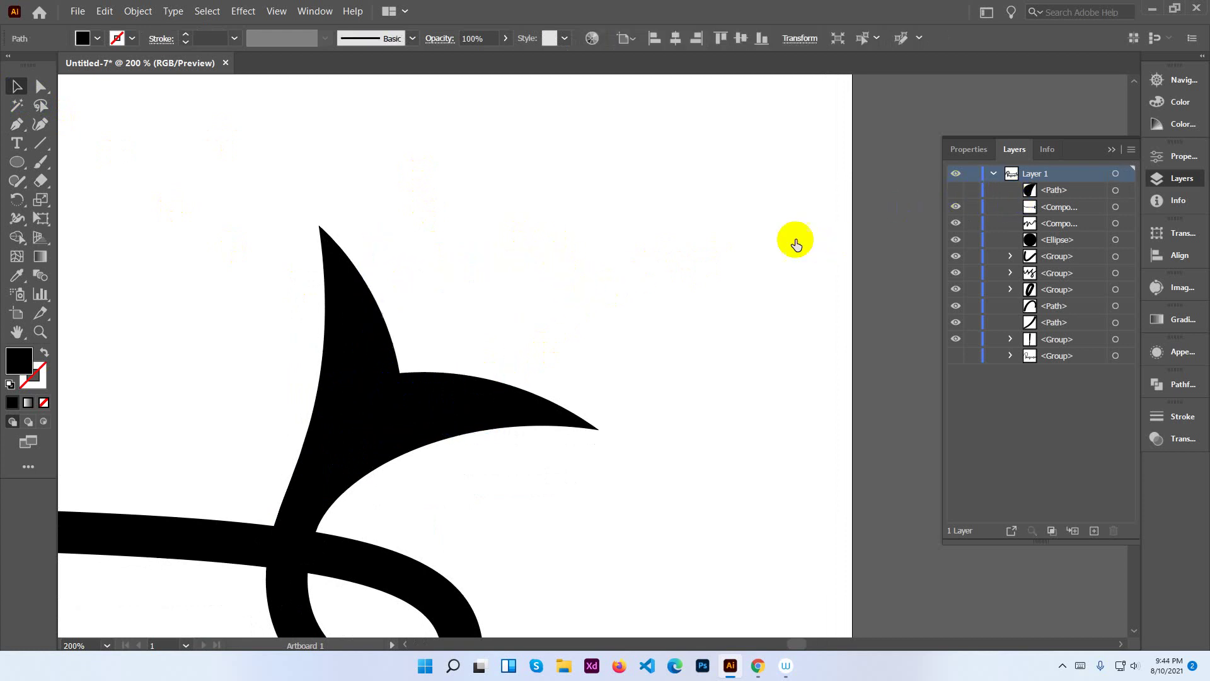
left_click(41, 88)
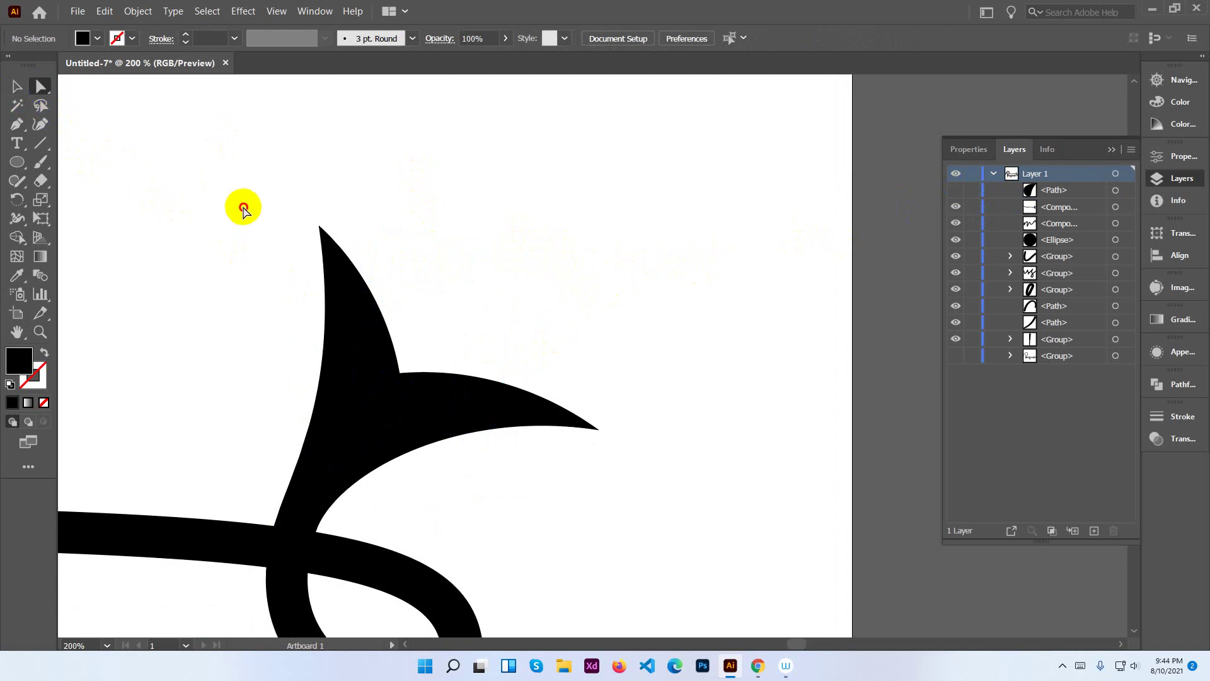
left_click_drag(244, 207, 653, 476)
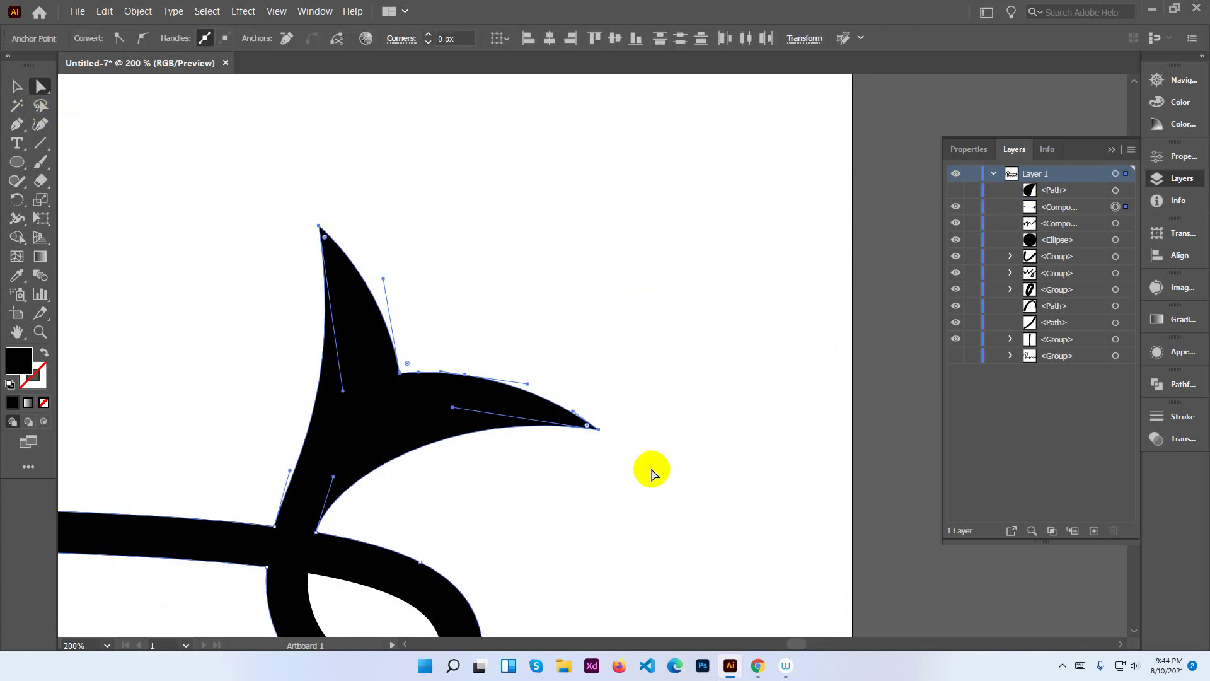
left_click(451, 392)
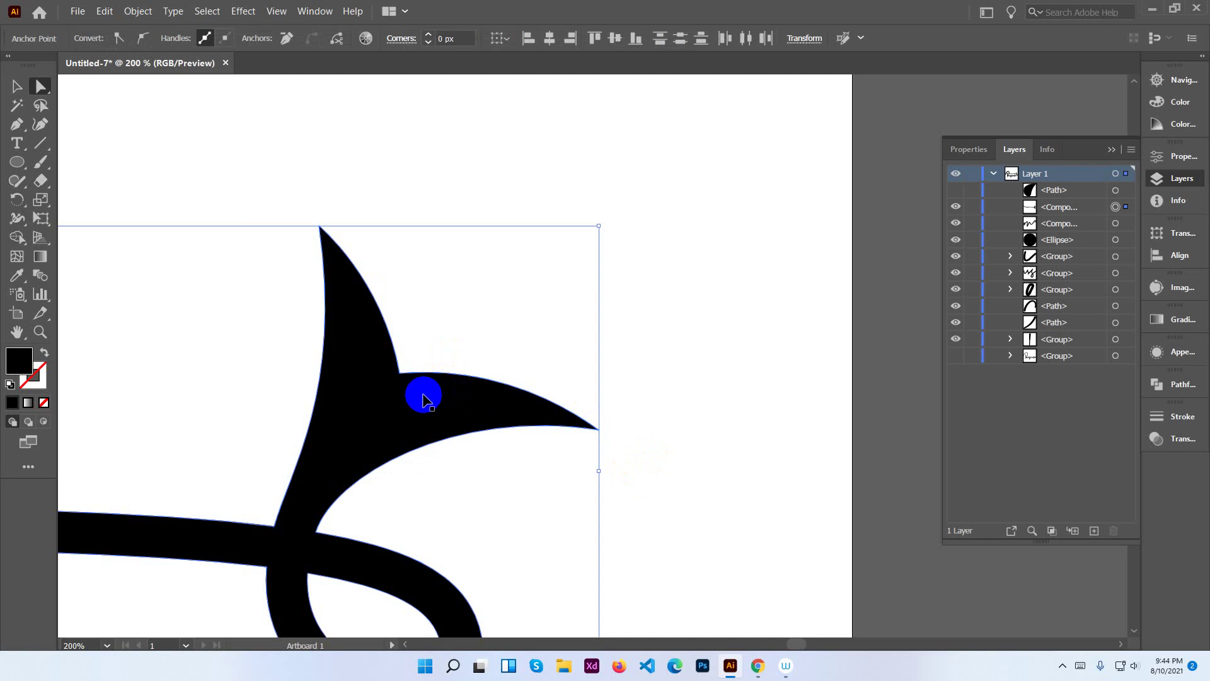
left_click(424, 398)
left_click(427, 398)
left_click(426, 395)
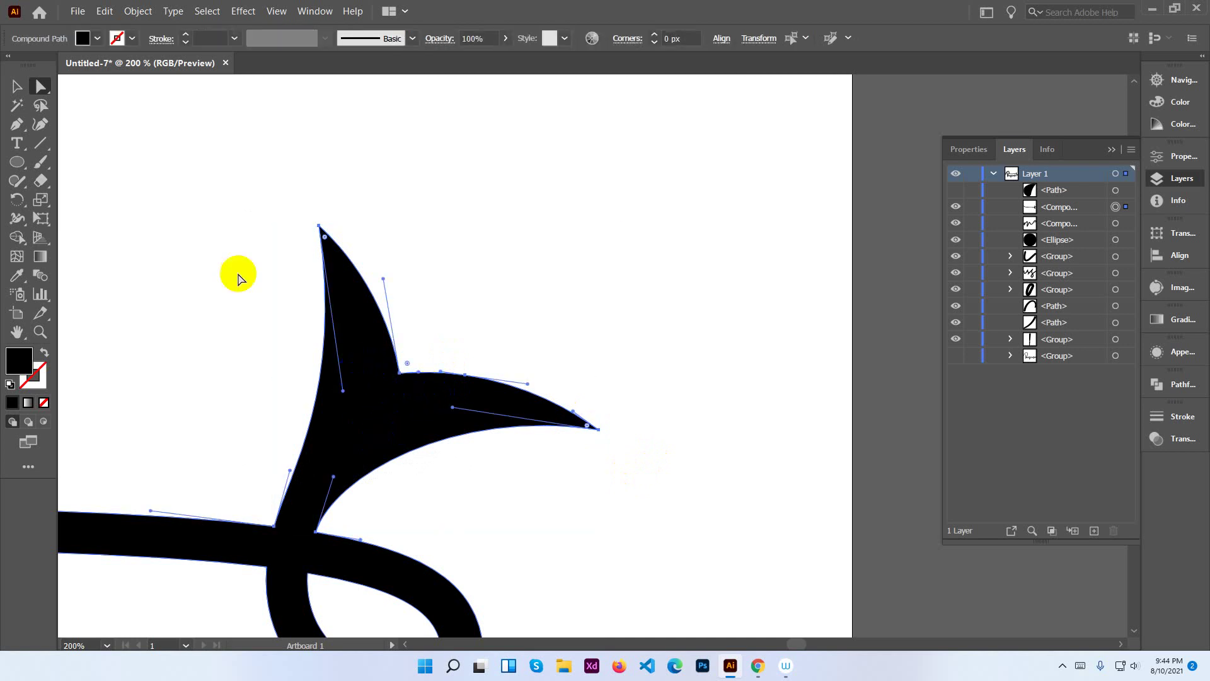
left_click(17, 87)
left_click(256, 234)
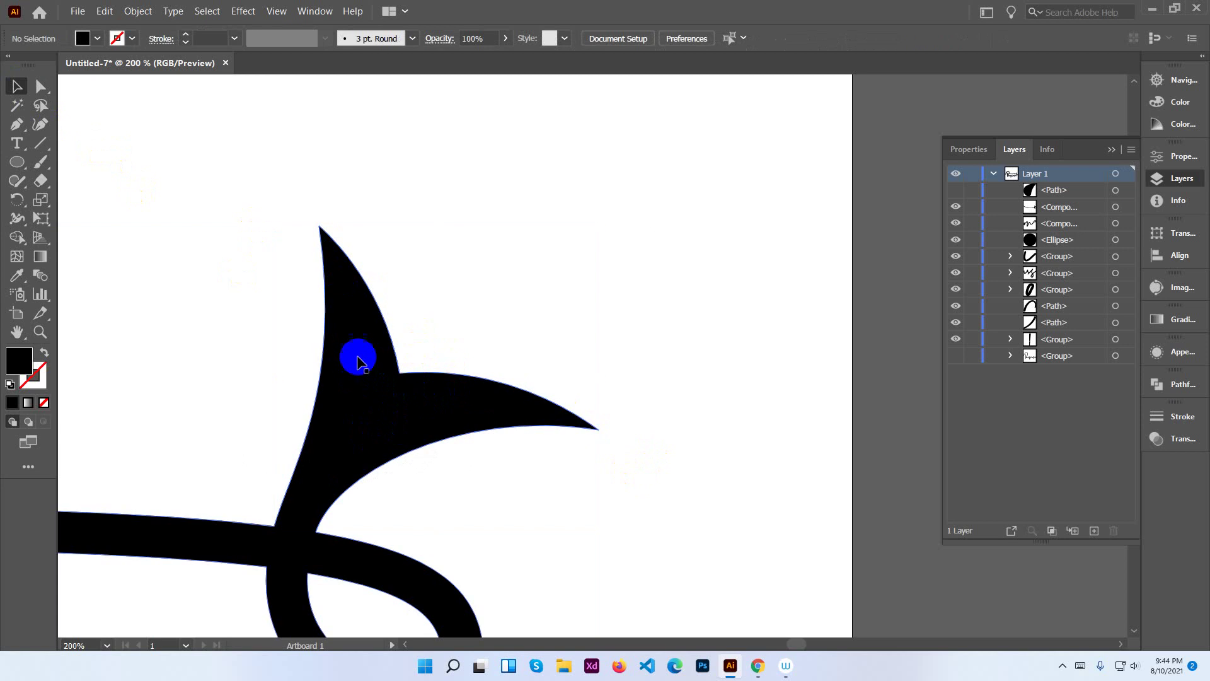
left_click(358, 362)
right_click(359, 361)
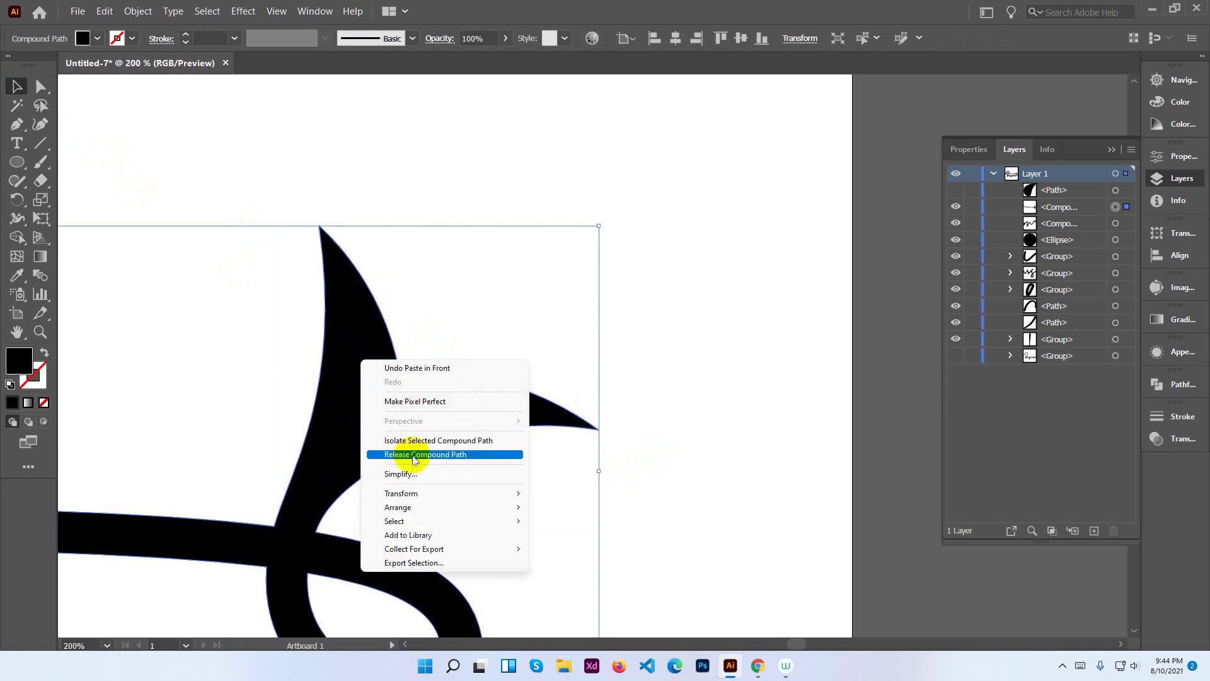
left_click(517, 319)
key("ctrl+z")
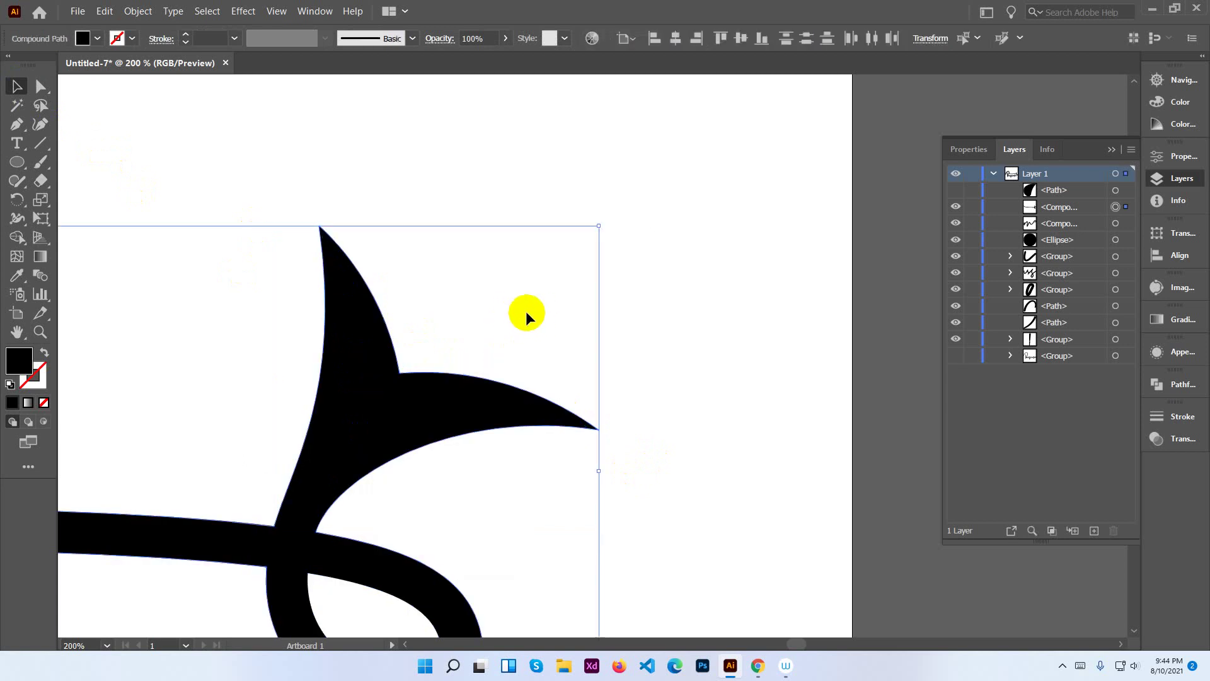
left_click(536, 309)
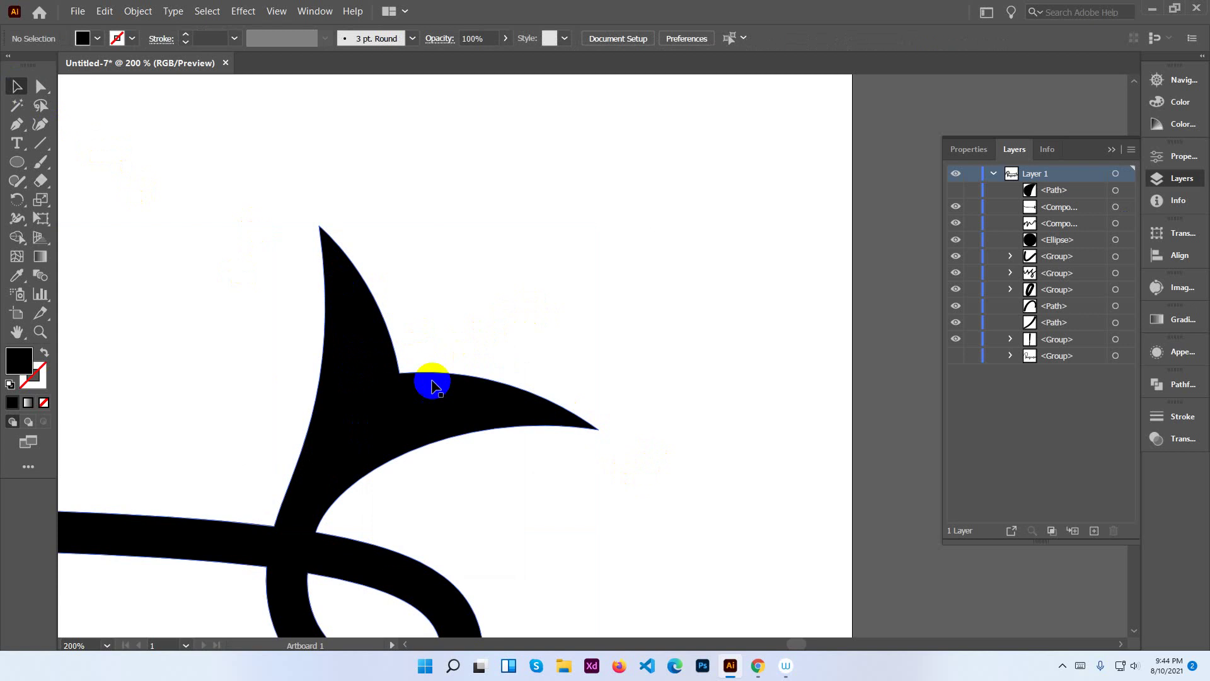
left_click(413, 402)
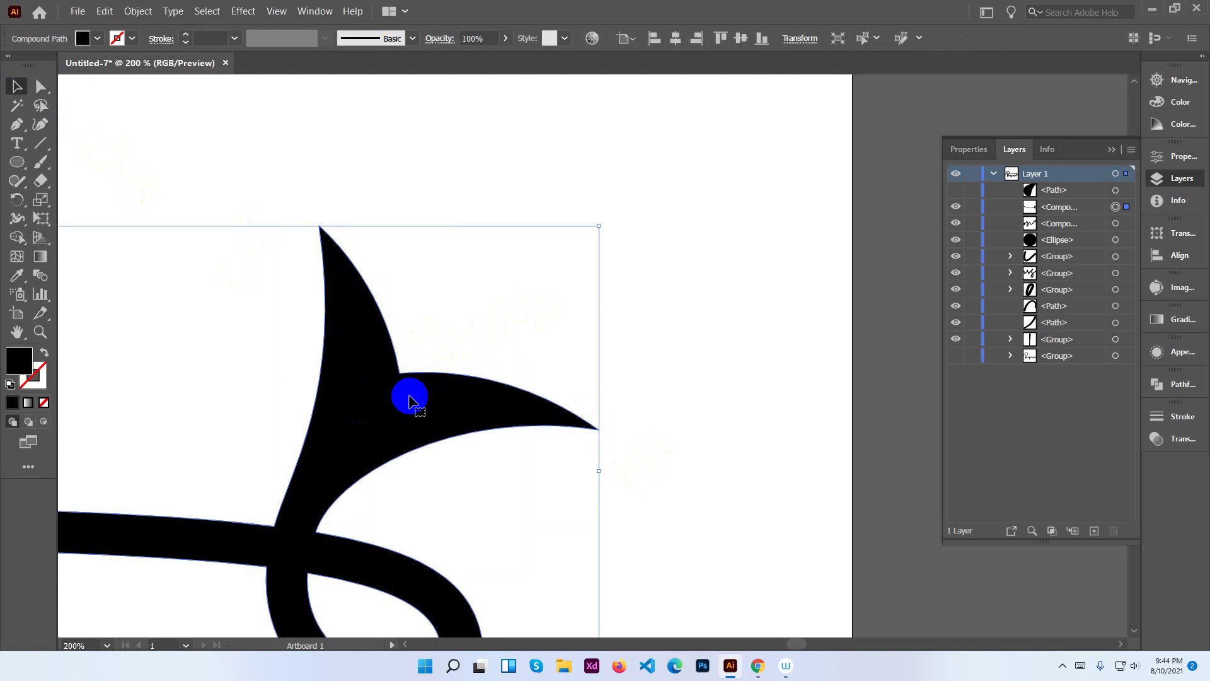
right_click(410, 401)
left_click(473, 337)
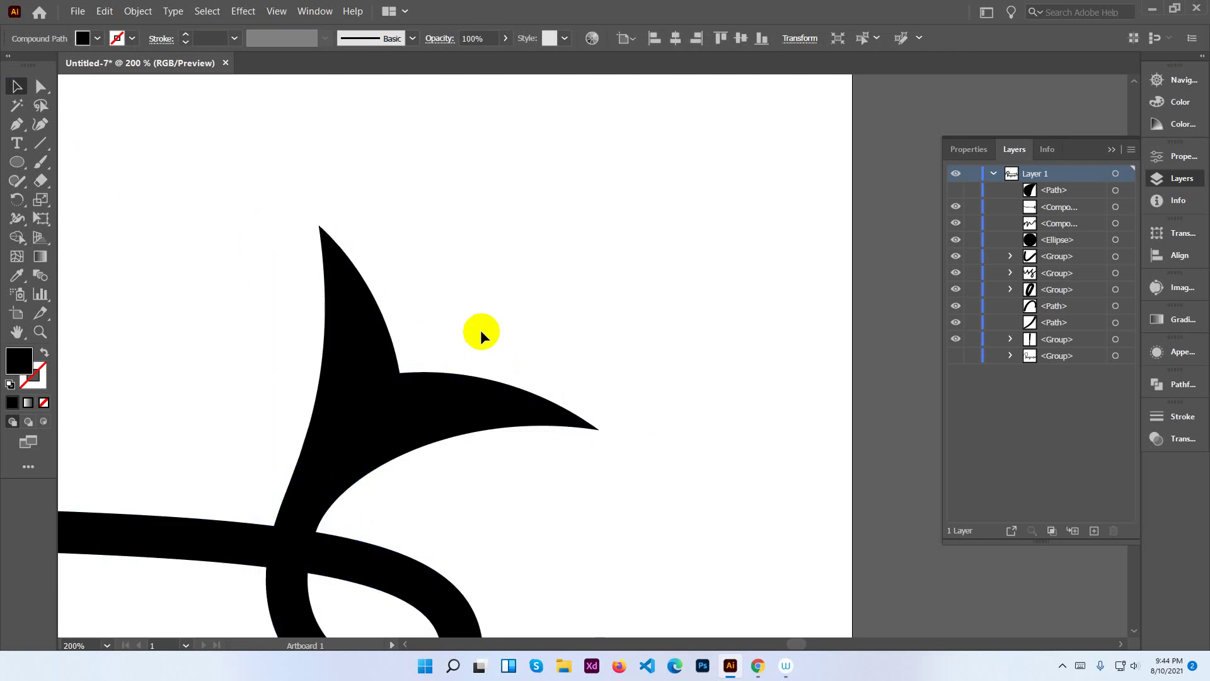
left_click(448, 363)
Copy the long swash arrow, paste it in front with Ctrl+F, and select the duplicate.
left_click_drag(433, 371, 473, 341)
key("ctrl+minus")
key("ctrl+minus")
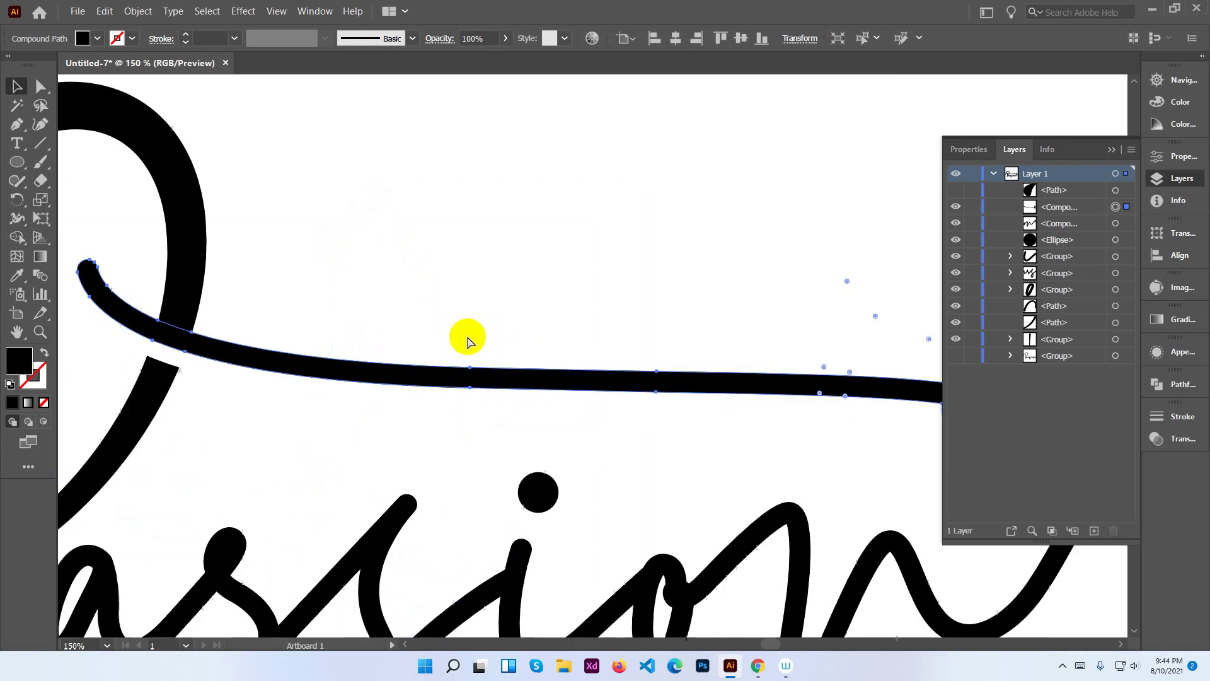
key("ctrl+minus")
key("ctrl+minus")
left_click_drag(471, 335, 420, 331)
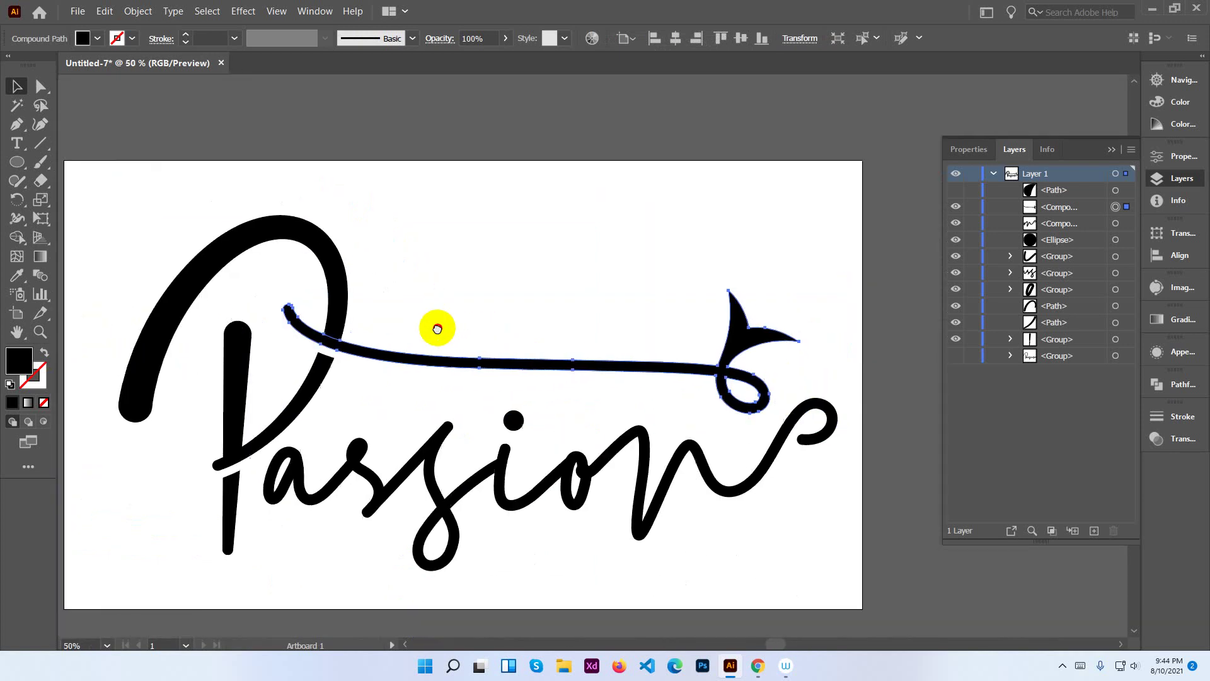
left_click(557, 286)
left_click(606, 362)
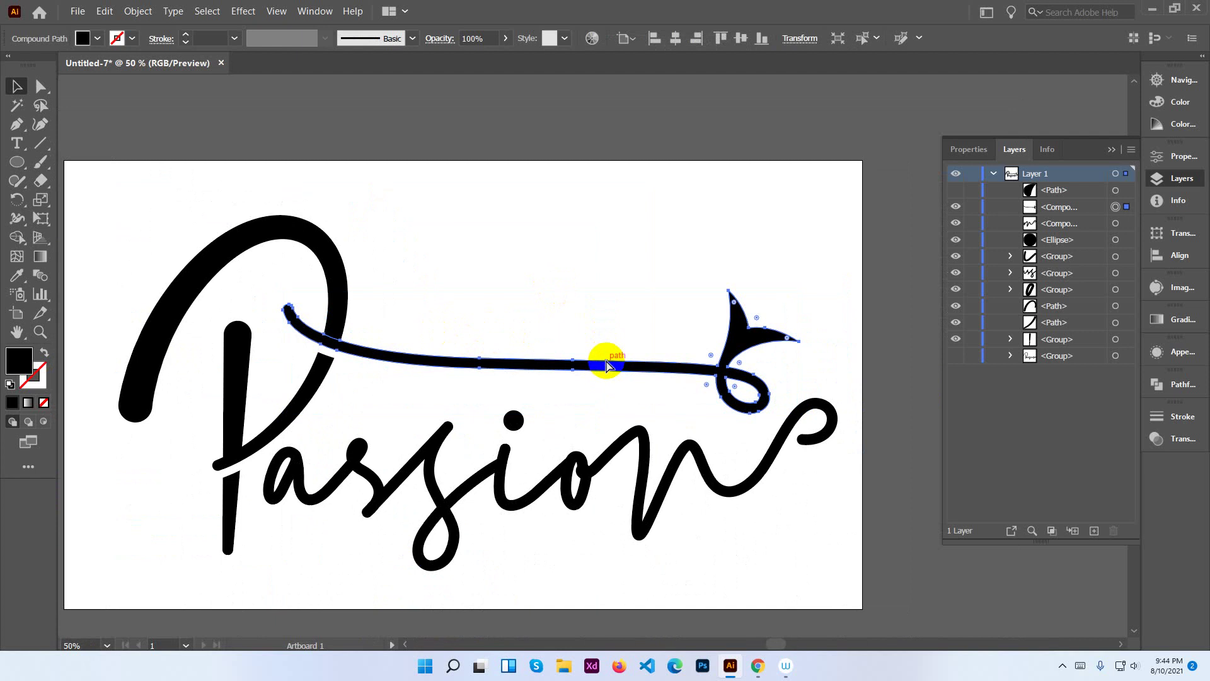
key("ctrl+c")
key("ctrl+f")
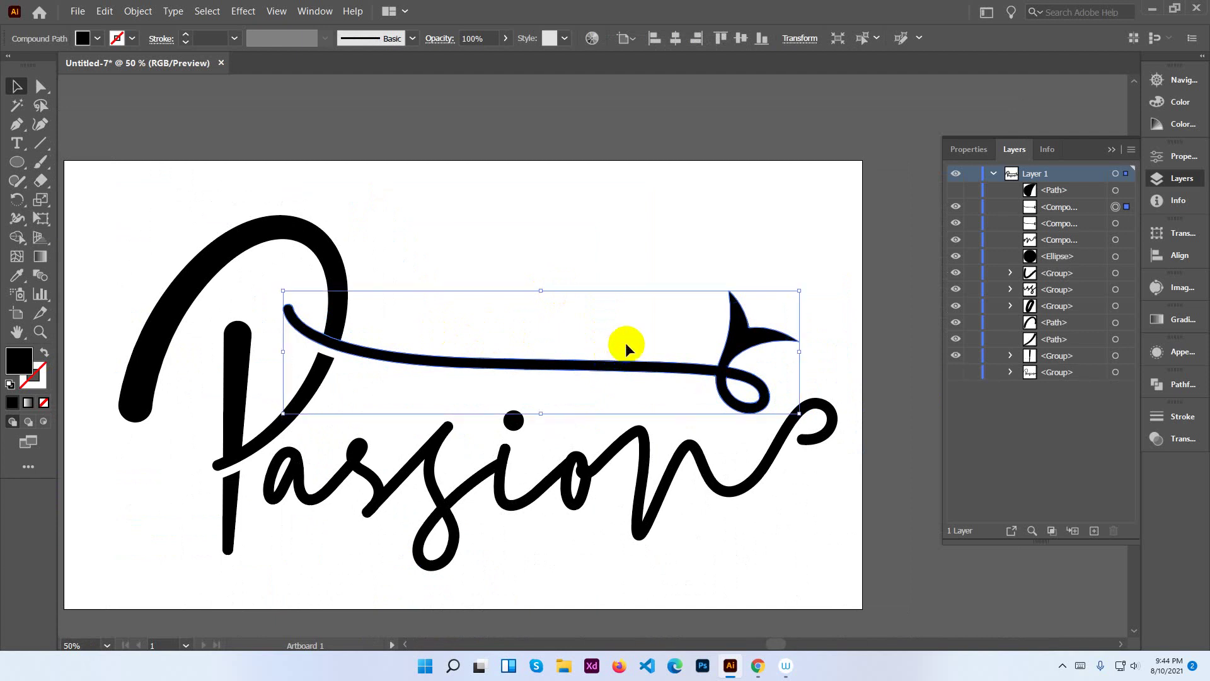
left_click(956, 210)
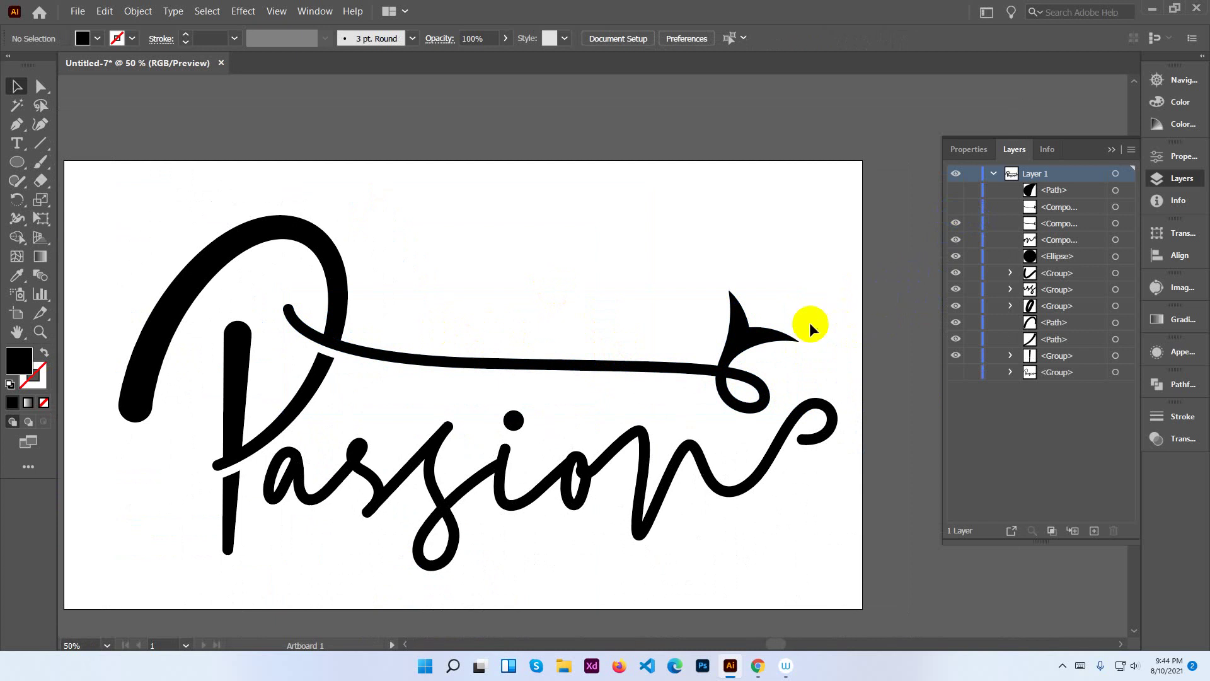
left_click(763, 341)
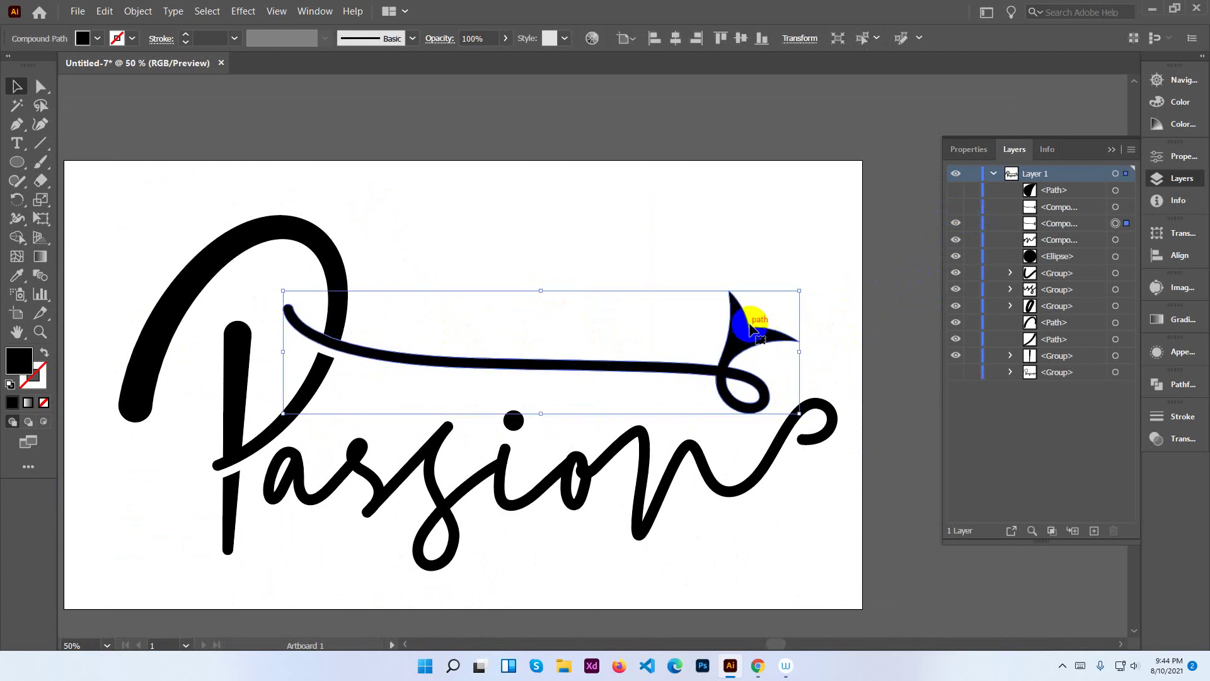
Apply Offset Path of 20 px with Miter joins to the copied swash arrow.
left_click(138, 11)
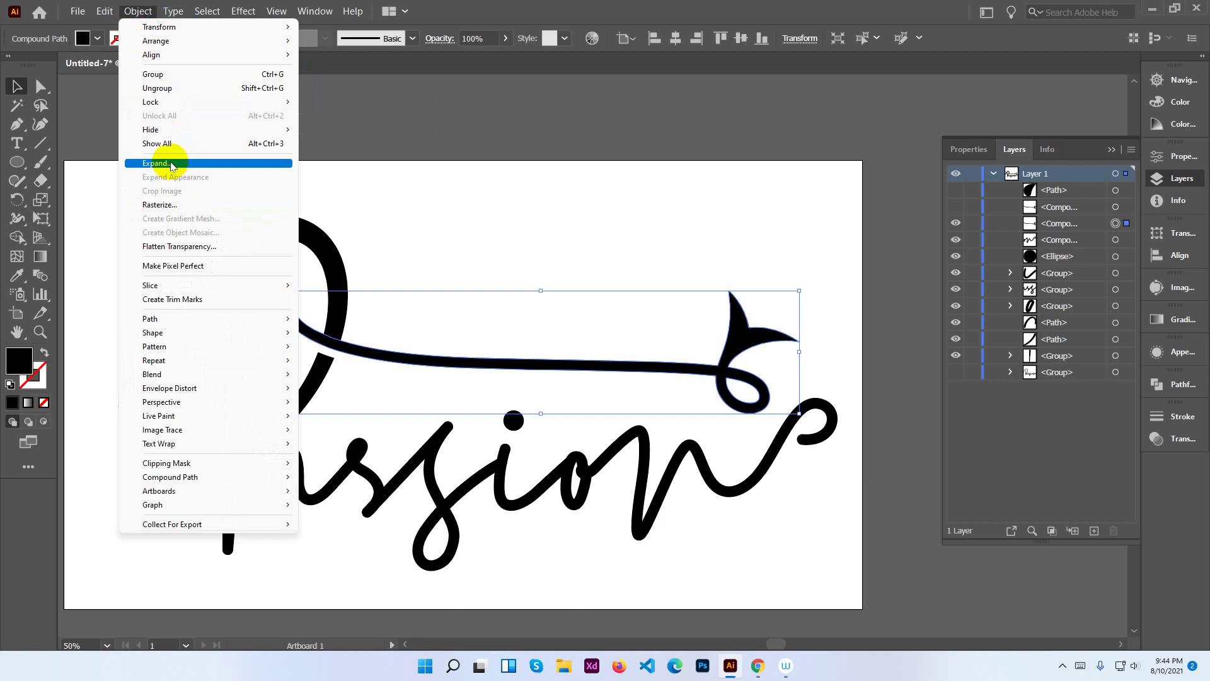
mouse_move(183, 319)
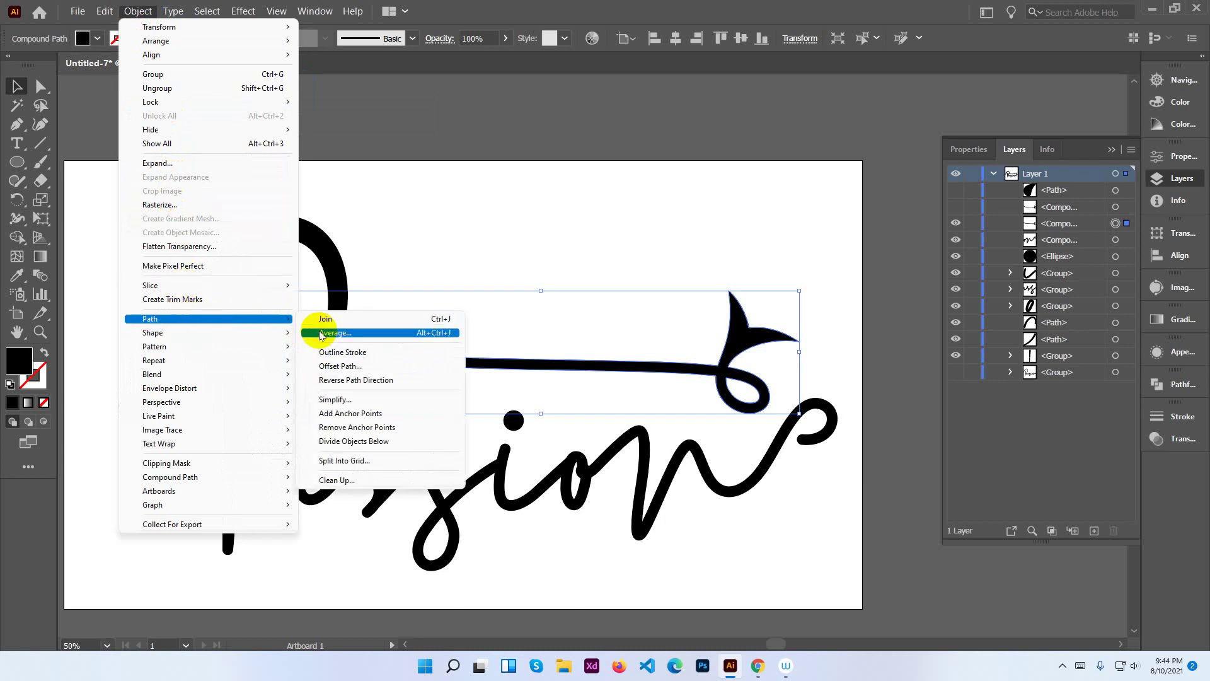
left_click(339, 364)
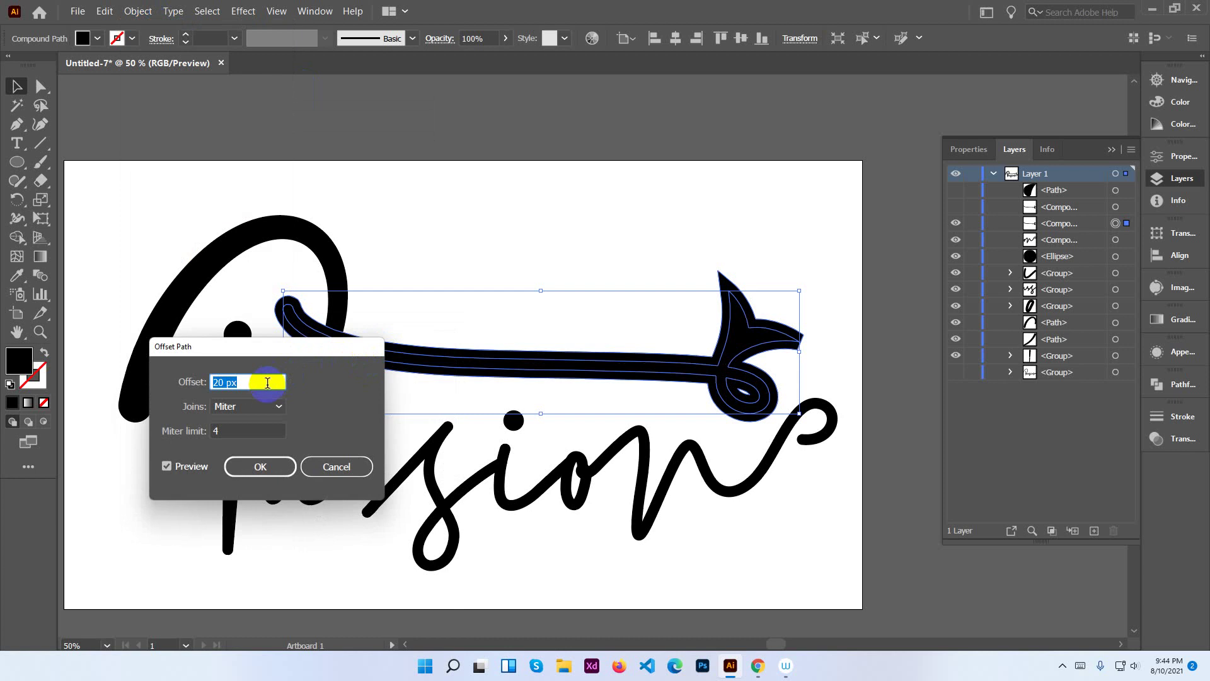
left_click(269, 465)
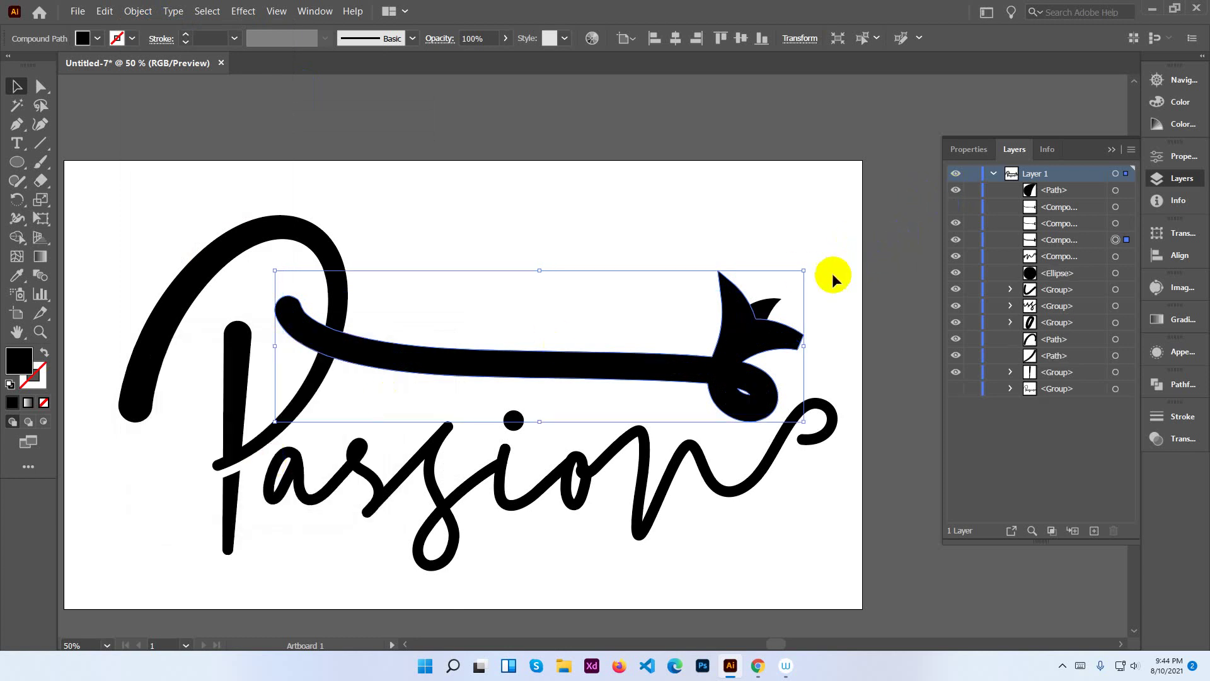
key("ctrl+plus")
key("ctrl+plus")
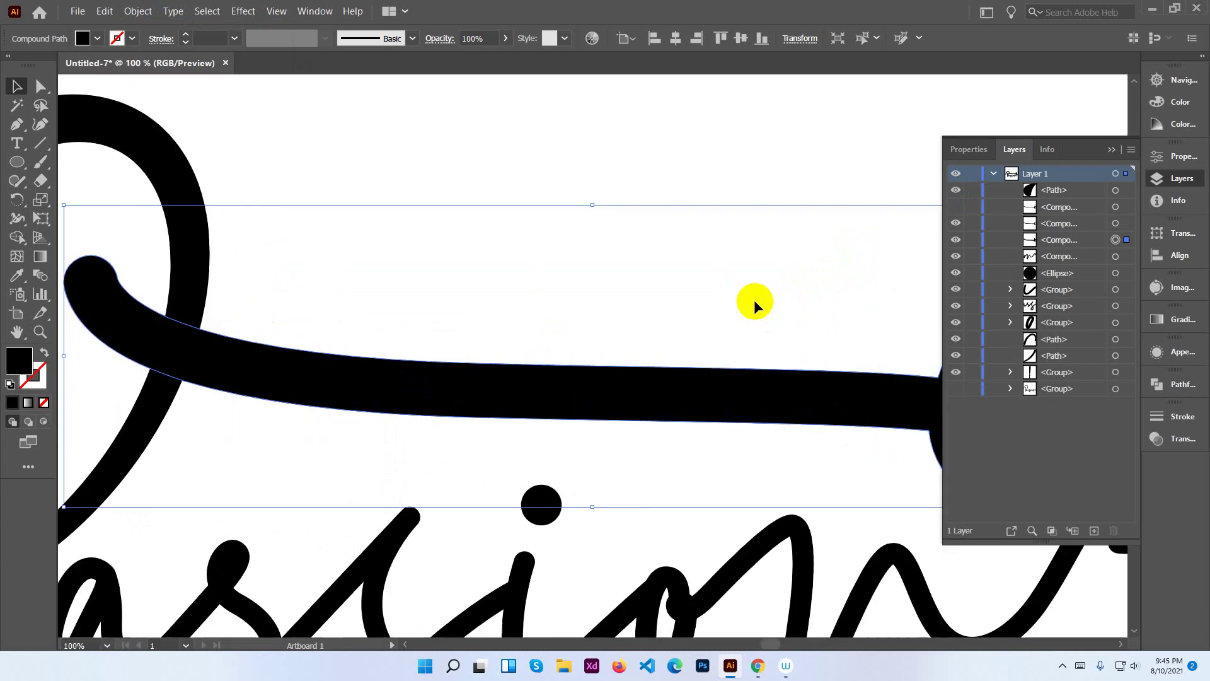
Move the teardrop onto the arrowhead fin and select it together with the thick arrow.
left_click_drag(761, 303, 373, 344)
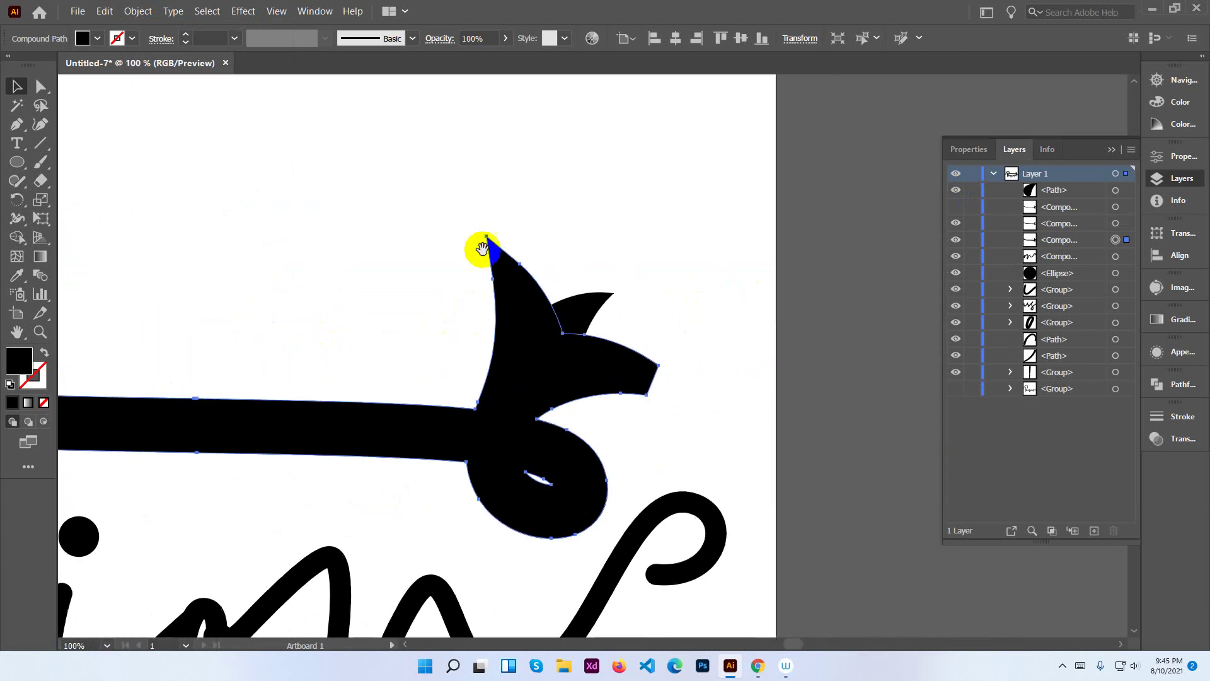
left_click(518, 262)
left_click(613, 268)
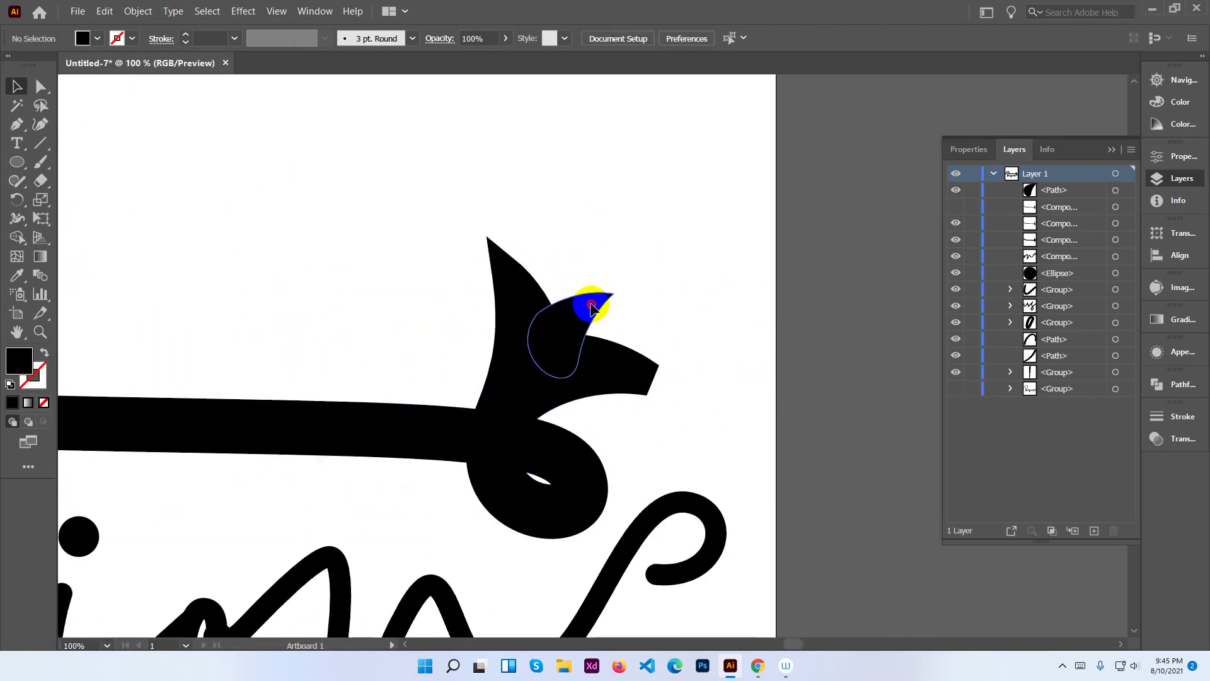
left_click_drag(591, 306, 567, 321)
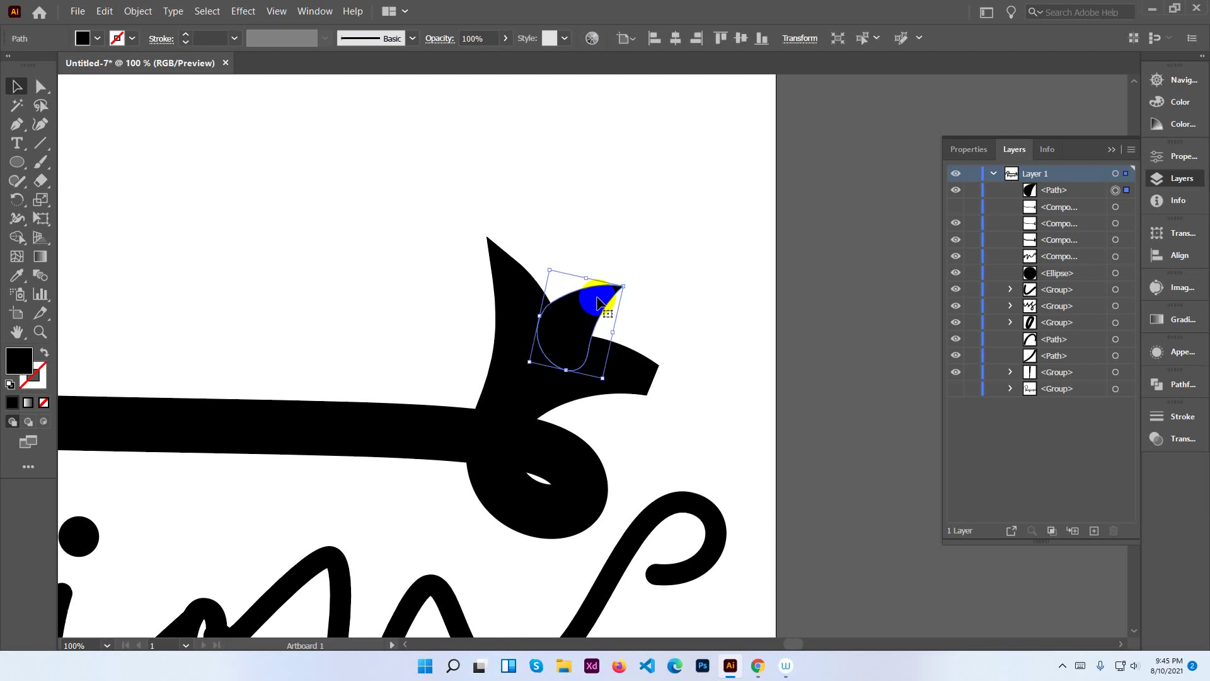
left_click(576, 358, "shift")
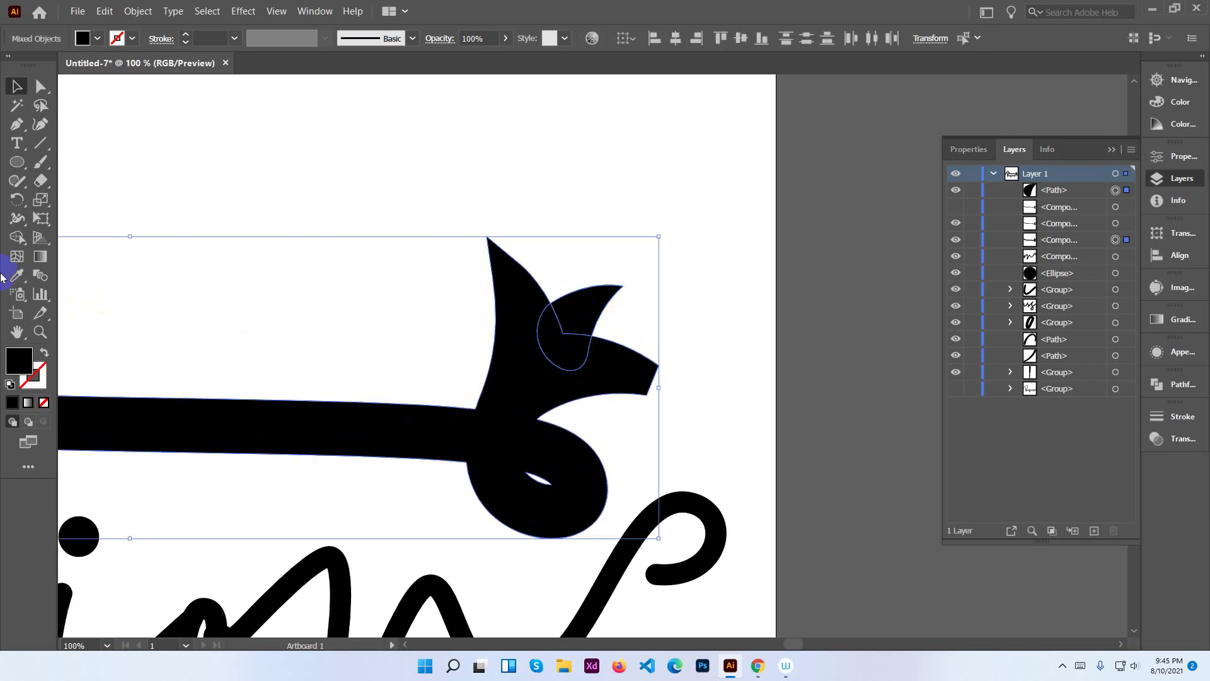
Cut the teardrop region out with the Shape Builder, then deselect and zoom out.
left_click(16, 238)
left_click(545, 329)
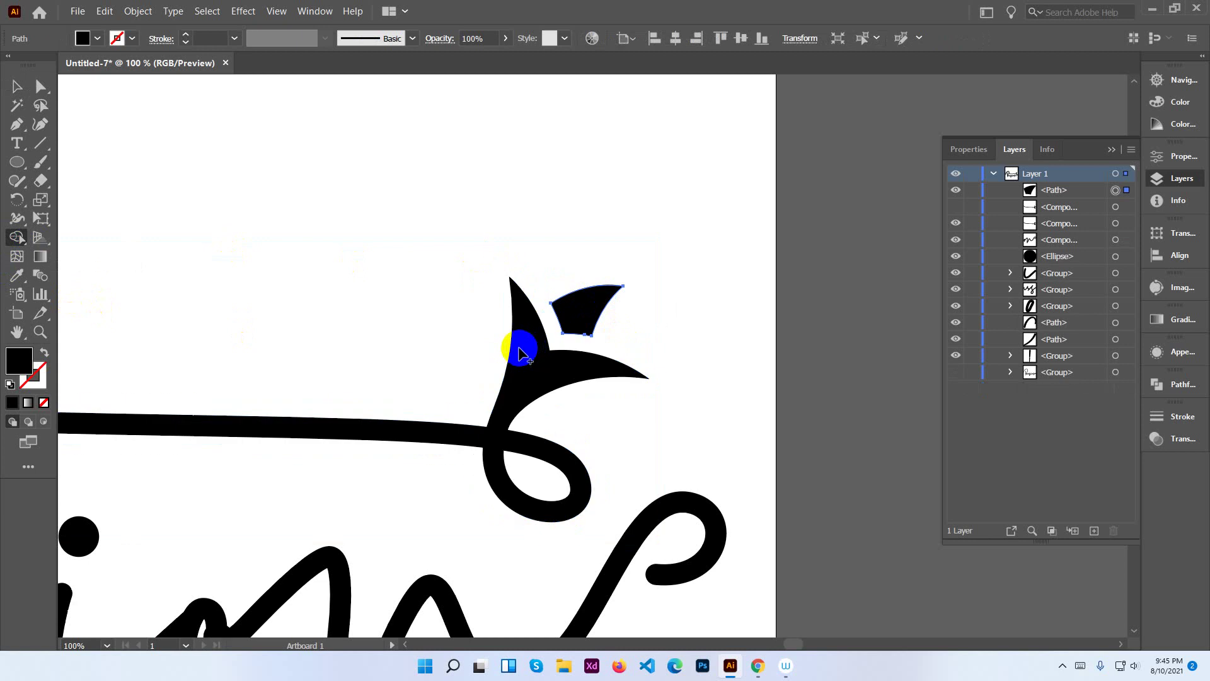
left_click(17, 86)
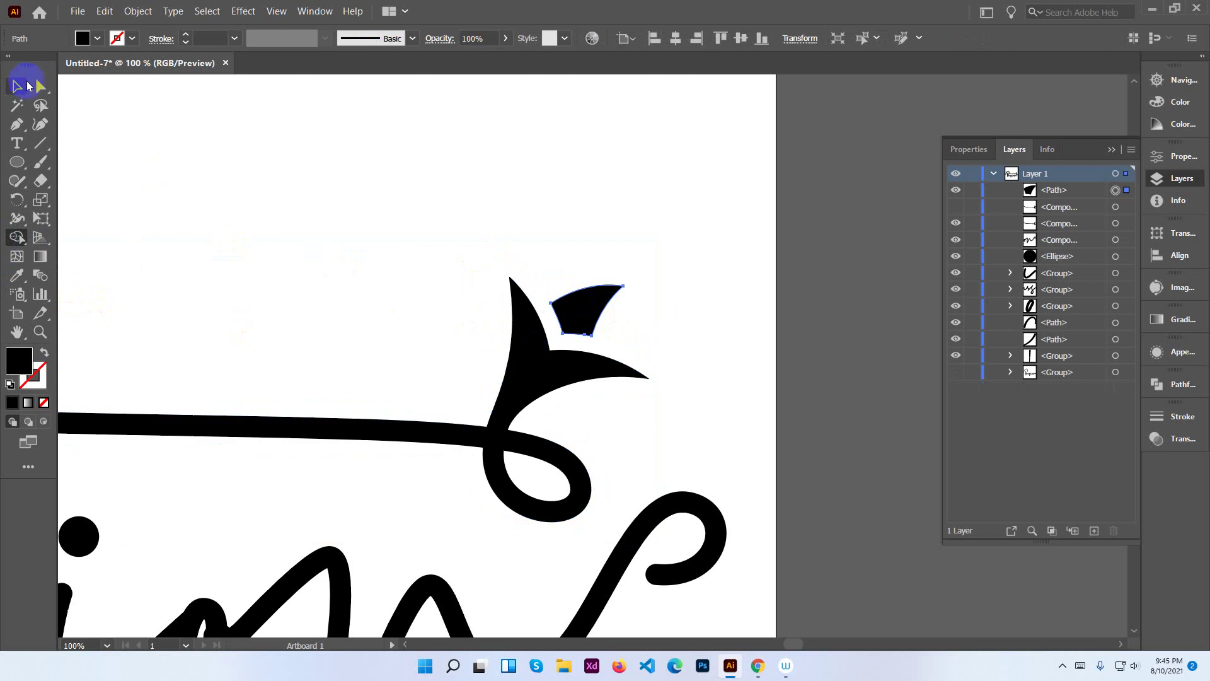
left_click(341, 238)
key("ctrl+minus")
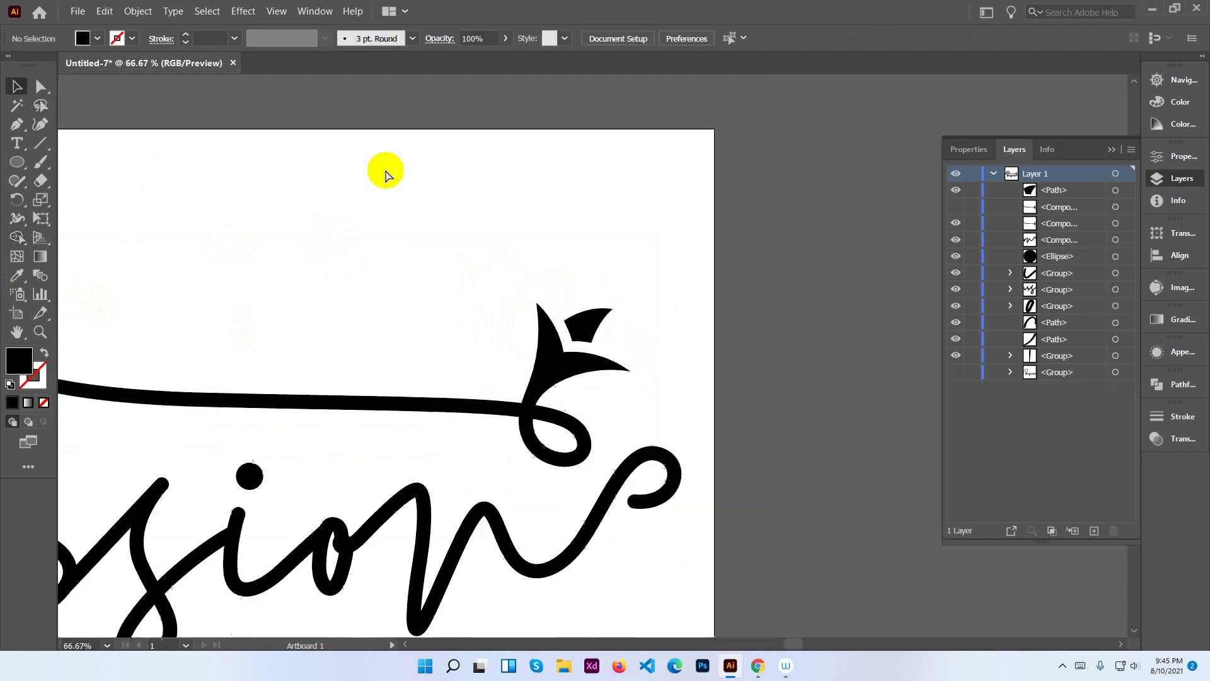
key("ctrl+minus")
key("ctrl+minus")
key("ctrl+minus")
key("ctrl+minus")
key("ctrl+minus")
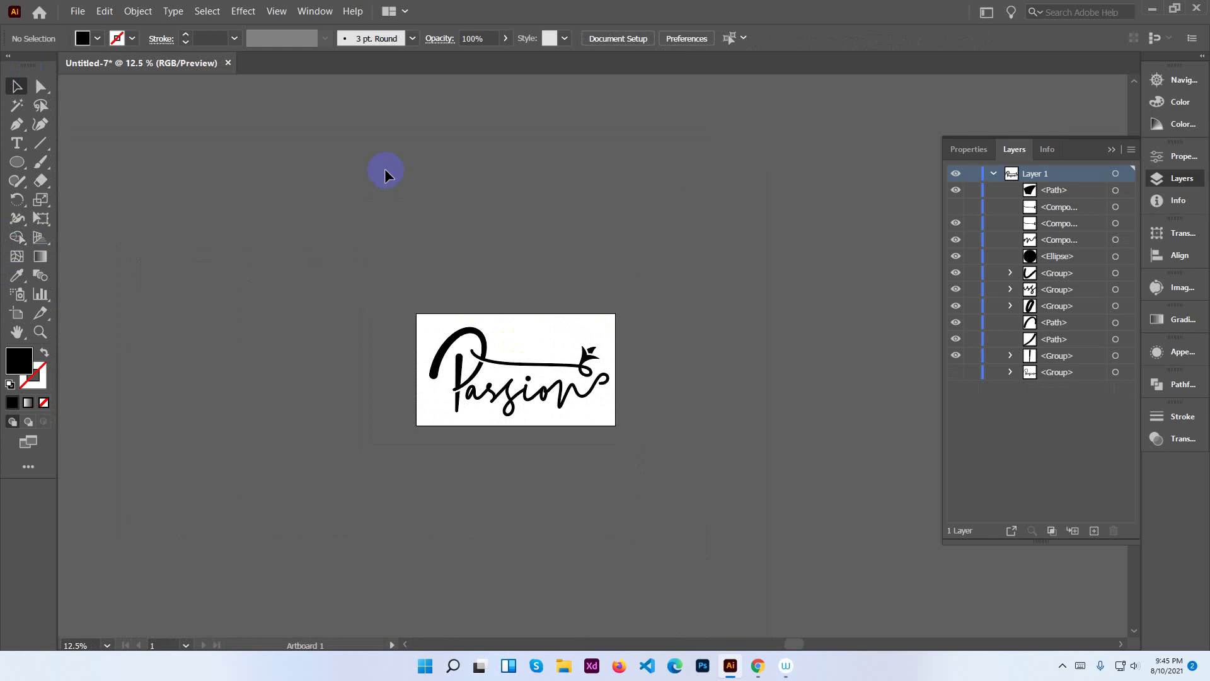
Zoom in and pan down to the base of the P stem.
key("ctrl+plus")
key("ctrl+plus")
key("ctrl+plus")
key("ctrl+plus")
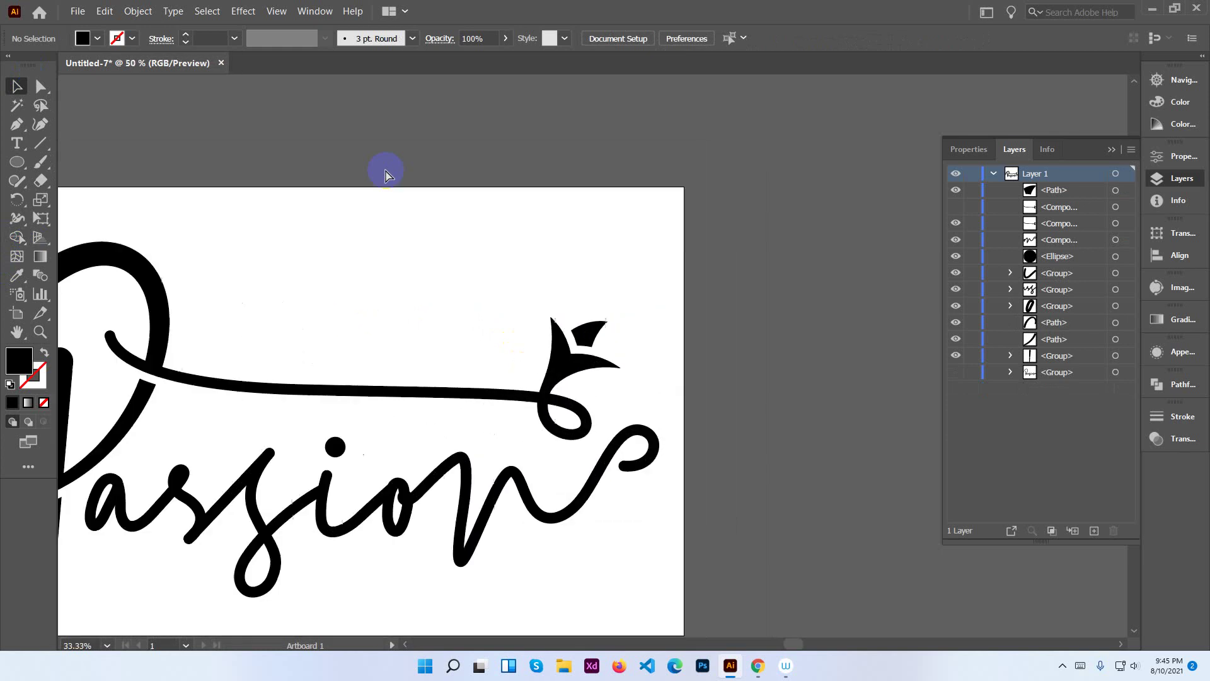
left_click_drag(367, 263, 589, 247)
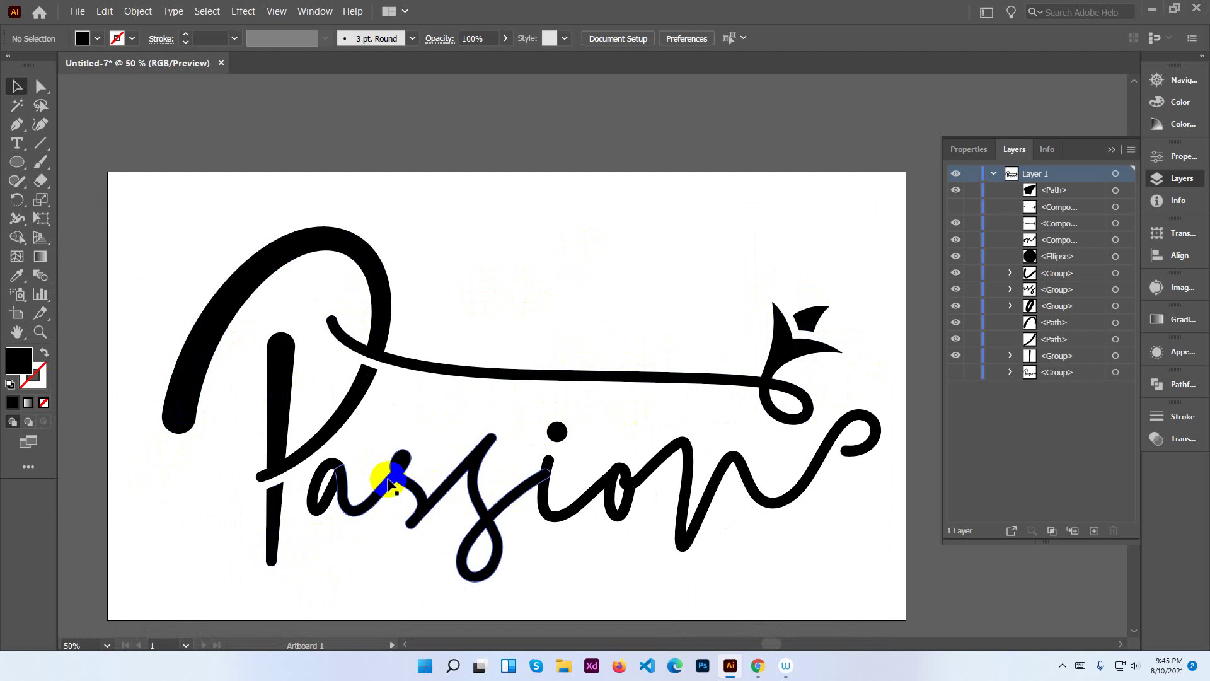
key("ctrl+plus")
key("ctrl+plus")
key("ctrl+plus")
mouse_move(388, 478)
left_mouse_down()
mouse_move(651, 305)
mouse_move(616, 381)
mouse_move(589, 279)
left_mouse_up()
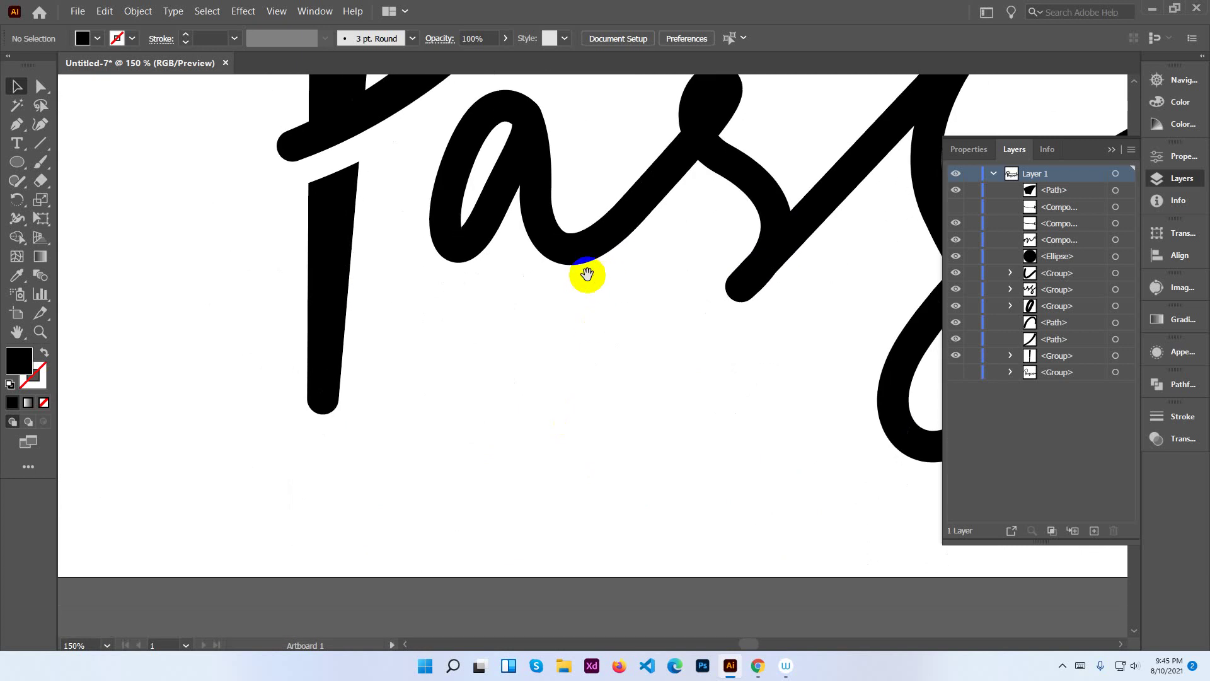
Draw a lumpy closed pot outline beside the P stem base with the Pen tool.
left_click(17, 125)
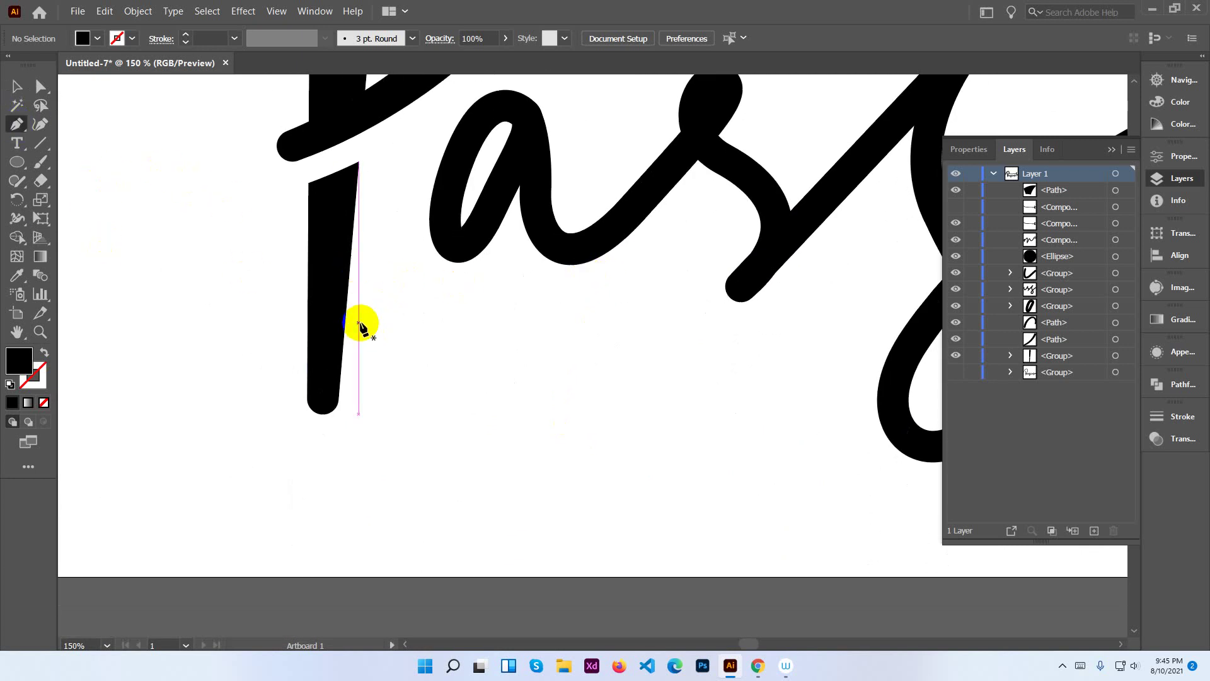
left_click(333, 334)
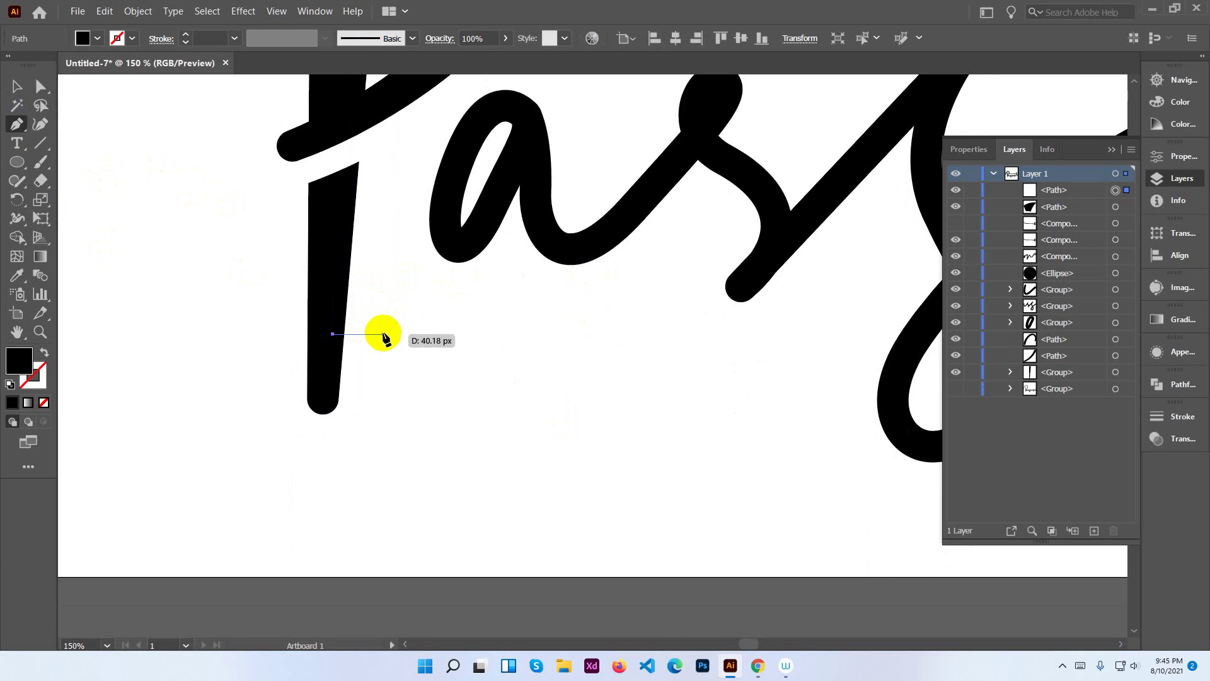
left_click_drag(398, 329, 445, 353)
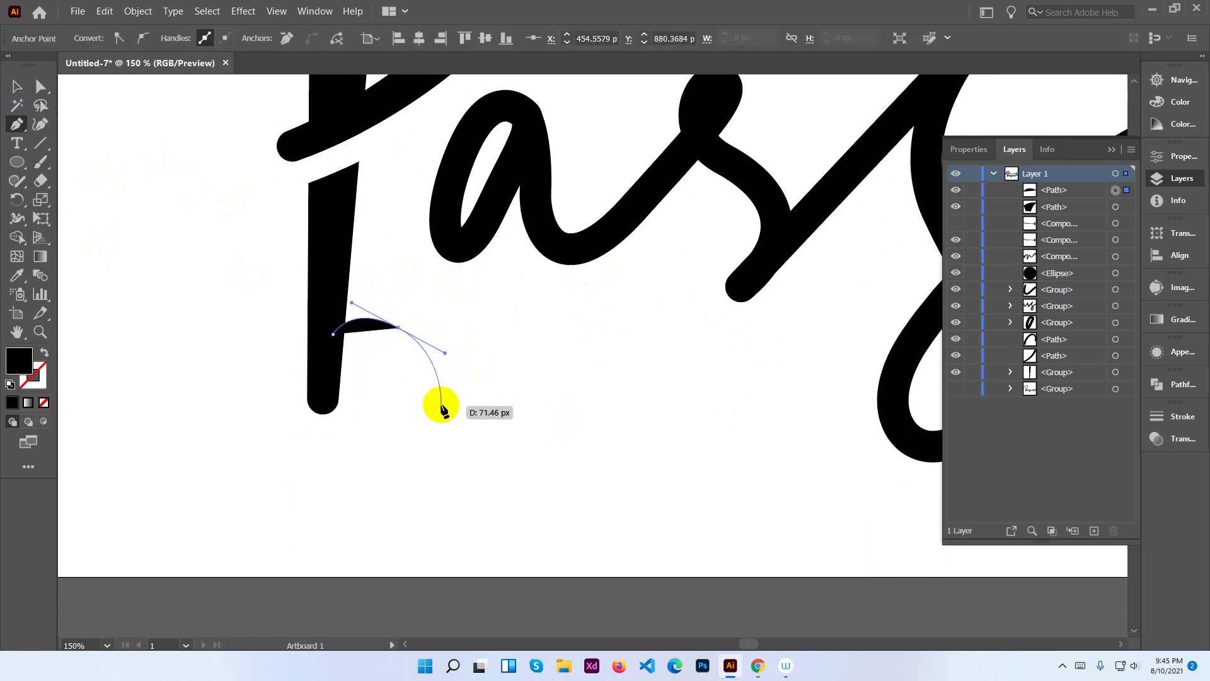
mouse_move(417, 420)
left_mouse_down()
mouse_move(380, 443)
mouse_move(278, 420)
left_mouse_up()
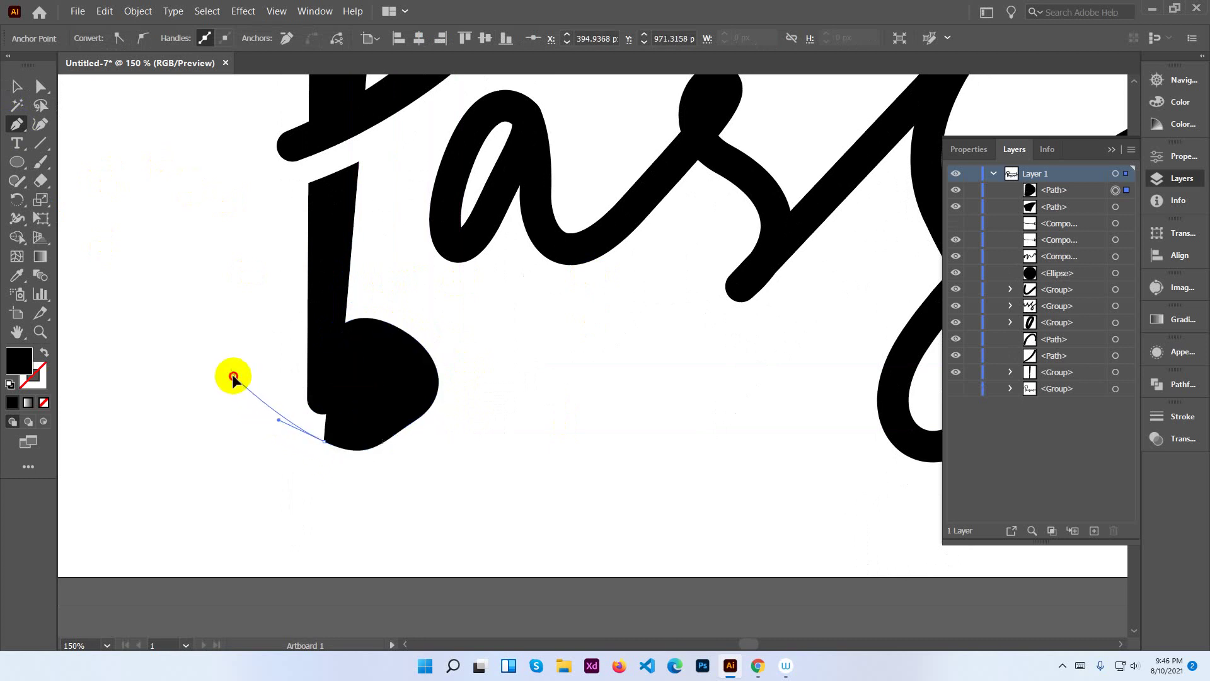
left_click_drag(233, 376, 237, 321)
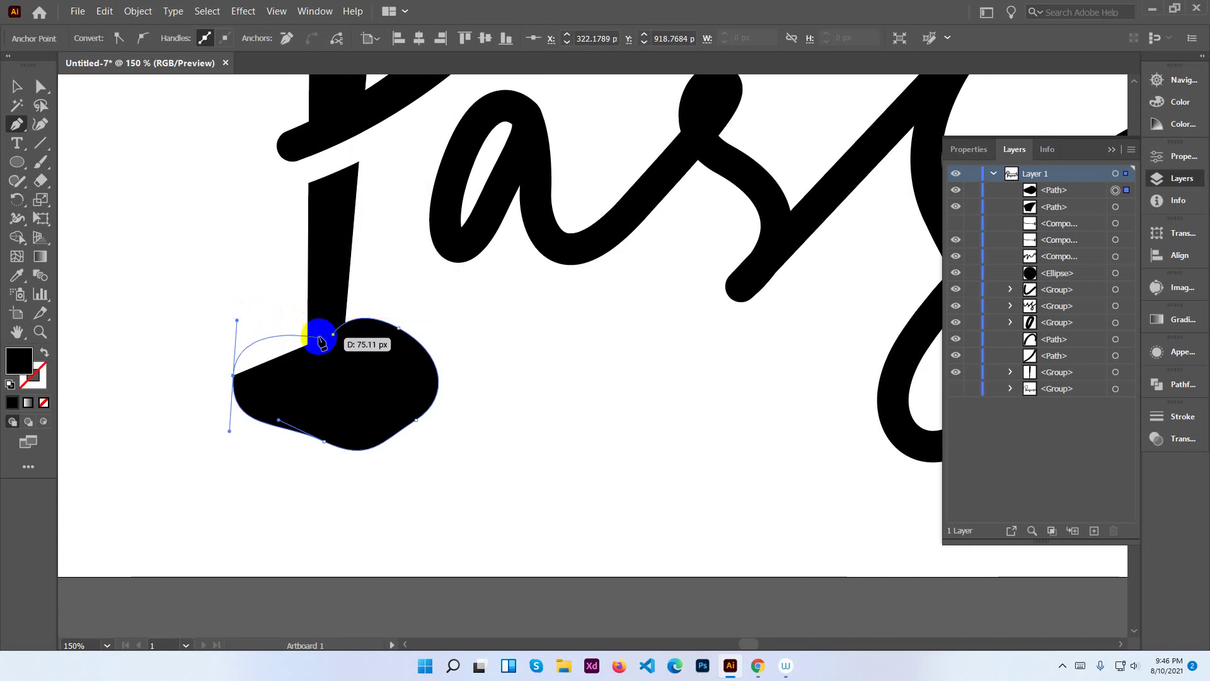
left_click_drag(335, 339, 365, 351)
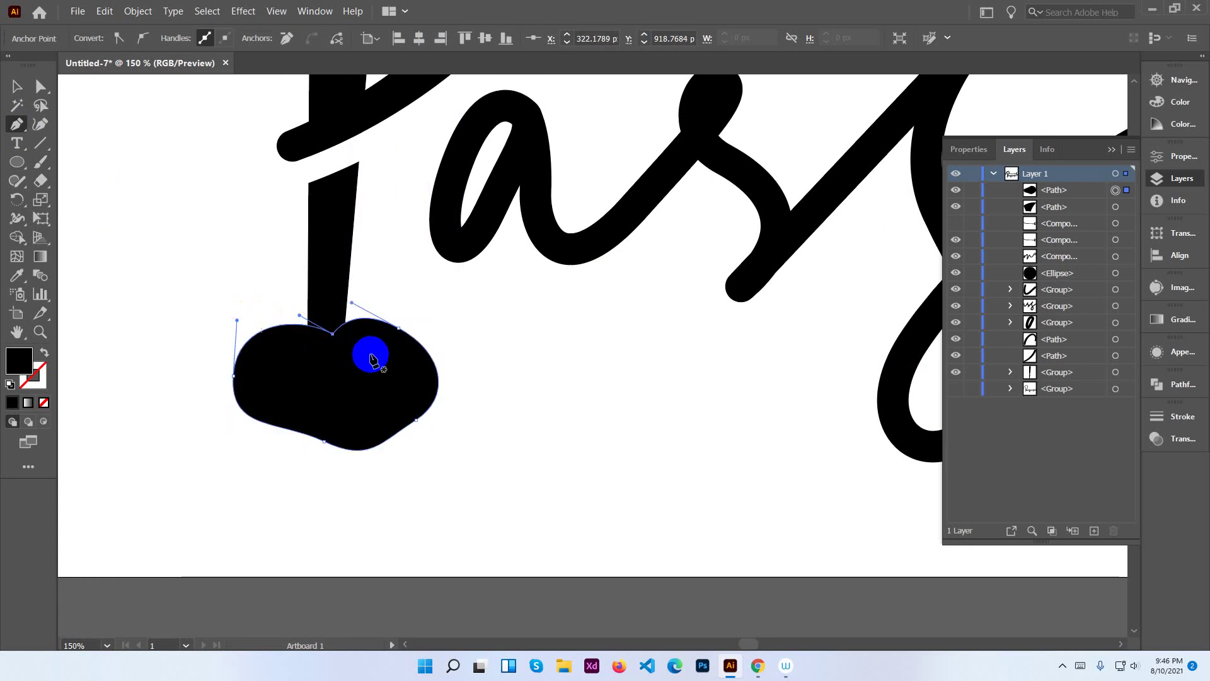
Select the lumpy pot shape and delete it.
left_click(17, 86)
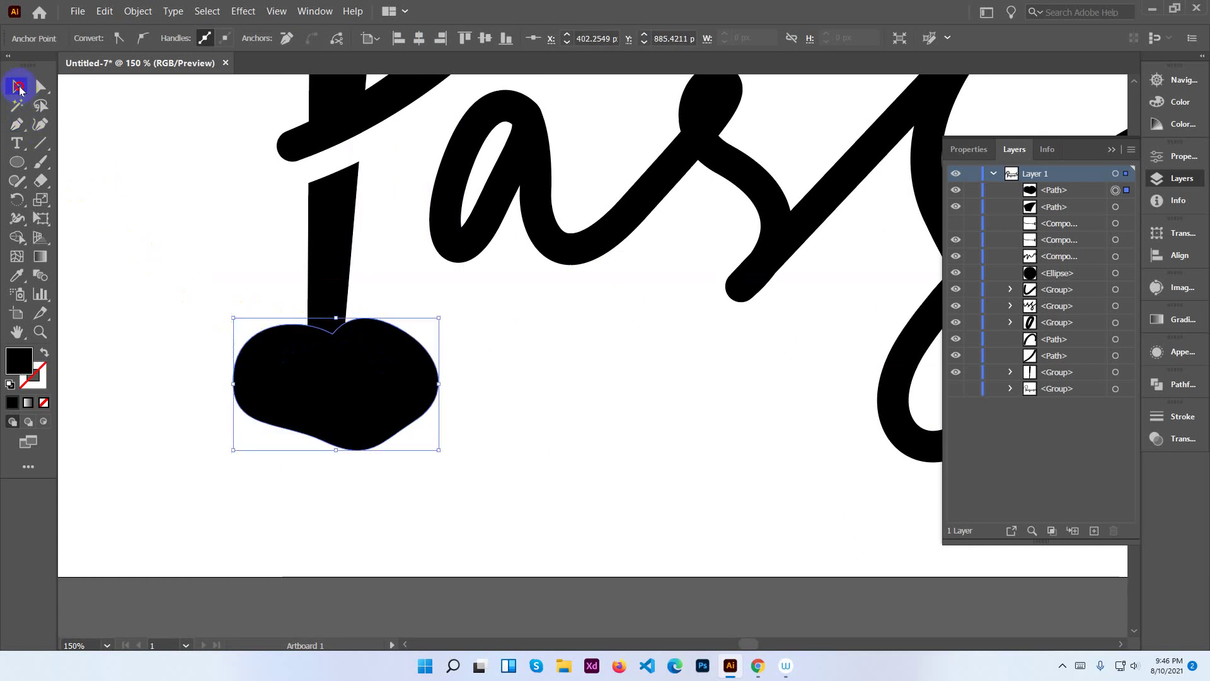
left_click(514, 369)
left_click(399, 399)
key("Delete")
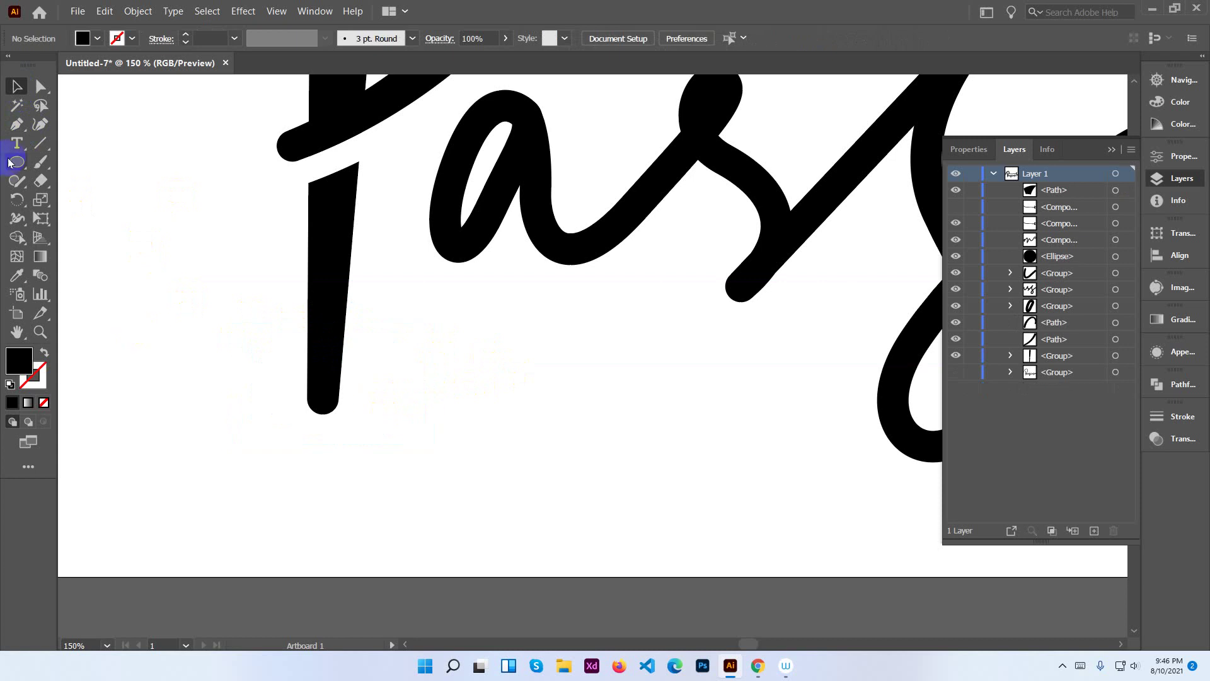
Draw a wide oval under the P stem base with the Ellipse tool.
left_click_drag(19, 166, 73, 201)
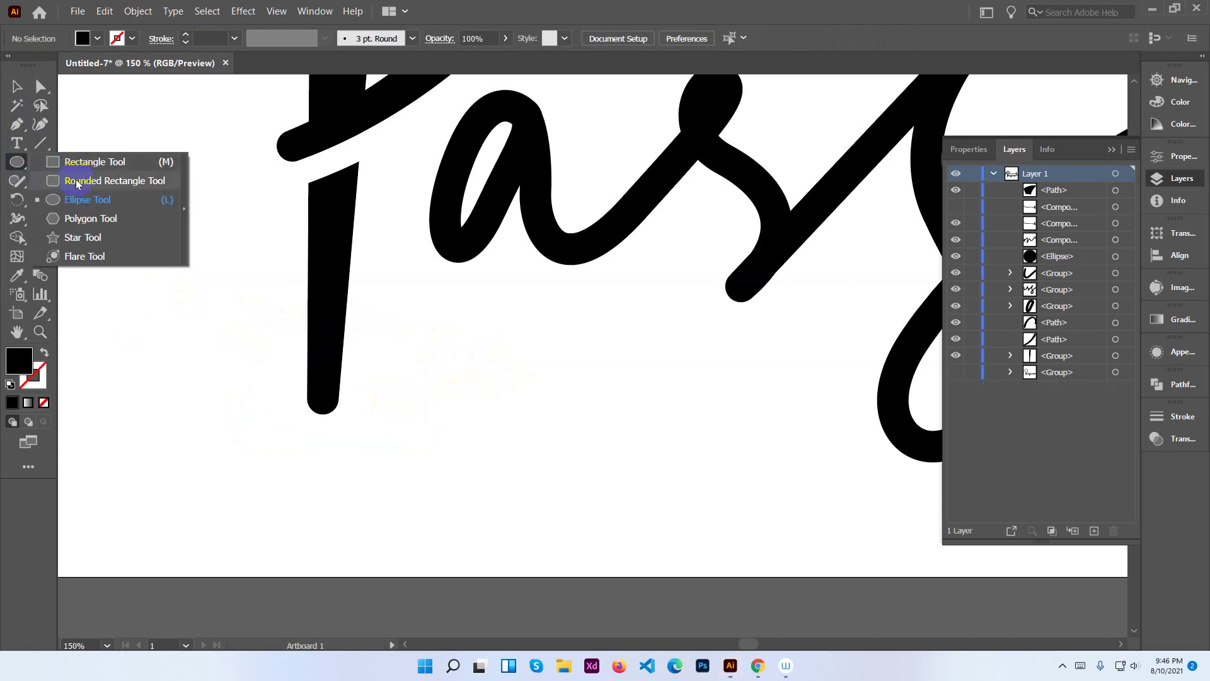
left_click(73, 200)
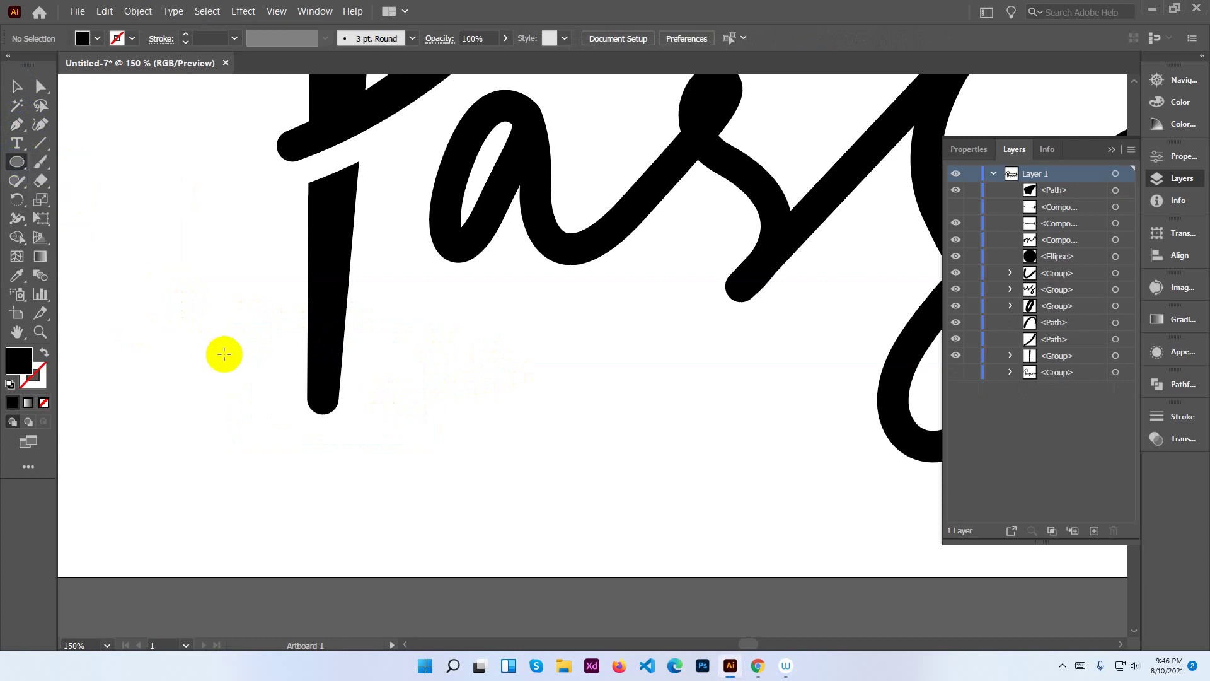
left_click_drag(223, 355, 427, 455)
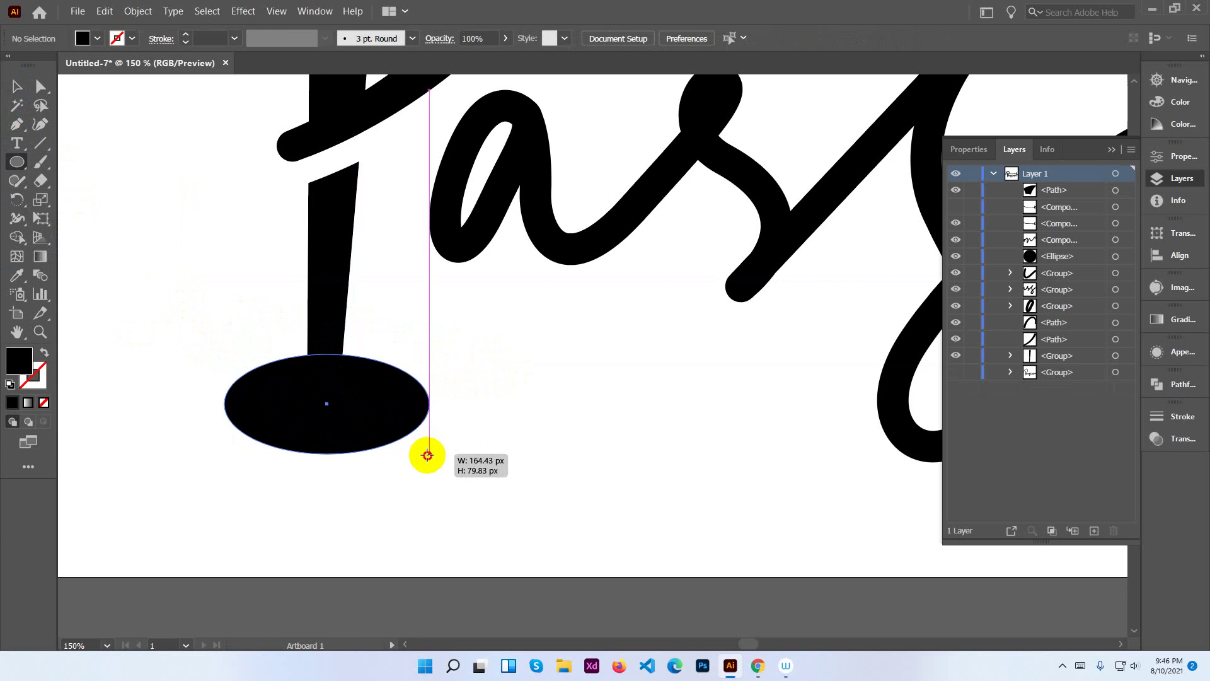
left_click_drag(428, 455, 423, 453)
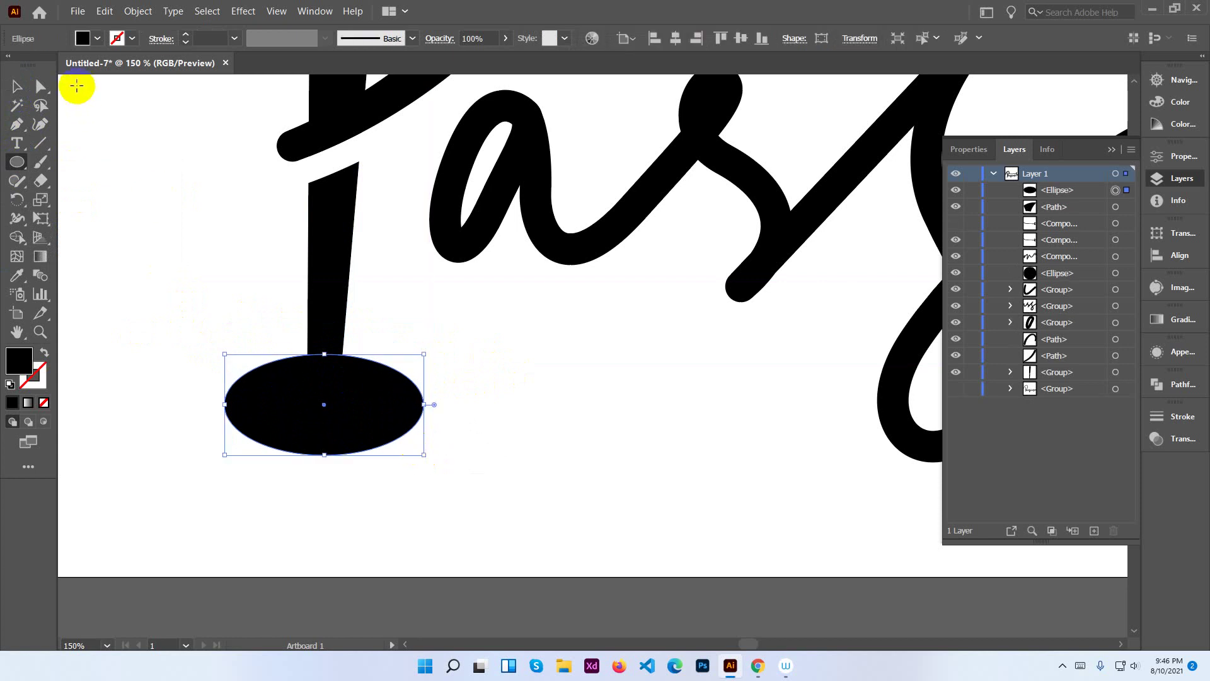
Drag the oval's top anchor down to flatten it into a bowl shape.
left_click(41, 87)
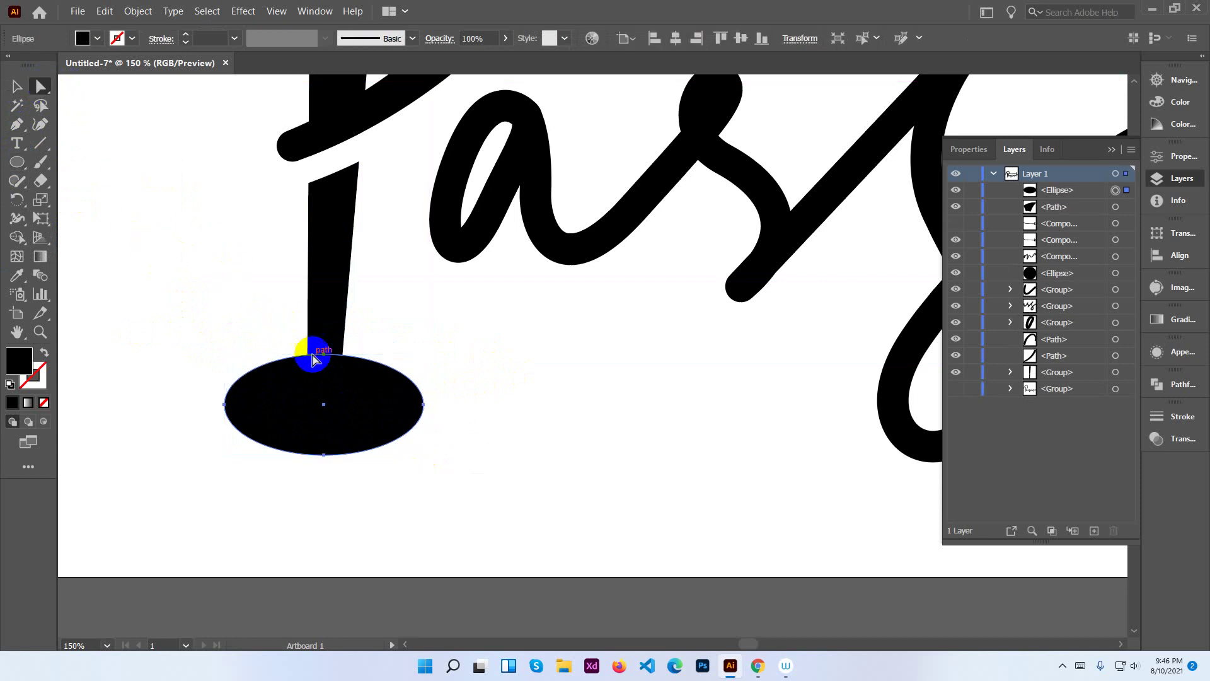
mouse_move(323, 355)
left_mouse_down()
mouse_move(322, 410)
mouse_move(324, 399)
left_mouse_up()
left_click(372, 359)
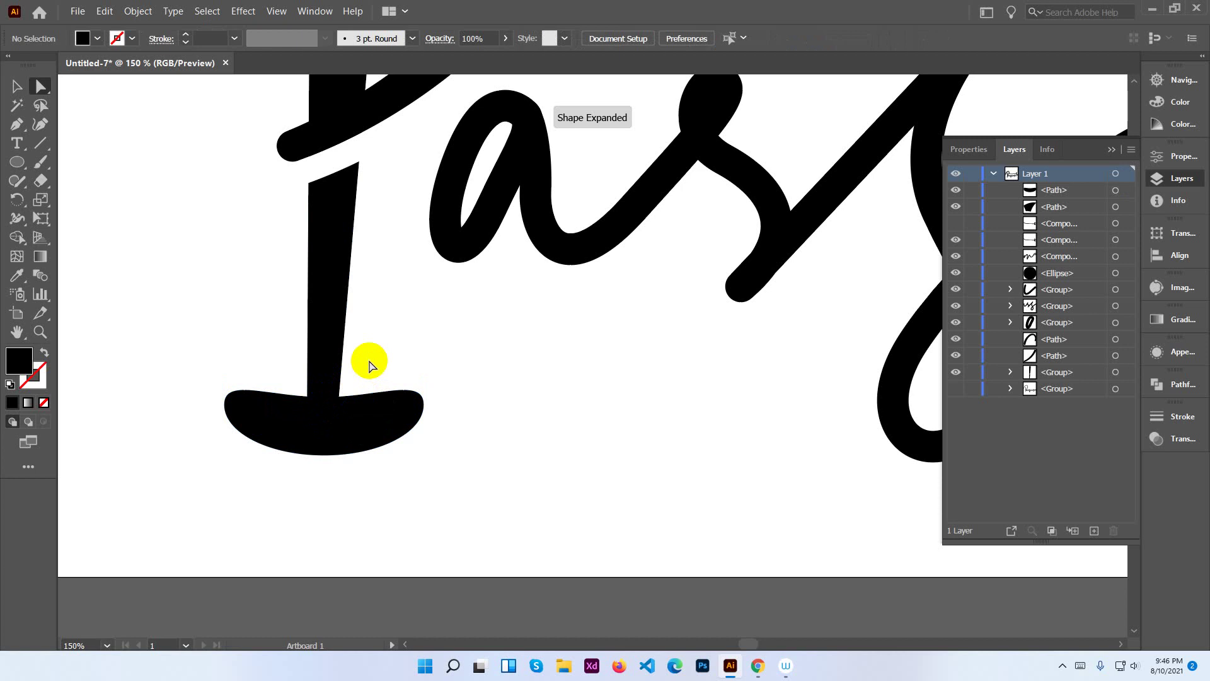
left_click(226, 404)
left_click(251, 376)
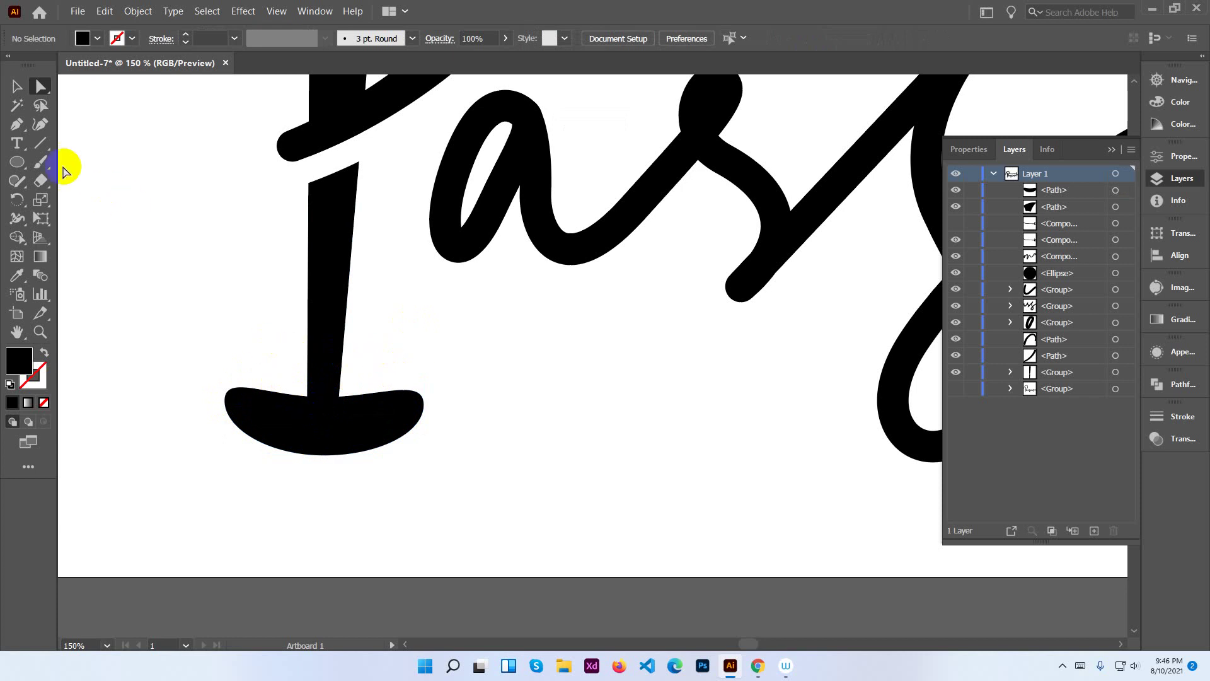
left_click(16, 124)
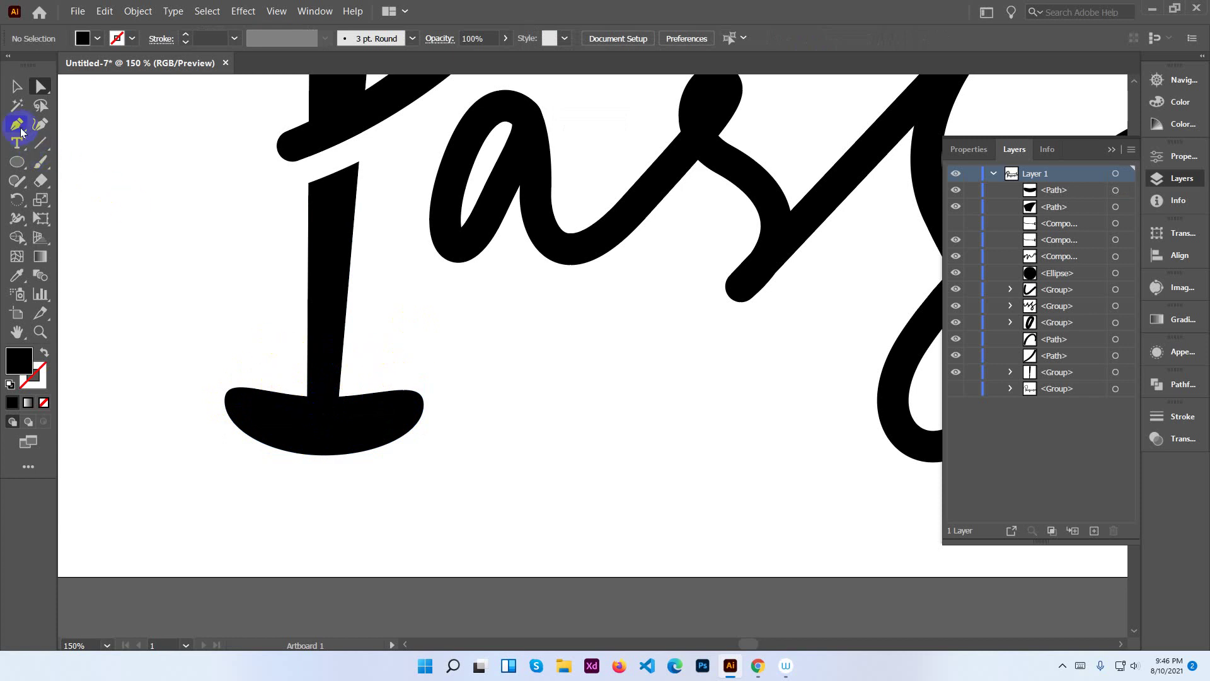
Draw a curved crescent leaf with a sharp tip rising from the pot's rim.
left_click(365, 382)
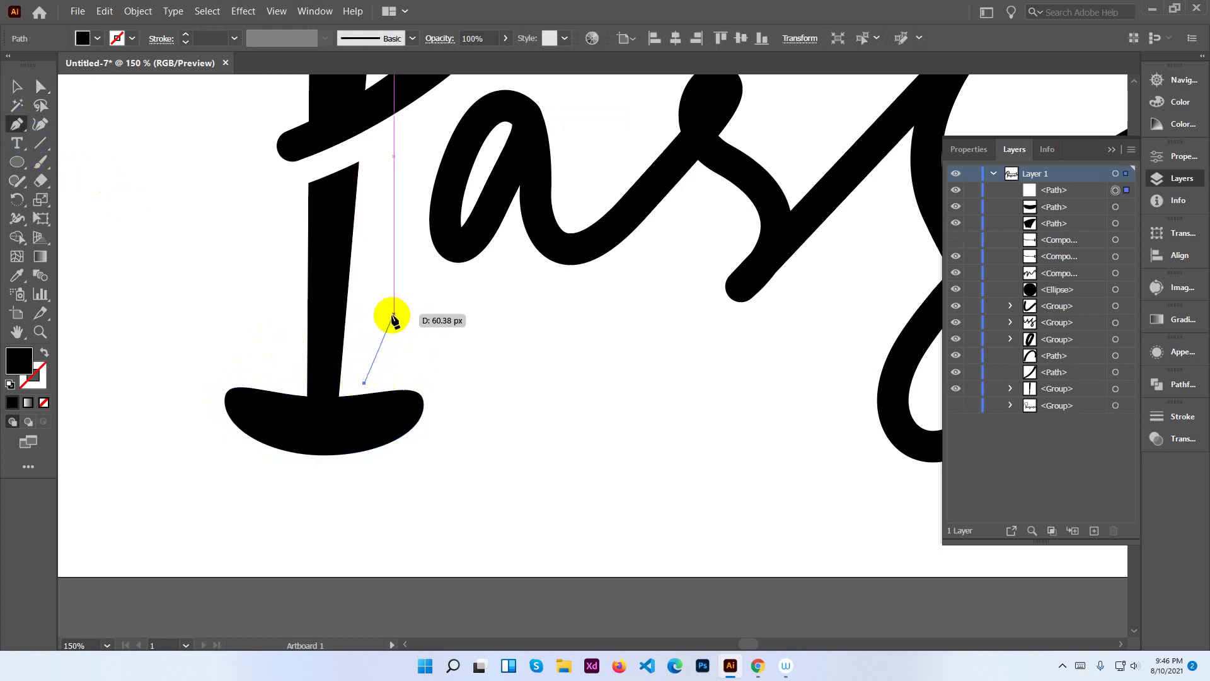
left_click_drag(445, 299, 522, 294)
left_click(444, 300)
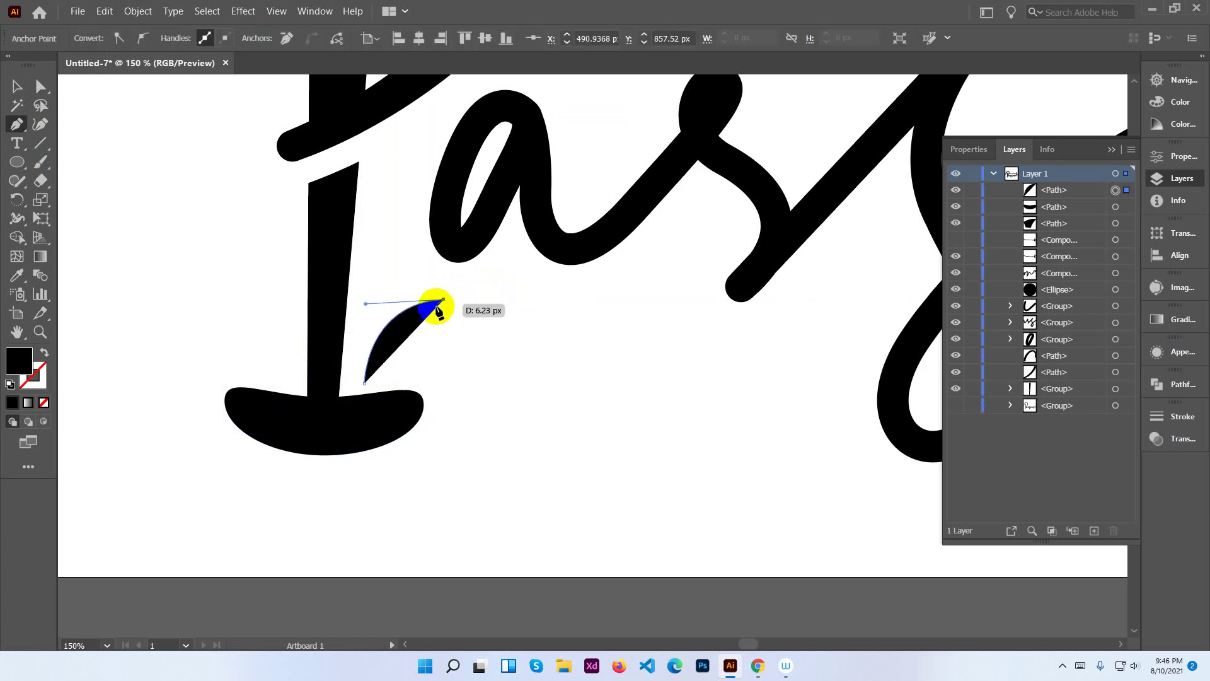
left_click_drag(360, 394, 343, 411)
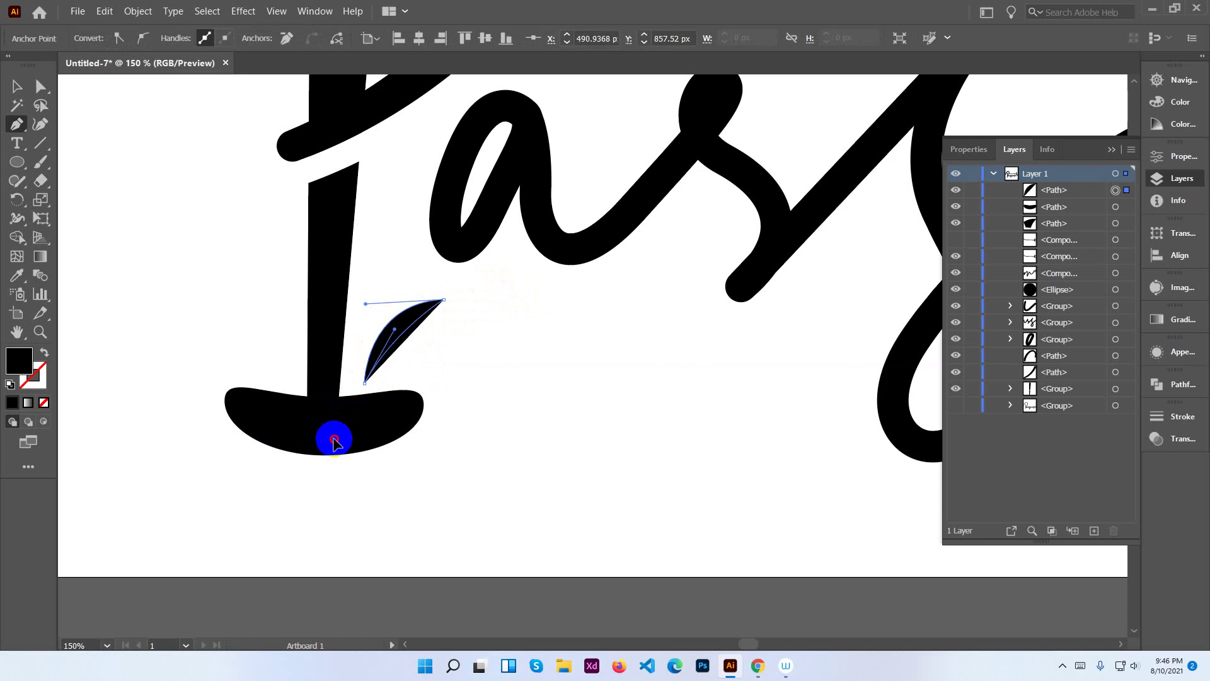
left_click_drag(334, 441, 313, 427)
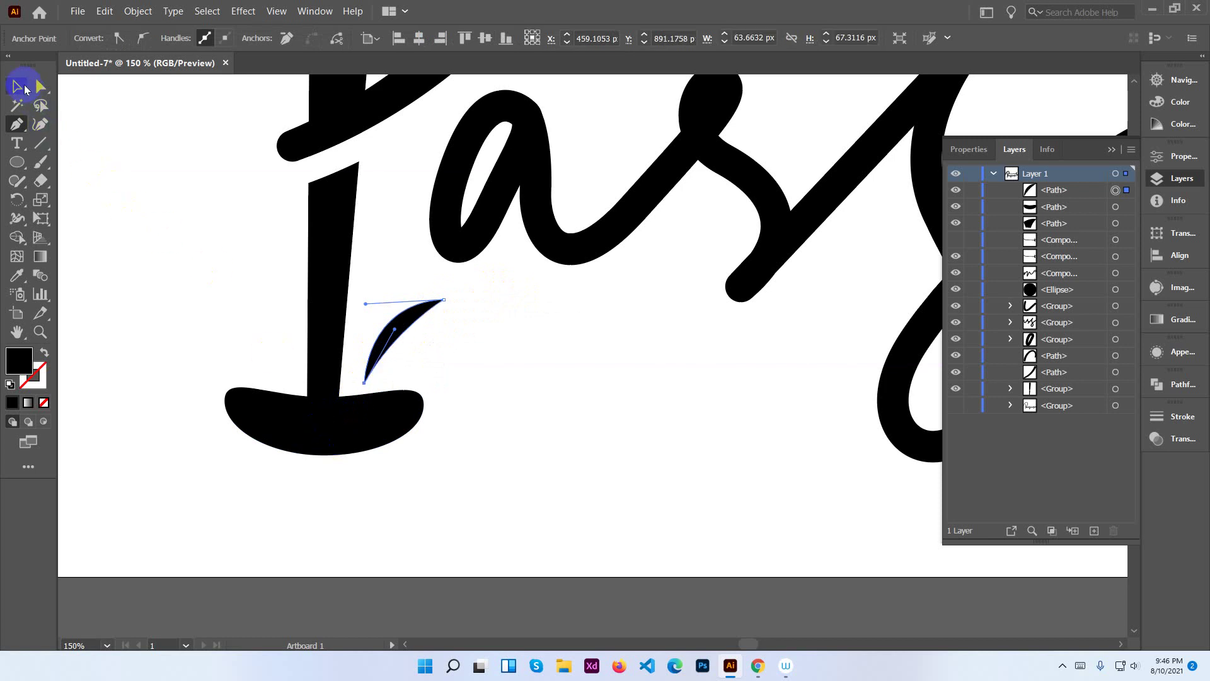
Alt-drag a copy of the leaf as a second blade and stretch its tip up-right.
left_click(25, 88)
left_click(211, 277)
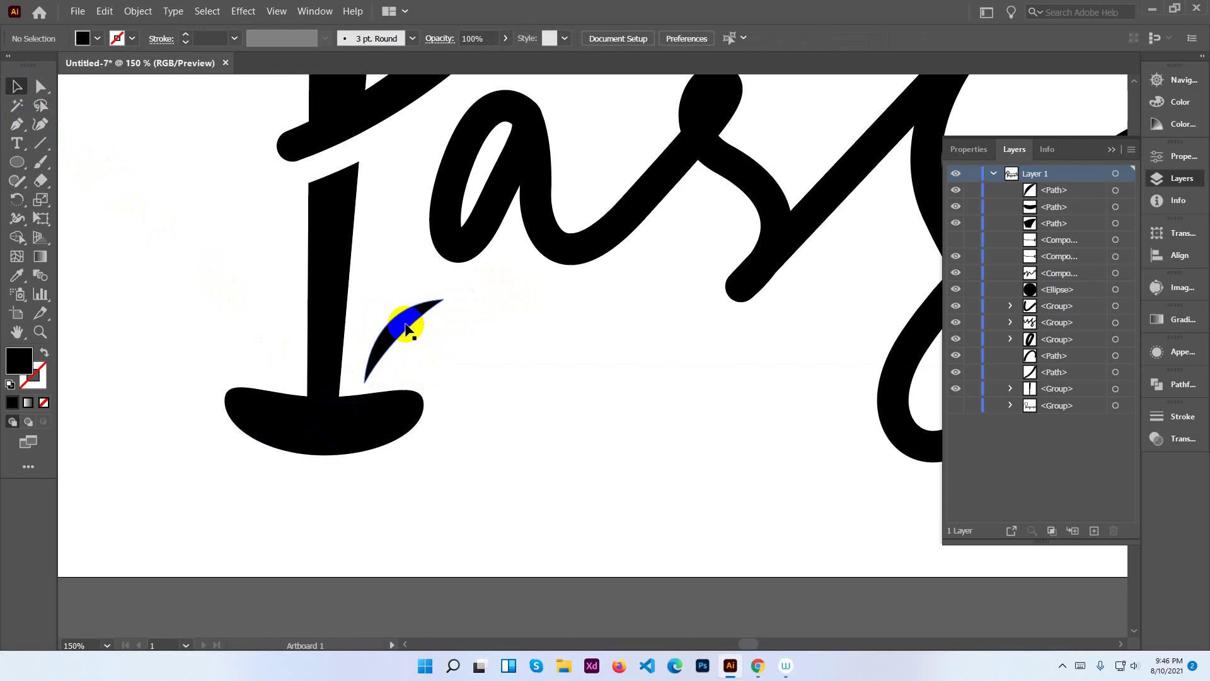
mouse_move(405, 328)
left_mouse_down()
mouse_move(387, 340)
mouse_move(459, 345)
mouse_move(439, 358)
mouse_move(405, 319)
mouse_move(439, 299)
left_mouse_up()
left_click(483, 326)
left_click(425, 314)
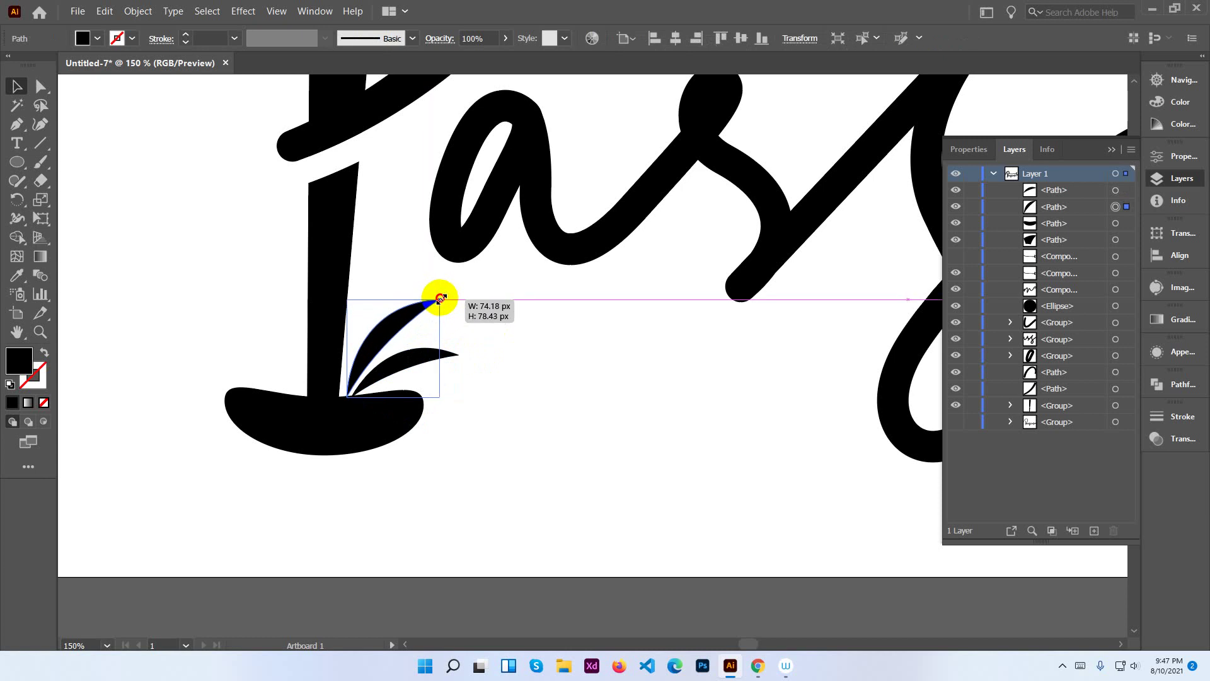
left_click(481, 355)
Group the two leaf blades together.
left_click_drag(481, 353, 400, 289)
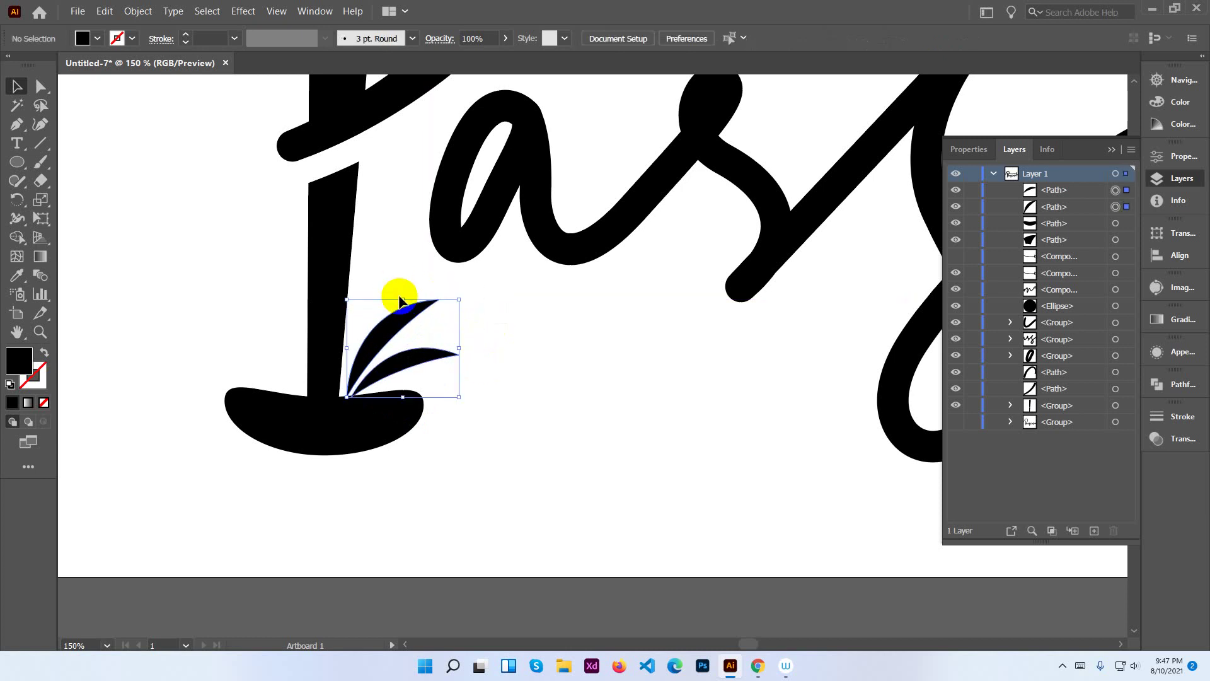
right_click(402, 307)
left_click(439, 386)
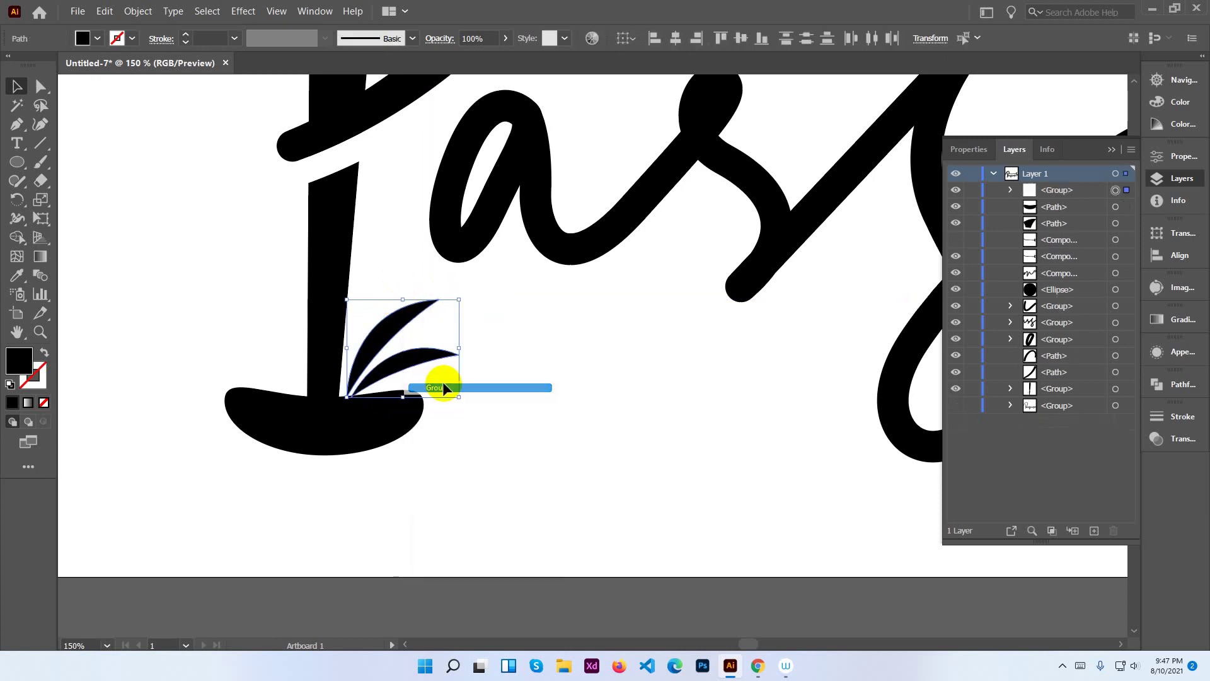
Make a horizontally mirrored copy of the leaf group using Transform Each with Reflect X.
right_click(400, 322)
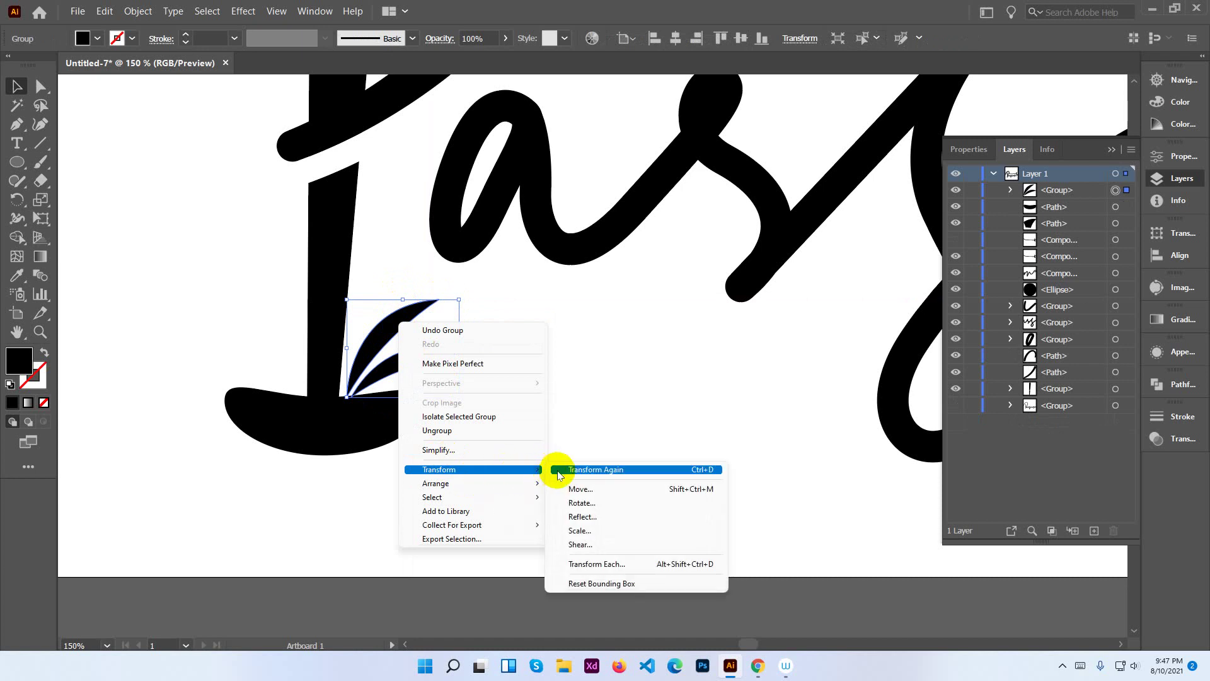
left_click(591, 565)
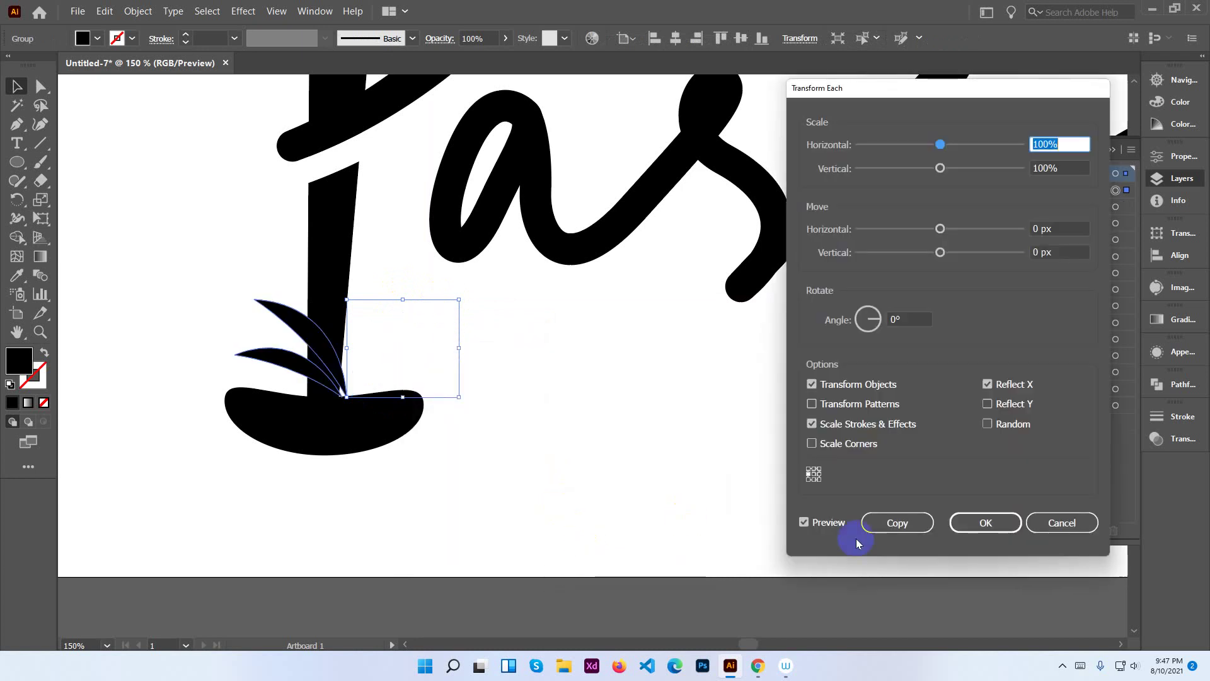
left_click(892, 522)
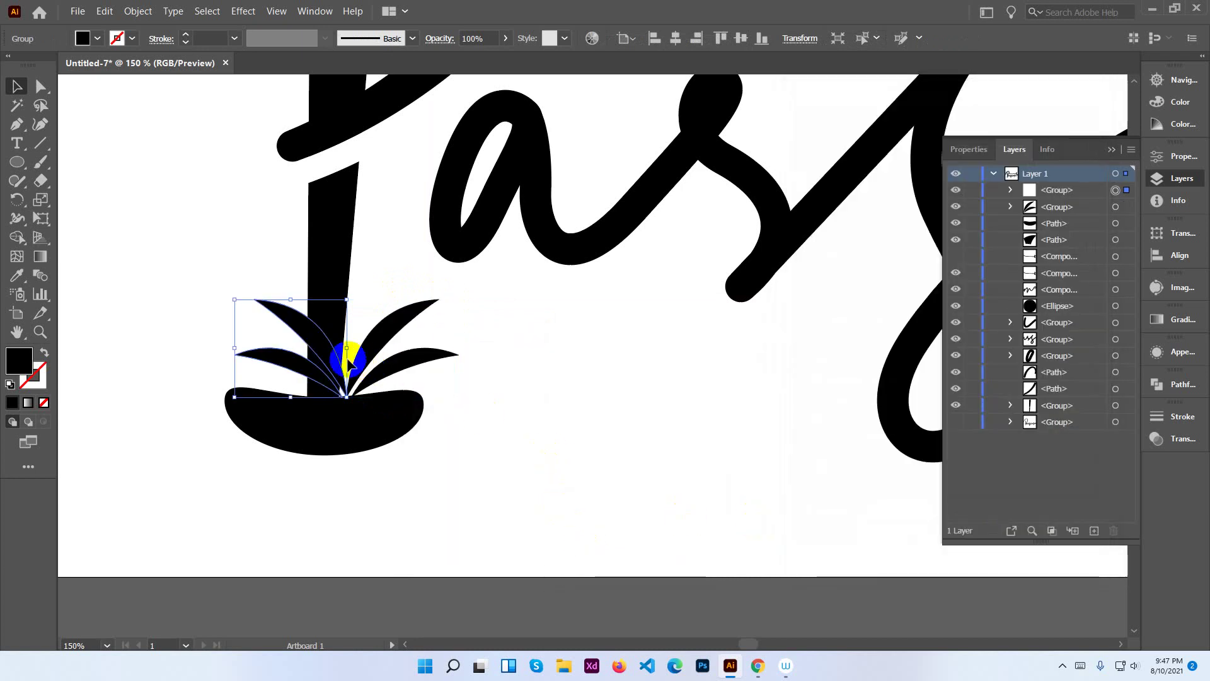
Move the mirrored leaves left of the P stem, then view the whole artboard.
left_click(327, 354)
left_click_drag(327, 355, 283, 355)
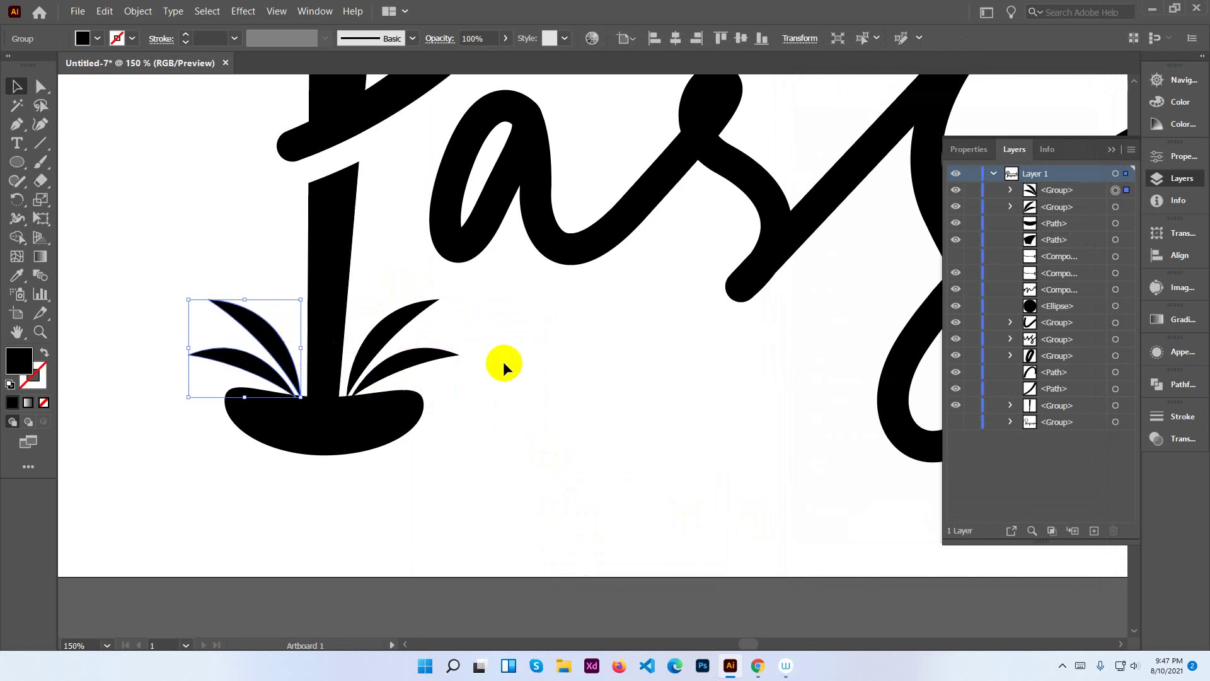
left_click(597, 324)
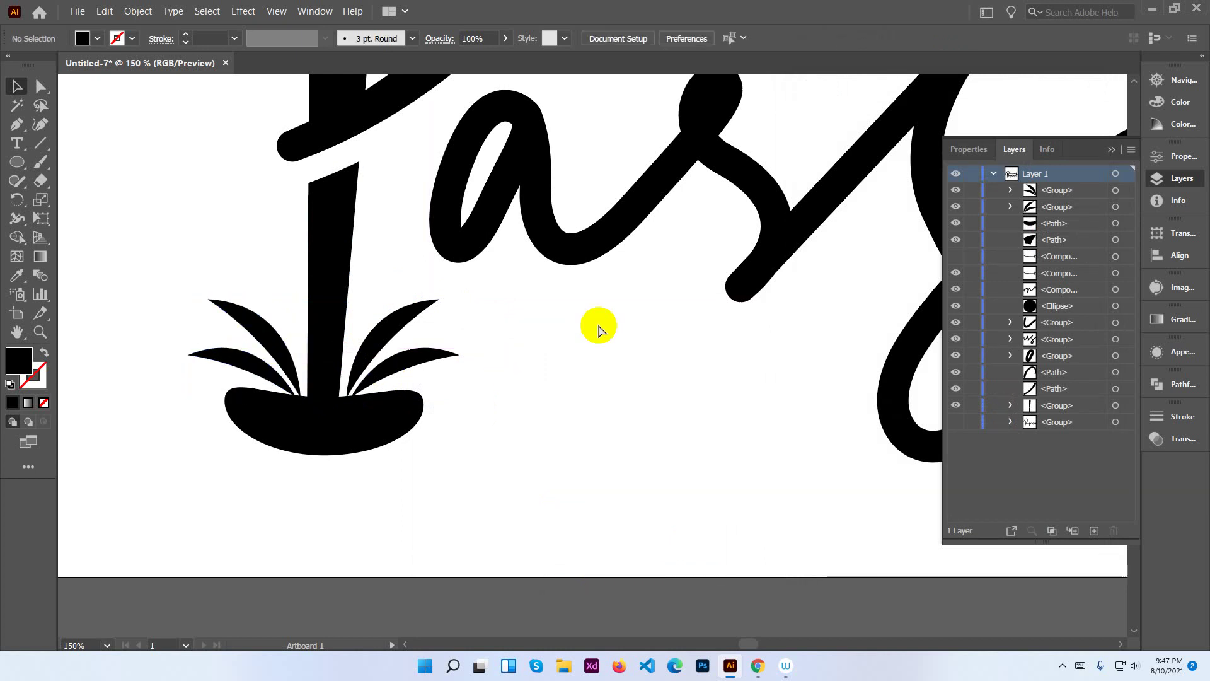
key("ctrl+minus")
key("ctrl+minus")
key("ctrl+minus")
left_click_drag(599, 338, 421, 386)
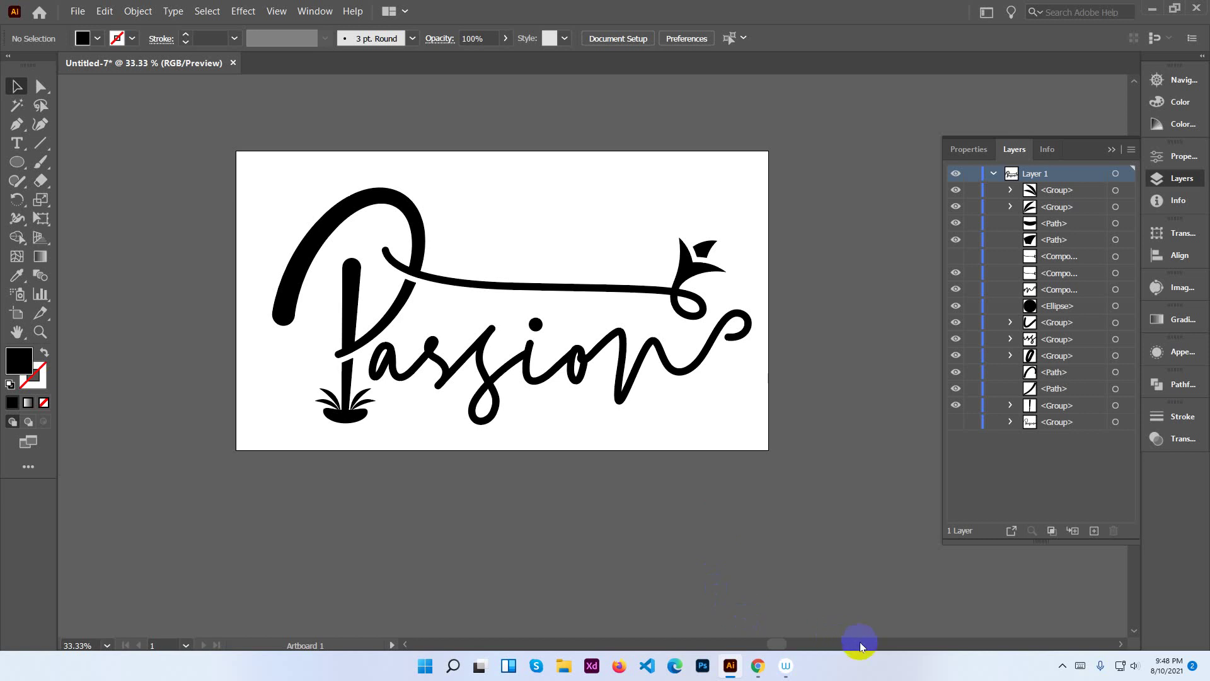
left_click(1063, 665)
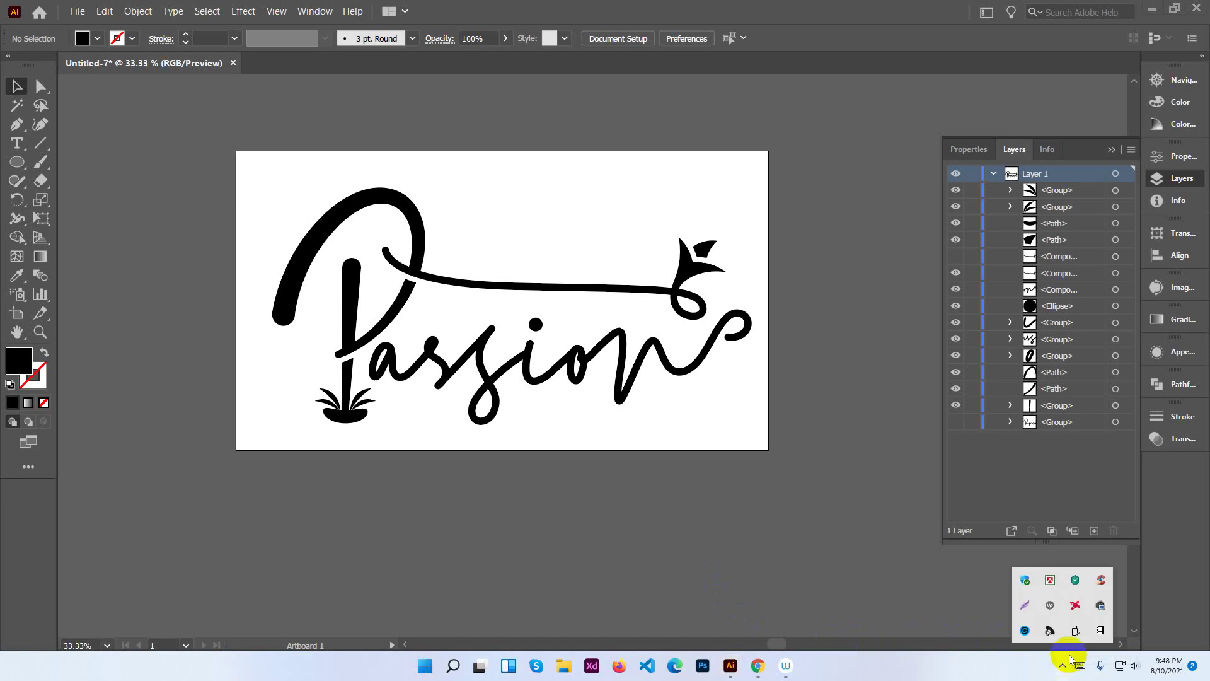